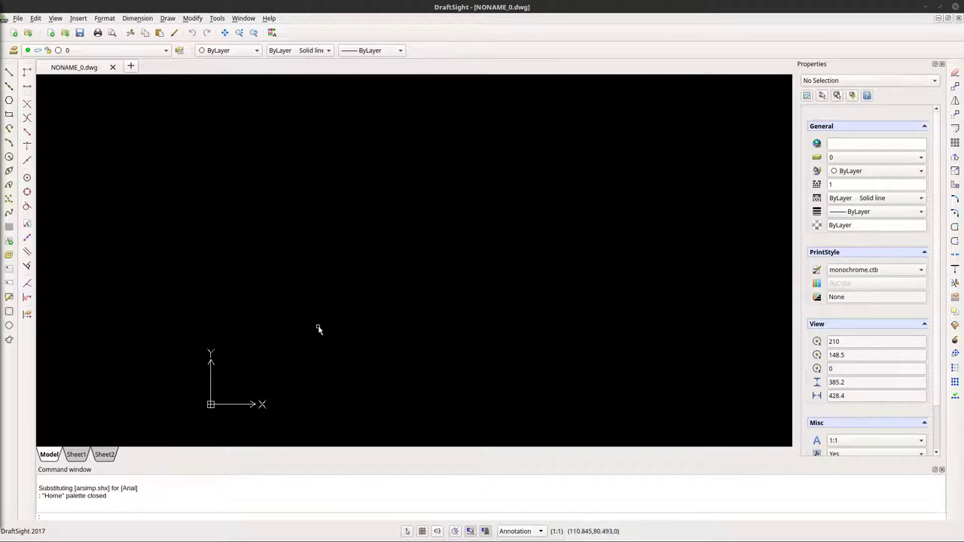
# Zoom out and pan the empty drawing view toward the lower left.
pyautogui.scroll(-5, 319, 327)
pyautogui.moveTo(385, 291); pyautogui.dragTo(249, 342, button='middle')
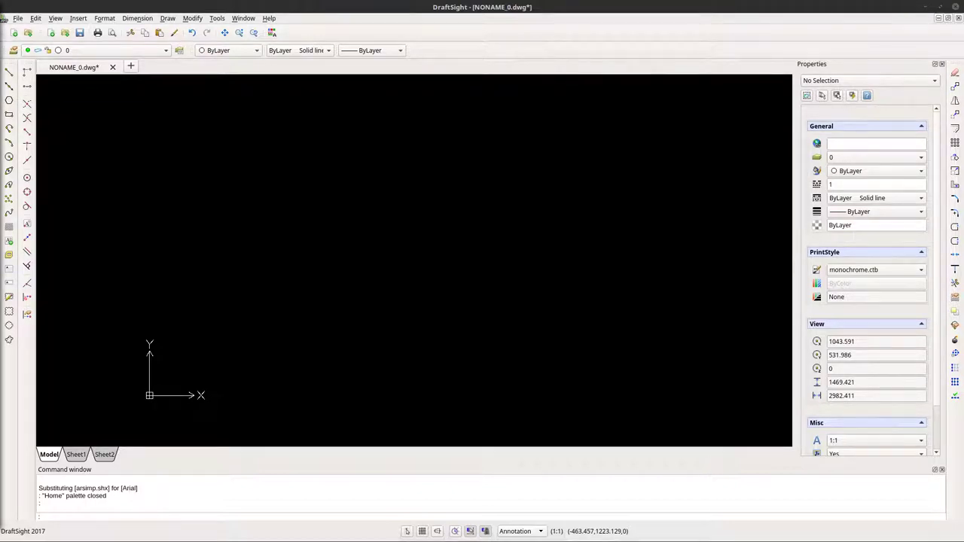
# Draw a single horizontal line with the LINE tool.
pyautogui.click(9, 72)
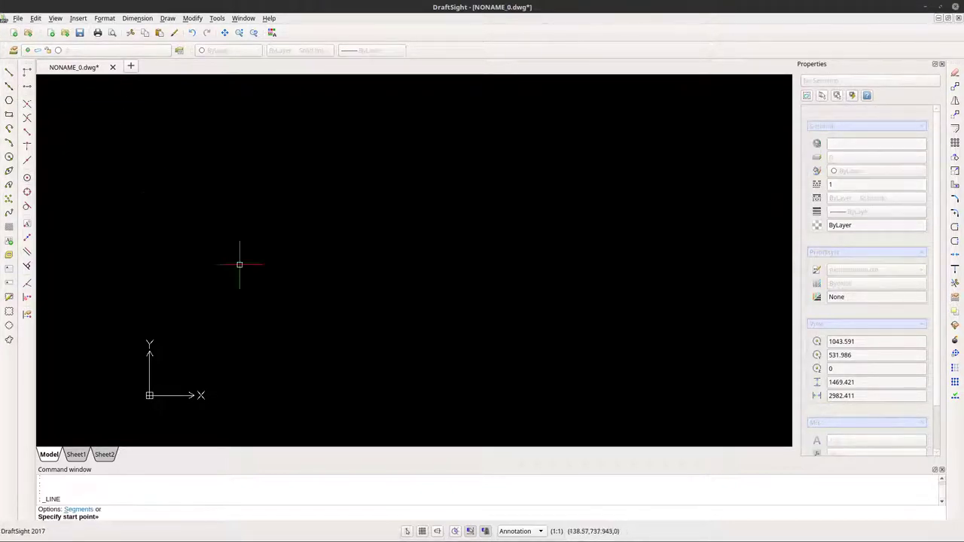
pyautogui.click(291, 253)
pyautogui.click(461, 253)
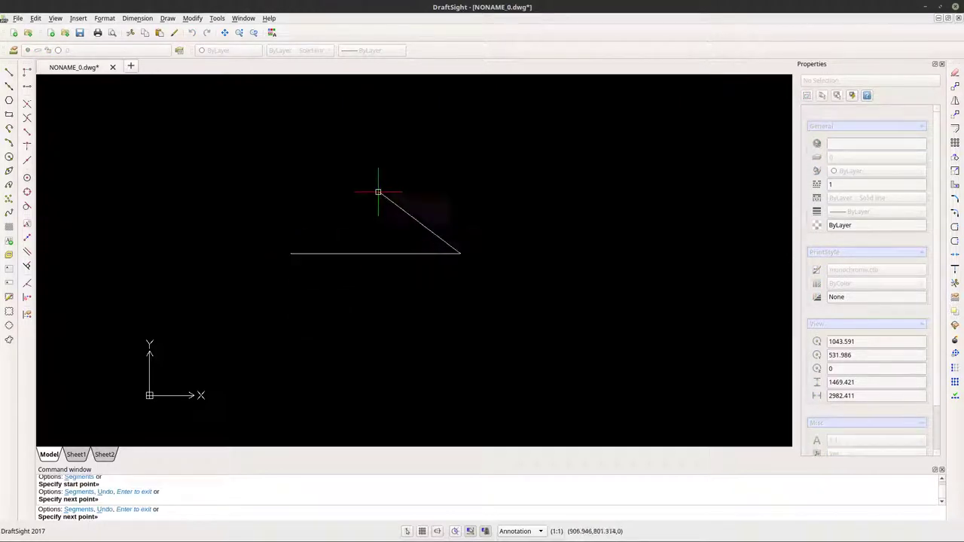
pyautogui.press('Return')
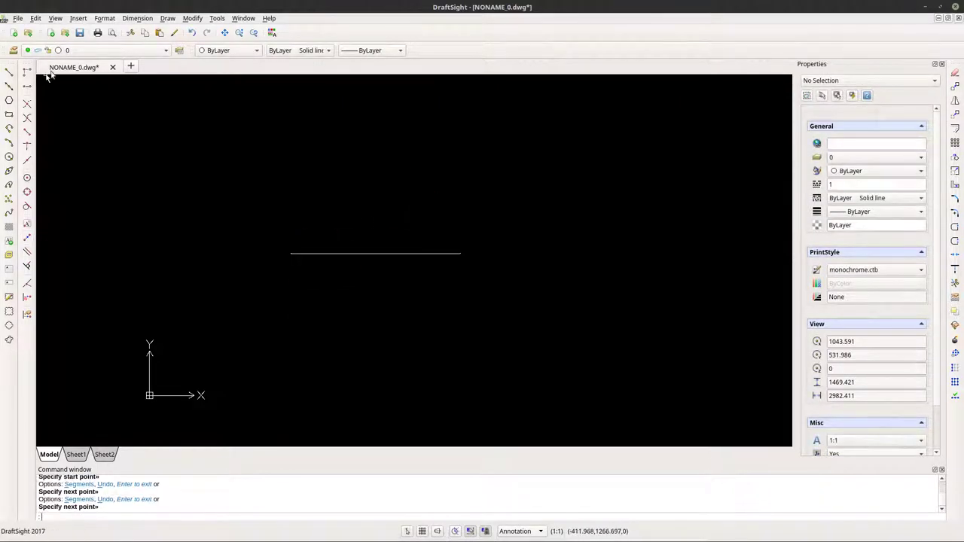
# Draw an L-shaped corner above it: a vertical side up, then a top horizontal side.
pyautogui.click(9, 72)
pyautogui.click(296, 225)
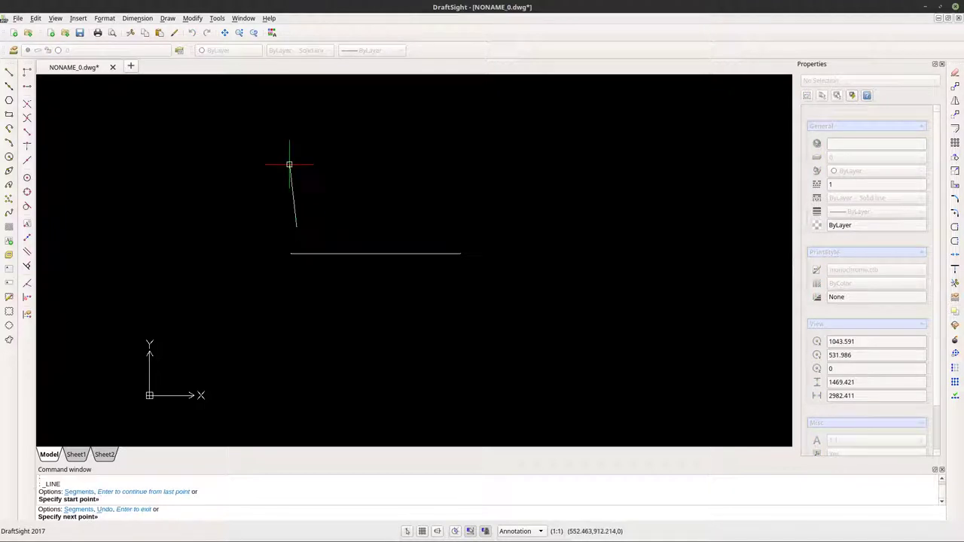
pyautogui.click(296, 159)
pyautogui.click(376, 159)
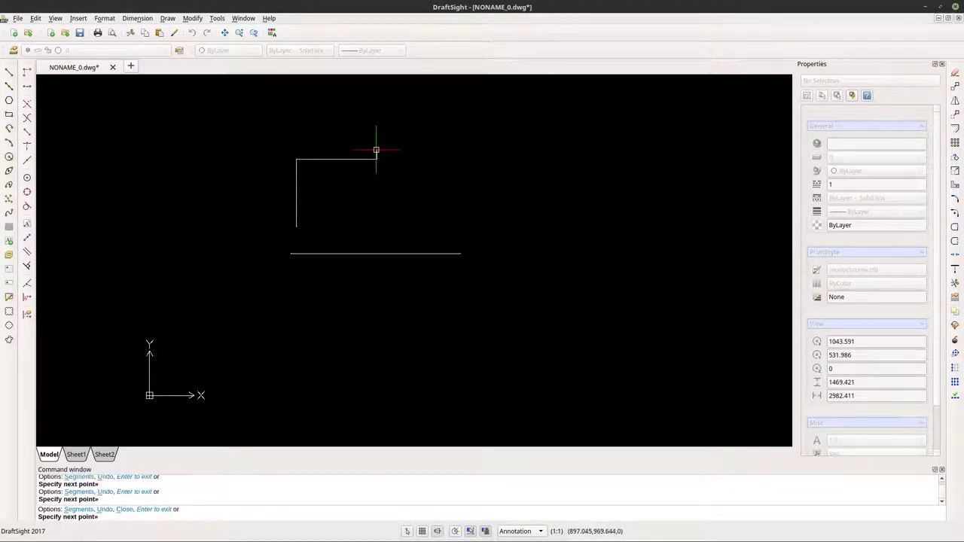
pyautogui.press('Return')
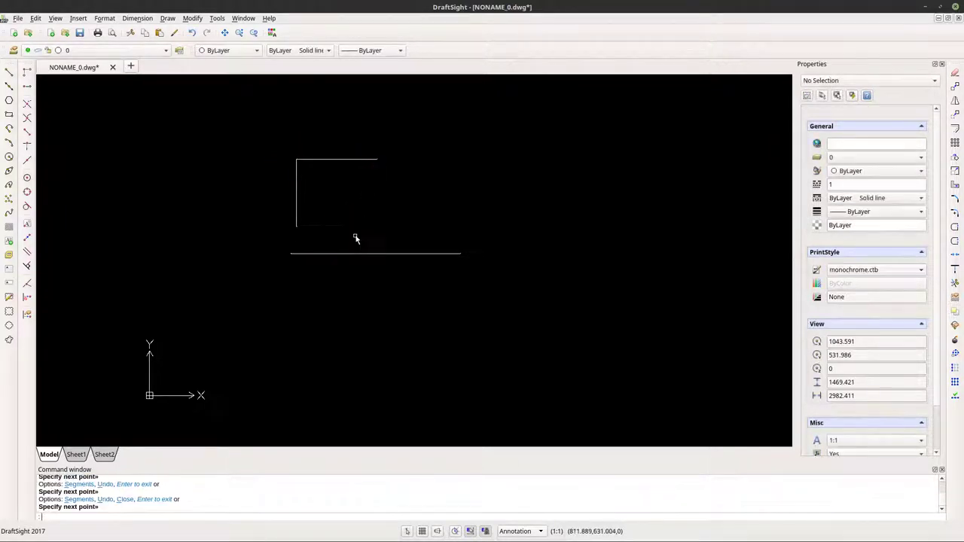
# Draw a lower horizontal line 800 units long with Ortho on.
pyautogui.click(9, 72)
pyautogui.click(334, 322)
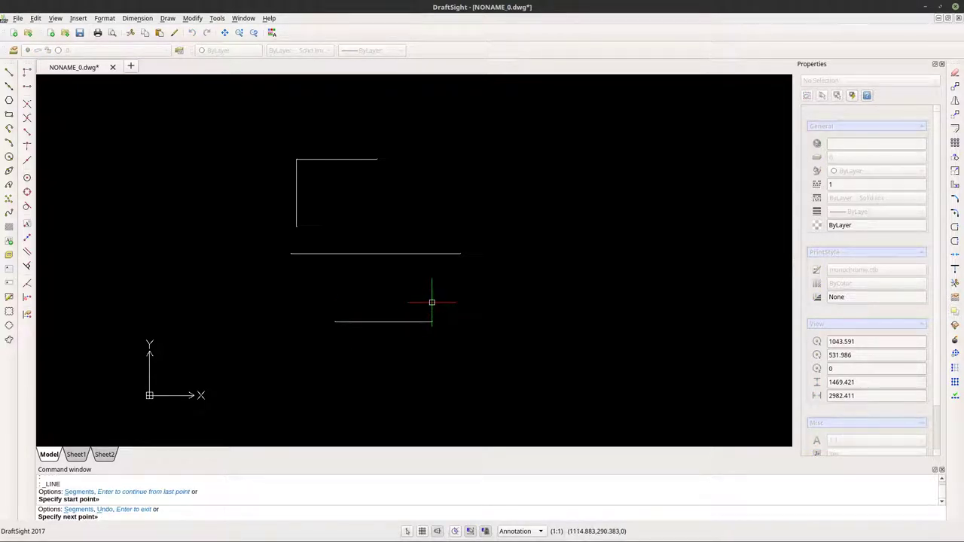
pyautogui.press('F8')
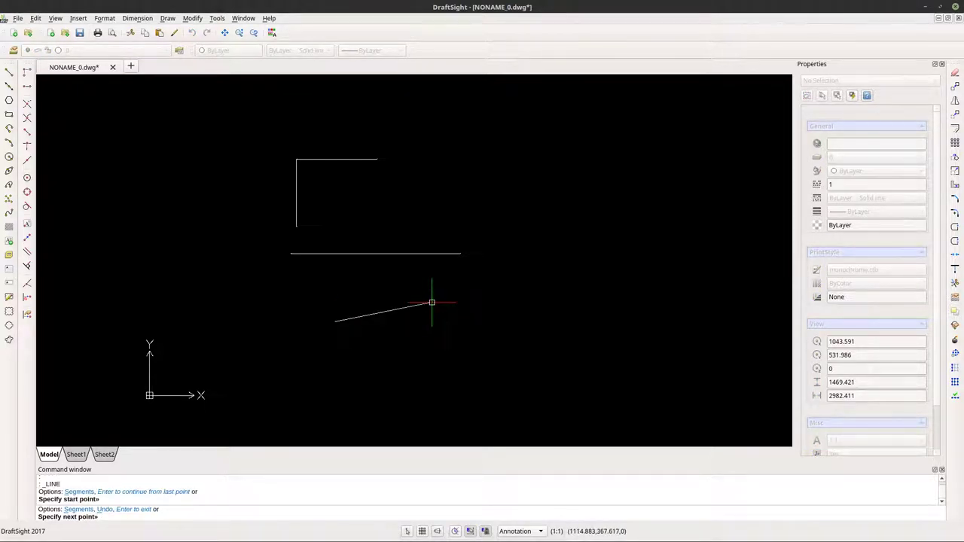
pyautogui.press('F8')
pyautogui.write('800')
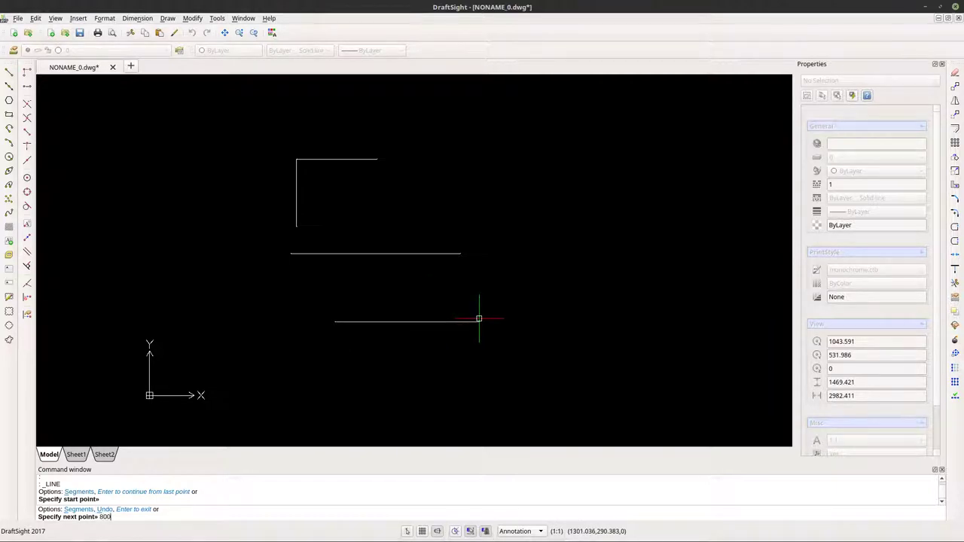
pyautogui.press('Return')
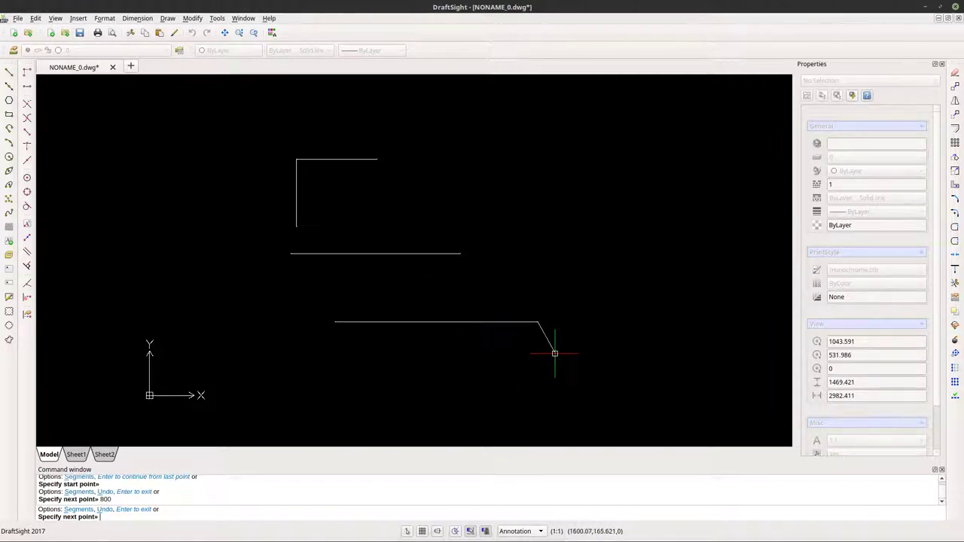
pyautogui.press('Return')
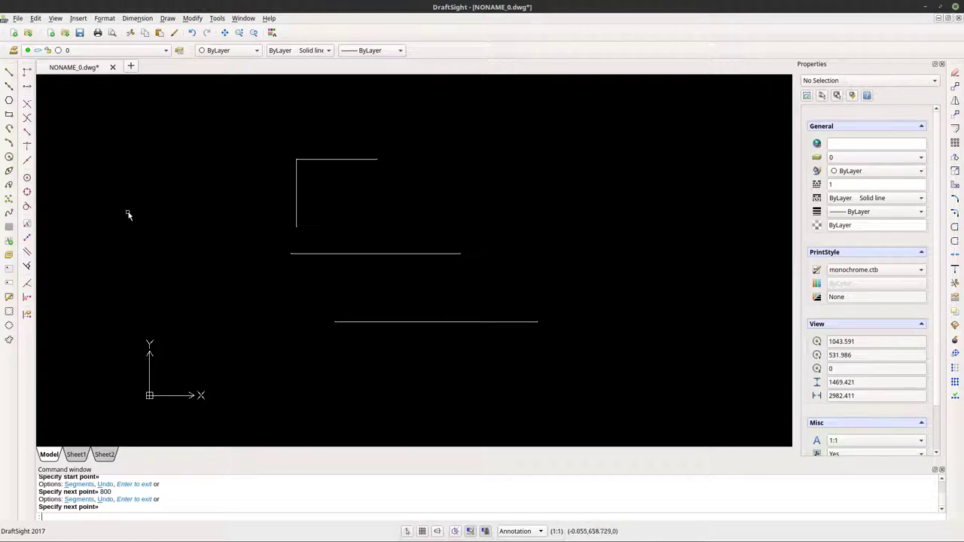
# Draw a square and a circle beside it.
pyautogui.click(9, 115)
pyautogui.click(475, 153)
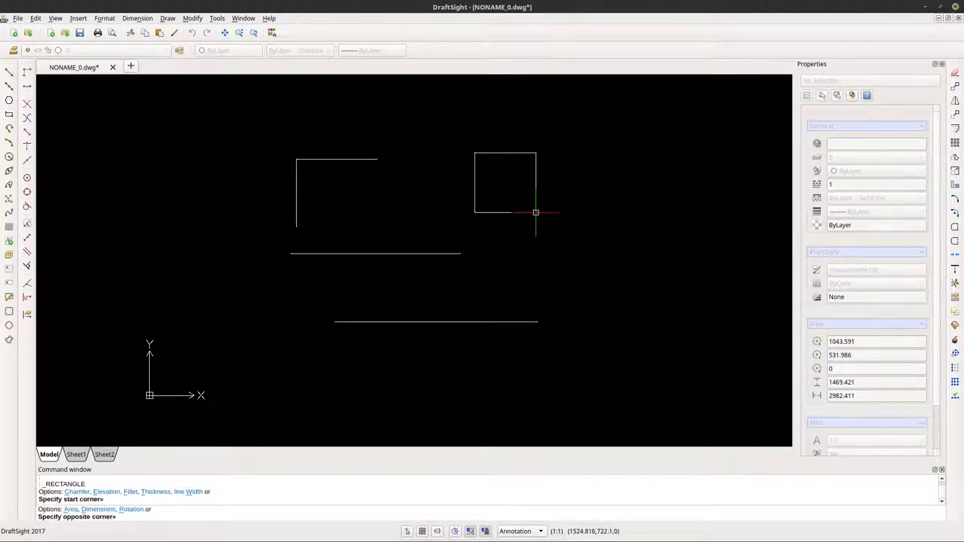
pyautogui.click(536, 212)
pyautogui.click(9, 156)
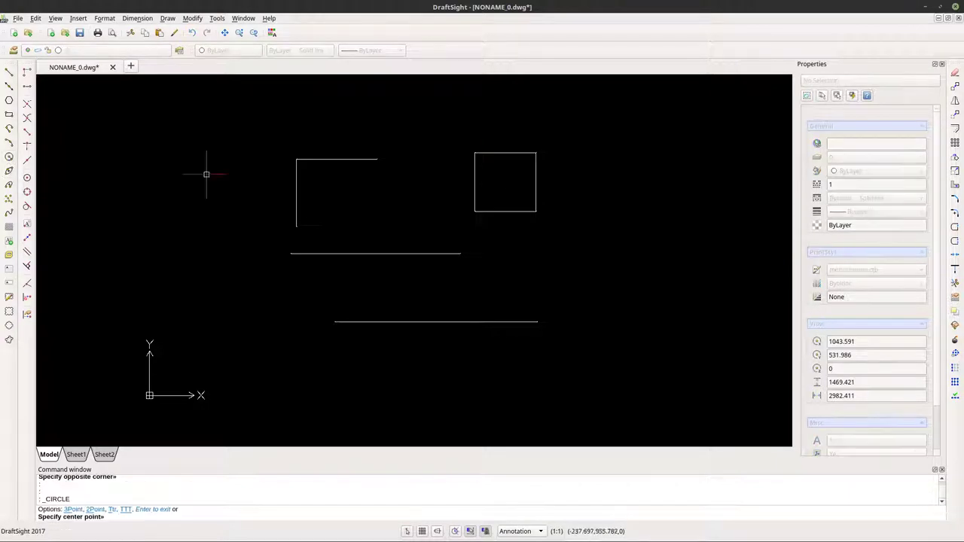
pyautogui.click(597, 159)
pyautogui.click(624, 173)
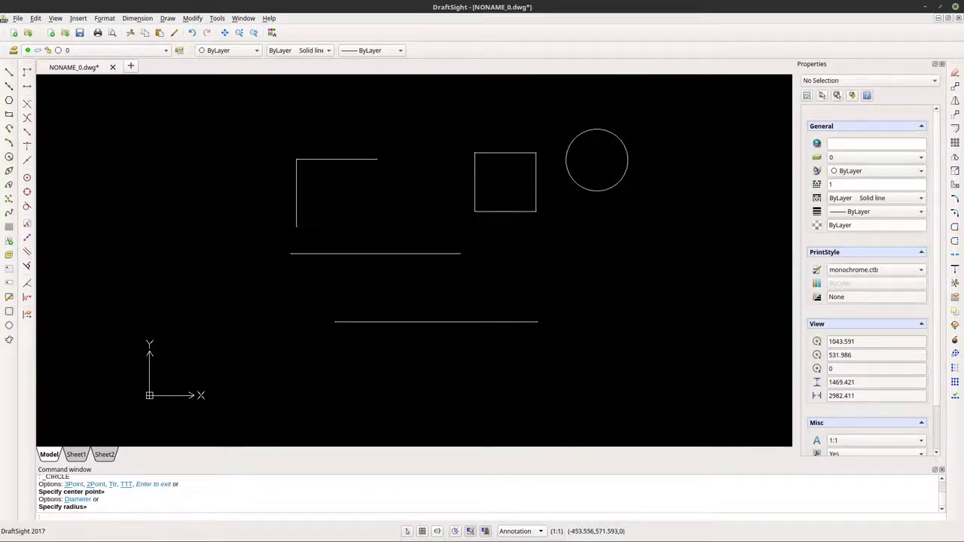
# Draw a wavy spline through four fit points, setting its start tangency and default end tangency.
pyautogui.click(9, 213)
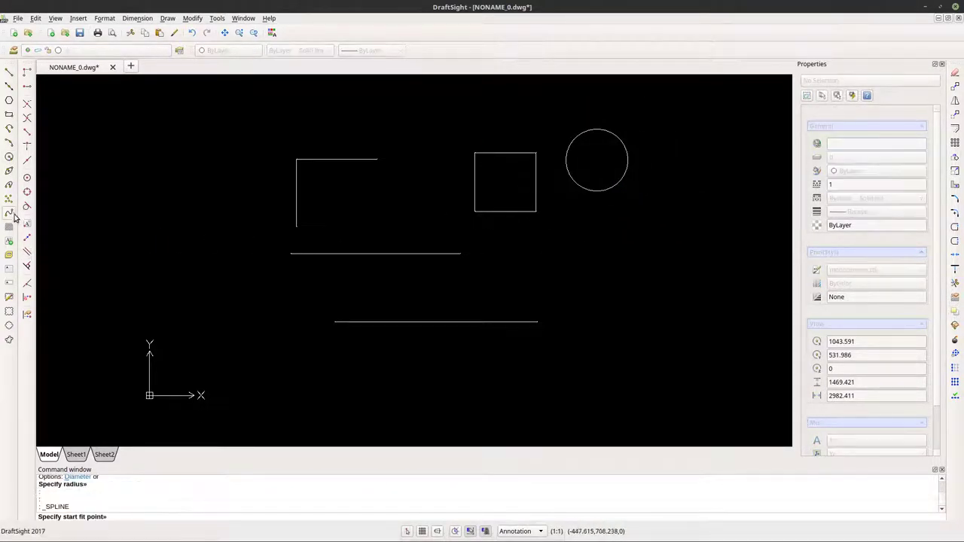
pyautogui.click(514, 292)
pyautogui.click(530, 225)
pyautogui.click(625, 297)
pyautogui.click(700, 238)
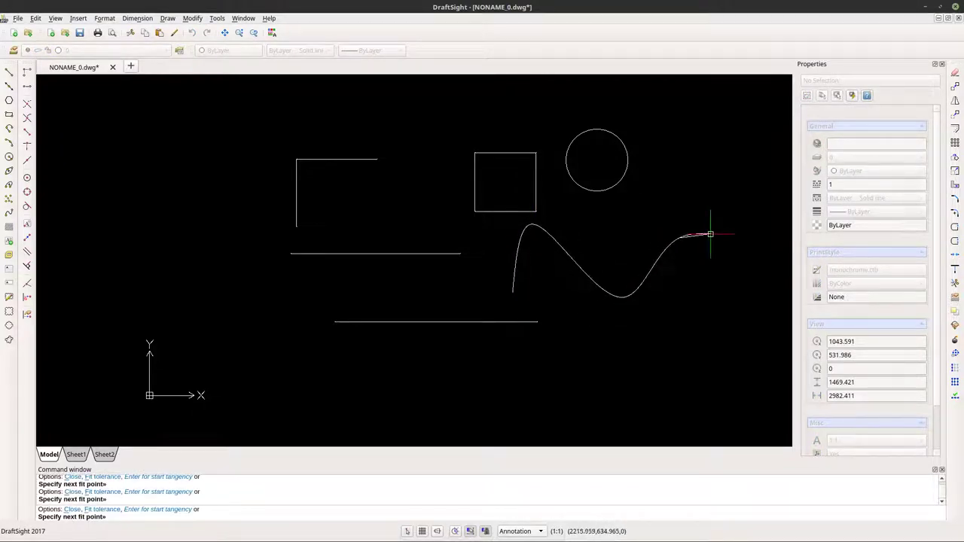
pyautogui.rightClick(716, 255)
pyautogui.click(731, 261)
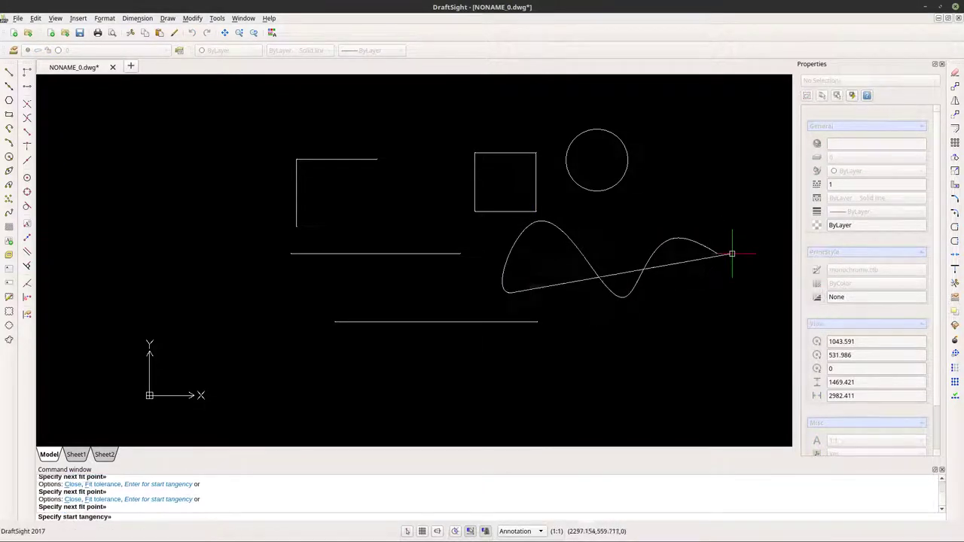
pyautogui.click(629, 306)
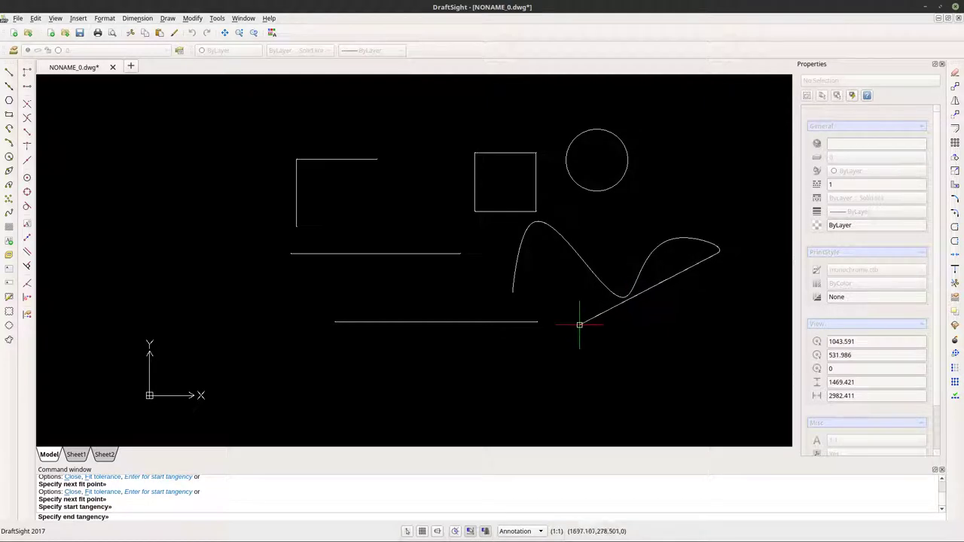
pyautogui.press('Return')
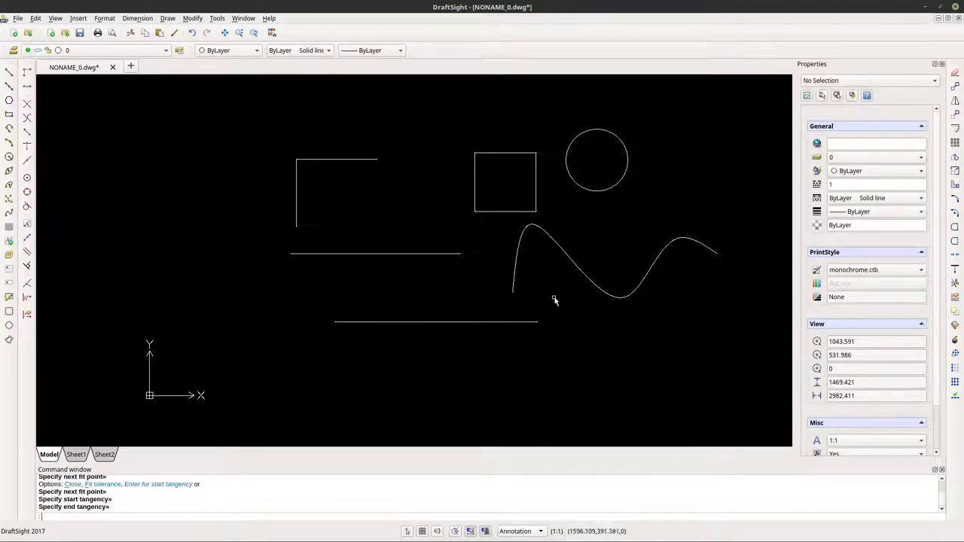
# Save the drawing as test.dxf in R2013 ASCII DXF format on the Desktop, overwriting the old file.
pyautogui.click(17, 18)
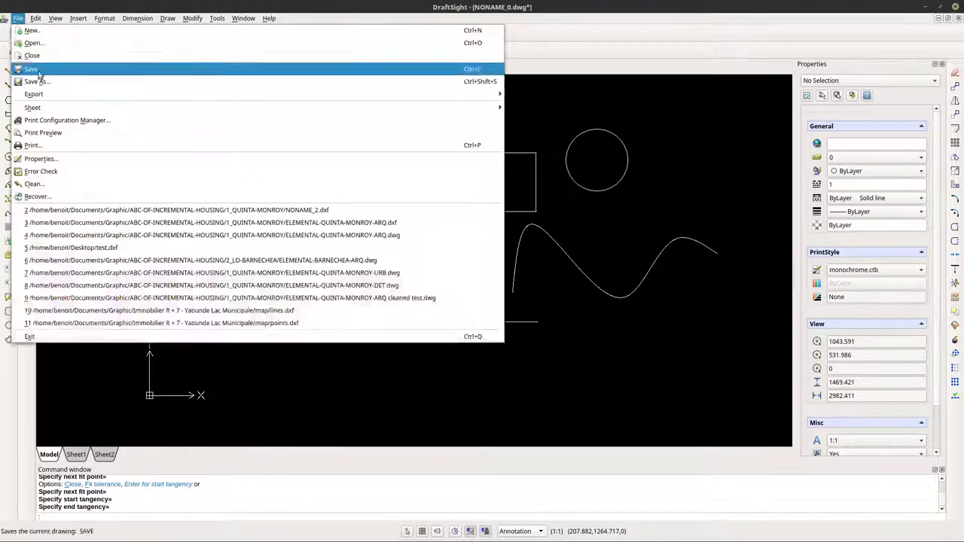
pyautogui.click(43, 67)
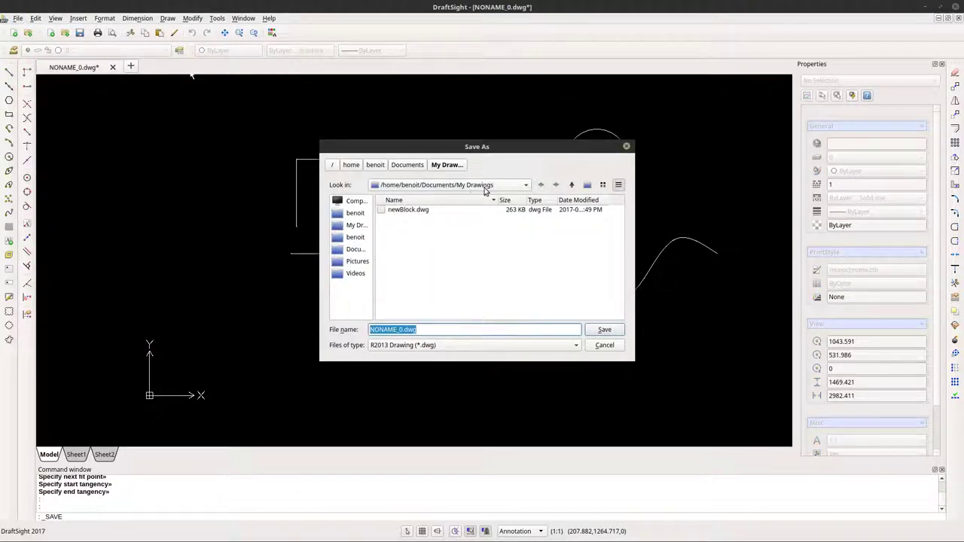
pyautogui.click(355, 214)
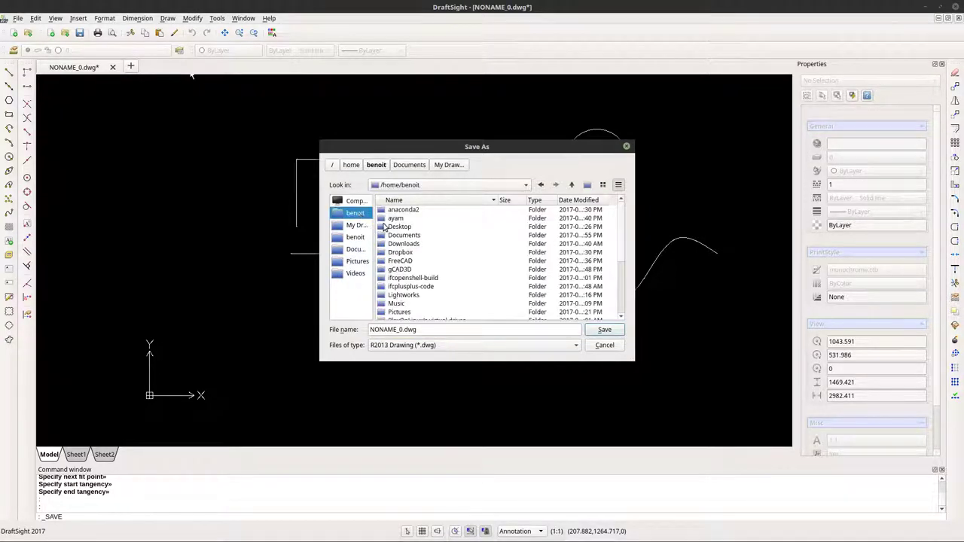
pyautogui.doubleClick(385, 227)
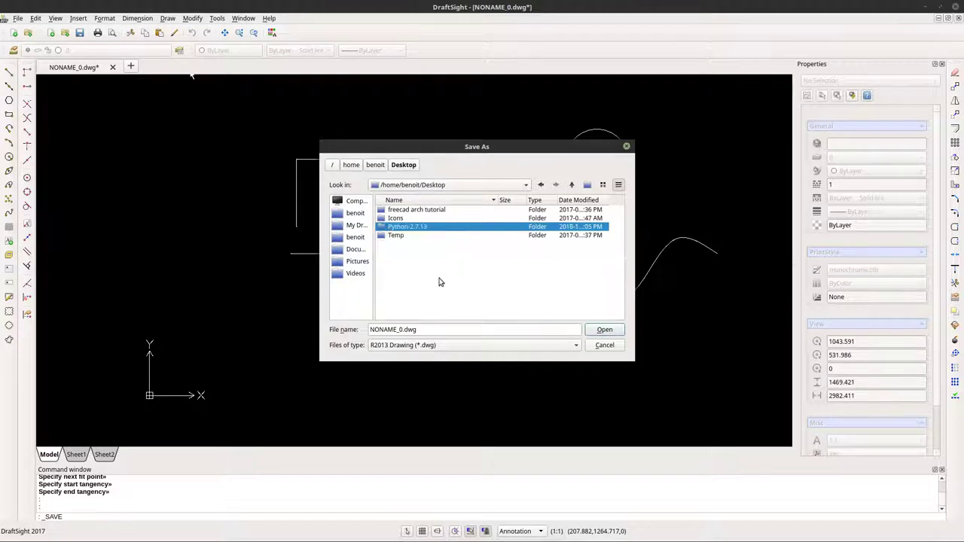
pyautogui.tripleClick(452, 331)
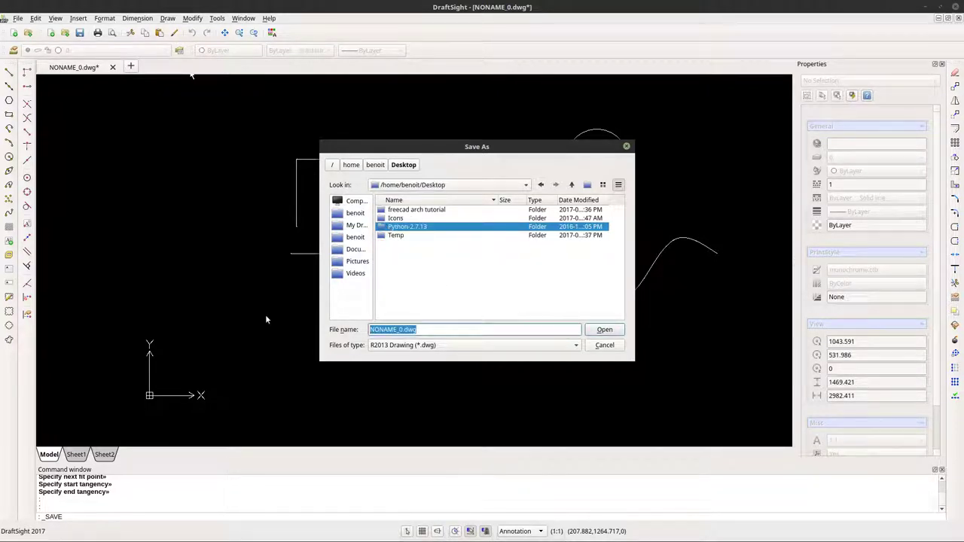
pyautogui.write('test')
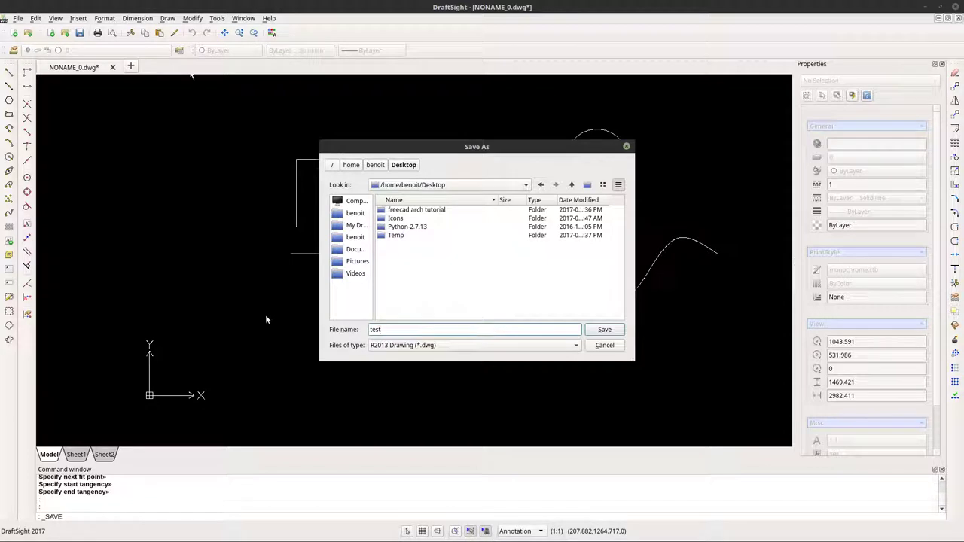
pyautogui.click(473, 347)
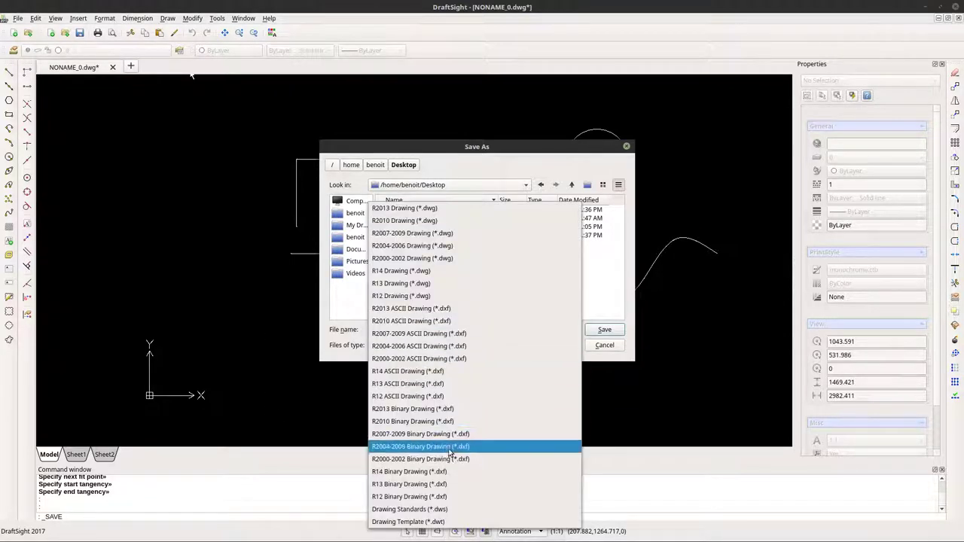
pyautogui.click(443, 311)
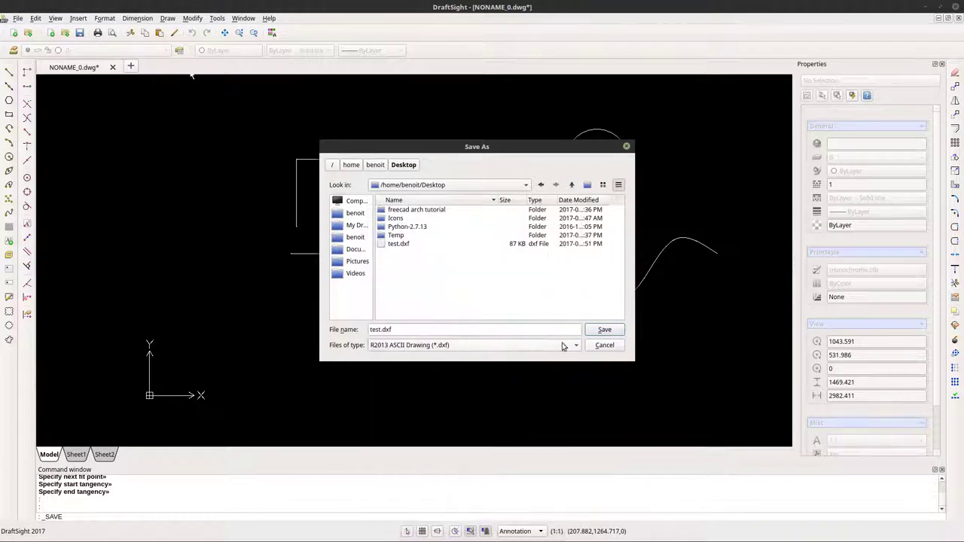
pyautogui.click(402, 244)
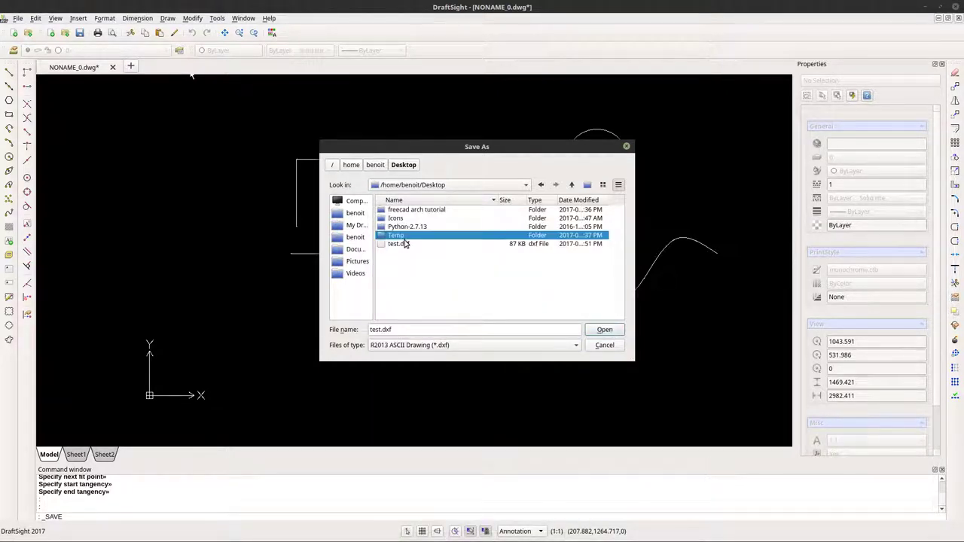
pyautogui.click(610, 335)
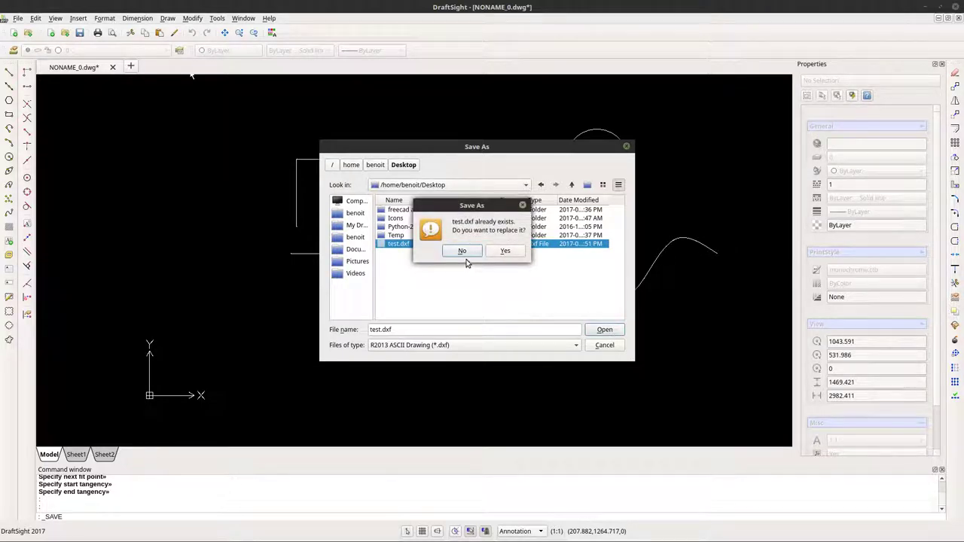
pyautogui.click(505, 251)
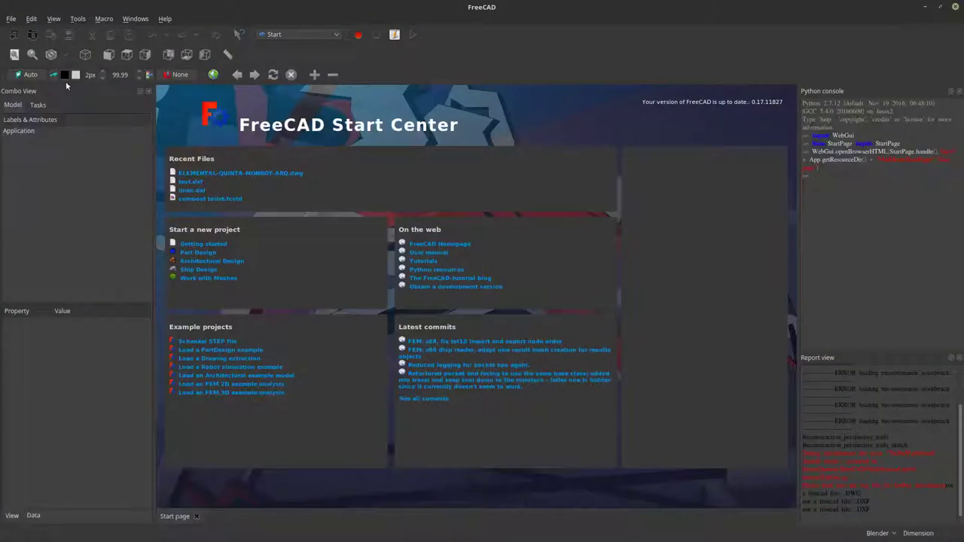
# Create a new FreeCAD document and drag test.dxf into it to import the sketch.
pyautogui.click(13, 34)
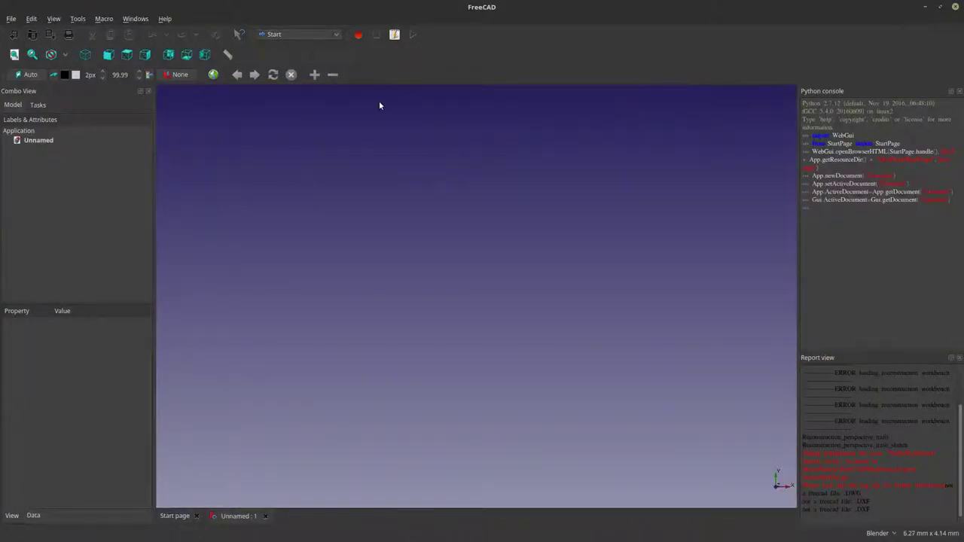
pyautogui.click(10, 19)
pyautogui.click(74, 346)
pyautogui.moveTo(0, 240); pyautogui.dragTo(384, 240)
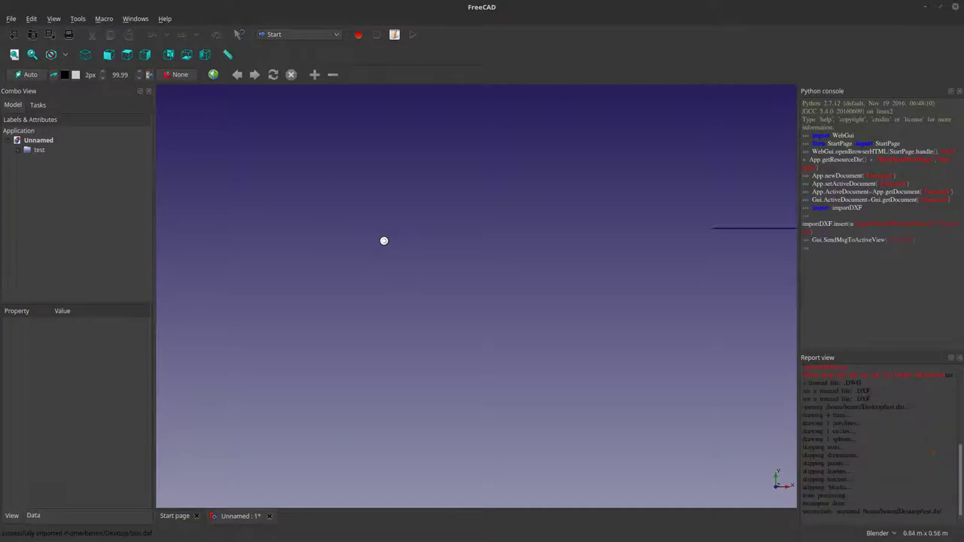
# Expand test > 0 in the tree and inspect the spline, circle and square, viewing the spline's data properties.
pyautogui.click(19, 149)
pyautogui.click(27, 160)
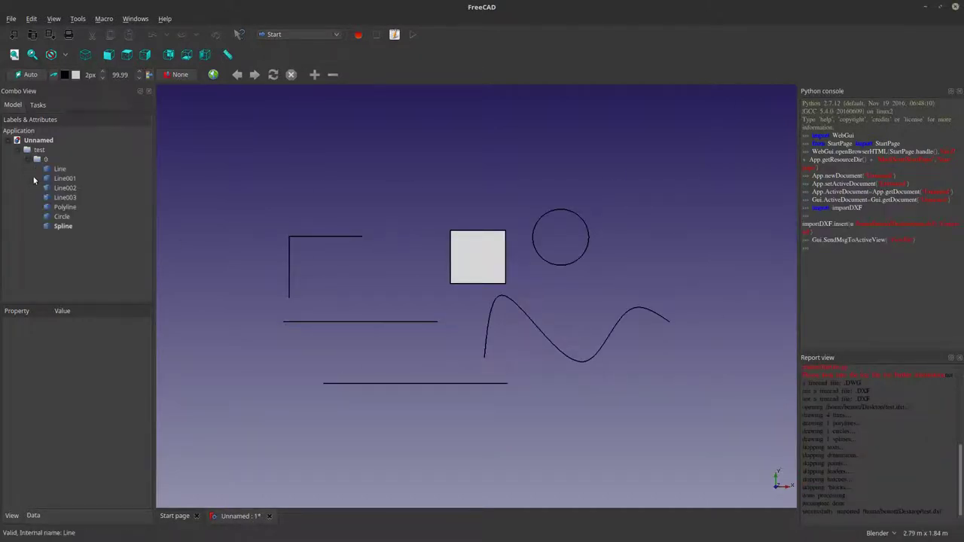
pyautogui.moveTo(78, 246); pyautogui.dragTo(65, 171)
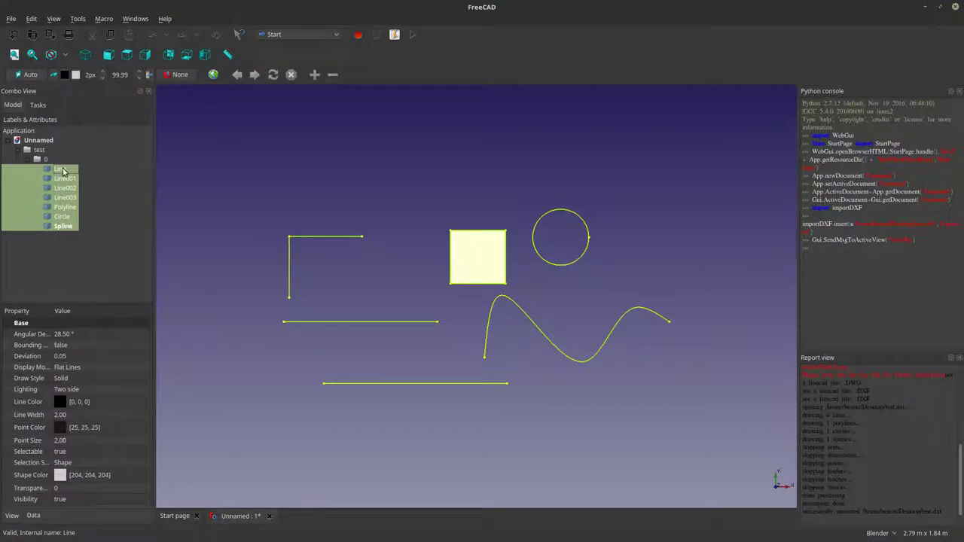
pyautogui.click(405, 296)
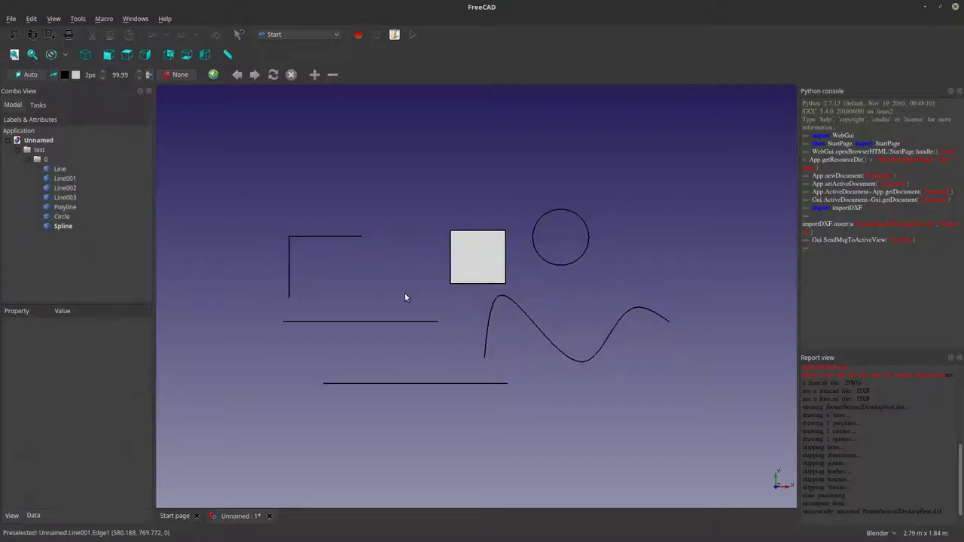
pyautogui.click(491, 318)
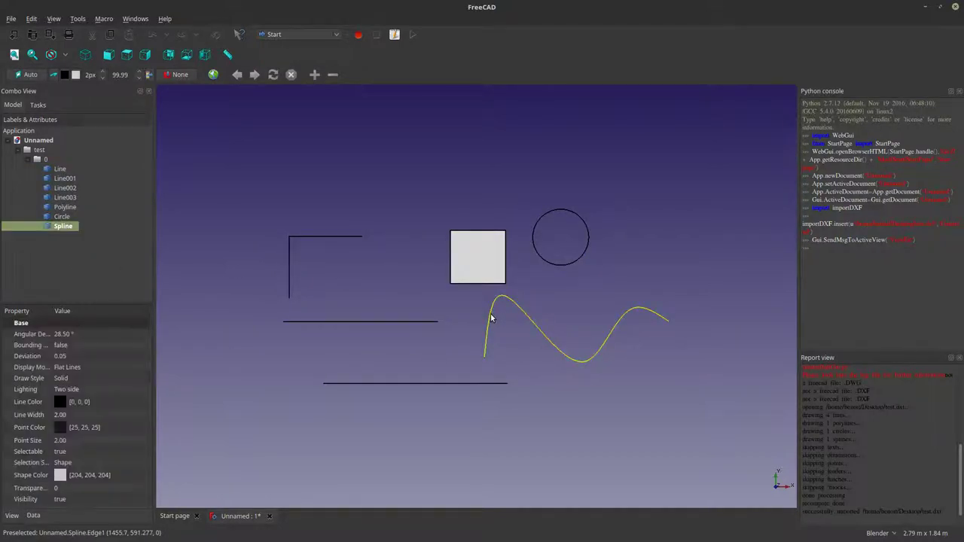
pyautogui.click(544, 315)
pyautogui.click(487, 334)
pyautogui.click(33, 517)
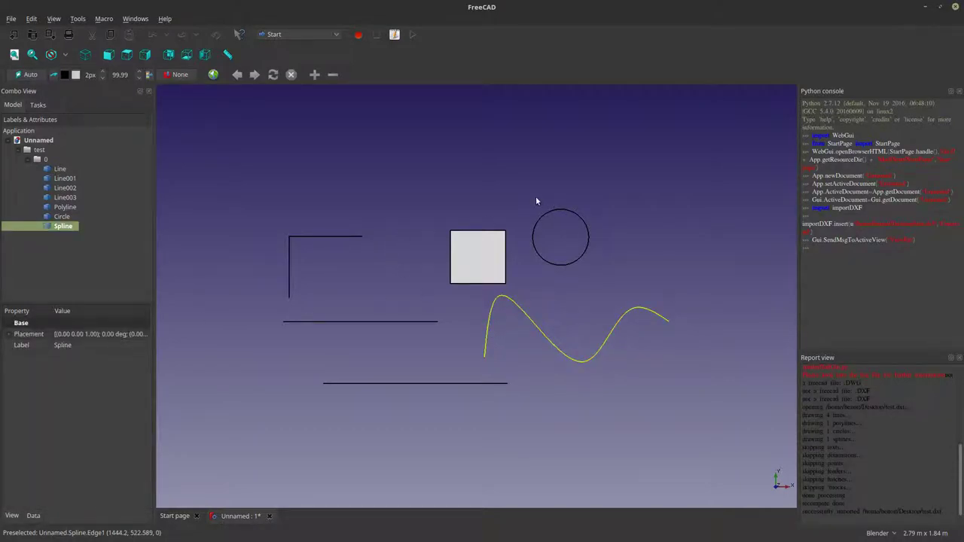
pyautogui.click(517, 254)
pyautogui.click(553, 265)
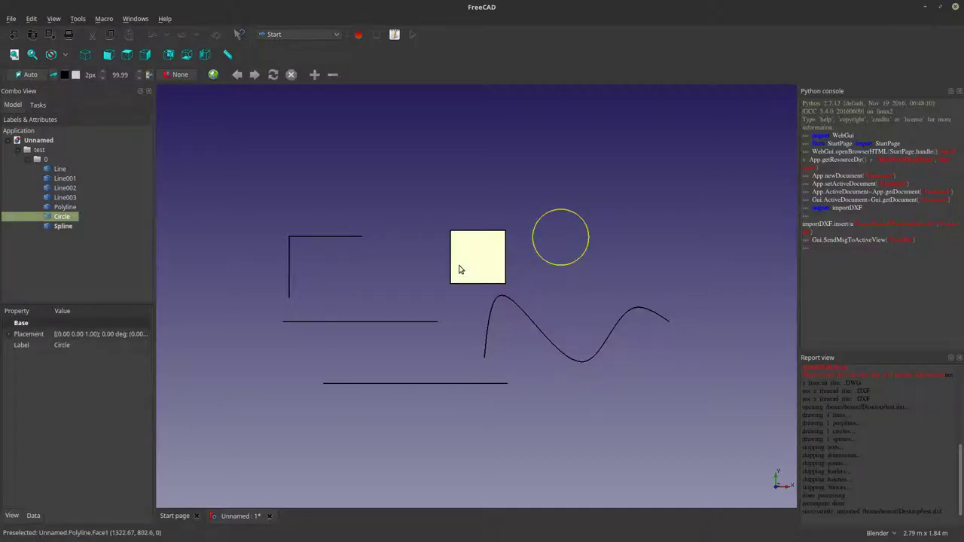
pyautogui.click(459, 269)
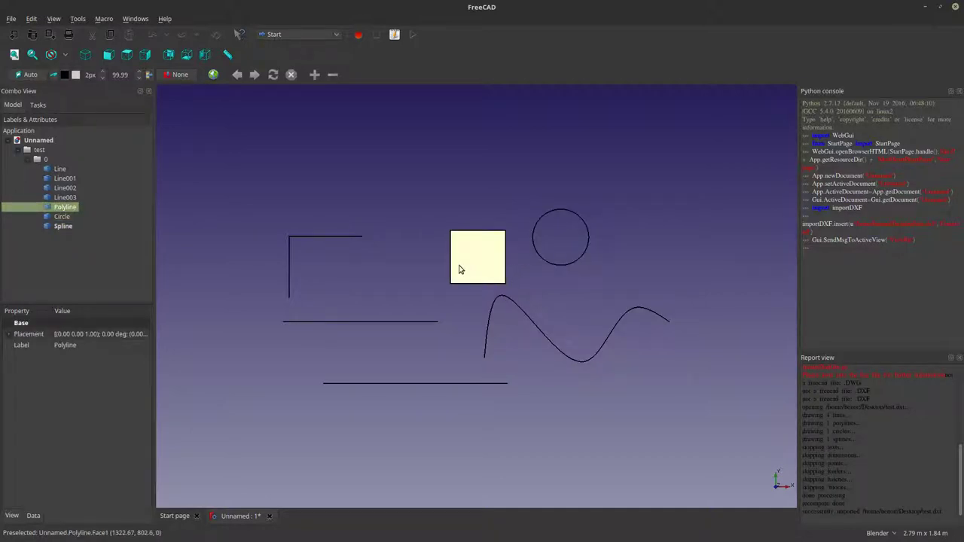
# Orbit and zoom around the imported shapes to see them tilted.
pyautogui.moveTo(499, 362); pyautogui.dragTo(430, 301, button='middle')
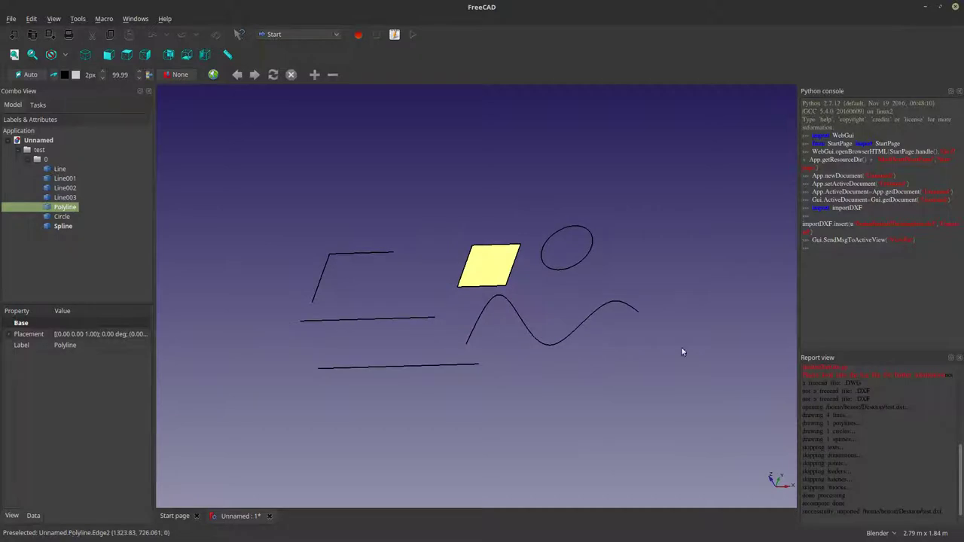
pyautogui.moveTo(681, 352); pyautogui.dragTo(722, 387, button='middle')
pyautogui.scroll(2, 594, 304)
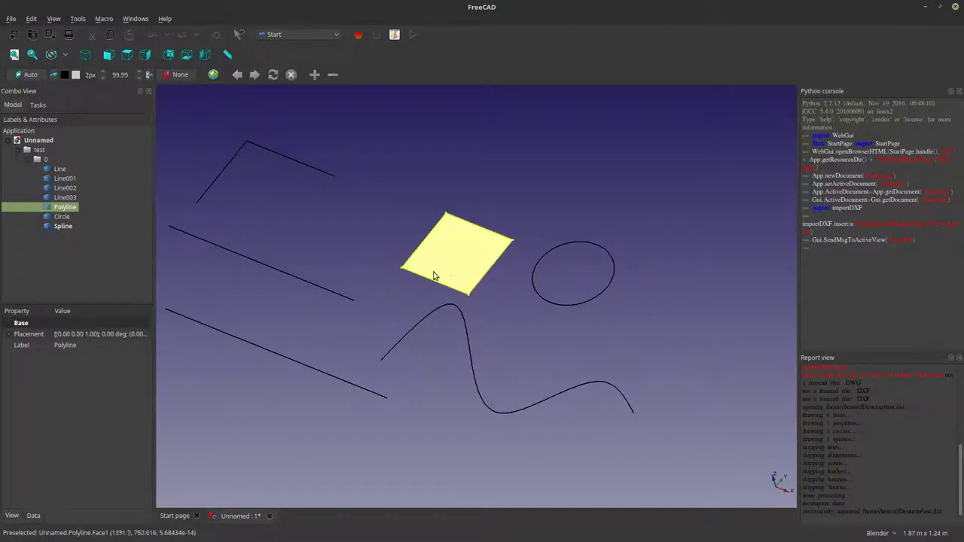
pyautogui.scroll(2, 437, 275)
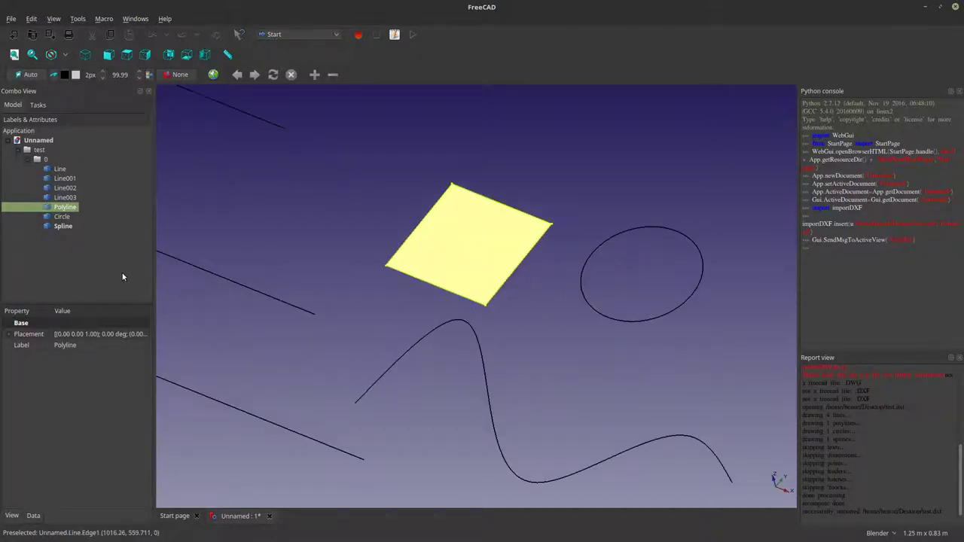
pyautogui.click(605, 318)
pyautogui.scroll(-2, 544, 360)
pyautogui.moveTo(485, 360); pyautogui.dragTo(535, 321, button='middle')
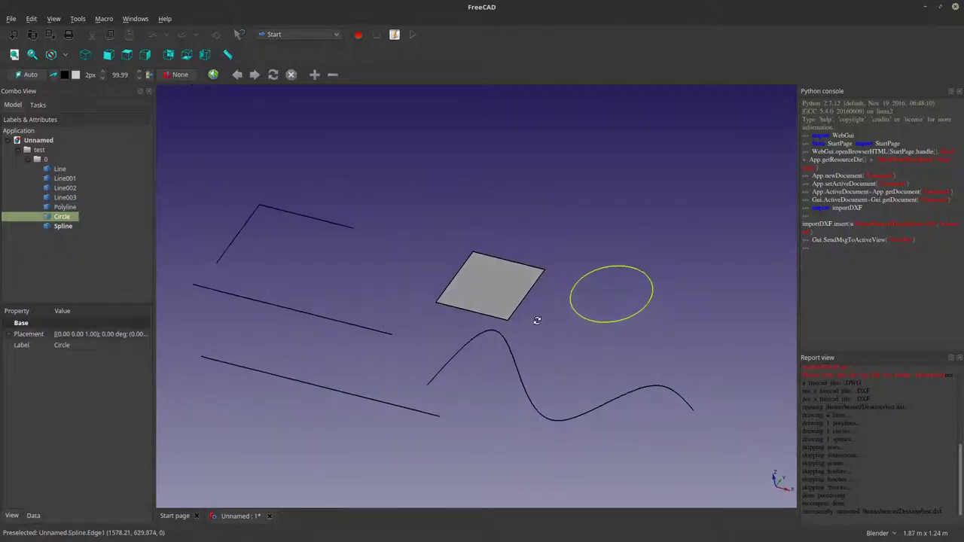
pyautogui.click(610, 335)
pyautogui.moveTo(610, 335); pyautogui.dragTo(556, 318, button='middle')
pyautogui.scroll(-3, 556, 318)
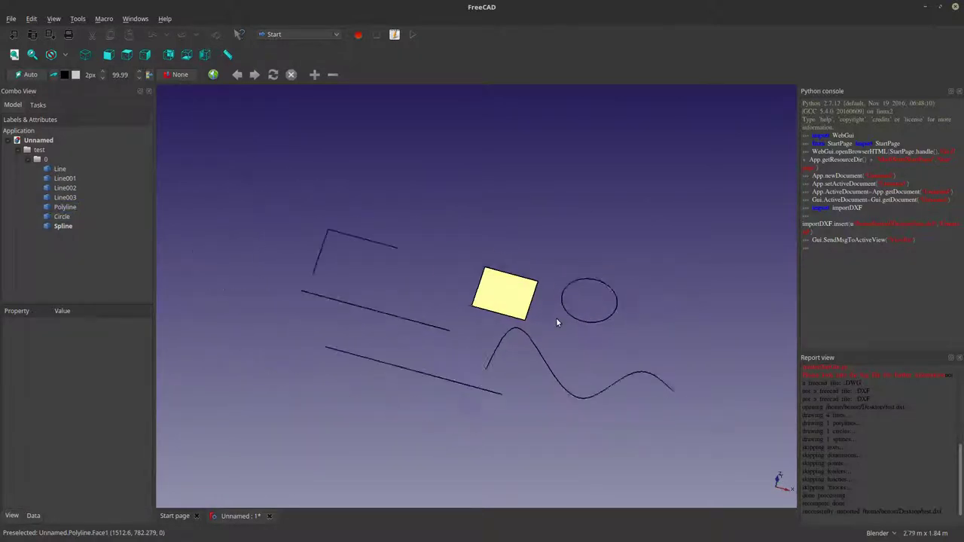
# Return to Top view, select Line003 and switch to the Arch workbench.
pyautogui.click(126, 54)
pyautogui.scroll(4, 481, 366)
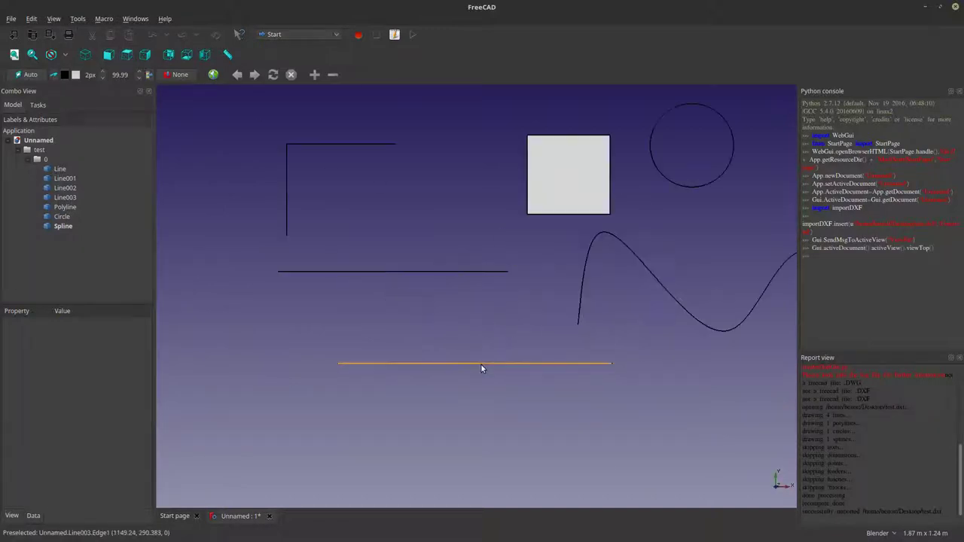
pyautogui.click(481, 365)
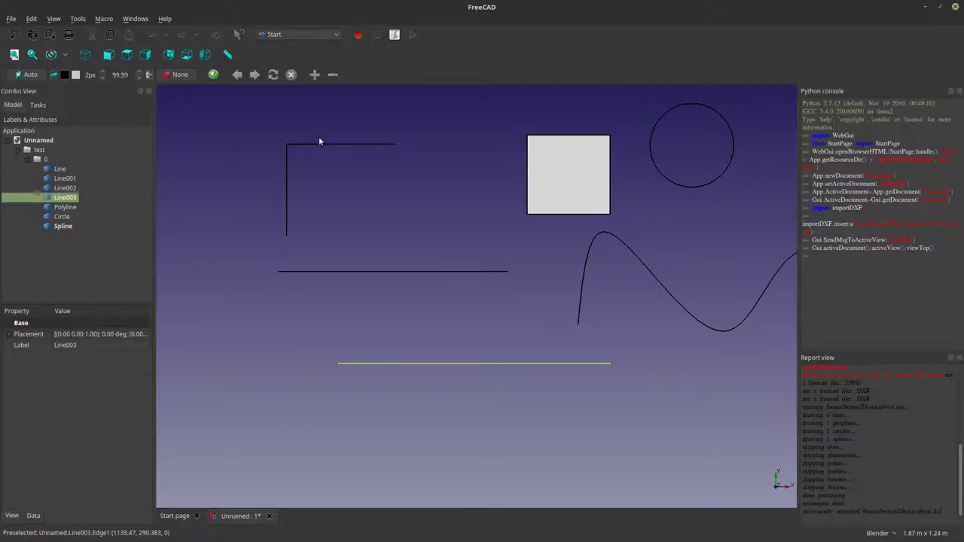
pyautogui.click(297, 35)
pyautogui.click(289, 8)
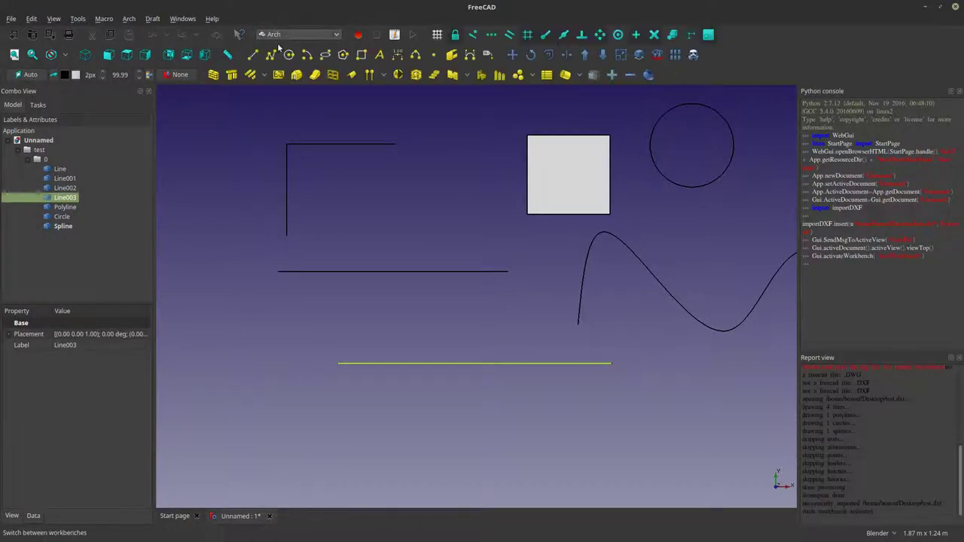
# Place a first dimension below Line003, then delete the misplaced attempt.
pyautogui.click(397, 55)
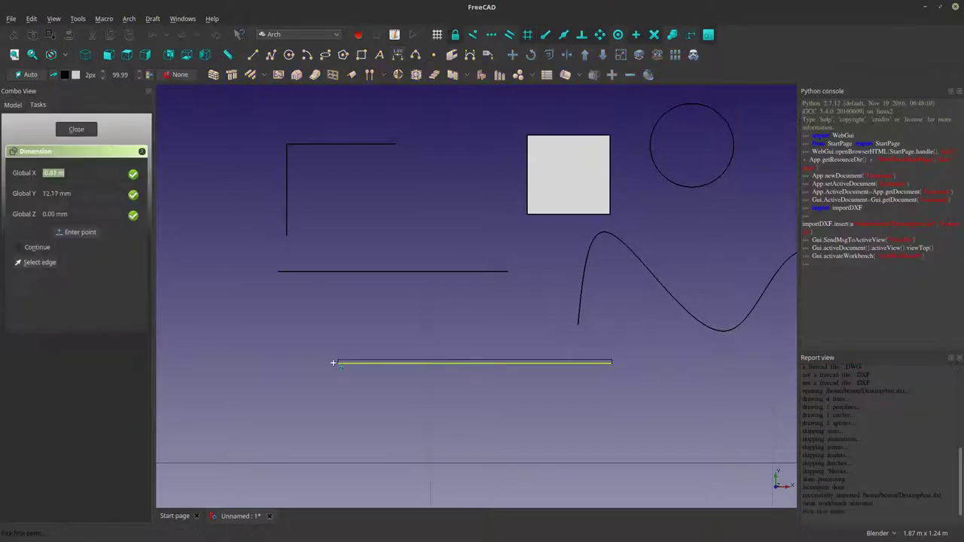
pyautogui.click(352, 428)
pyautogui.scroll(-5, 475, 430)
pyautogui.scroll(5, 475, 430)
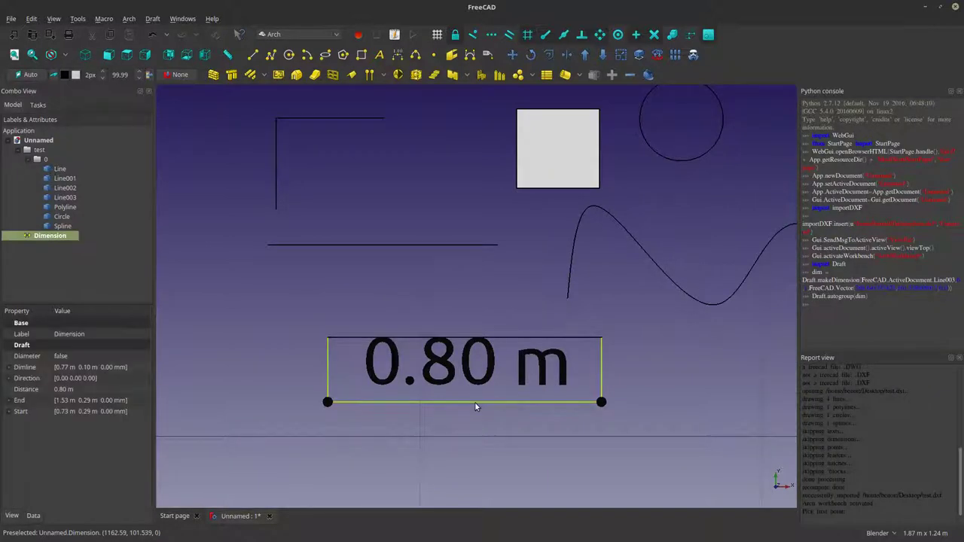
pyautogui.press('Delete')
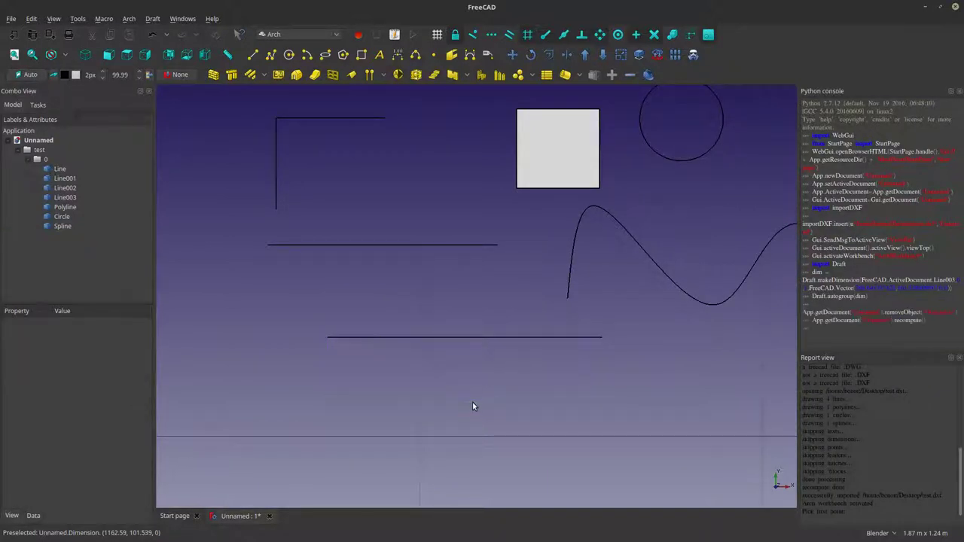
# Re-dimension Line003 as 0.80 m, placing the dimension lower beneath the line.
pyautogui.click(454, 336)
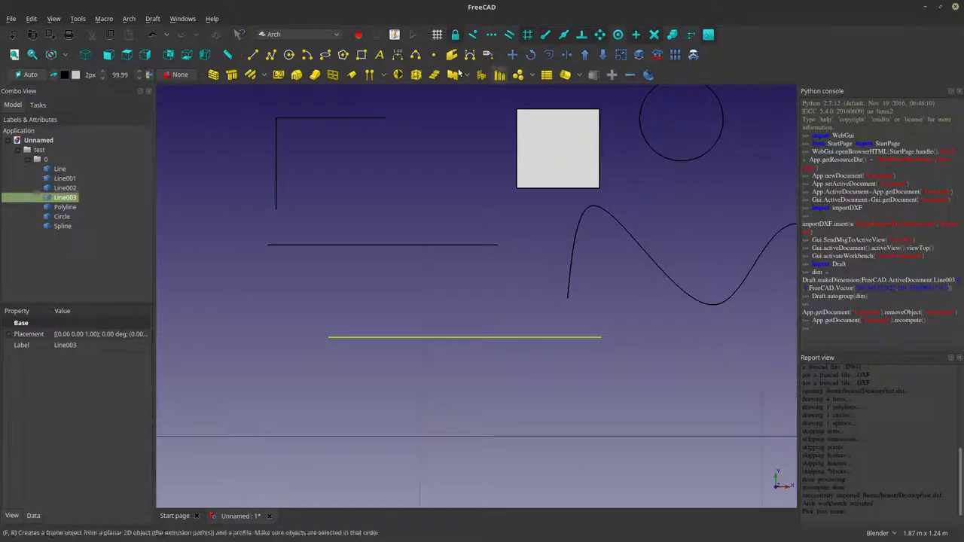
pyautogui.click(397, 54)
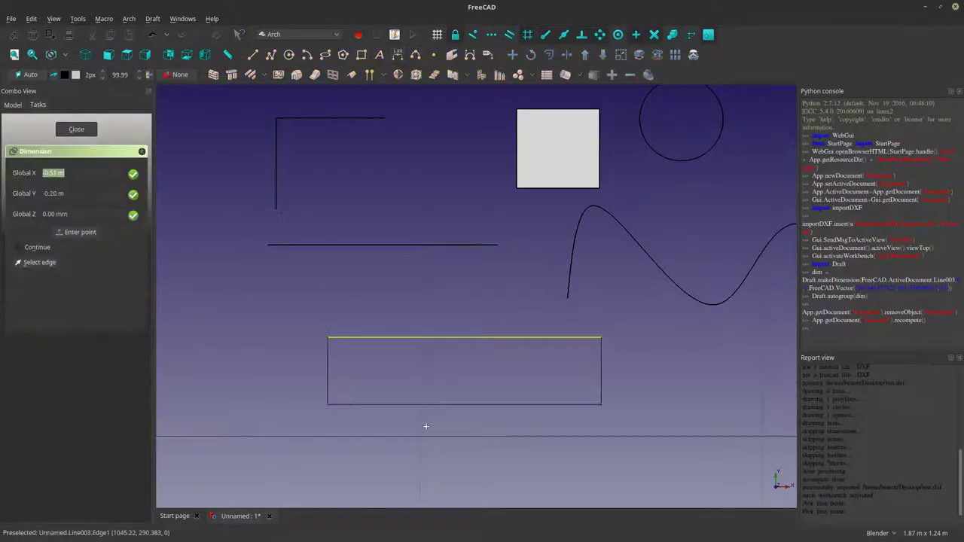
pyautogui.click(425, 475)
pyautogui.scroll(-5, 422, 474)
pyautogui.click(486, 498)
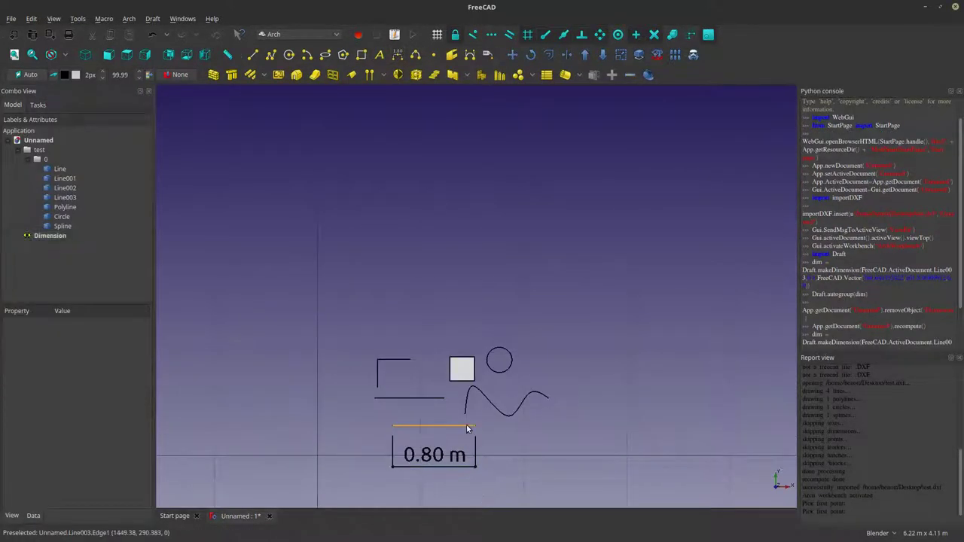
pyautogui.scroll(3, 456, 388)
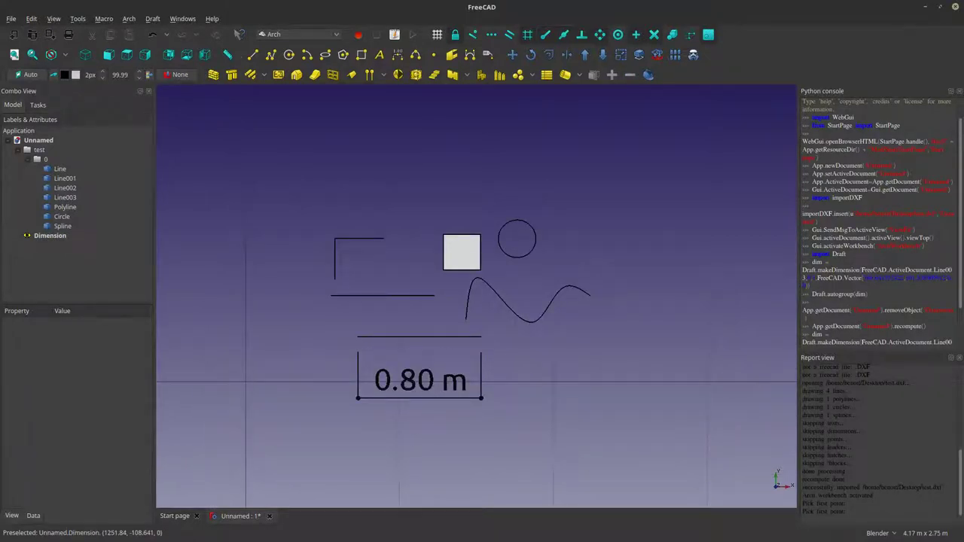
# Set the 0.80 m dimension's Line Width to 1.00 in its View properties.
pyautogui.click(399, 397)
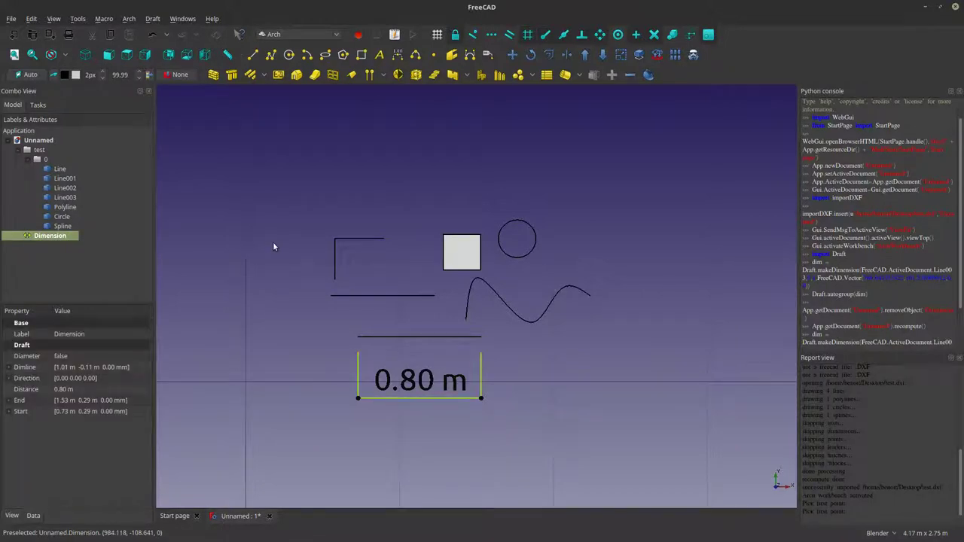
pyautogui.click(12, 517)
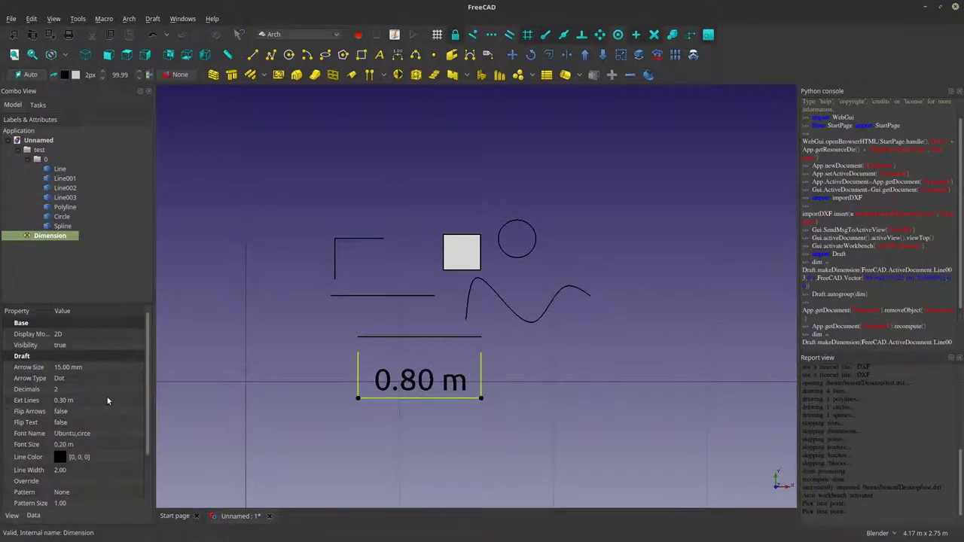
pyautogui.click(98, 471)
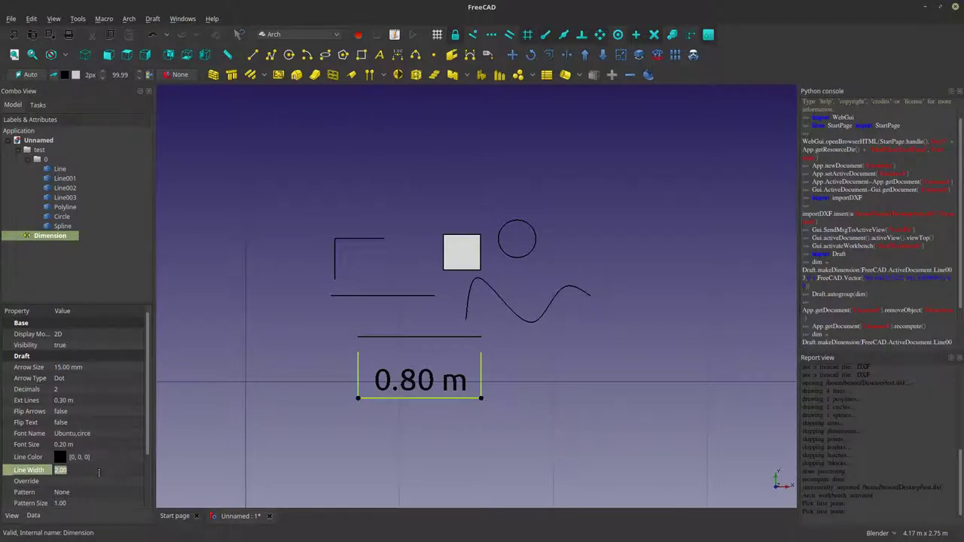
pyautogui.scroll(-1, 98, 472)
# Select all imported objects and the dimension in the tree and delete them.
pyautogui.click(320, 437)
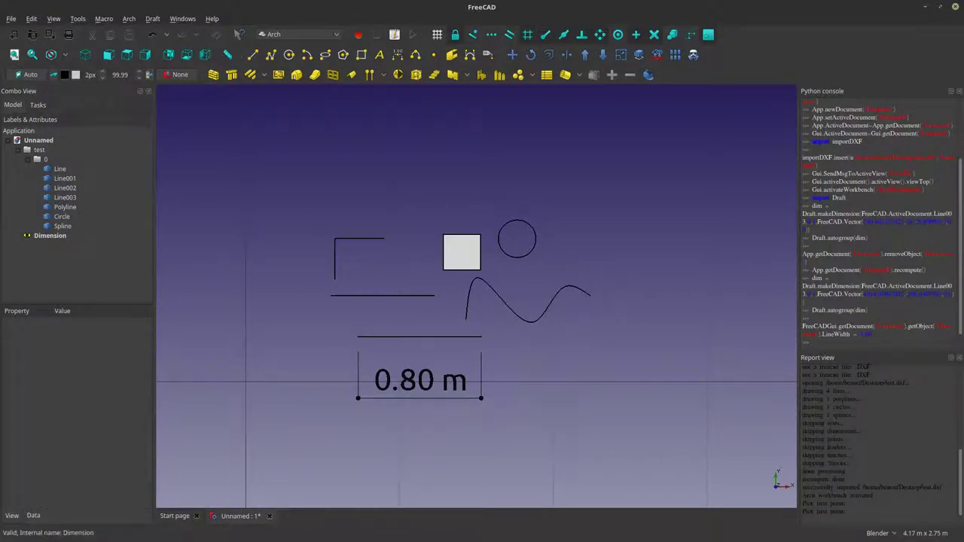
pyautogui.moveTo(63, 260); pyautogui.dragTo(36, 155)
pyautogui.press('Delete')
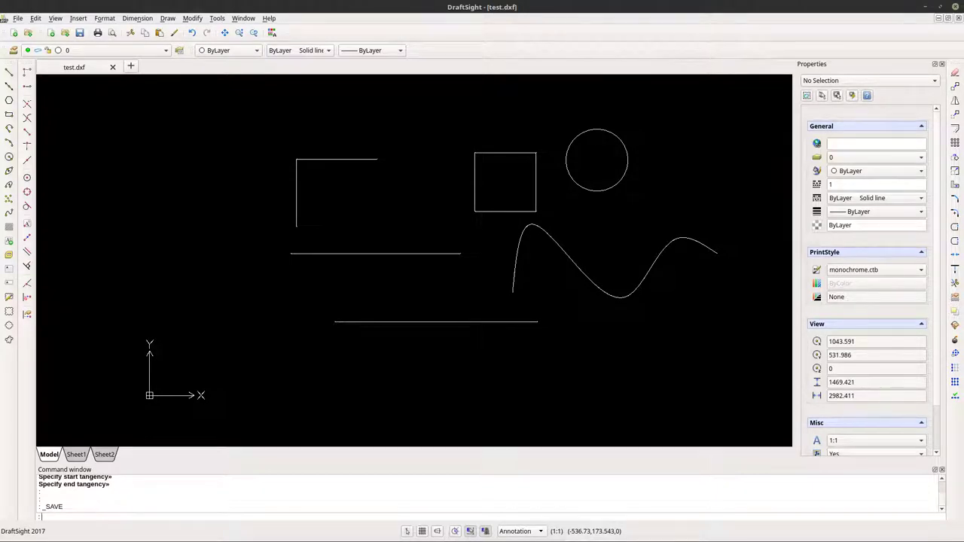
# Locate the ARQ drawing in the project folder, then close the test drawing in DraftSight.
pyautogui.hotkey('alt', 'Tab')
pyautogui.click(469, 194)
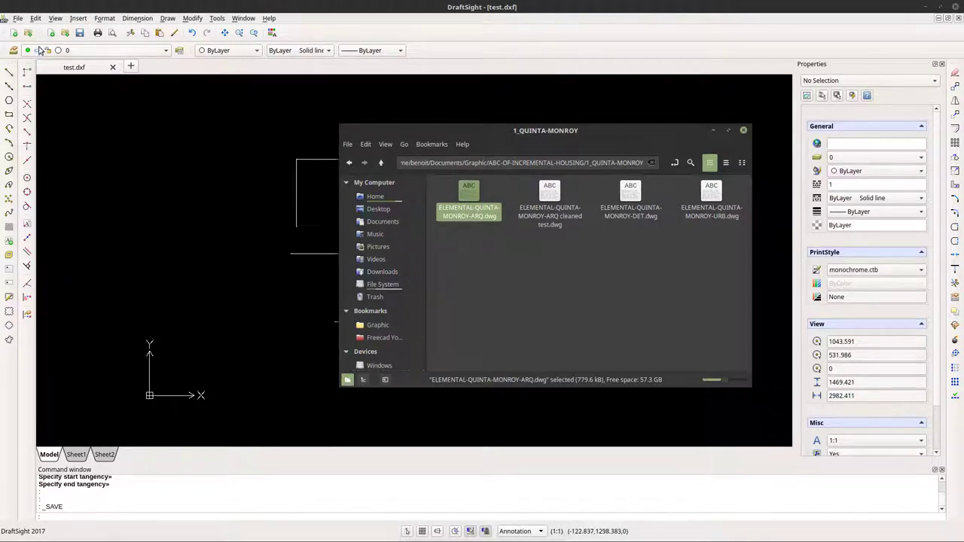
pyautogui.click(295, 166)
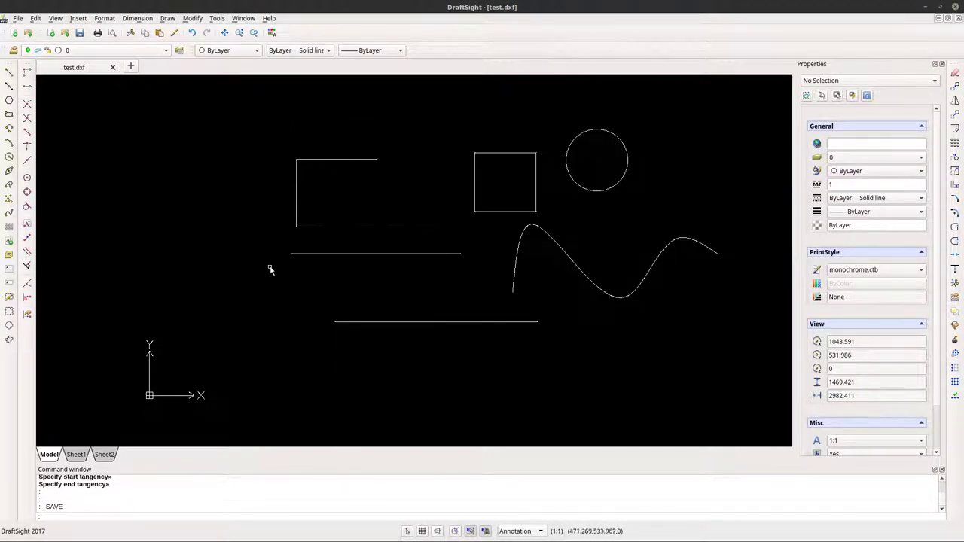
pyautogui.click(114, 67)
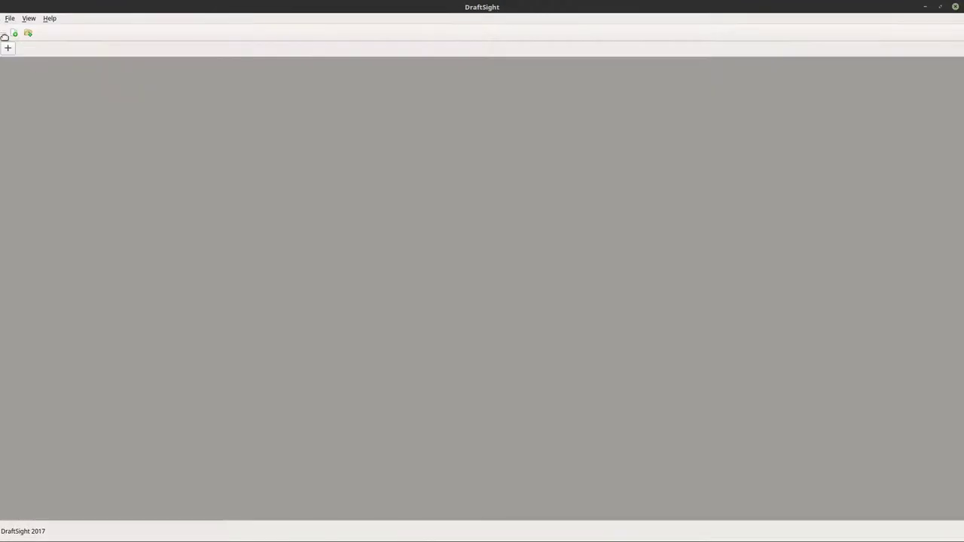
# Start opening a drawing and browse to the Documents/Graphic folder.
pyautogui.click(9, 18)
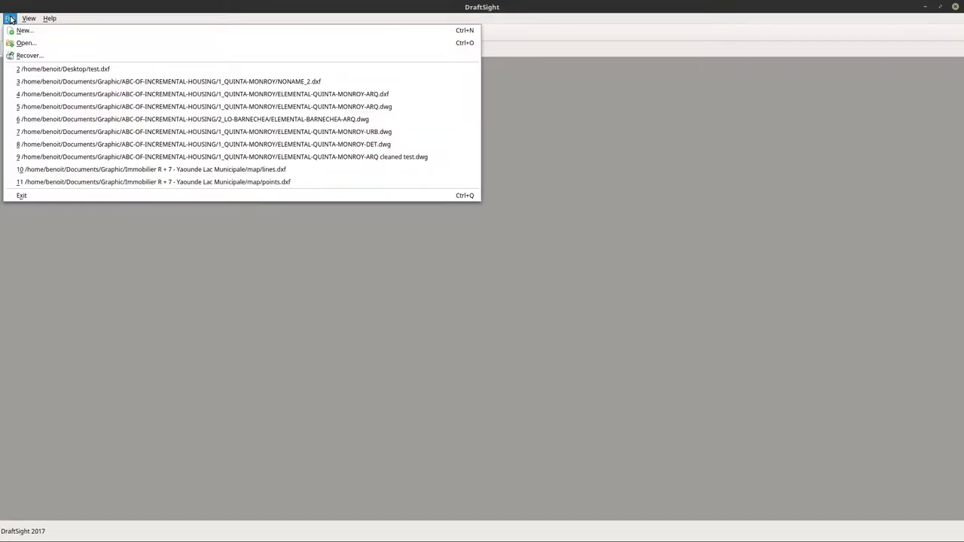
pyautogui.click(46, 42)
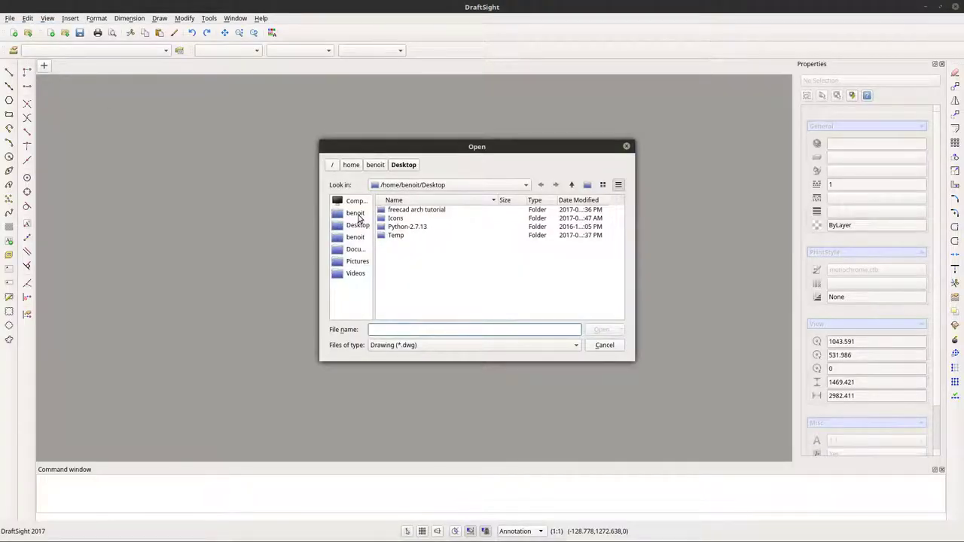
pyautogui.click(356, 214)
pyautogui.doubleClick(403, 235)
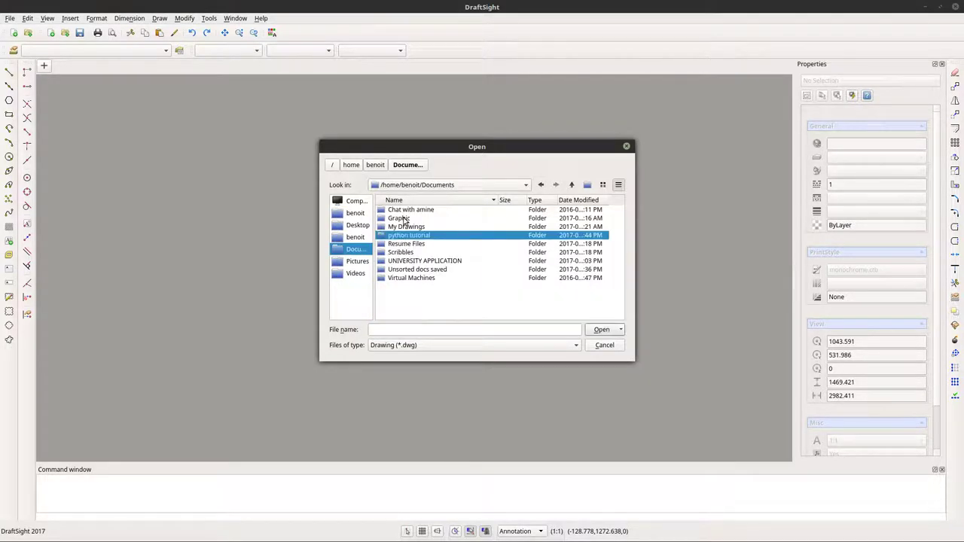
pyautogui.doubleClick(406, 222)
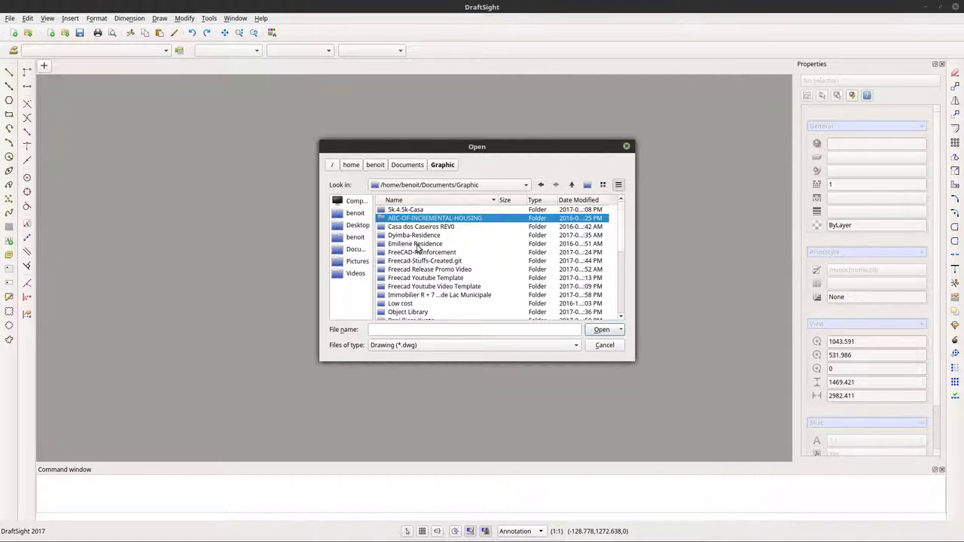
pyautogui.scroll(-1, 416, 288)
pyautogui.scroll(-1, 414, 298)
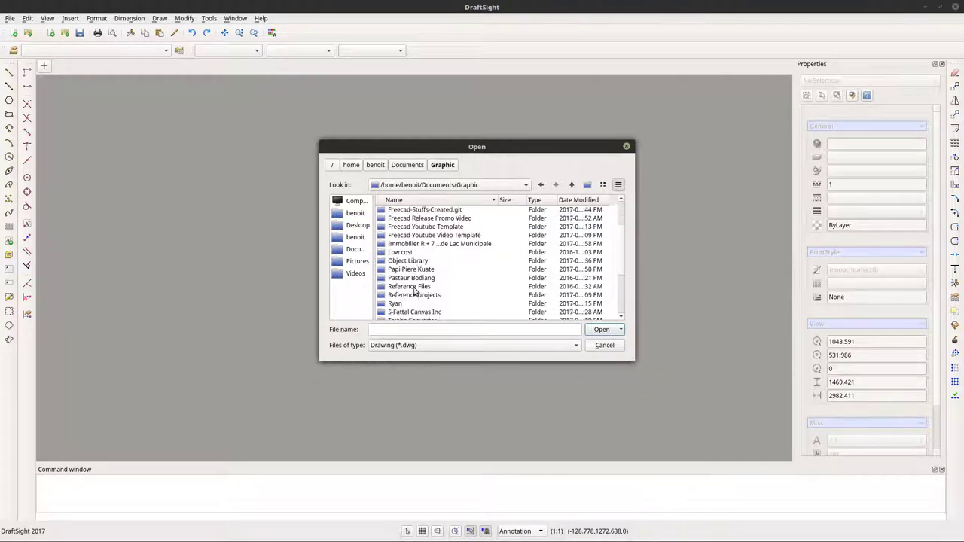
pyautogui.scroll(-1, 415, 298)
pyautogui.scroll(3, 414, 266)
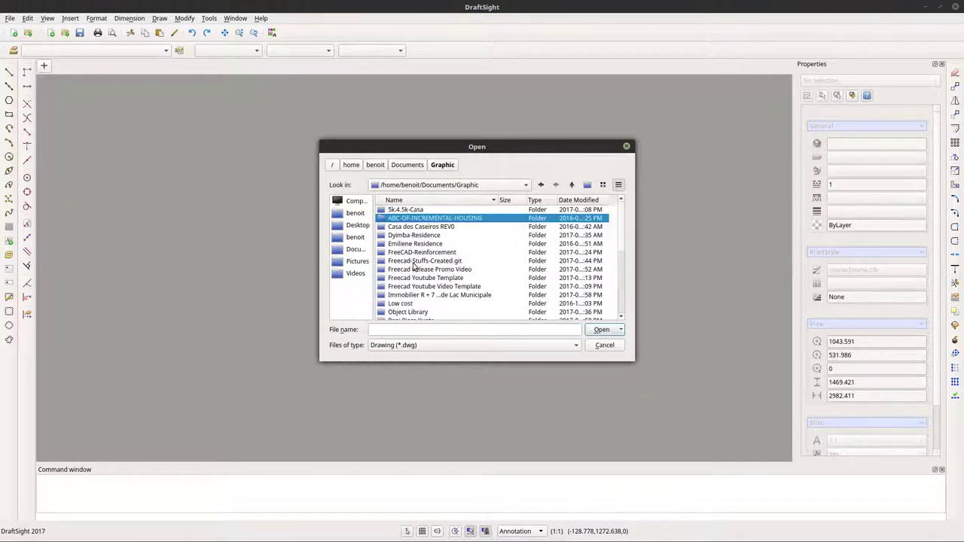
# Open ELEMENTAL-QUINTA-MONROY-ARQ.dwg from ABC-OF-INCREMENTAL-HOUSING/1_QUINTA-MONROY.
pyautogui.doubleClick(421, 220)
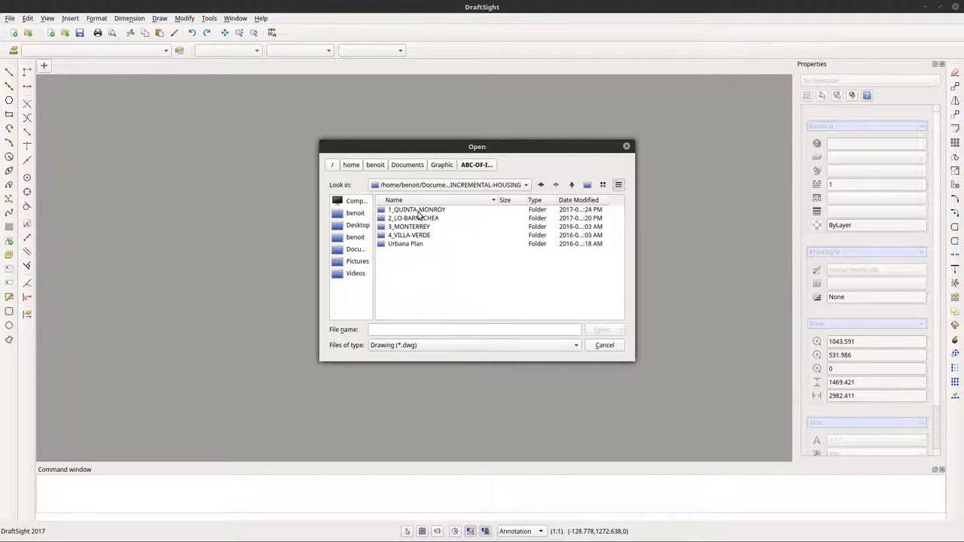
pyautogui.doubleClick(418, 211)
pyautogui.click(417, 209)
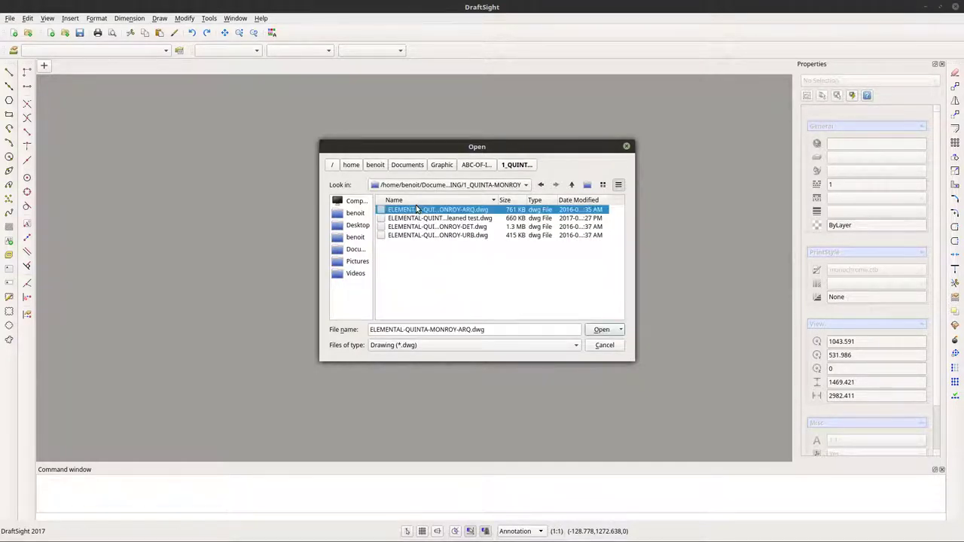
pyautogui.click(602, 331)
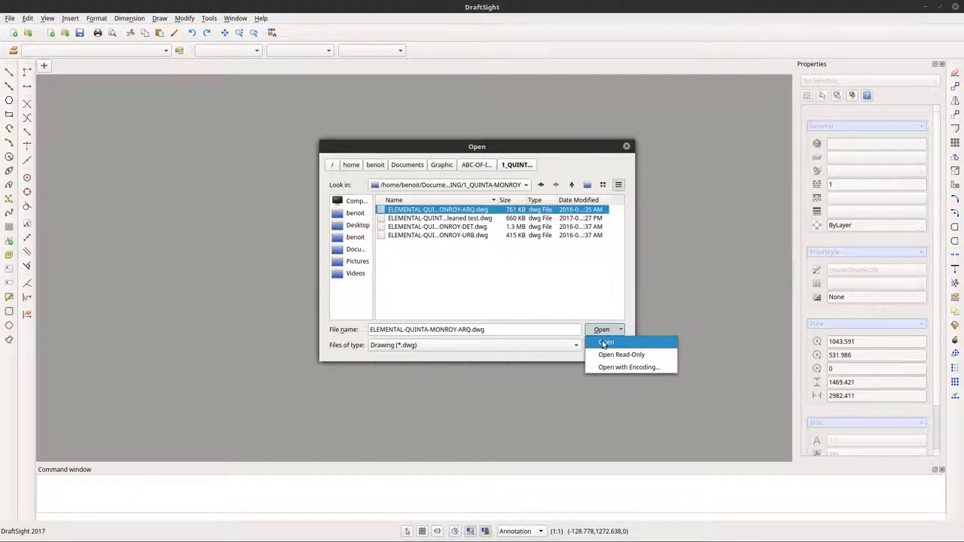
pyautogui.click(605, 343)
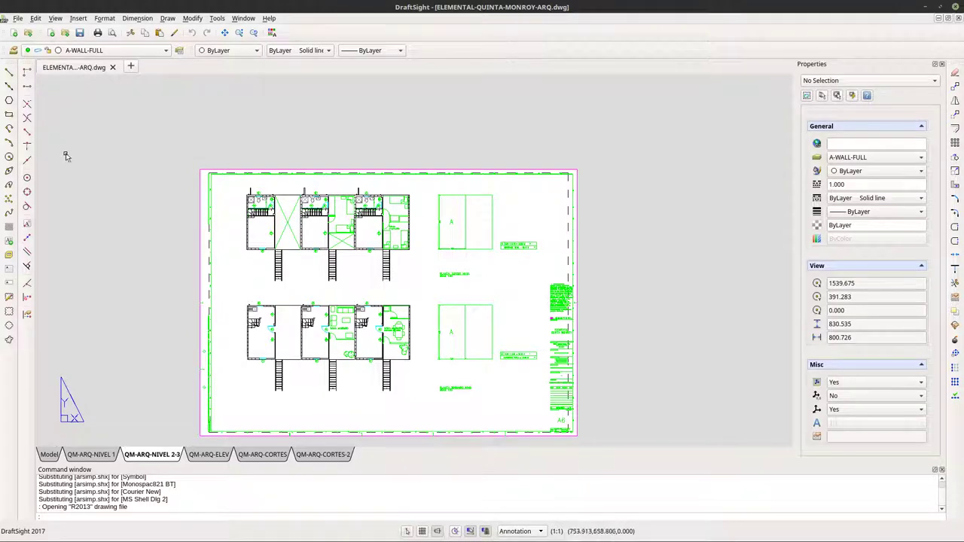
# Open the ARQ cleaned test drawing.
pyautogui.click(19, 18)
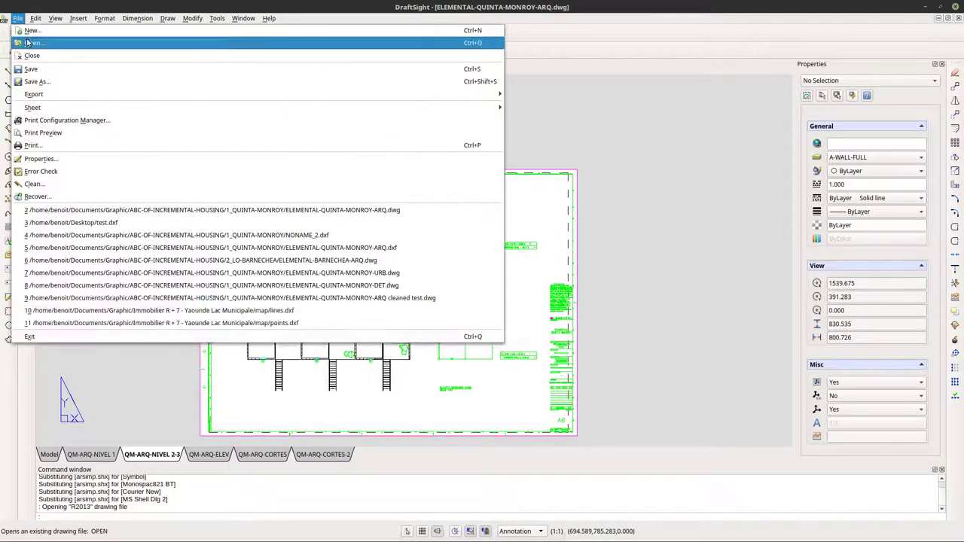
pyautogui.click(30, 44)
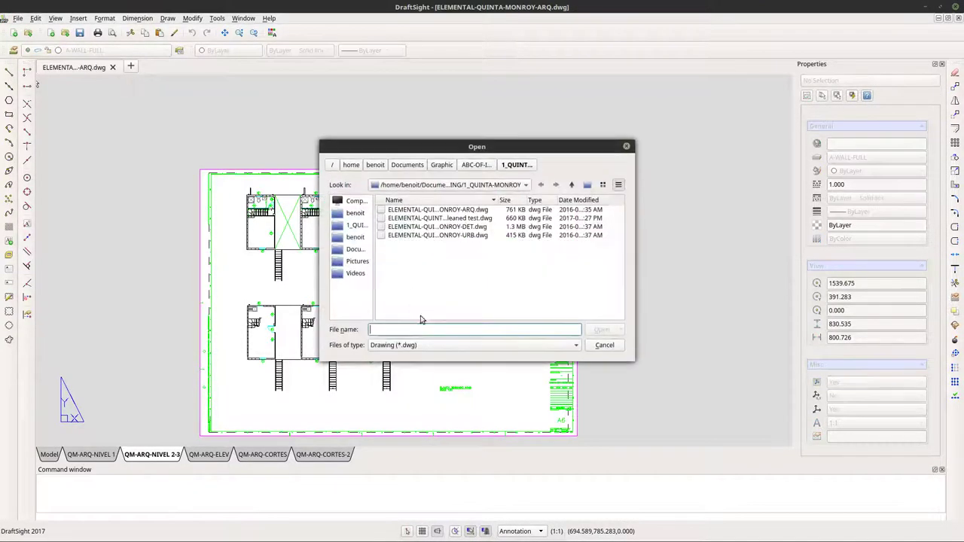
pyautogui.click(408, 220)
pyautogui.click(608, 330)
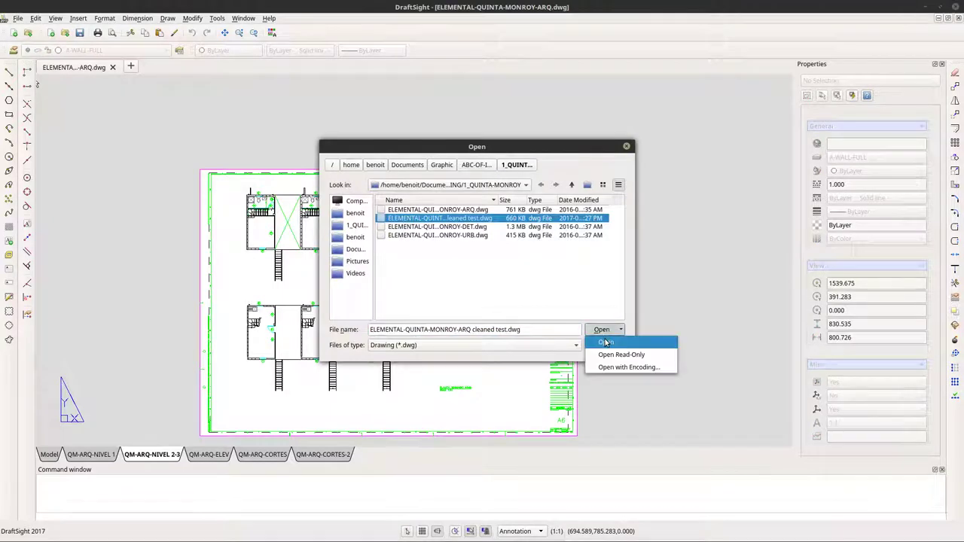
pyautogui.click(607, 342)
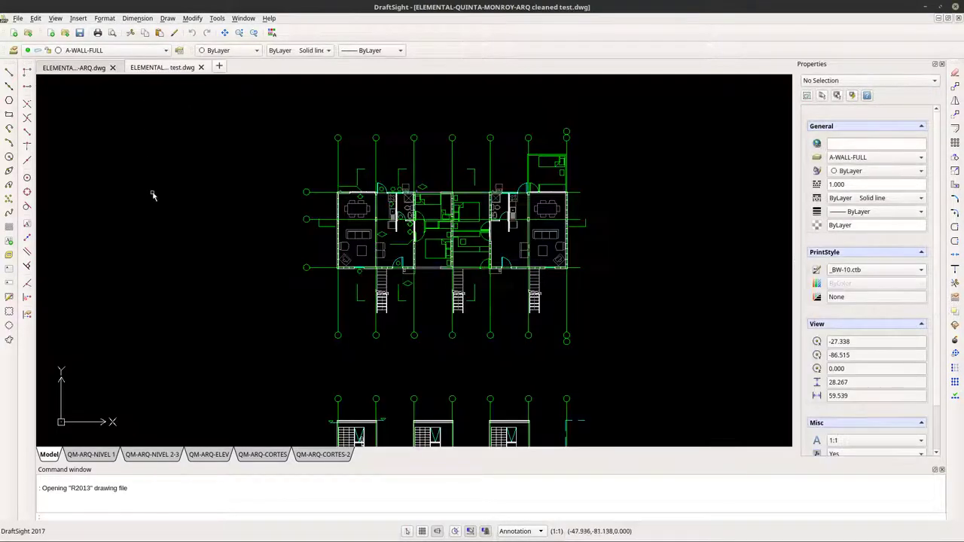
# Open ELEMENTAL-QUINTA-MONROY-DET.dwg.
pyautogui.click(17, 18)
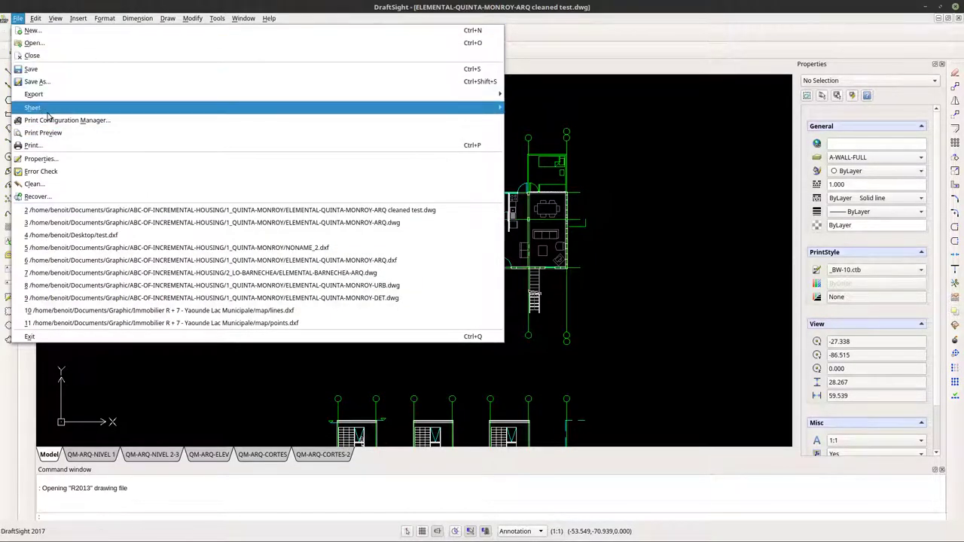
pyautogui.click(33, 43)
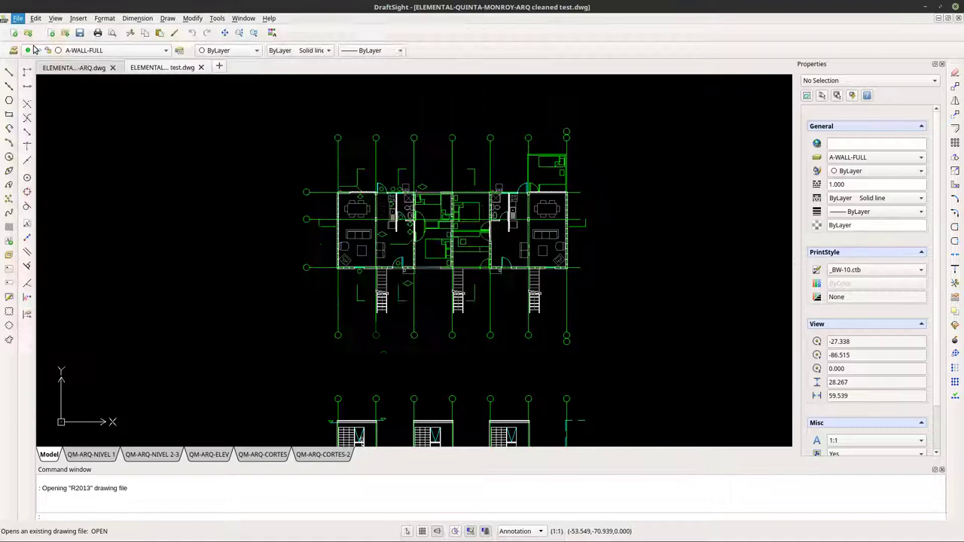
pyautogui.click(401, 227)
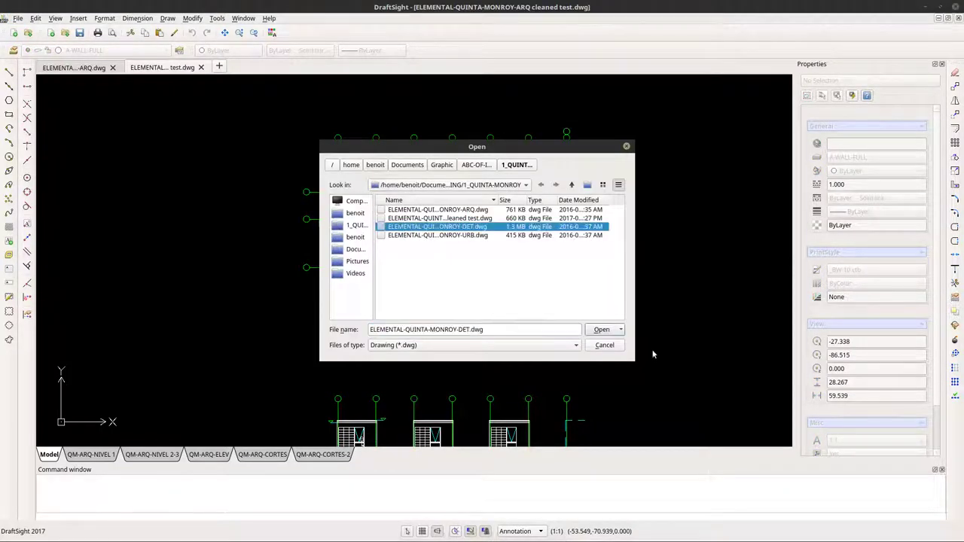
pyautogui.click(612, 333)
pyautogui.click(609, 341)
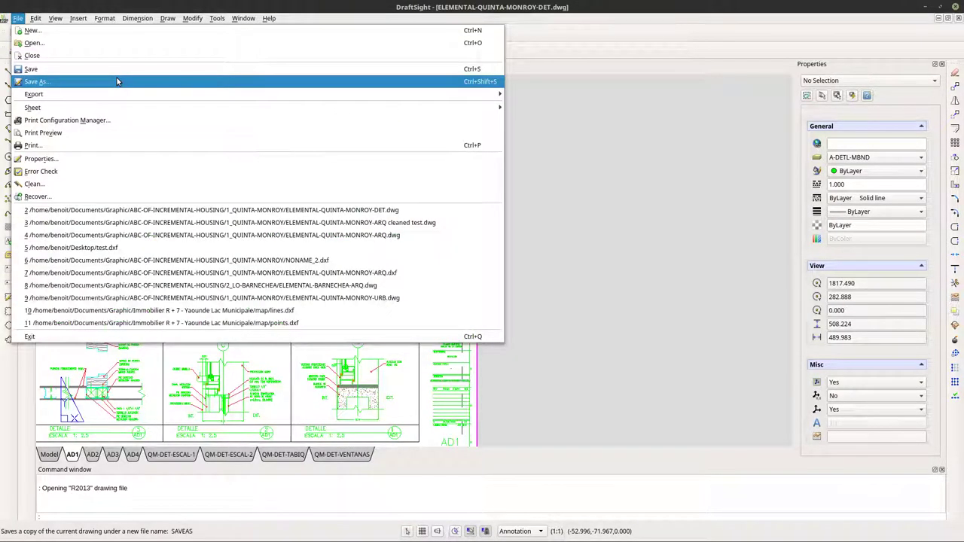
# Open ELEMENTAL-QUINTA-MONROY-URB.dwg, then return to the ARQ drawing tab.
pyautogui.click(65, 43)
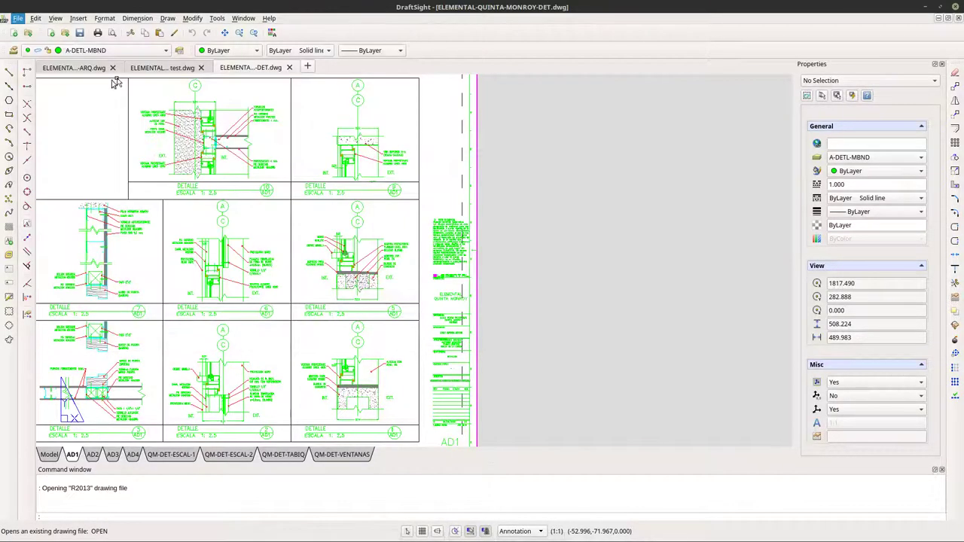
pyautogui.click(412, 235)
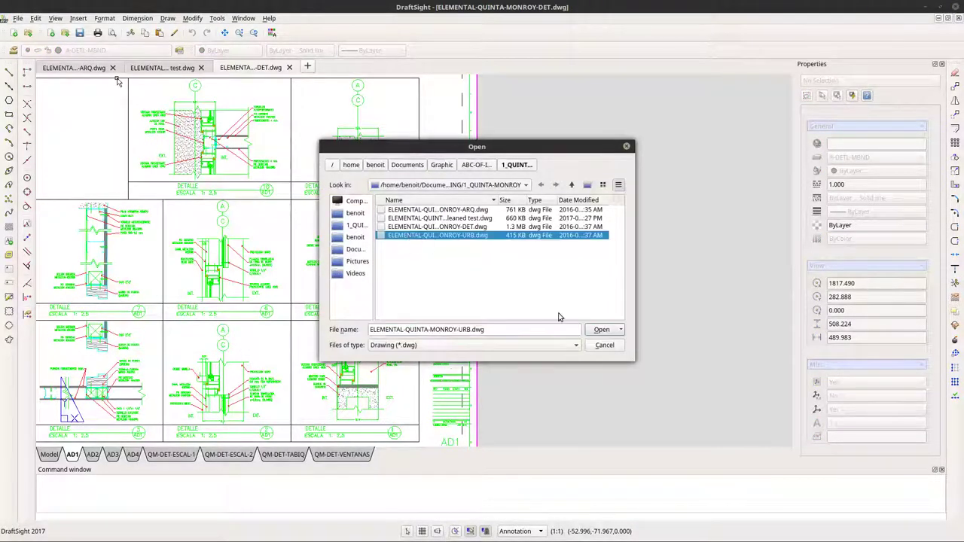
pyautogui.click(607, 332)
pyautogui.click(605, 343)
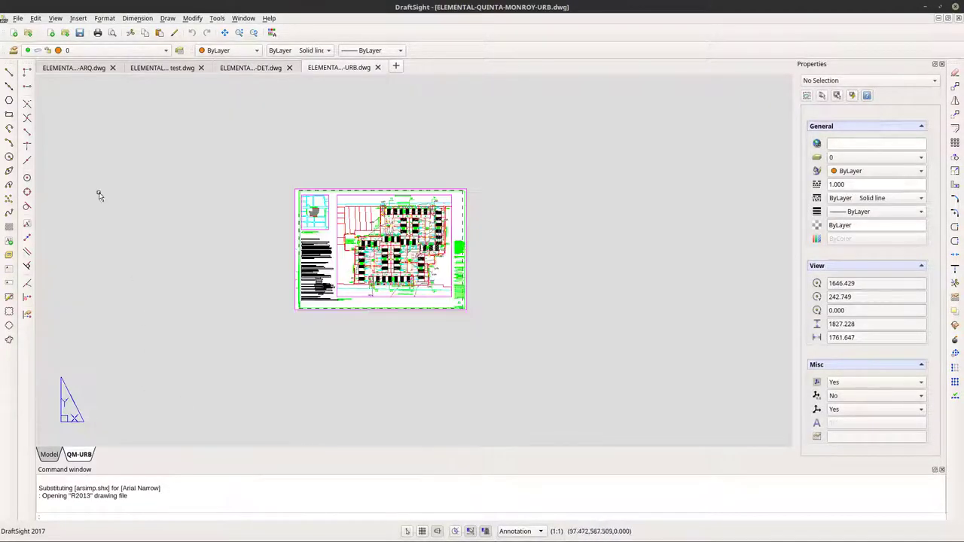
pyautogui.click(82, 68)
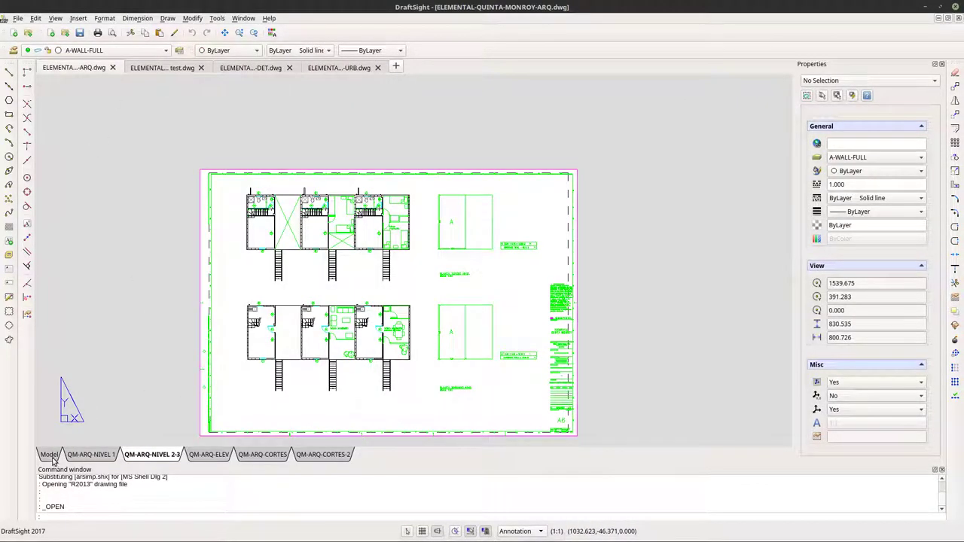
pyautogui.click(91, 456)
pyautogui.scroll(-2, 432, 300)
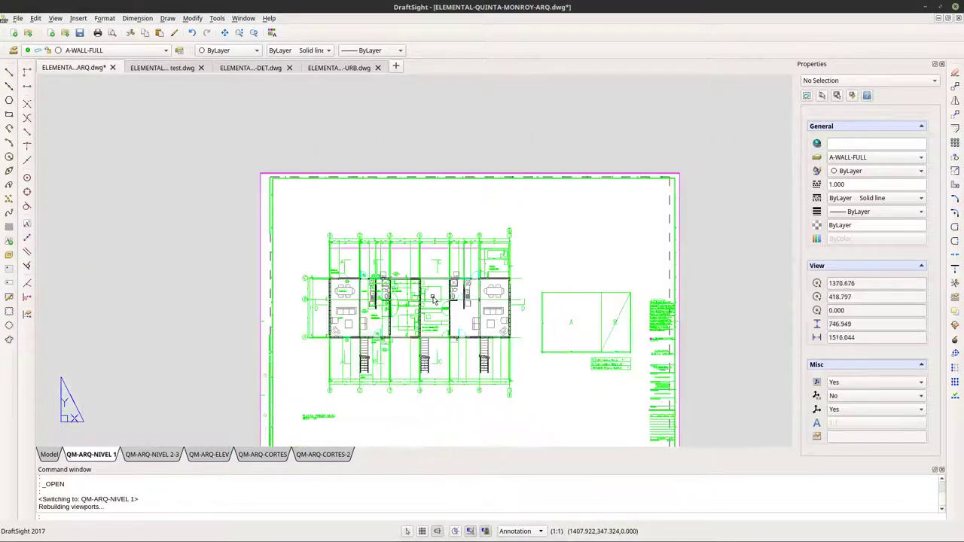
pyautogui.scroll(6, 432, 300)
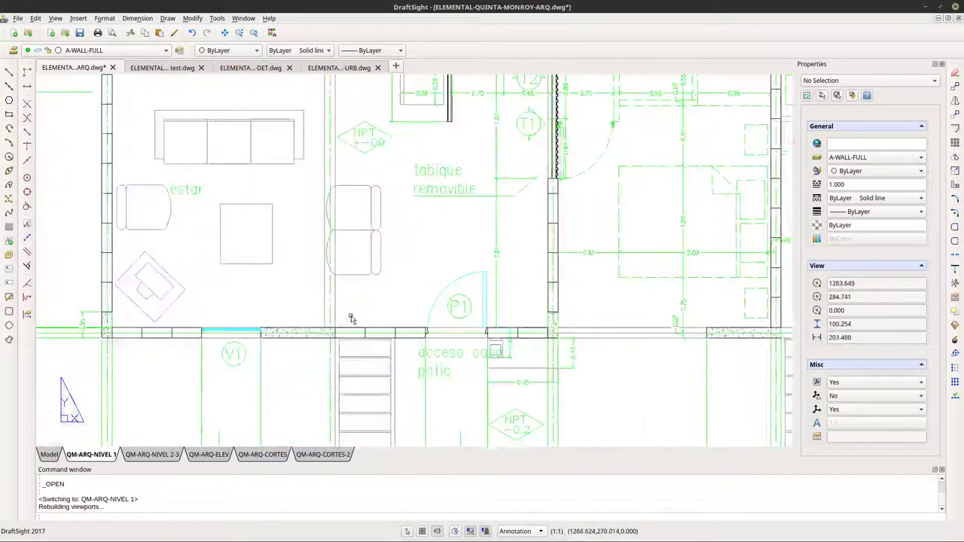
pyautogui.scroll(-4, 350, 318)
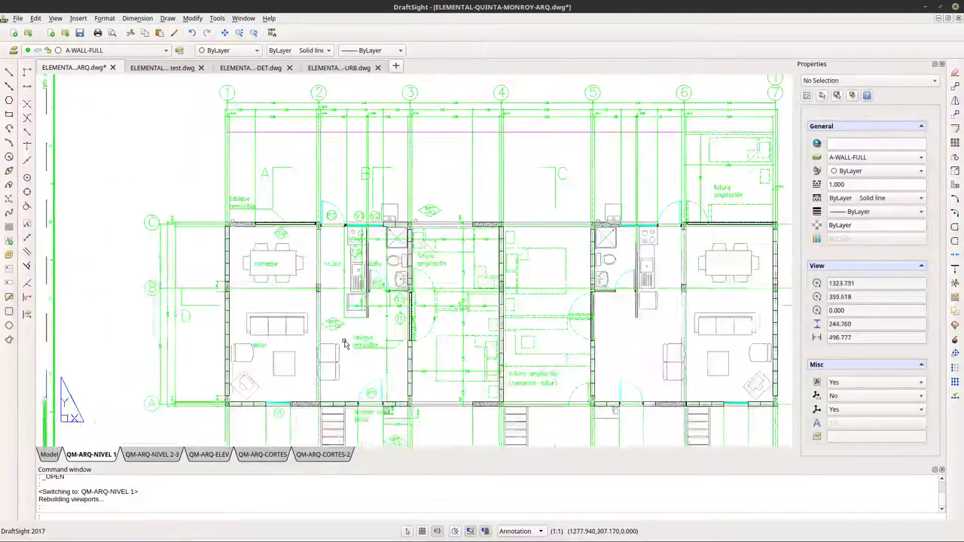
pyautogui.scroll(-3, 345, 343)
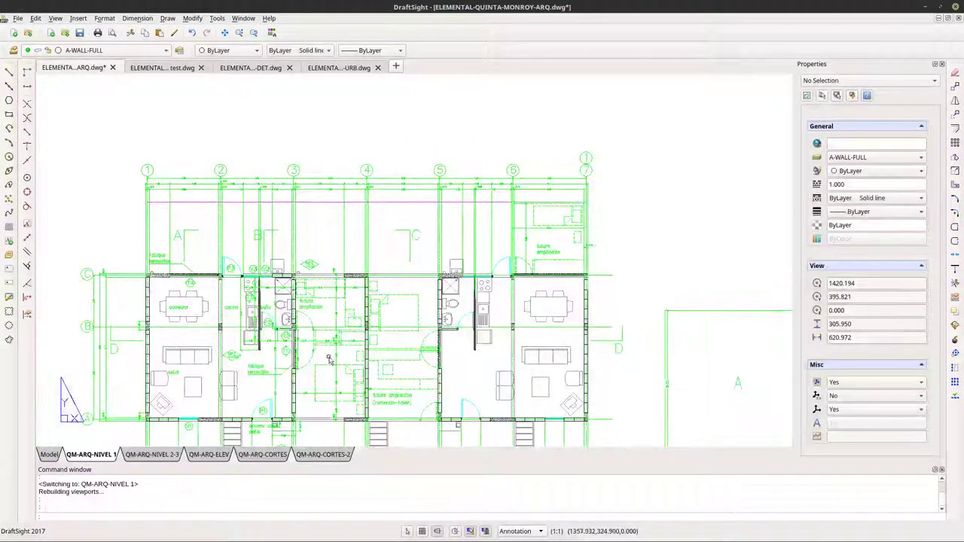
pyautogui.hotkey('ctrl', 'pagedown')
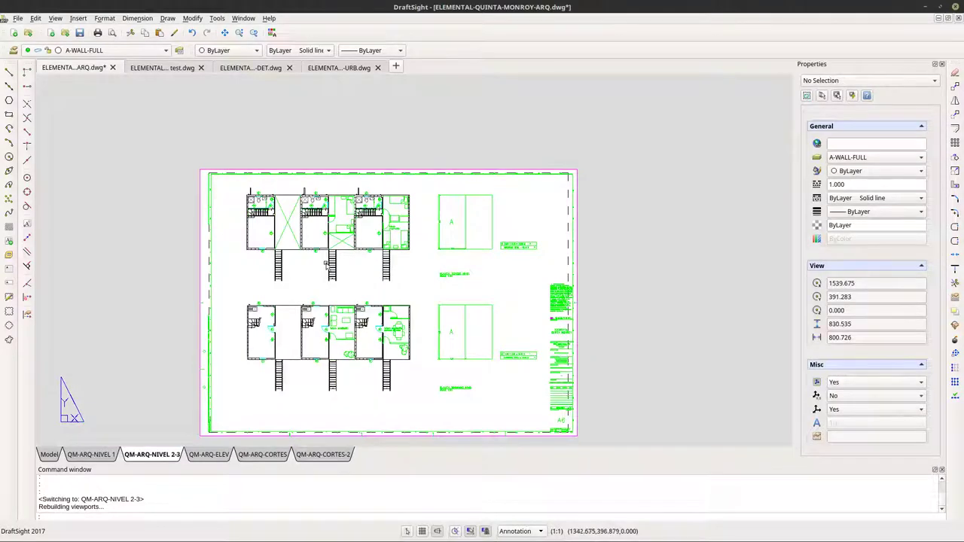
pyautogui.scroll(4, 320, 241)
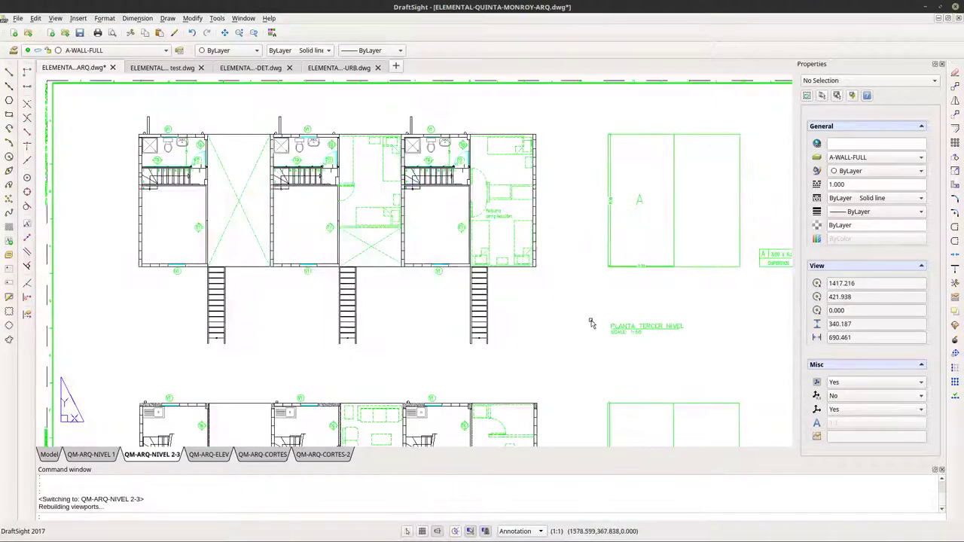
pyautogui.scroll(2, 663, 345)
pyautogui.scroll(-5, 638, 296)
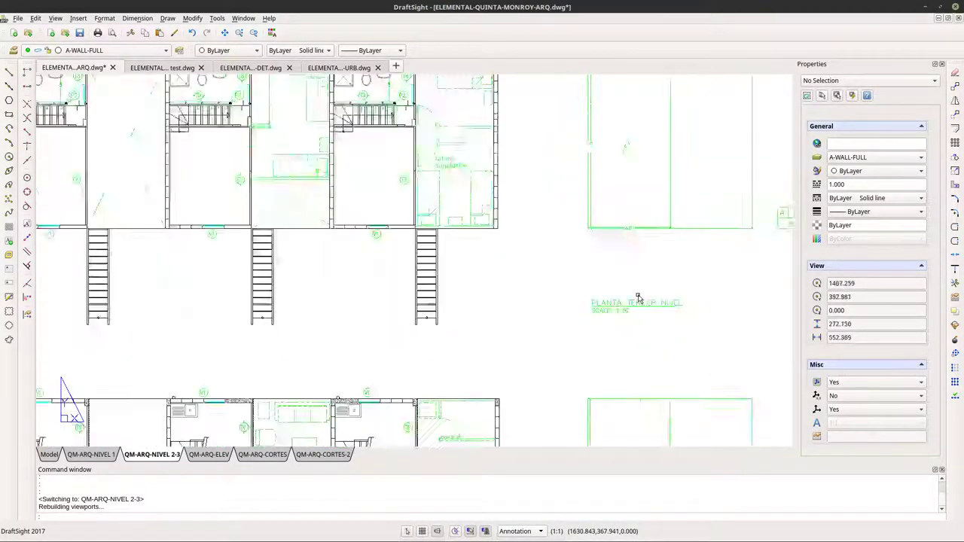
pyautogui.moveTo(406, 385); pyautogui.dragTo(383, 229, button='middle')
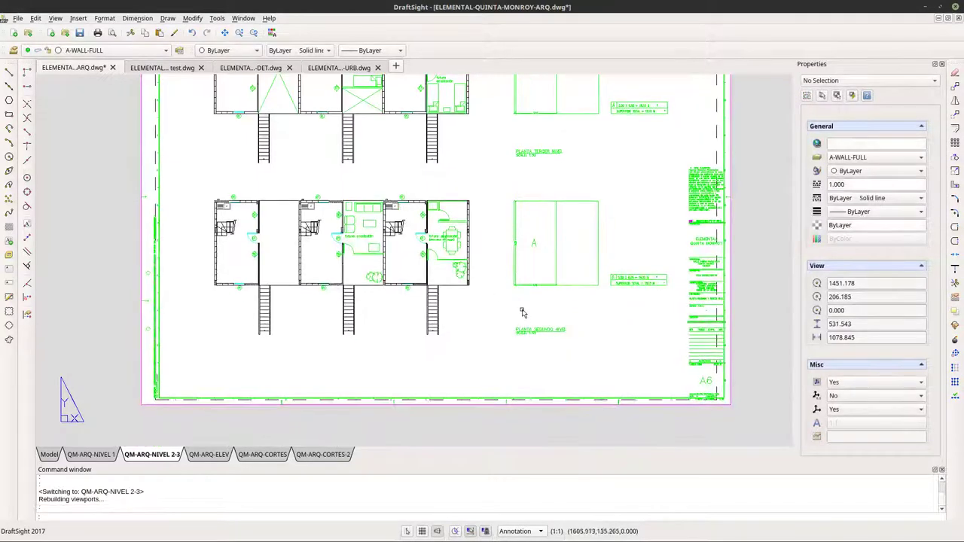
pyautogui.scroll(3, 521, 312)
pyautogui.scroll(-3, 537, 323)
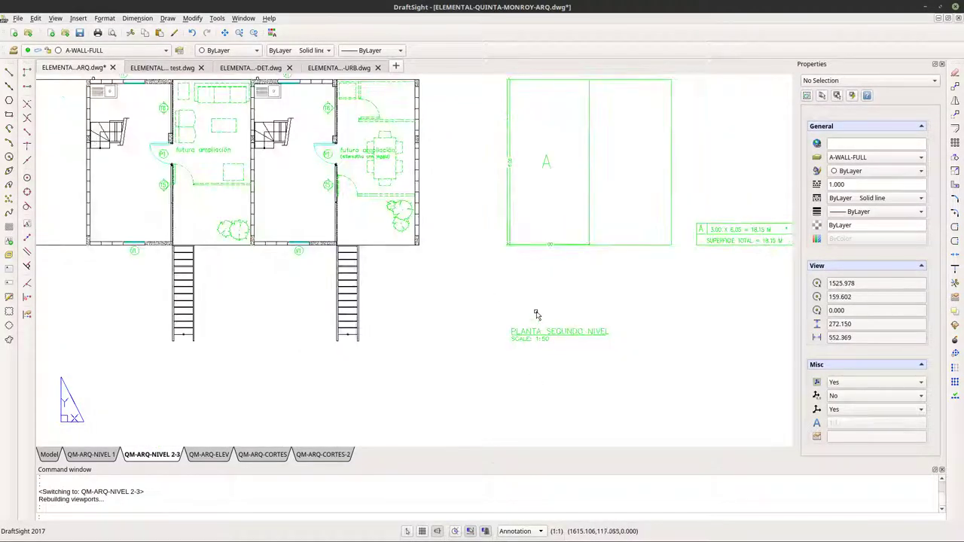
pyautogui.moveTo(537, 320); pyautogui.dragTo(531, 398, button='middle')
pyautogui.scroll(-1, 477, 399)
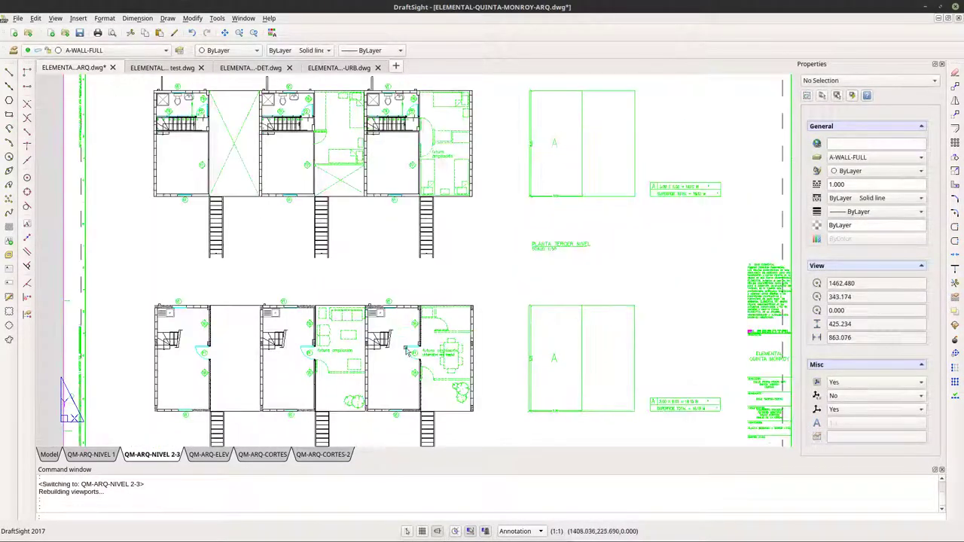
pyautogui.scroll(1, 534, 249)
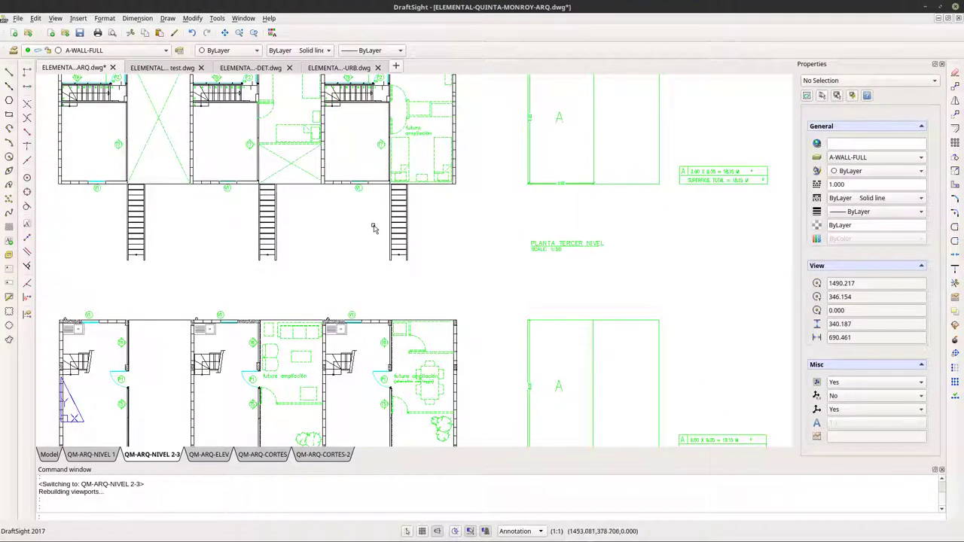
pyautogui.scroll(-1, 374, 228)
# Switch to the QM-ARQ-ELEV sheet and centre the full elevations sheet in view.
pyautogui.click(207, 457)
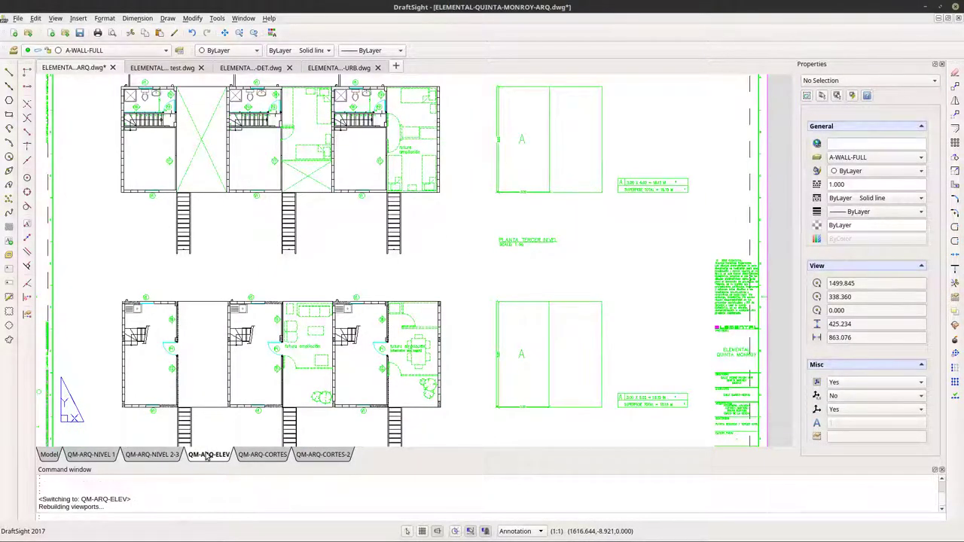
pyautogui.scroll(-1, 286, 282)
pyautogui.scroll(-1, 398, 309)
pyautogui.moveTo(398, 309); pyautogui.dragTo(555, 376, button='middle')
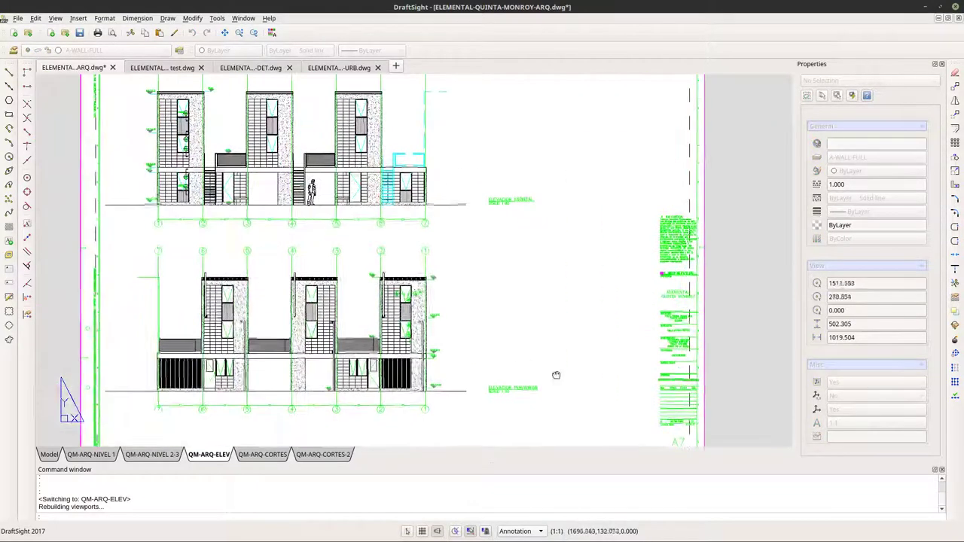
pyautogui.scroll(-2, 560, 381)
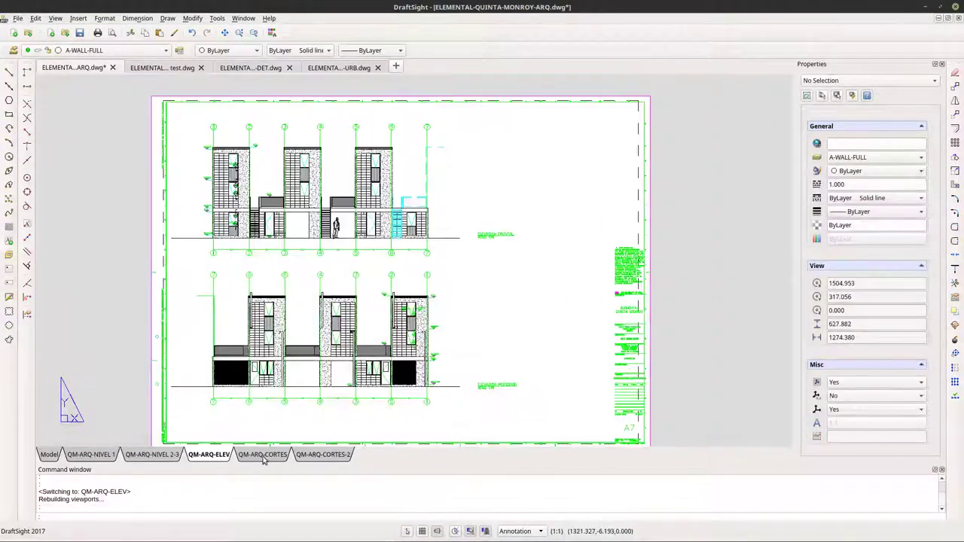
# Inspect the QM-ARQ-CORTES sections sheet, including its lower row of sections.
pyautogui.click(264, 455)
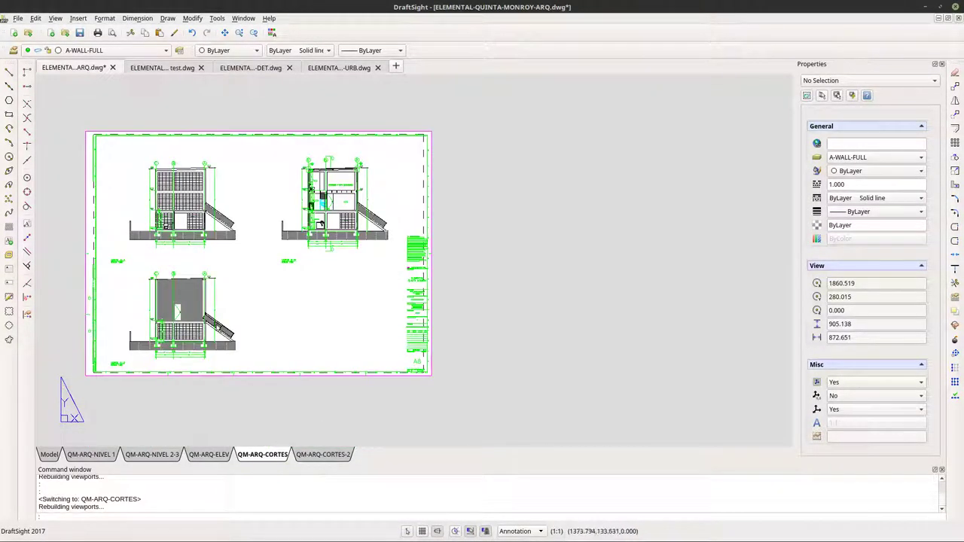
pyautogui.scroll(5, 188, 309)
pyautogui.moveTo(437, 271); pyautogui.dragTo(478, 358, button='middle')
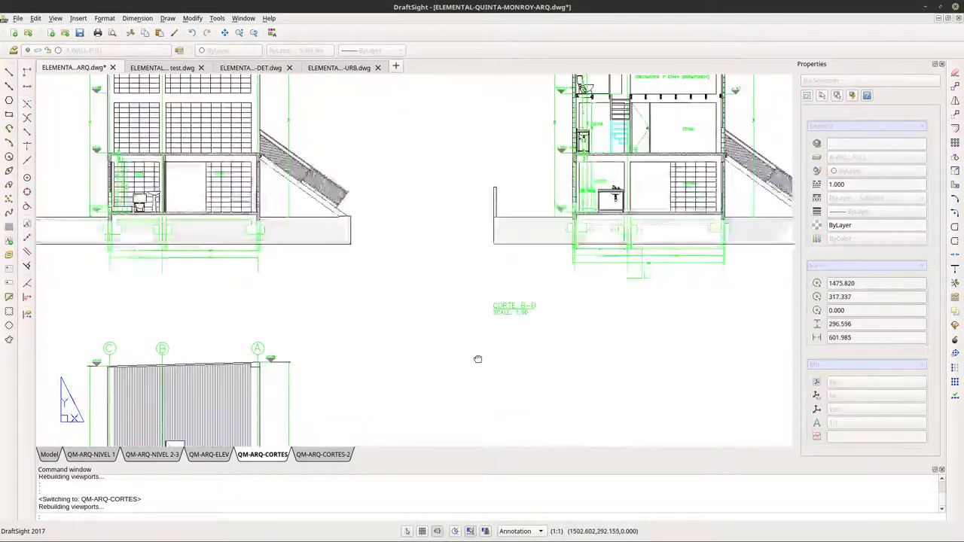
pyautogui.scroll(-2, 342, 345)
pyautogui.scroll(2, 247, 433)
pyautogui.scroll(-2, 258, 364)
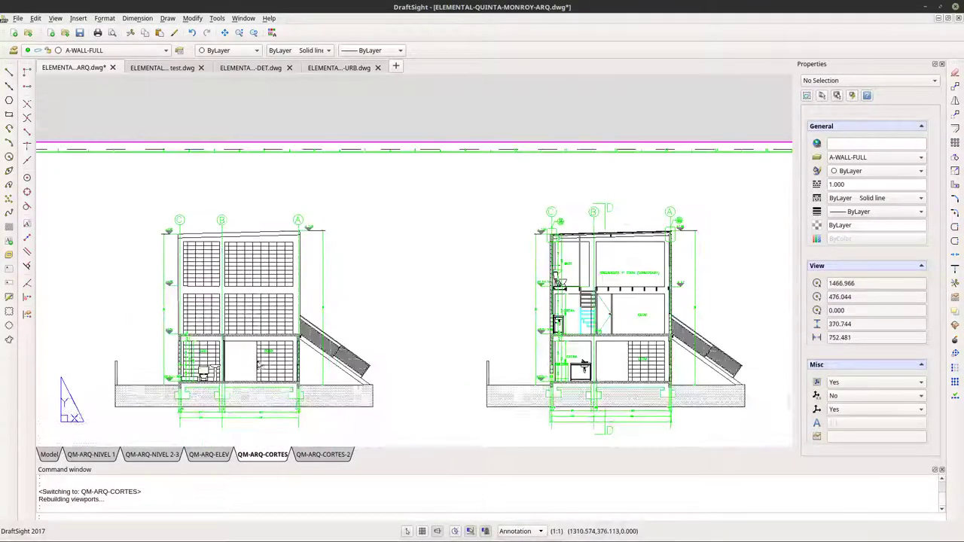
pyautogui.scroll(5, 678, 317)
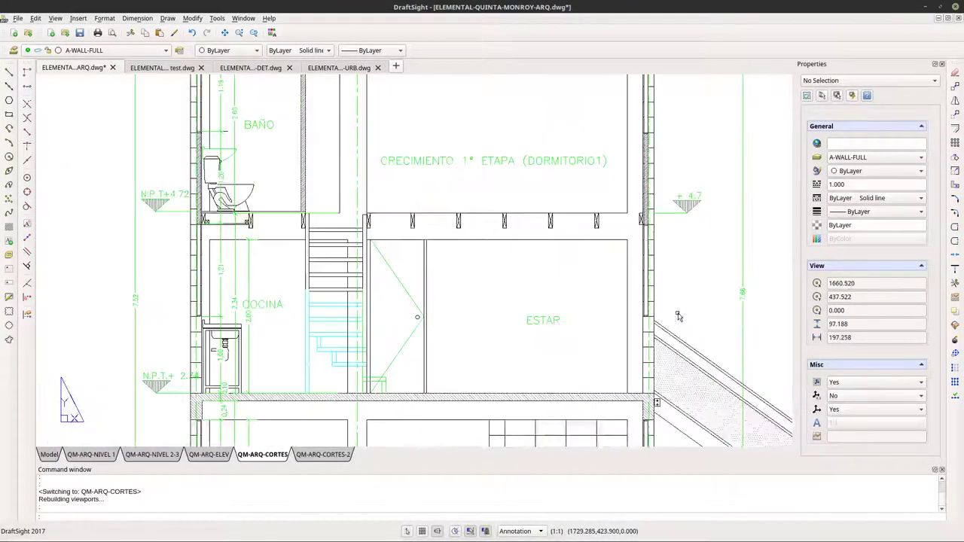
pyautogui.scroll(-5, 678, 316)
pyautogui.scroll(-1, 544, 387)
pyautogui.moveTo(545, 388); pyautogui.dragTo(468, 189, button='middle')
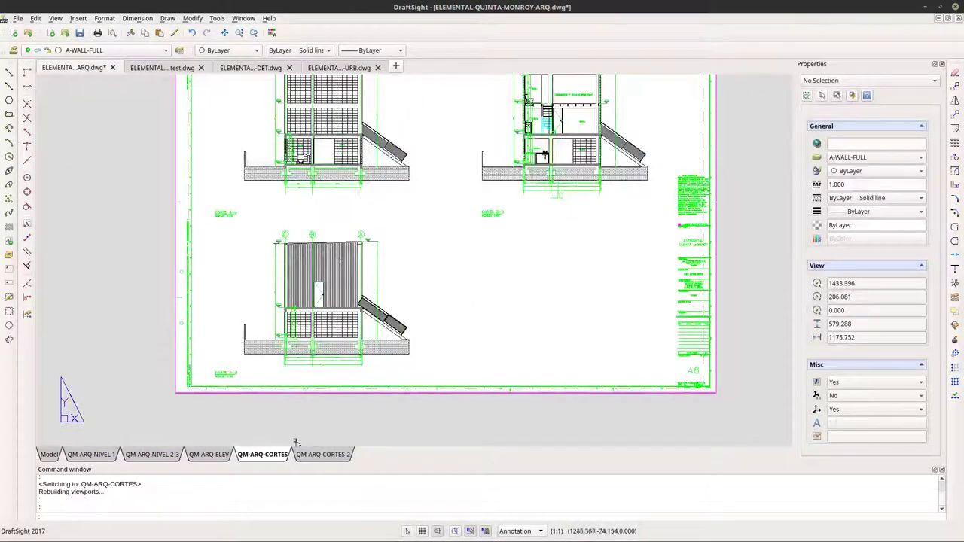
# Move to the QM-ARQ-CORTES-2 sheet and look across its section drawings.
pyautogui.click(329, 455)
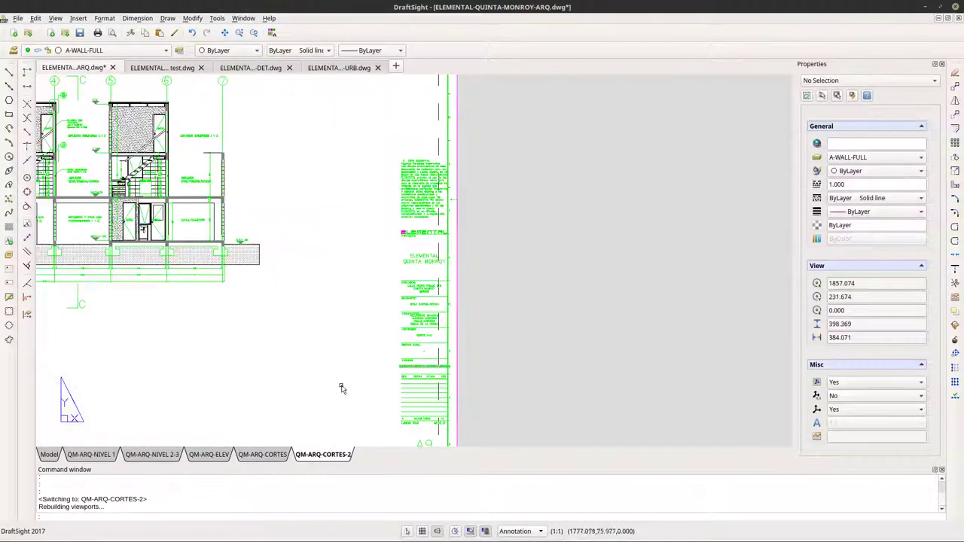
pyautogui.moveTo(339, 390); pyautogui.dragTo(510, 396, button='middle')
pyautogui.scroll(5, 362, 312)
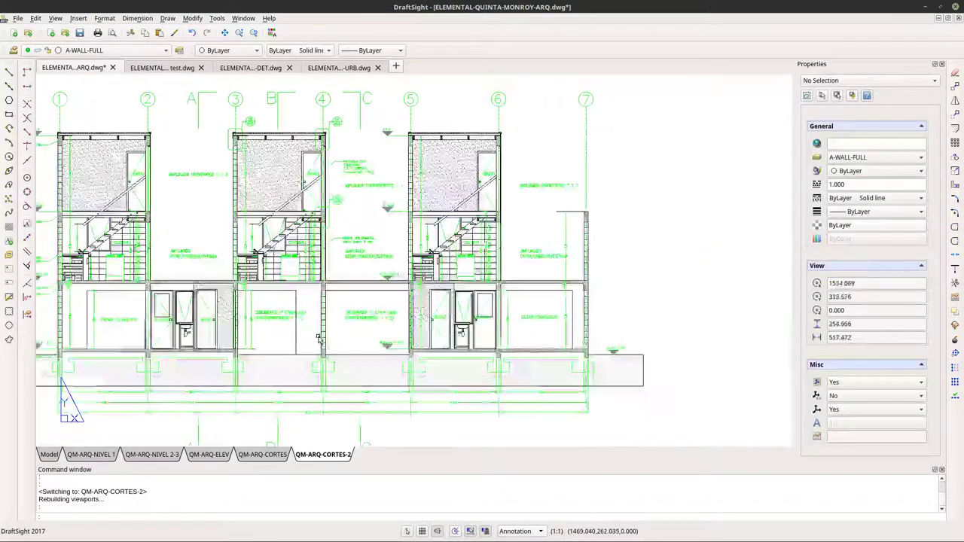
pyautogui.scroll(-4, 363, 311)
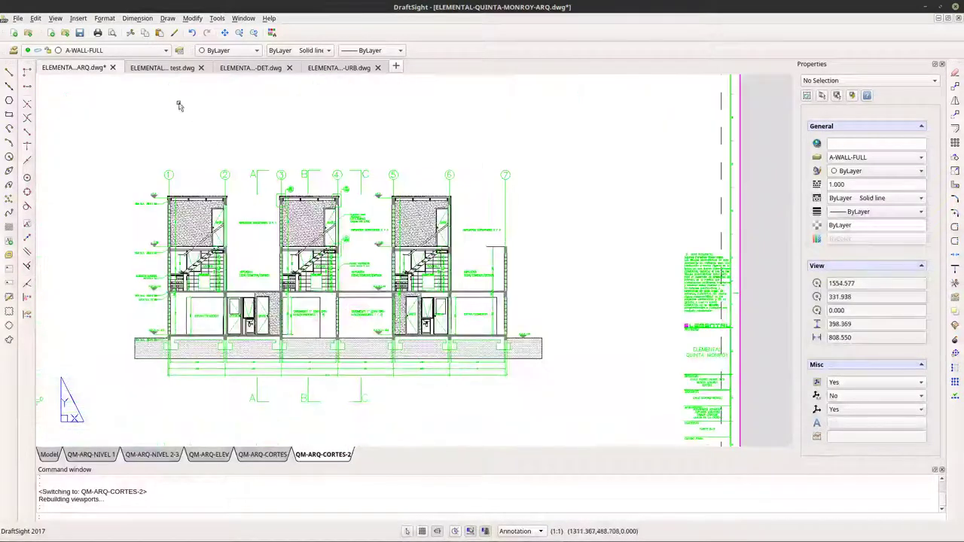
# Switch to 'cleaned test.dwg' and review its NIVEL 1 and NIVEL 2-3 floor plan sheets.
pyautogui.click(170, 71)
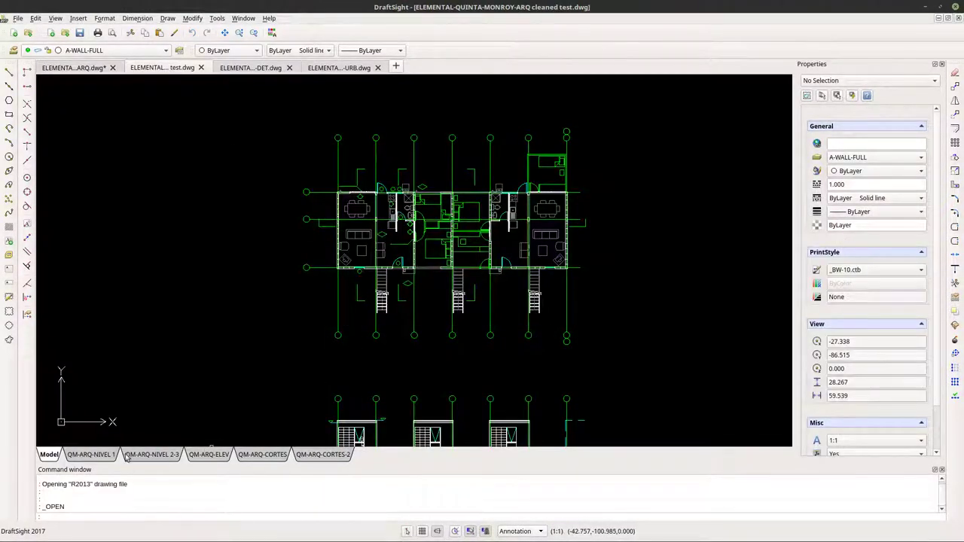
pyautogui.click(83, 455)
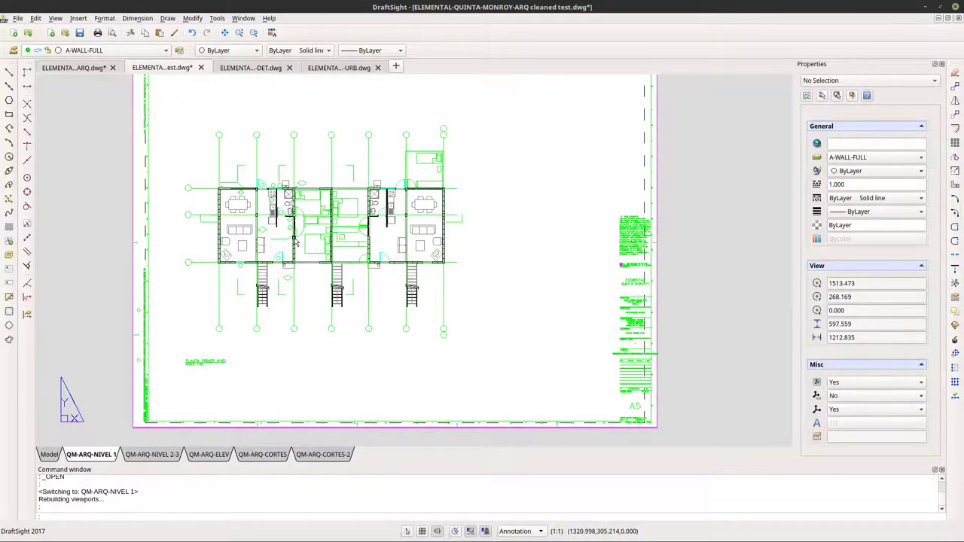
pyautogui.scroll(4, 296, 241)
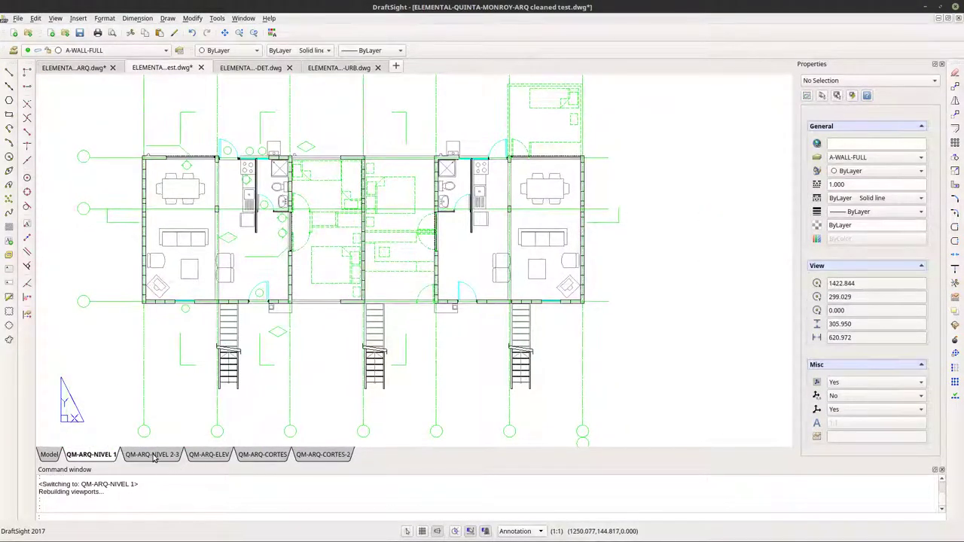
pyautogui.click(153, 455)
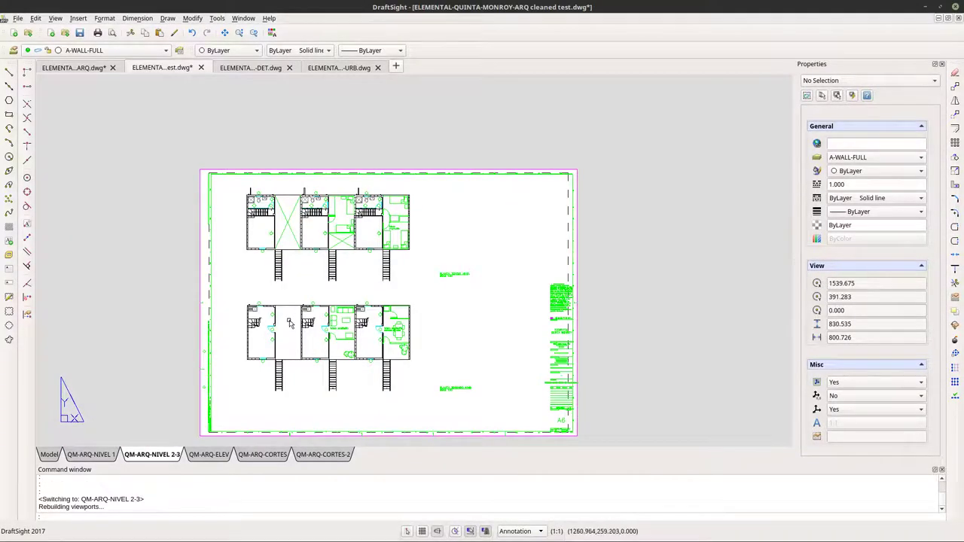
pyautogui.scroll(4, 291, 322)
pyautogui.scroll(-2, 290, 322)
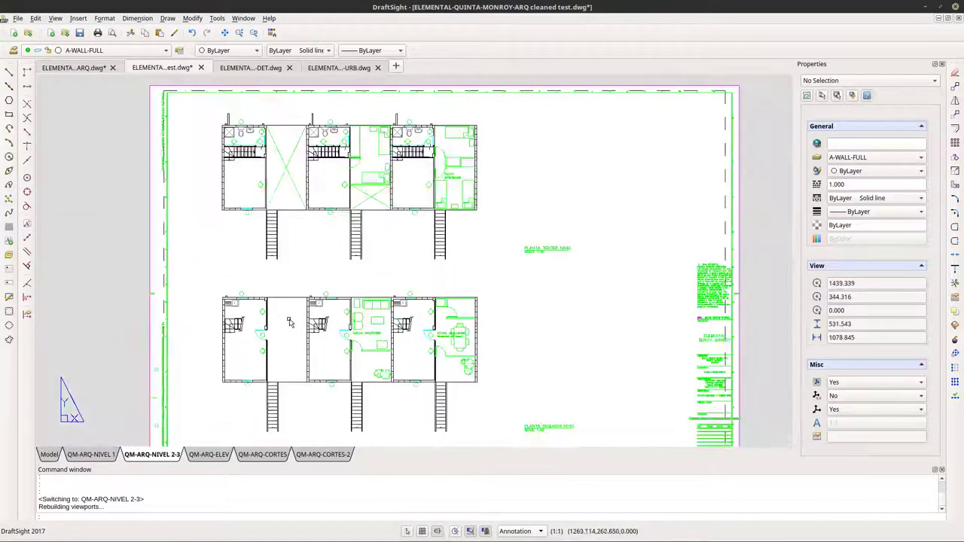
pyautogui.scroll(4, 556, 246)
pyautogui.scroll(-2, 555, 249)
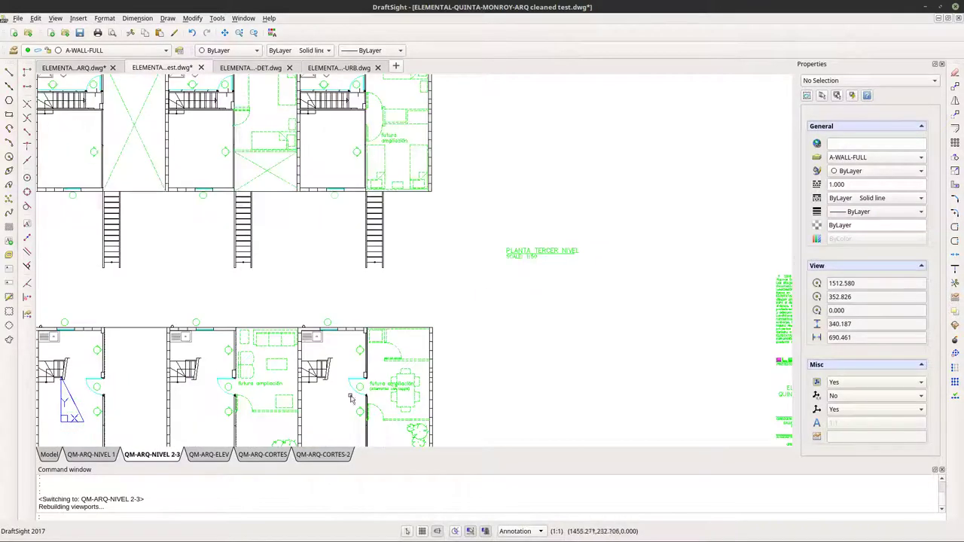
pyautogui.moveTo(351, 399); pyautogui.dragTo(411, 344, button='middle')
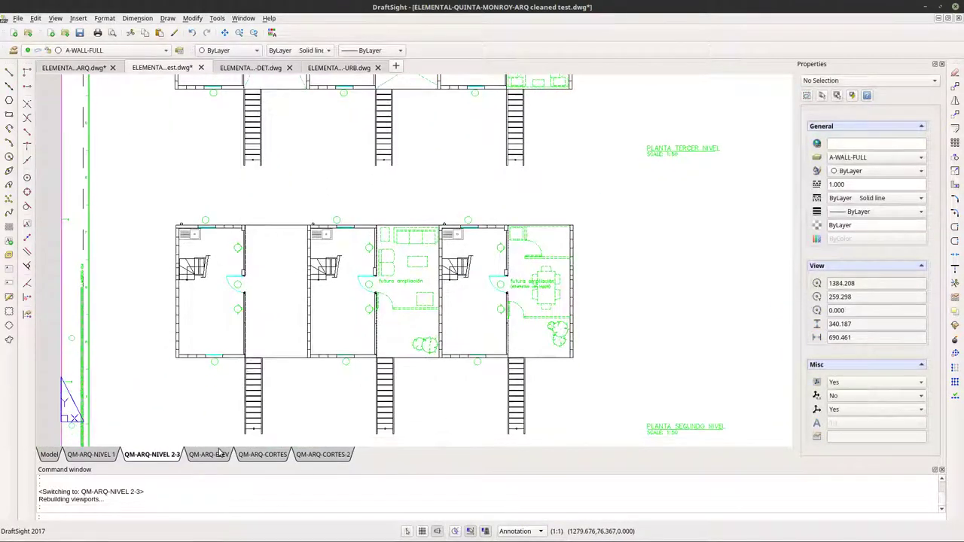
# Step through its ELEV and CORTES sheets, ending with CORTES-2 in full view.
pyautogui.click(208, 456)
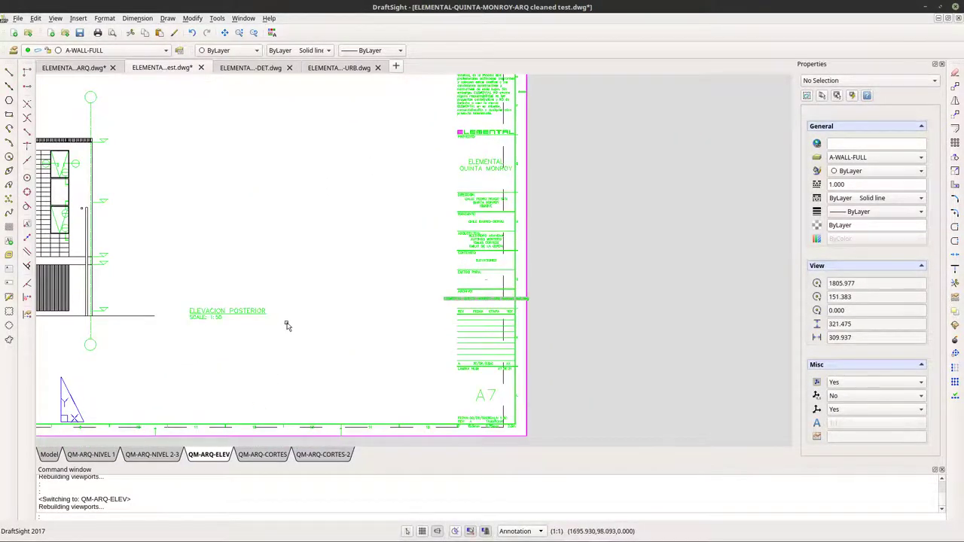
pyautogui.scroll(3, 409, 357)
pyautogui.moveTo(409, 357); pyautogui.dragTo(576, 415, button='middle')
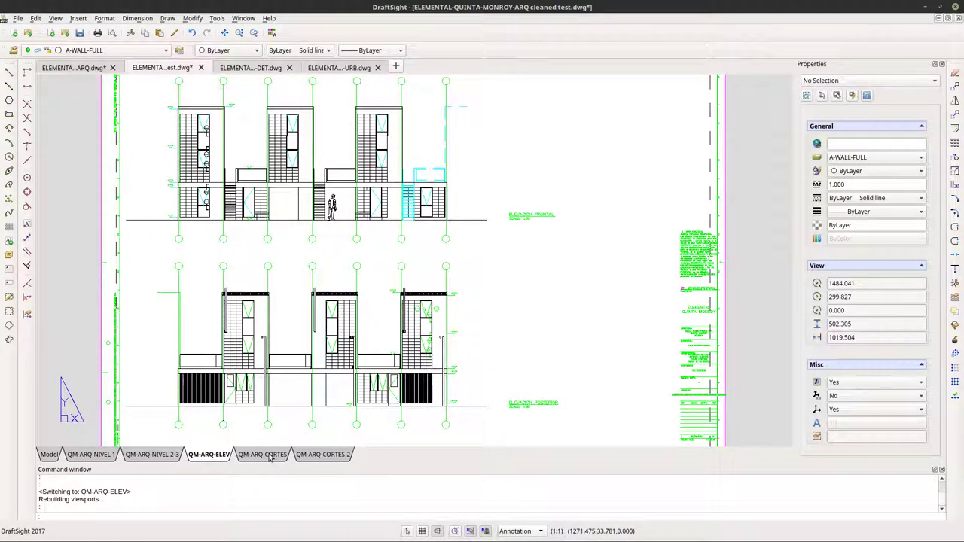
pyautogui.click(270, 455)
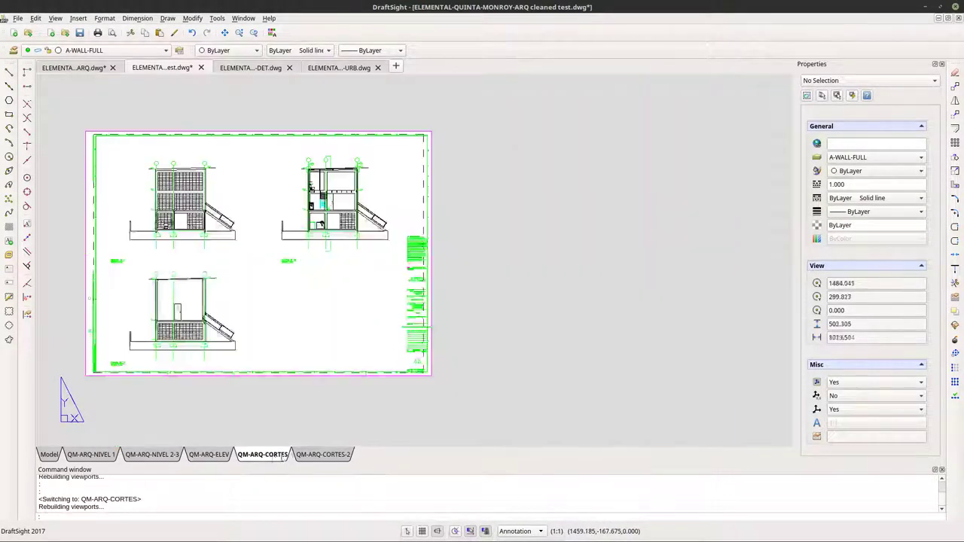
pyautogui.click(335, 455)
pyautogui.moveTo(220, 331); pyautogui.dragTo(248, 328, button='middle')
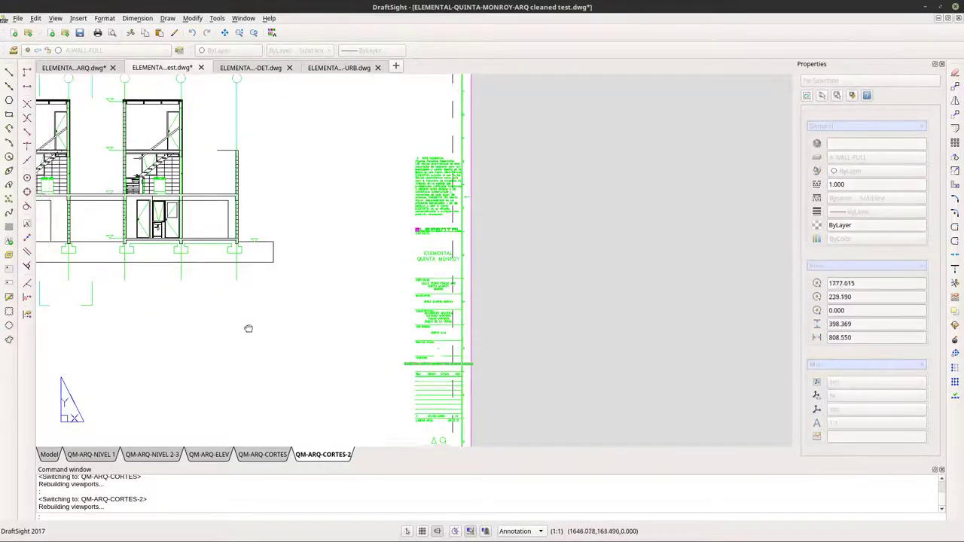
# Review the ELEMENTAL-QUINTA-MONROY-DET drawing's AD2, AD3 and AD4 detail sheets.
pyautogui.click(239, 68)
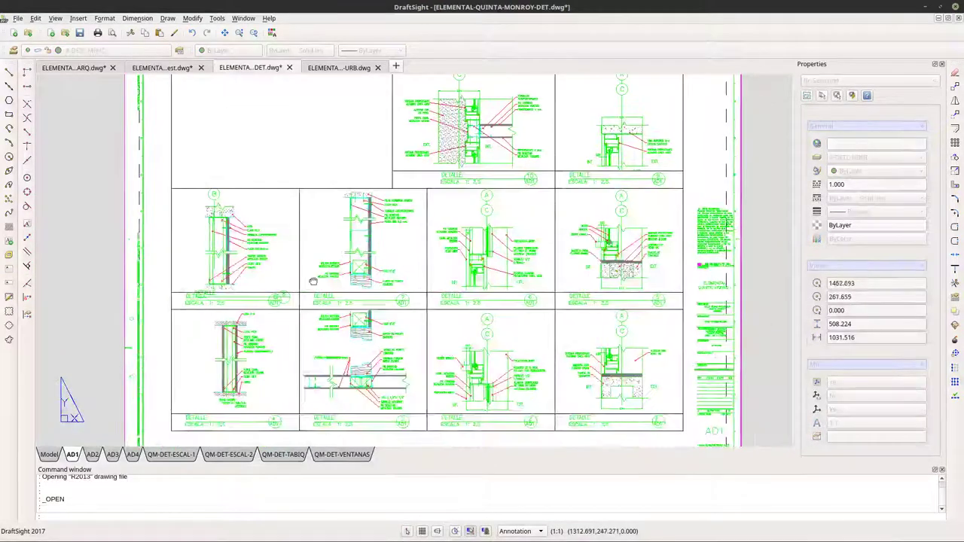
pyautogui.click(93, 455)
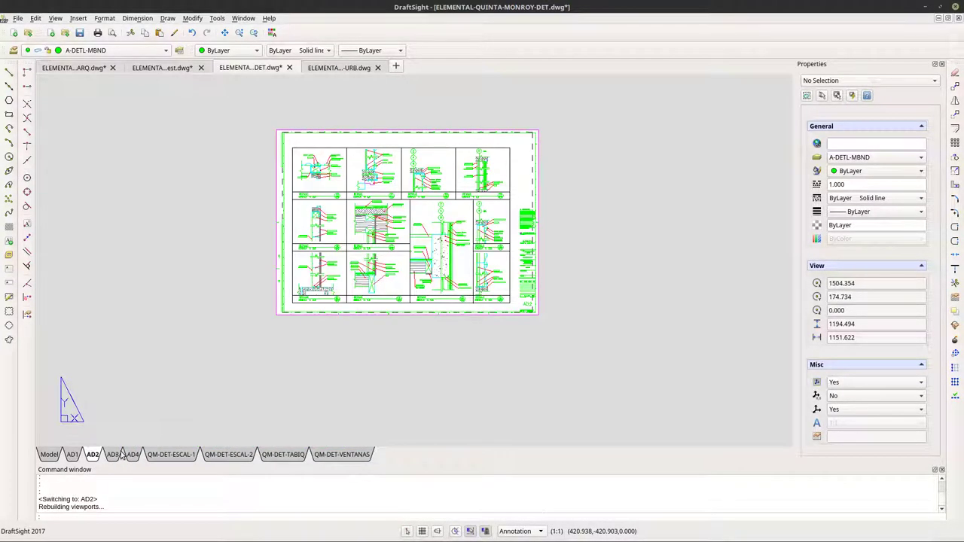
pyautogui.click(113, 456)
pyautogui.moveTo(303, 306); pyautogui.dragTo(435, 306, button='middle')
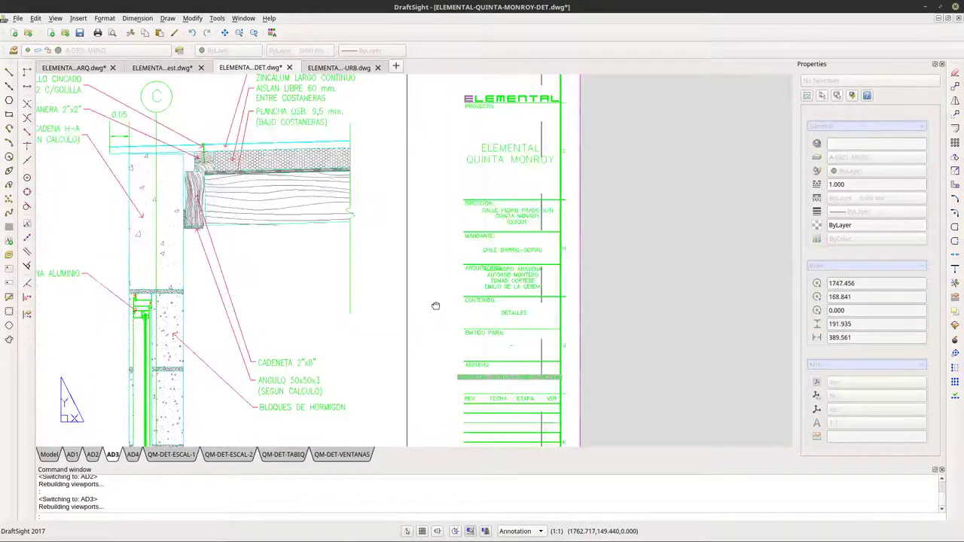
pyautogui.click(133, 455)
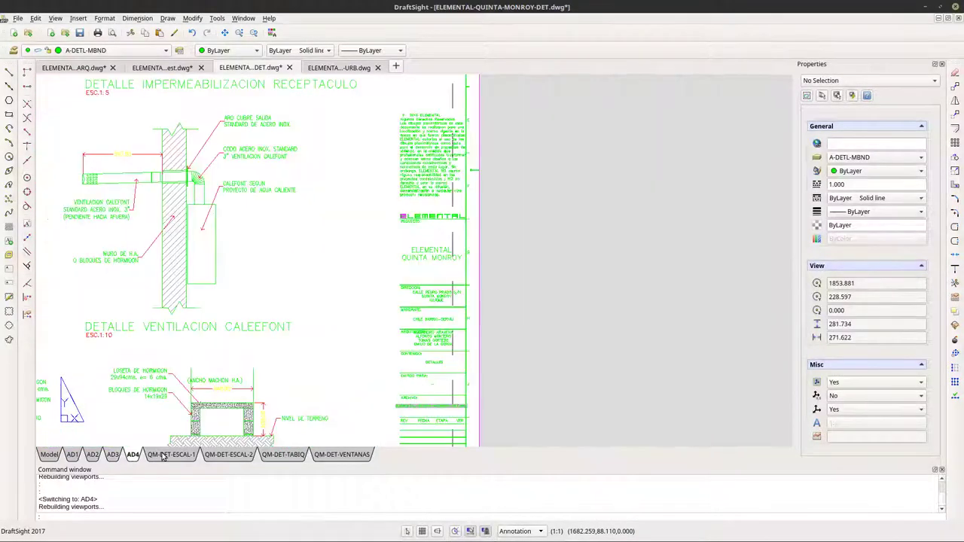
# View the QM-DET-ESCAL-1 sheet, then close the DET drawing without saving.
pyautogui.click(163, 455)
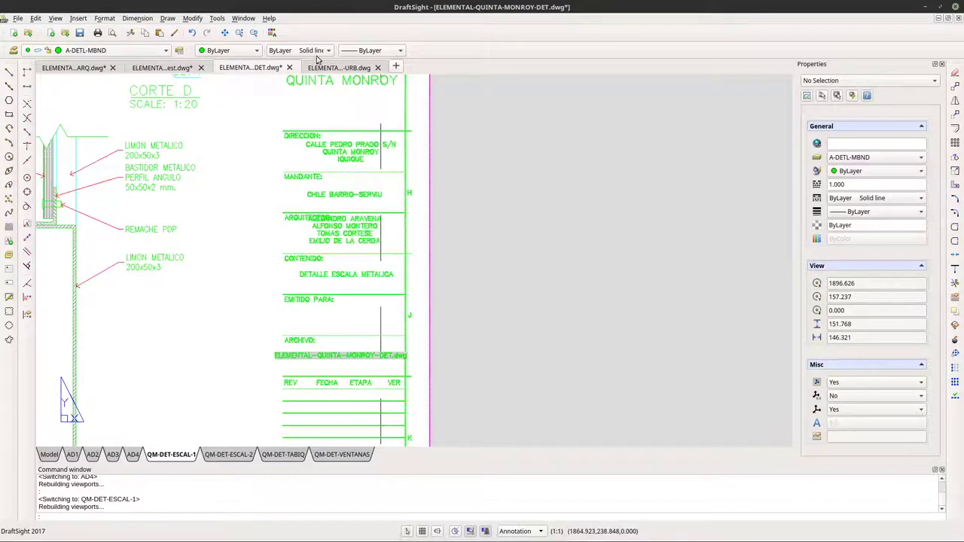
pyautogui.click(289, 67)
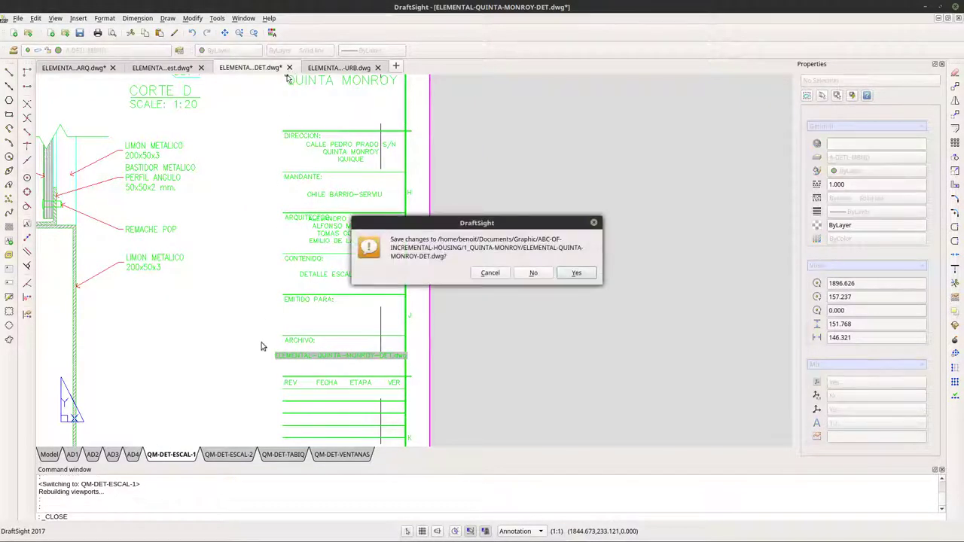
pyautogui.click(536, 274)
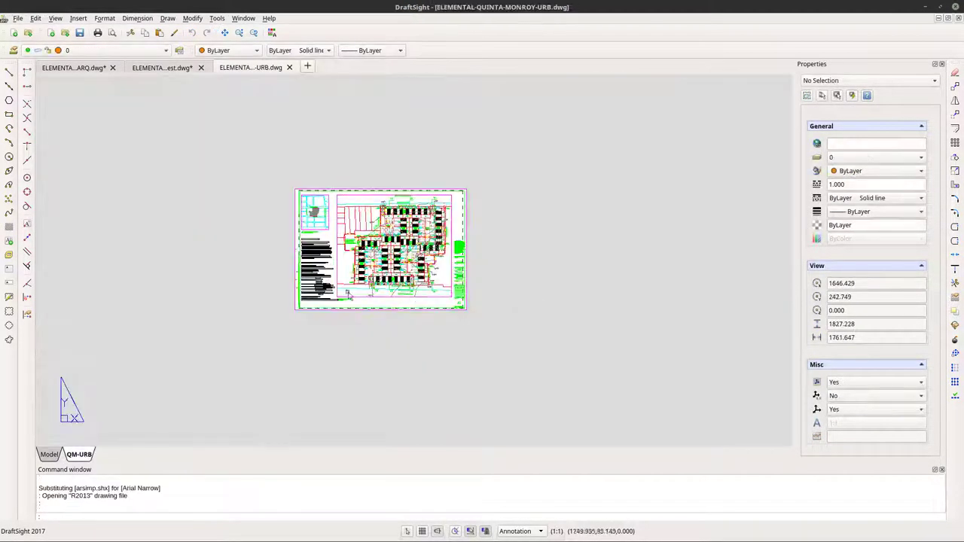
pyautogui.scroll(5, 317, 287)
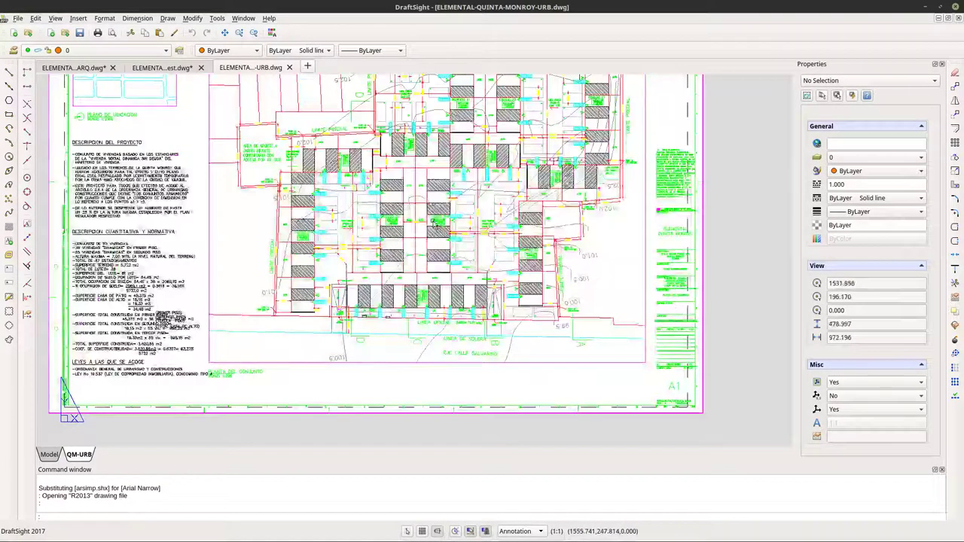
pyautogui.moveTo(297, 357); pyautogui.dragTo(293, 406, button='middle')
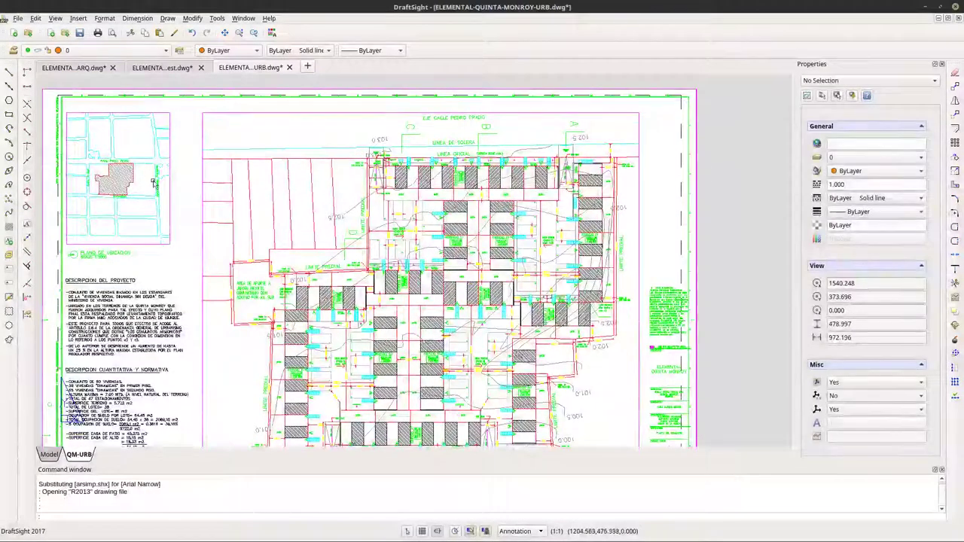
pyautogui.scroll(1, 155, 180)
pyautogui.moveTo(471, 389); pyautogui.dragTo(444, 313, button='middle')
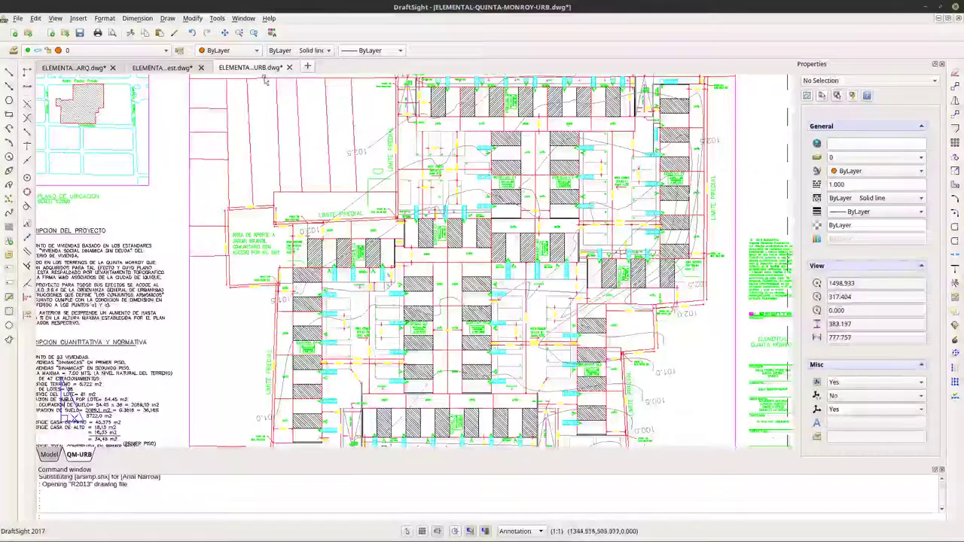
pyautogui.scroll(-3, 409, 284)
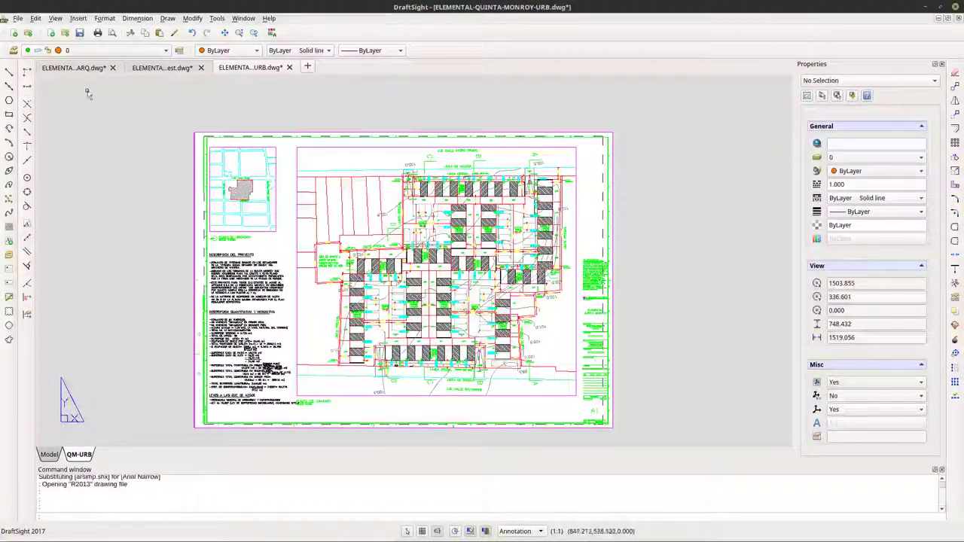
pyautogui.click(75, 68)
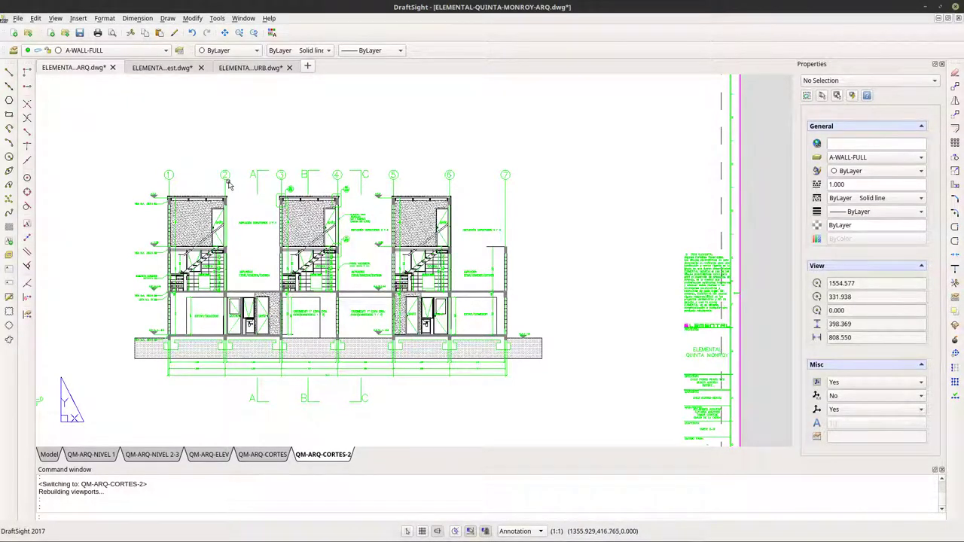
pyautogui.click(263, 69)
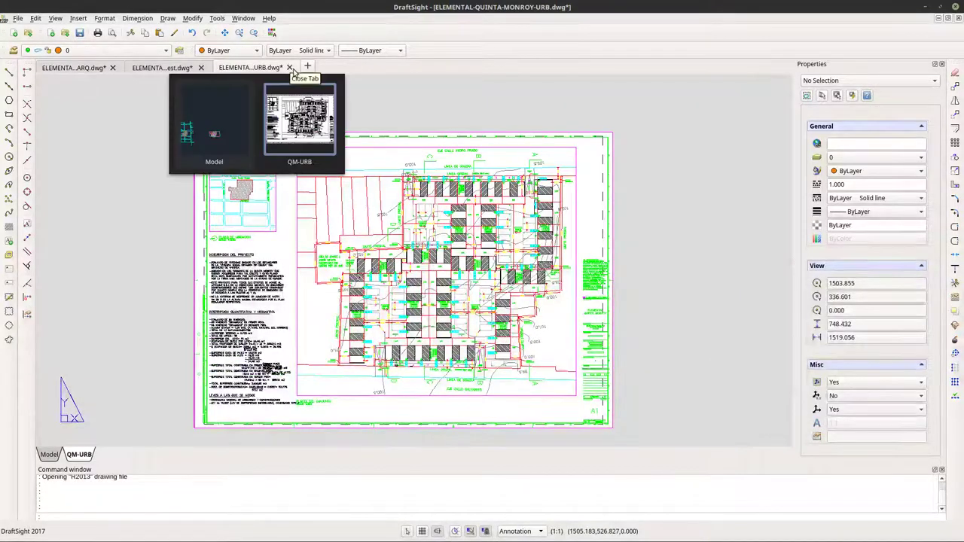
# Close the URB drawing and the ARQ cleaned test drawing, discarding changes to both.
pyautogui.click(288, 68)
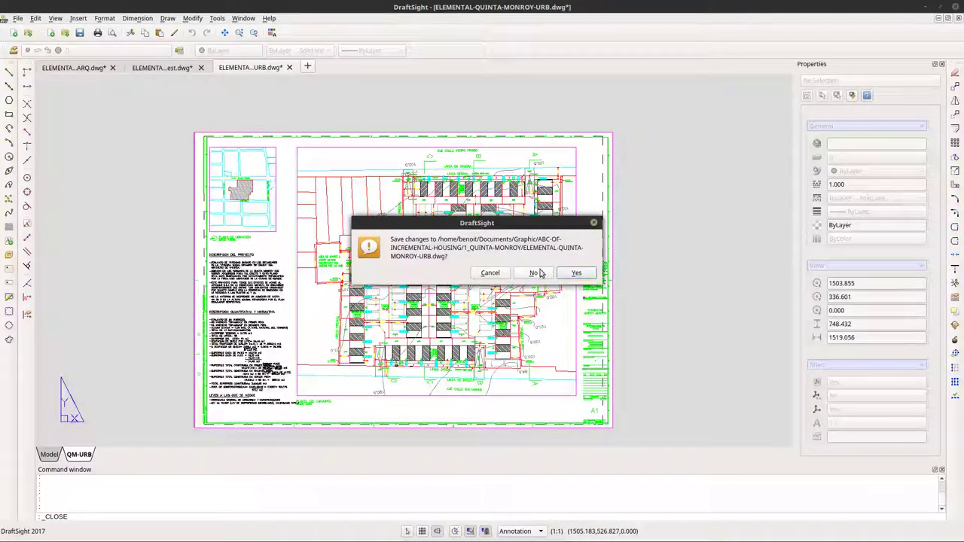
pyautogui.click(538, 273)
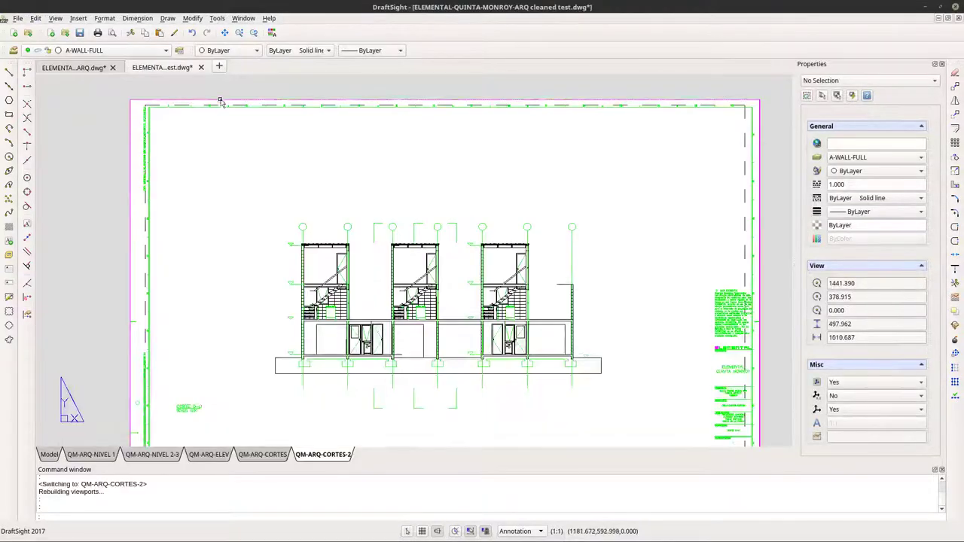
pyautogui.click(201, 67)
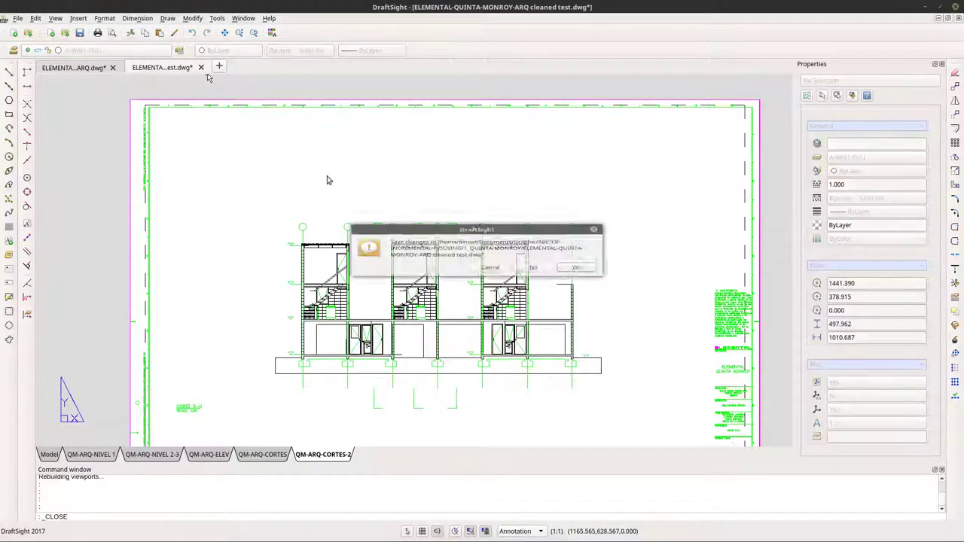
pyautogui.click(534, 268)
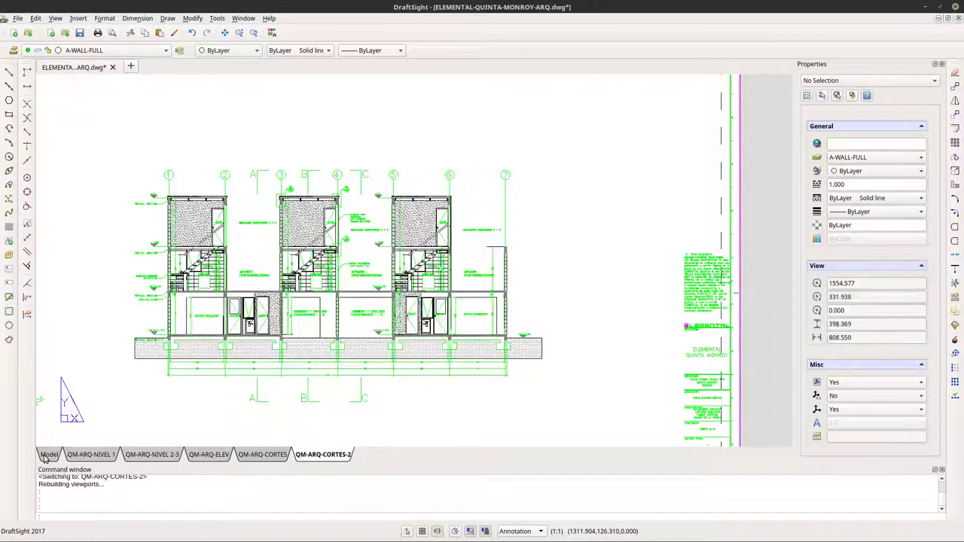
# Switch the ARQ drawing to Model space and pan across its floor plans, elevations and sections.
pyautogui.click(48, 456)
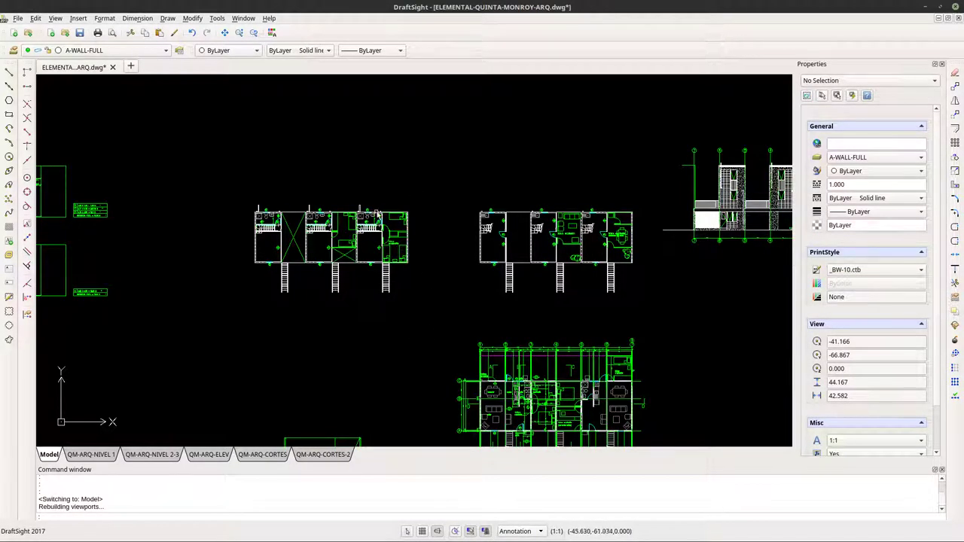
pyautogui.scroll(-3, 379, 218)
pyautogui.scroll(-2, 383, 252)
pyautogui.moveTo(382, 286); pyautogui.dragTo(383, 372, button='middle')
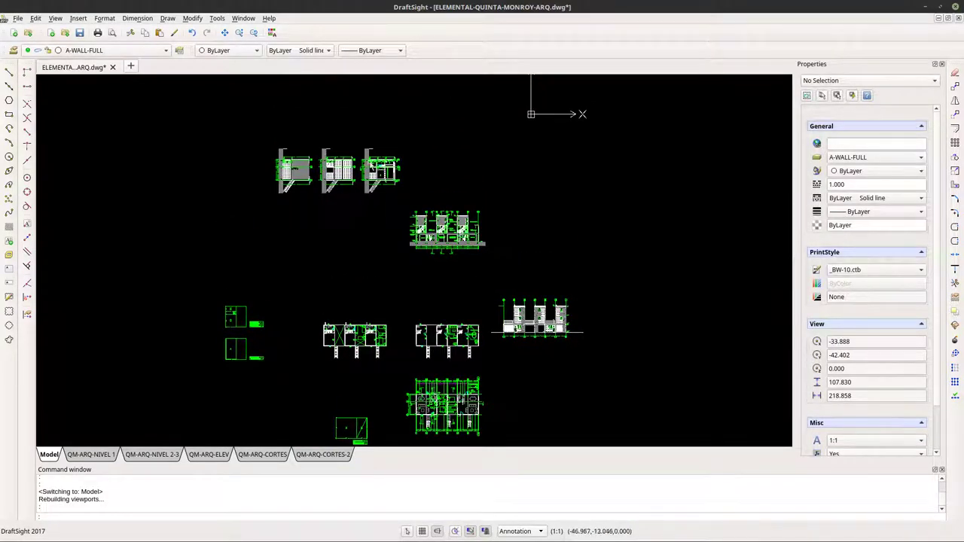
pyautogui.moveTo(433, 314)
pyautogui.mouseDown(button='middle')
pyautogui.moveTo(418, 249)
pyautogui.moveTo(374, 207)
pyautogui.mouseUp(button='middle')
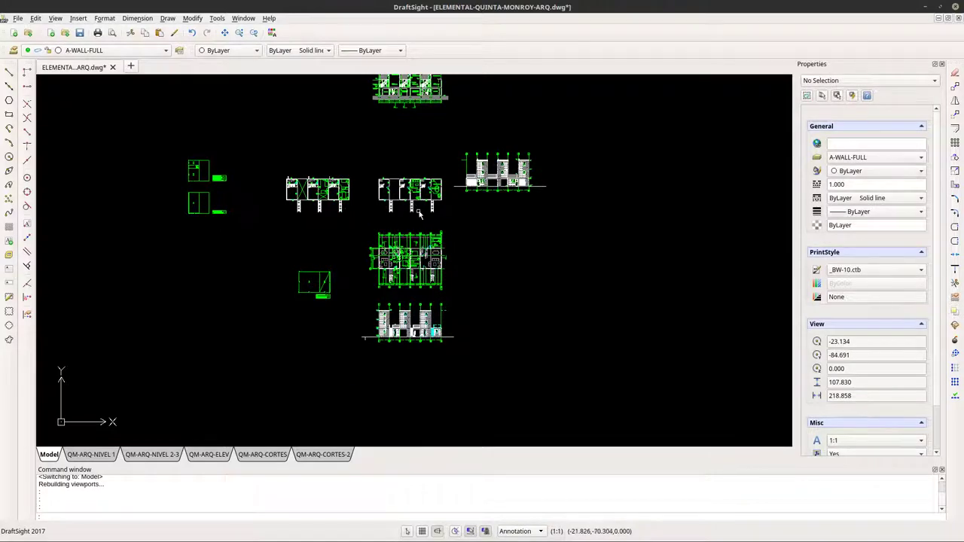
pyautogui.scroll(8, 419, 196)
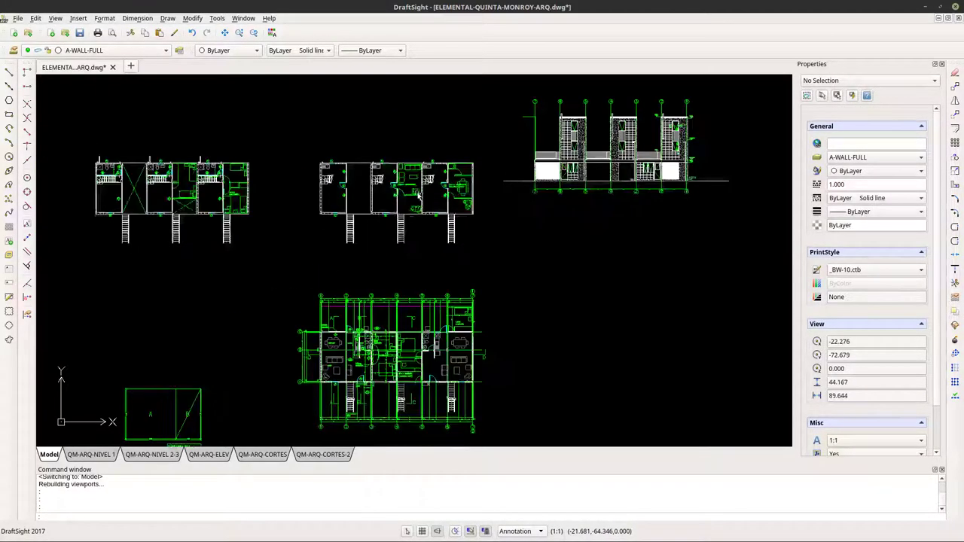
pyautogui.scroll(-2, 419, 195)
pyautogui.moveTo(54, 121); pyautogui.dragTo(129, 144, button='middle')
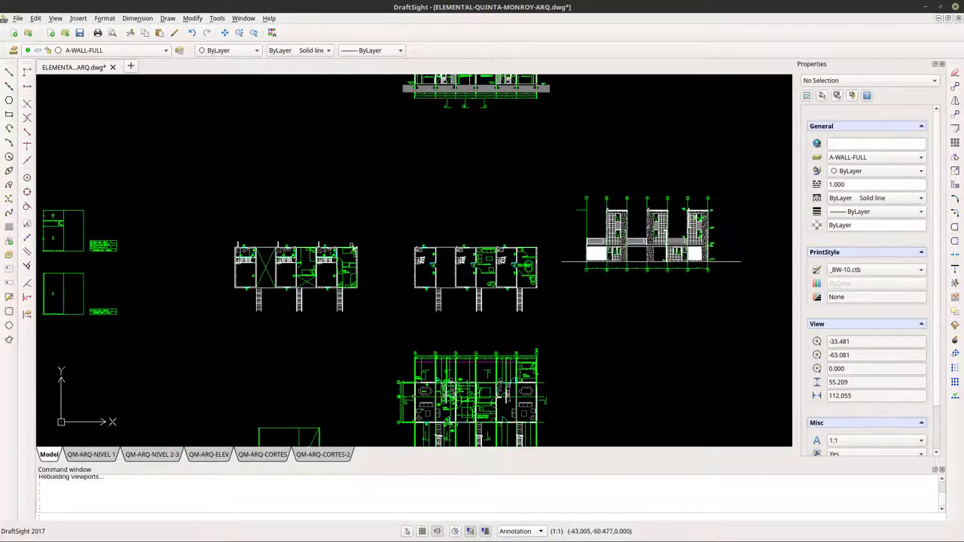
pyautogui.moveTo(370, 286); pyautogui.dragTo(482, 301, button='middle')
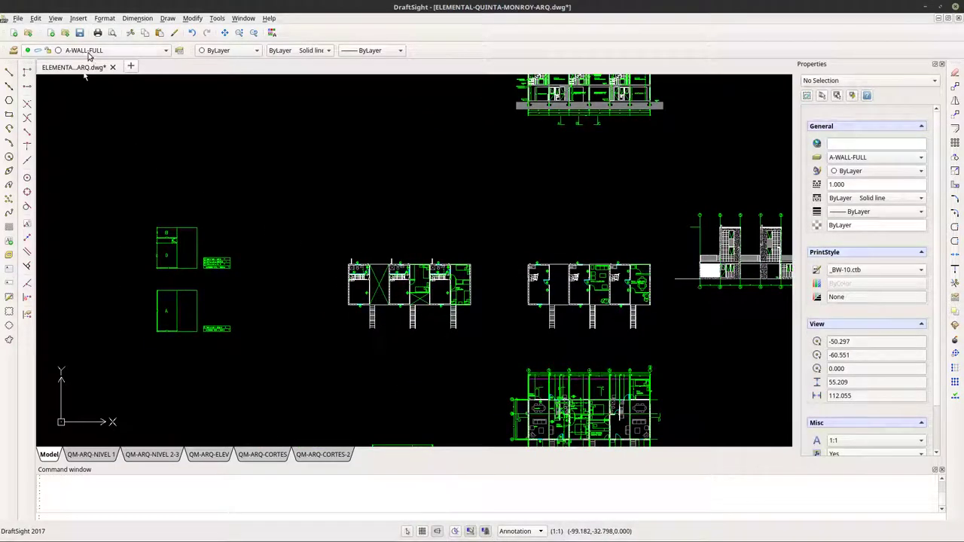
# Turn off layers 0, A-ANNO-DIMS and A-ANNO-NOTE, dismissing the hidden-layer warnings.
pyautogui.click(87, 52)
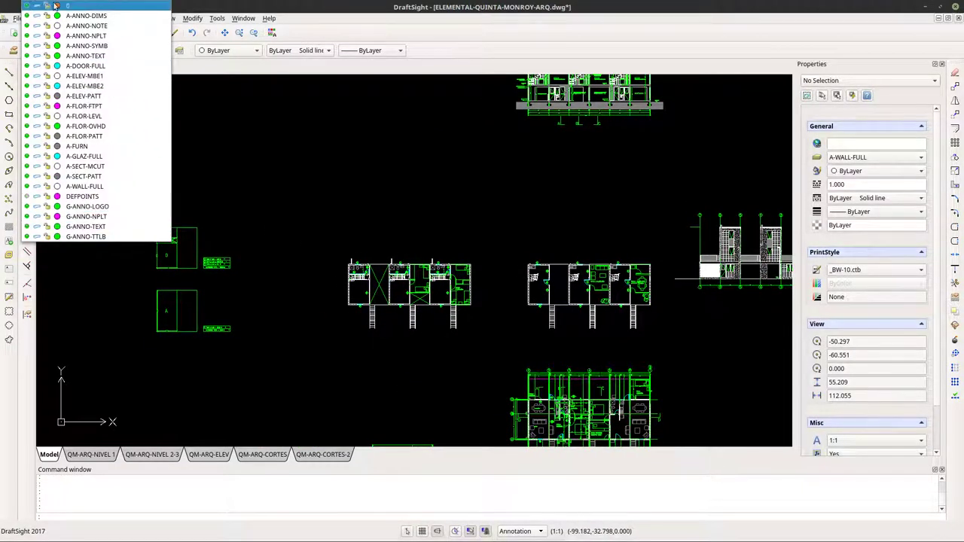
pyautogui.click(28, 6)
pyautogui.click(368, 145)
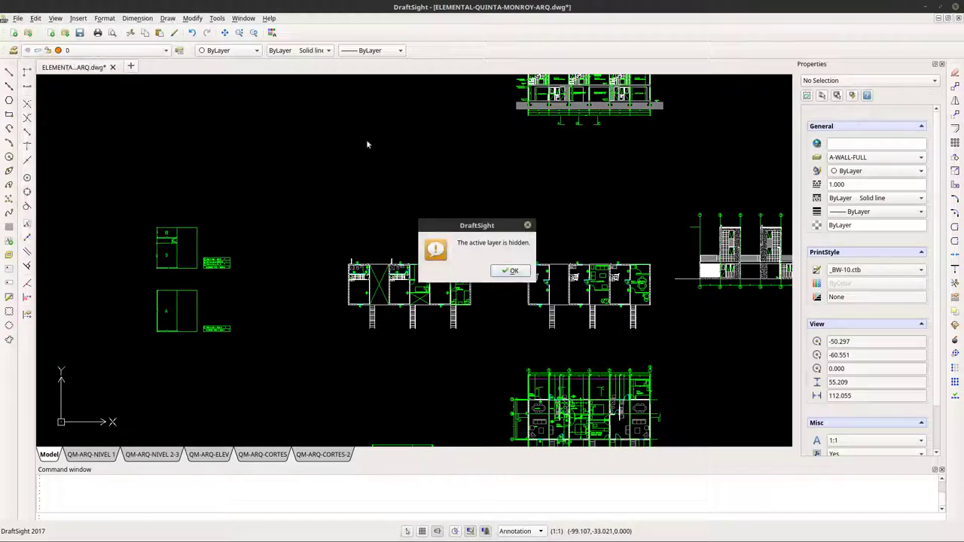
pyautogui.click(509, 270)
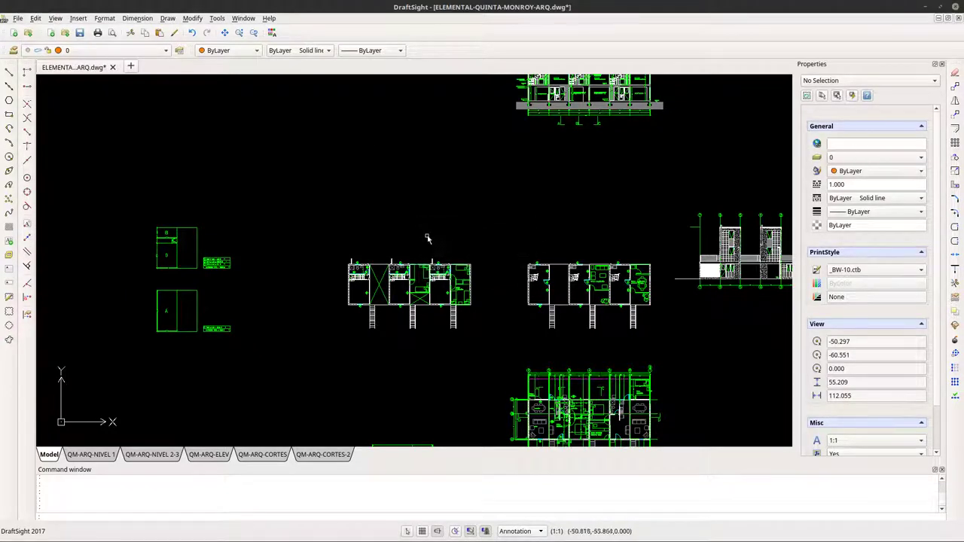
pyautogui.click(59, 52)
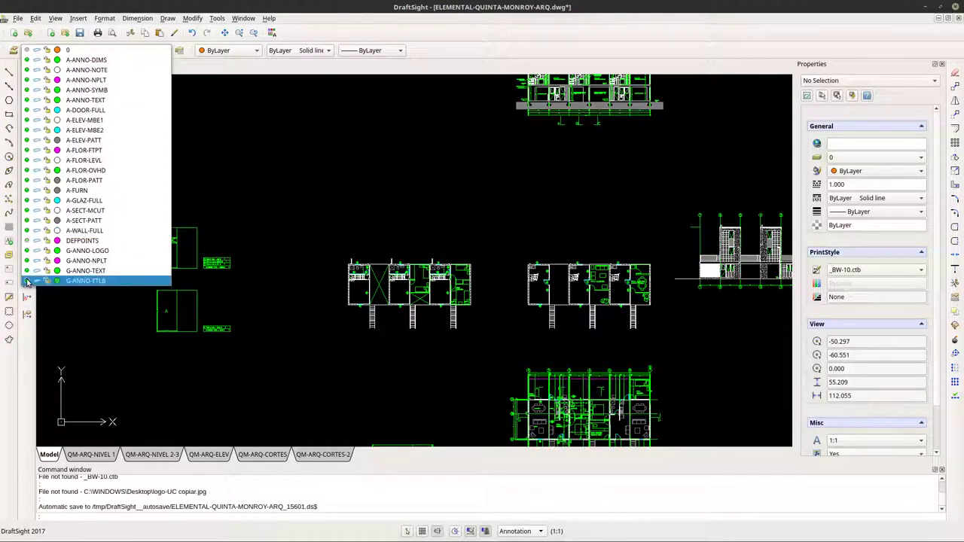
pyautogui.click(28, 61)
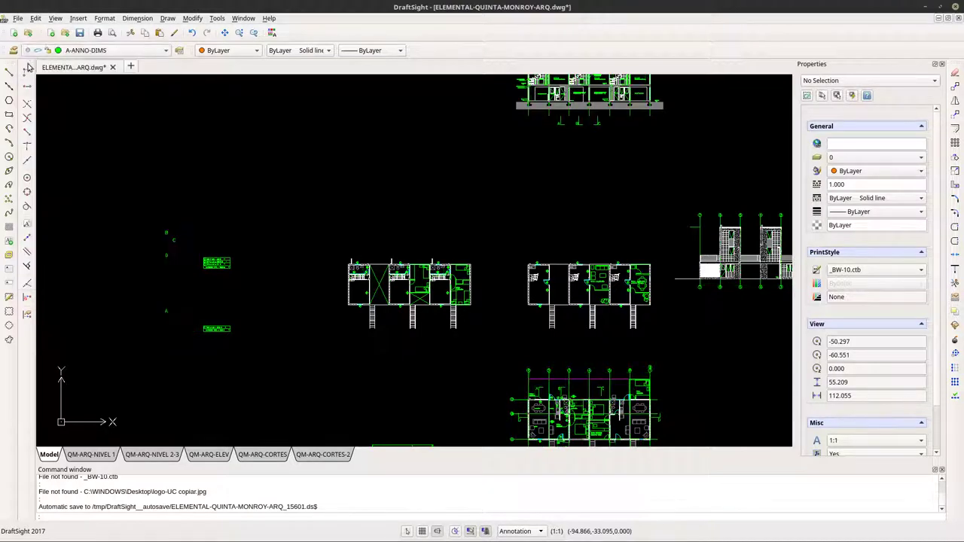
pyautogui.click(509, 271)
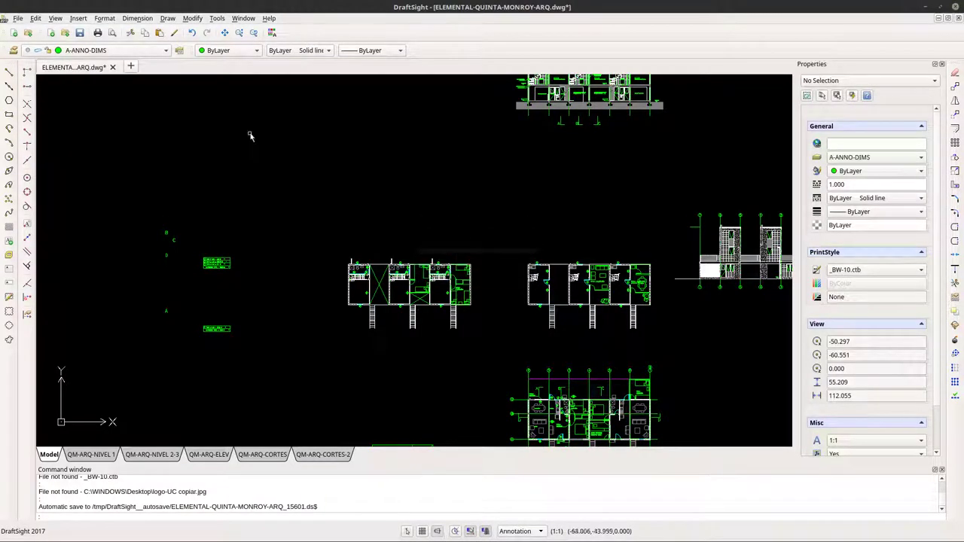
pyautogui.click(88, 49)
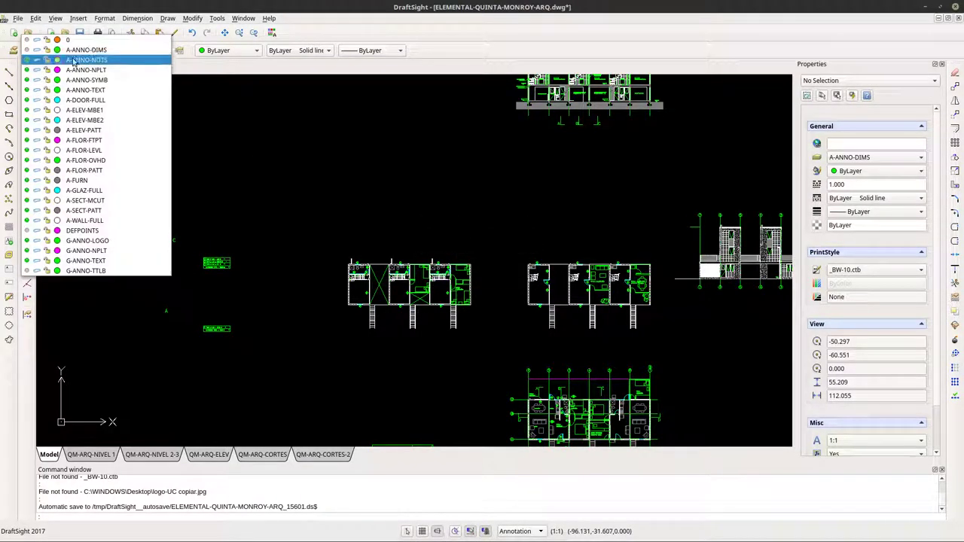
pyautogui.click(33, 60)
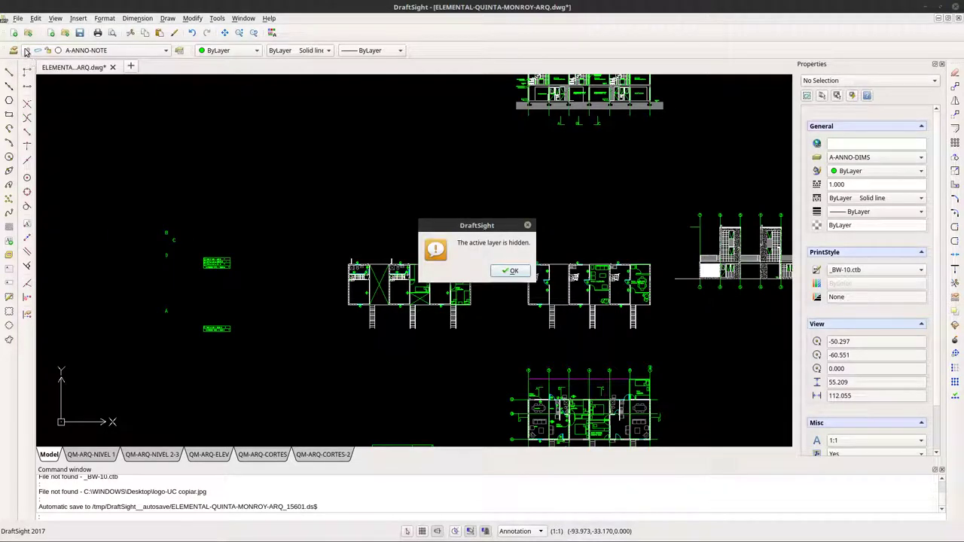
pyautogui.click(518, 273)
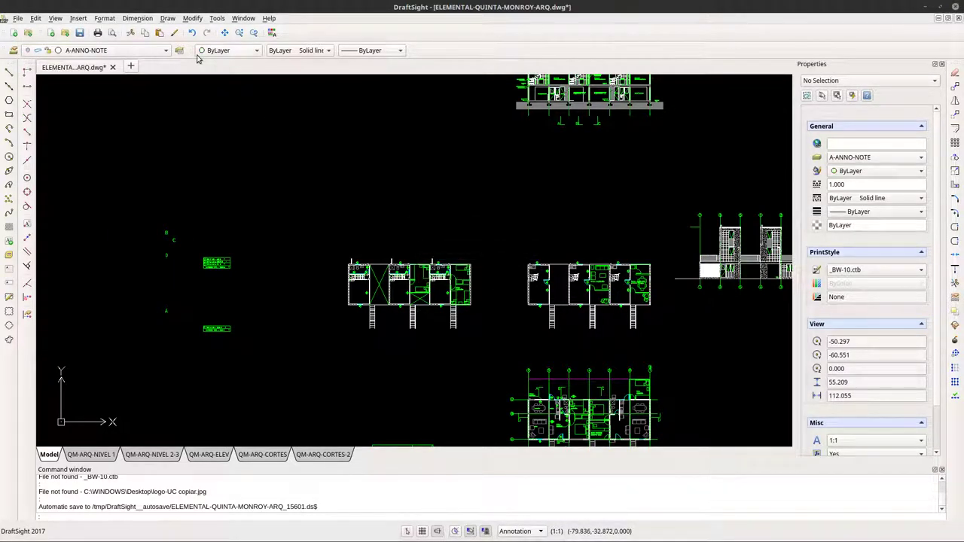
# Make A-ANNO-NPLT the current layer and turn its visibility on.
pyautogui.click(166, 50)
pyautogui.click(27, 67)
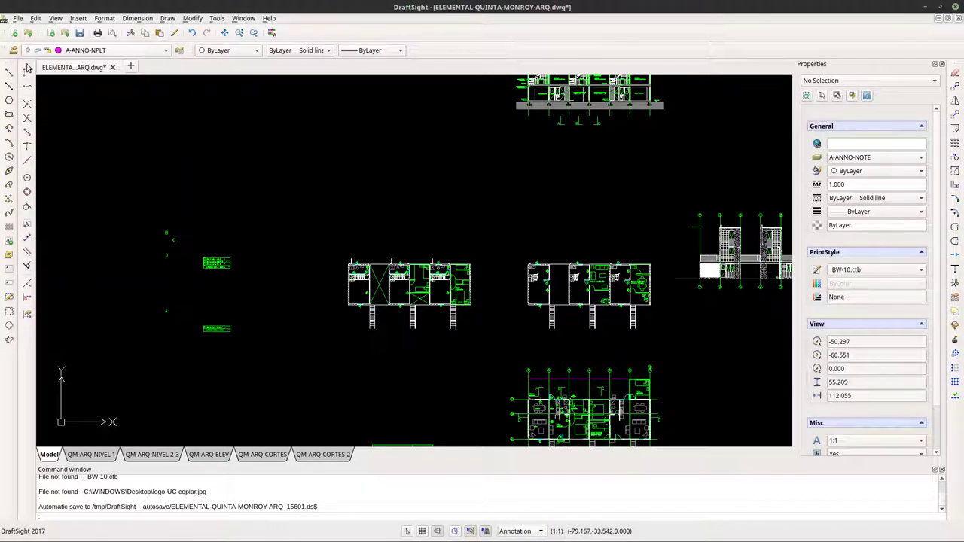
pyautogui.click(518, 272)
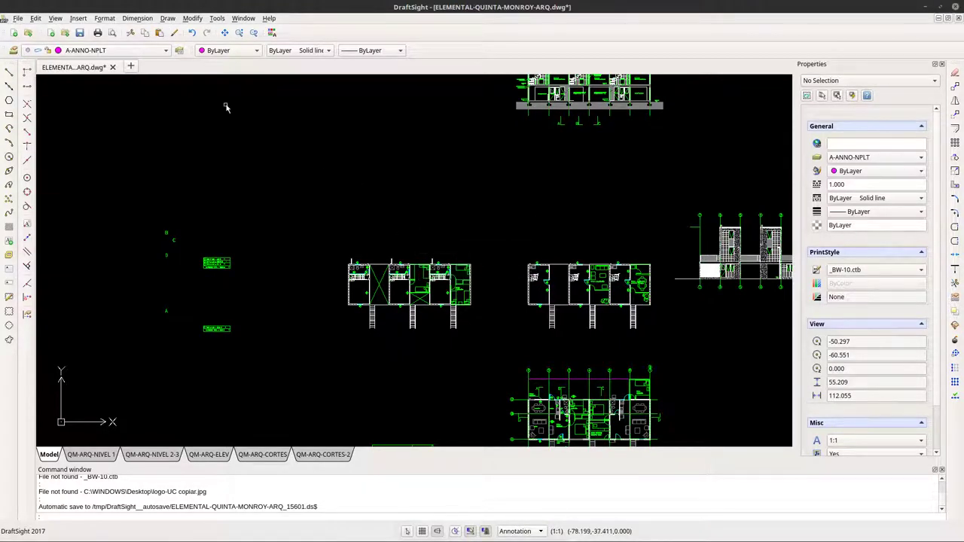
pyautogui.click(117, 56)
pyautogui.click(28, 53)
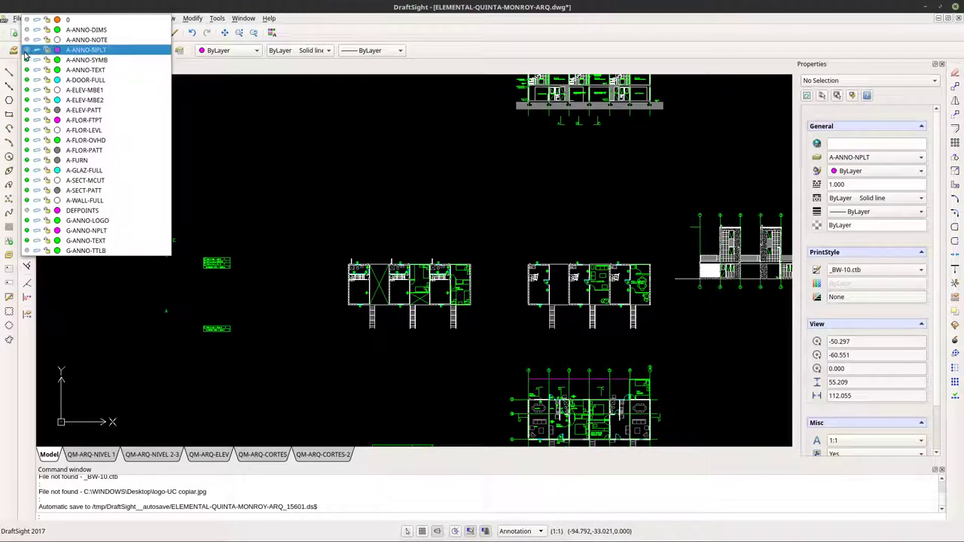
pyautogui.click(87, 51)
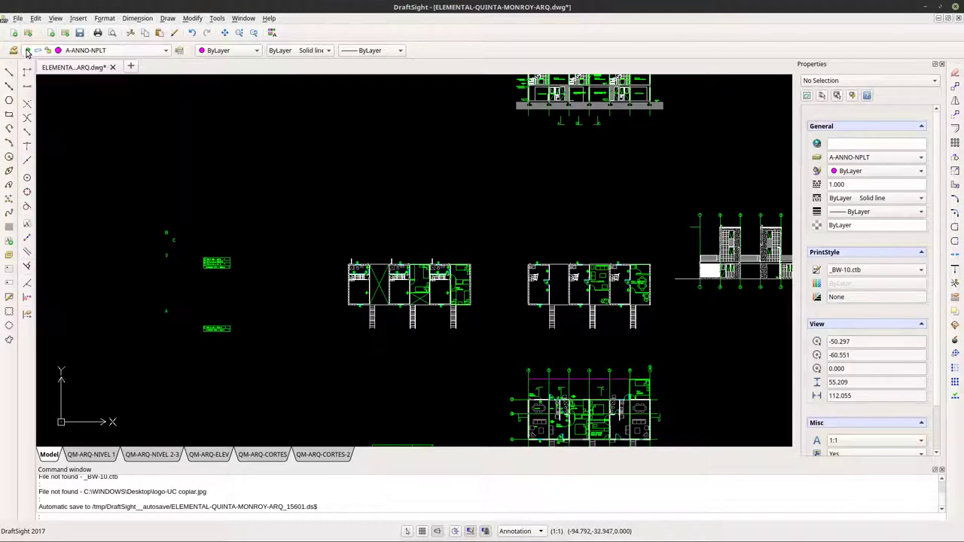
# Make A-ANNO-NOTE the current layer and turn A-ANNO-DIMS back on.
pyautogui.click(132, 52)
pyautogui.click(27, 44)
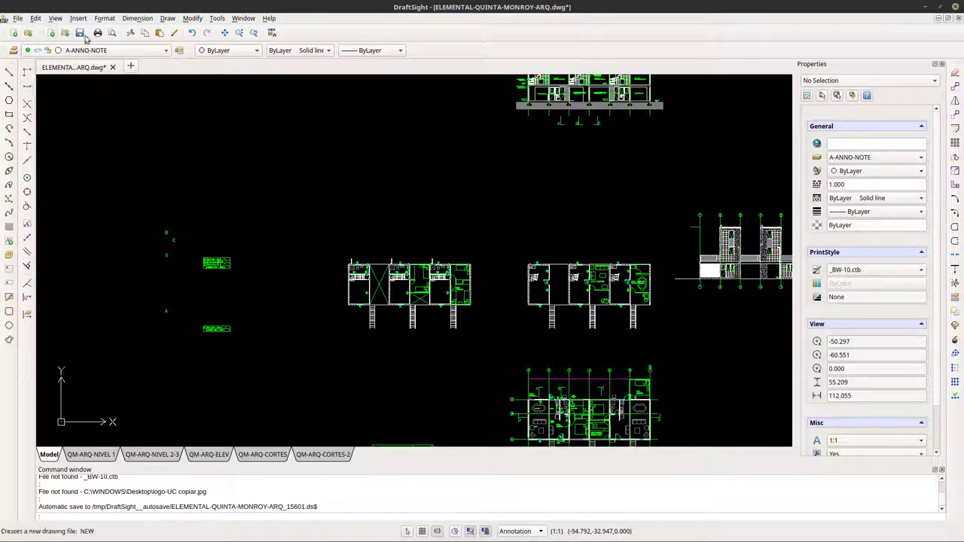
pyautogui.click(27, 44)
pyautogui.click(27, 41)
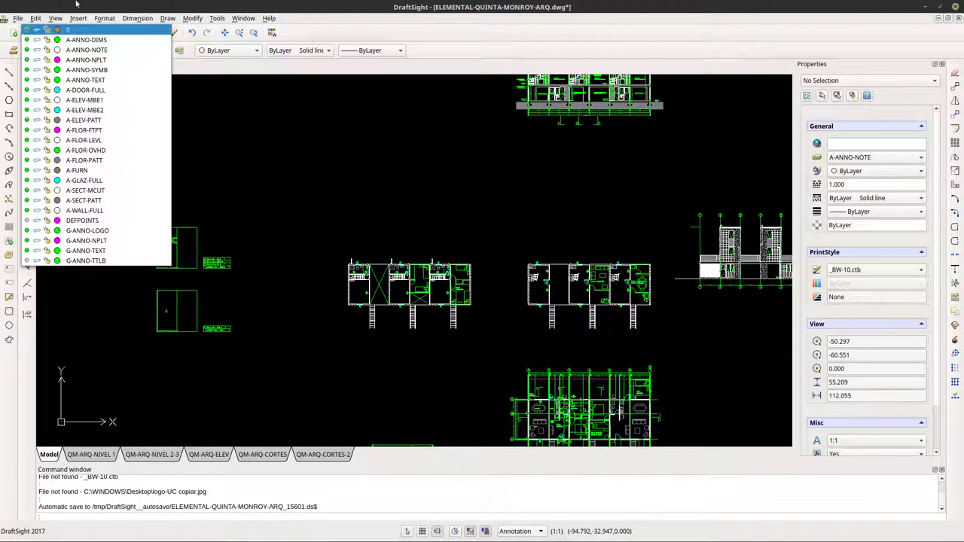
pyautogui.click(445, 23)
# Zoom onto the left unit's bathroom and stair, showing tags like V1, T8, T9 and P2.
pyautogui.moveTo(469, 327); pyautogui.dragTo(411, 266, button='middle')
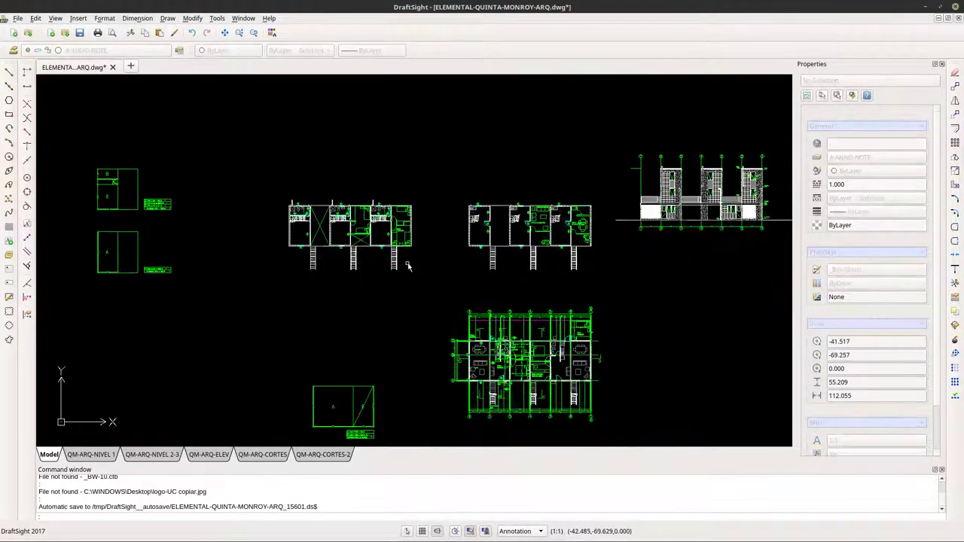
pyautogui.scroll(10, 287, 230)
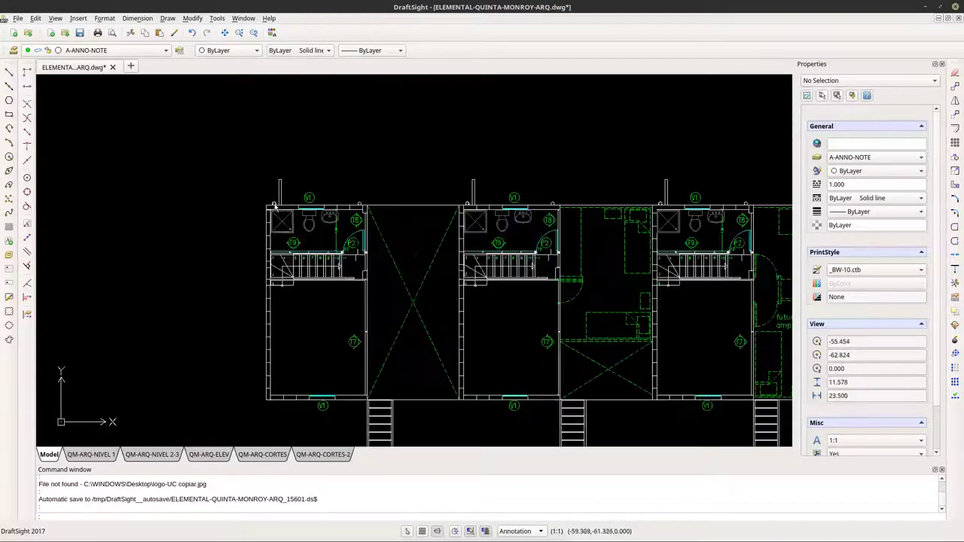
pyautogui.scroll(-2, 254, 160)
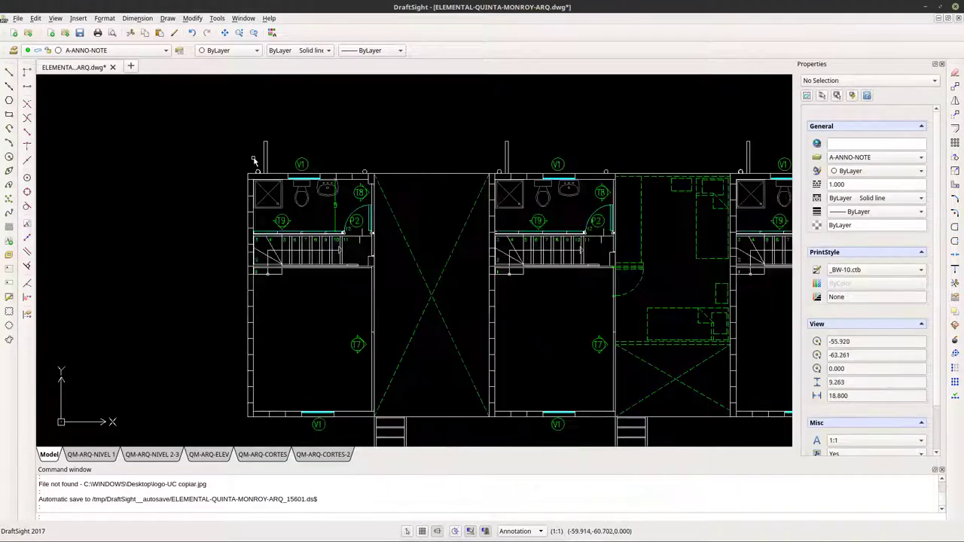
pyautogui.scroll(-1, 291, 371)
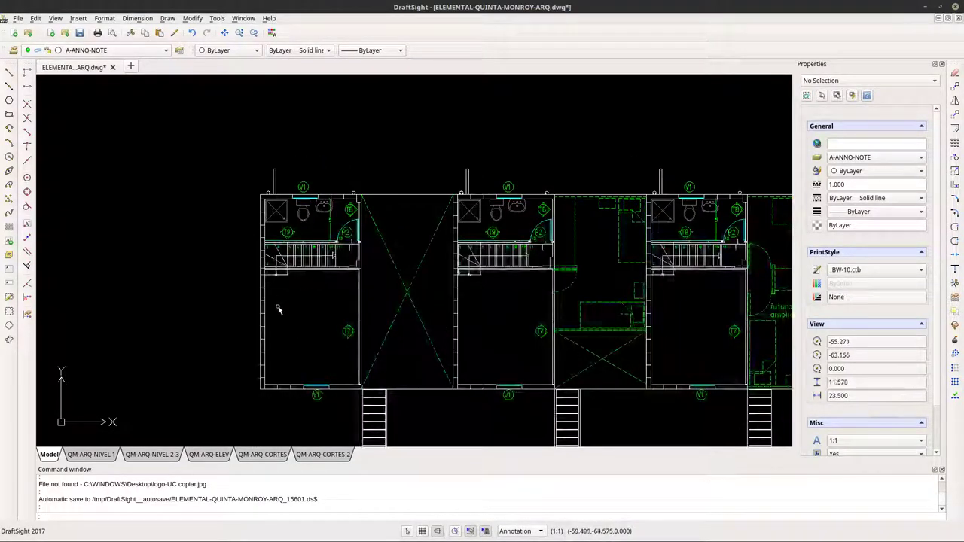
pyautogui.moveTo(307, 358); pyautogui.dragTo(318, 292, button='middle')
pyautogui.scroll(3, 323, 249)
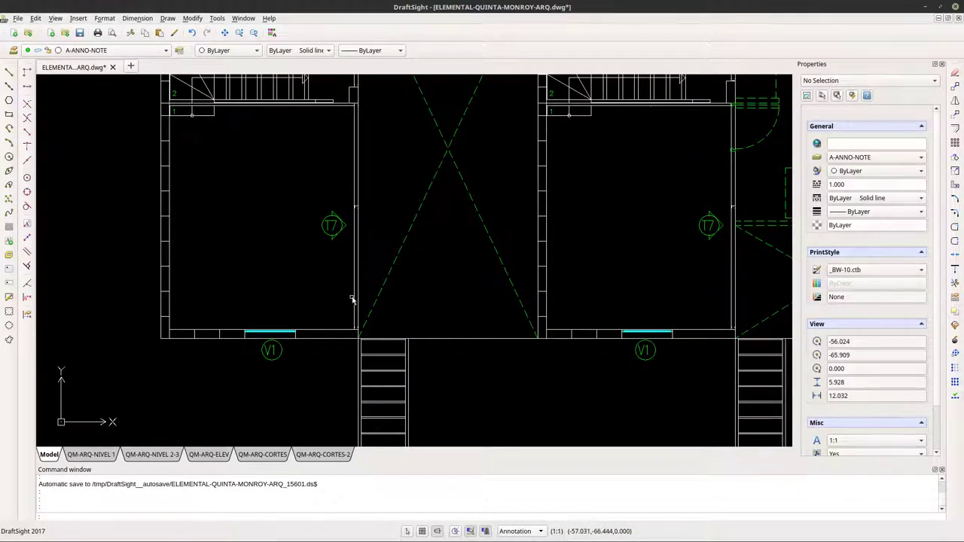
pyautogui.moveTo(353, 300); pyautogui.dragTo(379, 390, button='middle')
pyautogui.moveTo(394, 256); pyautogui.dragTo(400, 307, button='middle')
pyautogui.moveTo(269, 174); pyautogui.dragTo(269, 272, button='middle')
pyautogui.scroll(4, 195, 194)
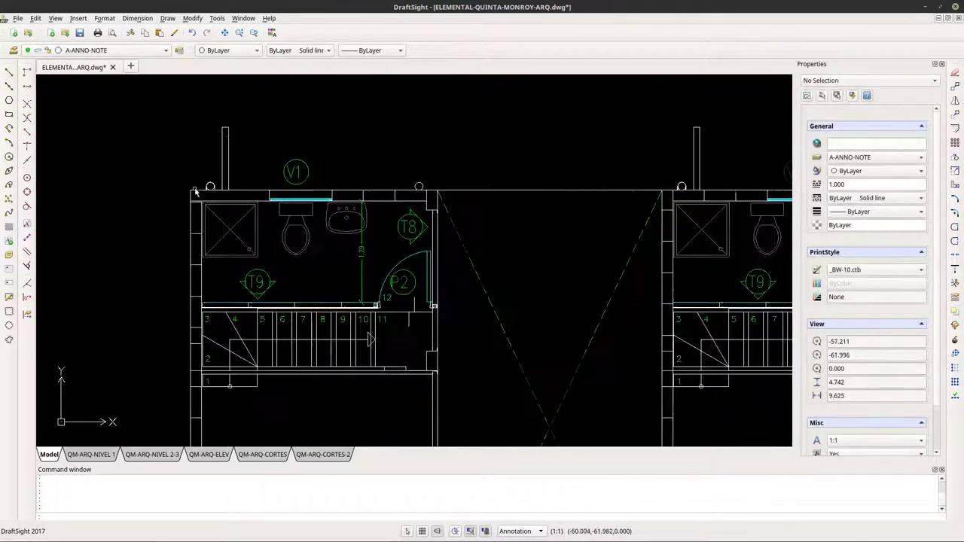
pyautogui.scroll(-3, 194, 193)
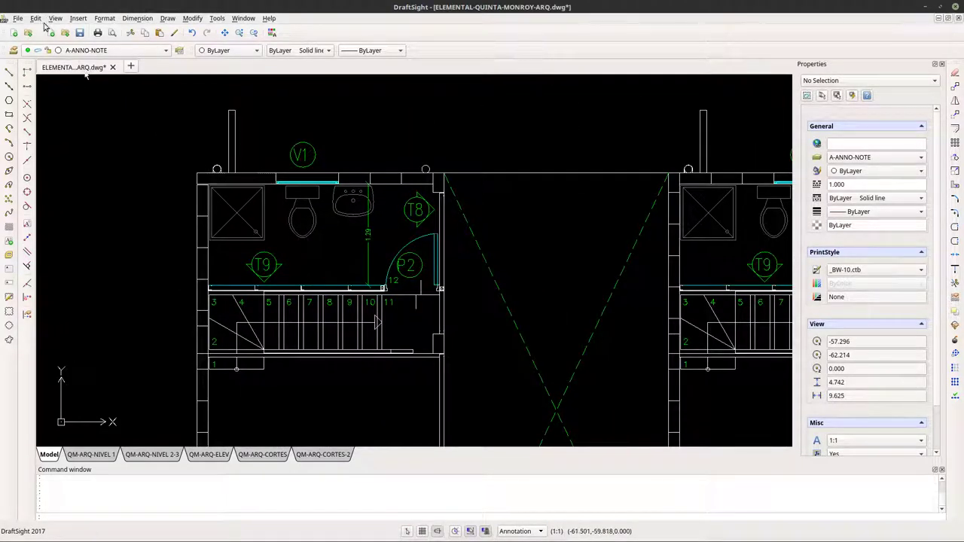
# In Layers Manager, add a new layer named 'freecad trace layer'.
pyautogui.click(14, 50)
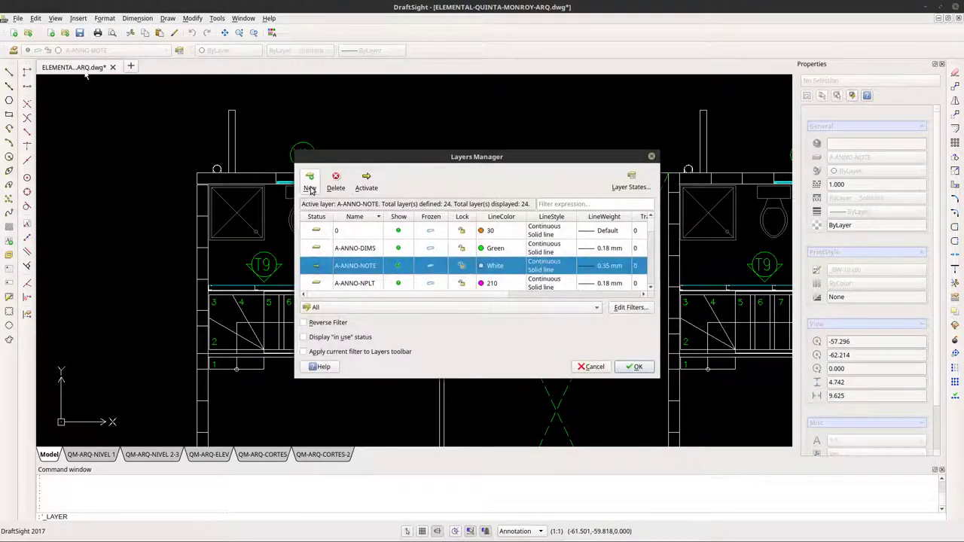
pyautogui.click(325, 236)
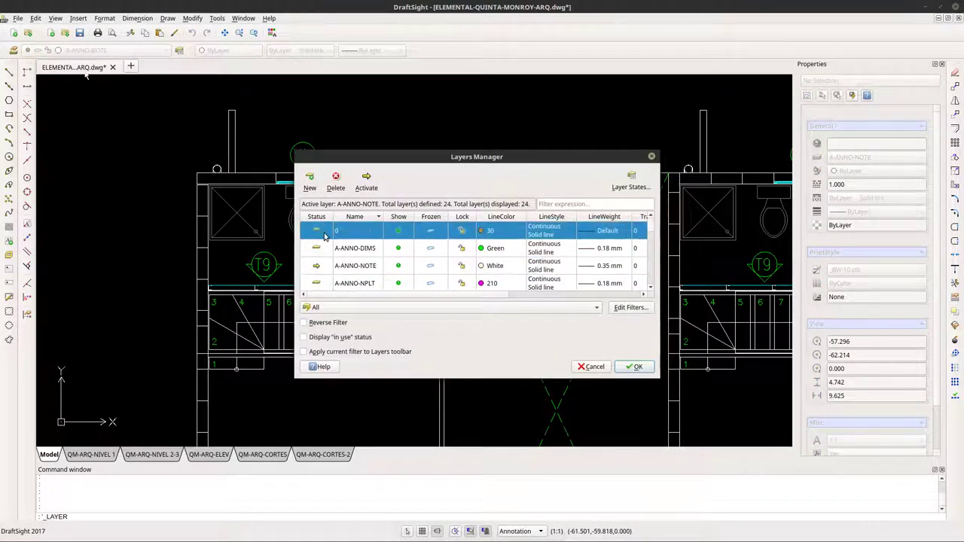
pyautogui.click(310, 187)
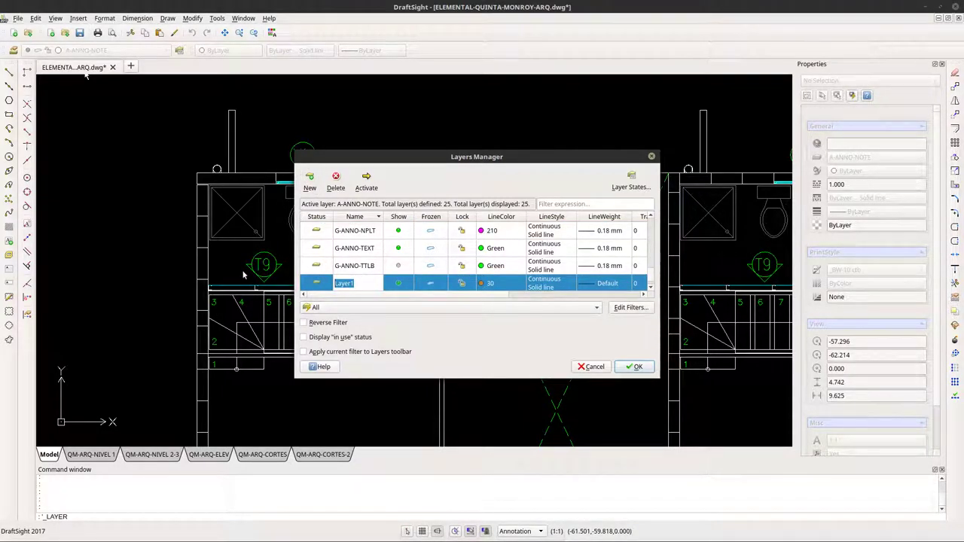
pyautogui.write('freecad trace l')
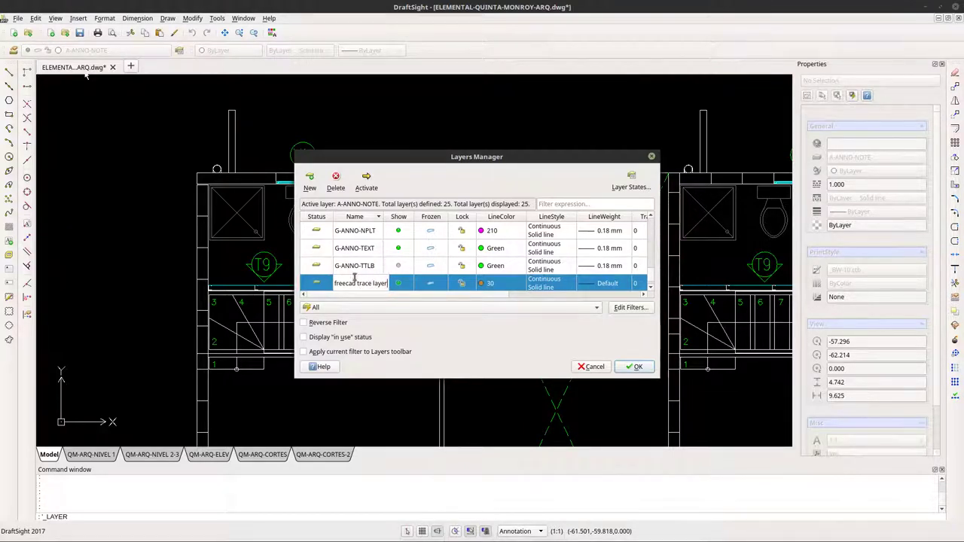
pyautogui.press('Return')
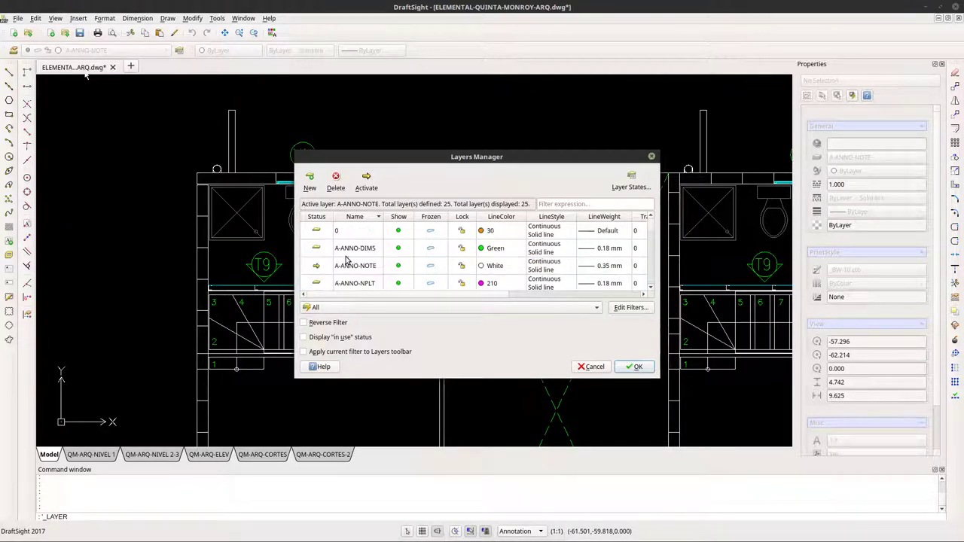
# Set the freecad trace layer's lineweight to 1.00 mm.
pyautogui.scroll(2, 346, 260)
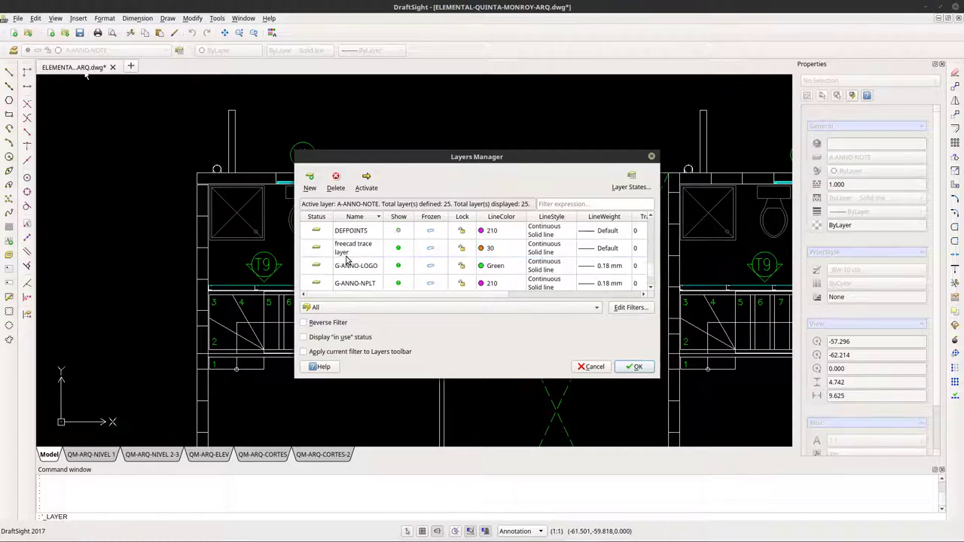
pyautogui.click(322, 251)
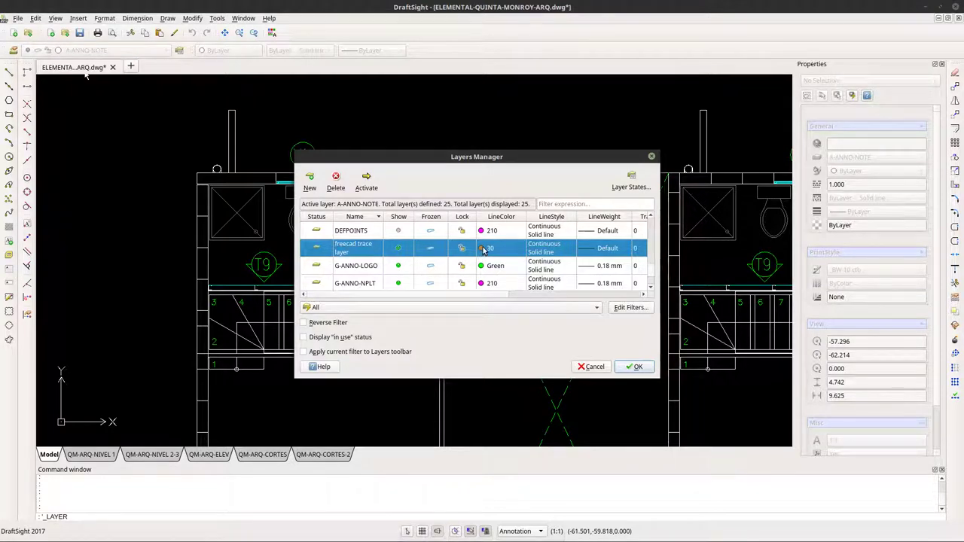
pyautogui.click(592, 255)
pyautogui.click(599, 248)
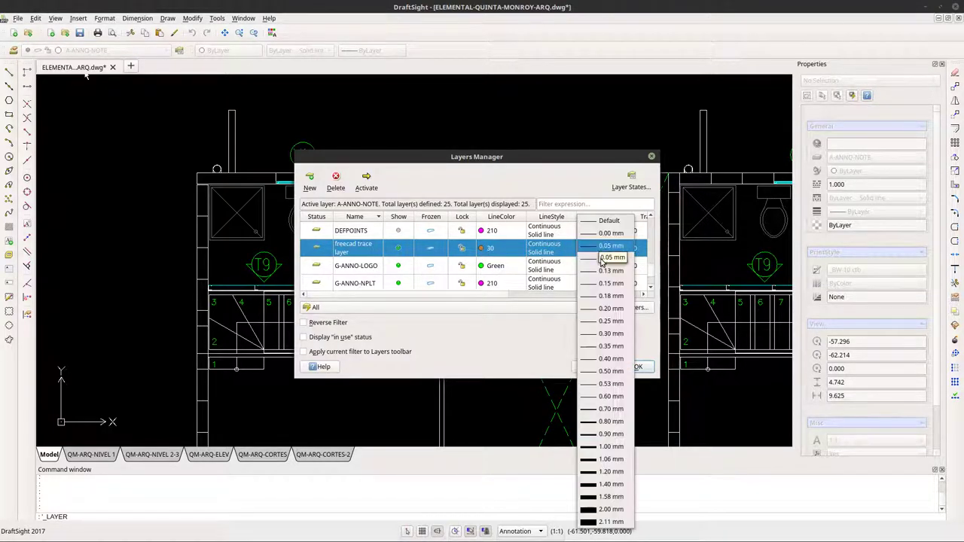
pyautogui.click(595, 447)
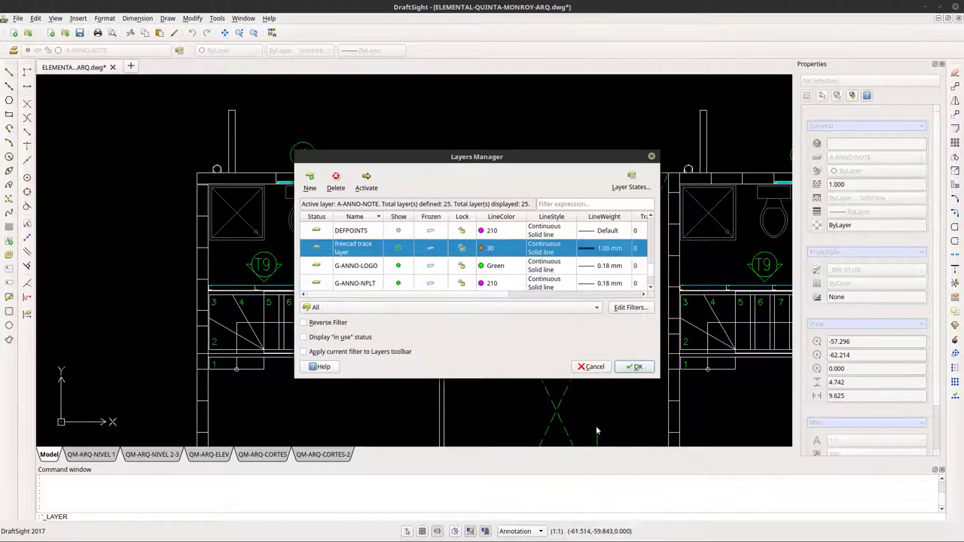
# Apply the layer changes, close Layers Manager, and zoom over the row-house floor plan.
pyautogui.click(634, 367)
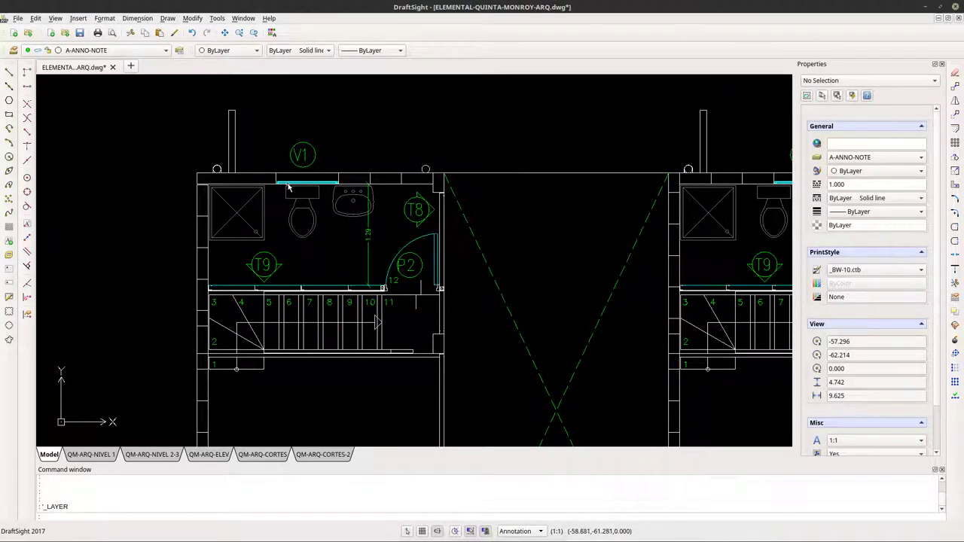
pyautogui.scroll(-7, 298, 241)
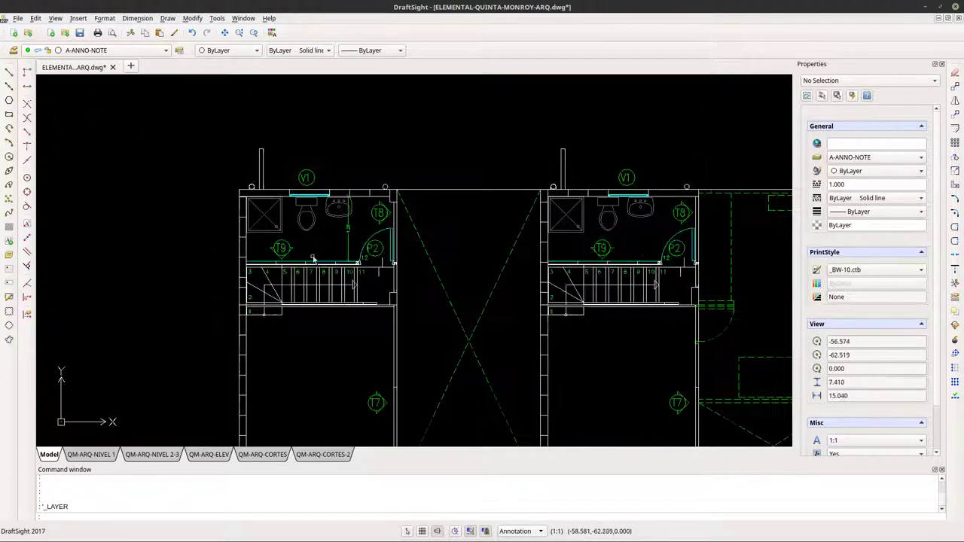
pyautogui.scroll(3, 301, 242)
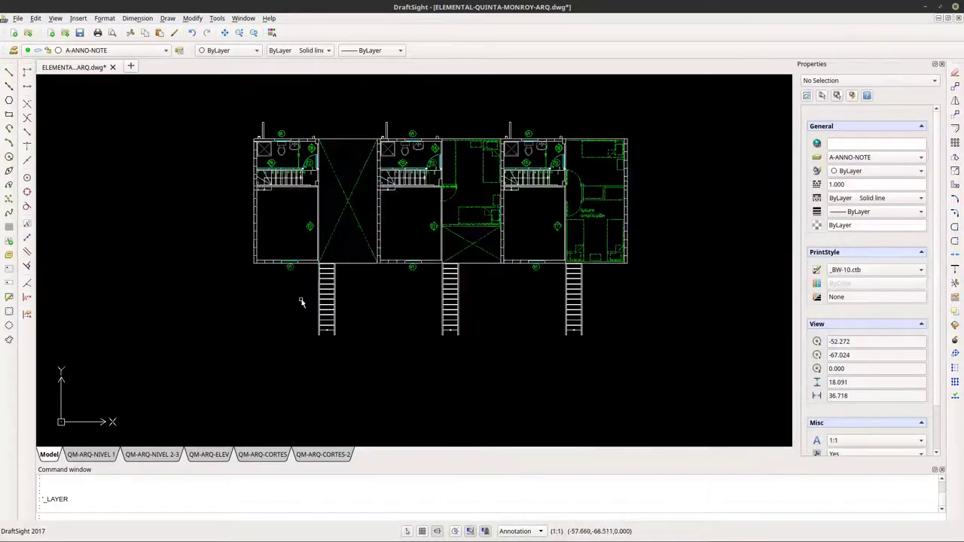
pyautogui.scroll(-7, 238, 238)
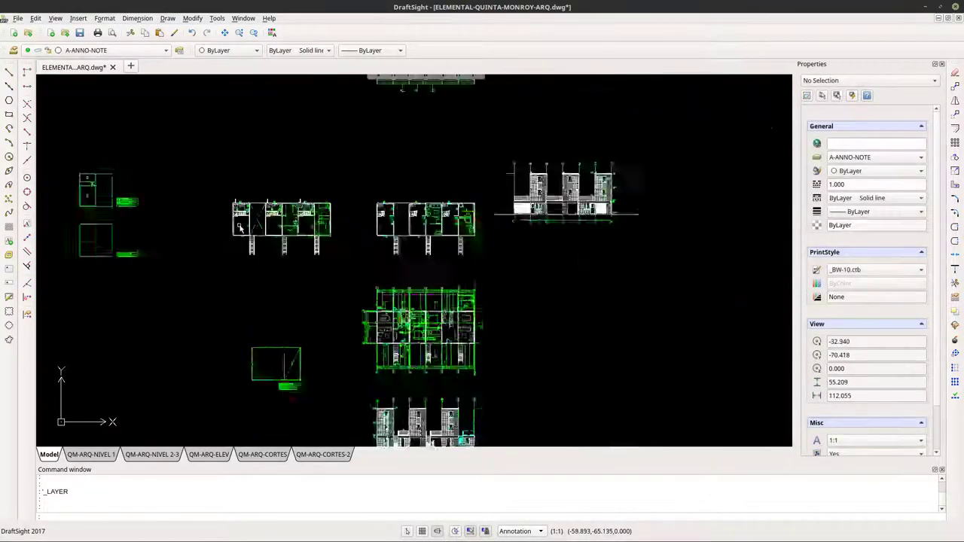
pyautogui.scroll(2, 317, 324)
pyautogui.scroll(9, 338, 309)
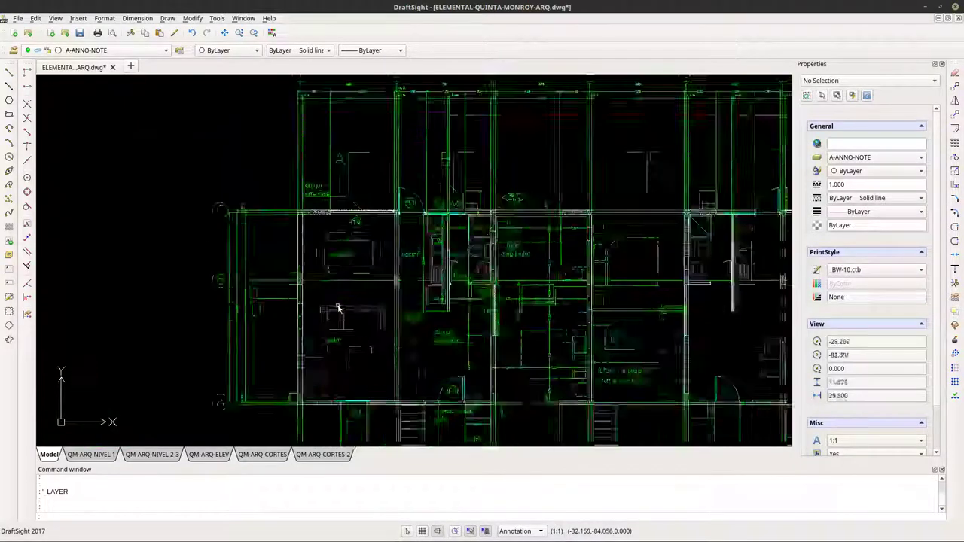
pyautogui.scroll(2, 301, 109)
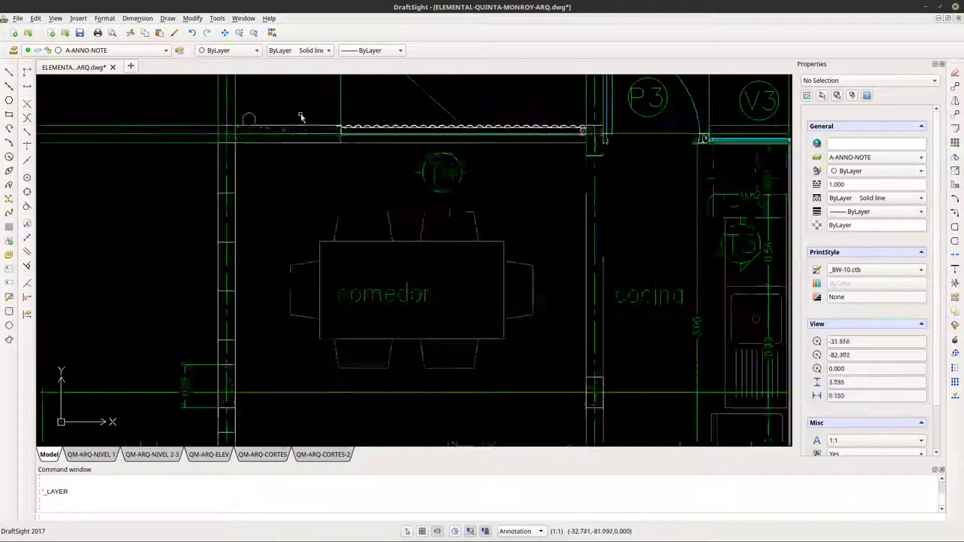
pyautogui.scroll(-6, 332, 226)
pyautogui.scroll(2, 276, 270)
pyautogui.scroll(5, 276, 270)
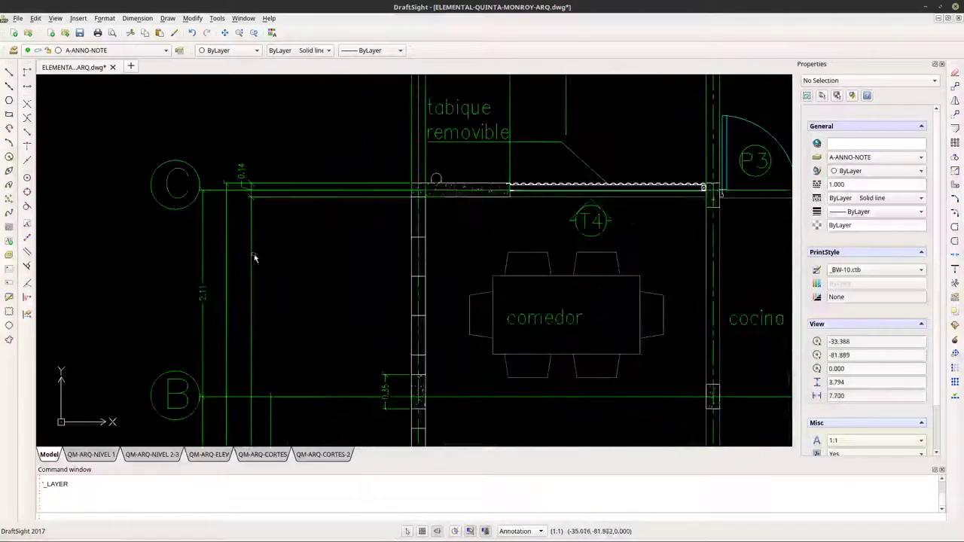
# Pick a dimension and turn off its A-ANNO-DIMS layer, cancelling an accidental selection.
pyautogui.click(252, 257)
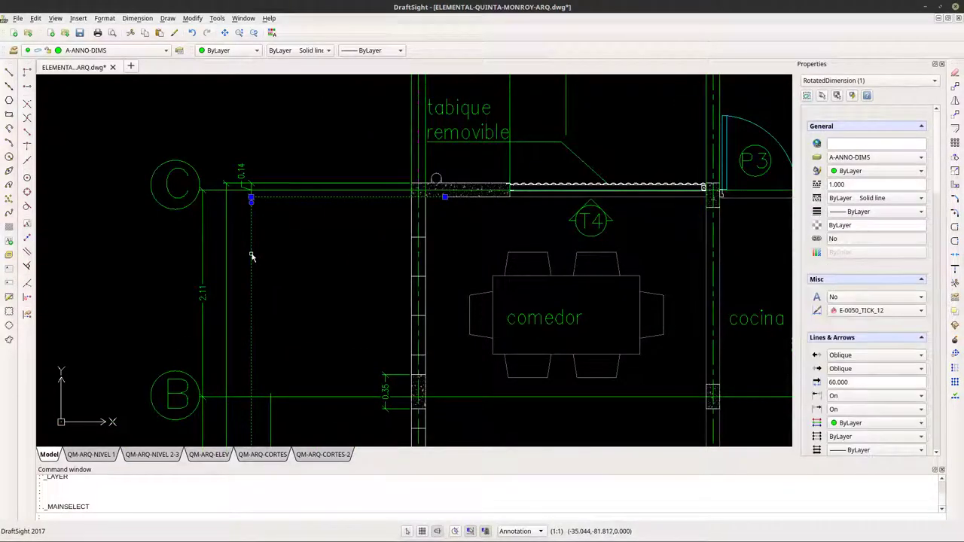
pyautogui.click(30, 52)
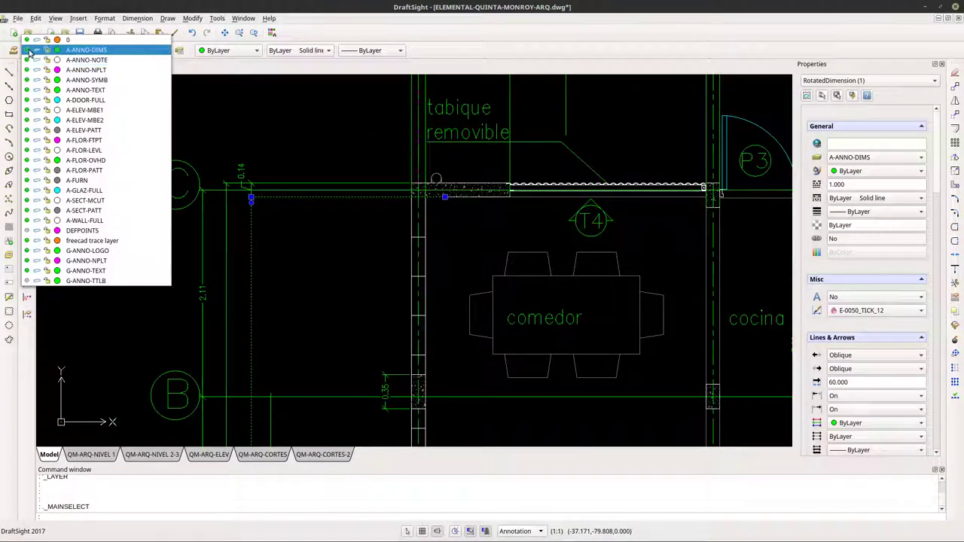
pyautogui.click(28, 50)
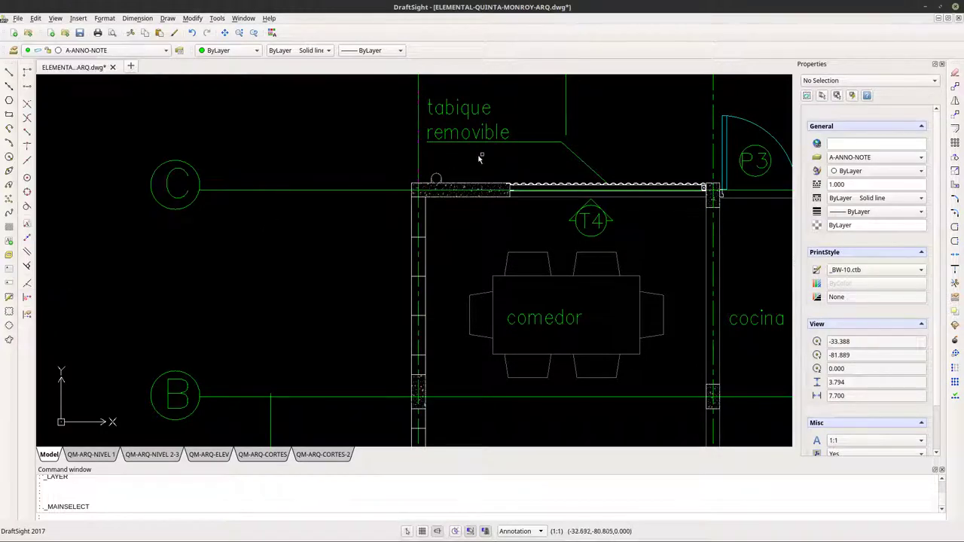
pyautogui.click(369, 195)
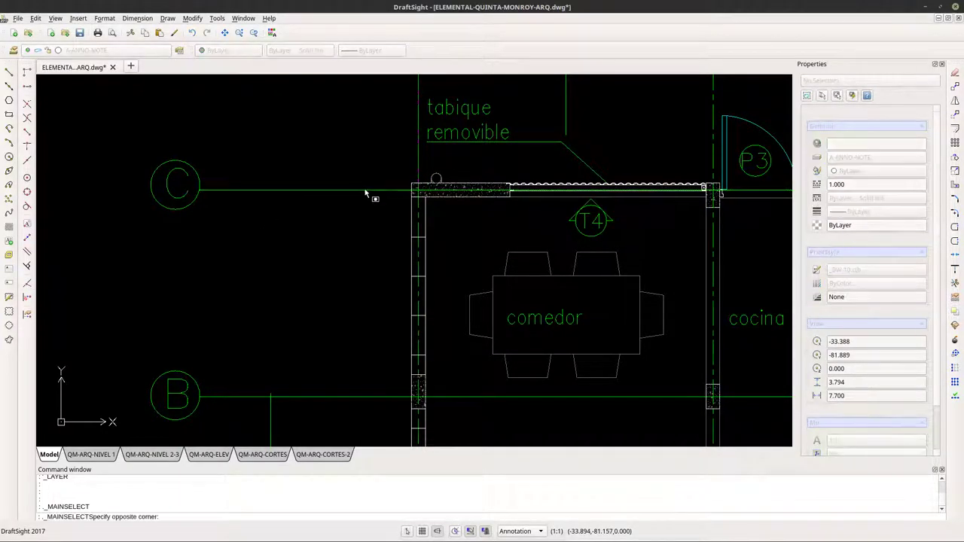
pyautogui.scroll(-3, 319, 234)
pyautogui.press('Escape')
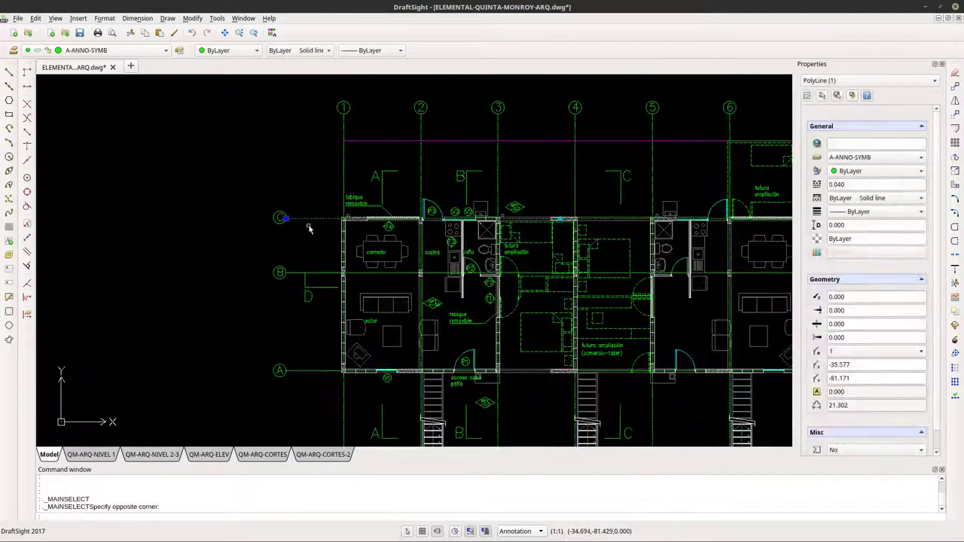
pyautogui.scroll(-3, 317, 213)
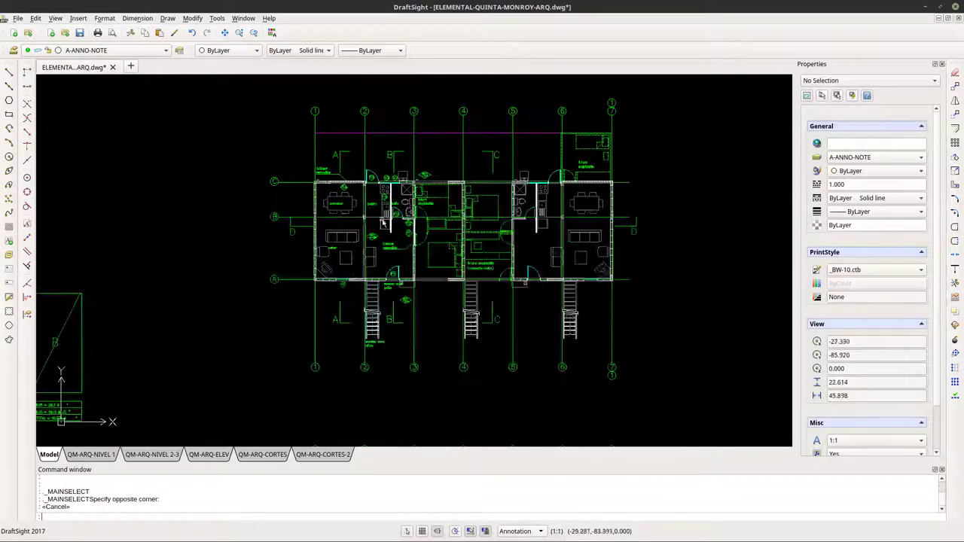
pyautogui.scroll(1, 561, 154)
pyautogui.scroll(-1, 369, 225)
pyautogui.scroll(2, 354, 219)
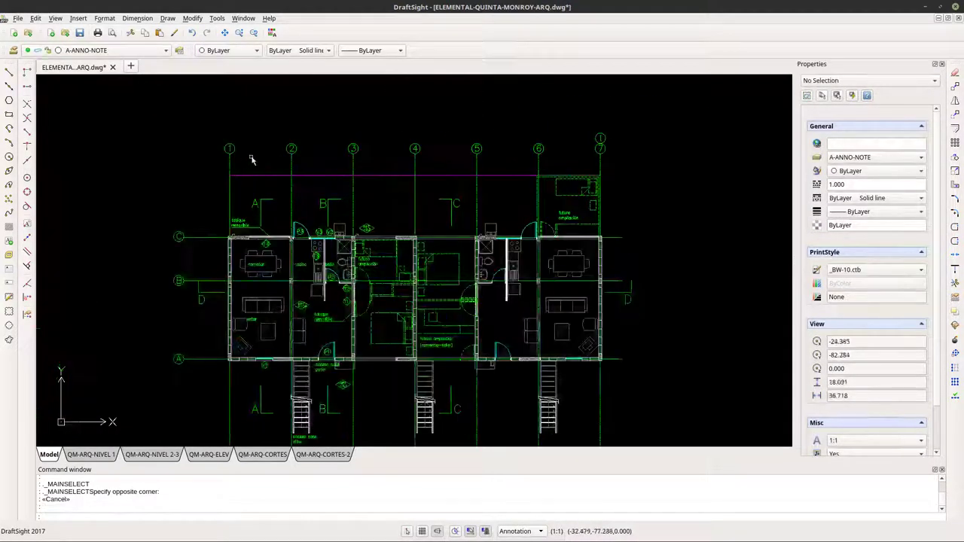
pyautogui.scroll(-1, 327, 185)
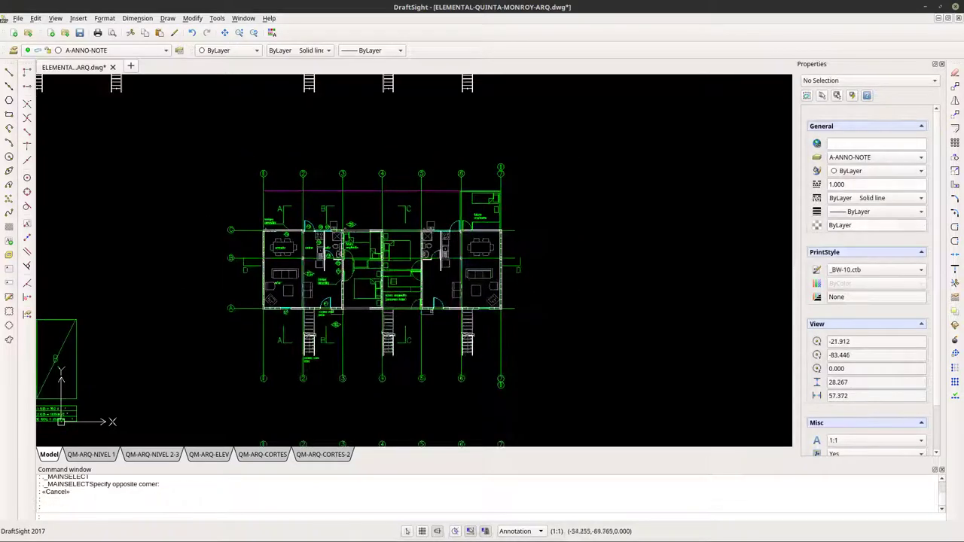
# Draw a vertical line along grid axis 1 from its top bubble to its bottom bubble.
pyautogui.click(9, 71)
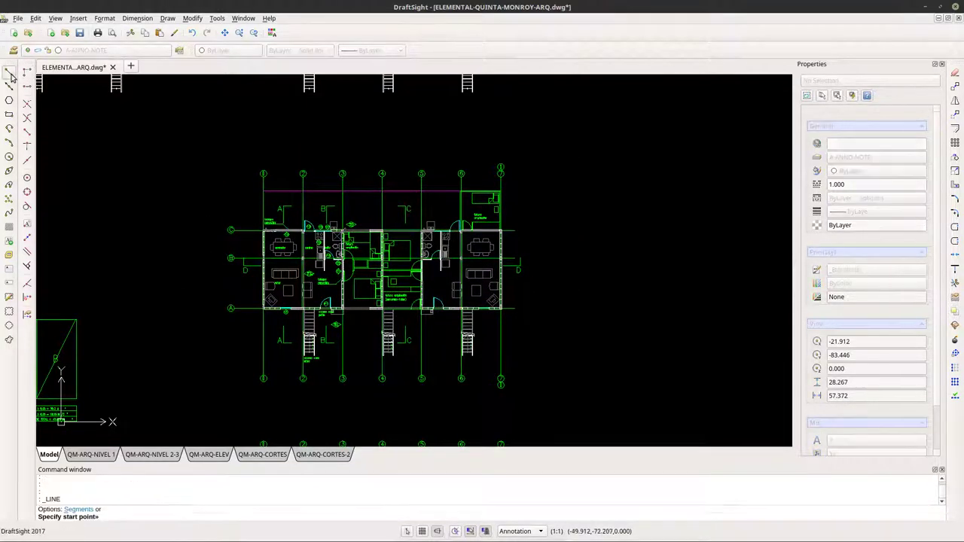
pyautogui.scroll(8, 269, 177)
pyautogui.click(240, 174)
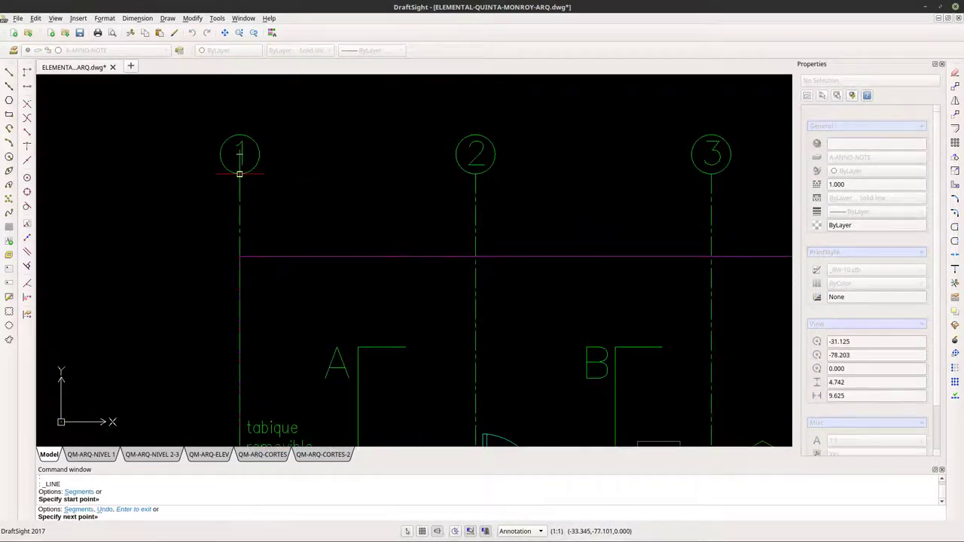
pyautogui.scroll(-7, 239, 226)
pyautogui.scroll(7, 218, 422)
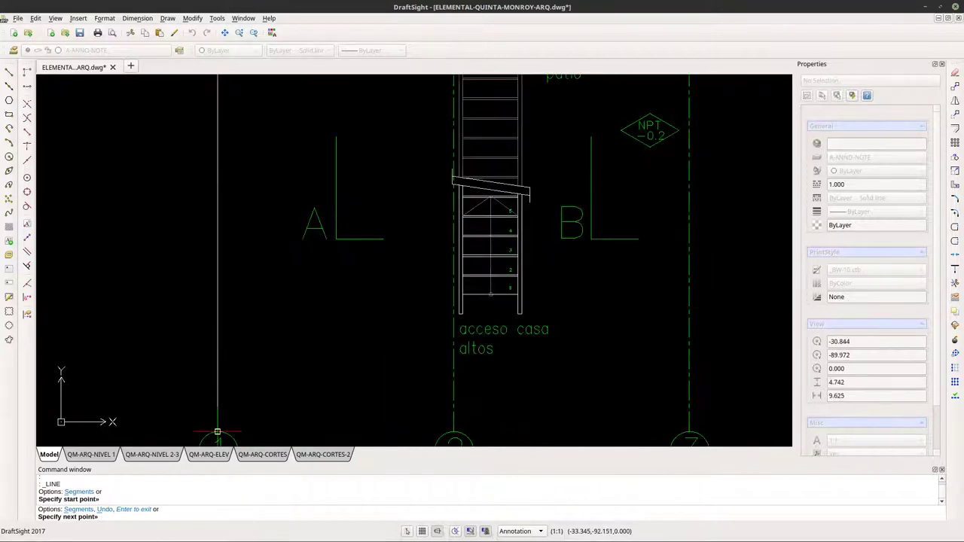
pyautogui.click(217, 433)
pyautogui.scroll(-6, 217, 432)
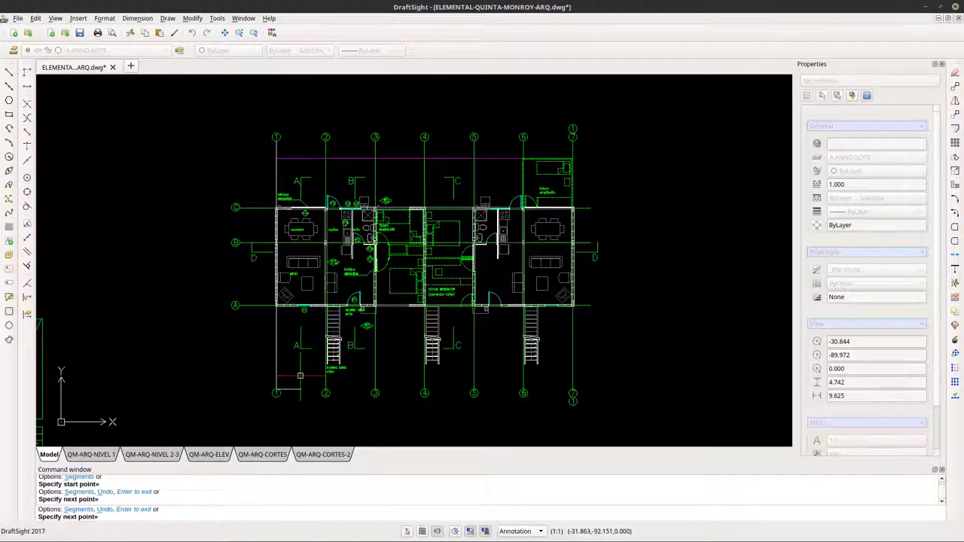
pyautogui.press('Return')
# Compare the properties of the new axis 1 line with those of grid line 2.
pyautogui.scroll(5, 273, 383)
pyautogui.scroll(-5, 278, 150)
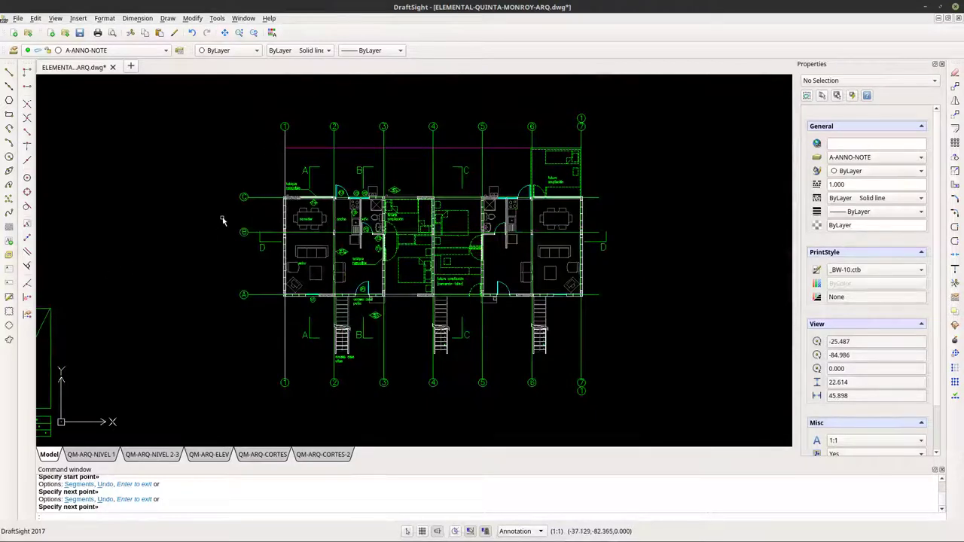
pyautogui.scroll(5, 279, 124)
pyautogui.click(277, 127)
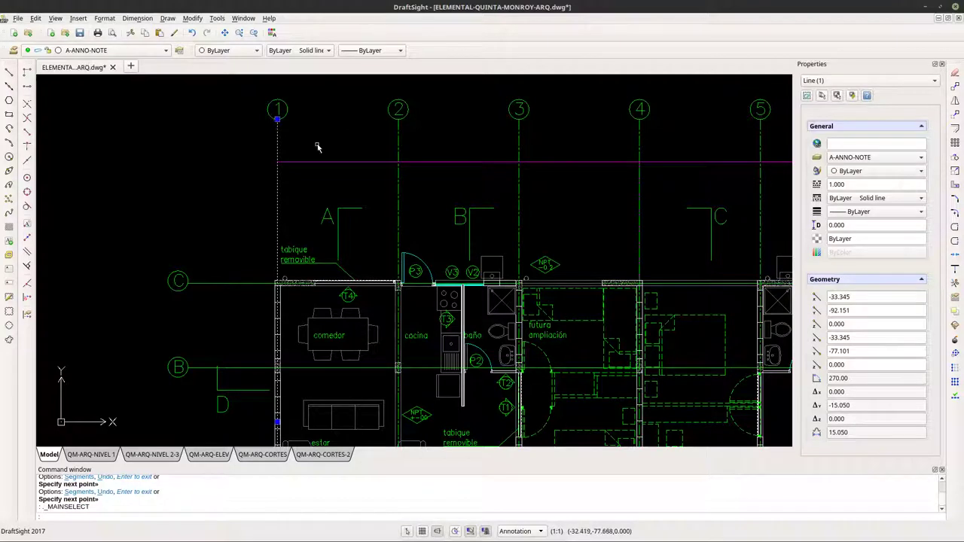
pyautogui.press('Escape')
pyautogui.press('Escape')
pyautogui.click(398, 140)
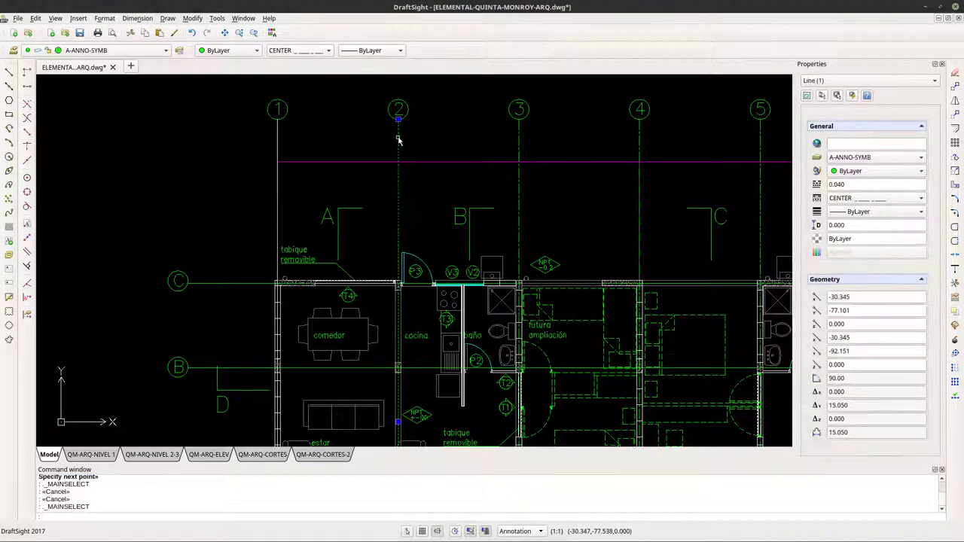
pyautogui.press('Escape')
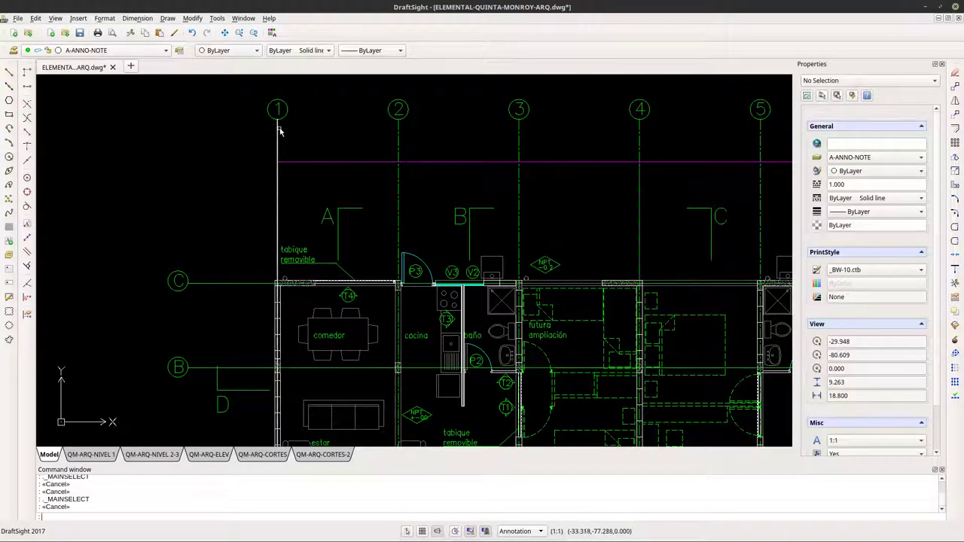
pyautogui.click(277, 134)
pyautogui.press('Escape')
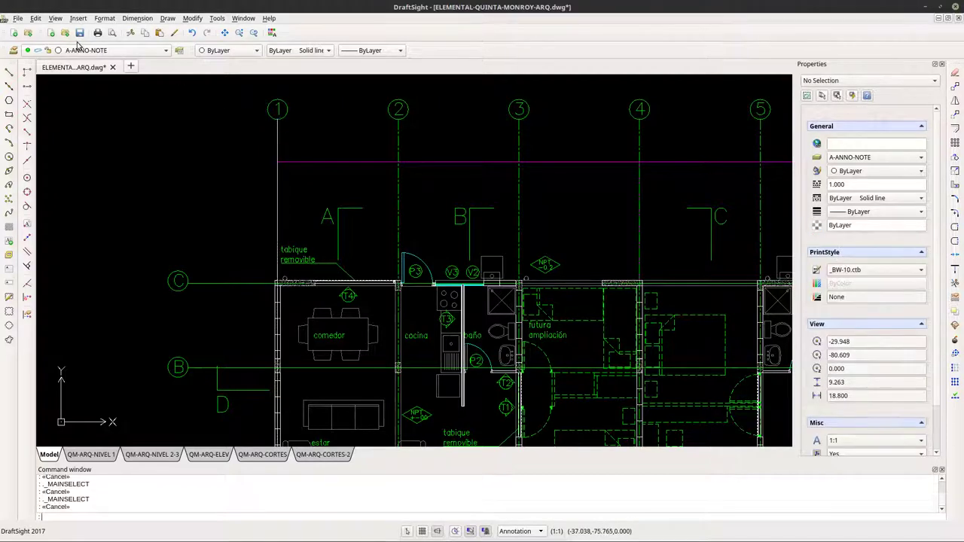
# Make freecad trace the current layer and delete the earlier axis 1 trace line.
pyautogui.click(84, 51)
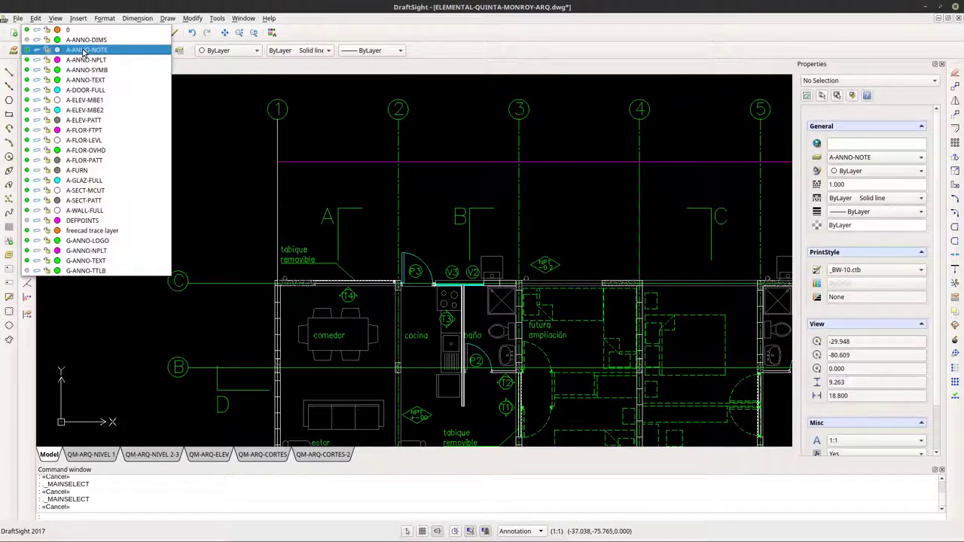
pyautogui.click(92, 230)
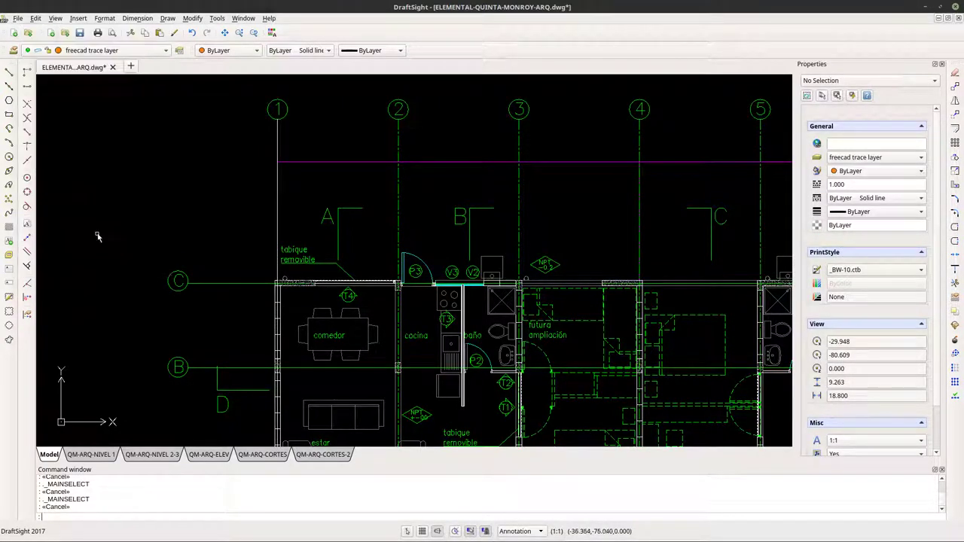
pyautogui.click(277, 131)
pyautogui.press('Delete')
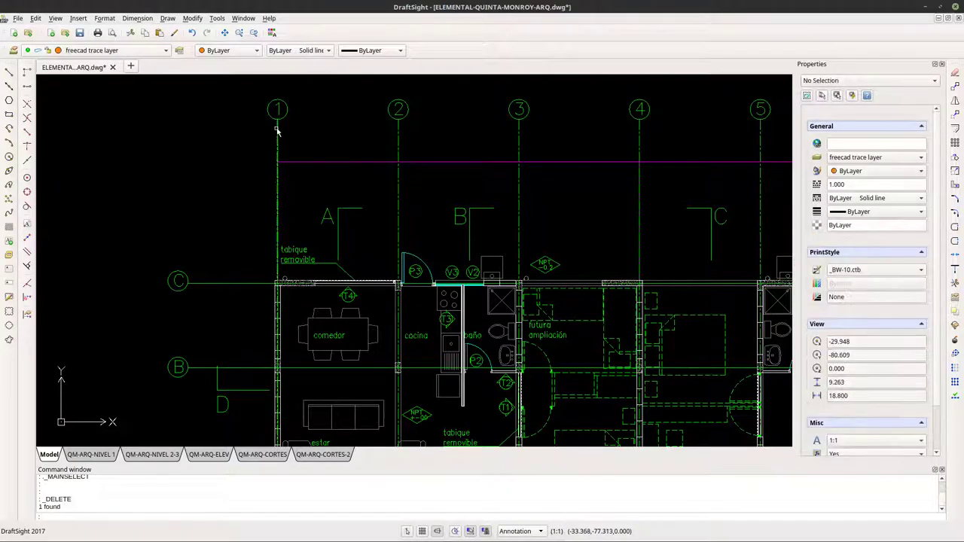
# Redraw a 15.050-unit vertical trace line from the top to the bottom of grid axis 1.
pyautogui.click(9, 72)
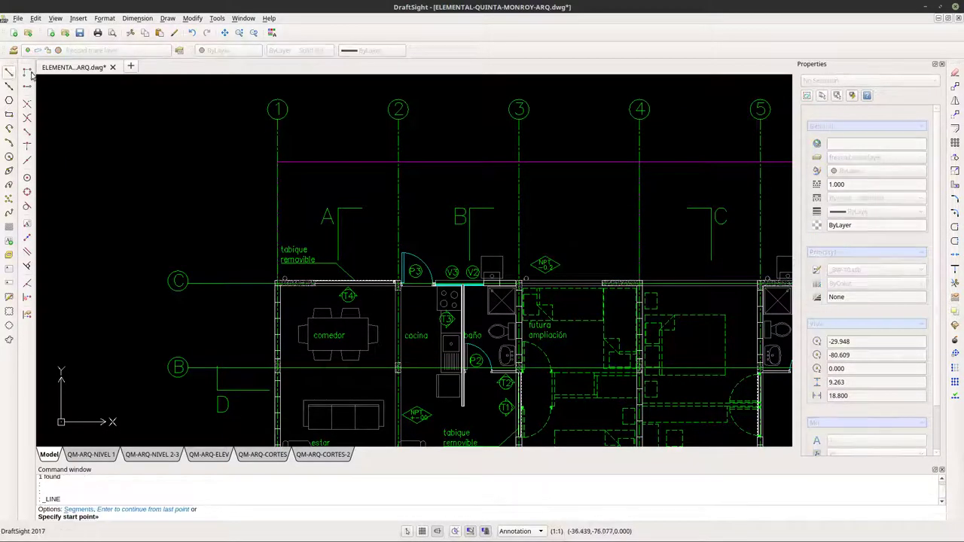
pyautogui.click(277, 118)
pyautogui.scroll(-5, 278, 119)
pyautogui.scroll(6, 283, 317)
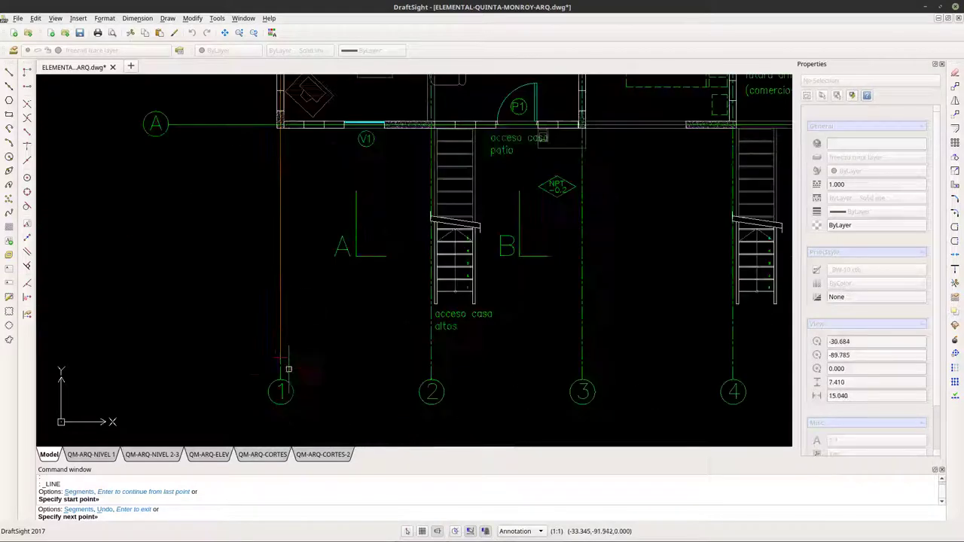
pyautogui.click(275, 374)
pyautogui.press('Escape')
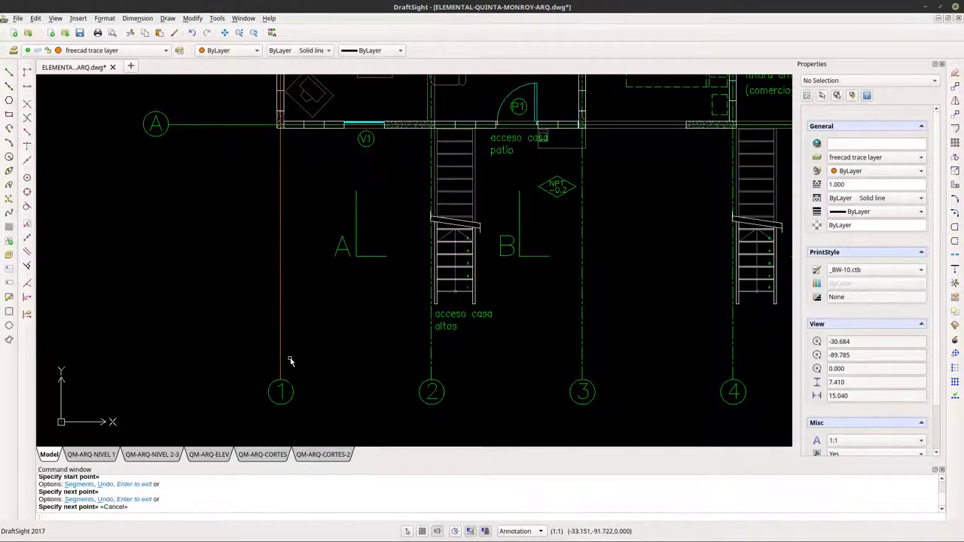
pyautogui.click(280, 348)
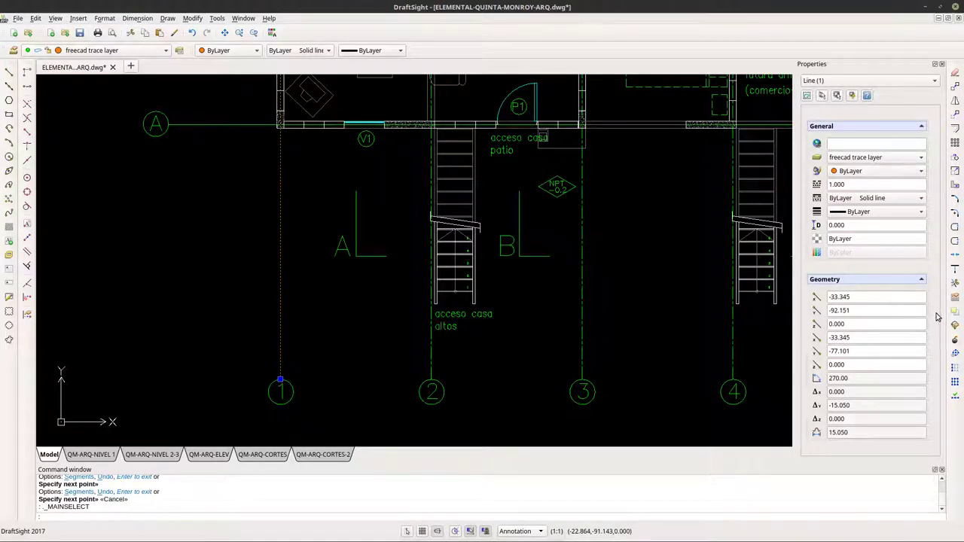
# Copy the axis 1 trace line from its bottom end onto grid axes 2 through 7.
pyautogui.click(954, 90)
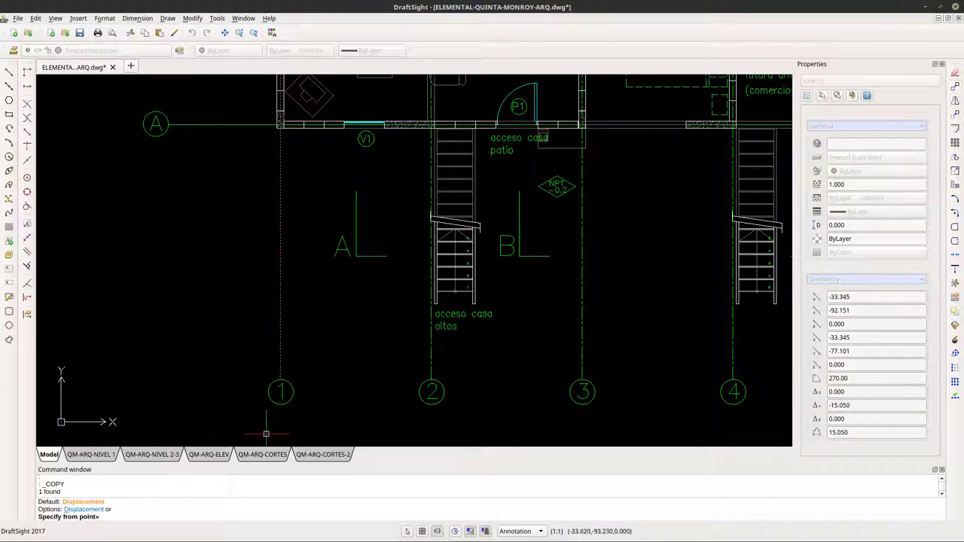
pyautogui.click(281, 381)
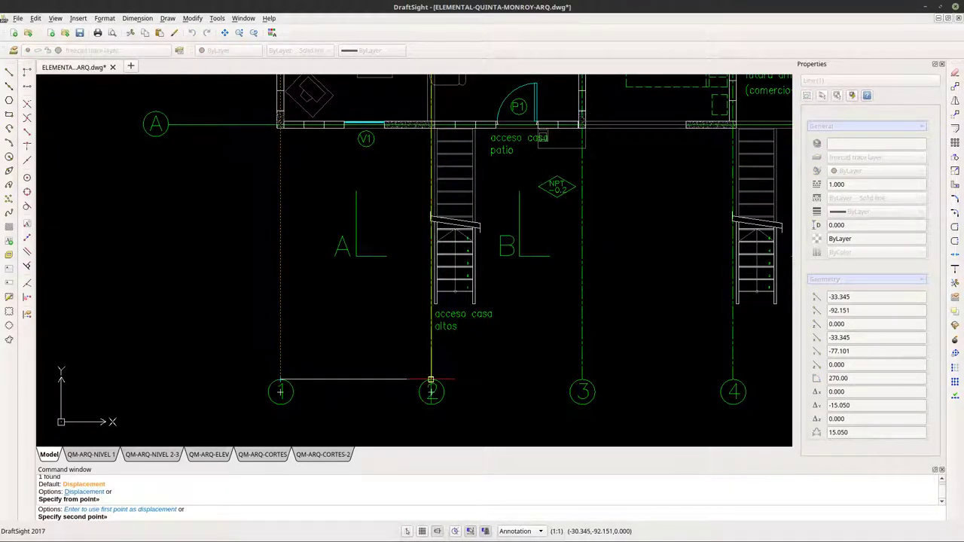
pyautogui.scroll(5, 431, 380)
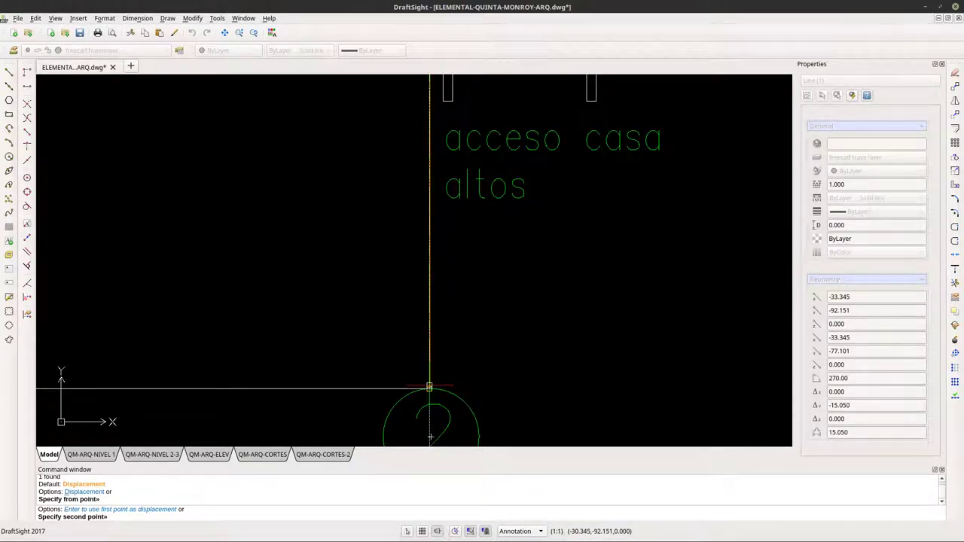
pyautogui.click(428, 387)
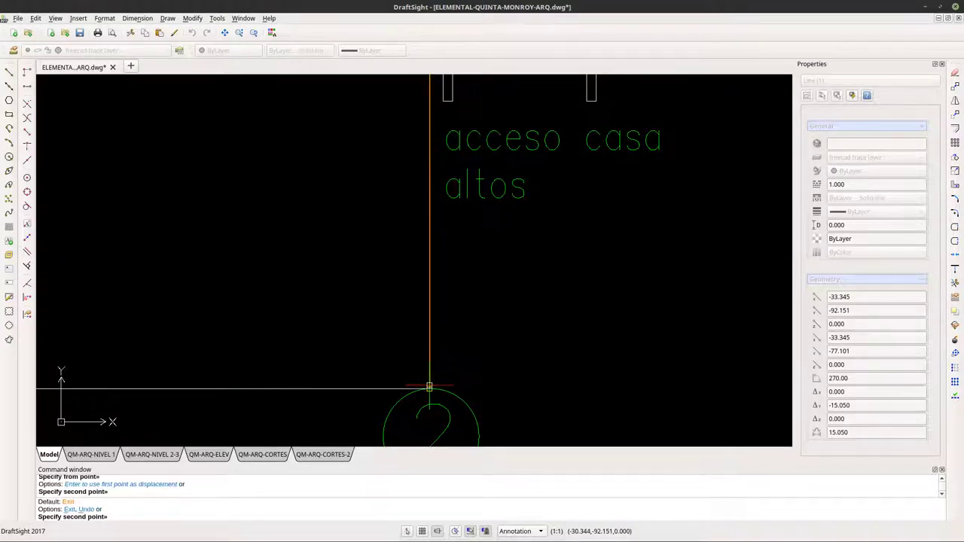
pyautogui.scroll(-4, 430, 411)
pyautogui.scroll(5, 670, 410)
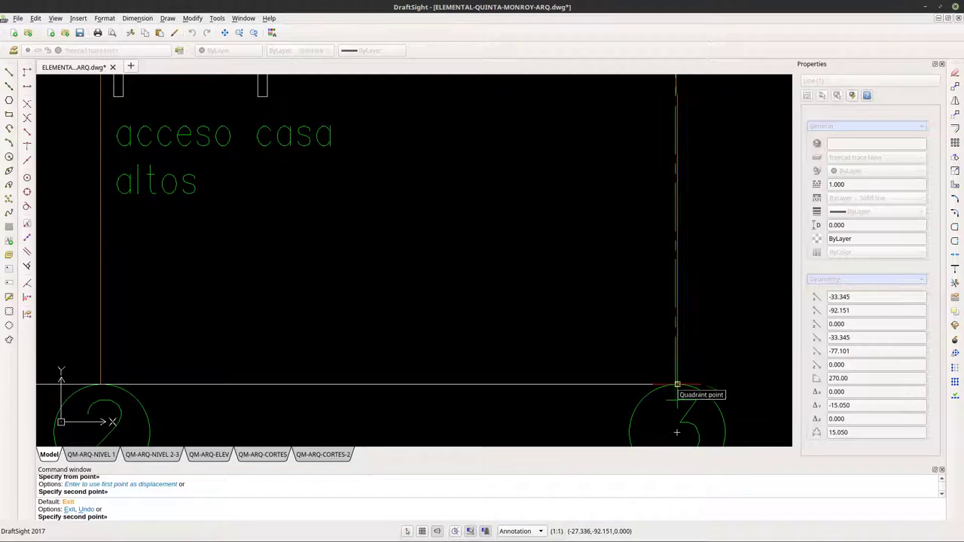
pyautogui.scroll(3, 726, 394)
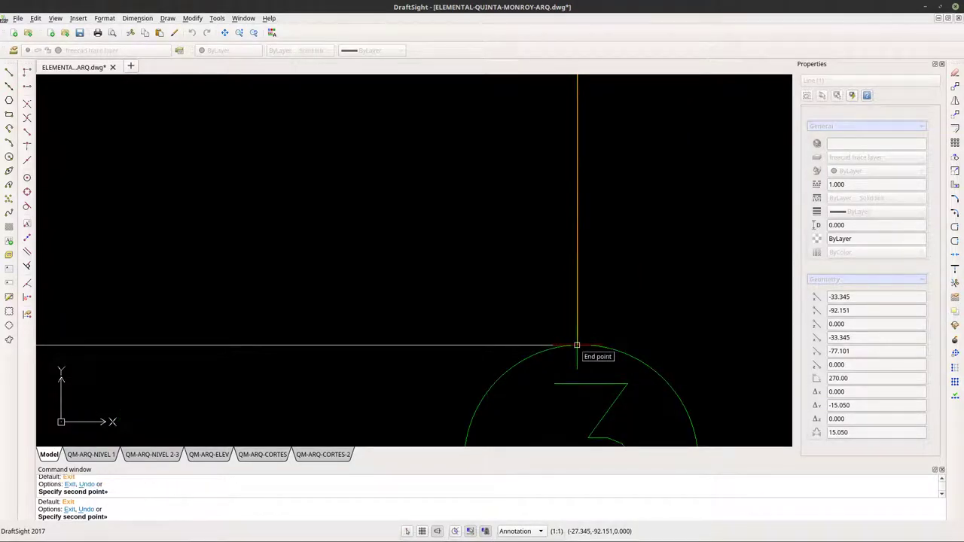
pyautogui.scroll(-4, 462, 377)
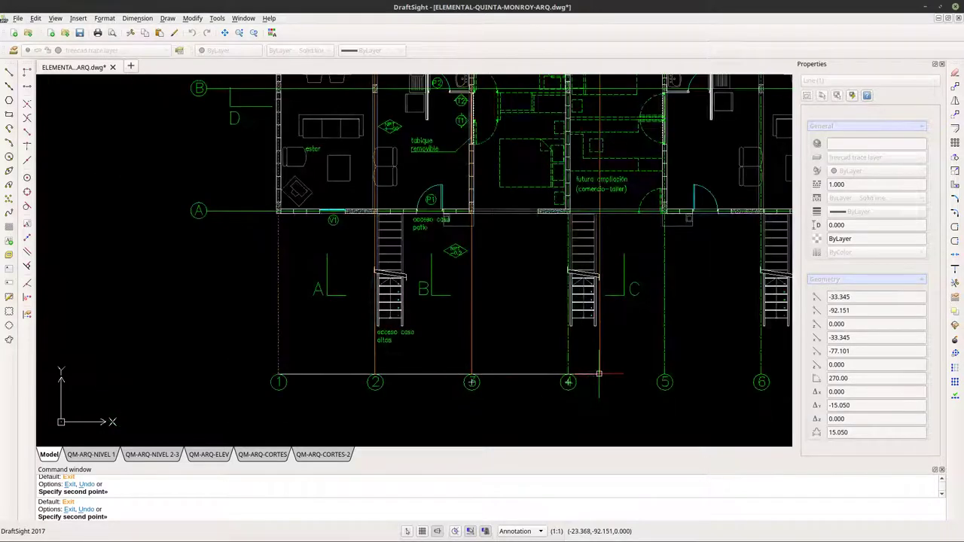
pyautogui.scroll(5, 577, 370)
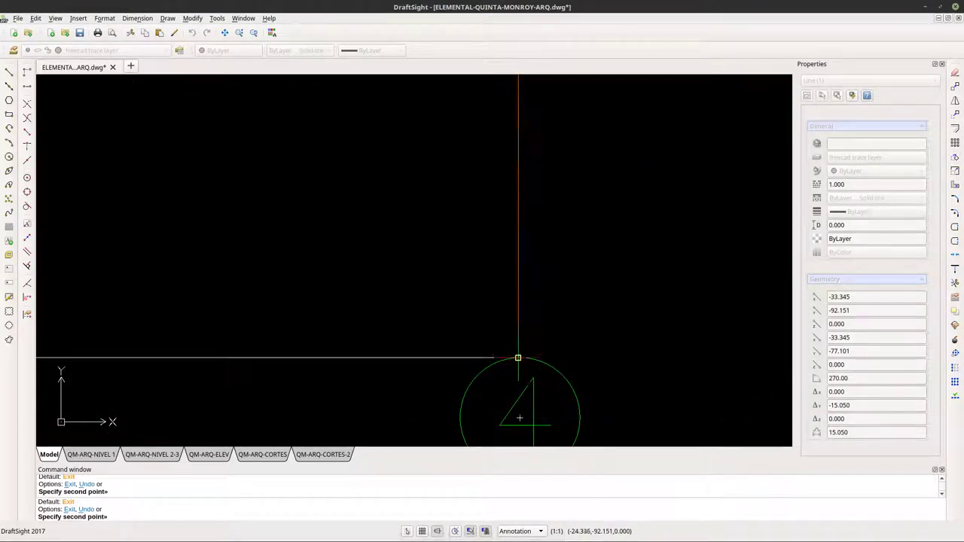
pyautogui.scroll(-3, 517, 355)
pyautogui.scroll(3, 609, 366)
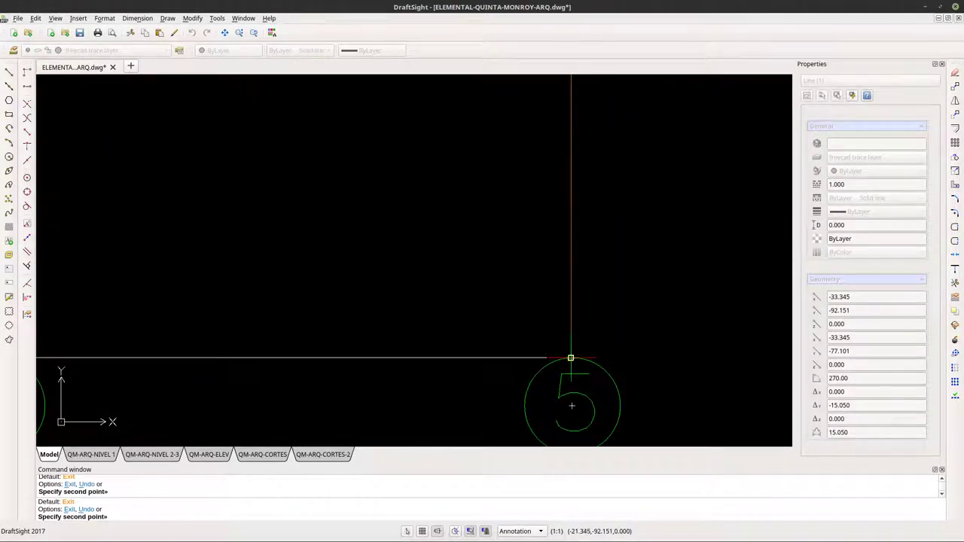
pyautogui.scroll(-3, 572, 407)
pyautogui.scroll(3, 544, 346)
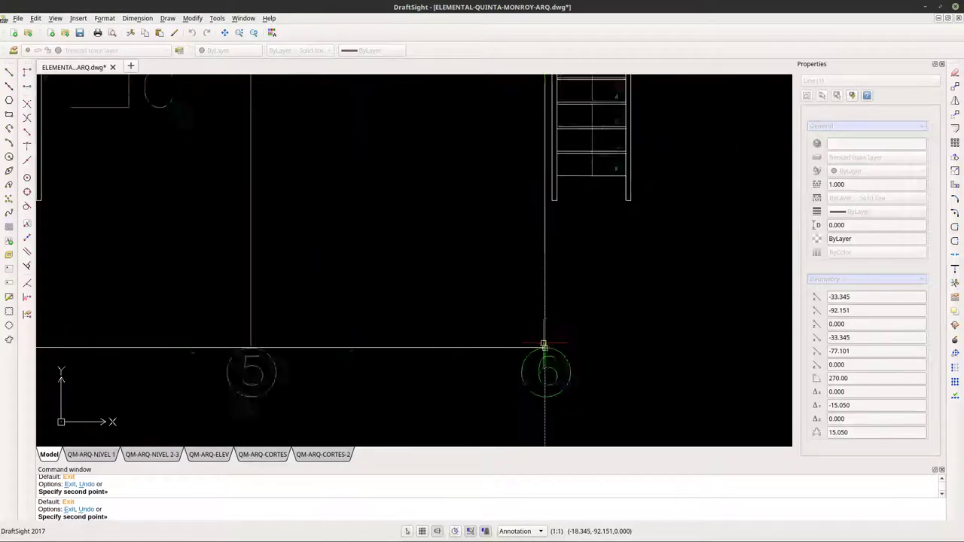
pyautogui.scroll(-4, 491, 348)
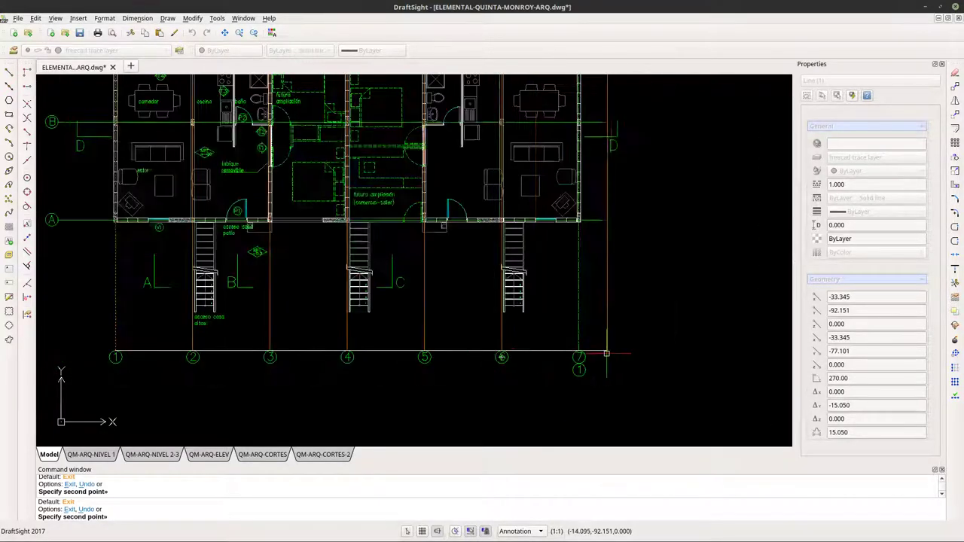
pyautogui.scroll(2, 579, 360)
pyautogui.scroll(2, 579, 360)
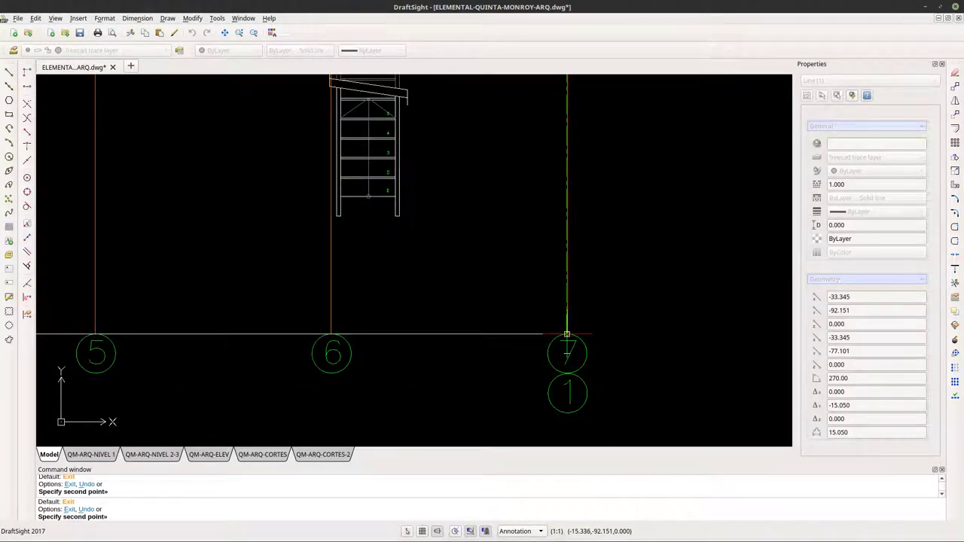
pyautogui.scroll(4, 567, 334)
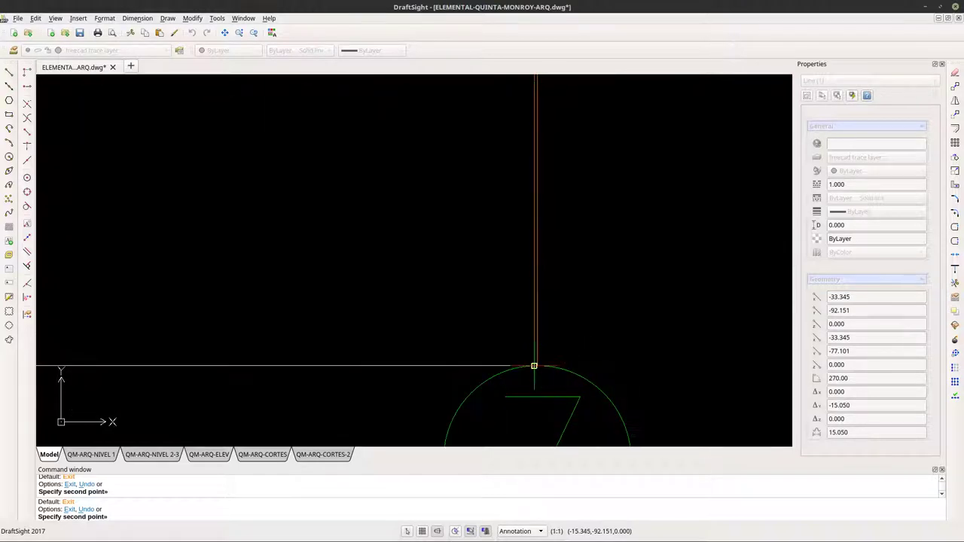
# End the copy command and delete the duplicate vertical line at axis 7.
pyautogui.press('Escape')
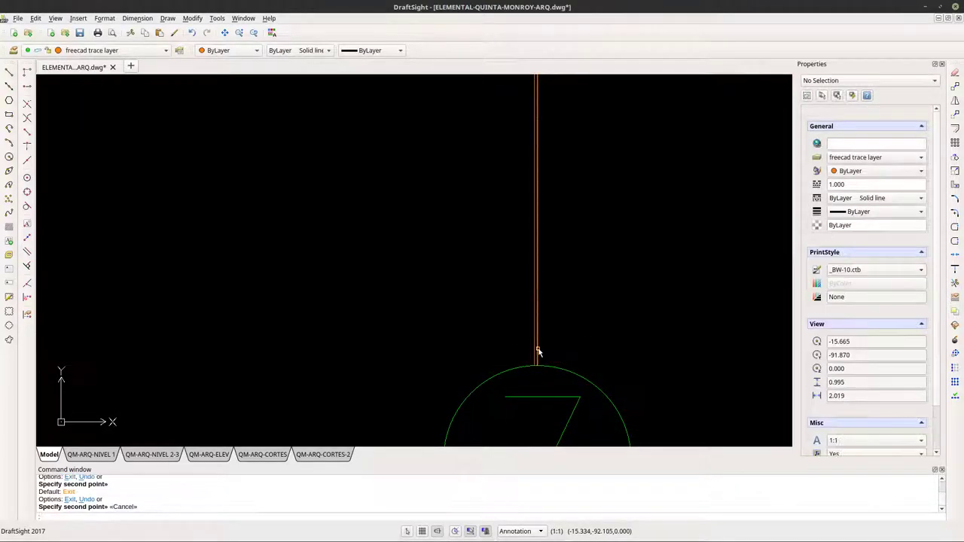
pyautogui.click(538, 352)
pyautogui.press('Delete')
pyautogui.scroll(-8, 538, 352)
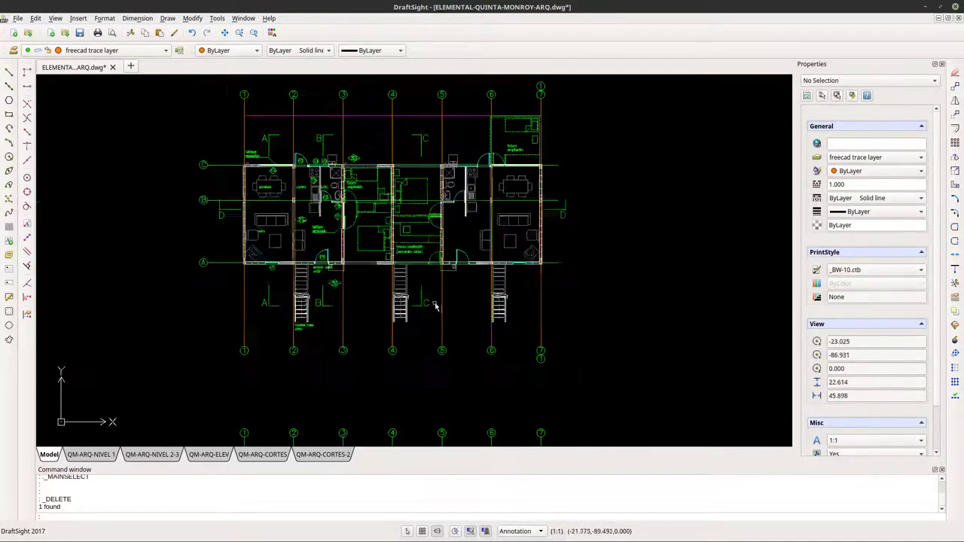
pyautogui.scroll(3, 163, 208)
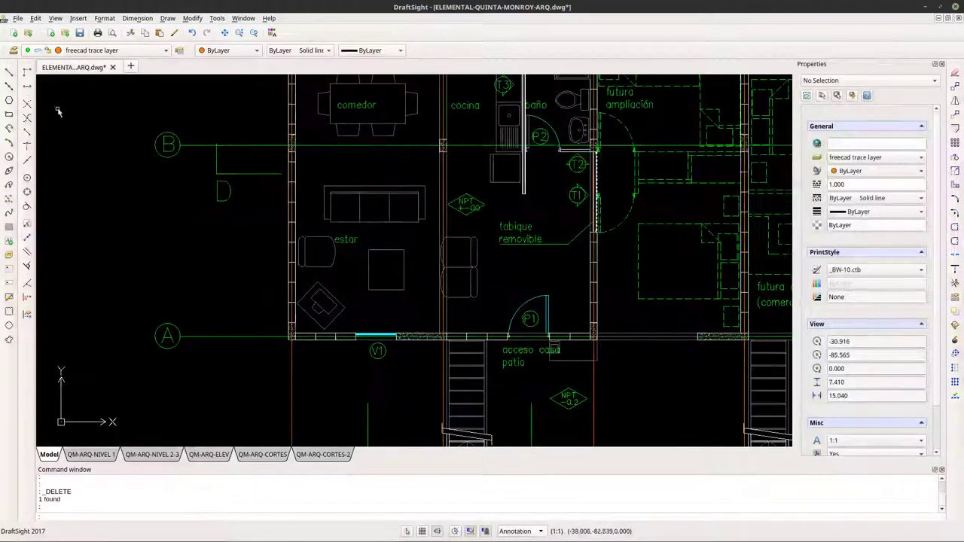
# Draw a 21.297-unit horizontal trace line along grid A from bubble A's edge past the plan.
pyautogui.click(9, 71)
pyautogui.scroll(2, 171, 330)
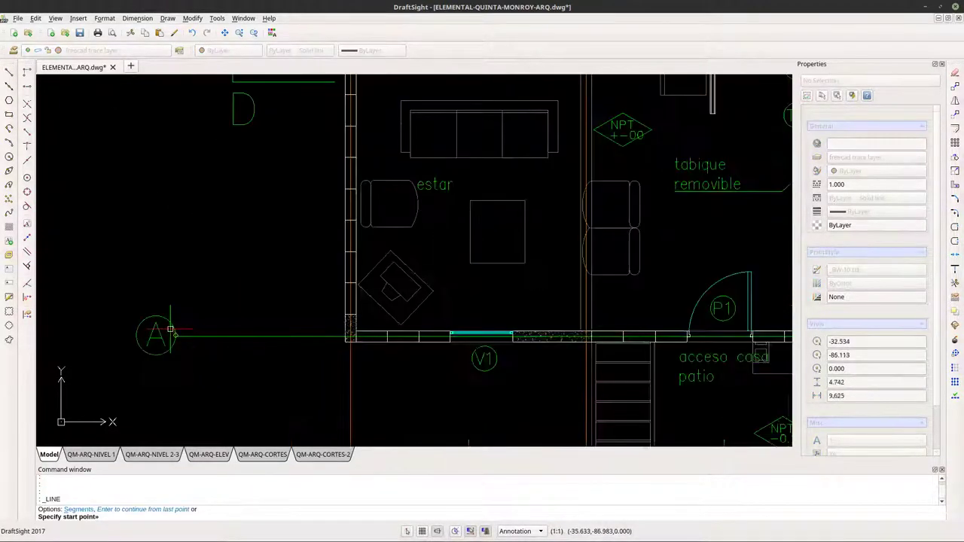
pyautogui.scroll(4, 178, 337)
pyautogui.click(166, 325)
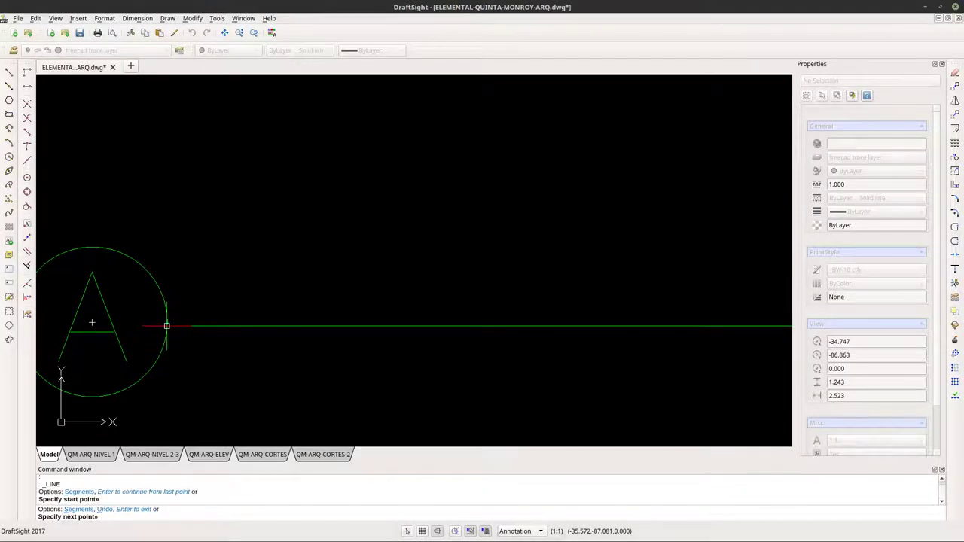
pyautogui.scroll(-6, 400, 295)
pyautogui.scroll(1, 401, 295)
pyautogui.scroll(4, 401, 295)
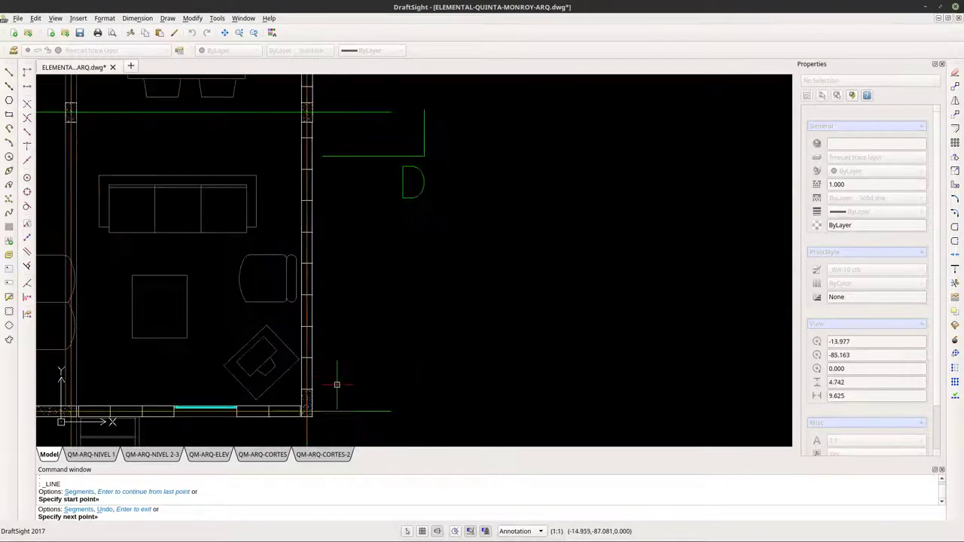
pyautogui.click(388, 410)
pyautogui.press('Escape')
pyautogui.scroll(-4, 424, 388)
pyautogui.scroll(3, 424, 388)
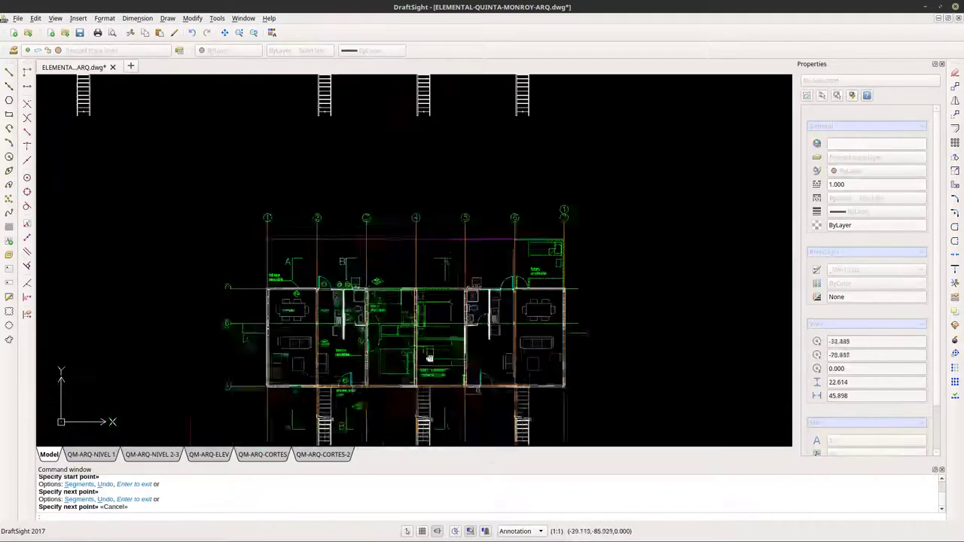
pyautogui.click(422, 384)
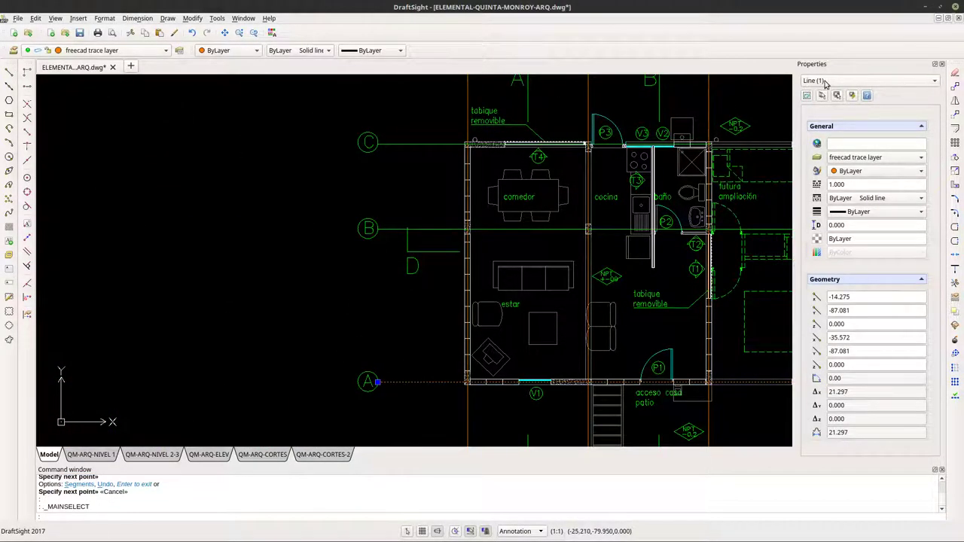
# Copy the grid A line from bubble A's edge onto grid line B.
pyautogui.click(955, 89)
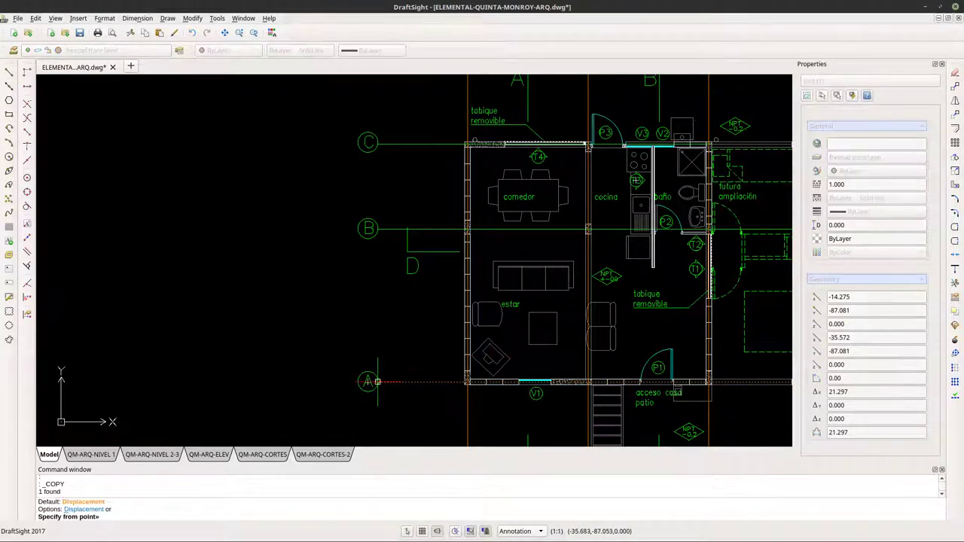
pyautogui.scroll(10, 378, 382)
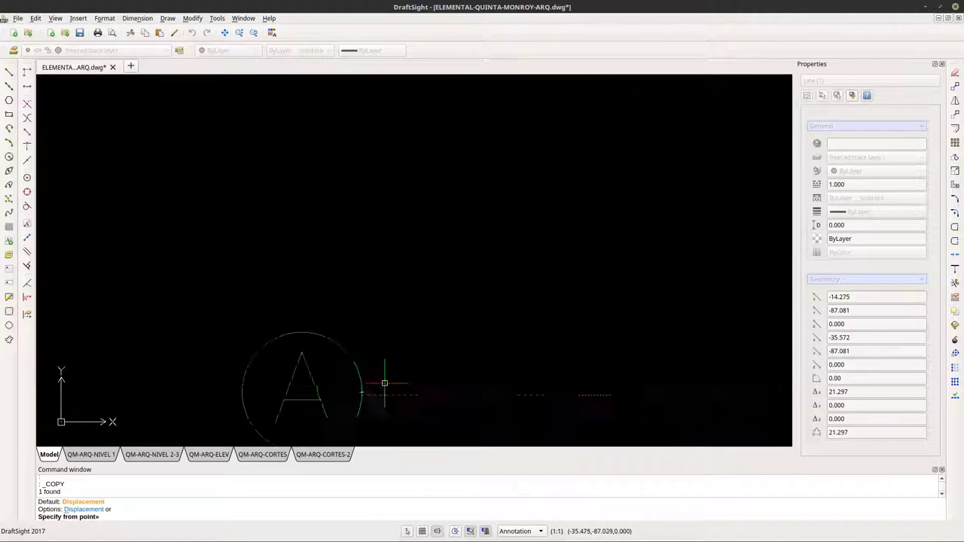
pyautogui.scroll(5, 349, 396)
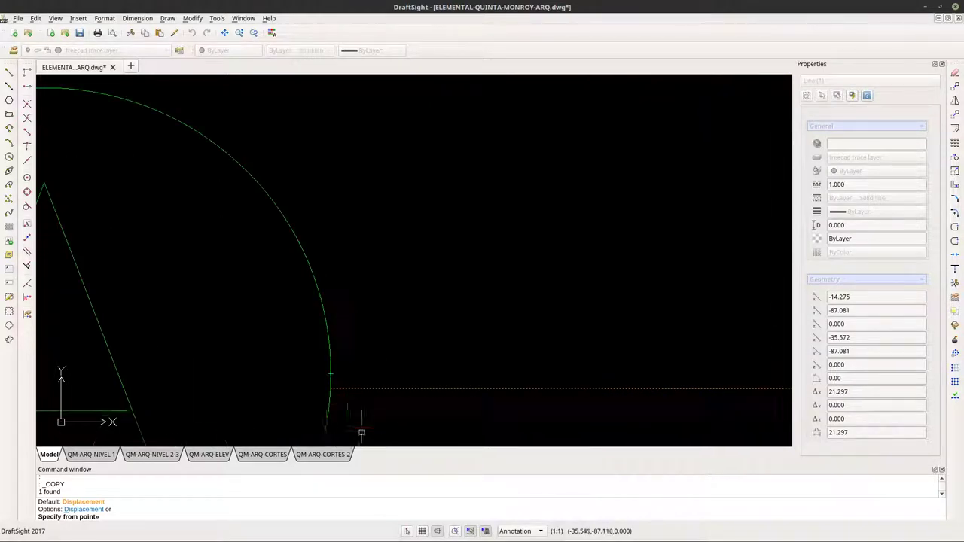
pyautogui.click(330, 389)
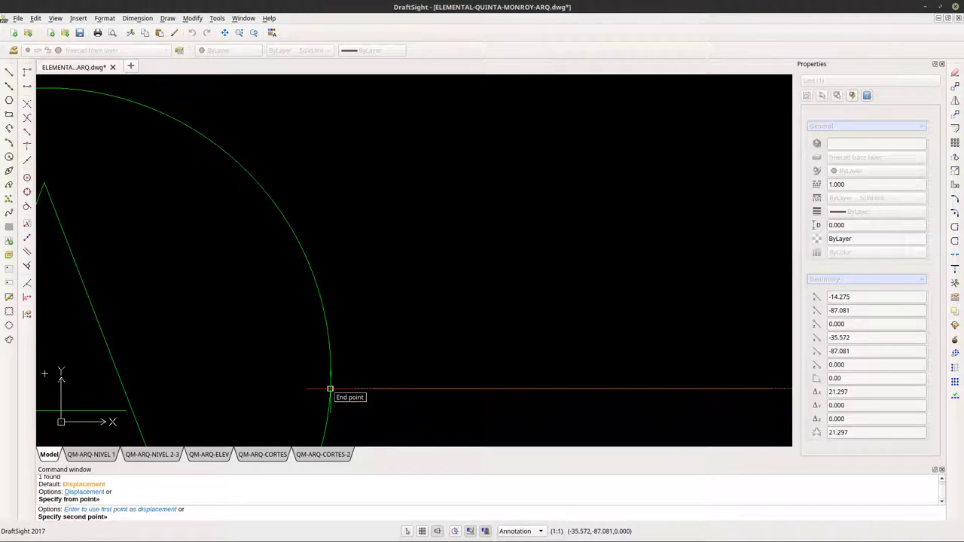
pyautogui.scroll(-5, 332, 389)
pyautogui.moveTo(387, 79); pyautogui.dragTo(366, 276, button='middle')
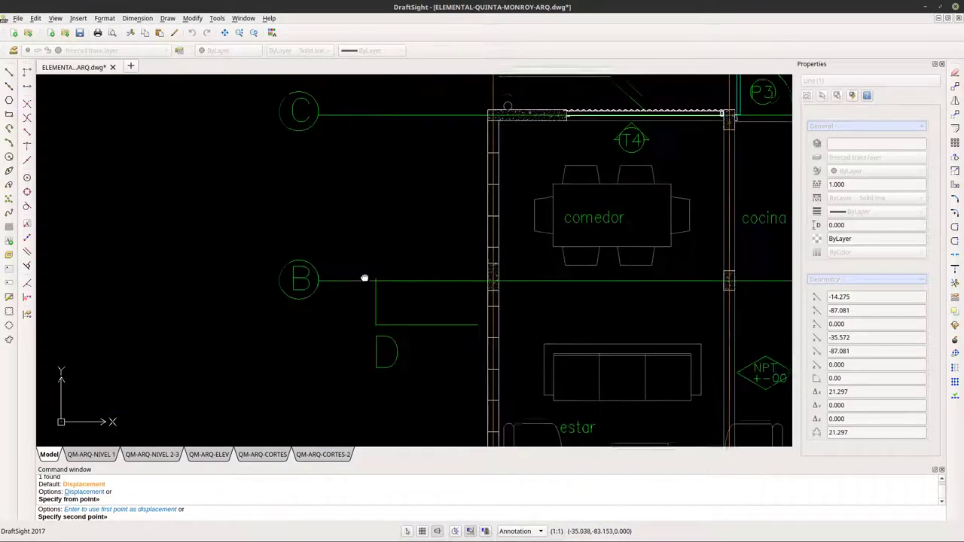
pyautogui.scroll(9, 367, 277)
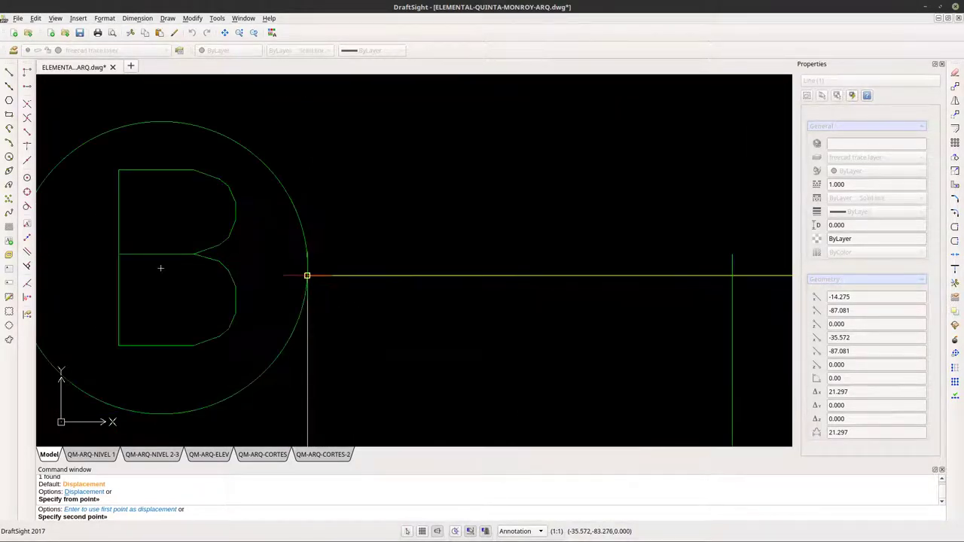
pyautogui.click(307, 277)
# Place another copy of the horizontal line on grid line C and end copying.
pyautogui.scroll(-8, 353, 396)
pyautogui.scroll(5, 343, 376)
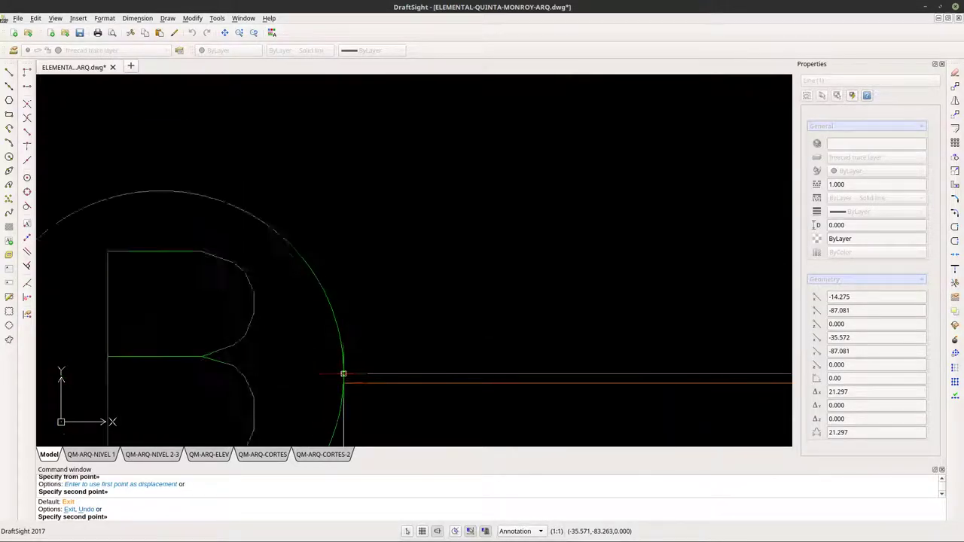
pyautogui.scroll(-8, 340, 372)
pyautogui.scroll(8, 346, 179)
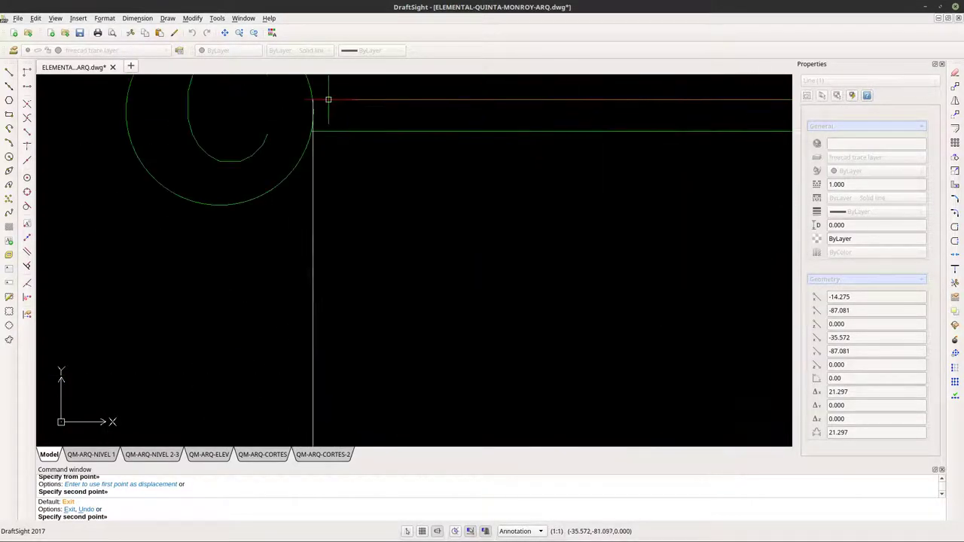
pyautogui.scroll(4, 308, 129)
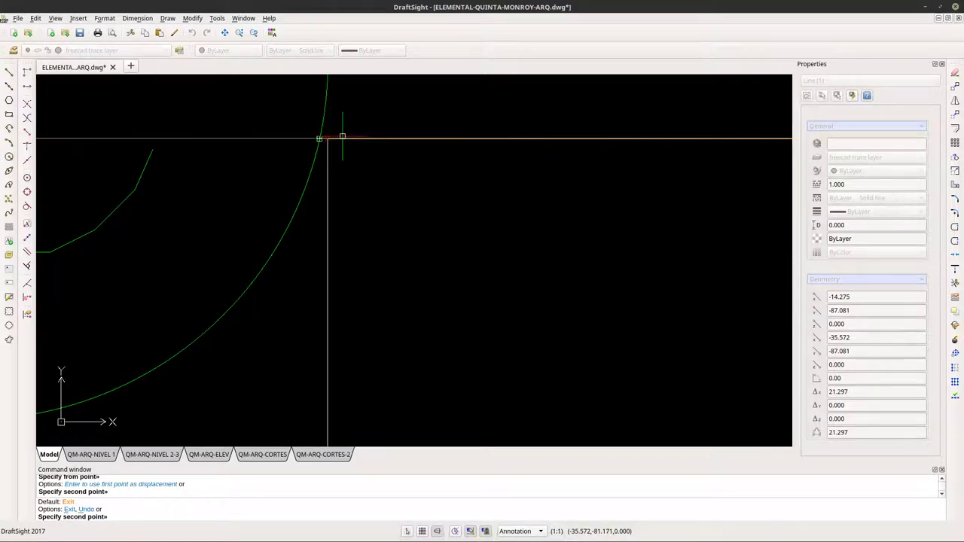
pyautogui.click(326, 138)
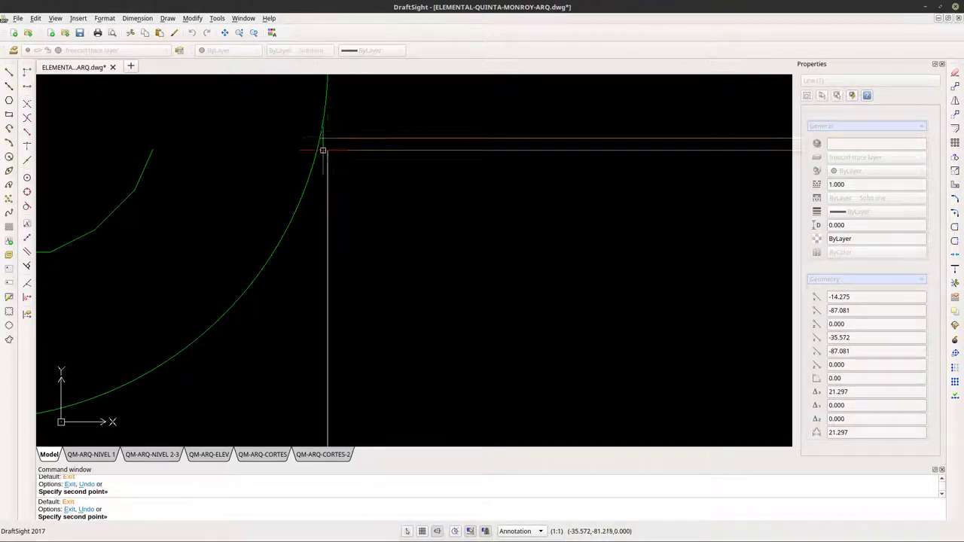
pyautogui.scroll(-5, 309, 270)
pyautogui.scroll(-4, 309, 270)
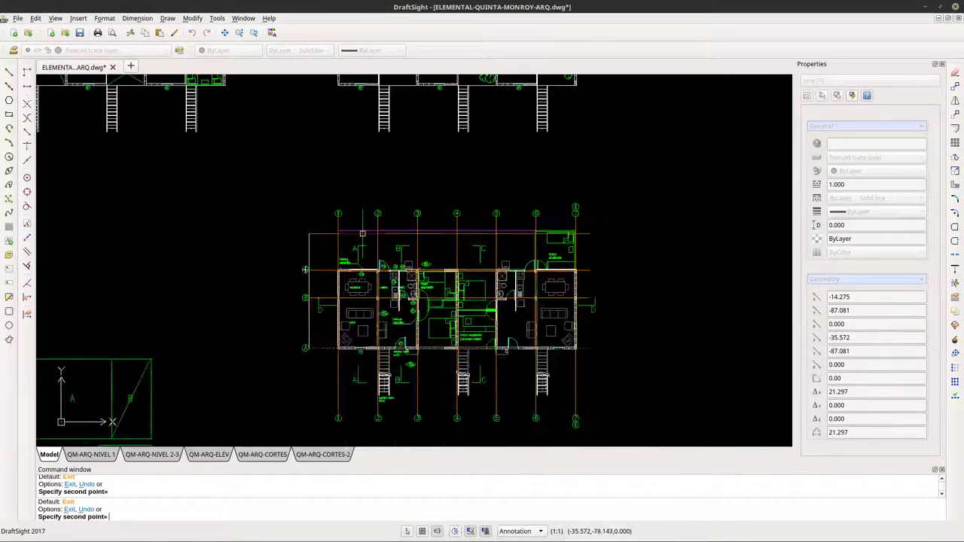
pyautogui.press('Escape')
pyautogui.press('Escape')
pyautogui.scroll(2, 317, 285)
pyautogui.moveTo(317, 285); pyautogui.dragTo(187, 350, button='middle')
pyautogui.scroll(7, 595, 168)
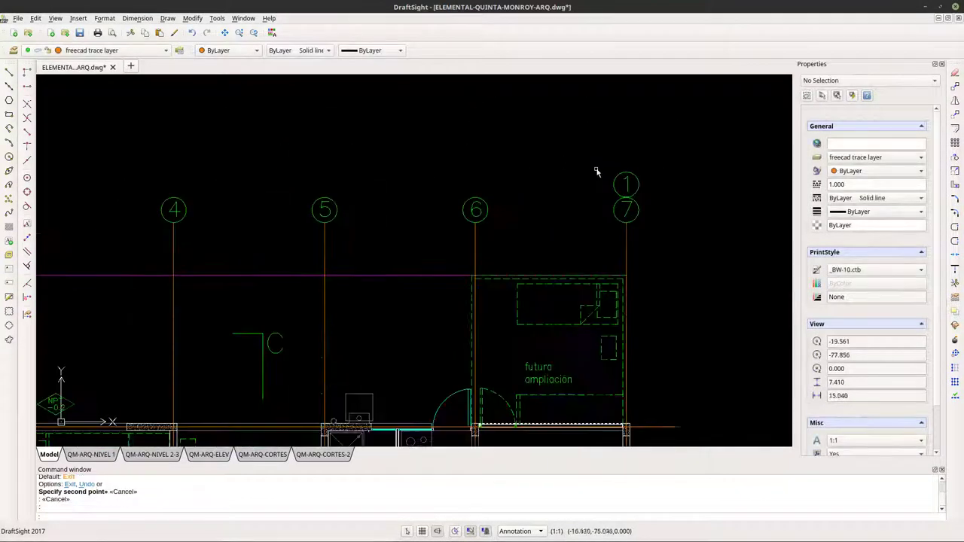
pyautogui.scroll(-7, 630, 203)
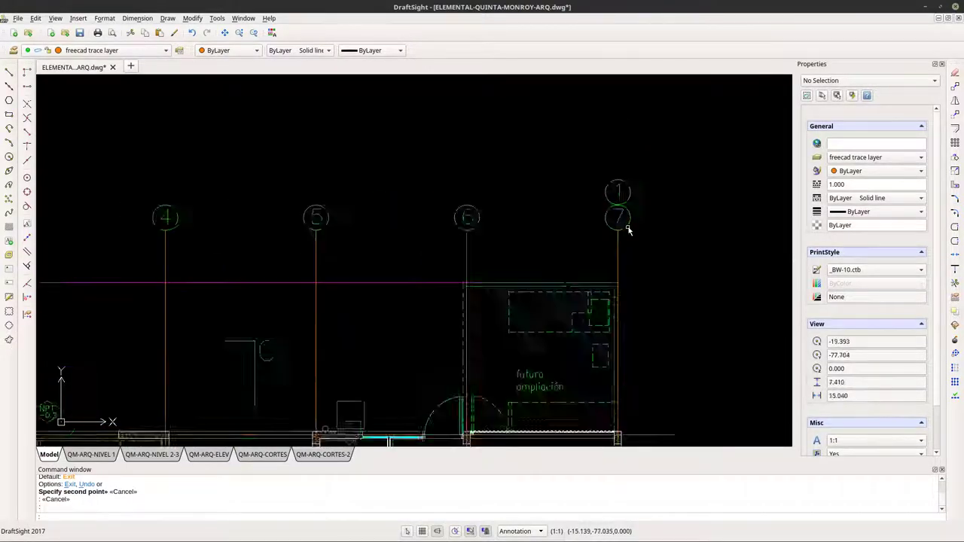
pyautogui.scroll(3, 635, 415)
pyautogui.scroll(-4, 635, 415)
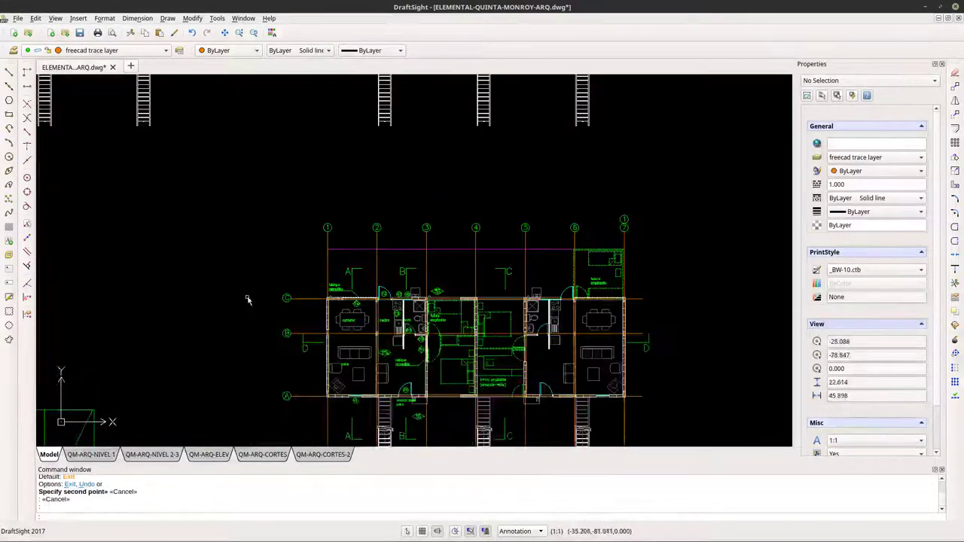
pyautogui.moveTo(341, 248); pyautogui.dragTo(324, 177, button='middle')
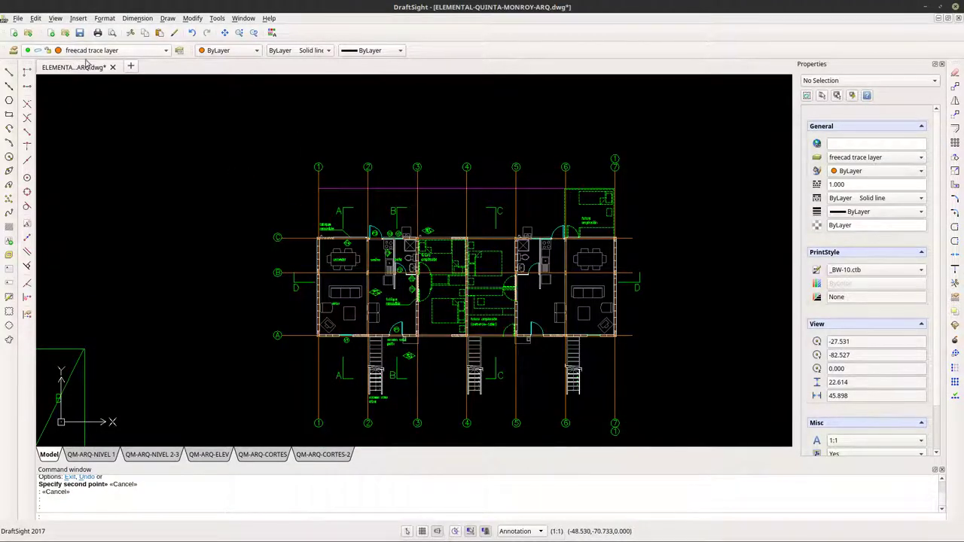
pyautogui.click(318, 211)
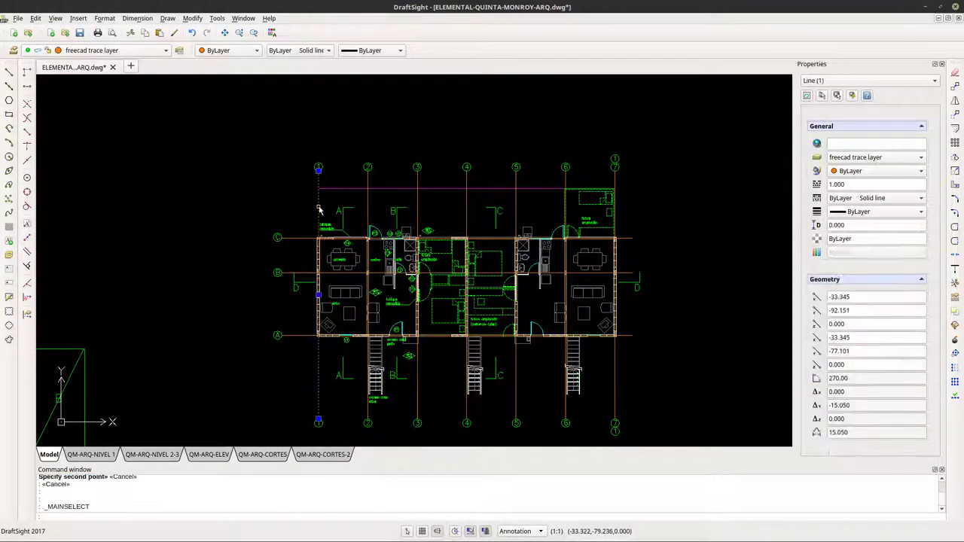
pyautogui.rightClick(219, 185)
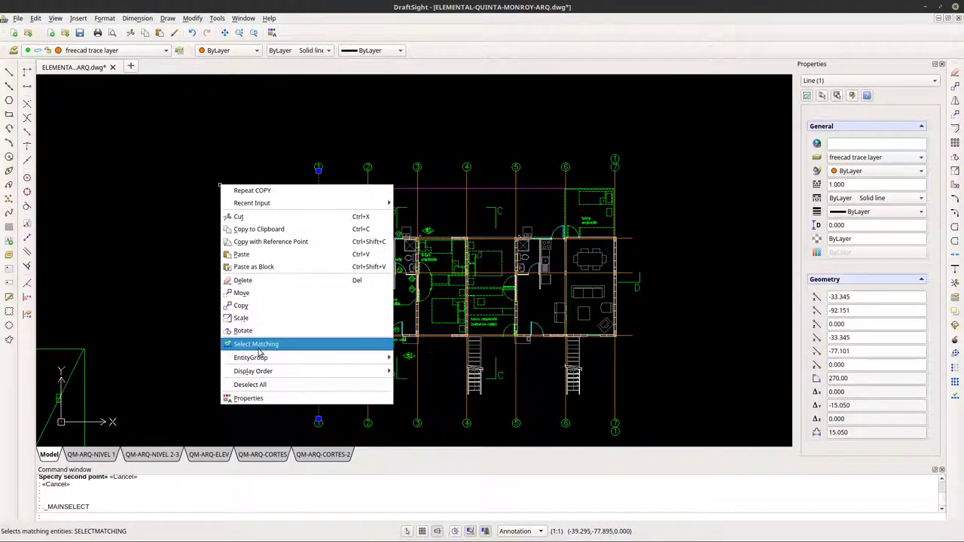
pyautogui.click(259, 399)
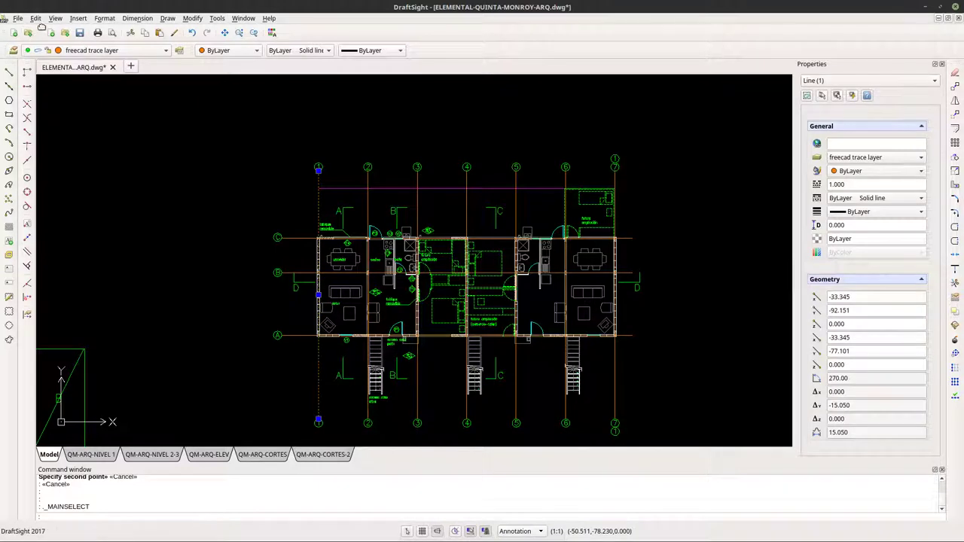
pyautogui.click(107, 18)
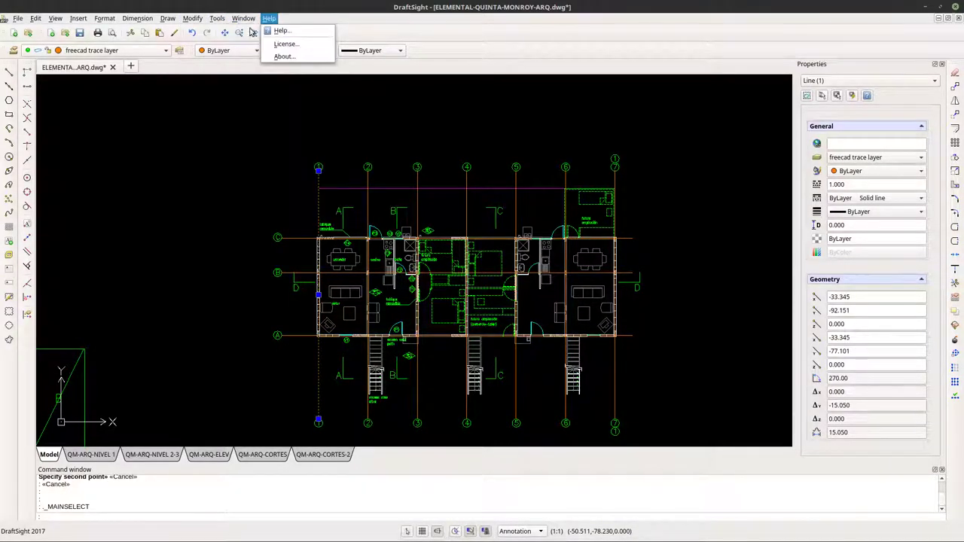
pyautogui.click(11, 49)
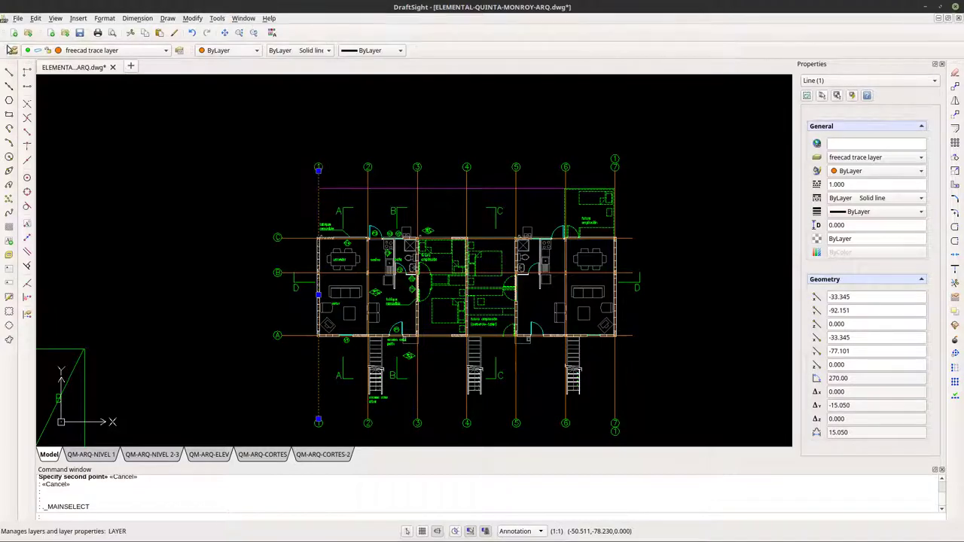
pyautogui.click(13, 51)
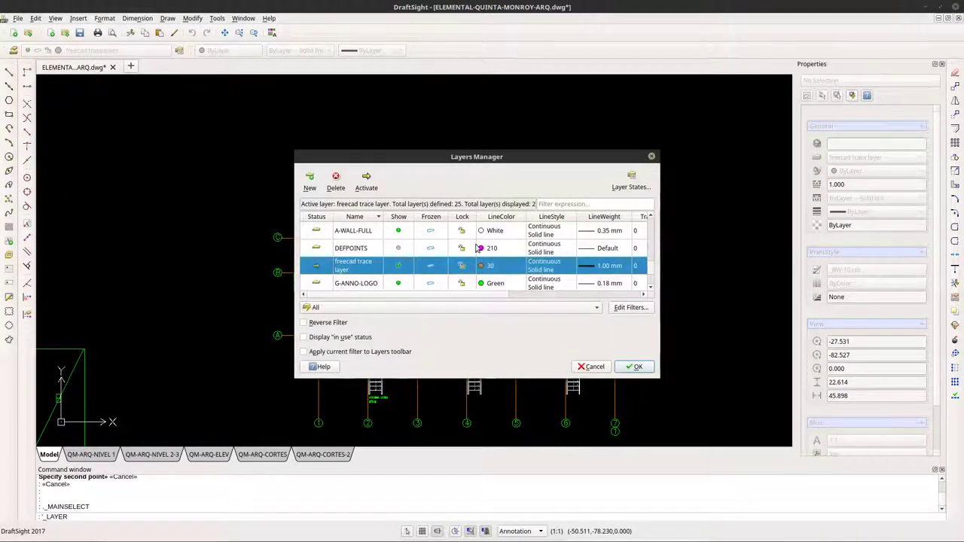
pyautogui.click(652, 156)
# Select the trace lines on grid axes 1–7 and A–C one by one.
pyautogui.scroll(3, 323, 208)
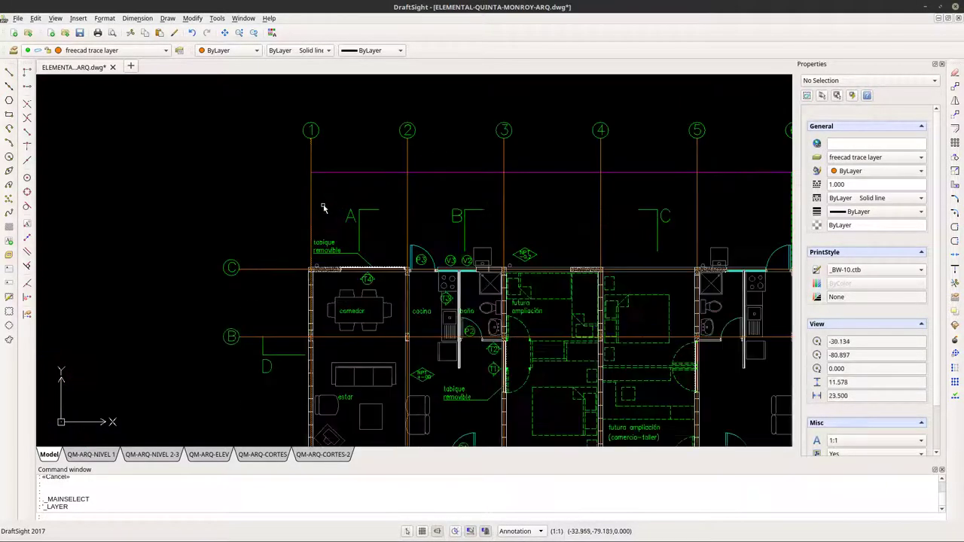
pyautogui.click(312, 204)
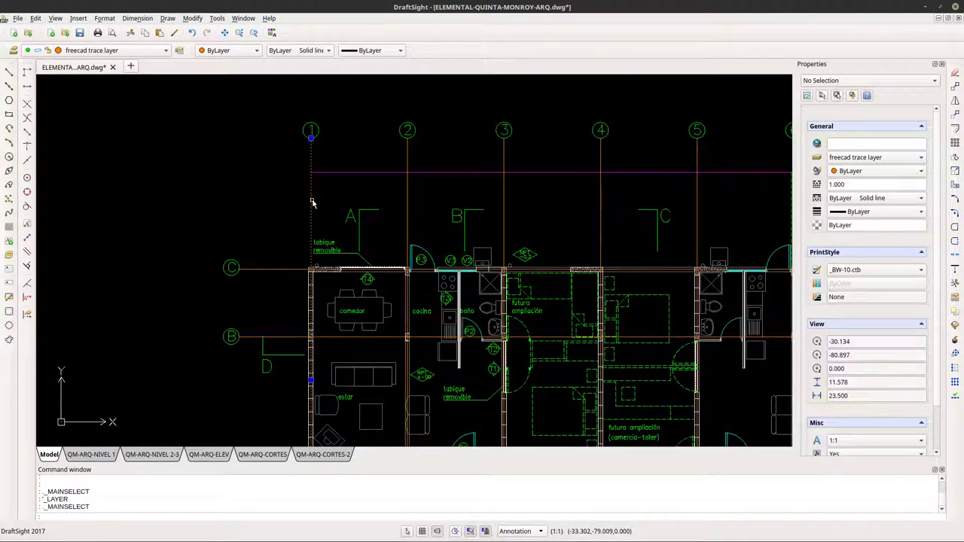
pyautogui.click(407, 184)
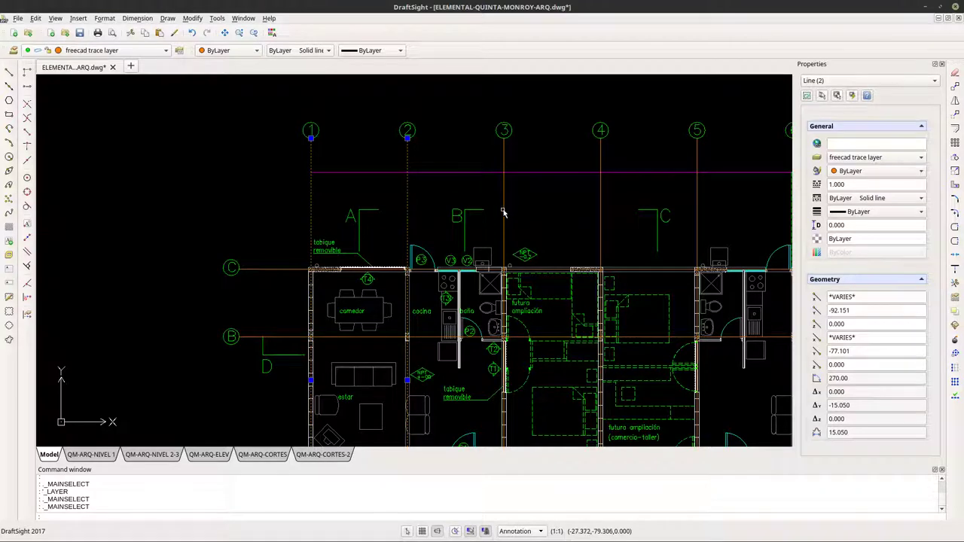
pyautogui.click(504, 213)
pyautogui.click(600, 212)
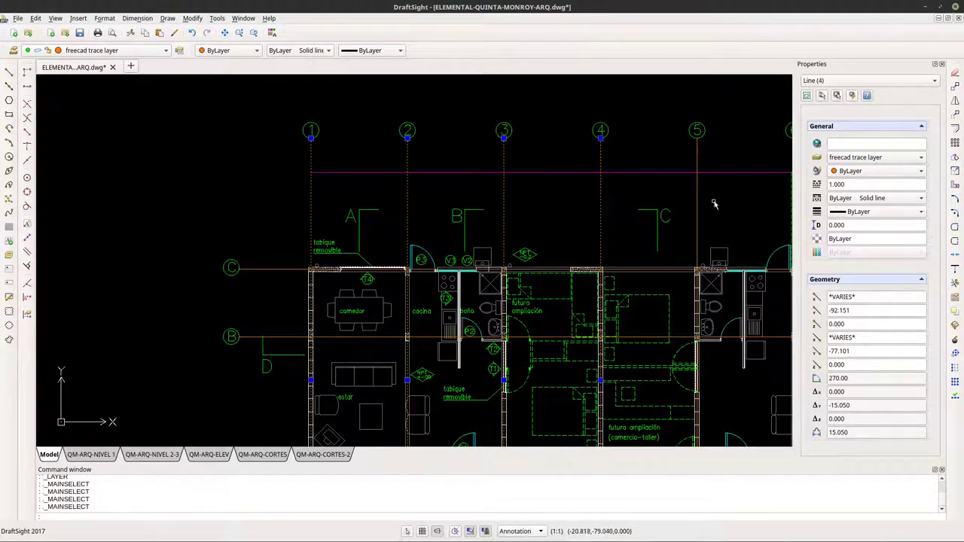
pyautogui.click(696, 219)
pyautogui.scroll(-3, 697, 219)
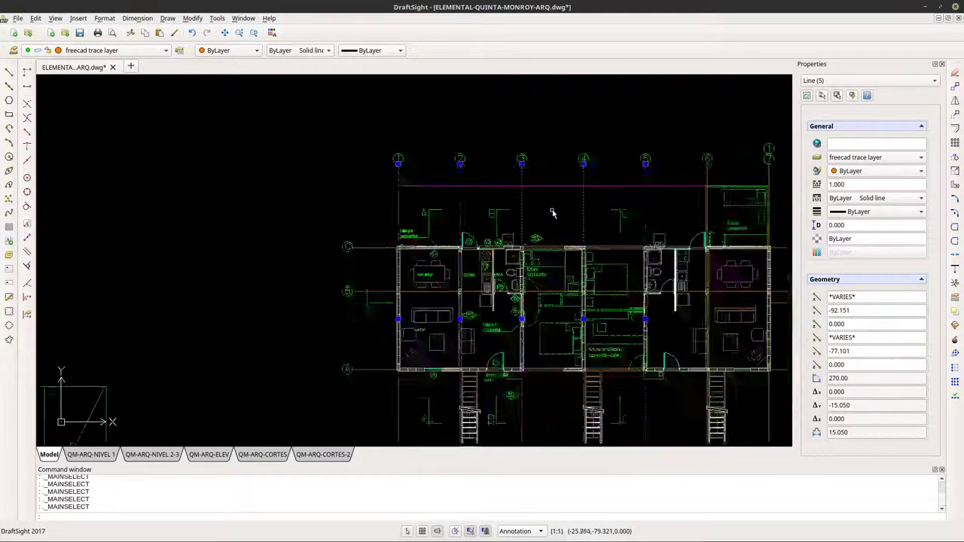
pyautogui.scroll(2, 657, 208)
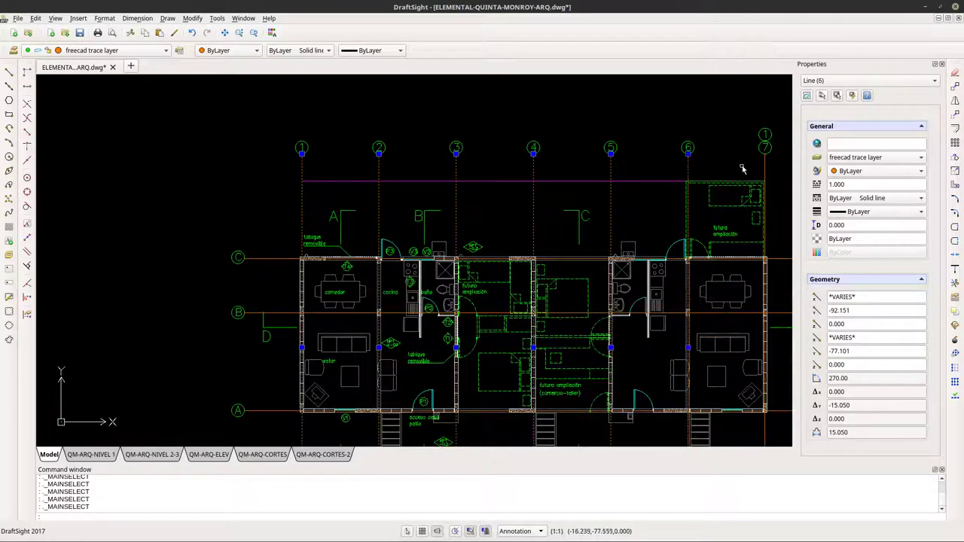
pyautogui.scroll(3, 749, 168)
pyautogui.click(763, 170)
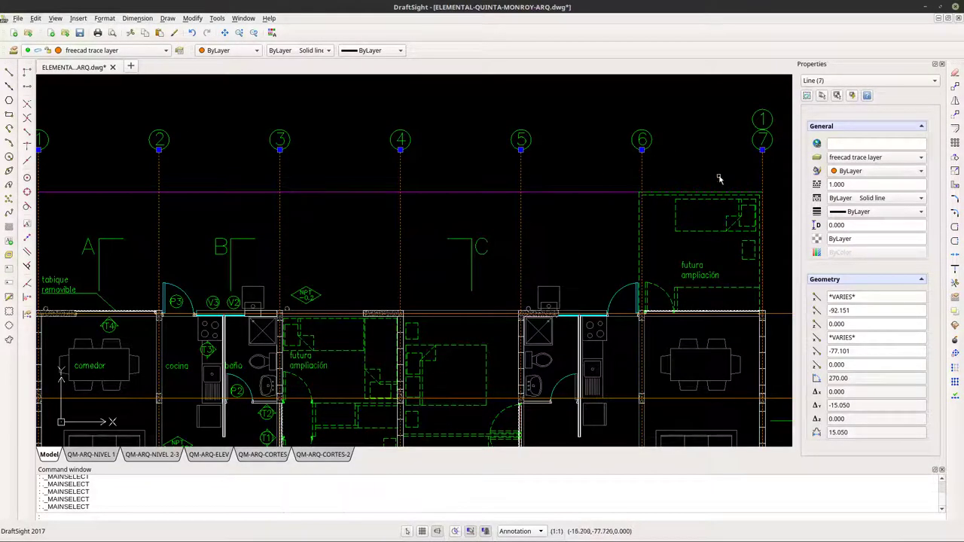
pyautogui.scroll(-3, 663, 211)
pyautogui.click(697, 234)
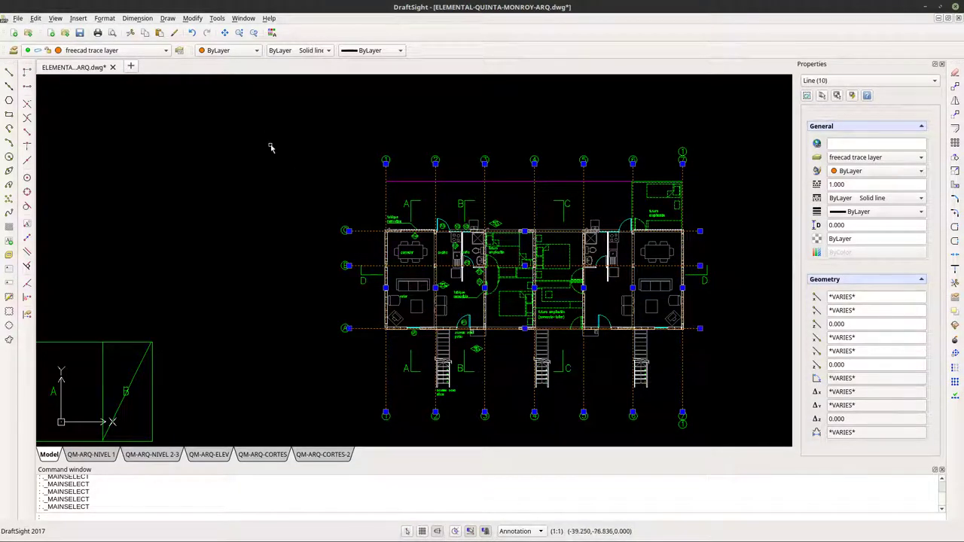
pyautogui.click(17, 19)
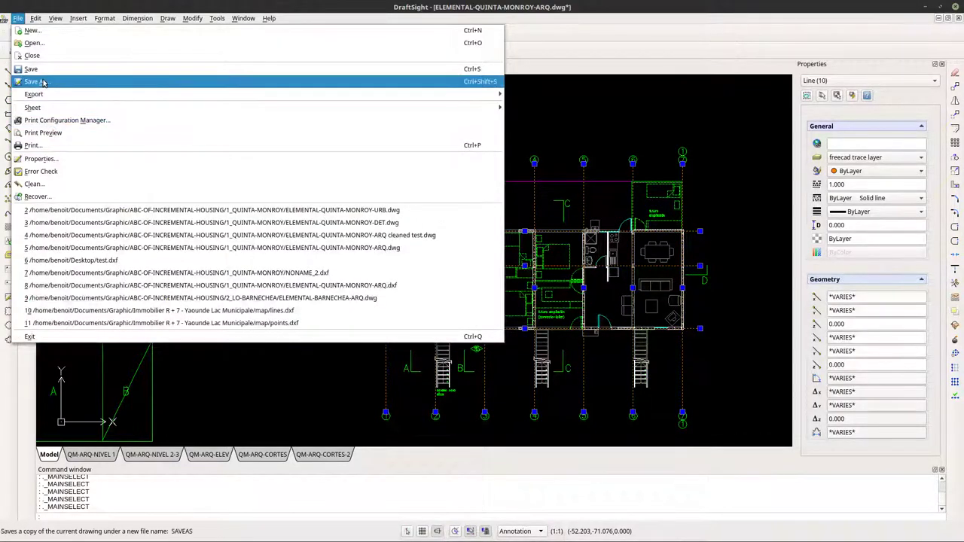
# In Save As, replace the file name with 'grid'.
pyautogui.click(36, 81)
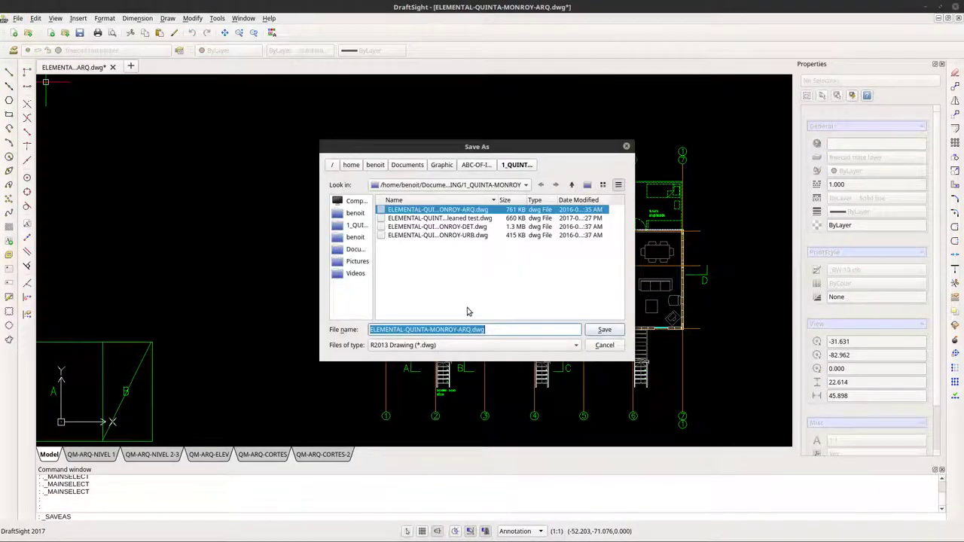
pyautogui.click(501, 330)
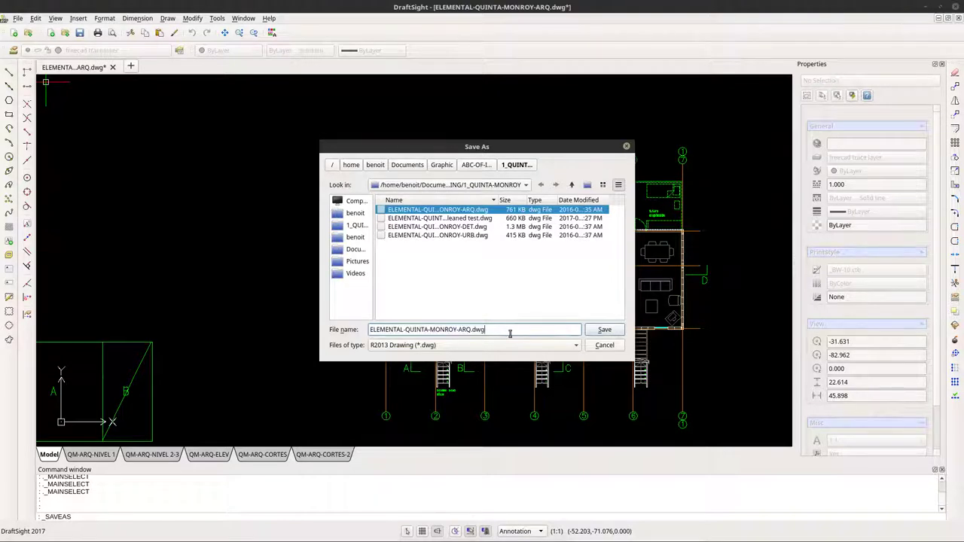
pyautogui.tripleClick(508, 334)
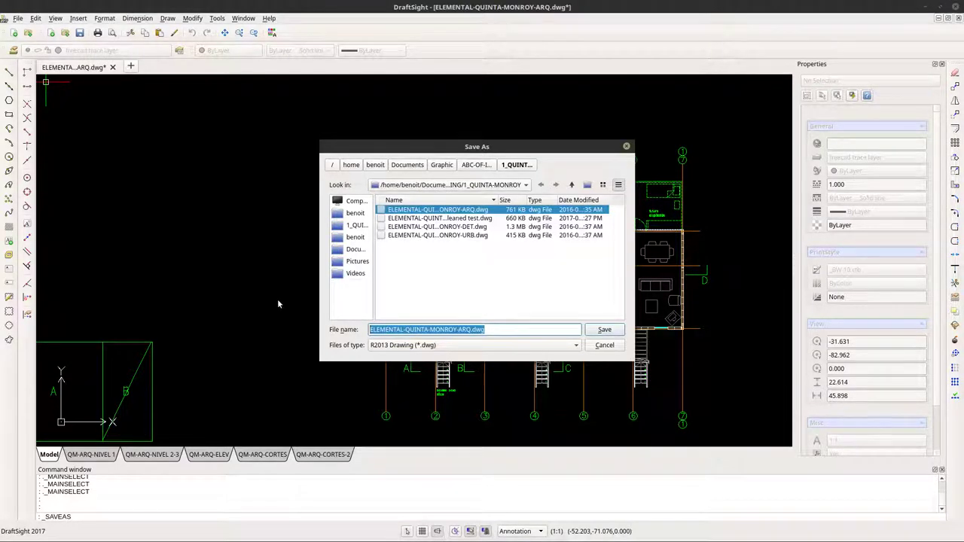
pyautogui.write('grid')
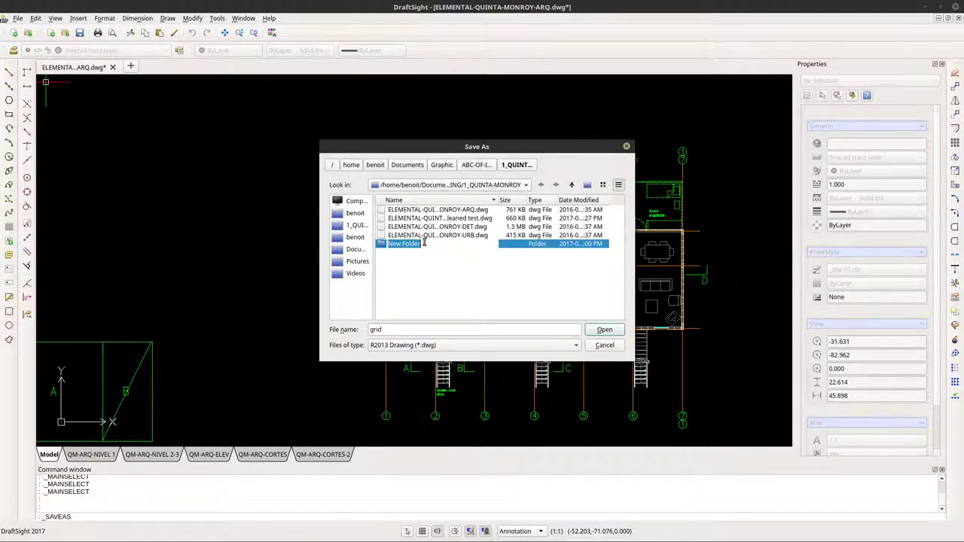
# Create a new 'Dxf exports' folder, open it, and save grid.dwg there.
pyautogui.press('BackSpace')
pyautogui.press('Return')
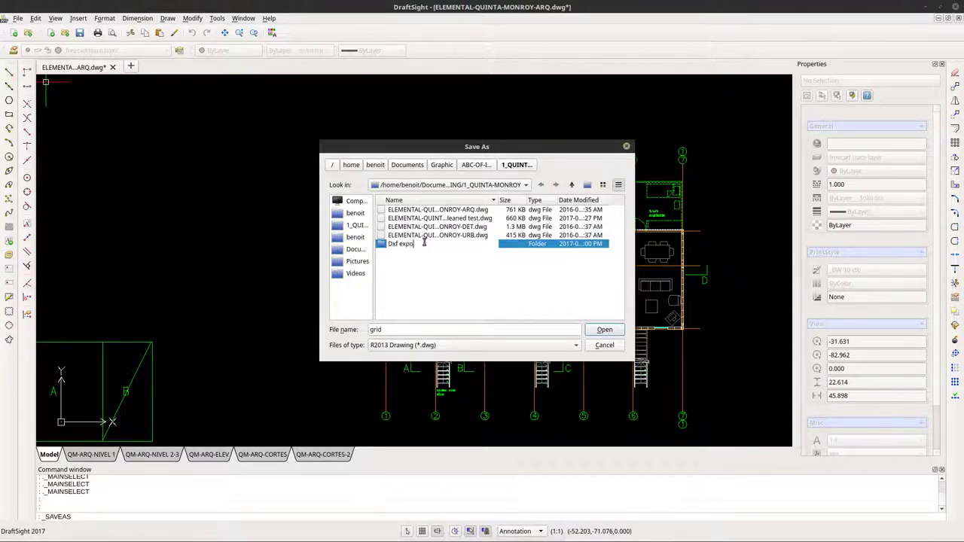
pyautogui.write('rts')
pyautogui.press('Return')
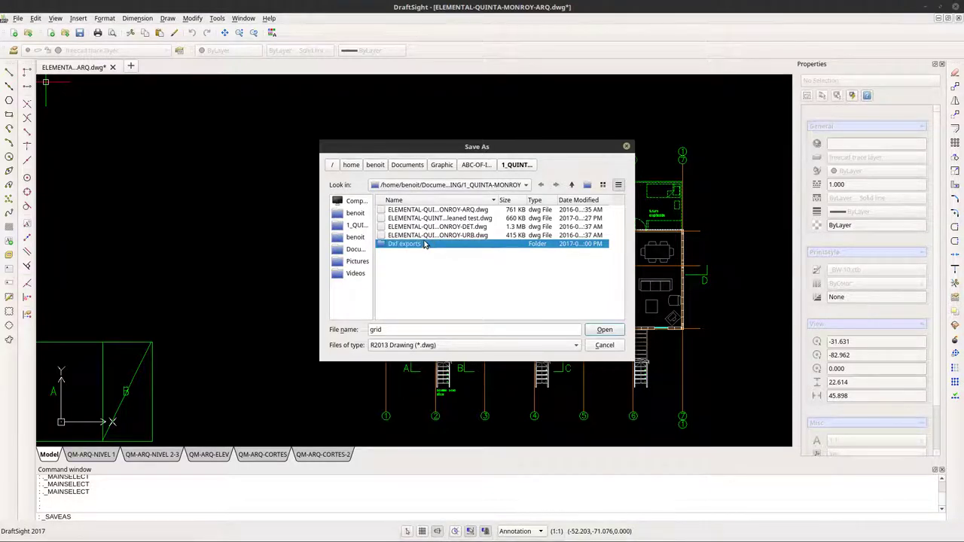
pyautogui.doubleClick(424, 244)
pyautogui.click(614, 332)
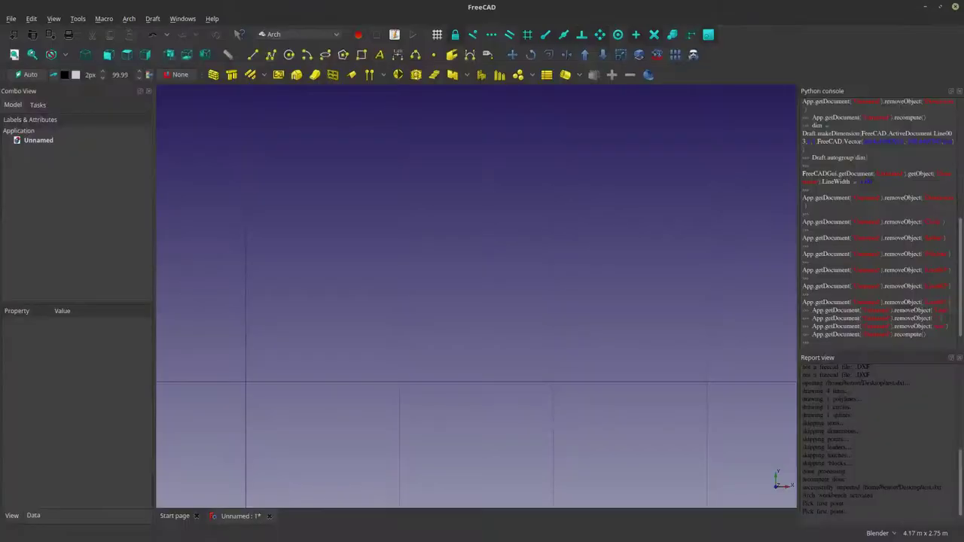
# In FreeCAD's Import dialog, browse to Documents/Graphic/ABC-OF-INCREMENTAL-HOUSING/1_QUINTA-MONROY.
pyautogui.scroll(-8, 334, 324)
pyautogui.click(11, 18)
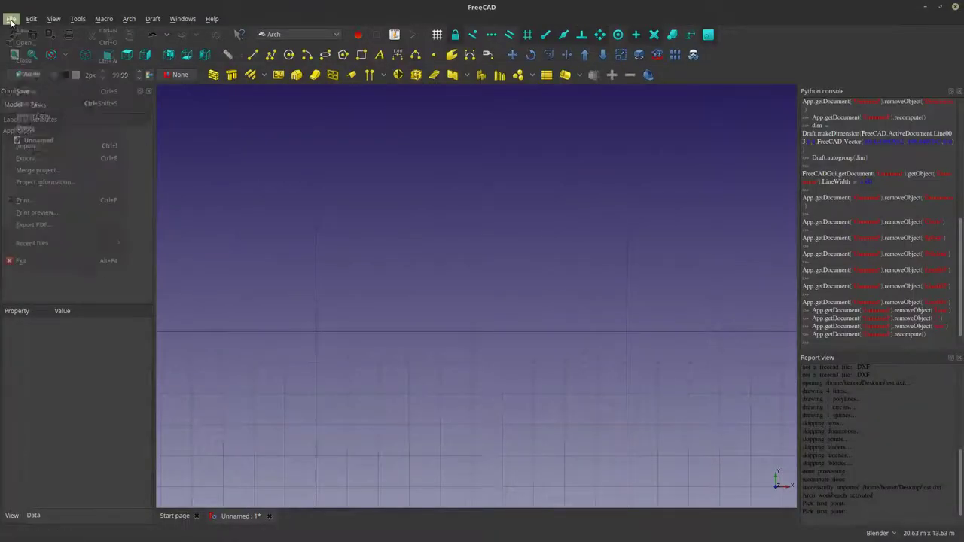
pyautogui.click(35, 151)
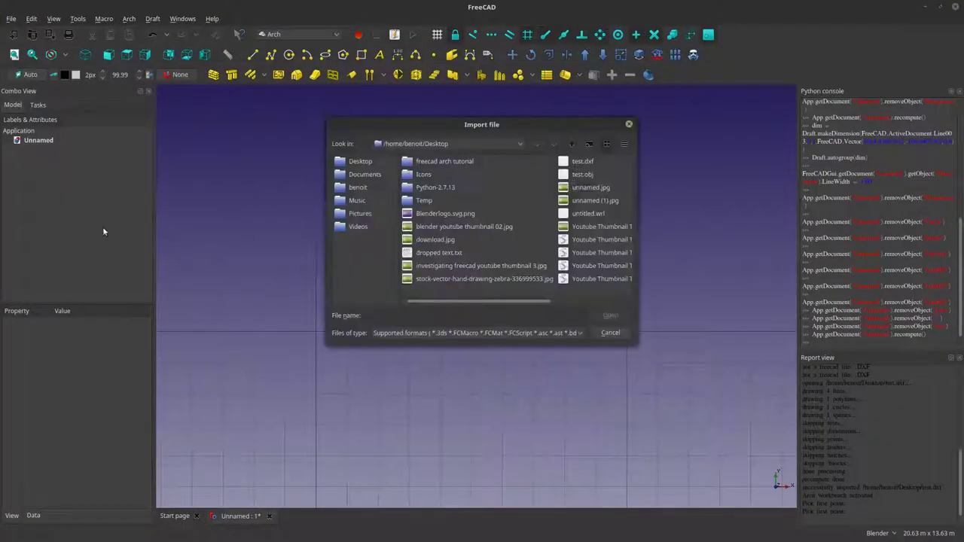
pyautogui.click(366, 174)
pyautogui.doubleClick(438, 176)
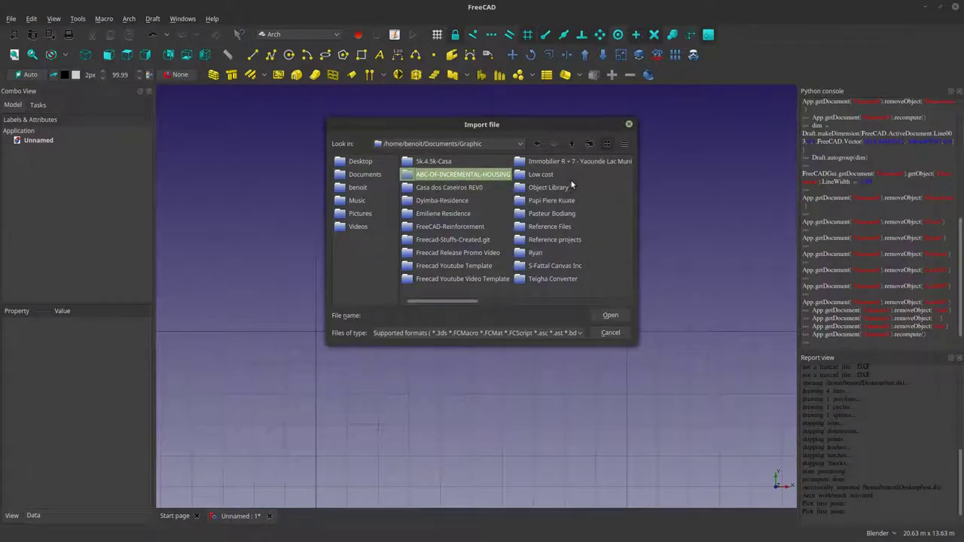
pyautogui.doubleClick(449, 175)
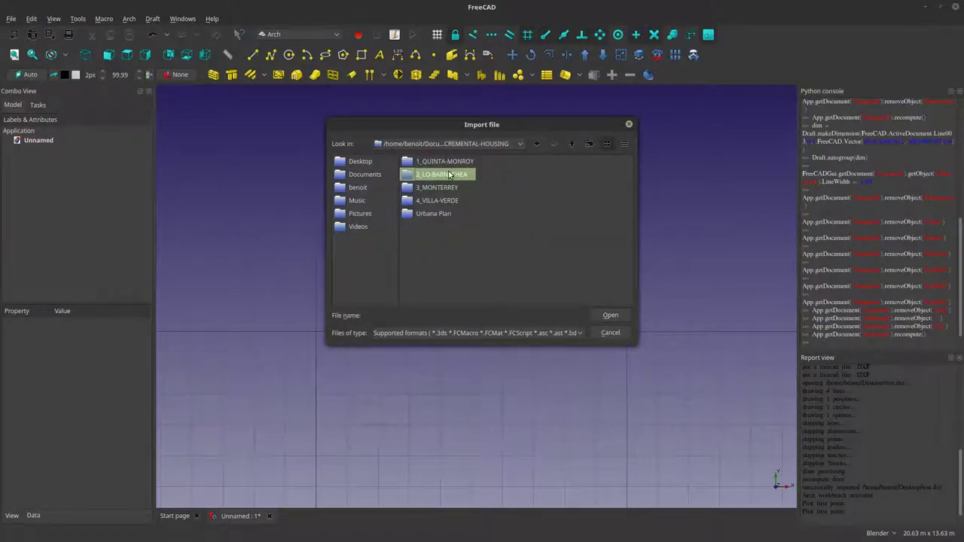
pyautogui.doubleClick(451, 162)
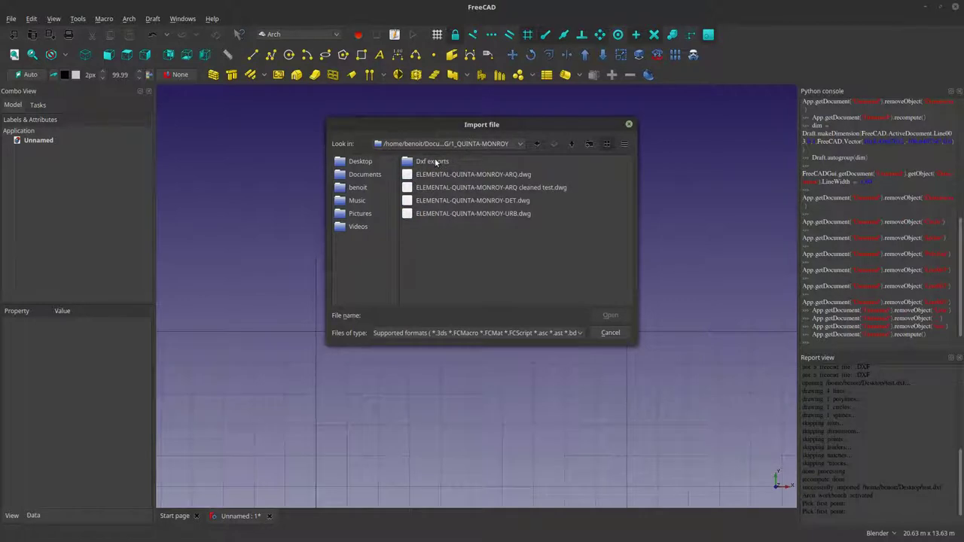
# Import grid.dwg from Dxf exports, which fails without the Teigha File Converter.
pyautogui.doubleClick(435, 162)
pyautogui.click(435, 162)
pyautogui.click(611, 315)
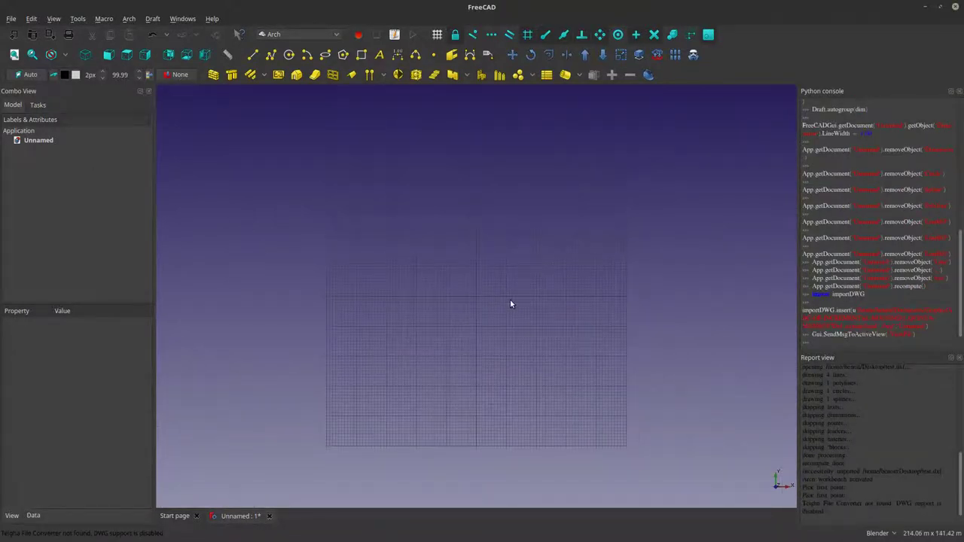
pyautogui.scroll(-10, 510, 300)
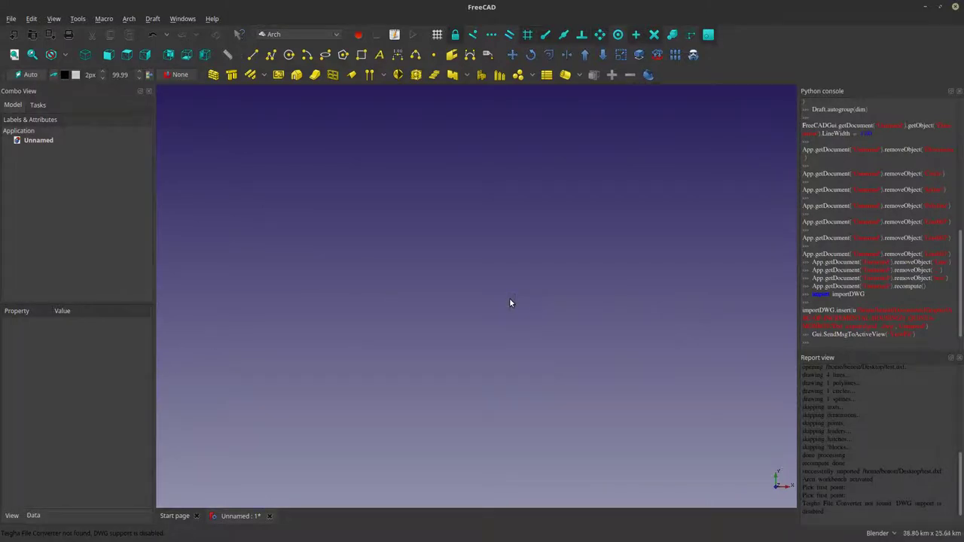
pyautogui.scroll(8, 510, 300)
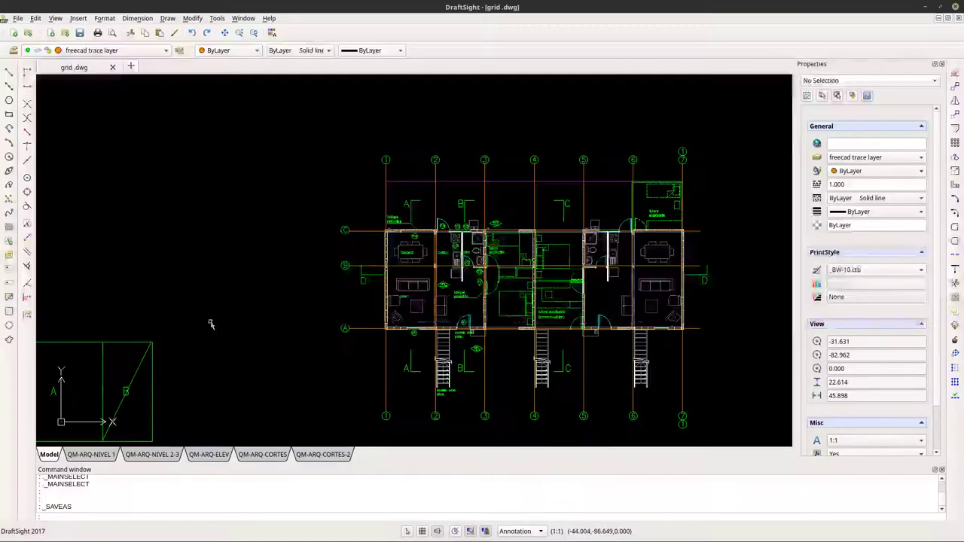
# Cancel the pending selection window and select grid lines 1 through 5.
pyautogui.click(389, 181)
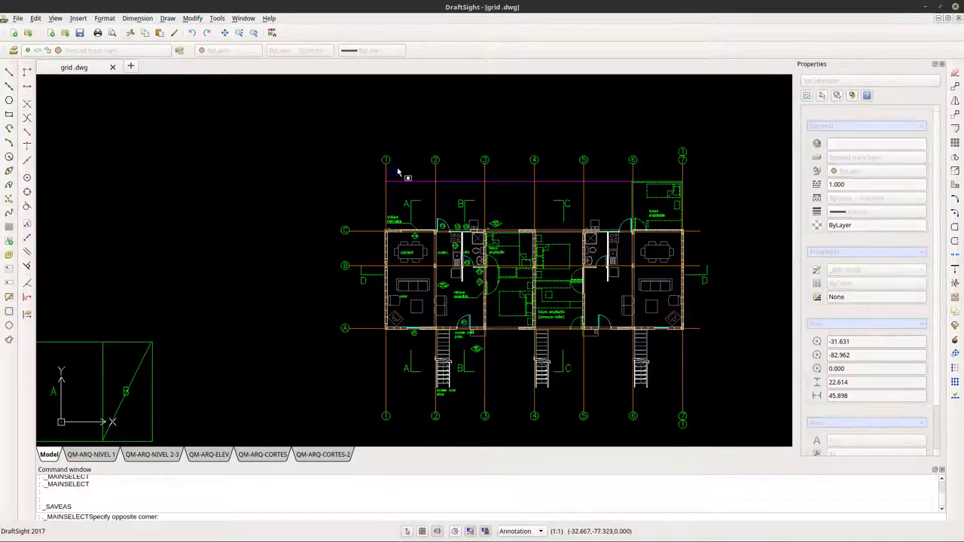
pyautogui.press('Escape')
pyautogui.click(386, 179)
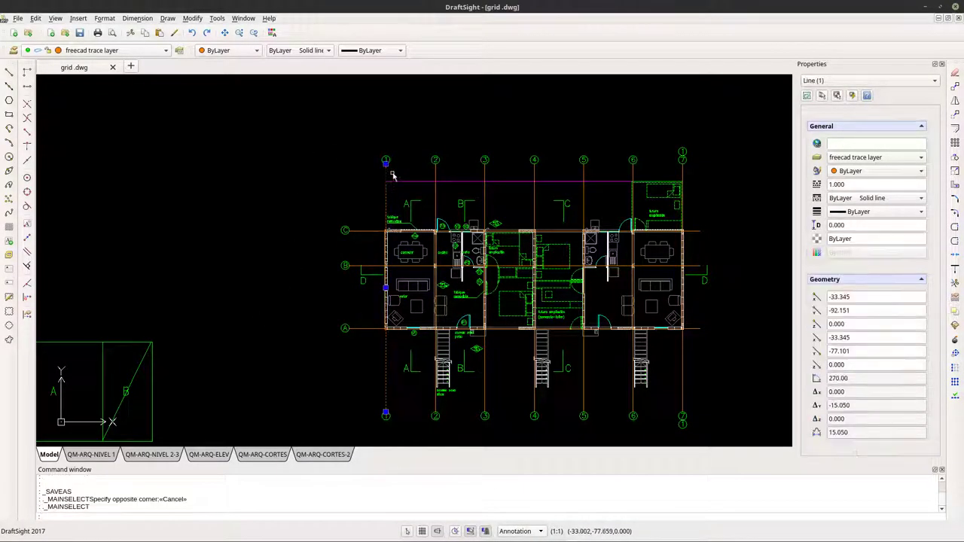
pyautogui.click(436, 176)
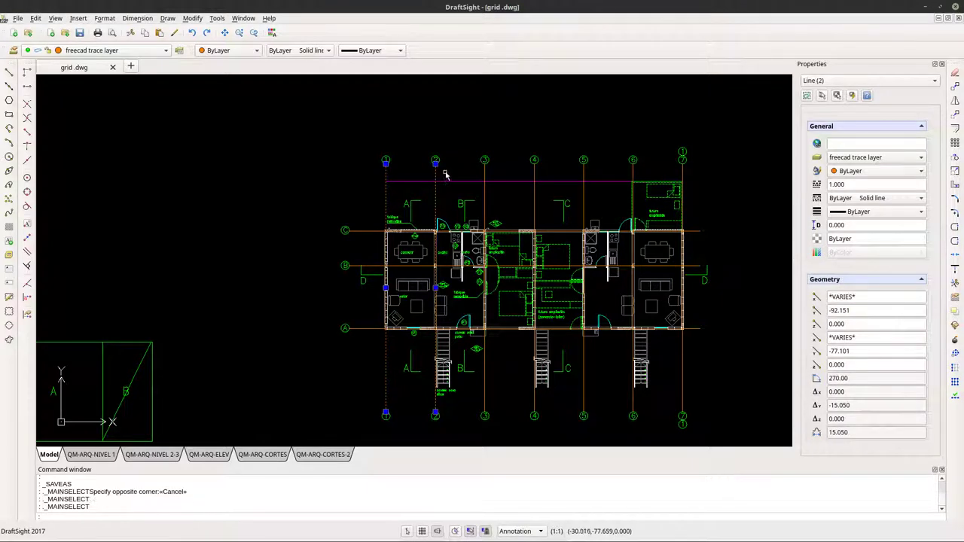
pyautogui.click(485, 178)
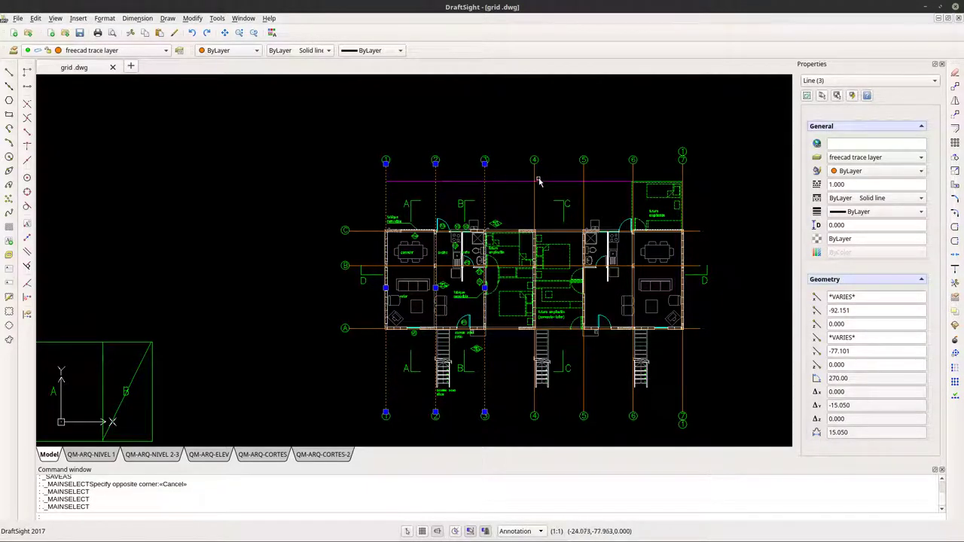
pyautogui.click(534, 175)
pyautogui.click(584, 172)
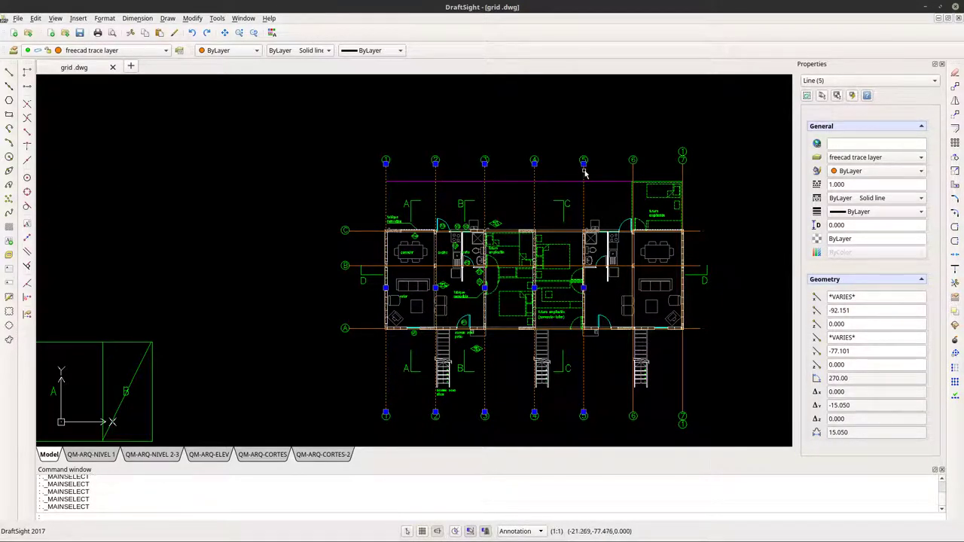
# Add grid lines 6, 7 and the three horizontal grid lines to the selection.
pyautogui.scroll(5, 643, 164)
pyautogui.click(621, 181)
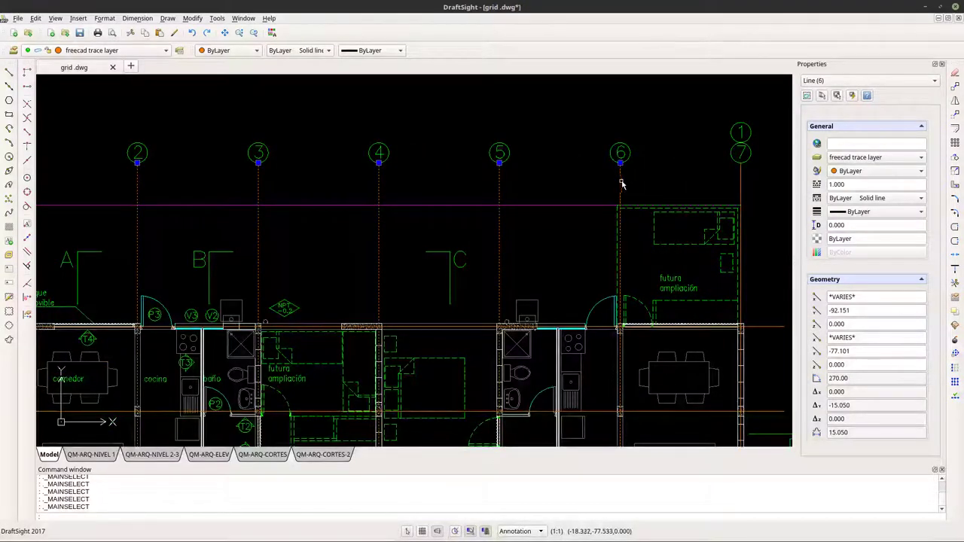
pyautogui.click(741, 186)
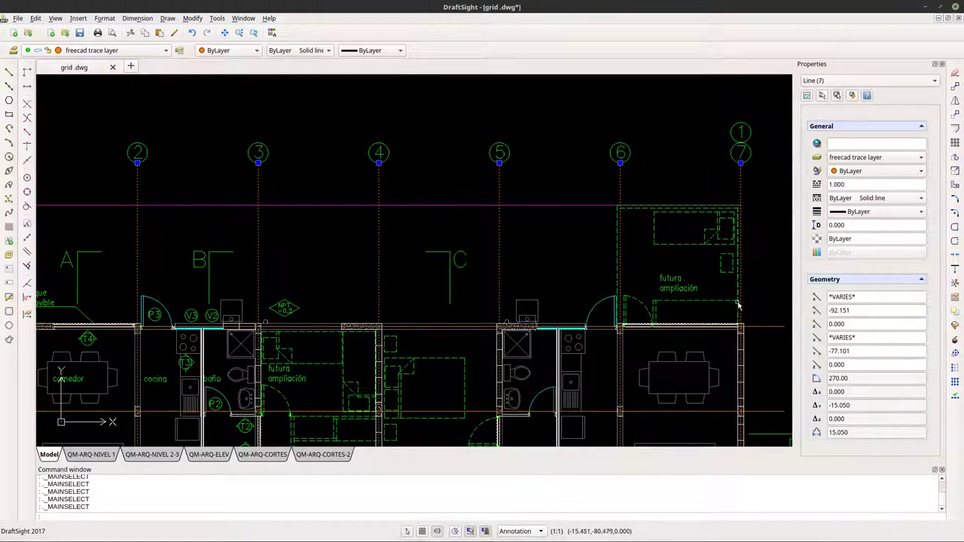
pyautogui.click(773, 329)
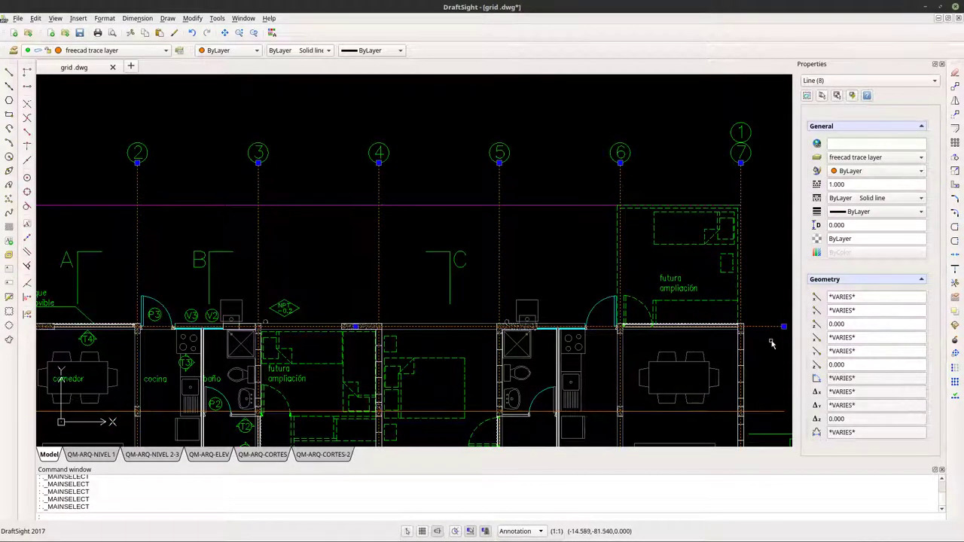
pyautogui.click(762, 414)
pyautogui.scroll(-5, 753, 410)
pyautogui.scroll(4, 678, 386)
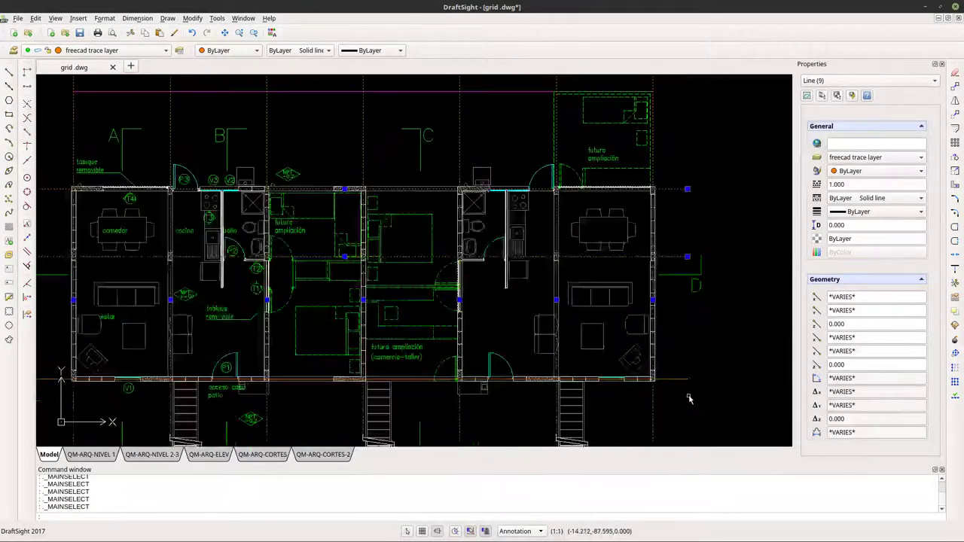
pyautogui.click(677, 381)
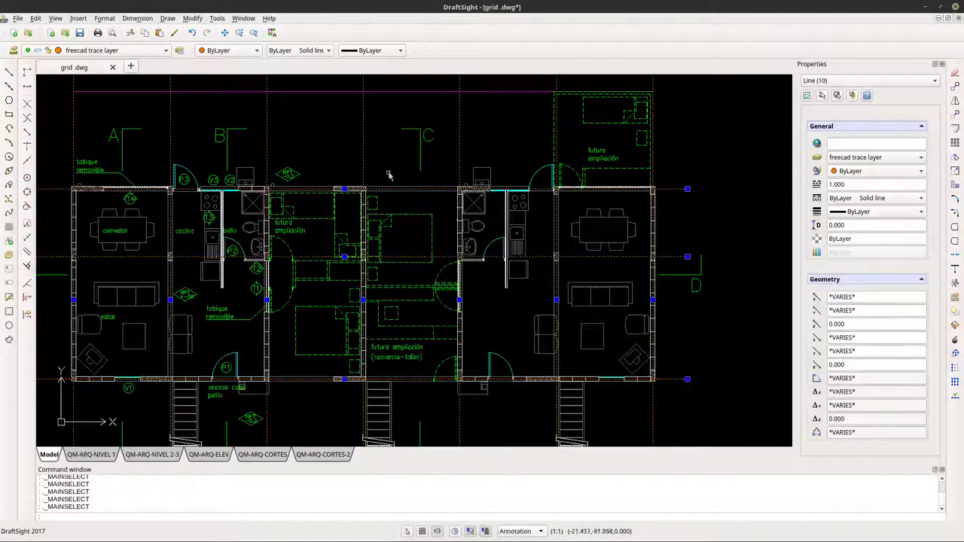
pyautogui.click(17, 18)
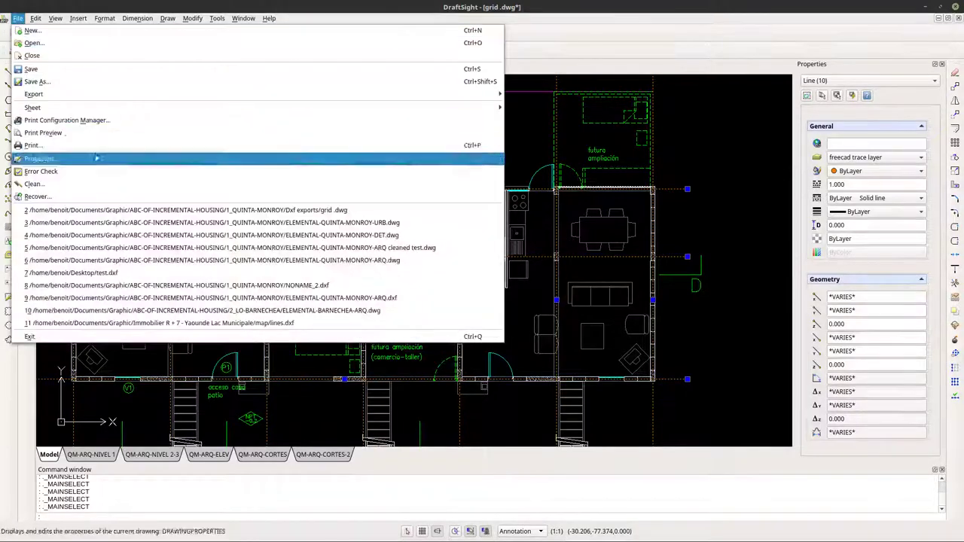
# Save the drawing as grid.dxf in R2013 ASCII Drawing (*.dxf) format.
pyautogui.click(54, 81)
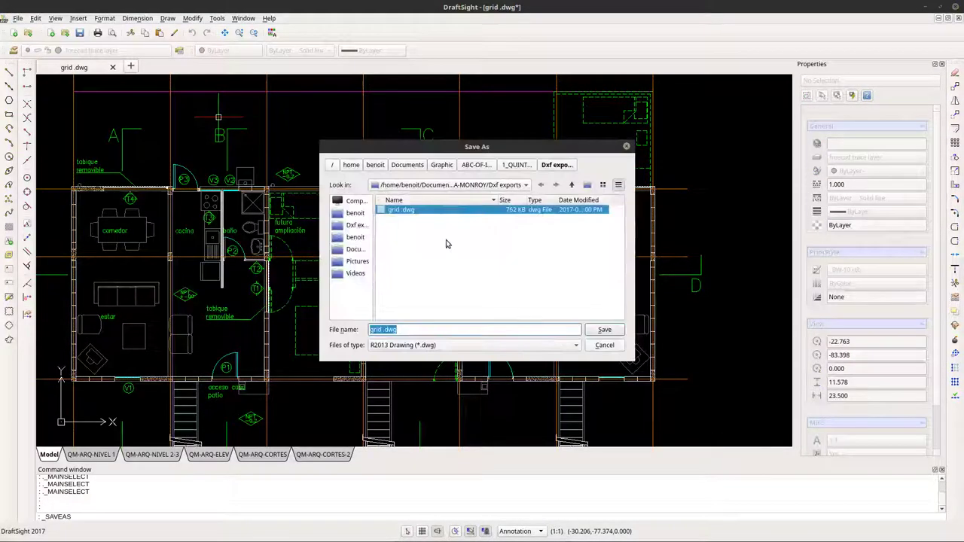
pyautogui.click(418, 347)
pyautogui.click(417, 309)
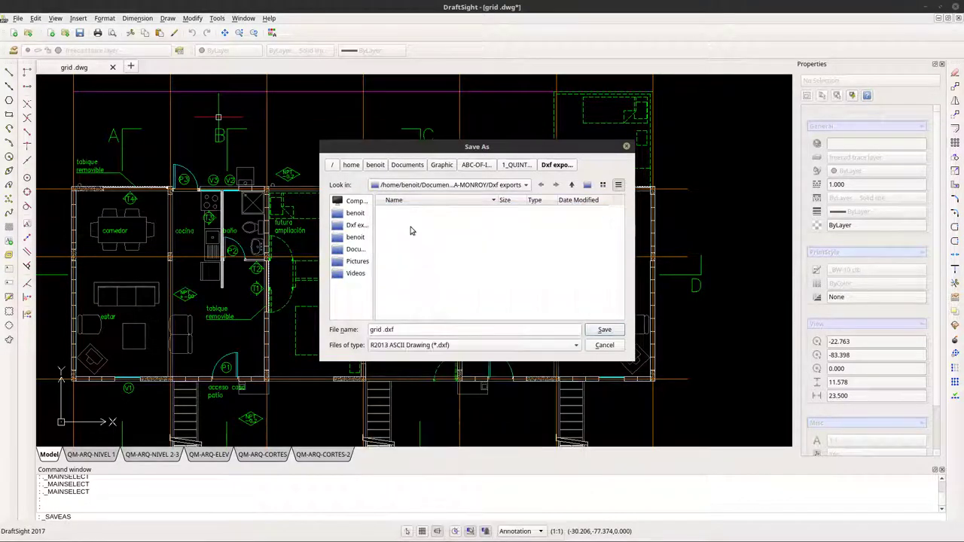
pyautogui.click(605, 329)
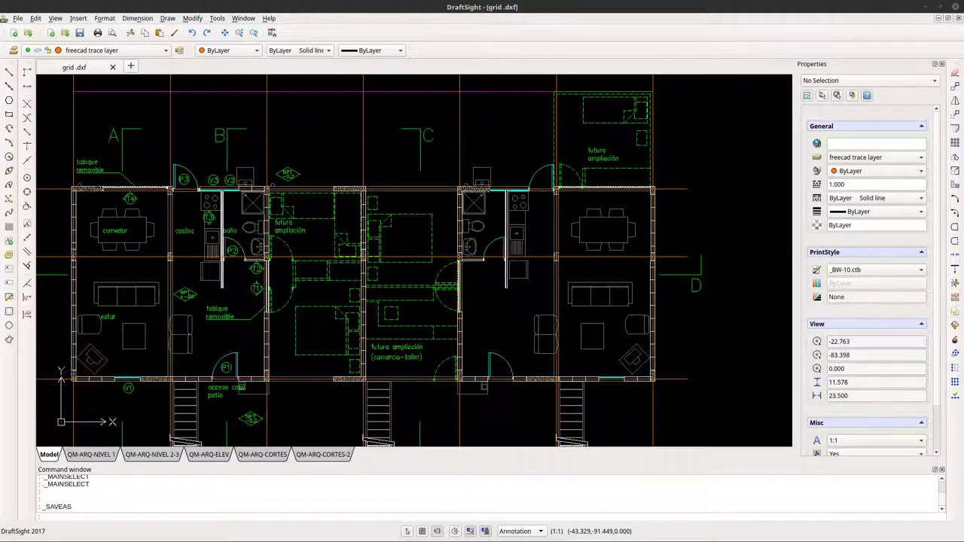
# Delete the old grid.dwg from Dxf exports in the file manager, then close it.
pyautogui.hotkey('alt', 'Tab')
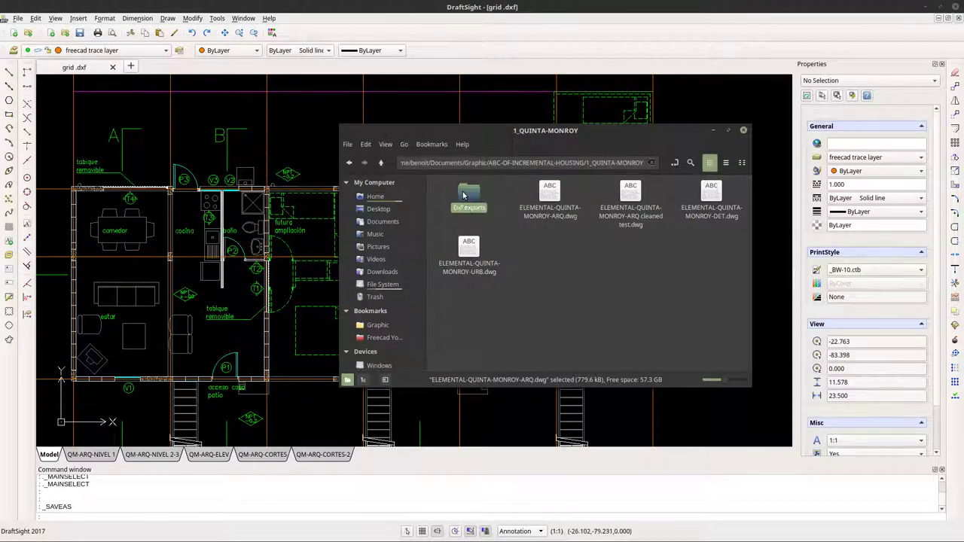
pyautogui.press('Delete')
pyautogui.click(468, 194)
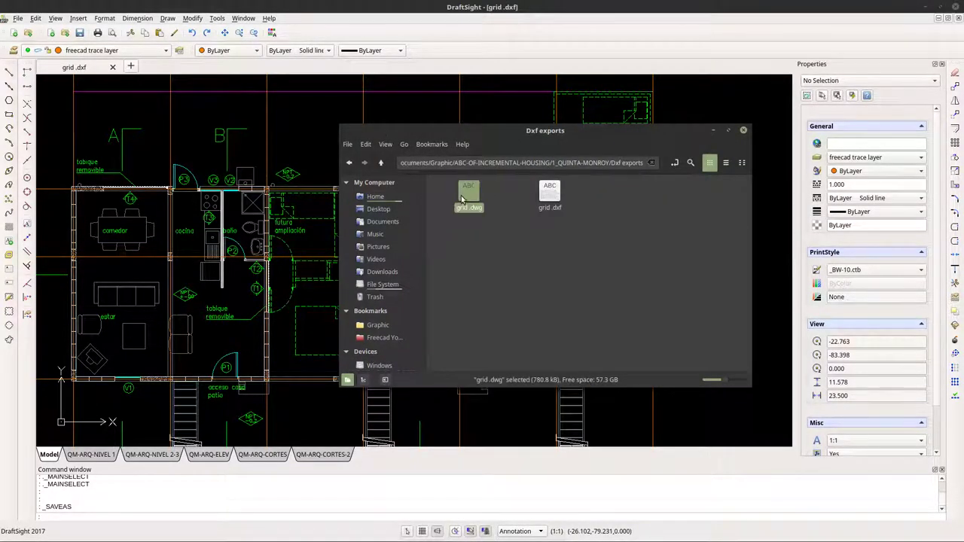
pyautogui.press('Delete')
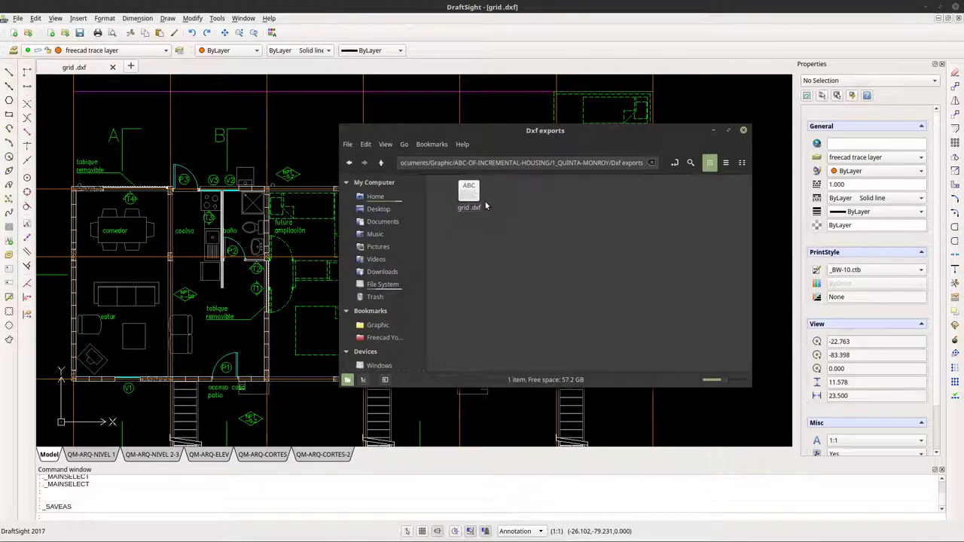
pyautogui.click(519, 25)
# Back in FreeCAD, File > Import grid.dxf from the Dxf exports folder.
pyautogui.hotkey('alt', 'Tab')
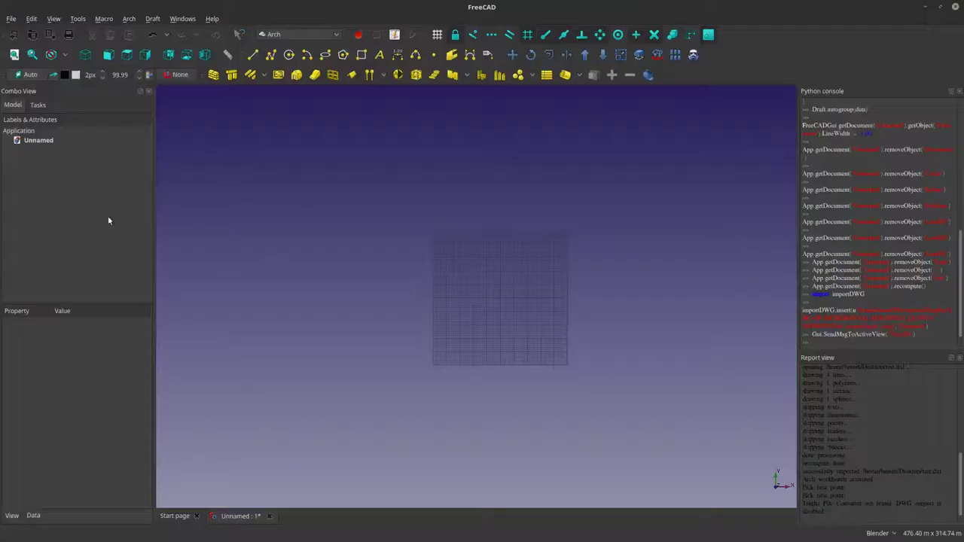
pyautogui.click(12, 18)
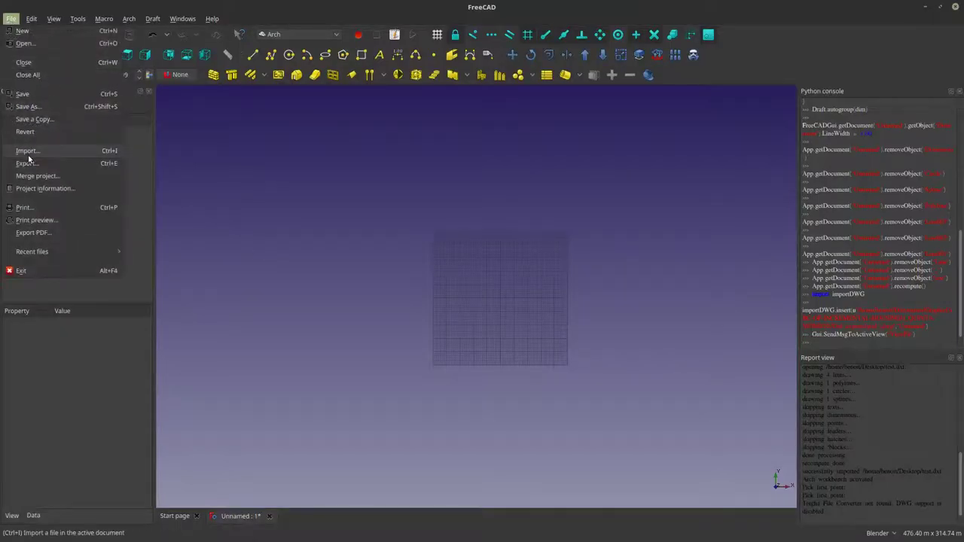
pyautogui.click(24, 155)
pyautogui.click(426, 161)
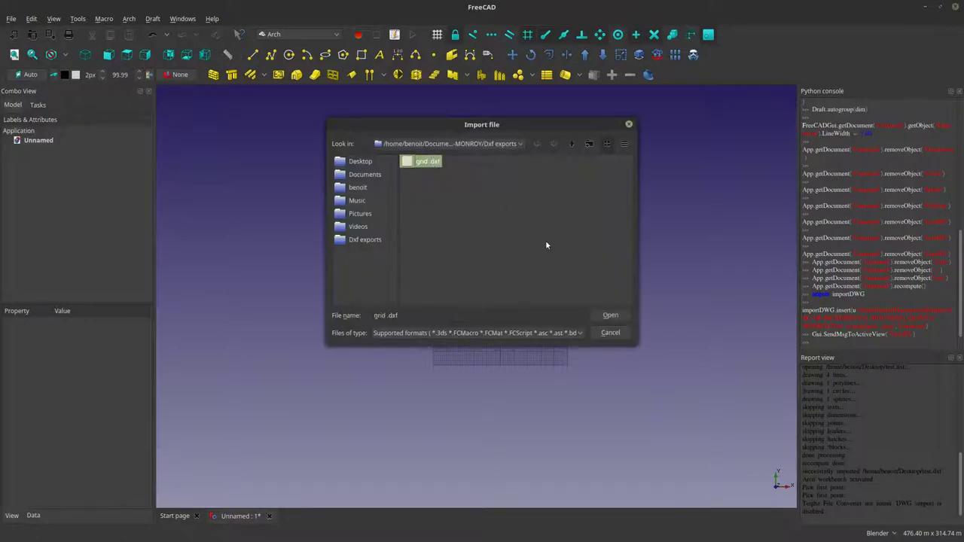
pyautogui.click(609, 316)
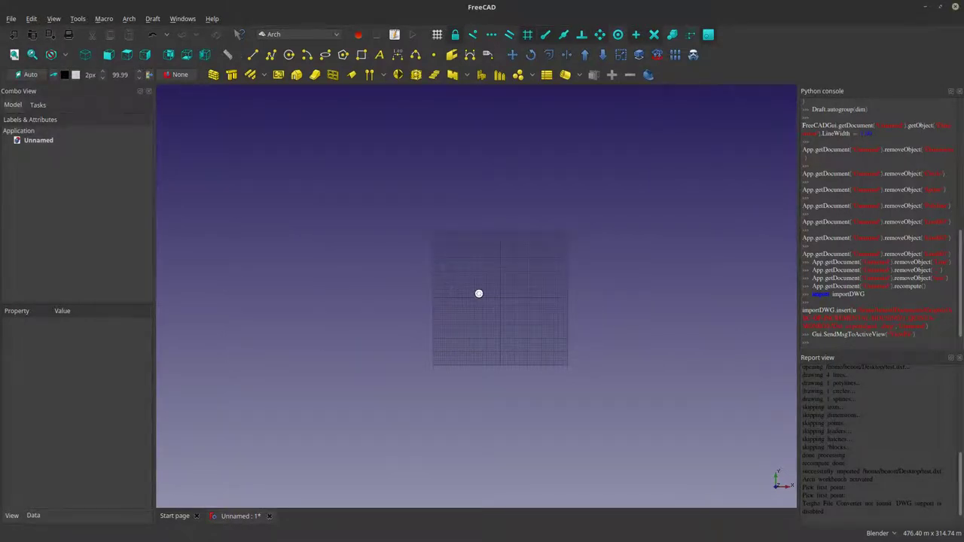
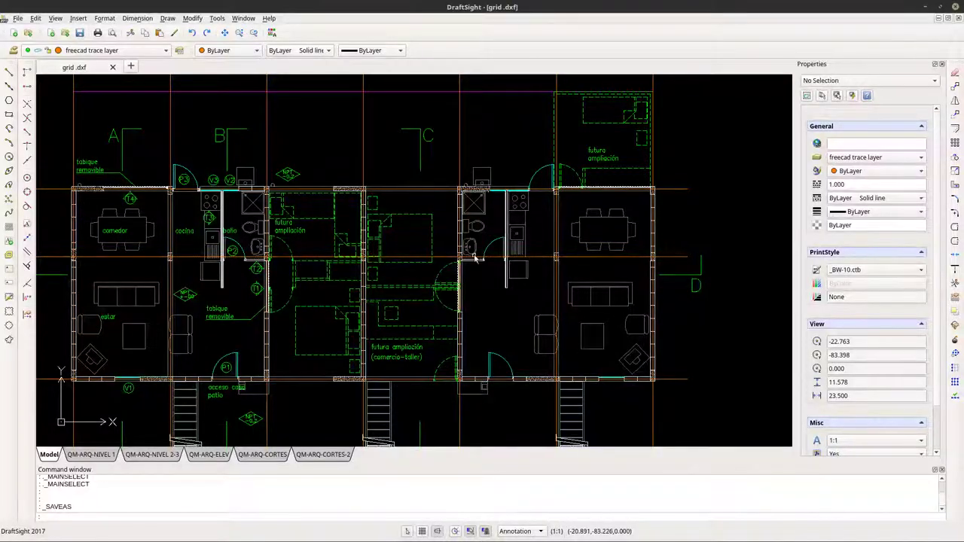
# Force-quit the unresponsive FreeCAD and return to grid.dxf in DraftSight.
pyautogui.scroll(-3, 477, 259)
pyautogui.scroll(-2, 476, 259)
pyautogui.scroll(3, 476, 260)
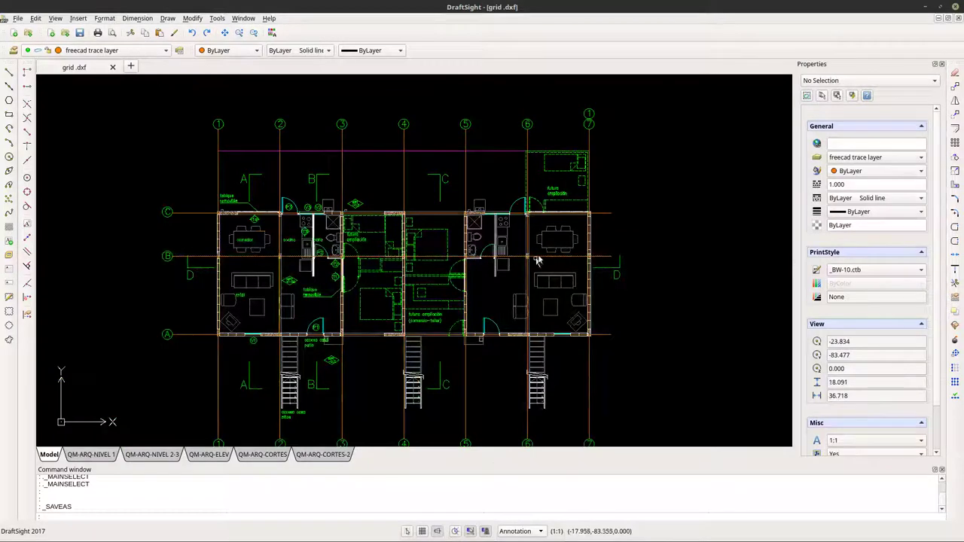
pyautogui.scroll(-1, 542, 260)
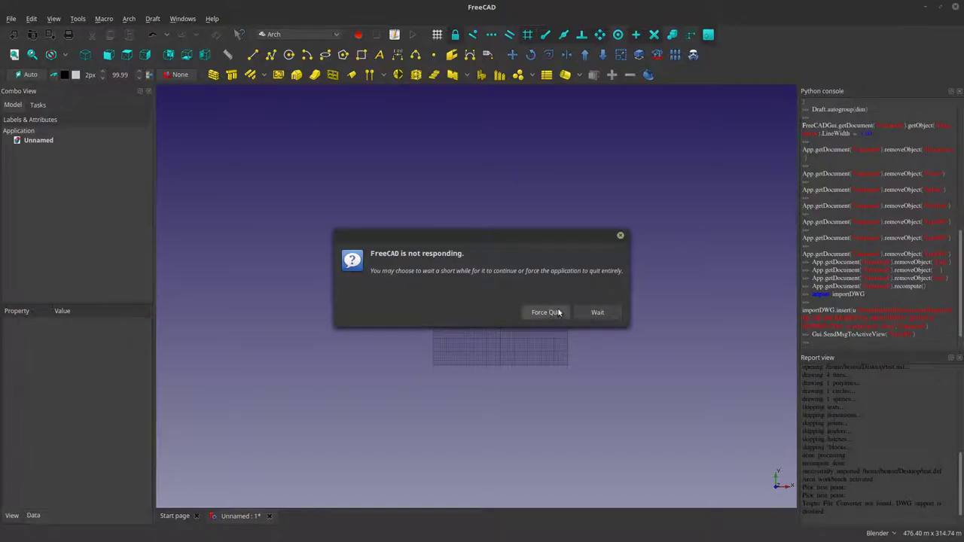
pyautogui.click(546, 313)
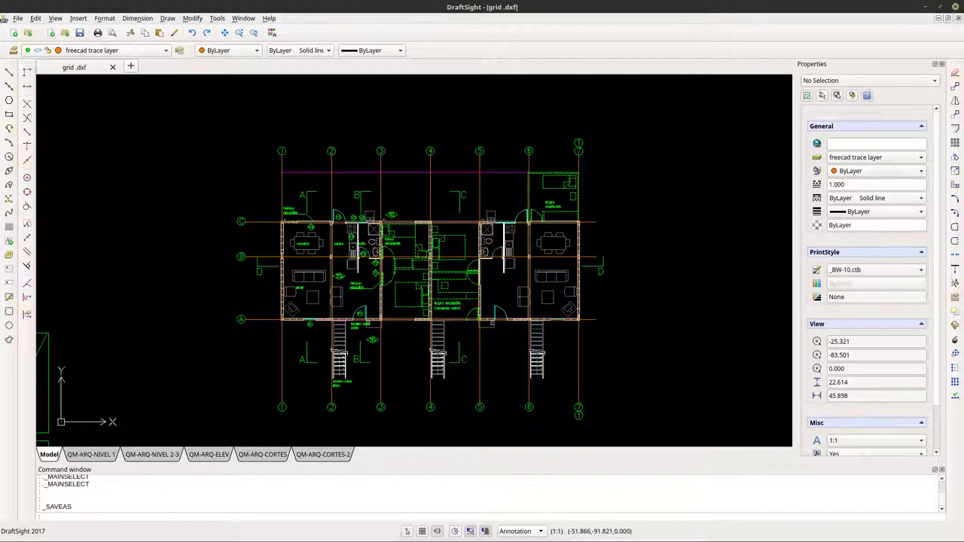
# Select the vertical grid lines 1 through 7 of the floor plan.
pyautogui.click(189, 138)
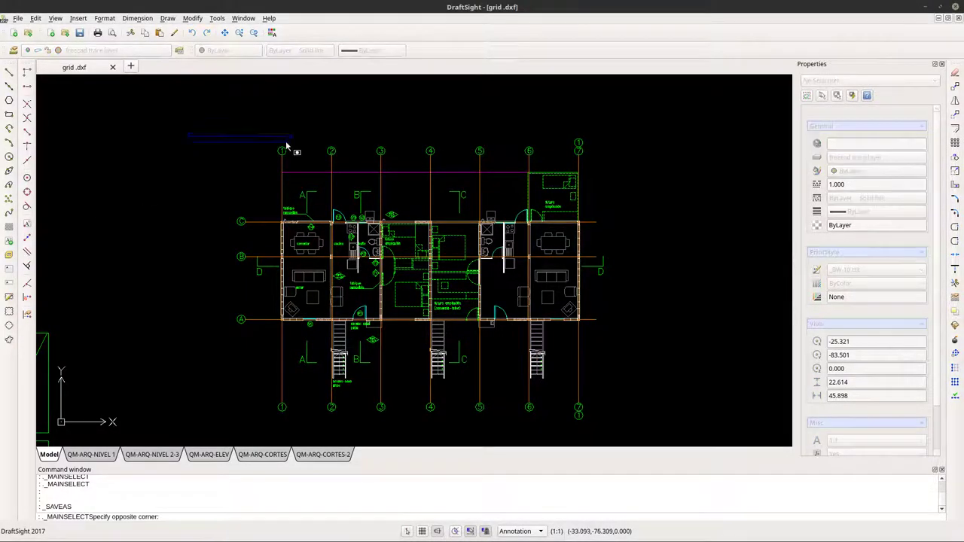
pyautogui.press('Escape')
pyautogui.scroll(3, 280, 146)
pyautogui.click(284, 169)
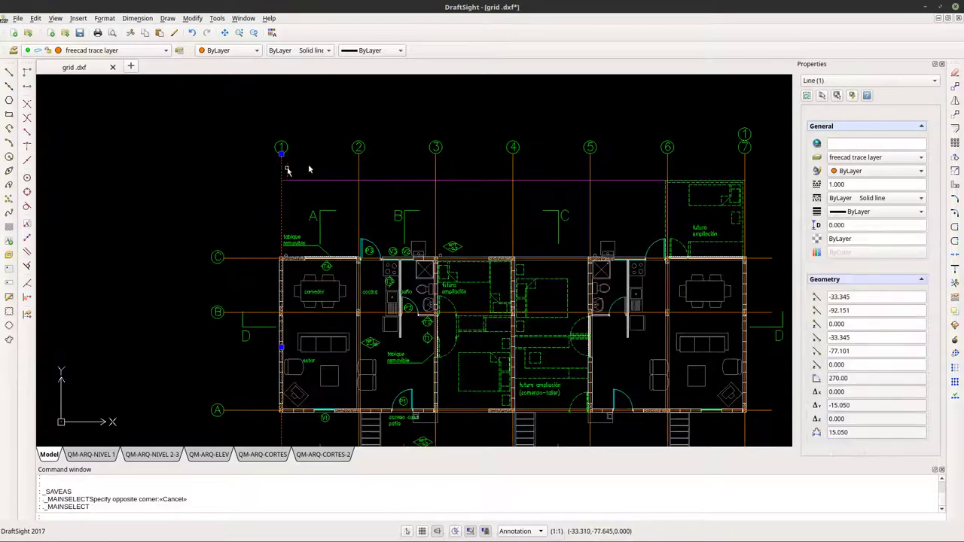
pyautogui.click(359, 167)
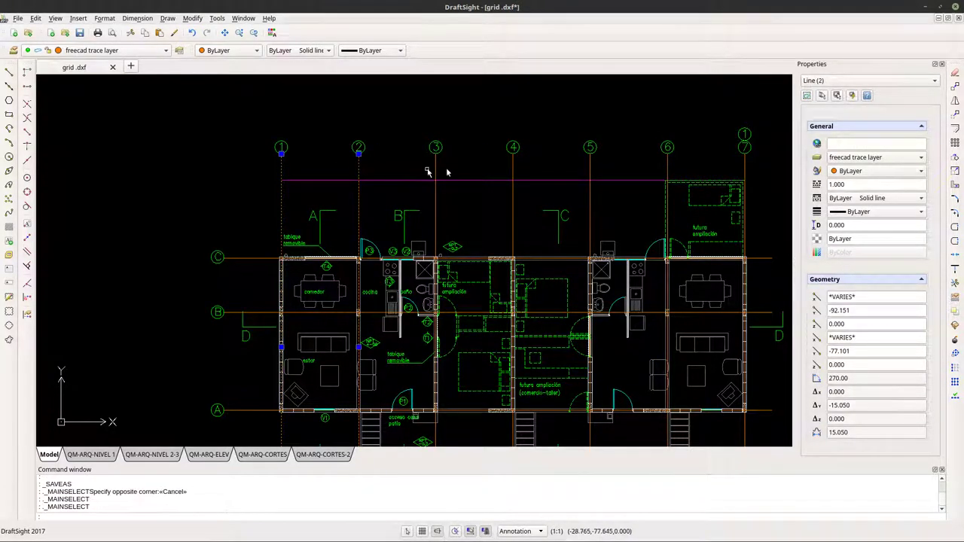
pyautogui.click(435, 170)
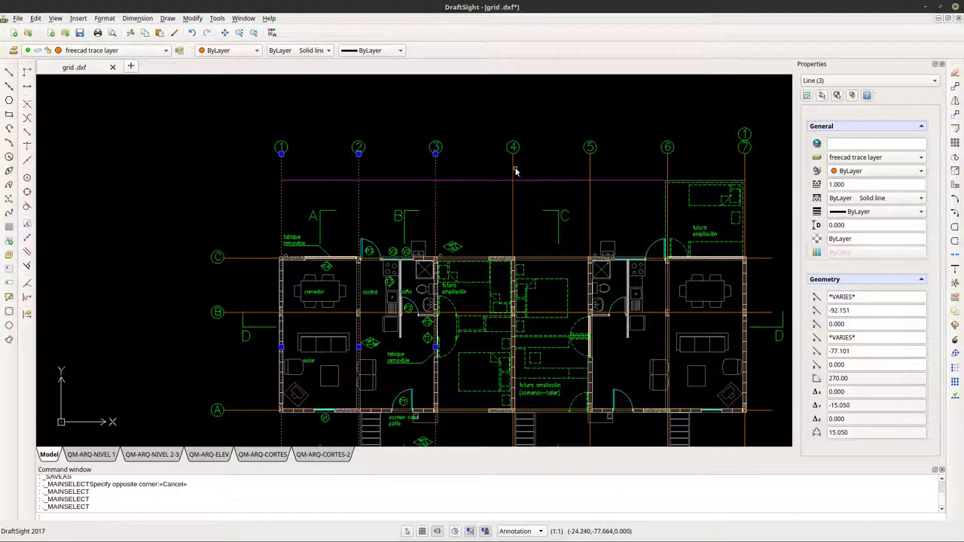
pyautogui.click(514, 172)
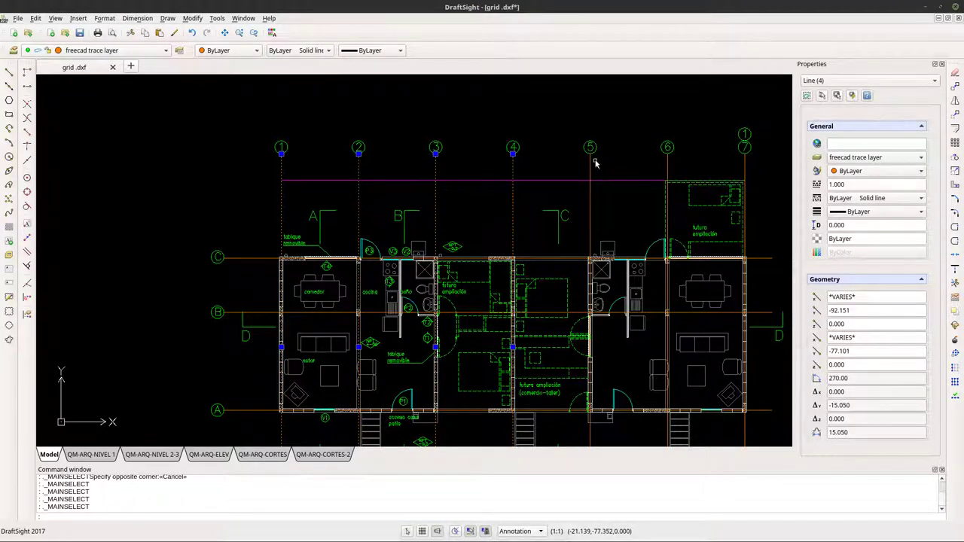
pyautogui.click(591, 170)
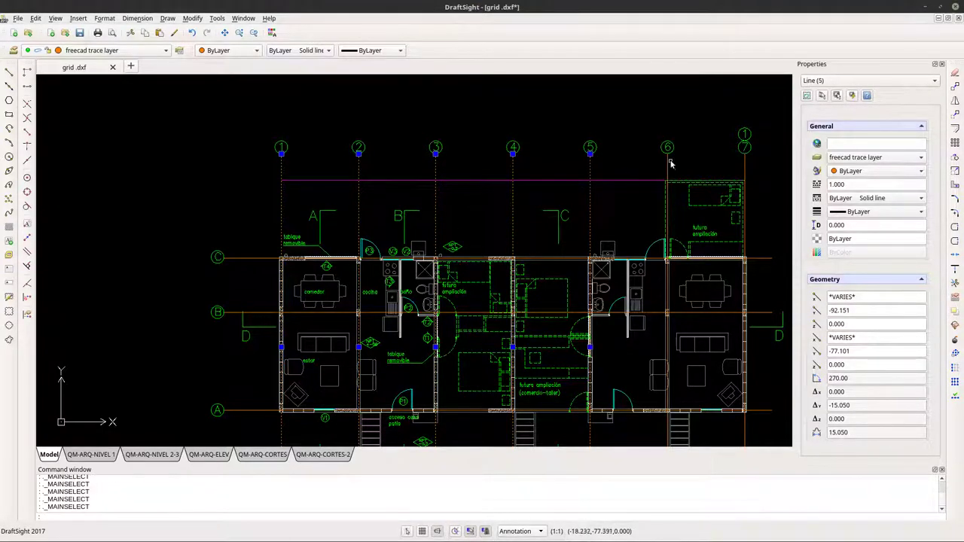
pyautogui.click(667, 168)
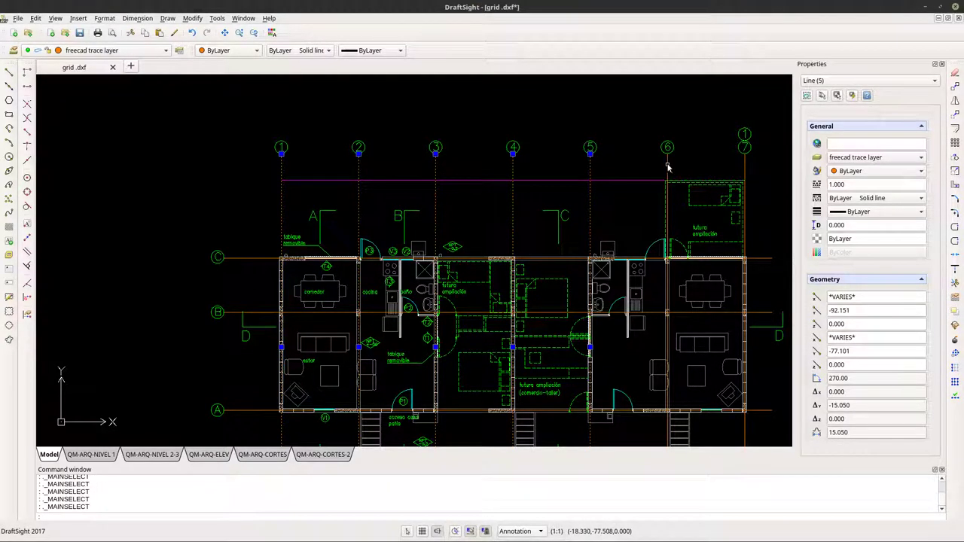
pyautogui.click(745, 164)
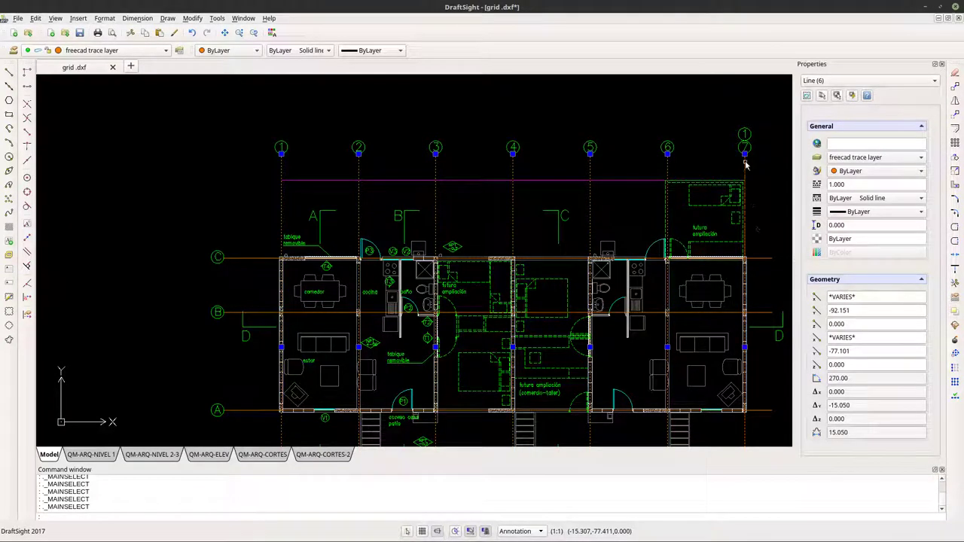
# Add horizontal grid lines C, B and A to the selection.
pyautogui.click(761, 259)
pyautogui.click(763, 315)
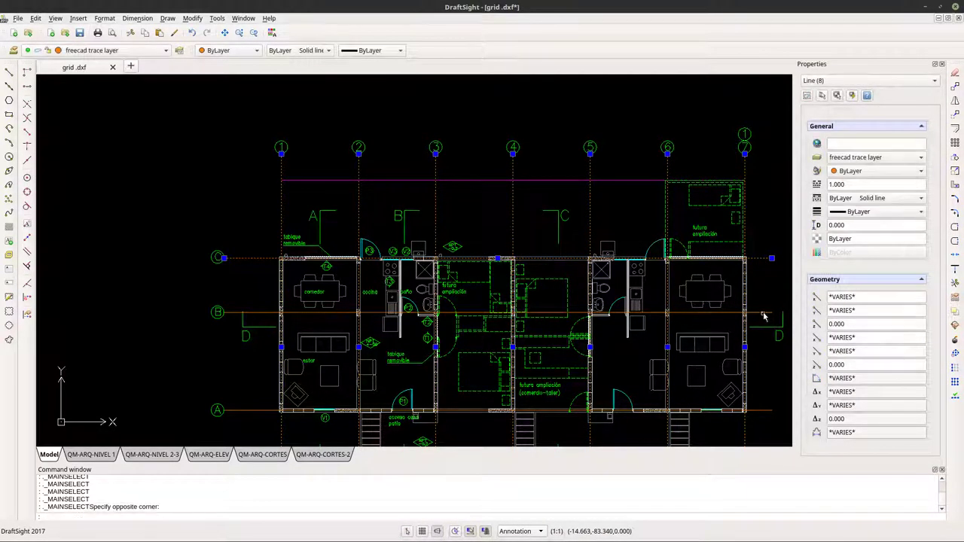
pyautogui.click(766, 320)
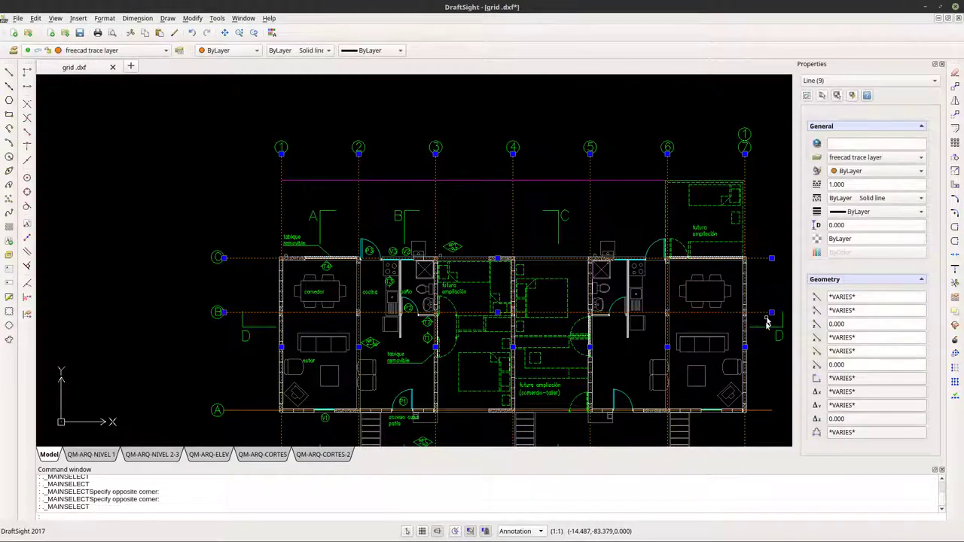
pyautogui.click(765, 412)
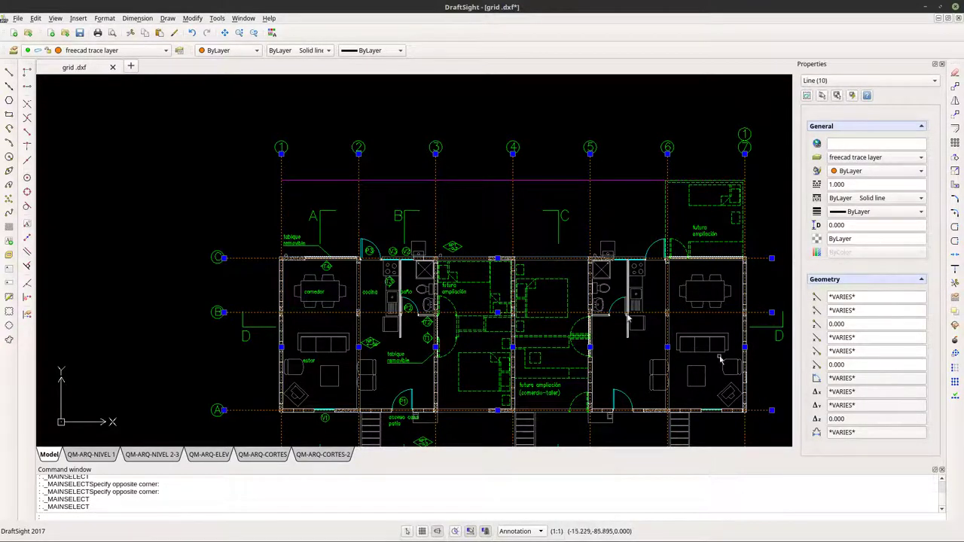
pyautogui.scroll(-6, 501, 221)
# Bring up the Edit menu to reach Copy with Reference Point.
pyautogui.scroll(-5, 501, 221)
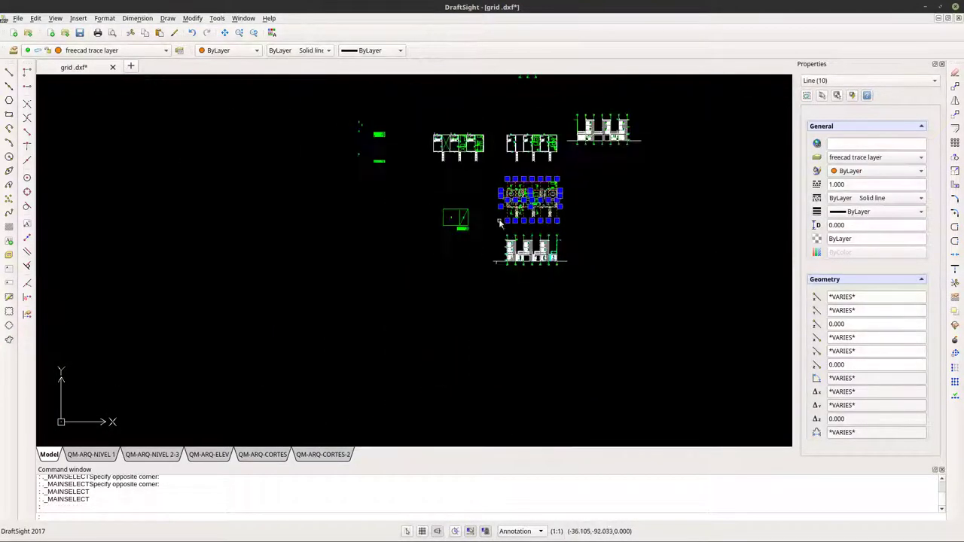
pyautogui.scroll(2, 501, 220)
pyautogui.scroll(3, 500, 221)
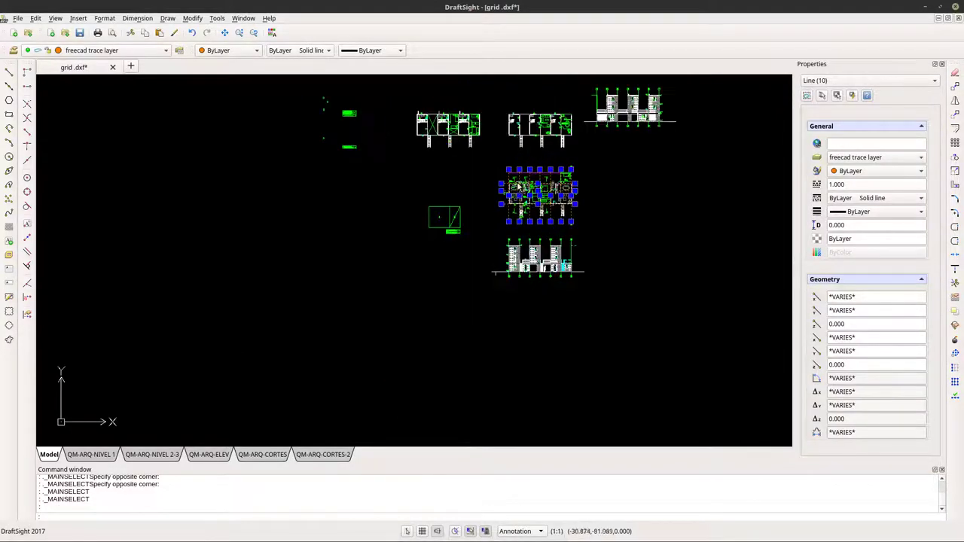
pyautogui.click(17, 18)
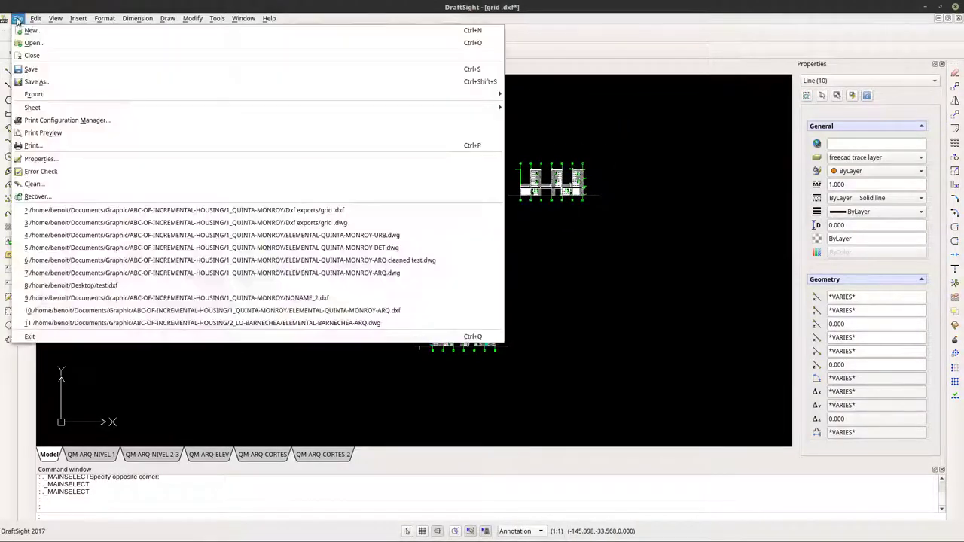
pyautogui.moveTo(35, 18)
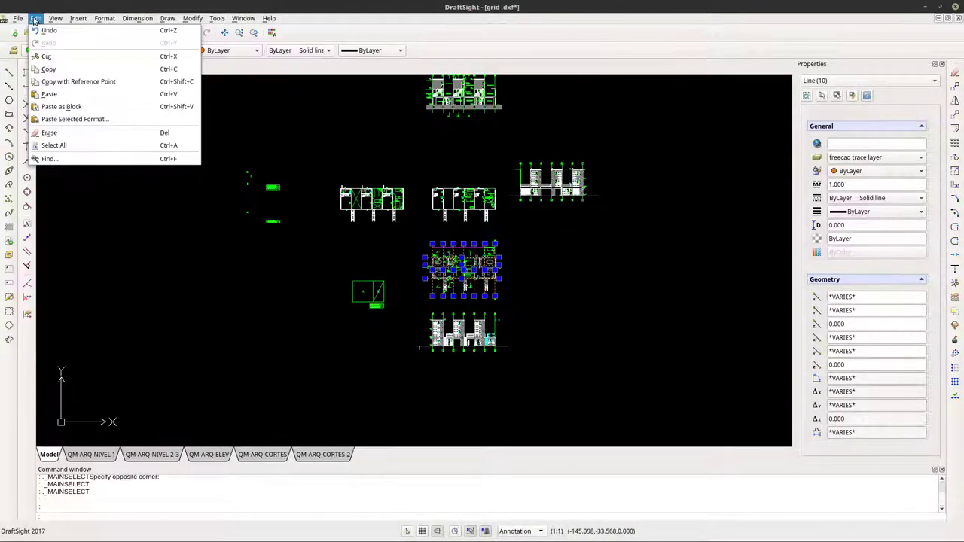
# Copy the selected grid lines with a reference point picked in empty space.
pyautogui.click(62, 84)
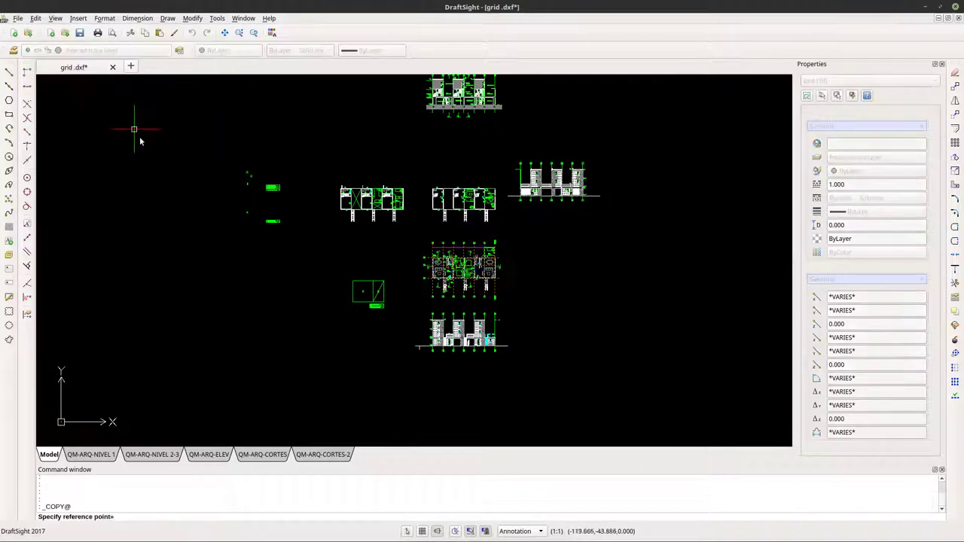
pyautogui.click(148, 279)
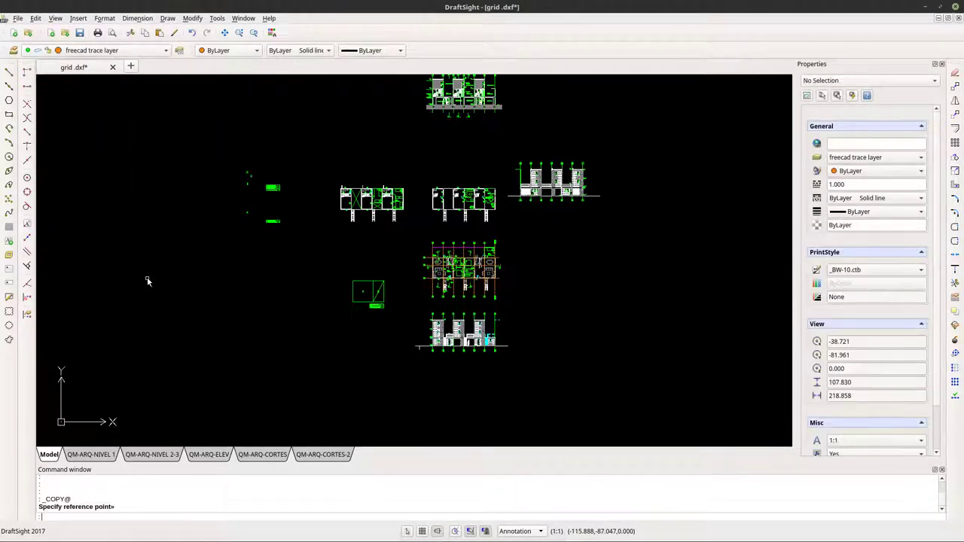
pyautogui.press('Return')
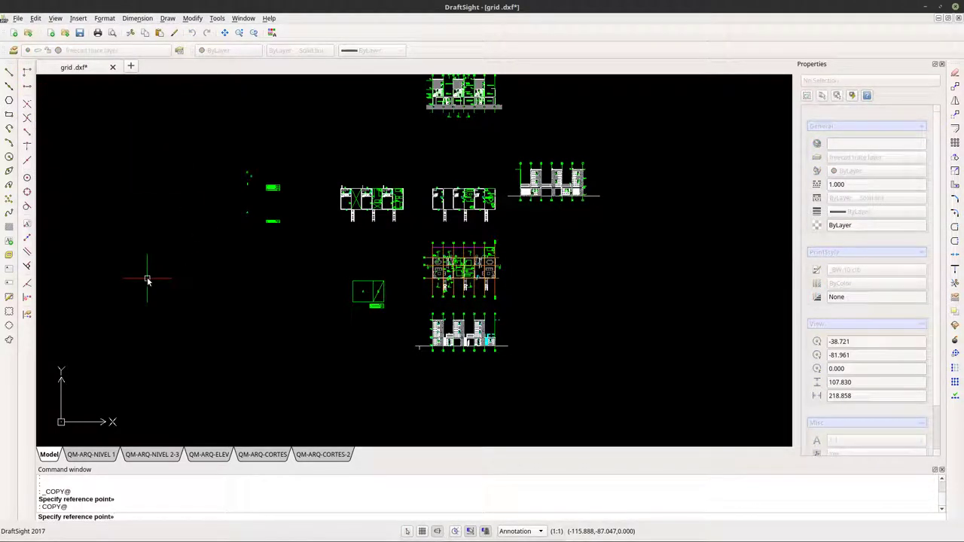
pyautogui.click(148, 280)
# Retry the reference-point copy using origin 0,0,0, then cancel it.
pyautogui.press('Return')
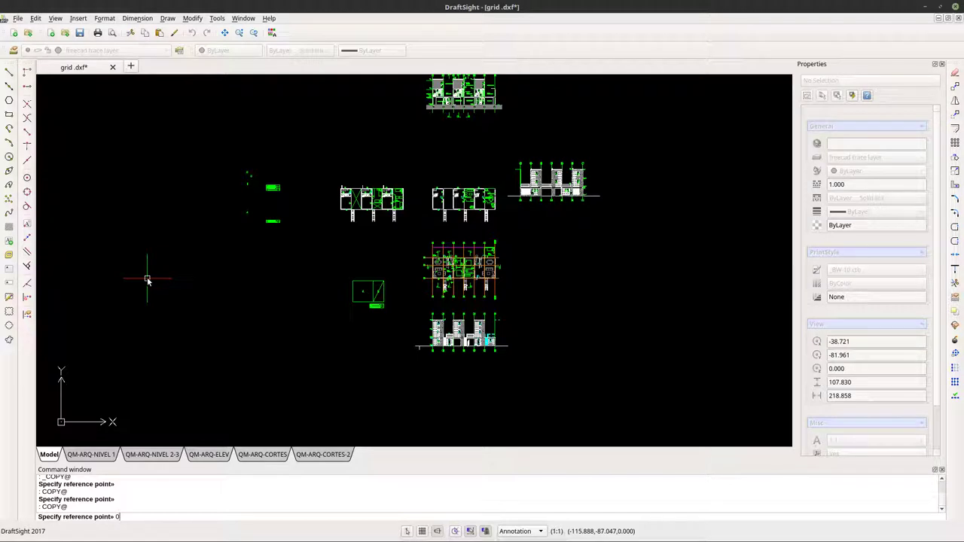
pyautogui.press('Return')
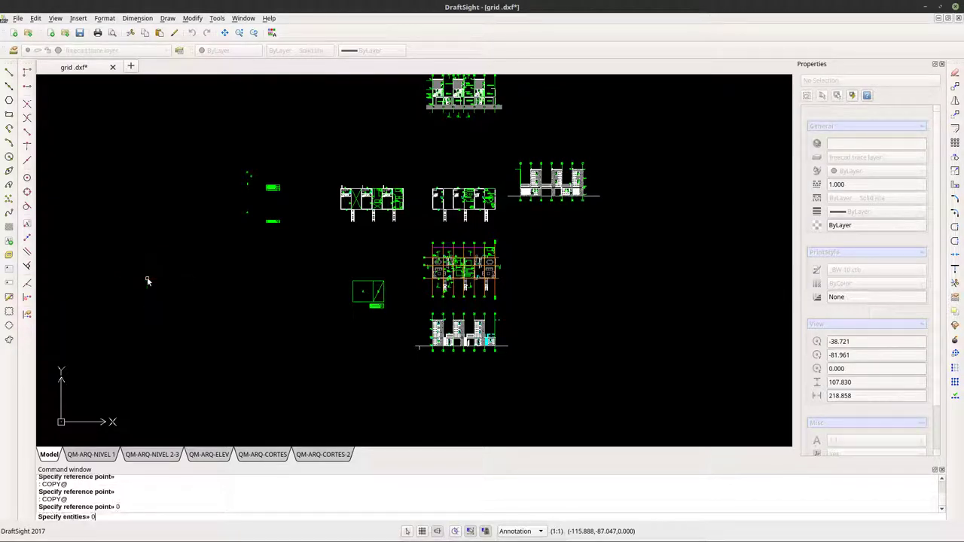
pyautogui.press('Return')
pyautogui.write('0')
pyautogui.press('Return')
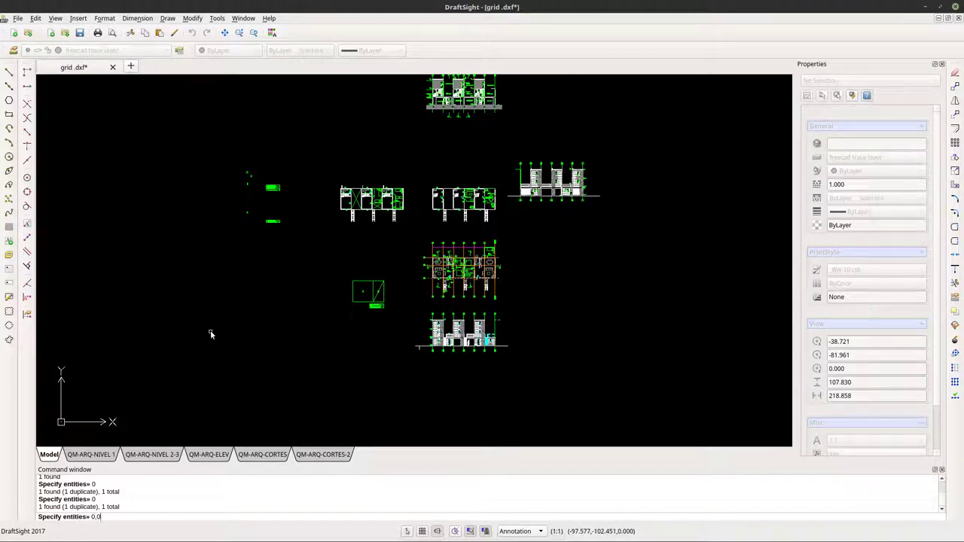
pyautogui.write(',0,')
pyautogui.press('Return')
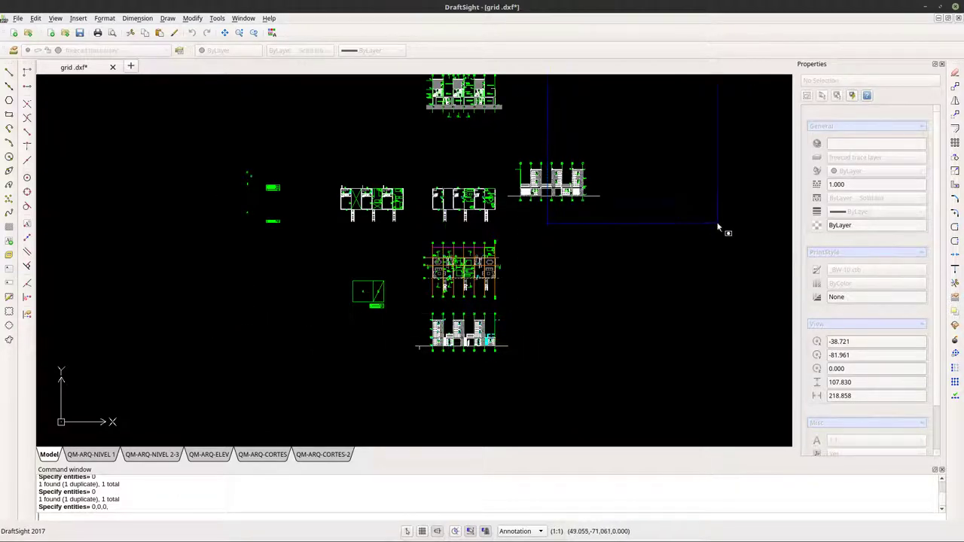
pyautogui.press('Escape')
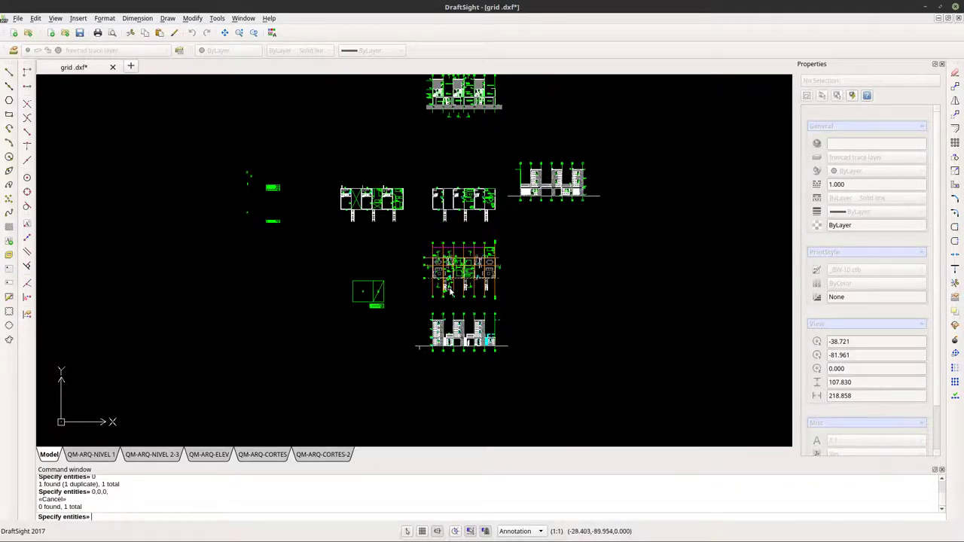
pyautogui.scroll(6, 449, 292)
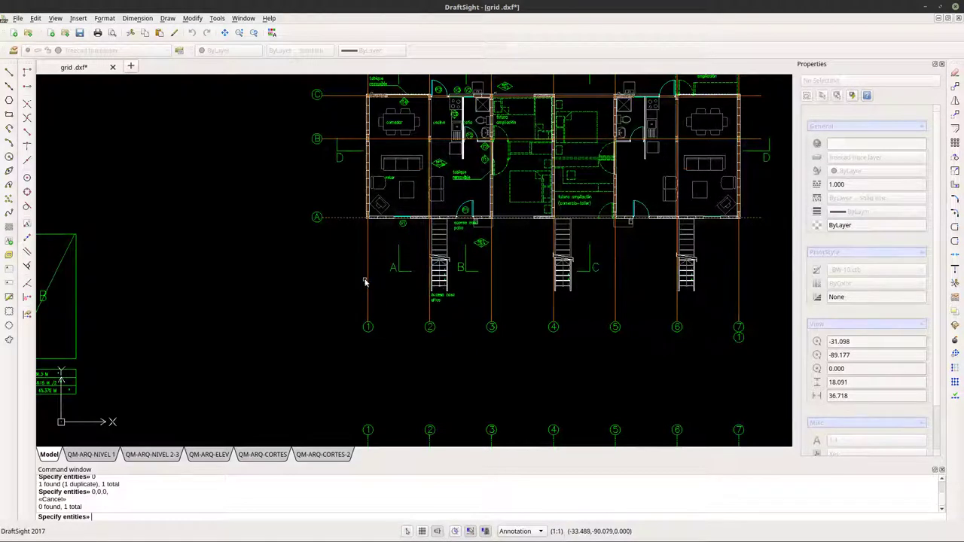
pyautogui.press('Escape')
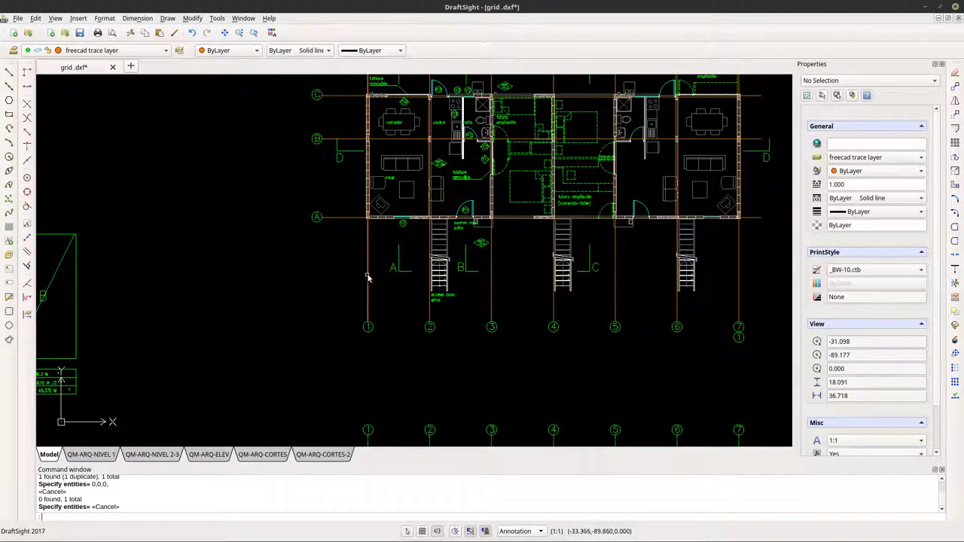
# Select grid lines 1 to 5 plus rows A, B and the top row.
pyautogui.click(368, 277)
pyautogui.click(429, 313)
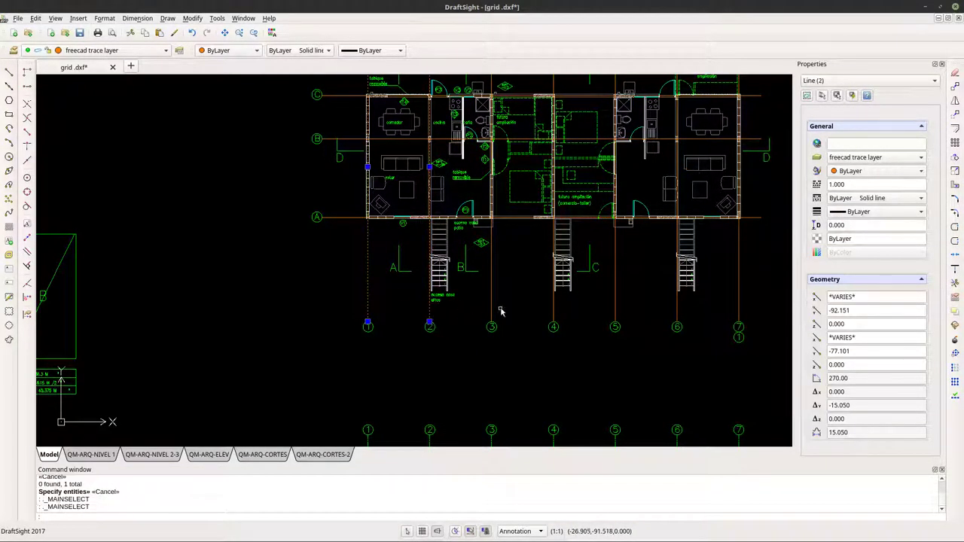
pyautogui.click(491, 312)
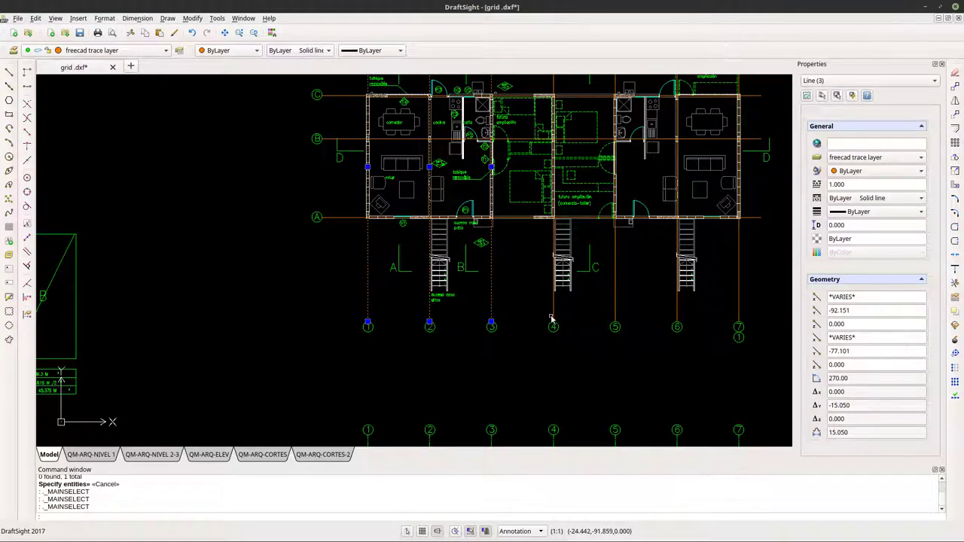
pyautogui.click(553, 315)
pyautogui.click(615, 306)
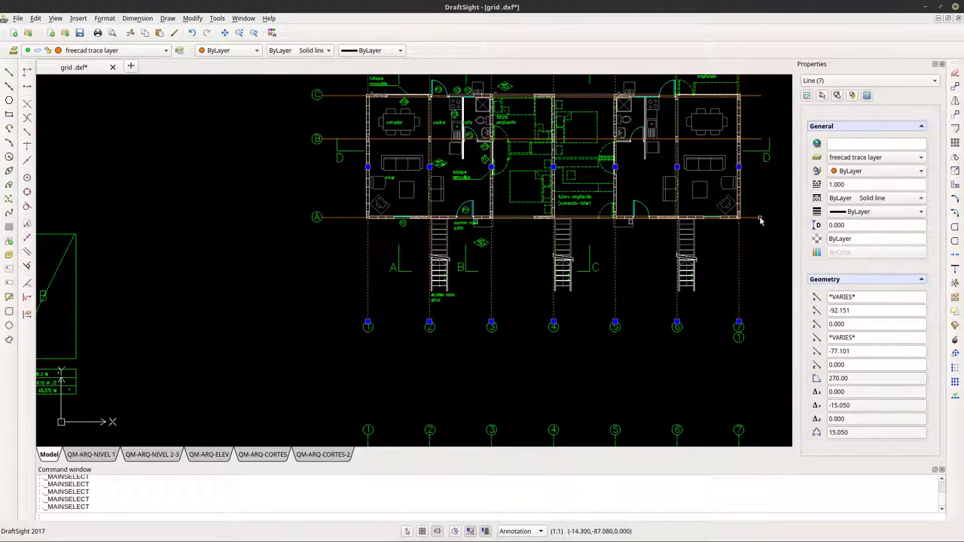
pyautogui.click(761, 218)
pyautogui.click(760, 139)
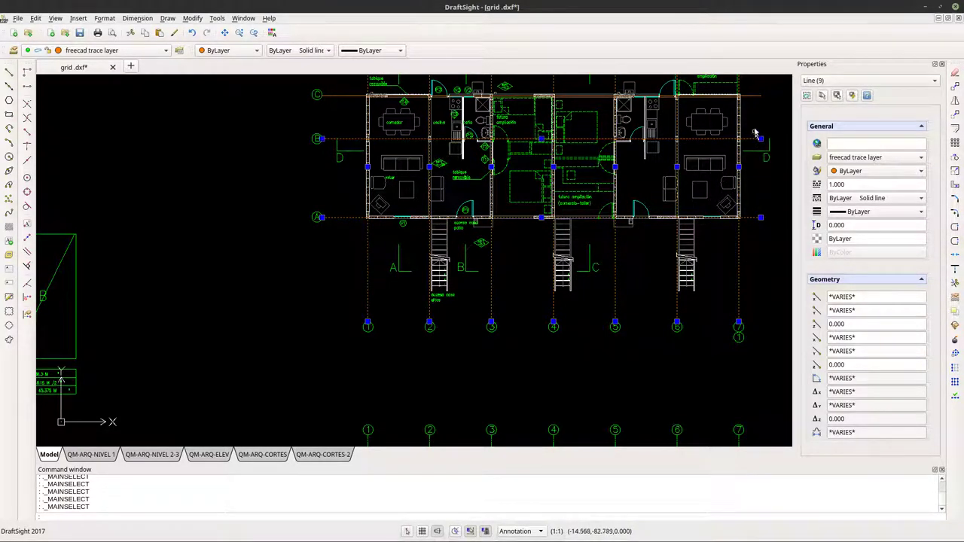
pyautogui.click(751, 96)
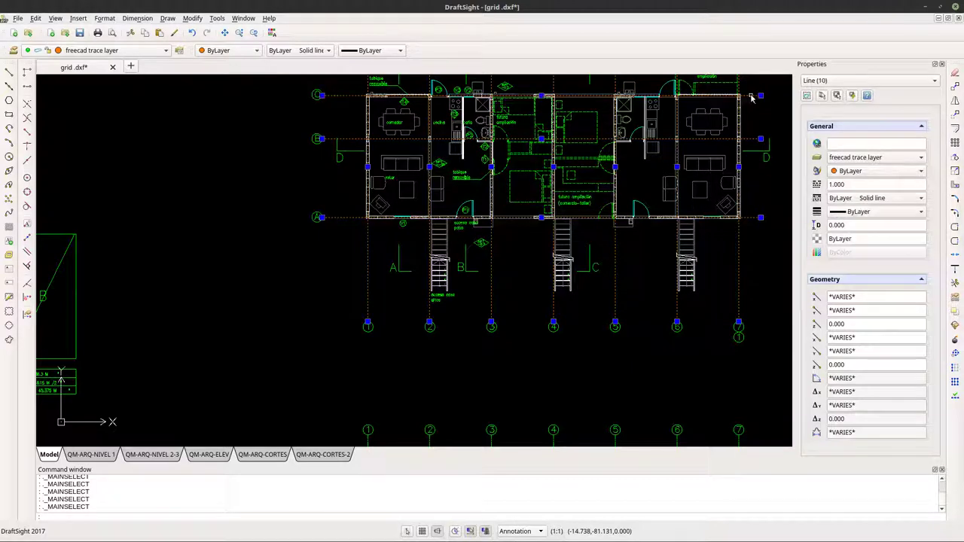
# Copy the selected grid lines to the clipboard with Edit > Copy.
pyautogui.click(18, 18)
pyautogui.moveTo(55, 18)
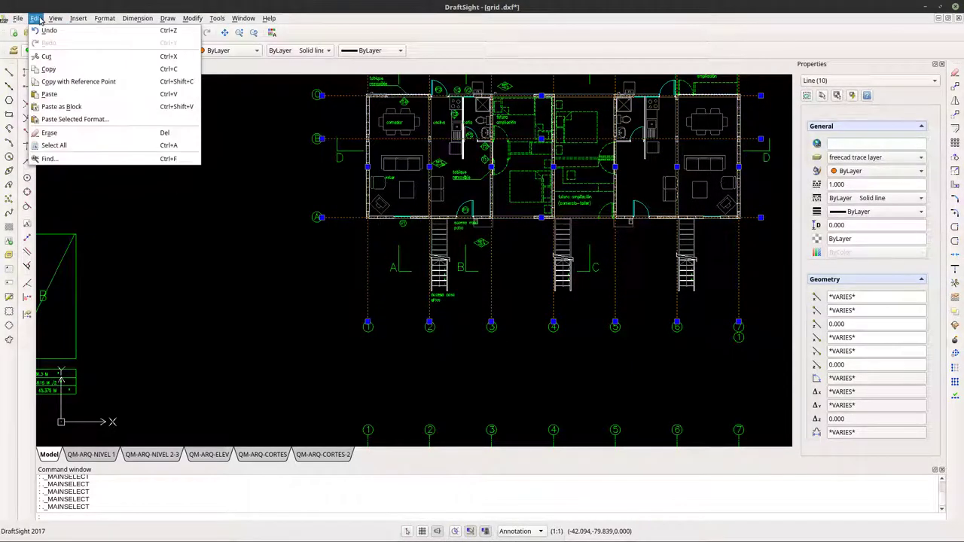
pyautogui.click(48, 69)
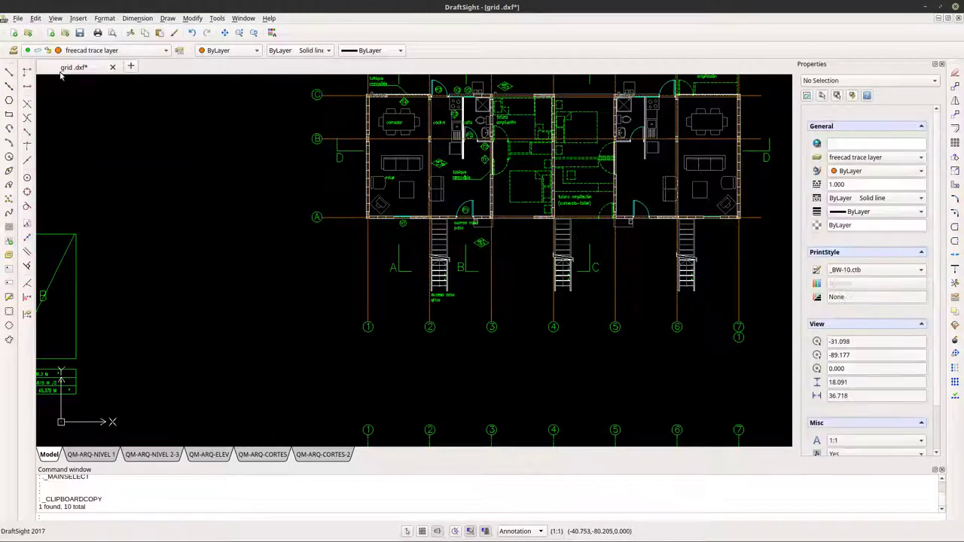
pyautogui.click(17, 18)
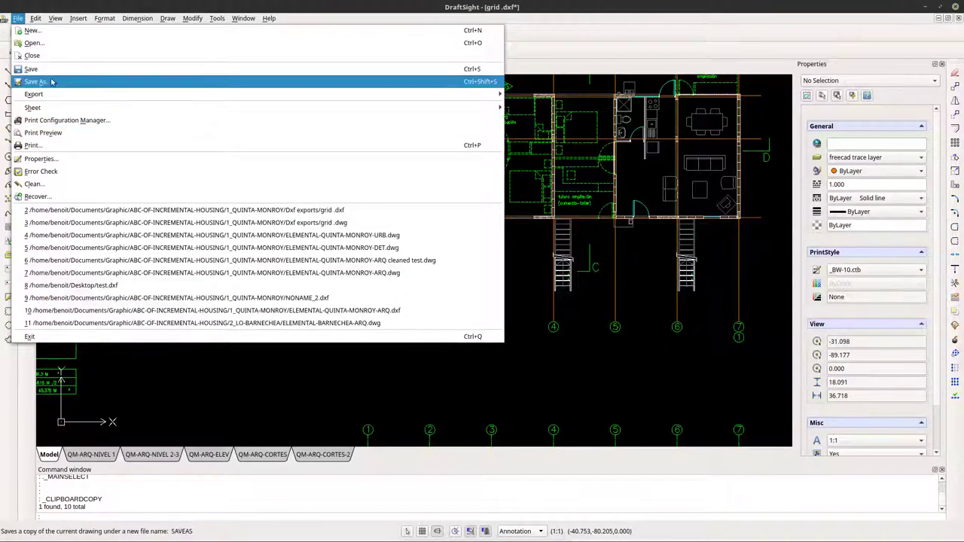
# Create a new drawing from standardiso.dwt and paste the grid lines into it as a block.
pyautogui.click(56, 34)
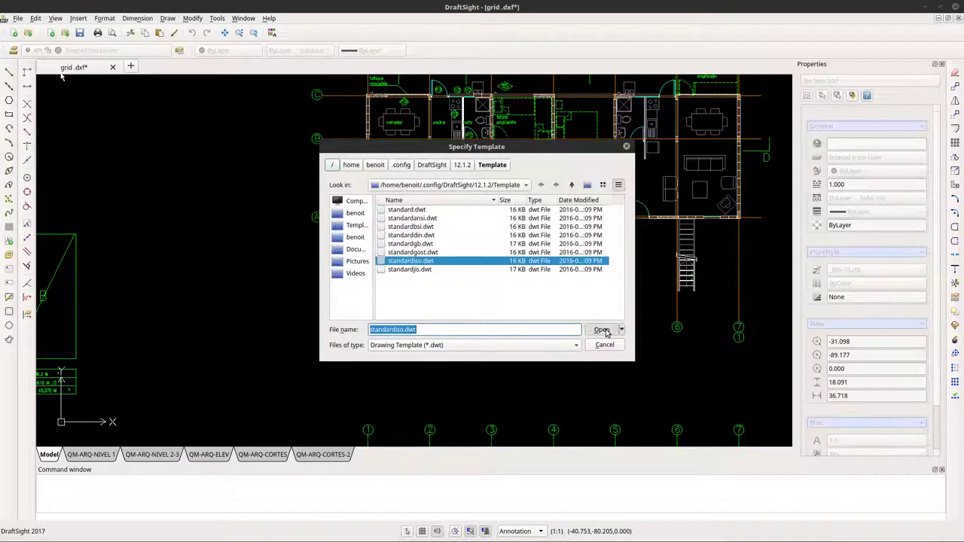
pyautogui.click(603, 330)
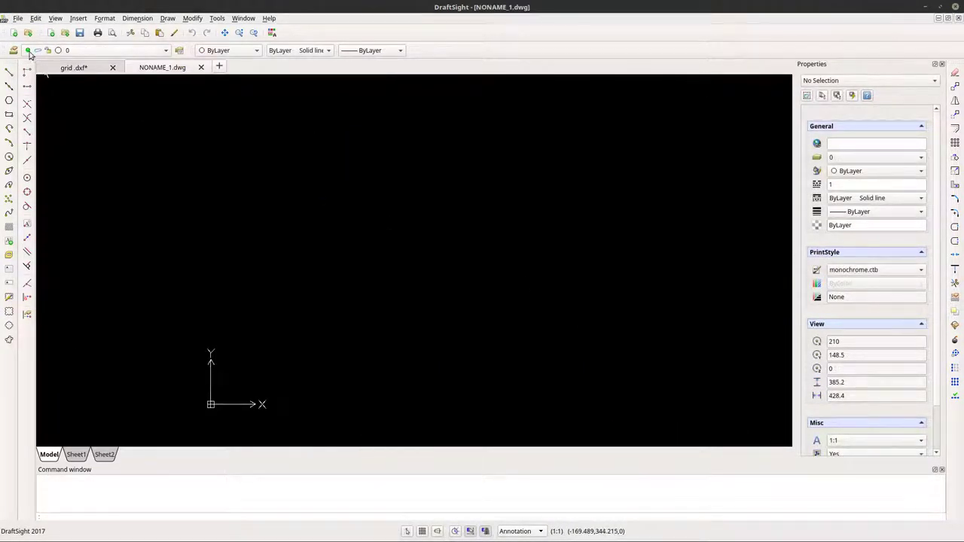
pyautogui.click(18, 19)
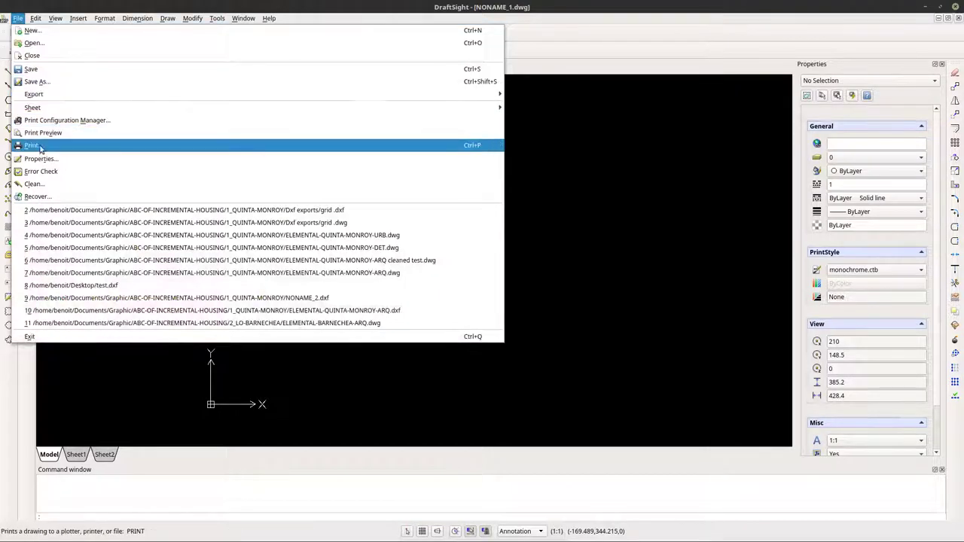
pyautogui.moveTo(36, 18)
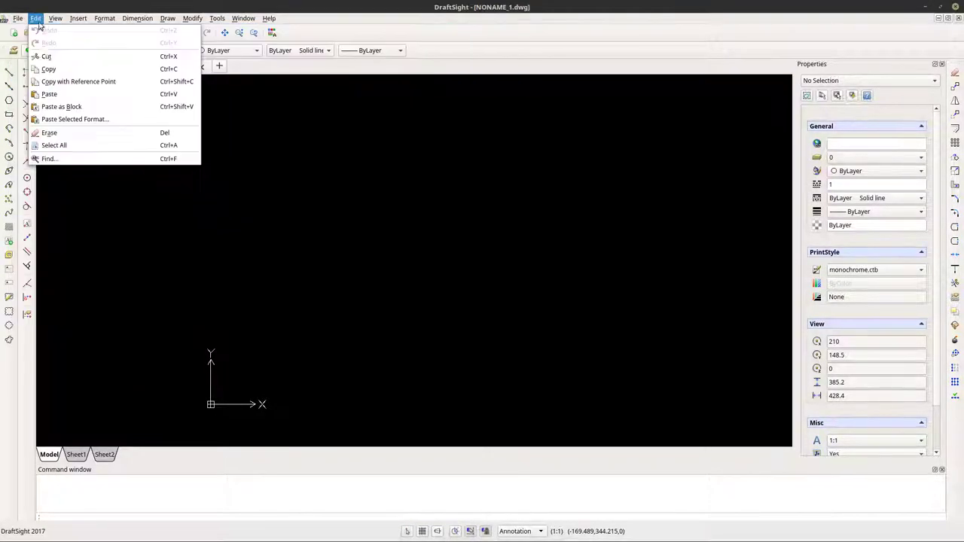
pyautogui.click(60, 107)
pyautogui.scroll(4, 226, 401)
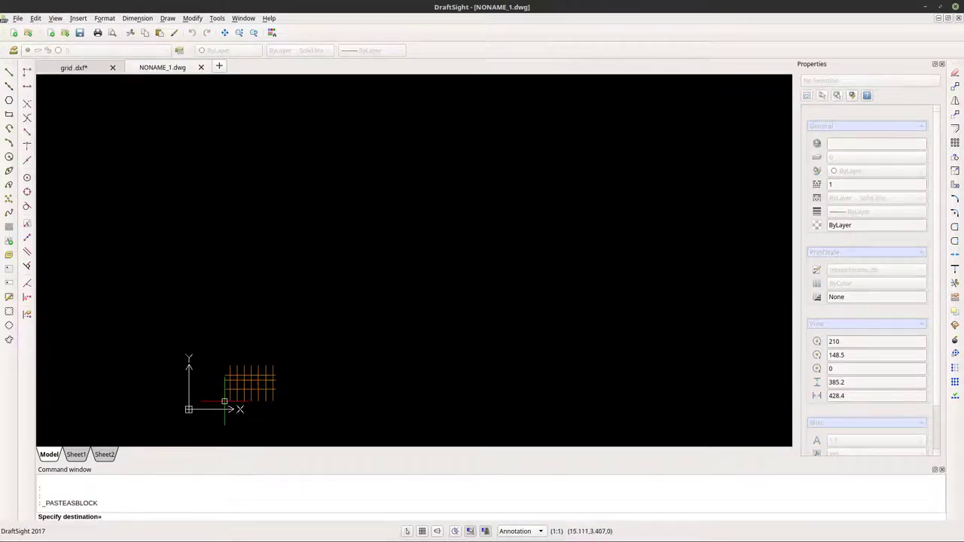
pyautogui.scroll(2, 220, 384)
pyautogui.click(170, 374)
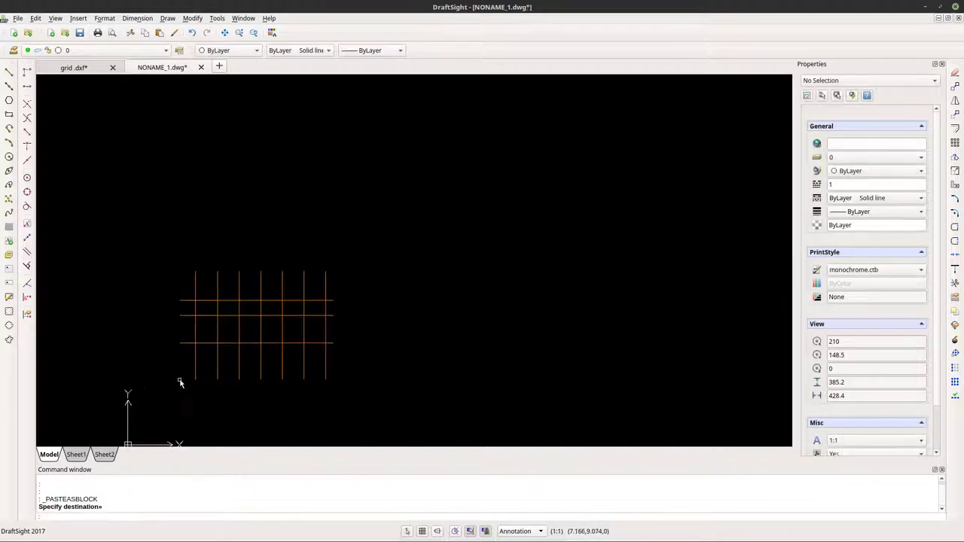
# Save the NONAME_1 grid drawing as R2013 ASCII DXF named 'grid original .dxf'.
pyautogui.click(103, 72)
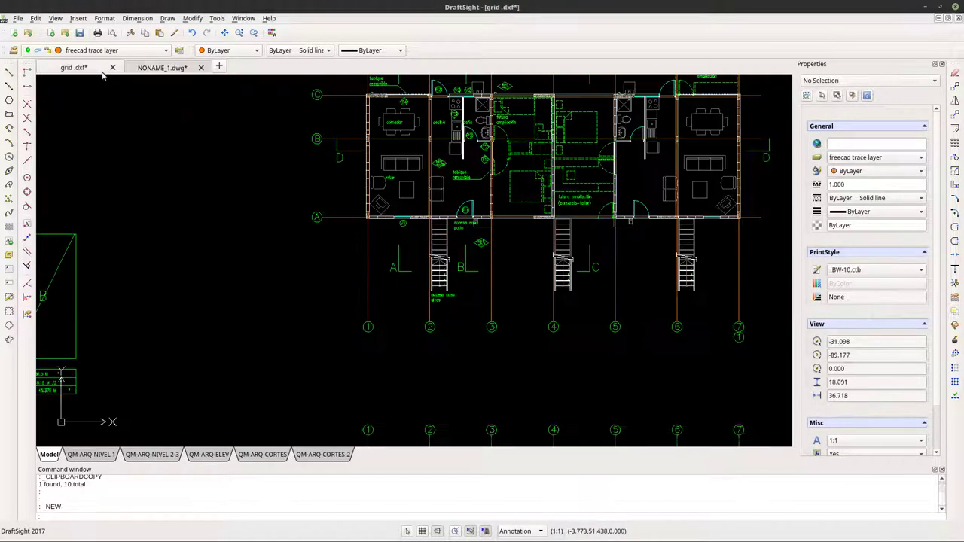
pyautogui.click(133, 69)
pyautogui.click(18, 18)
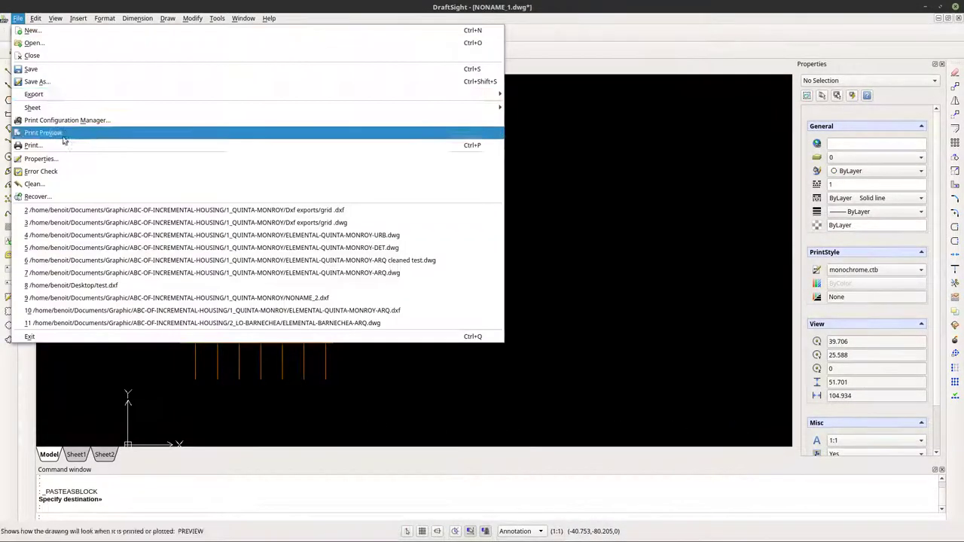
pyautogui.click(67, 82)
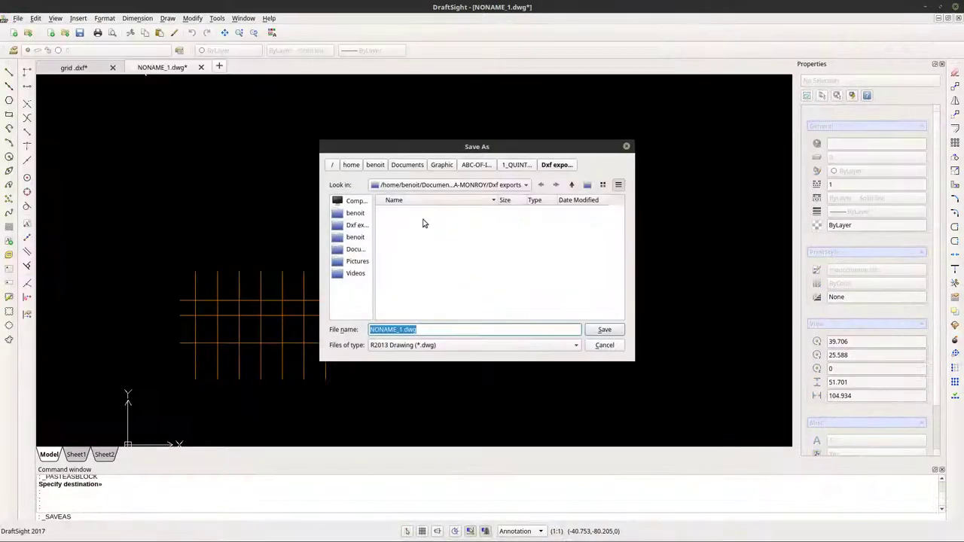
pyautogui.click(575, 345)
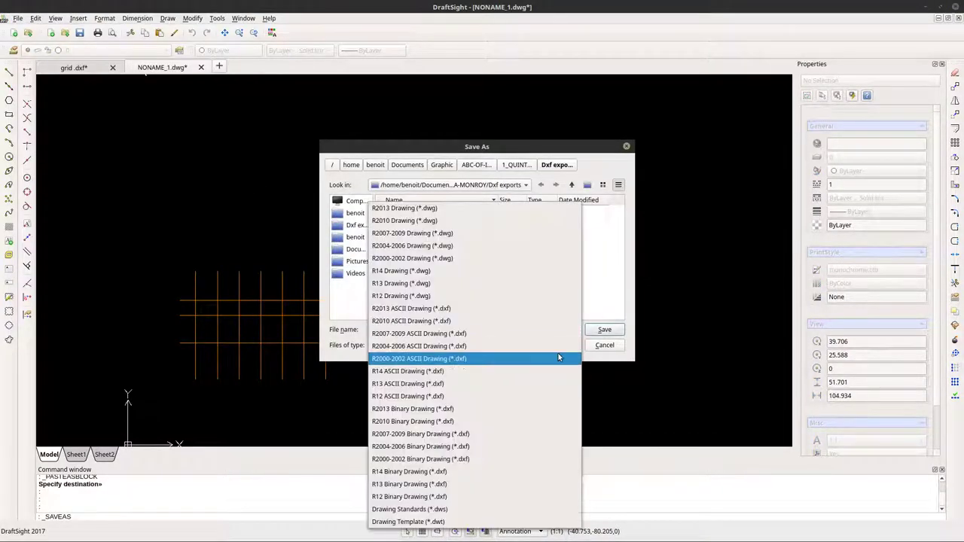
pyautogui.click(480, 311)
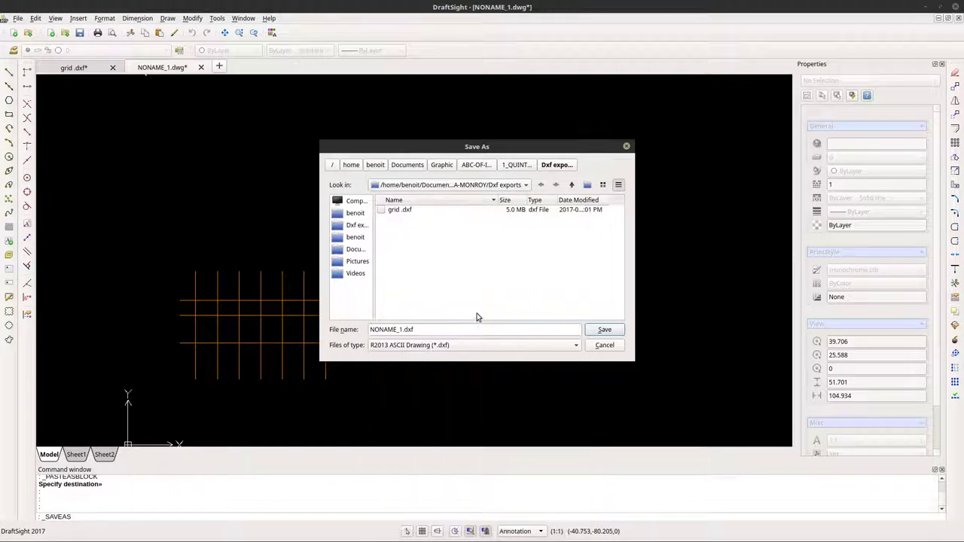
pyautogui.click(400, 209)
pyautogui.click(385, 329)
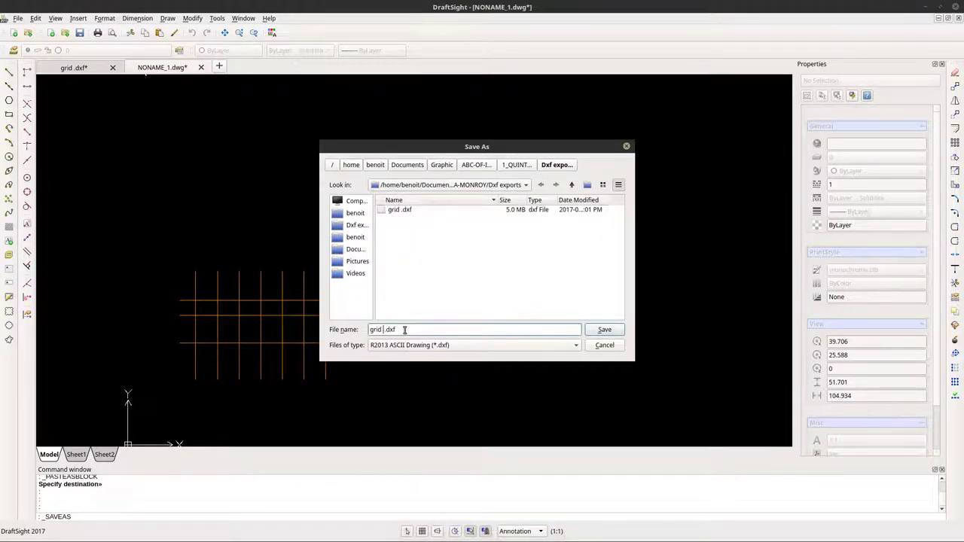
pyautogui.write('original')
pyautogui.click(608, 330)
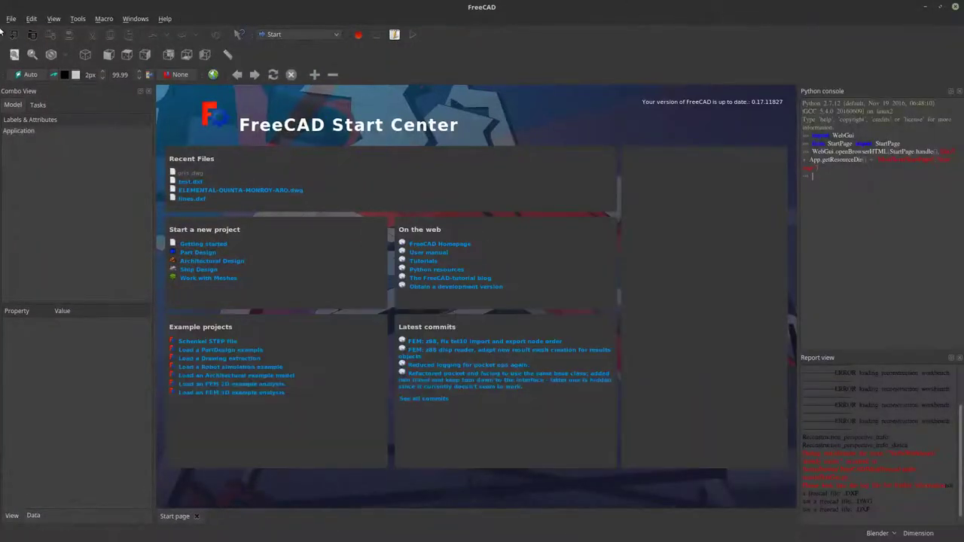
# Switch FreeCAD to the Arch workbench and create a new document.
pyautogui.click(298, 34)
pyautogui.click(304, 10)
pyautogui.click(13, 34)
# Import 'grid original .dxf' from the Dxf exports folder.
pyautogui.click(11, 18)
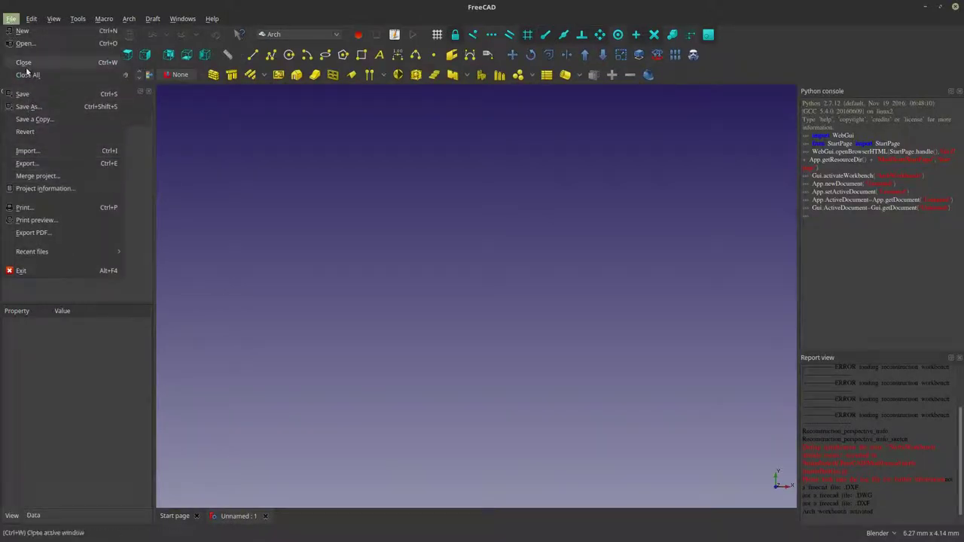
pyautogui.click(42, 44)
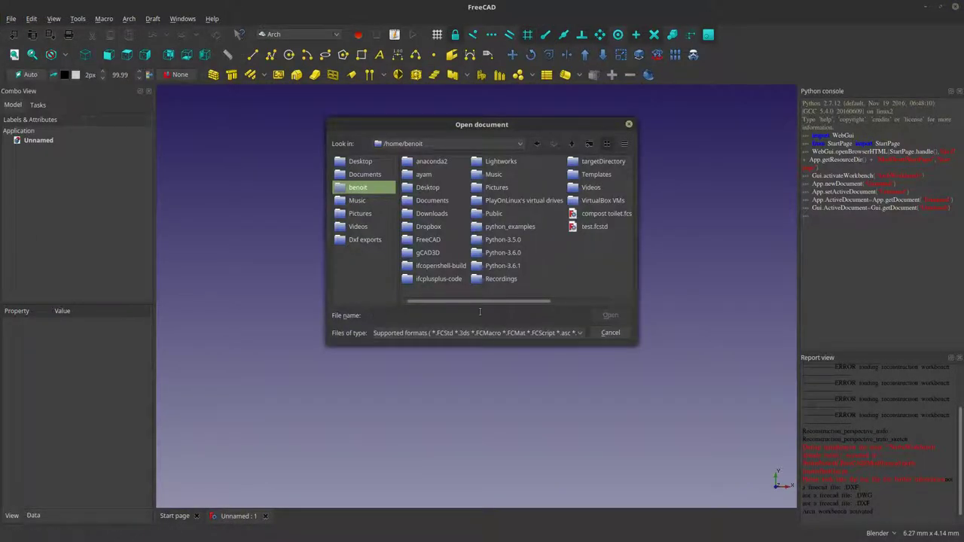
pyautogui.click(361, 175)
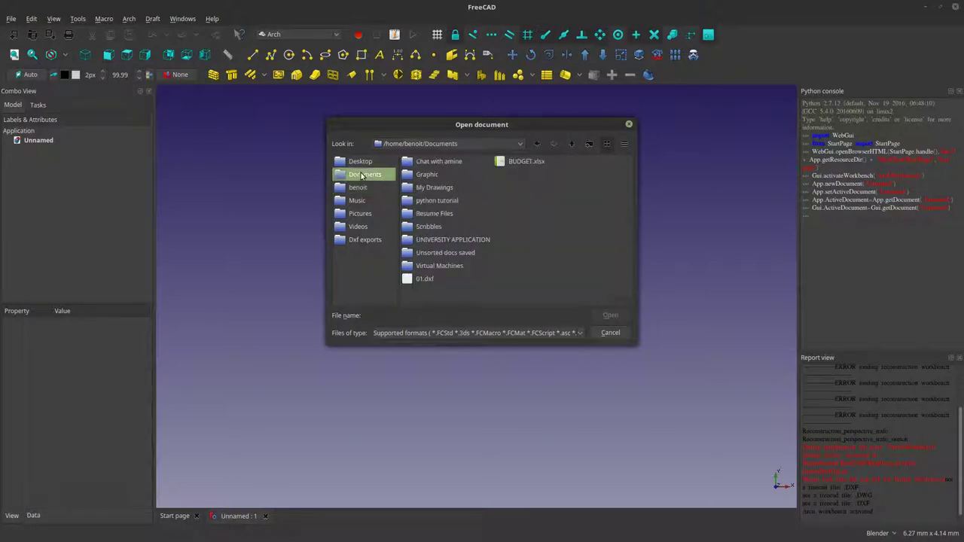
pyautogui.doubleClick(427, 174)
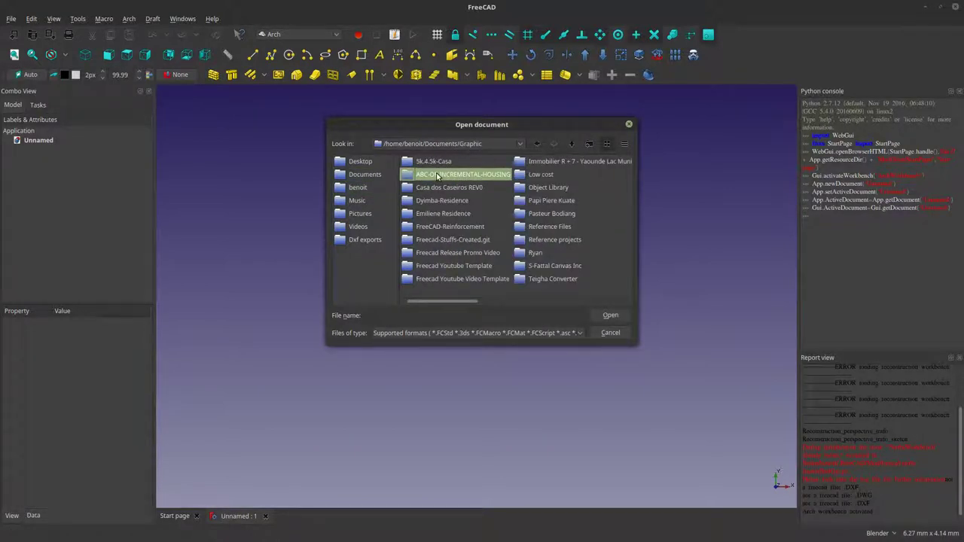
pyautogui.doubleClick(438, 176)
pyautogui.doubleClick(438, 163)
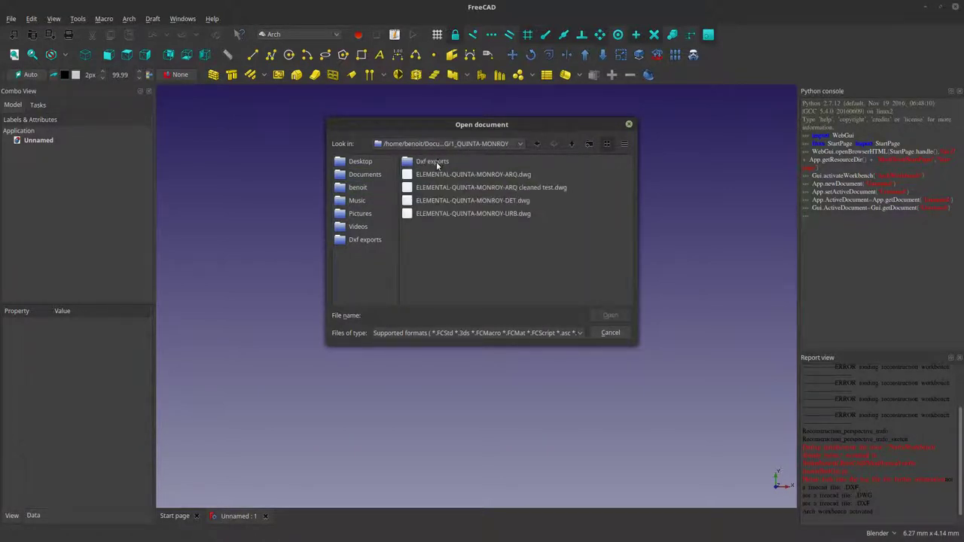
pyautogui.doubleClick(438, 162)
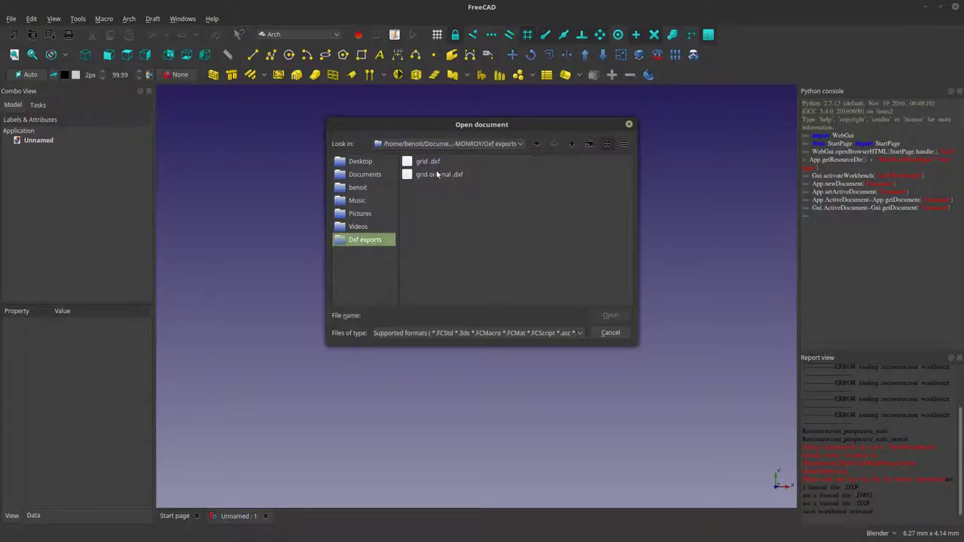
pyautogui.click(438, 174)
pyautogui.click(610, 315)
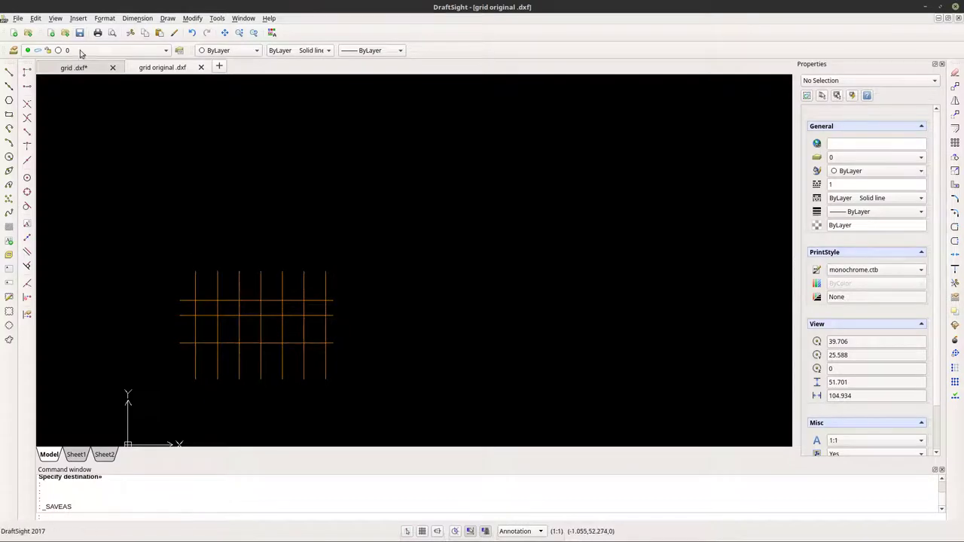
# Add an aligned 3.00 dimension between grid axes 1 and 2 in grid.dxf.
pyautogui.click(79, 68)
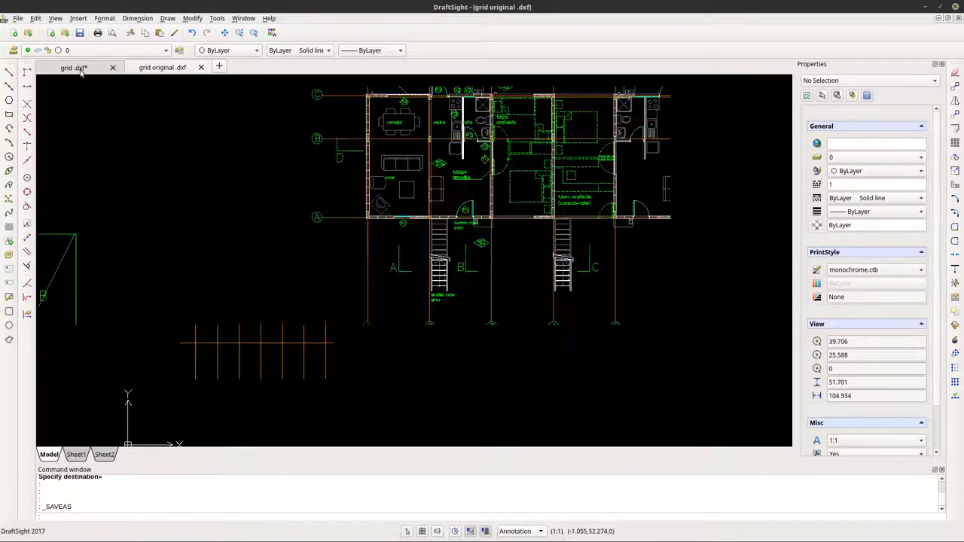
pyautogui.scroll(-3, 317, 349)
pyautogui.scroll(3, 317, 349)
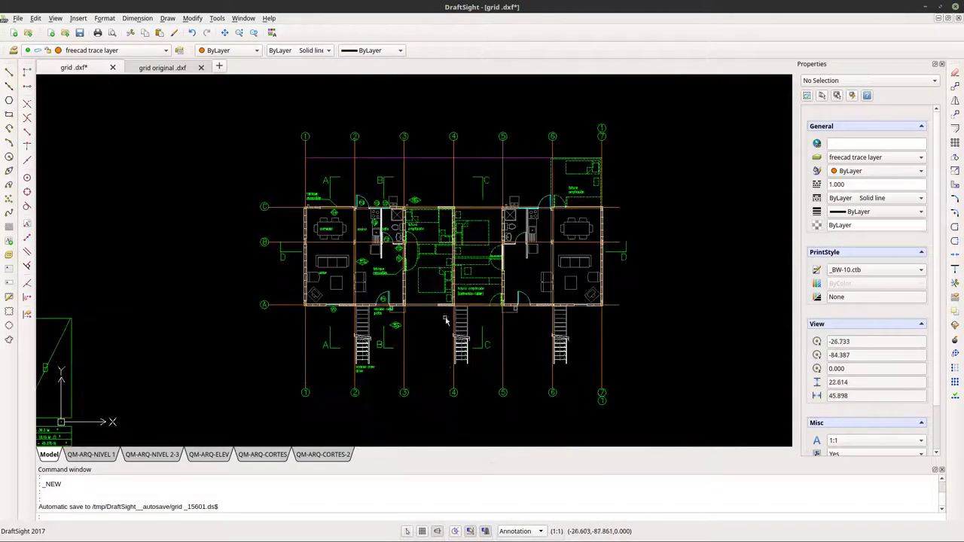
pyautogui.scroll(1, 226, 249)
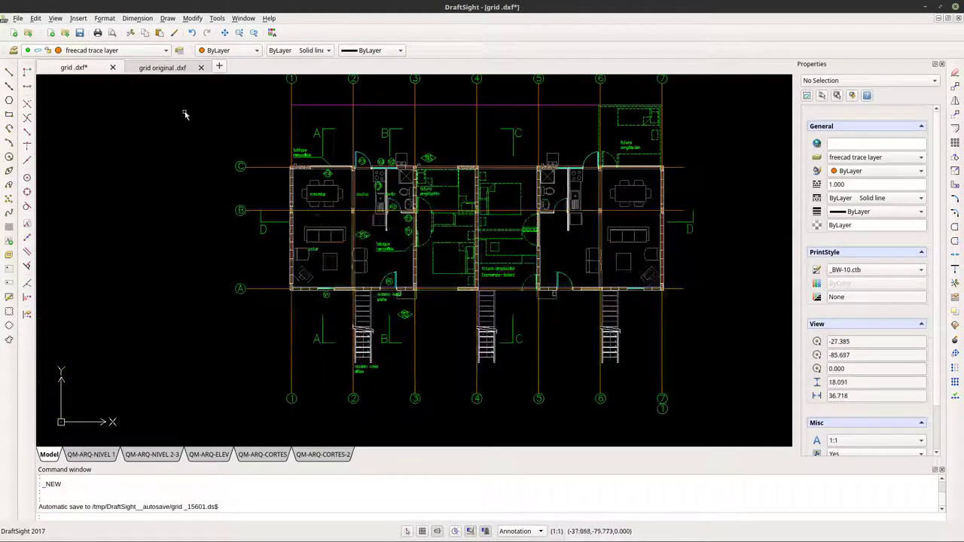
pyautogui.click(136, 18)
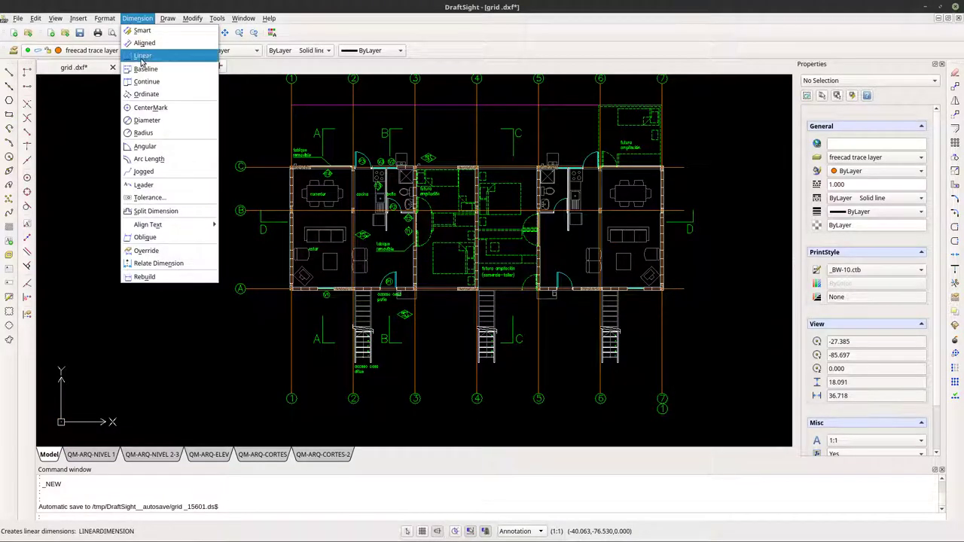
pyautogui.click(145, 43)
pyautogui.scroll(5, 294, 395)
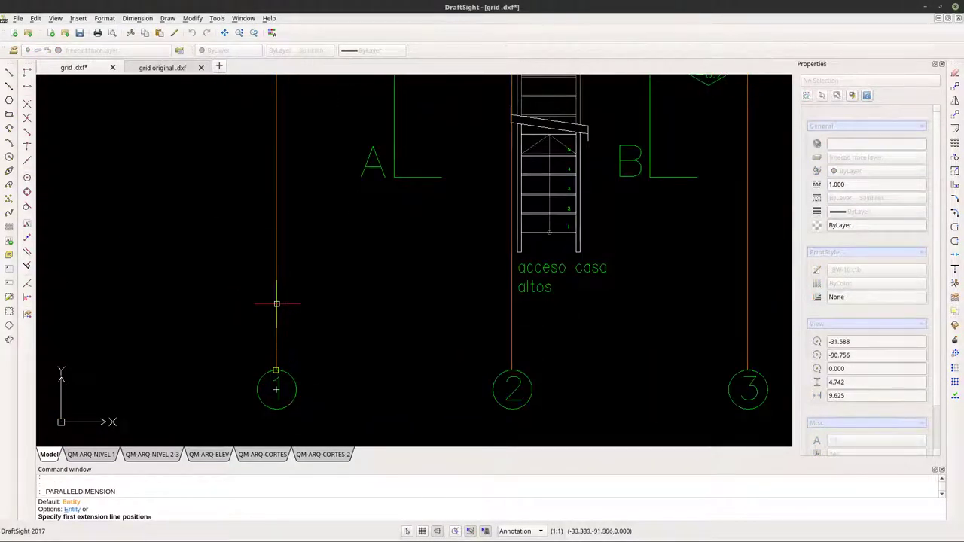
pyautogui.click(277, 358)
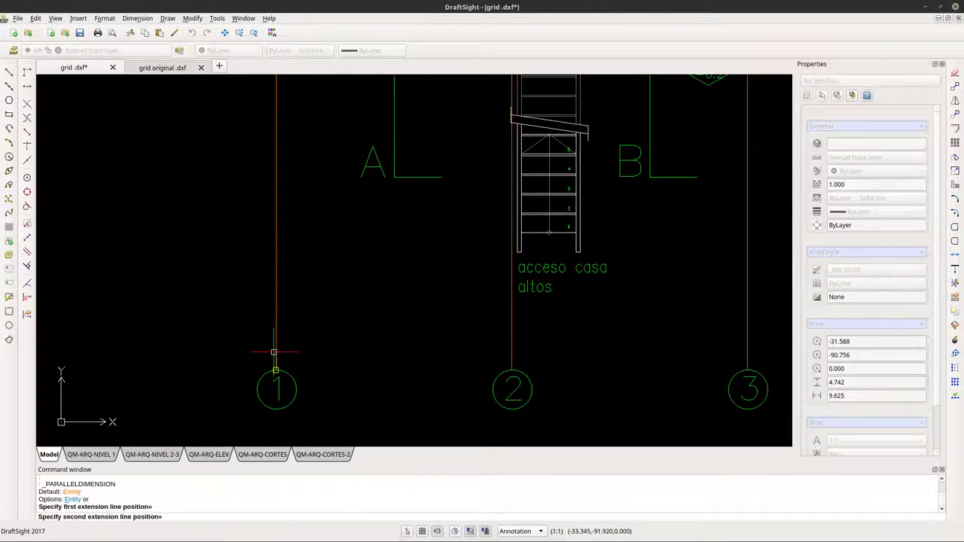
pyautogui.click(512, 332)
pyautogui.scroll(-3, 396, 406)
pyautogui.scroll(5, 395, 407)
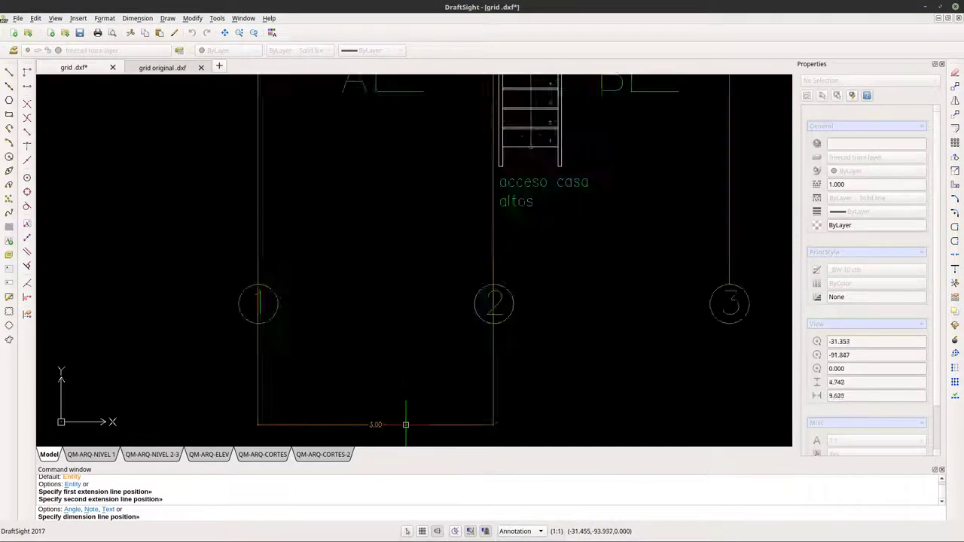
pyautogui.click(393, 422)
pyautogui.scroll(-6, 367, 398)
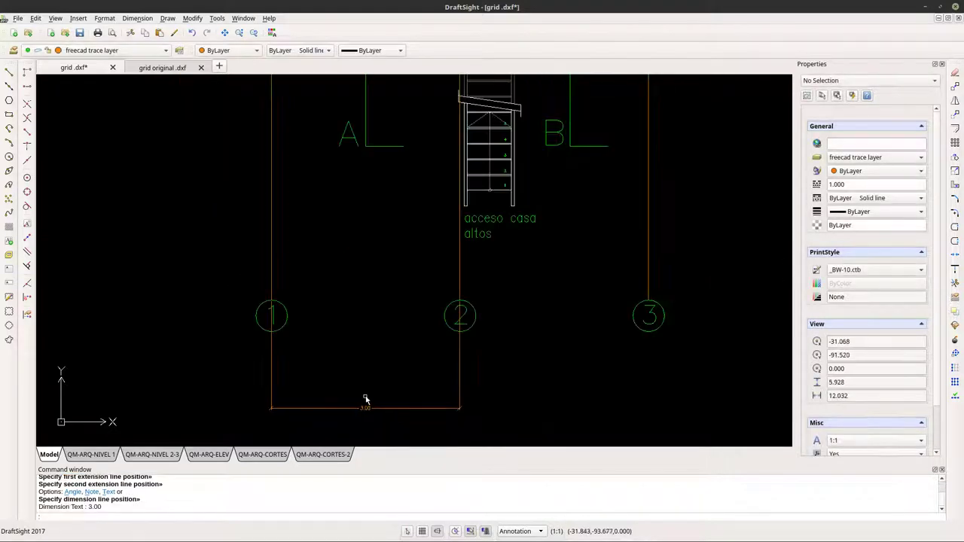
pyautogui.scroll(2, 486, 354)
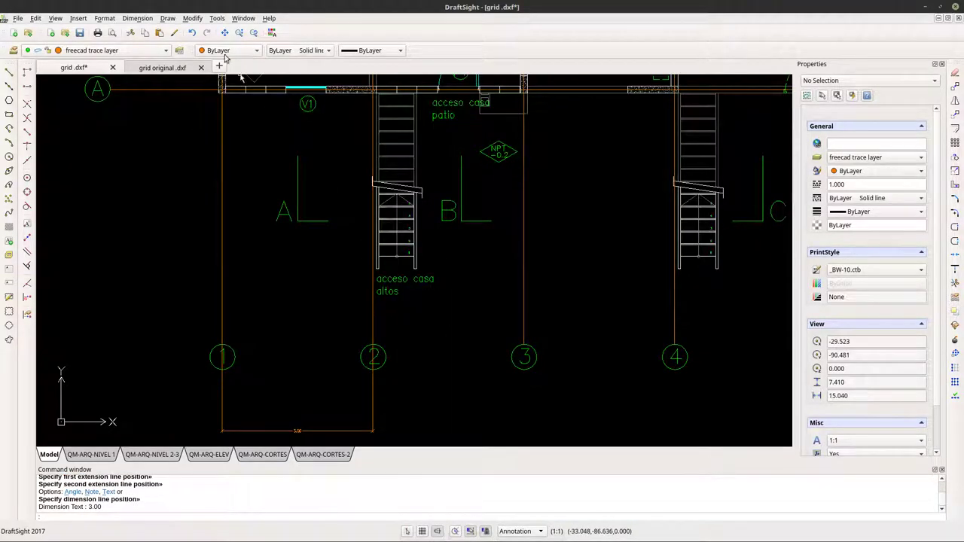
# Add a linear 3.81 dimension between grid lines A and B.
pyautogui.click(149, 21)
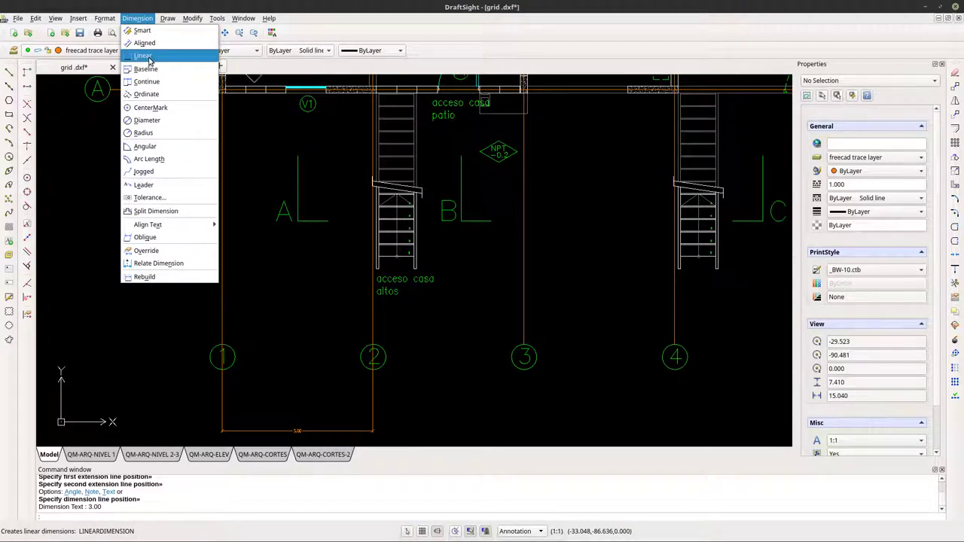
pyautogui.click(148, 58)
pyautogui.scroll(-3, 366, 324)
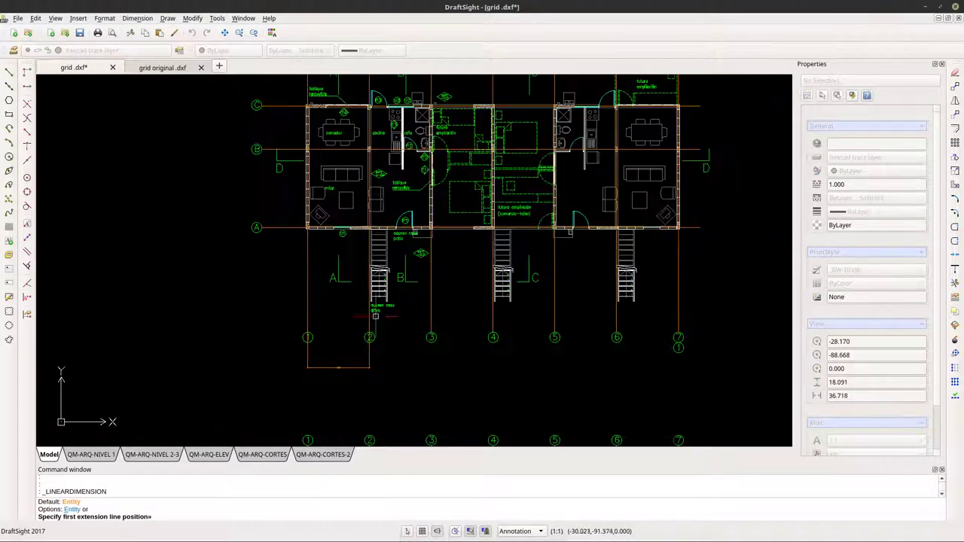
pyautogui.scroll(4, 268, 234)
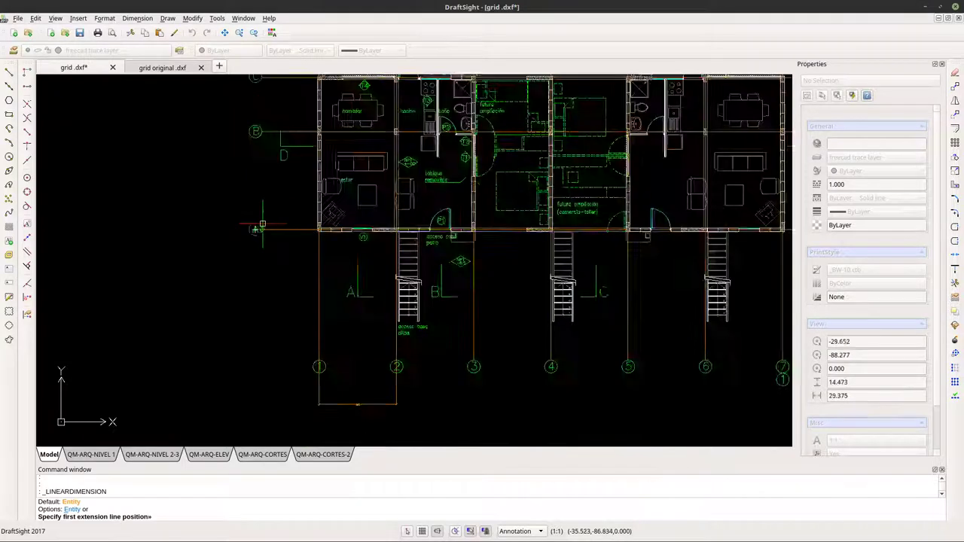
pyautogui.scroll(10, 260, 236)
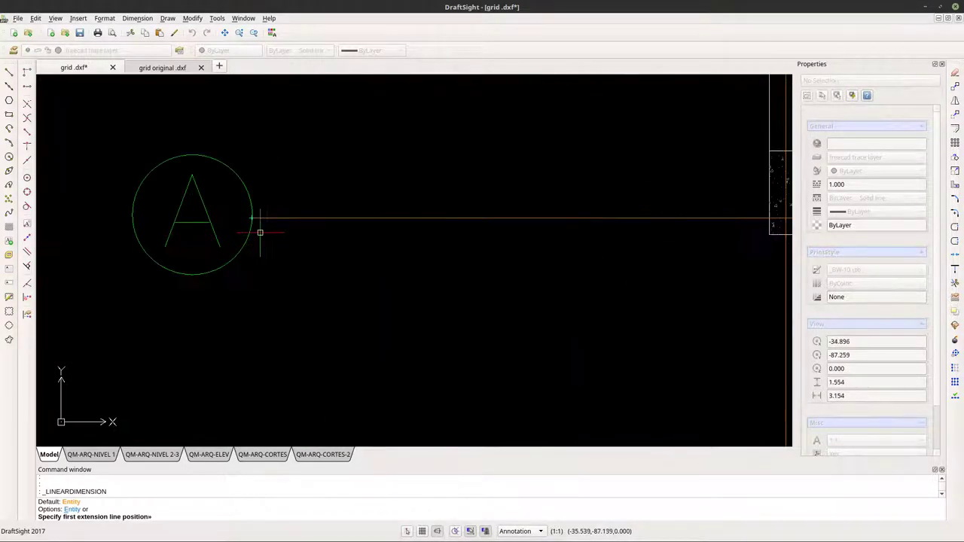
pyautogui.click(263, 226)
pyautogui.scroll(-12, 260, 226)
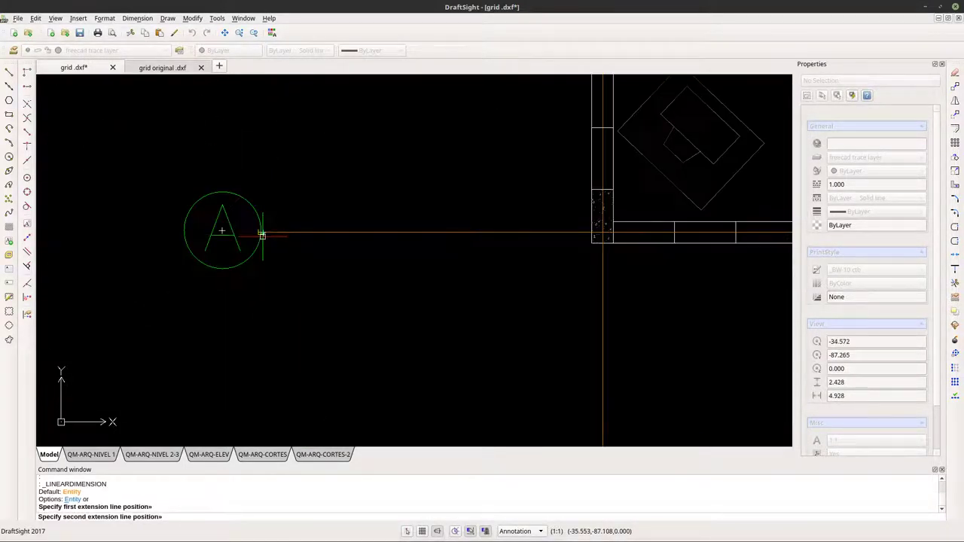
pyautogui.scroll(6, 255, 143)
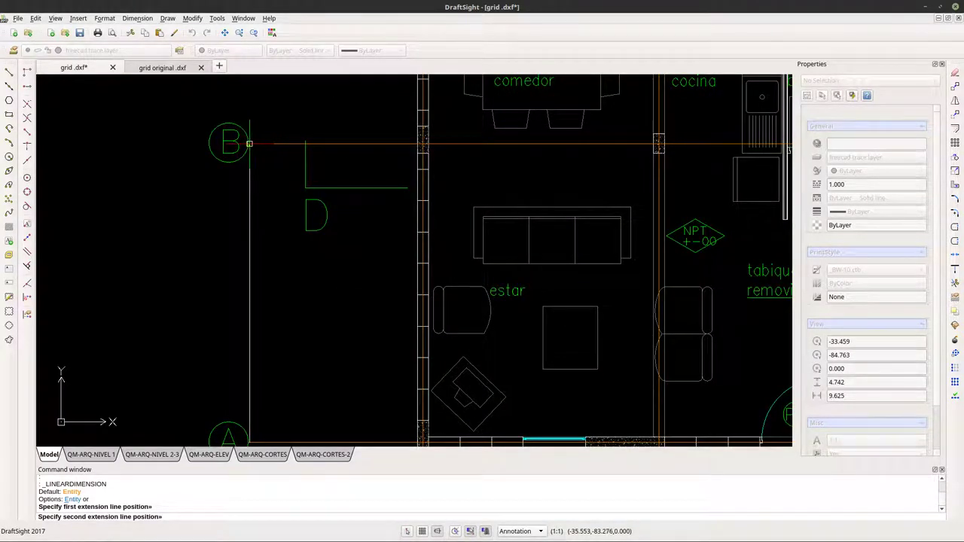
pyautogui.click(249, 143)
pyautogui.click(157, 304)
pyautogui.scroll(6, 161, 308)
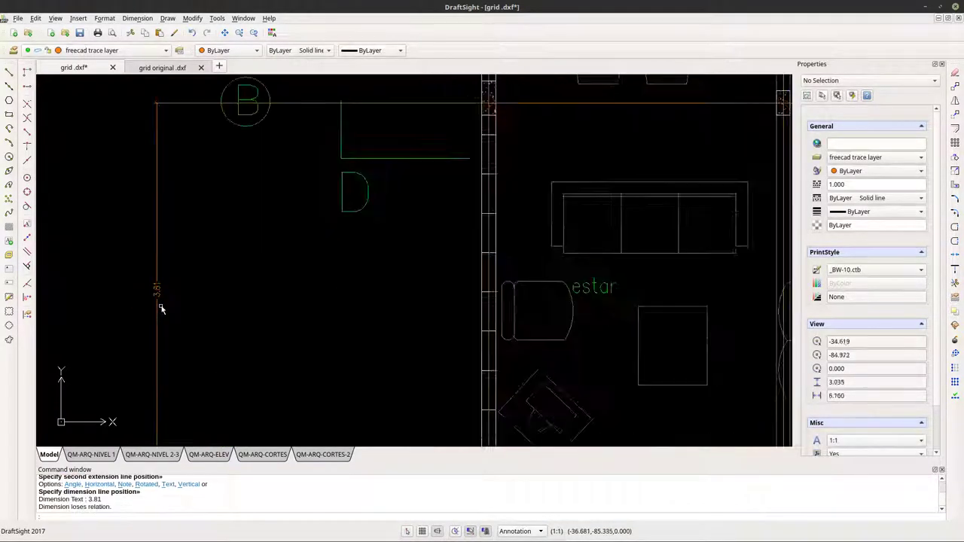
pyautogui.scroll(-6, 162, 308)
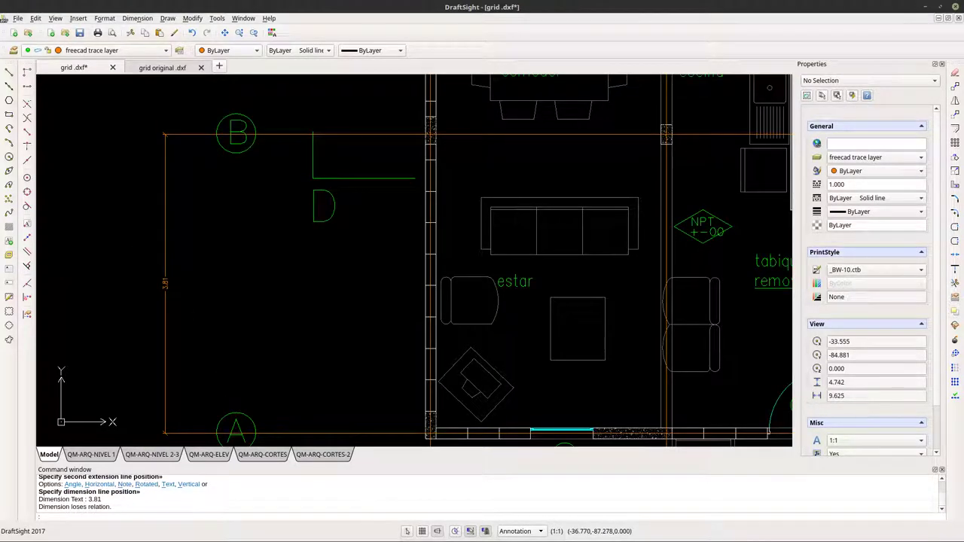
pyautogui.scroll(-2, 258, 336)
pyautogui.scroll(2, 314, 304)
pyautogui.hotkey('alt', 'Tab')
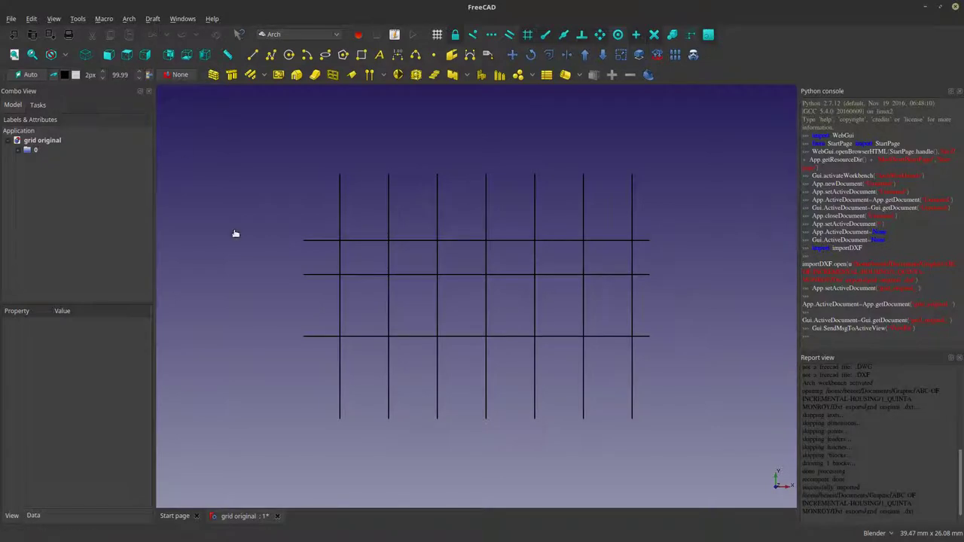
pyautogui.click(397, 54)
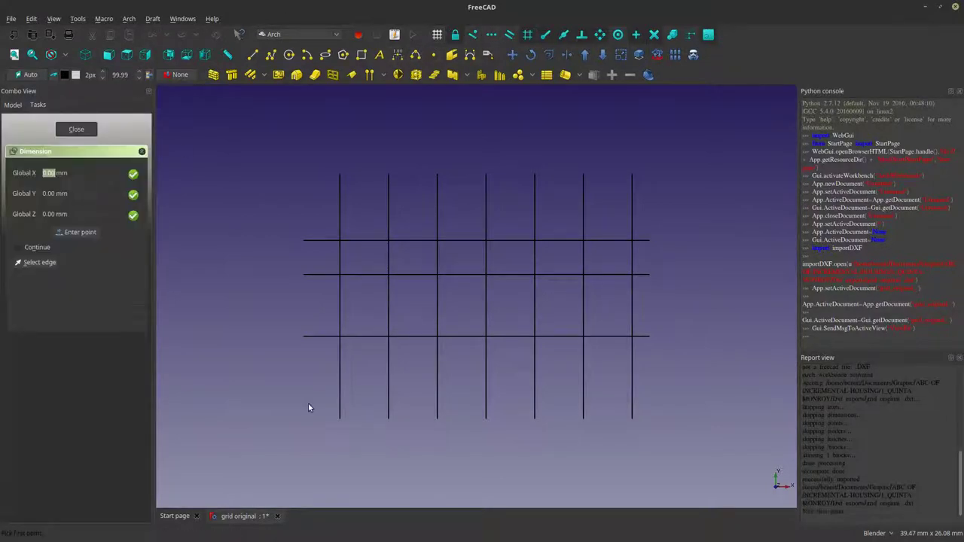
pyautogui.click(340, 415)
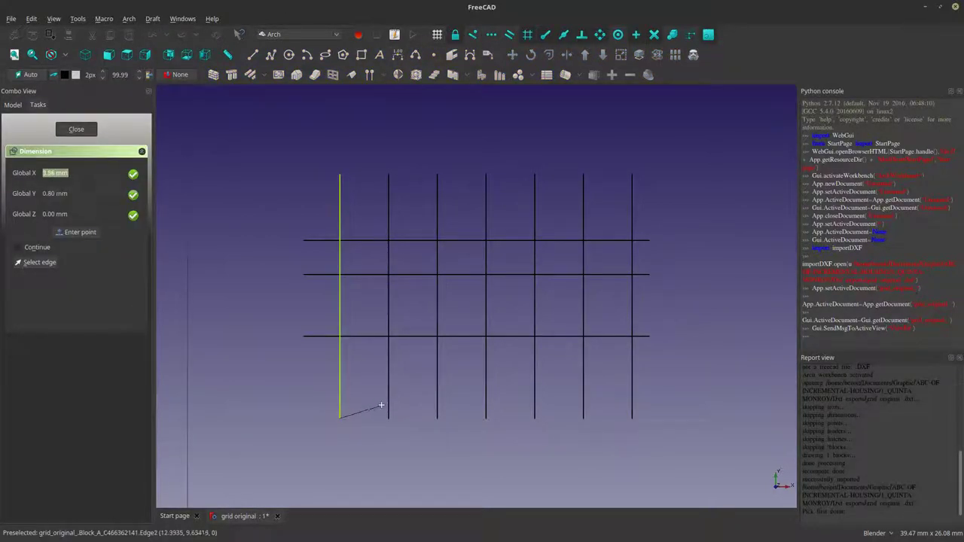
pyautogui.click(388, 413)
pyautogui.click(365, 447)
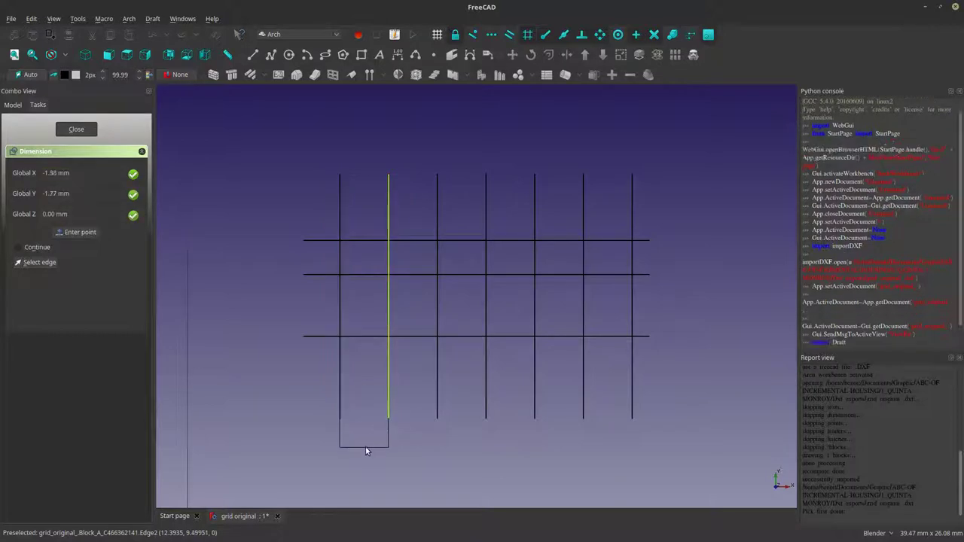
pyautogui.scroll(-2, 369, 437)
pyautogui.scroll(-4, 371, 433)
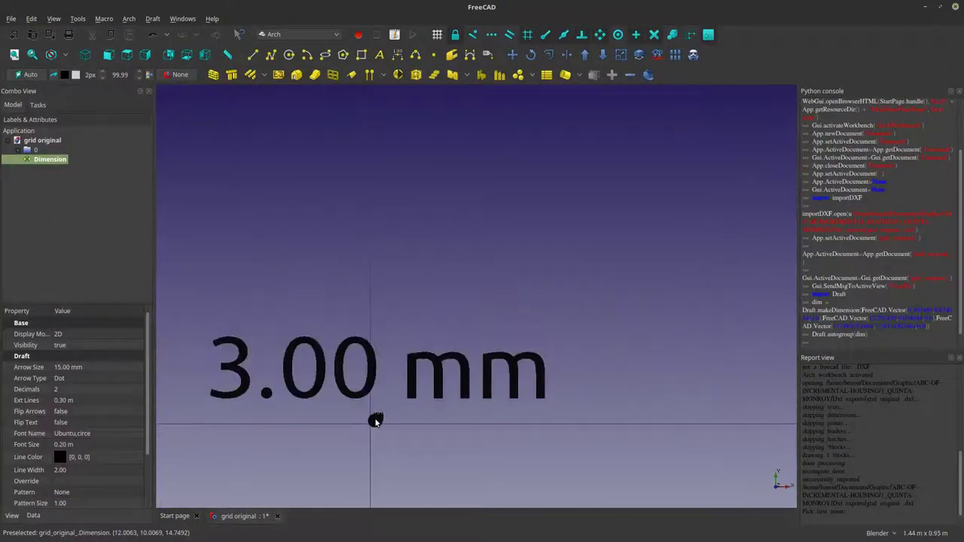
pyautogui.scroll(3, 375, 422)
pyautogui.scroll(-3, 376, 422)
pyautogui.scroll(3, 376, 421)
pyautogui.scroll(-4, 375, 411)
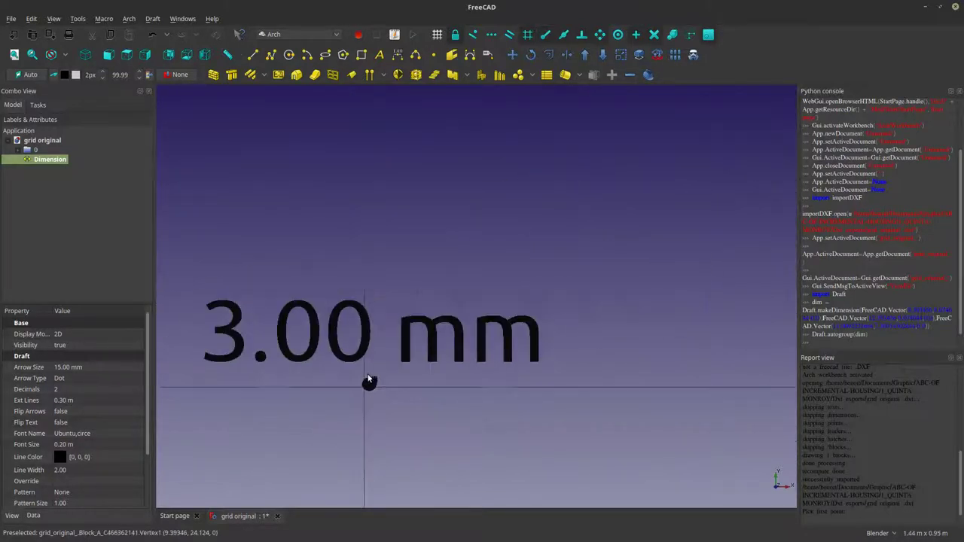
pyautogui.scroll(3, 369, 377)
pyautogui.scroll(2, 355, 263)
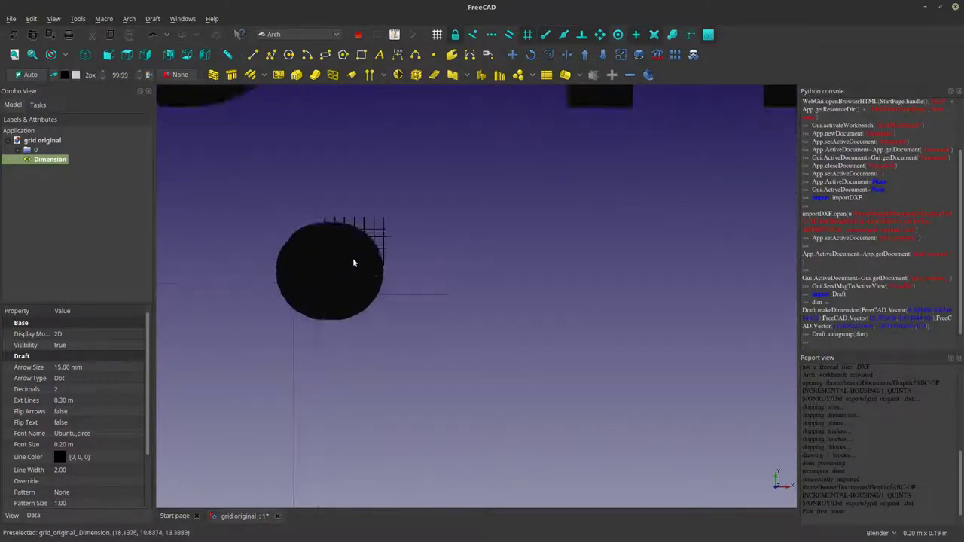
pyautogui.click(71, 176)
pyautogui.click(63, 159)
pyautogui.press('Delete')
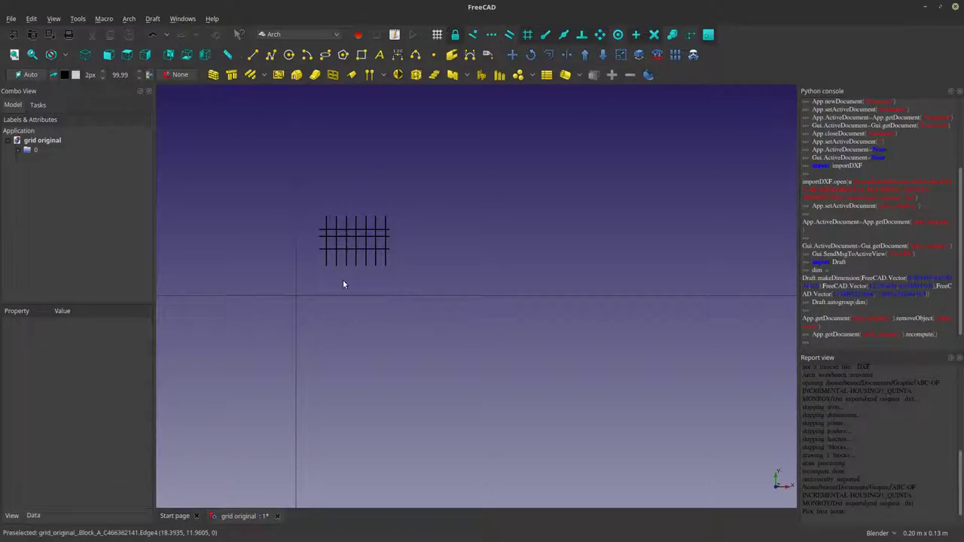
pyautogui.scroll(5, 321, 248)
pyautogui.scroll(-3, 413, 290)
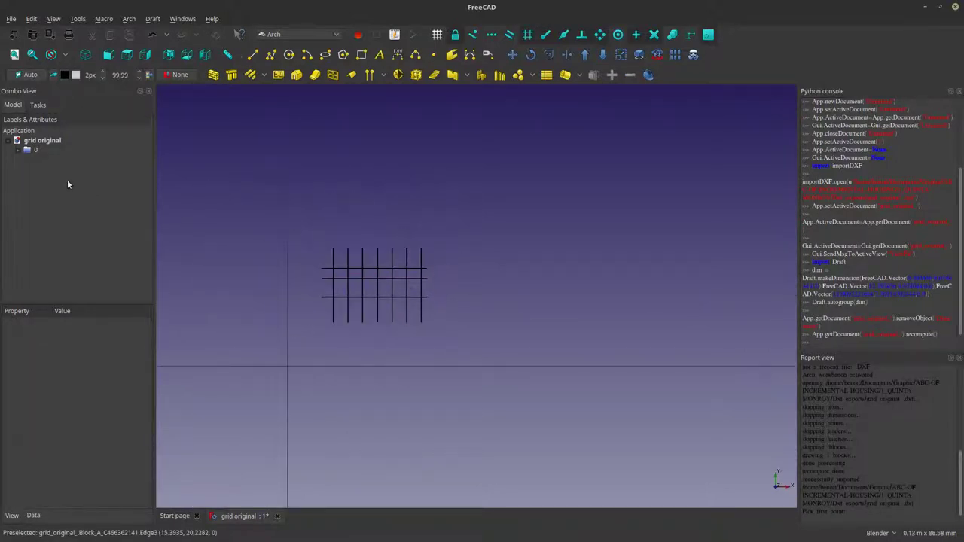
# Select the Block_A_C466362141 grid block in the tree and show its data properties.
pyautogui.click(18, 150)
pyautogui.click(71, 159)
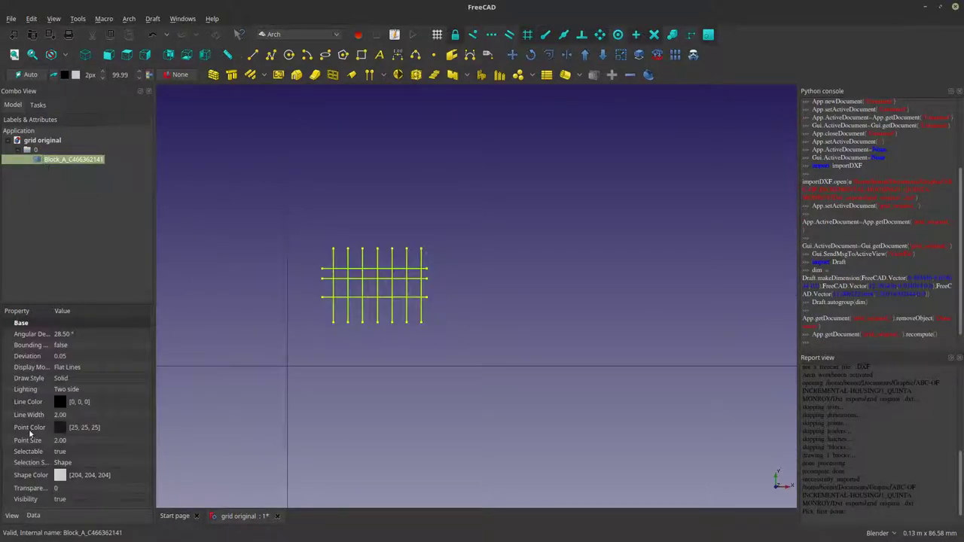
pyautogui.click(33, 517)
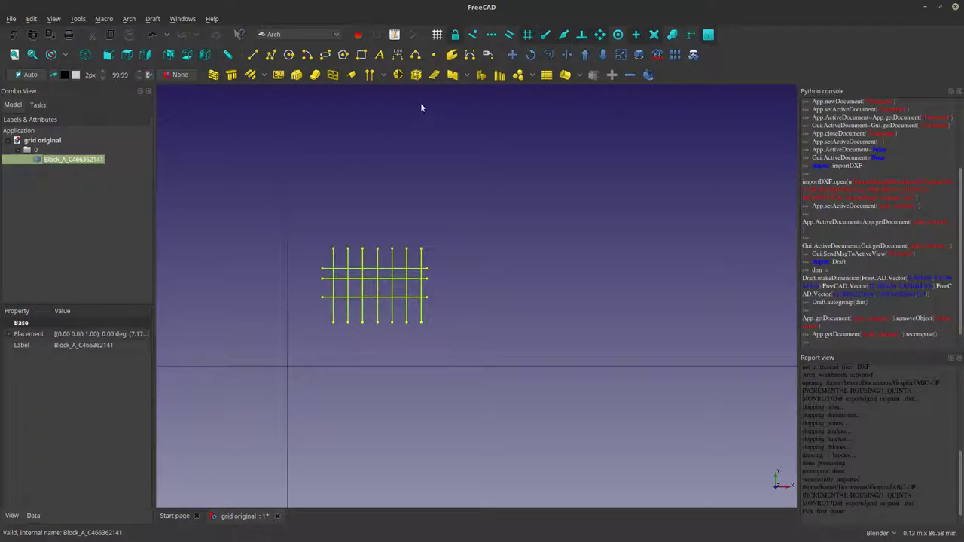
# Draft Scale the grid block about its lower-left corner to create the scaled copy.
pyautogui.click(620, 59)
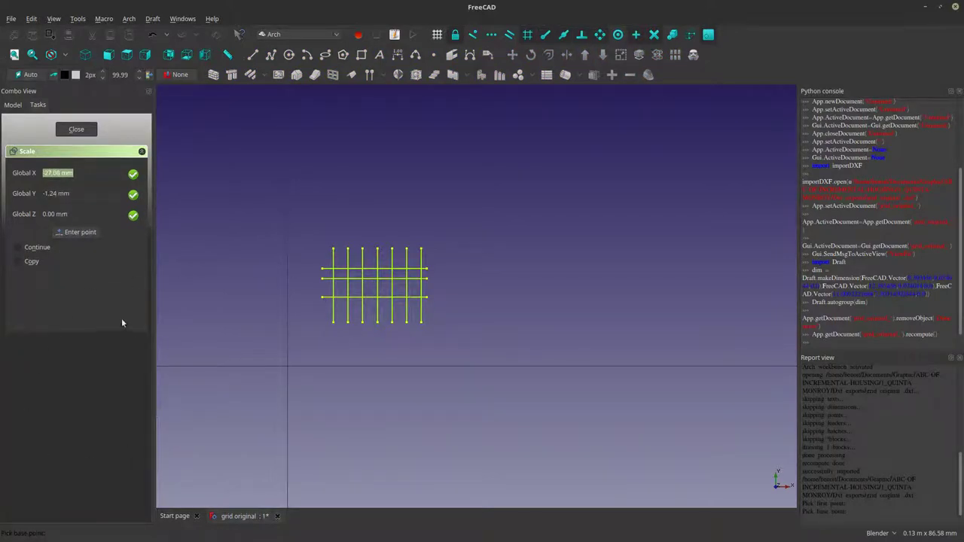
pyautogui.scroll(3, 333, 322)
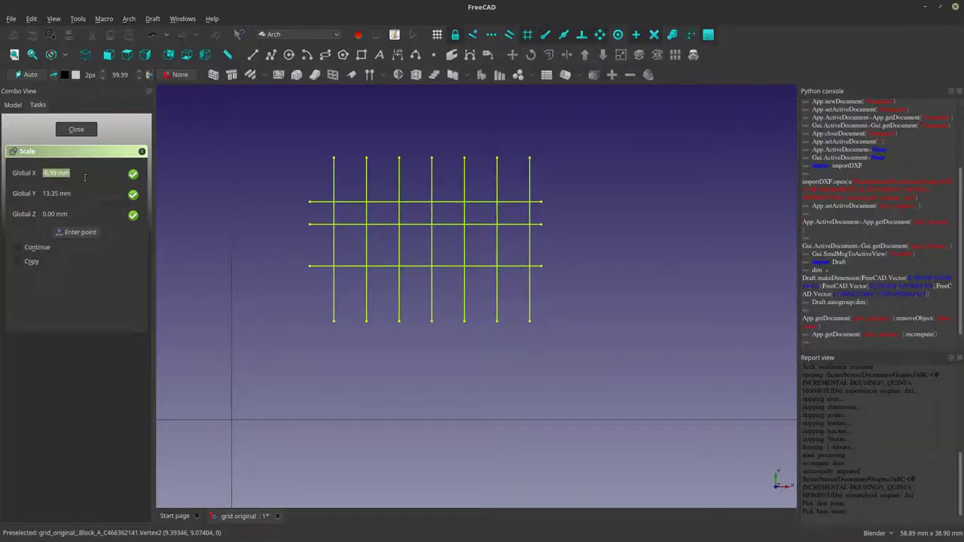
pyautogui.click(334, 320)
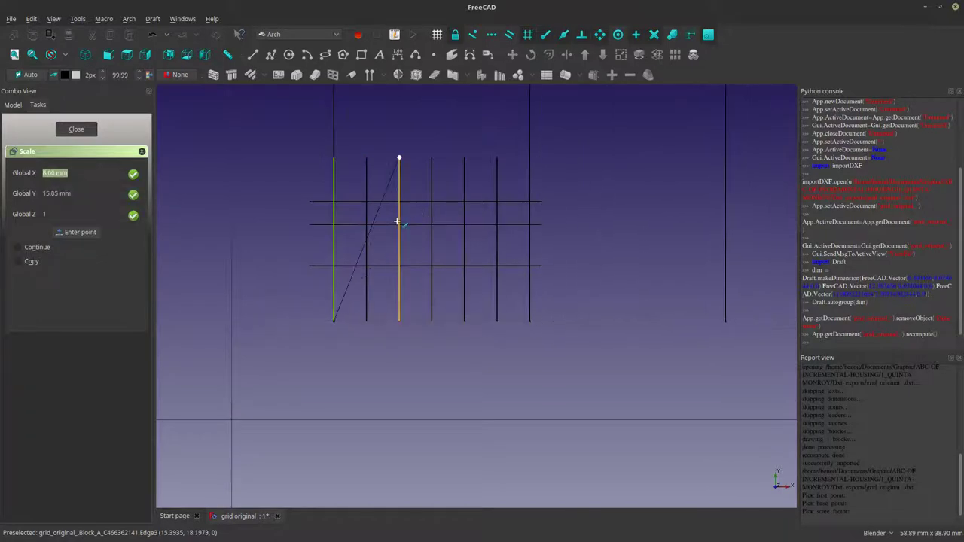
pyautogui.scroll(-2, 397, 223)
pyautogui.scroll(2, 397, 223)
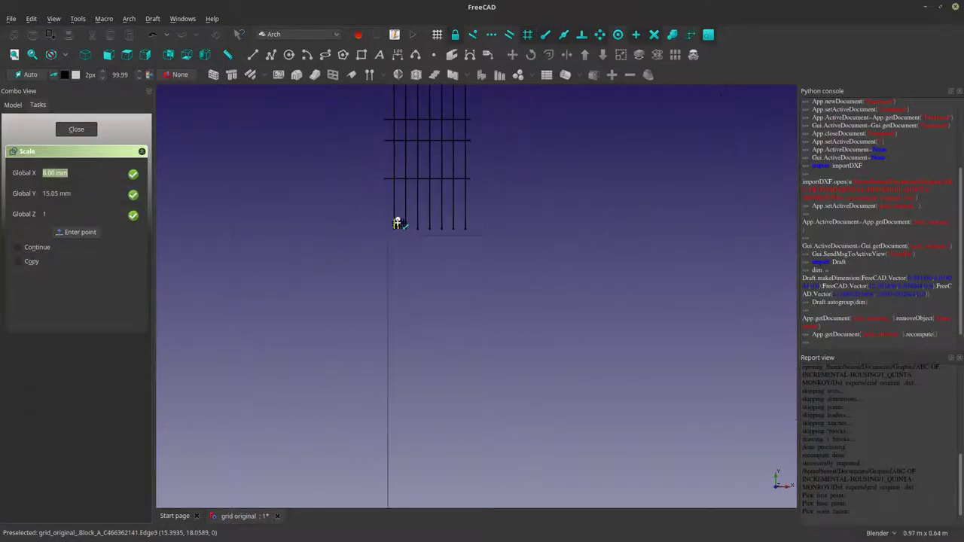
pyautogui.click(399, 223)
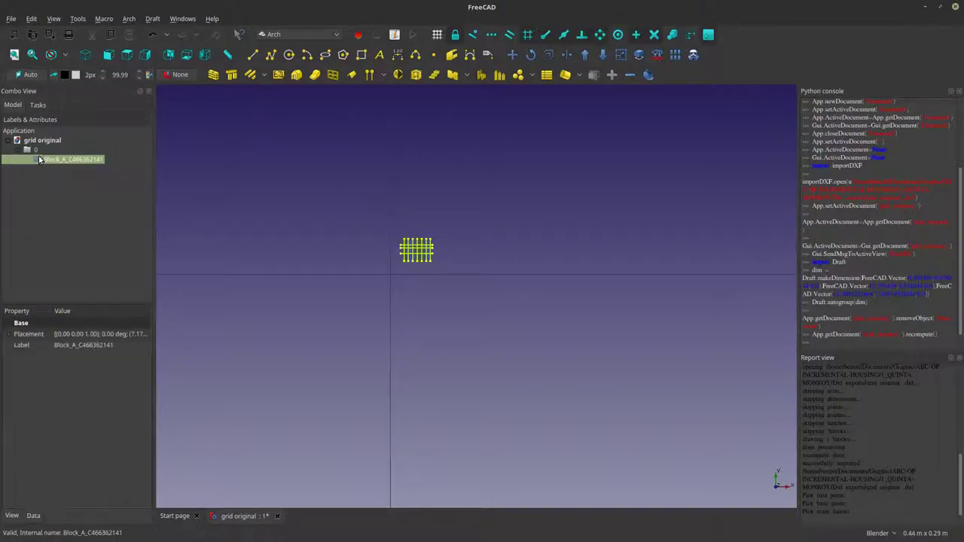
# Inspect the grid block's View and Data properties, including its Placement, then reselect it.
pyautogui.click(11, 517)
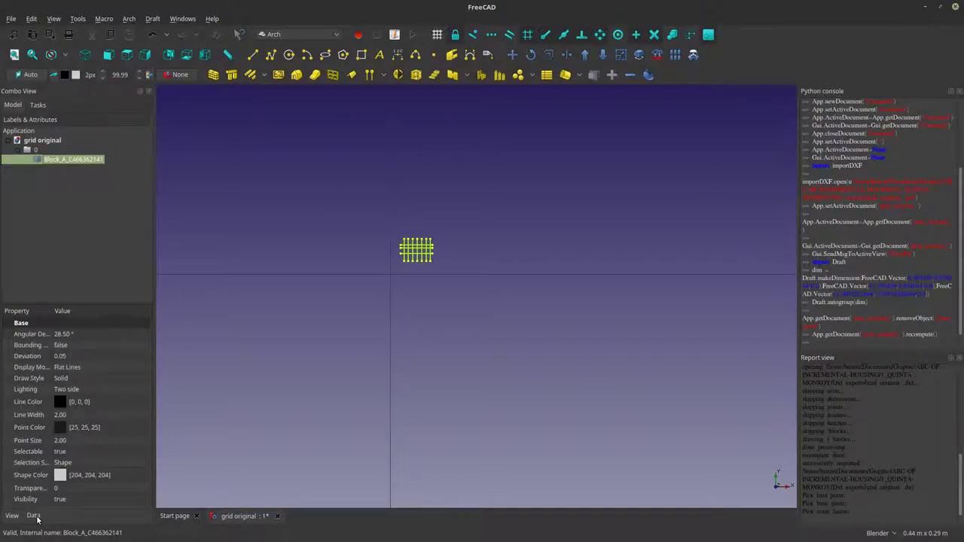
pyautogui.click(33, 517)
pyautogui.click(8, 335)
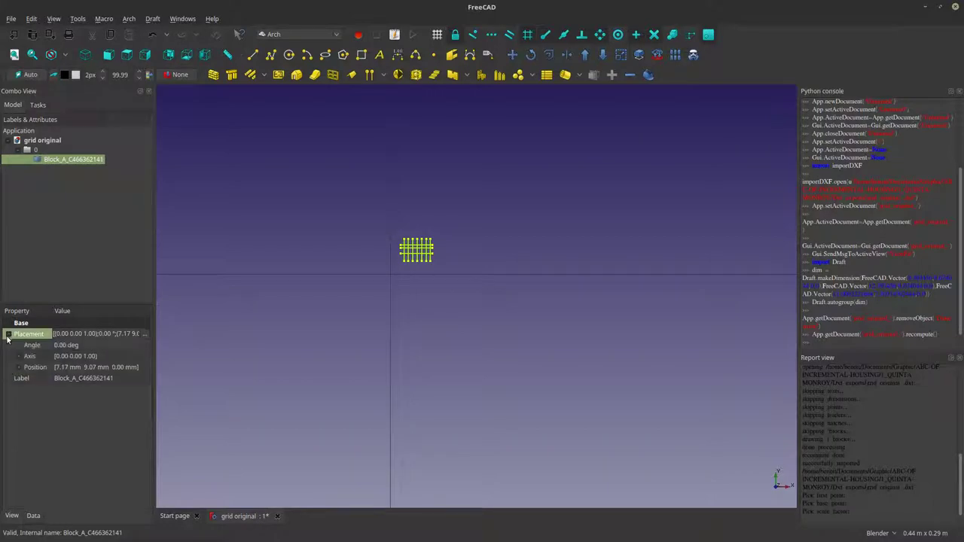
pyautogui.click(12, 517)
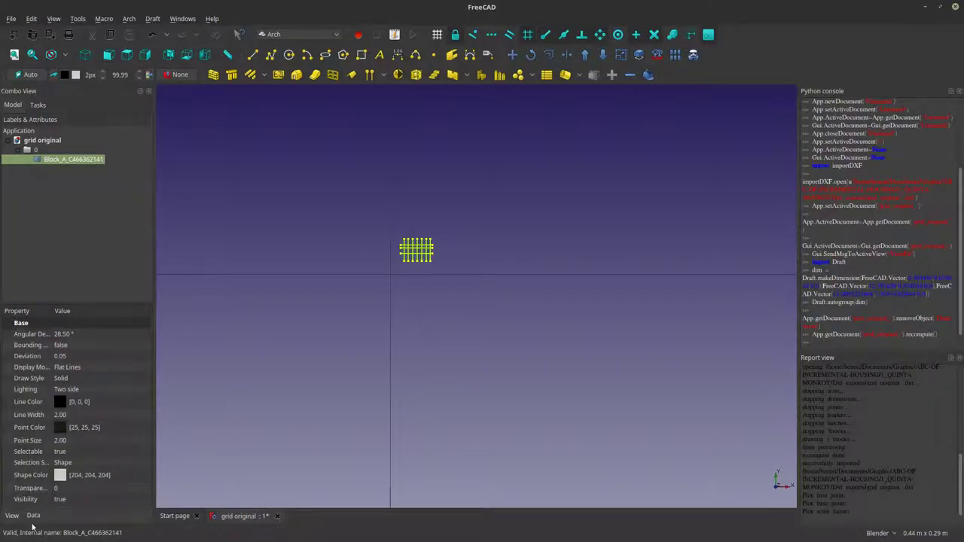
pyautogui.click(49, 157)
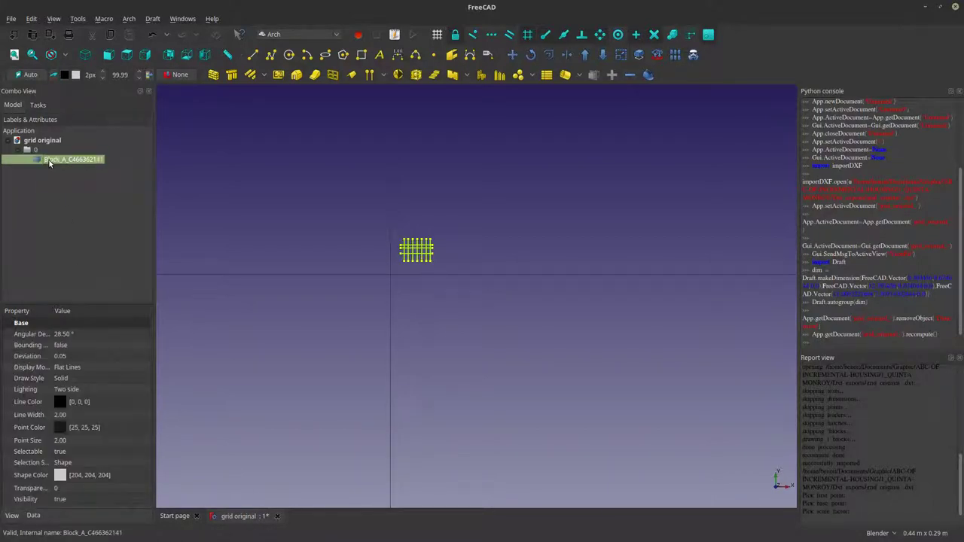
# Clone Block_A_C466362141 and show the clone's Data properties.
pyautogui.click(693, 55)
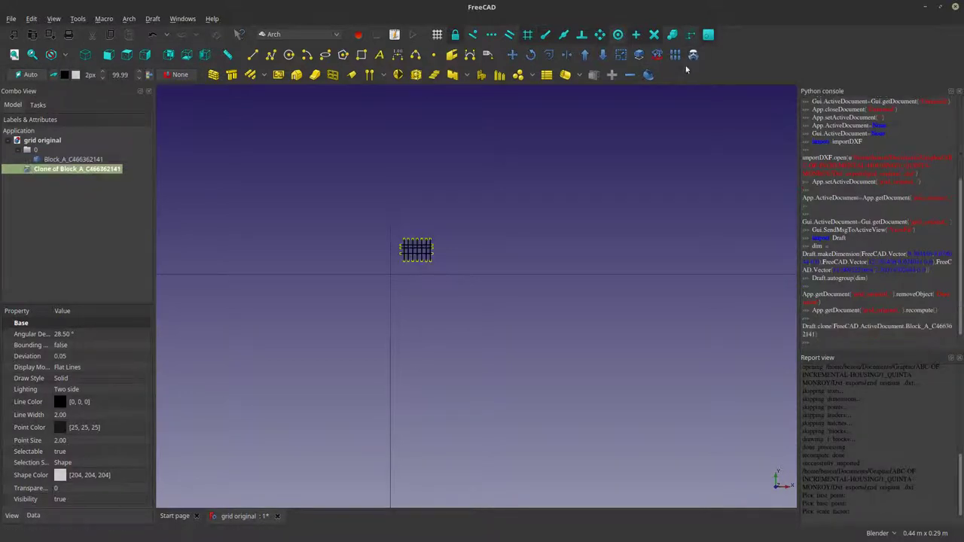
pyautogui.click(60, 170)
pyautogui.click(34, 517)
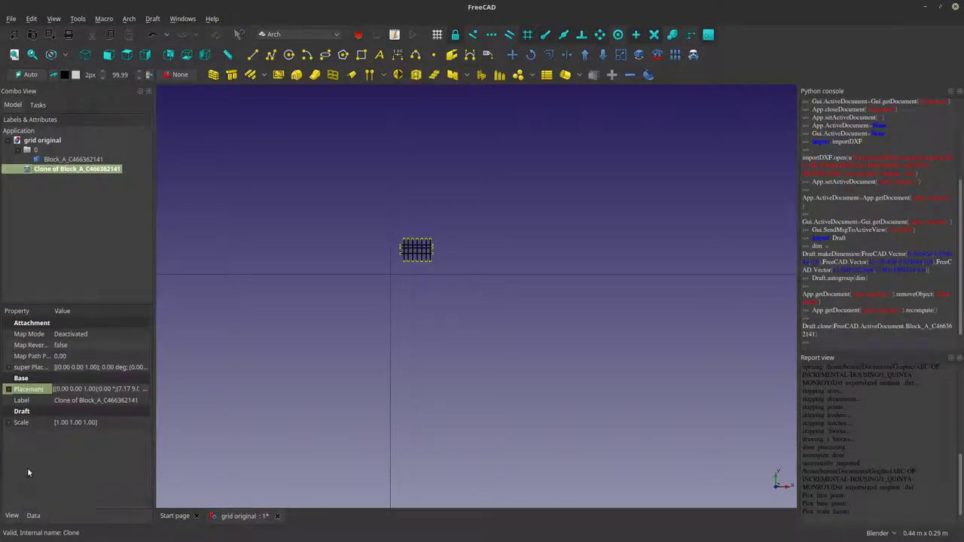
pyautogui.scroll(8, 446, 260)
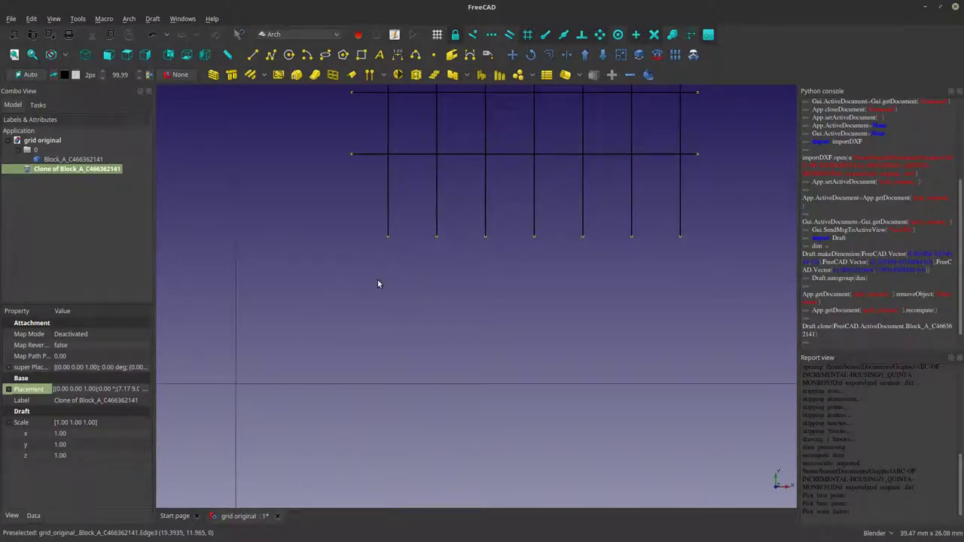
# Draw a 3m horizontal Draft line from the grid's bottom-left vertex.
pyautogui.click(253, 56)
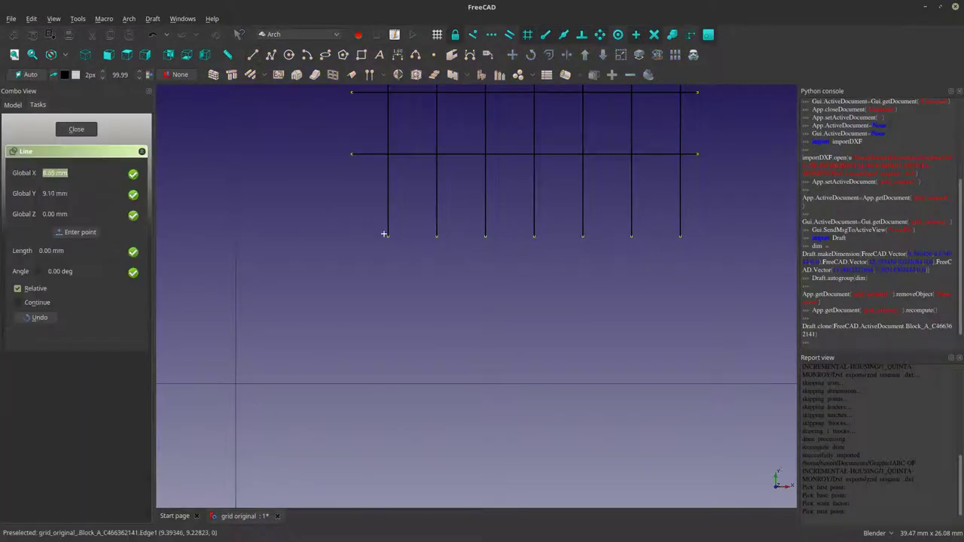
pyautogui.click(388, 238)
pyautogui.scroll(-8, 385, 239)
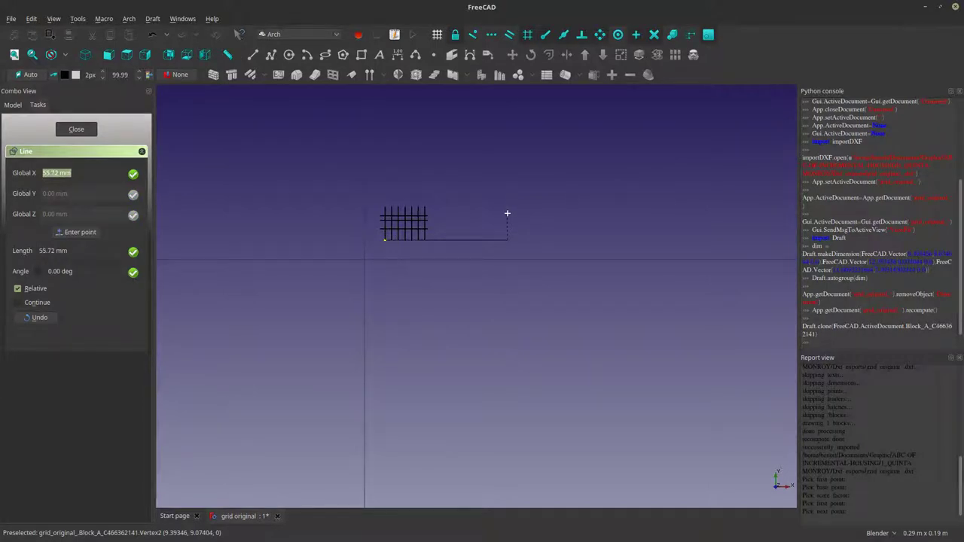
pyautogui.write('3m')
pyautogui.press('Return')
pyautogui.scroll(-5, 504, 216)
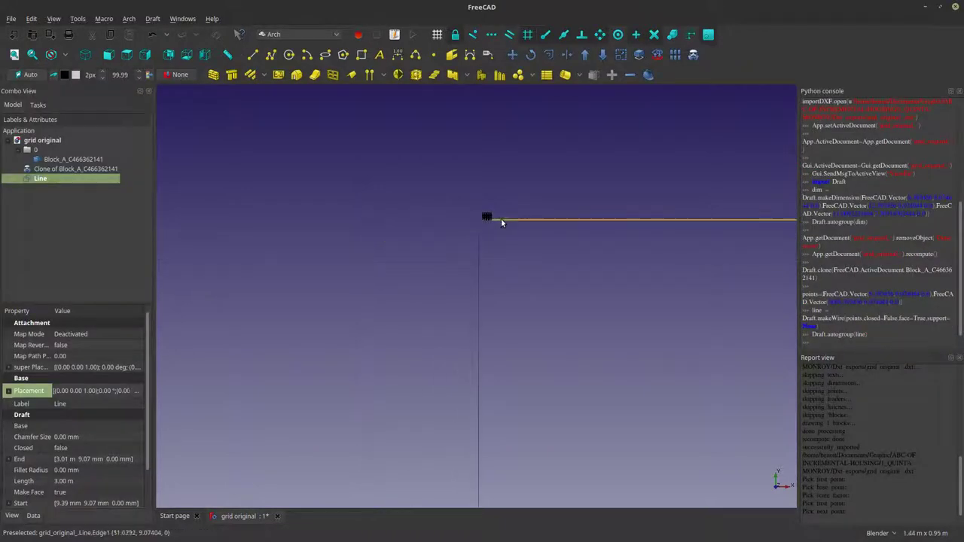
pyautogui.scroll(-2, 499, 224)
pyautogui.scroll(10, 440, 209)
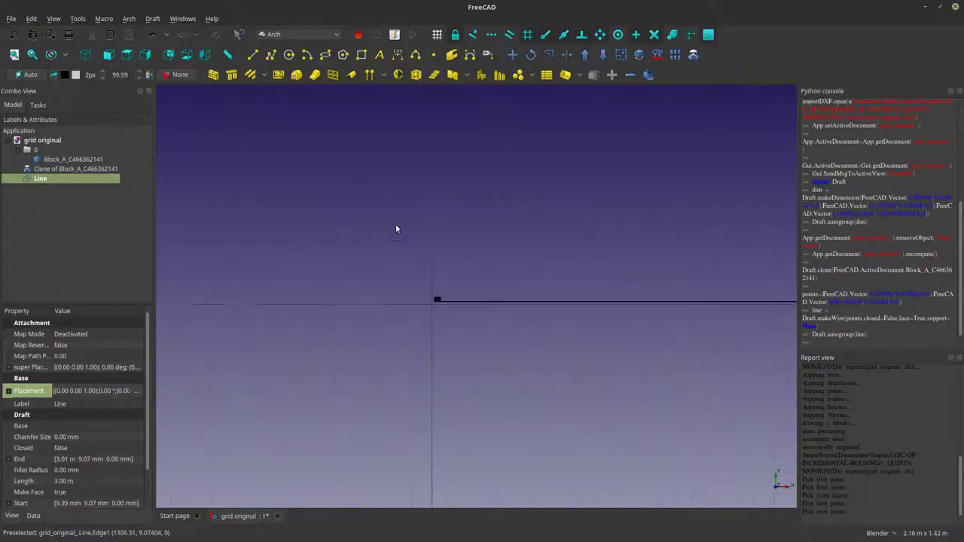
pyautogui.scroll(-15, 430, 308)
pyautogui.scroll(6, 350, 280)
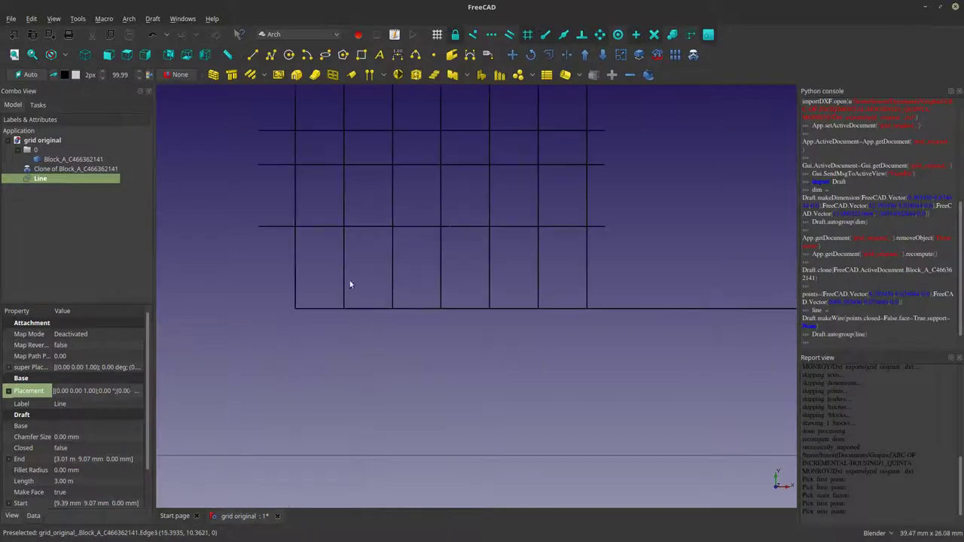
# Expand the clone's Scale and try x and y values of 6.
pyautogui.click(68, 168)
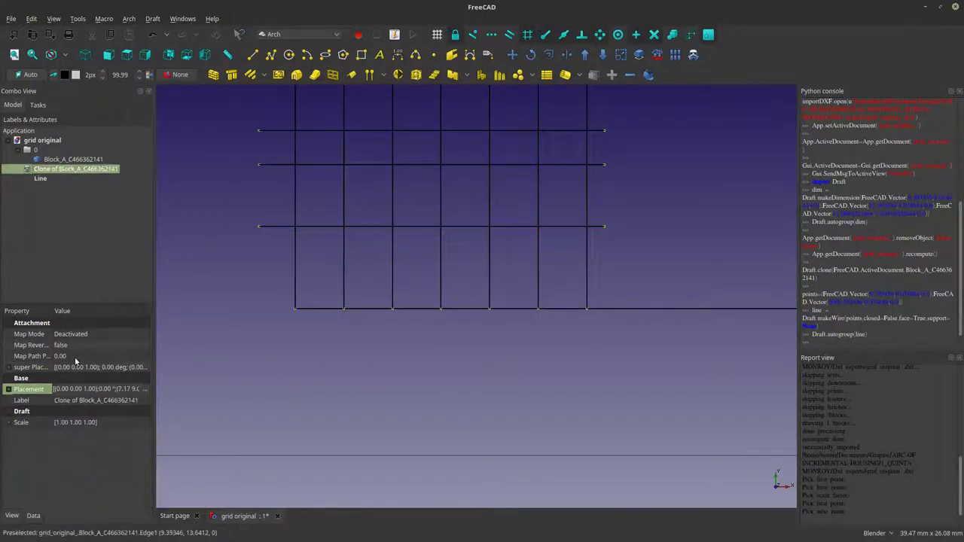
pyautogui.click(9, 424)
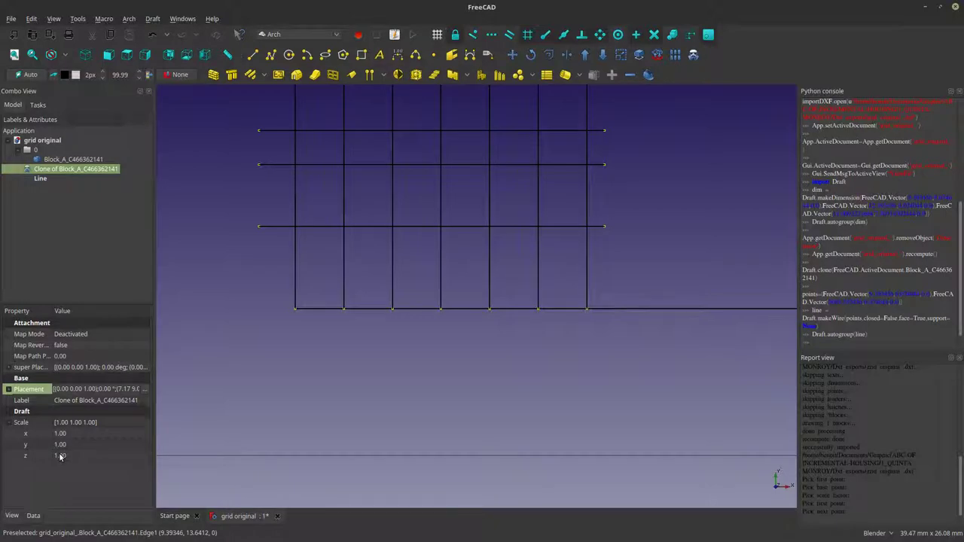
pyautogui.click(82, 433)
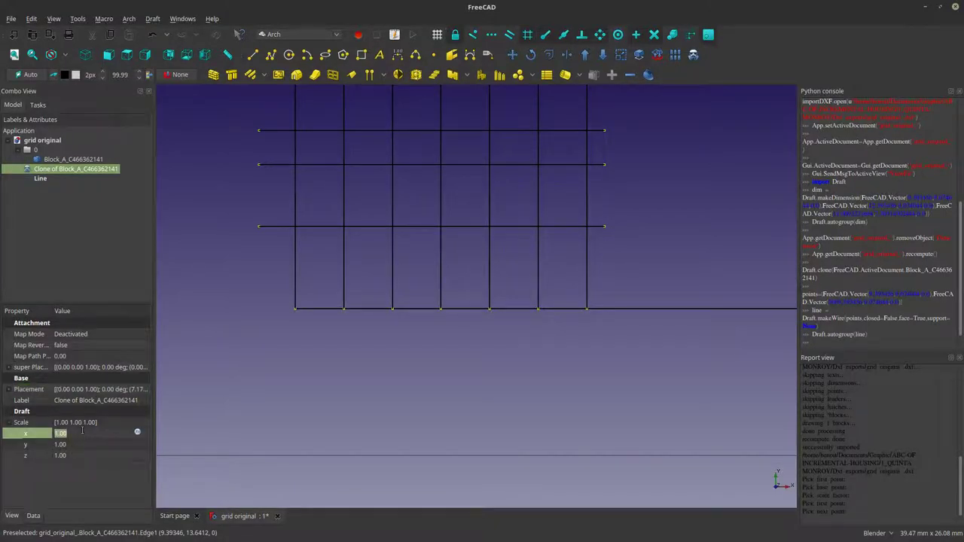
pyautogui.write('6')
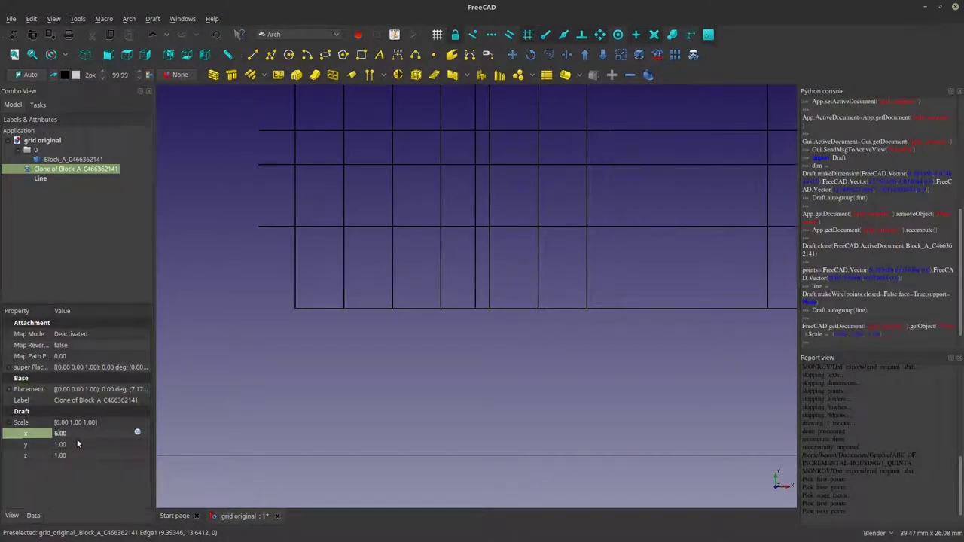
pyautogui.click(76, 445)
pyautogui.write('6')
pyautogui.scroll(-5, 368, 402)
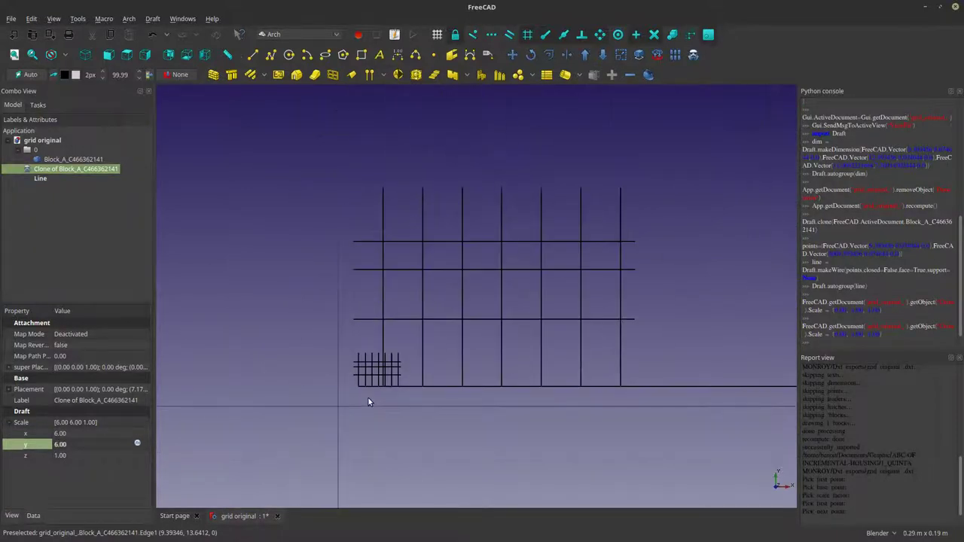
# Change the clone's Scale x and y to 12.
pyautogui.click(87, 434)
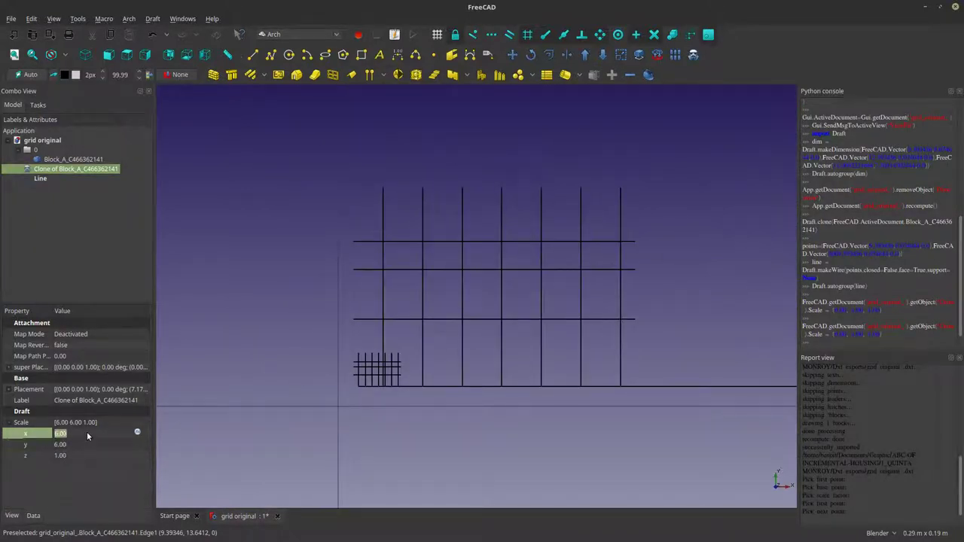
pyautogui.write('12')
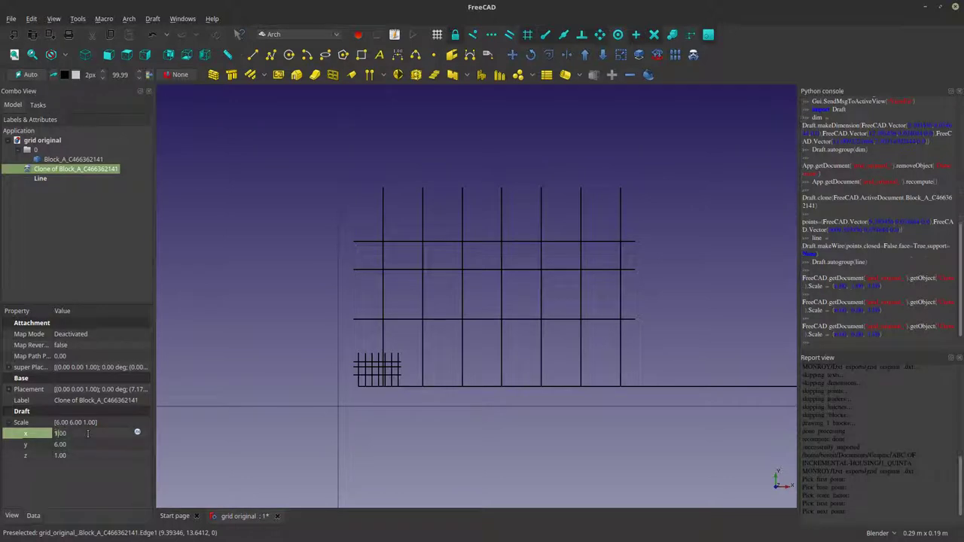
pyautogui.press('Tab')
pyautogui.write('12')
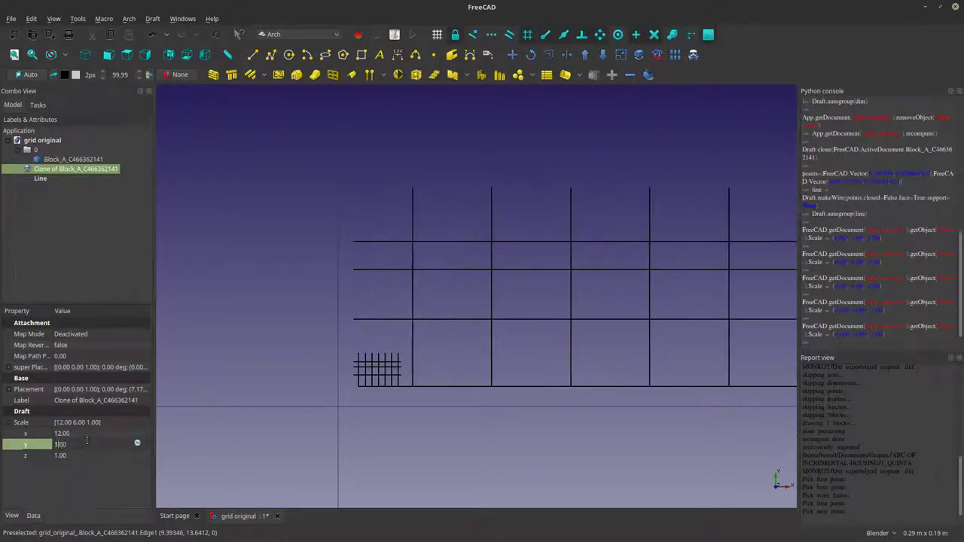
pyautogui.scroll(-1, 268, 430)
pyautogui.scroll(-5, 268, 430)
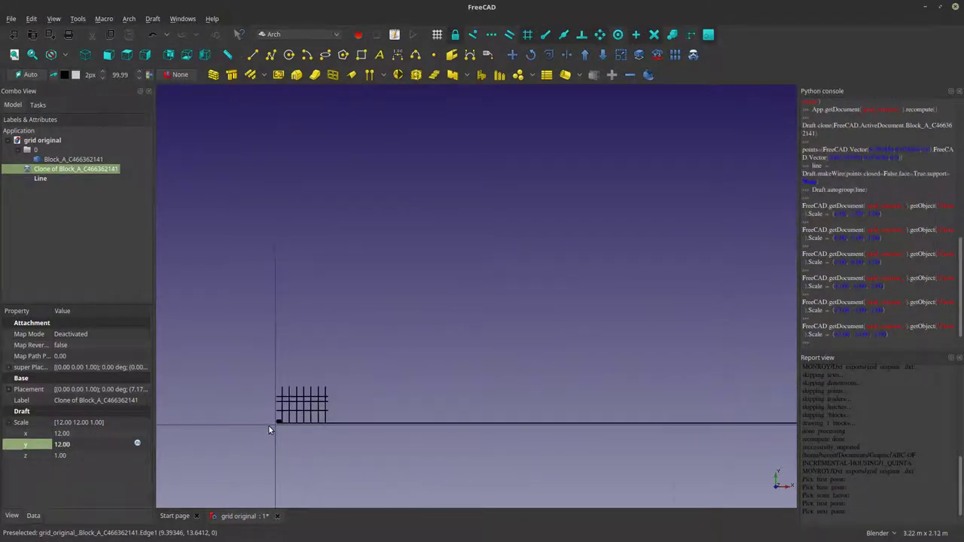
# Try a Scale x value of 1000 on the clone.
pyautogui.click(83, 435)
pyautogui.write('1')
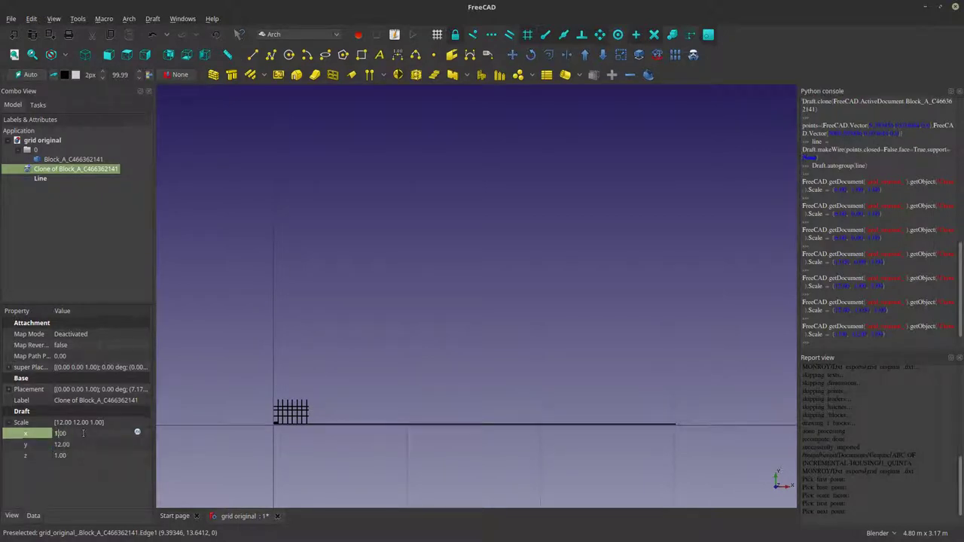
pyautogui.write('0')
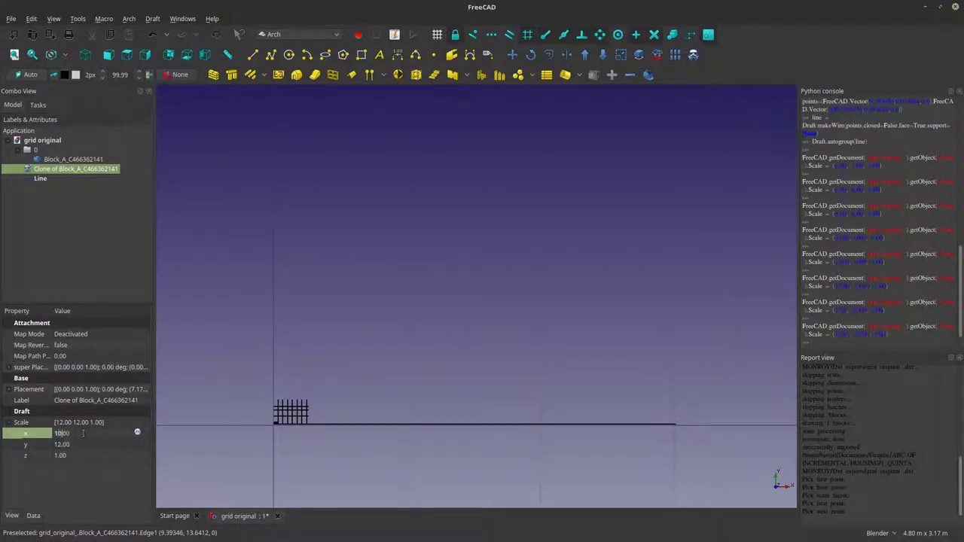
pyautogui.write('0')
pyautogui.click(81, 444)
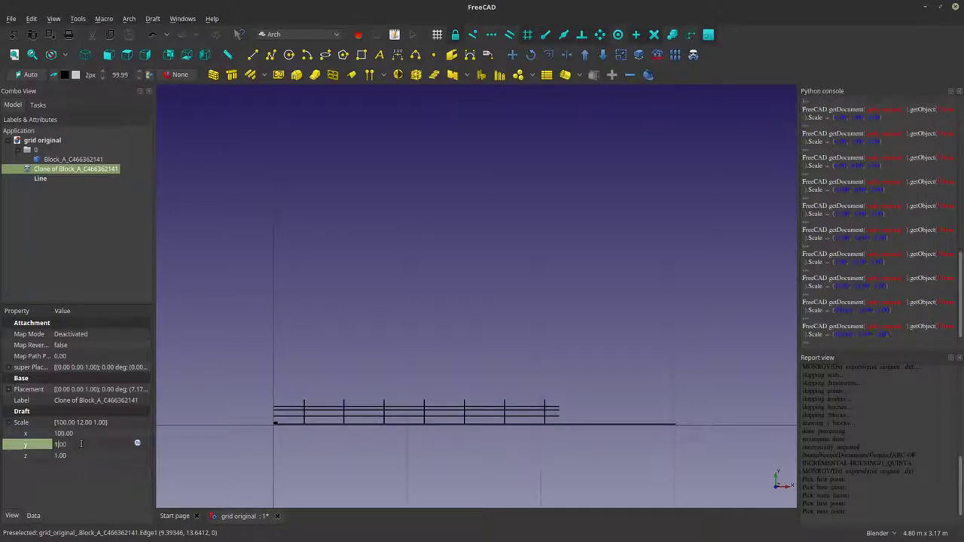
pyautogui.write('00')
pyautogui.click(227, 443)
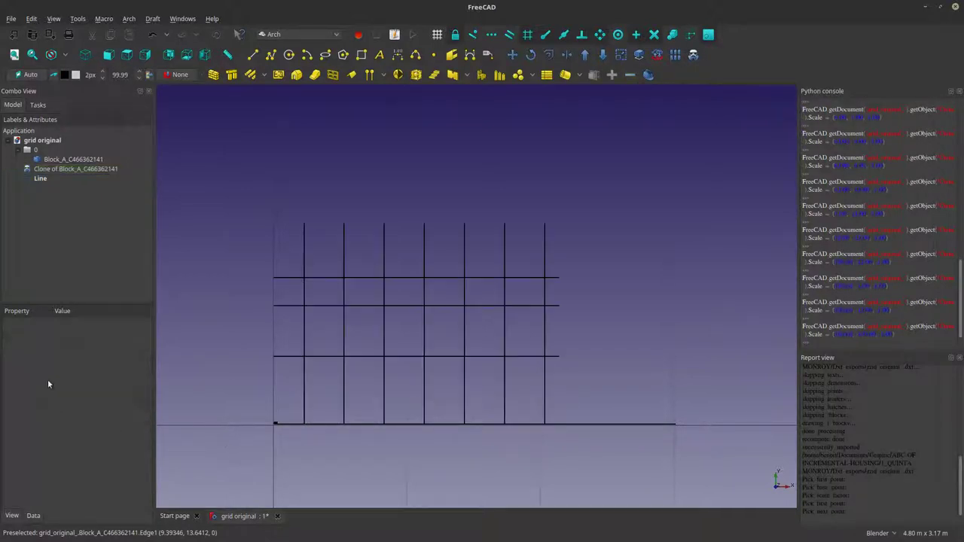
# Set the clone's Scale x and y to 300.
pyautogui.click(63, 170)
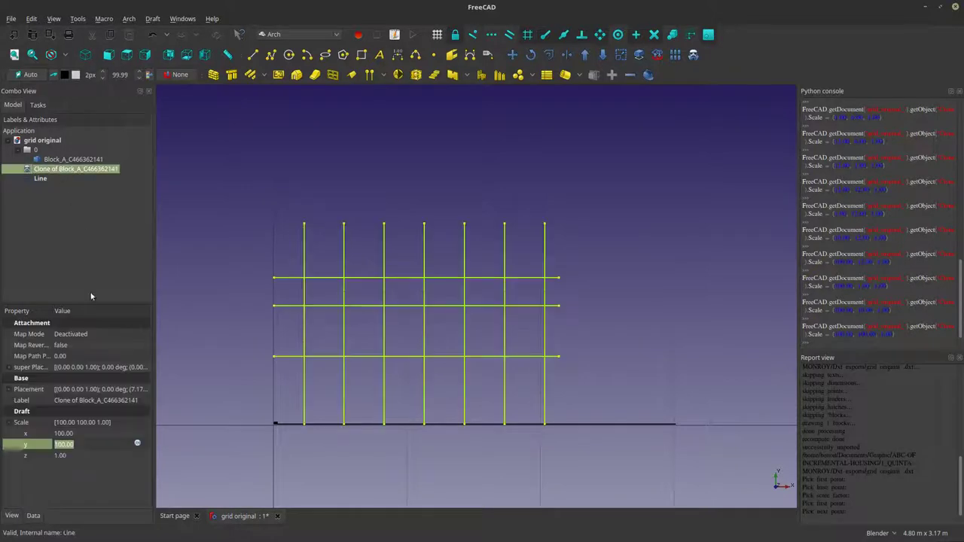
pyautogui.click(81, 433)
pyautogui.write('300')
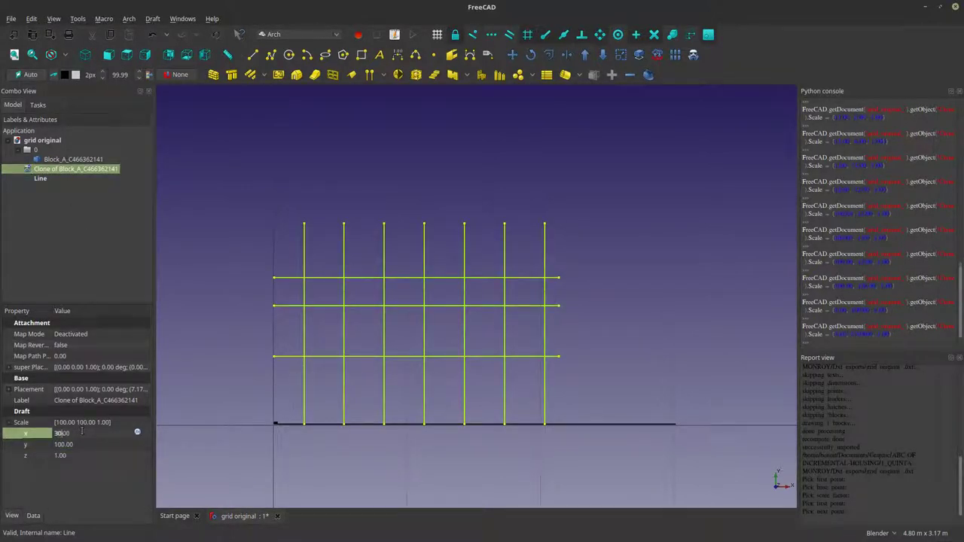
pyautogui.click(83, 446)
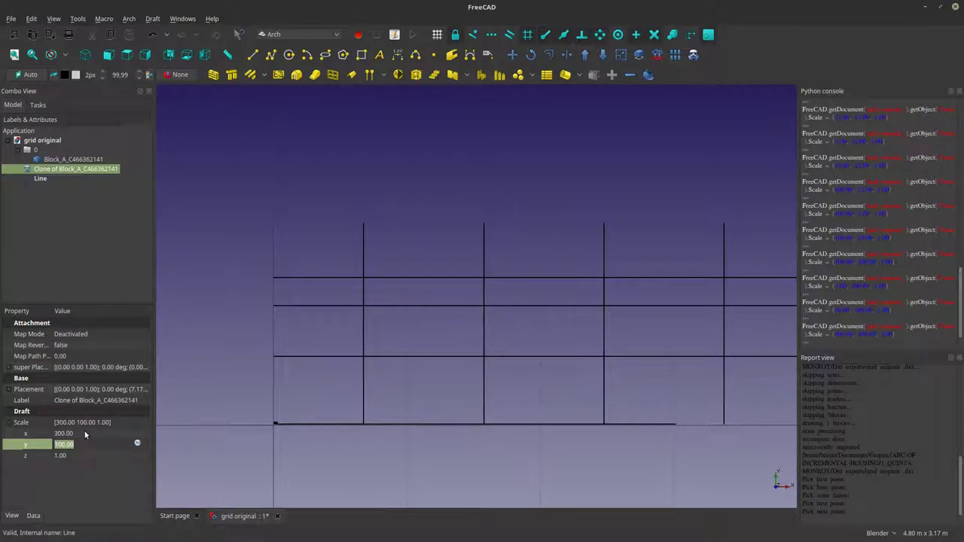
pyautogui.write('300')
pyautogui.press('Return')
pyautogui.scroll(-5, 266, 394)
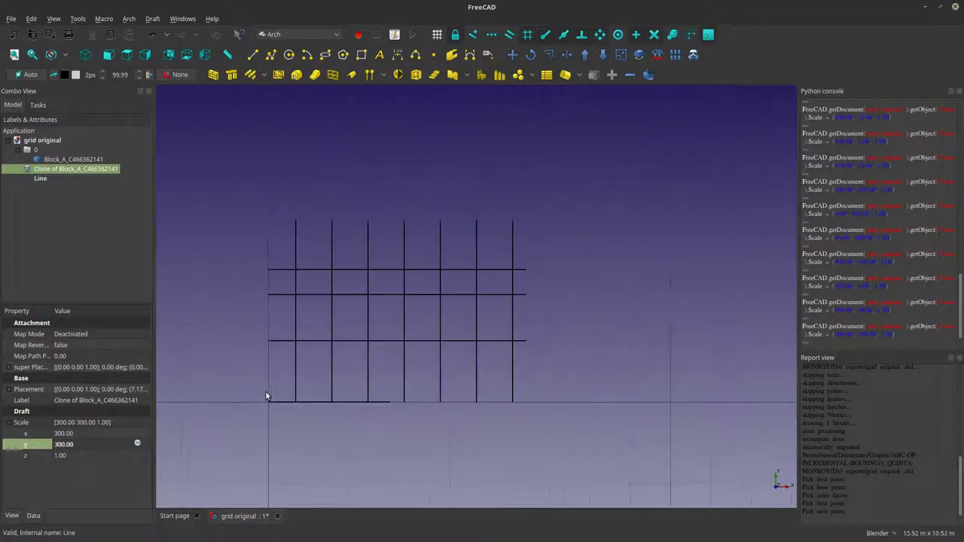
pyautogui.scroll(1, 266, 396)
pyautogui.scroll(1, 266, 395)
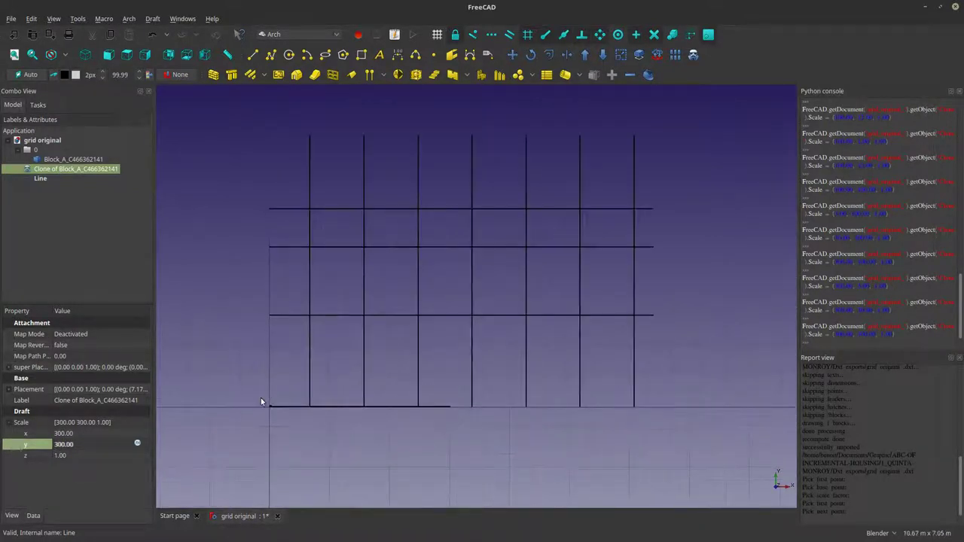
# Set the clone's Scale x and y to 3000.
pyautogui.click(63, 435)
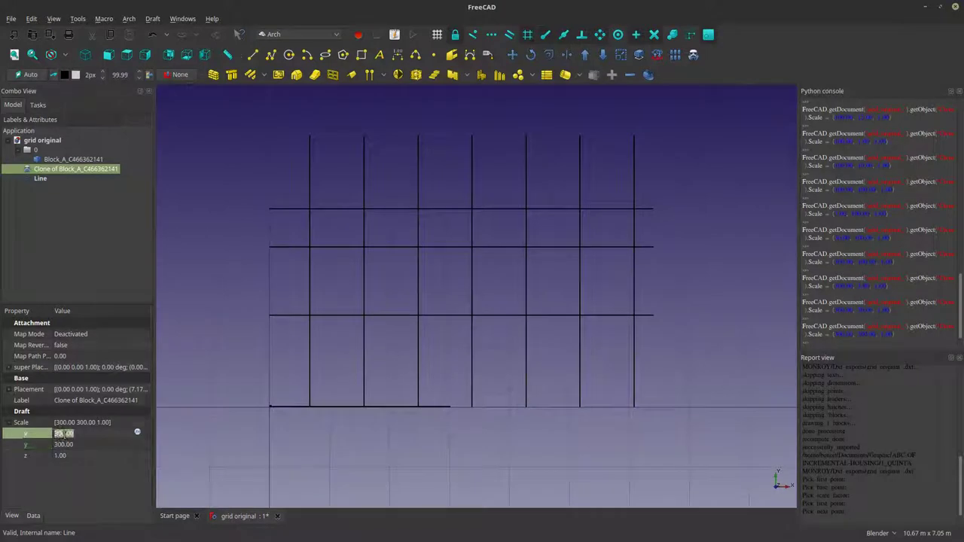
pyautogui.write('3000')
pyautogui.click(60, 445)
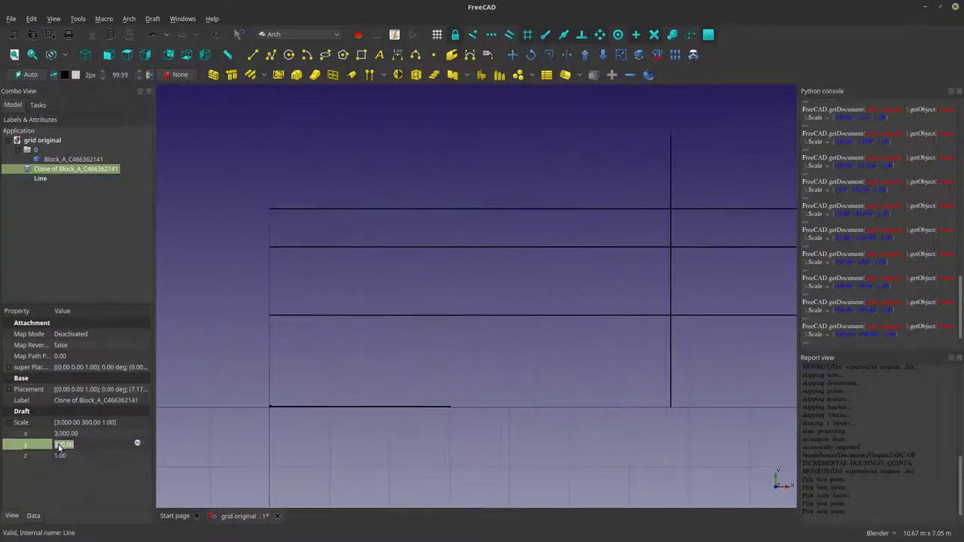
pyautogui.write('3000')
pyautogui.click(204, 429)
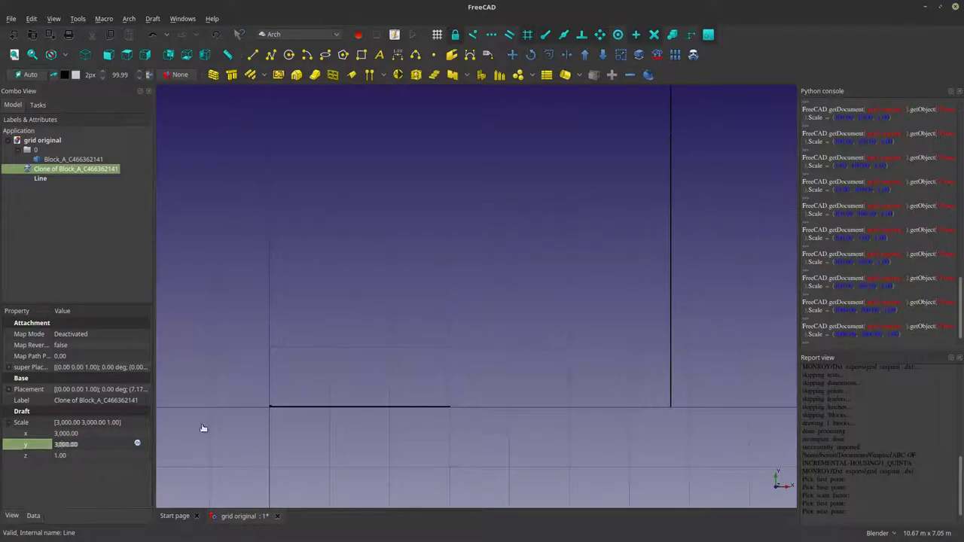
pyautogui.scroll(-10, 305, 405)
pyautogui.scroll(-2, 307, 403)
pyautogui.scroll(8, 309, 399)
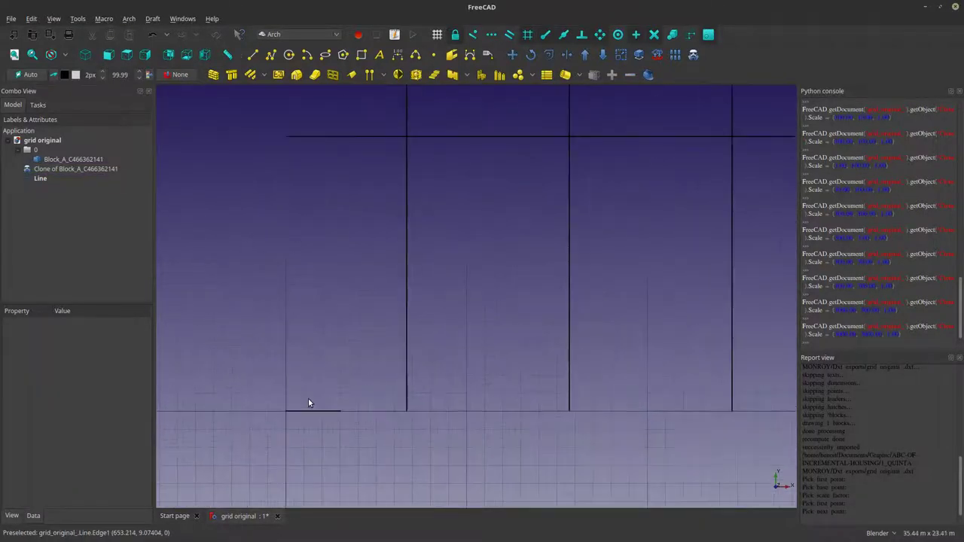
pyautogui.scroll(-10, 411, 411)
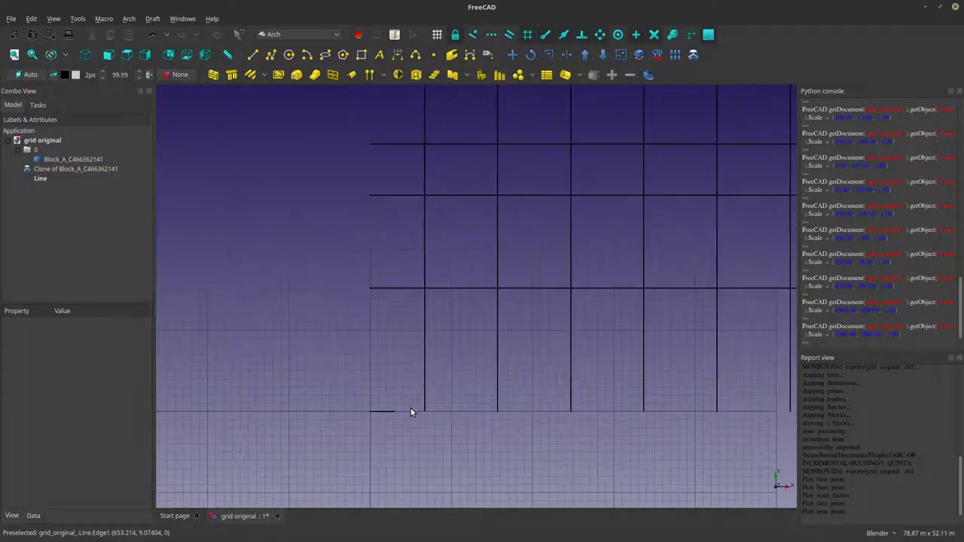
pyautogui.scroll(6, 410, 409)
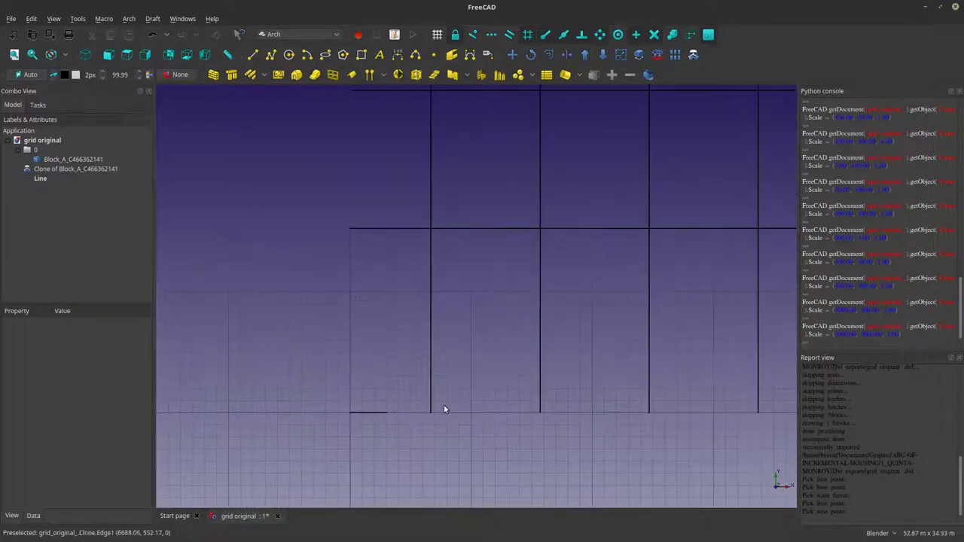
# Draft Move the clone from its lower end onto the original grid's edge.
pyautogui.click(432, 408)
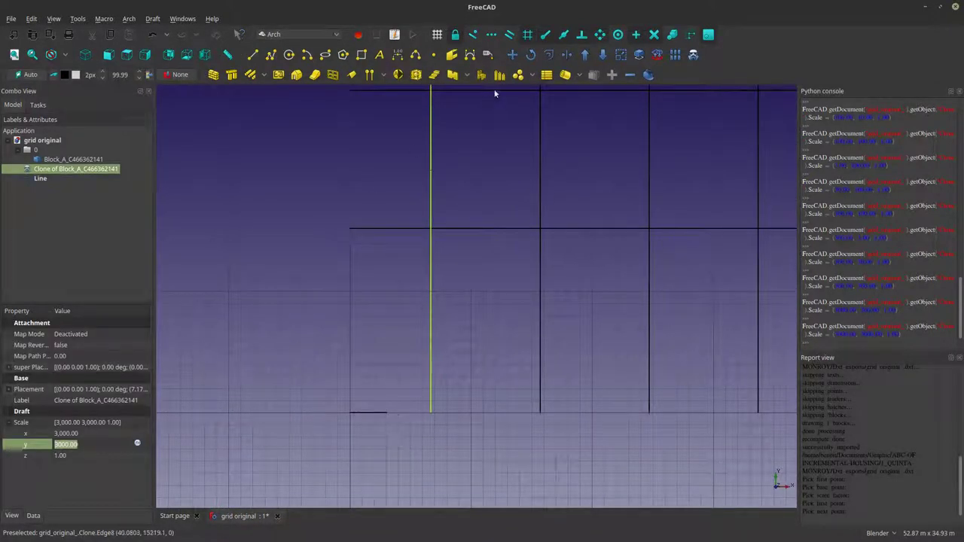
pyautogui.click(512, 54)
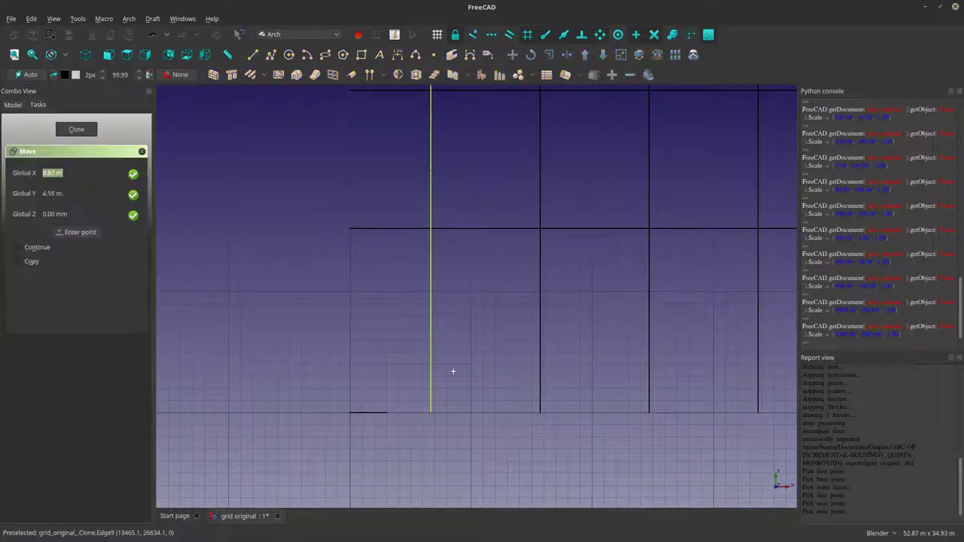
pyautogui.click(432, 409)
pyautogui.scroll(15, 432, 409)
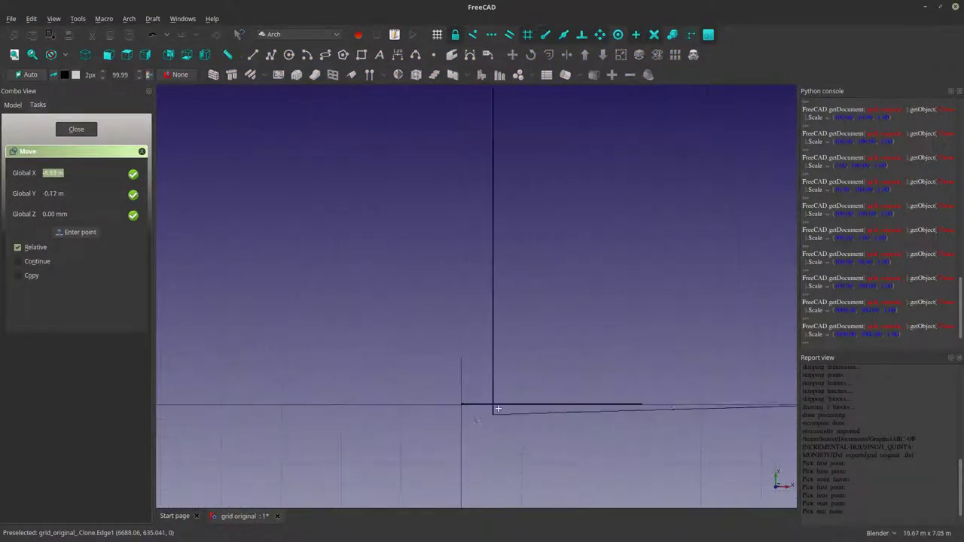
pyautogui.scroll(10, 203, 410)
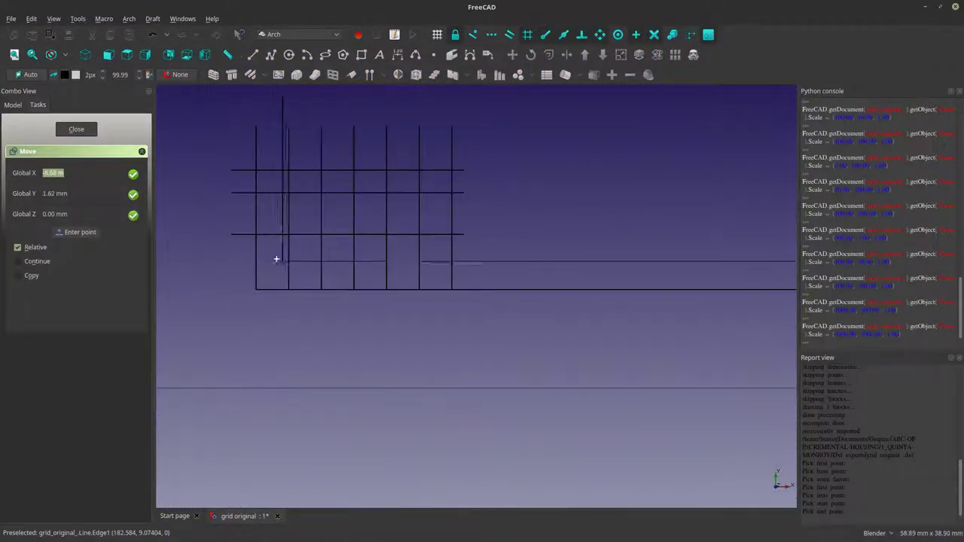
pyautogui.click(257, 285)
pyautogui.click(256, 284)
pyautogui.scroll(-20, 254, 304)
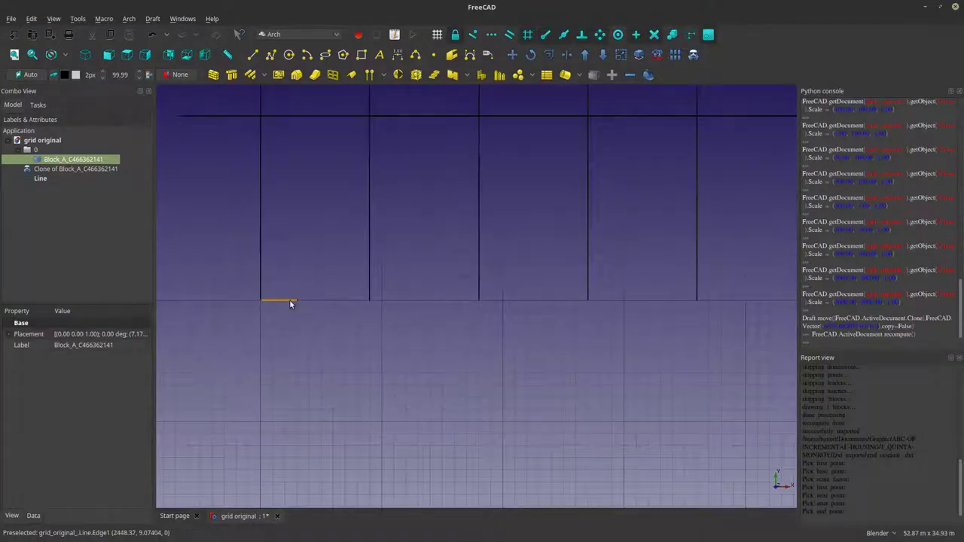
pyautogui.scroll(3, 290, 303)
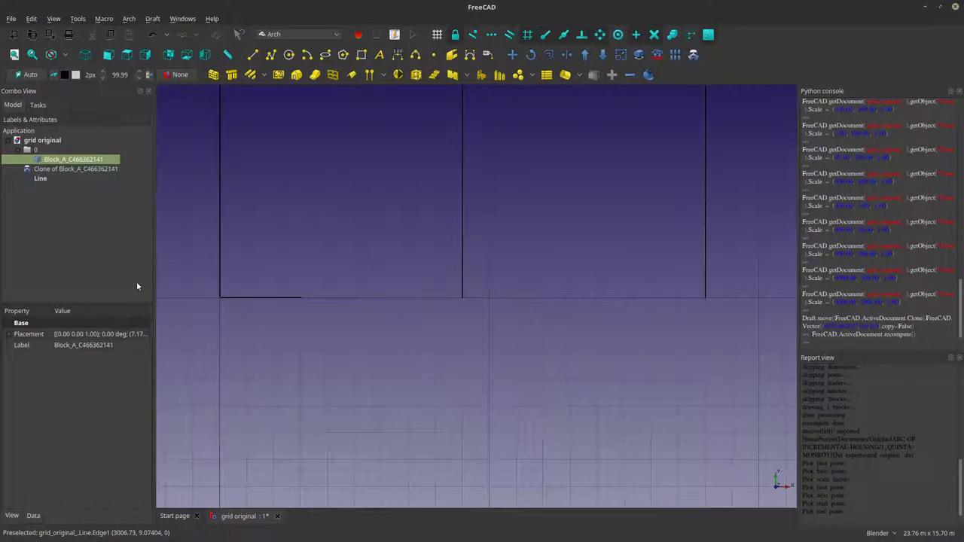
# Reselect the clone and select the leading digits of its Scale x value.
pyautogui.click(84, 169)
pyautogui.click(65, 444)
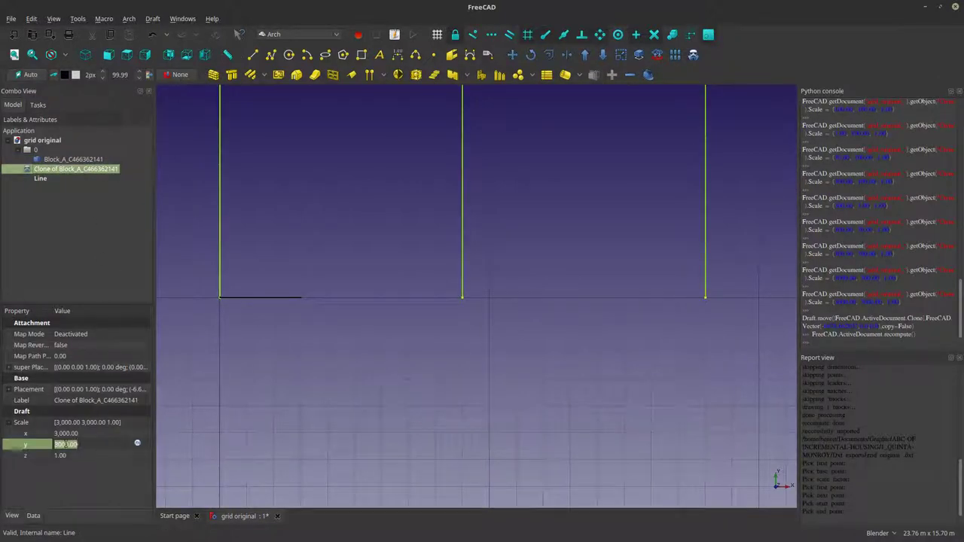
pyautogui.click(58, 434)
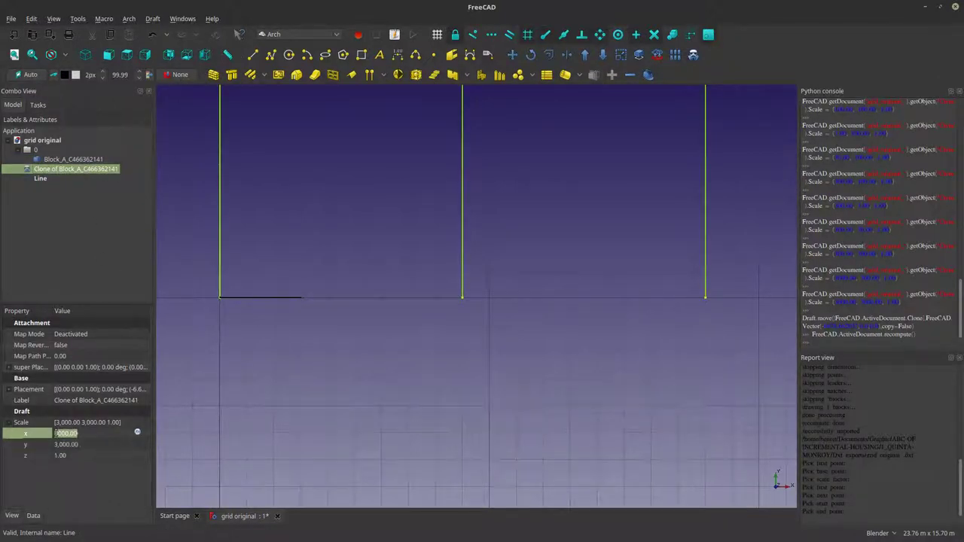
pyautogui.moveTo(55, 434); pyautogui.dragTo(68, 434)
pyautogui.click(288, 412)
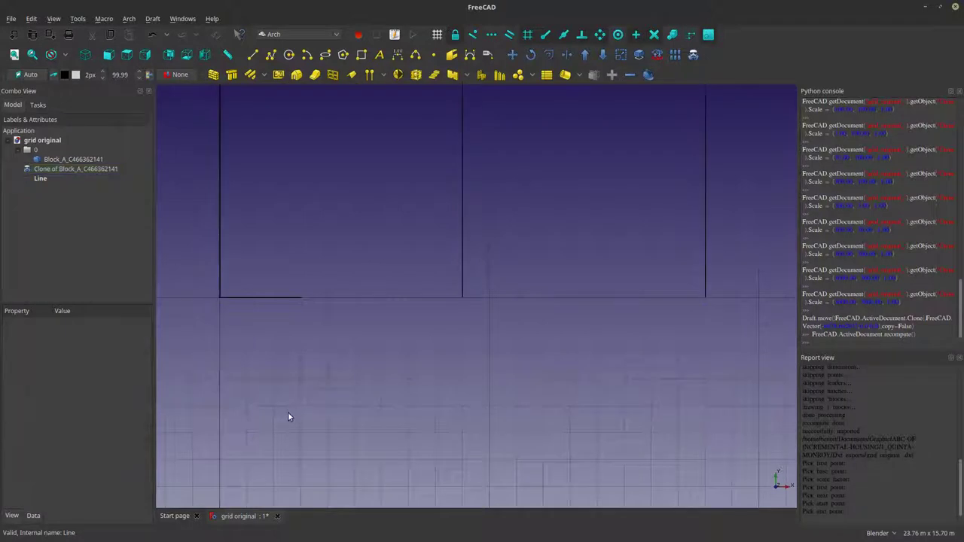
# Set the clone's Scale x and y to 1000 and reselect it by its vertical edge.
pyautogui.click(55, 170)
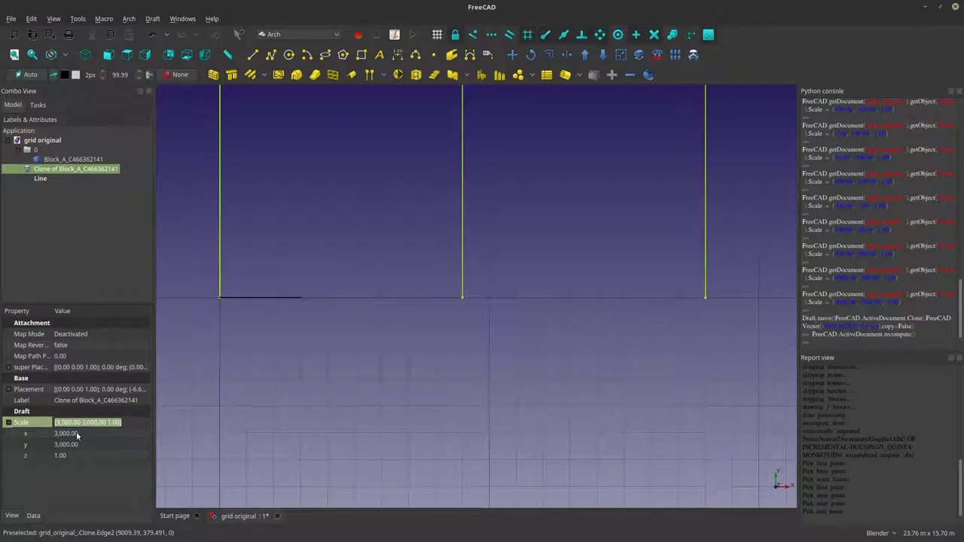
pyautogui.write('1000')
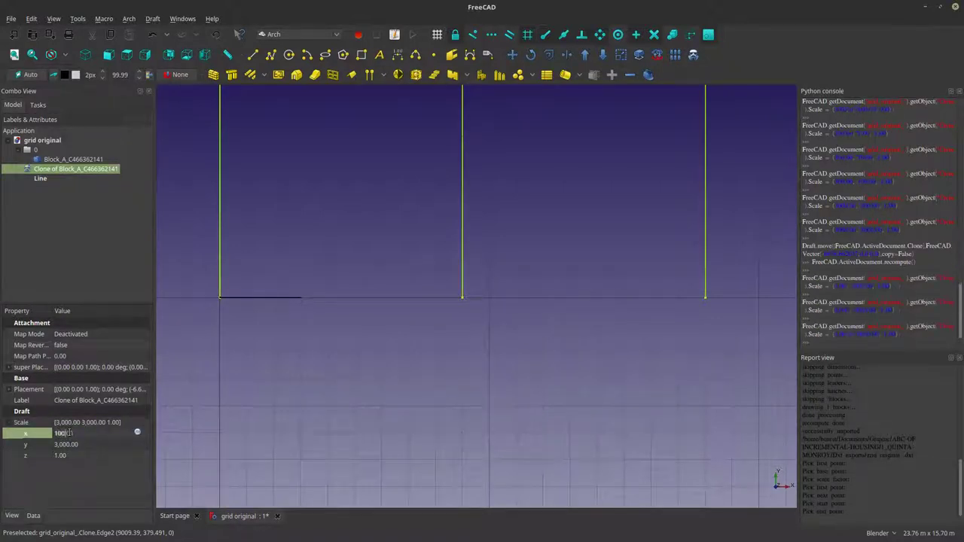
pyautogui.click(92, 446)
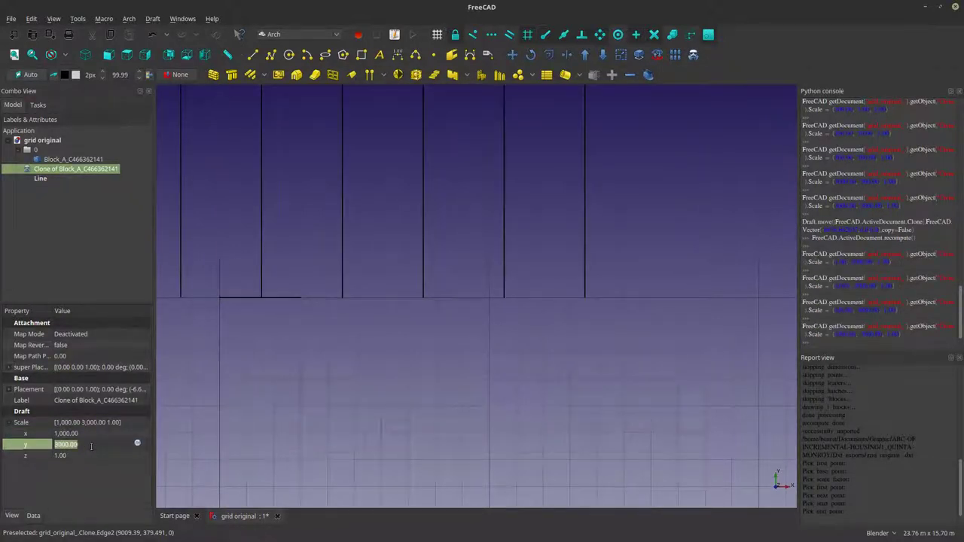
pyautogui.write('1000')
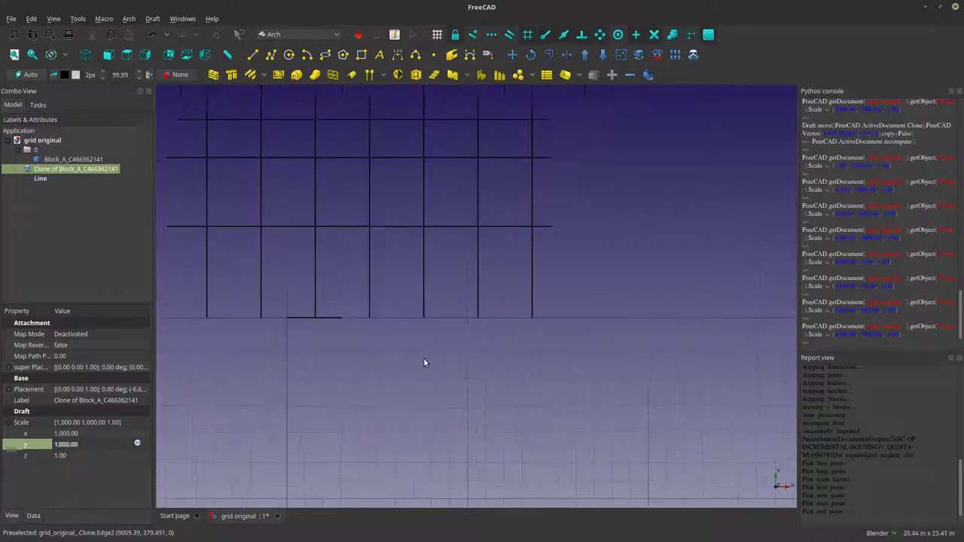
pyautogui.scroll(-5, 423, 362)
pyautogui.click(366, 402)
pyautogui.scroll(8, 376, 334)
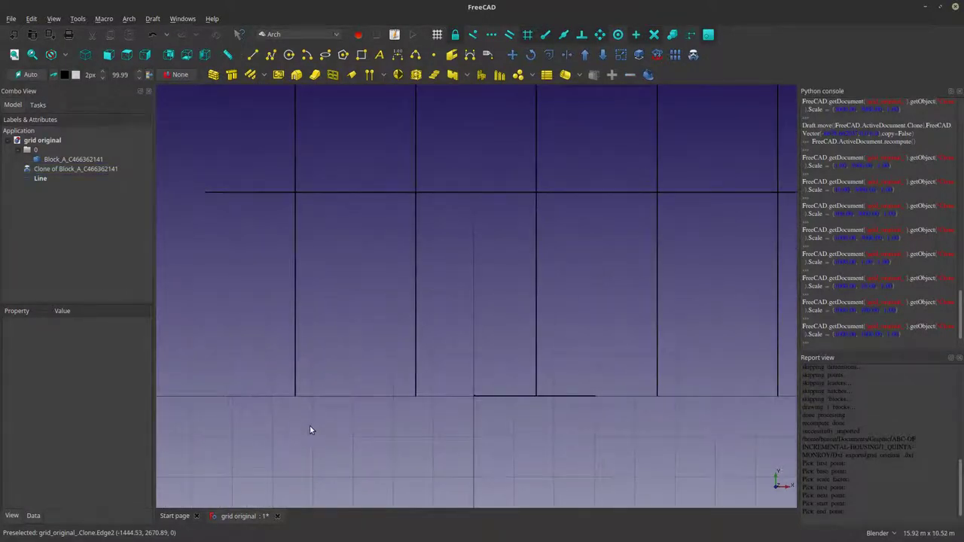
pyautogui.click(296, 387)
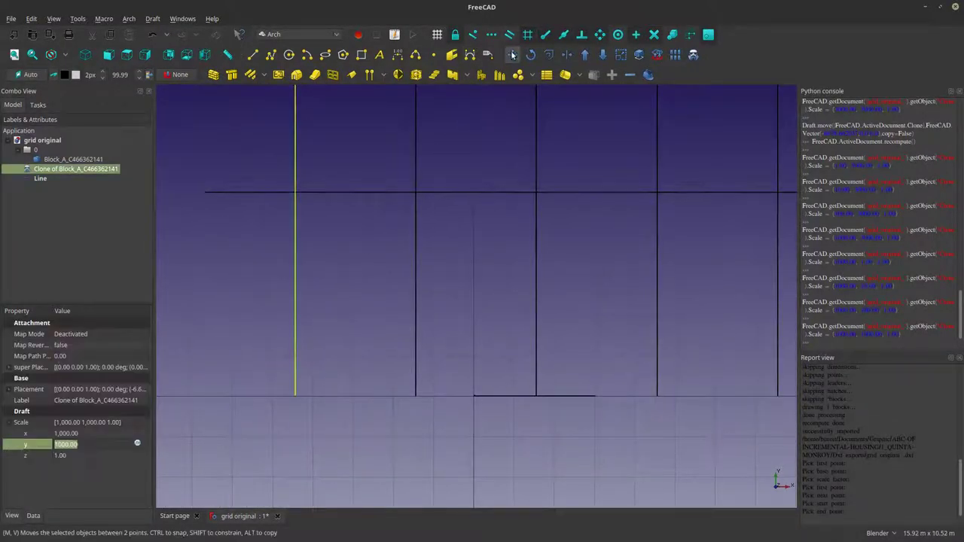
# Draft Move (M,V) the enlarged clone from its edge endpoint onto the original grid's vertical line.
pyautogui.press('m')
pyautogui.press('v')
pyautogui.click(294, 386)
pyautogui.scroll(-3, 362, 377)
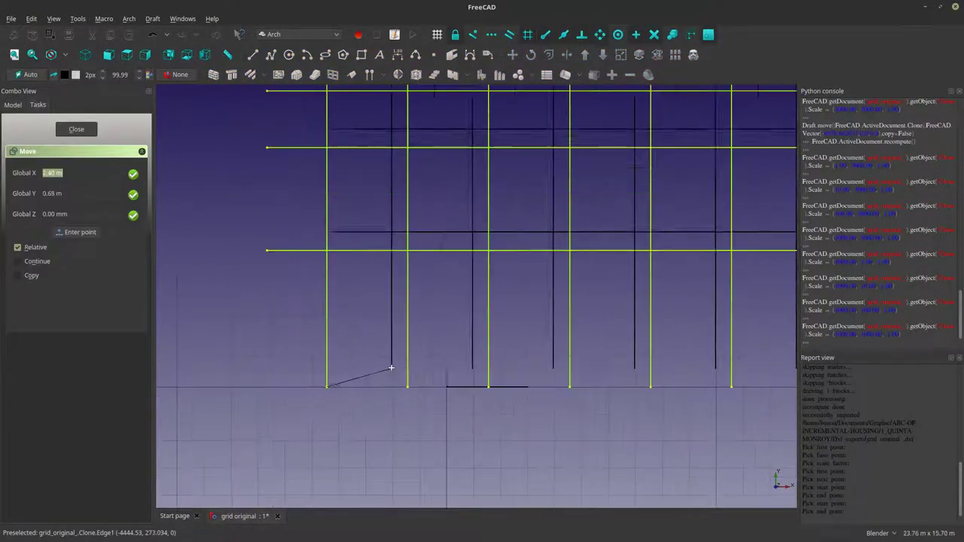
pyautogui.scroll(6, 327, 380)
pyautogui.scroll(6, 423, 384)
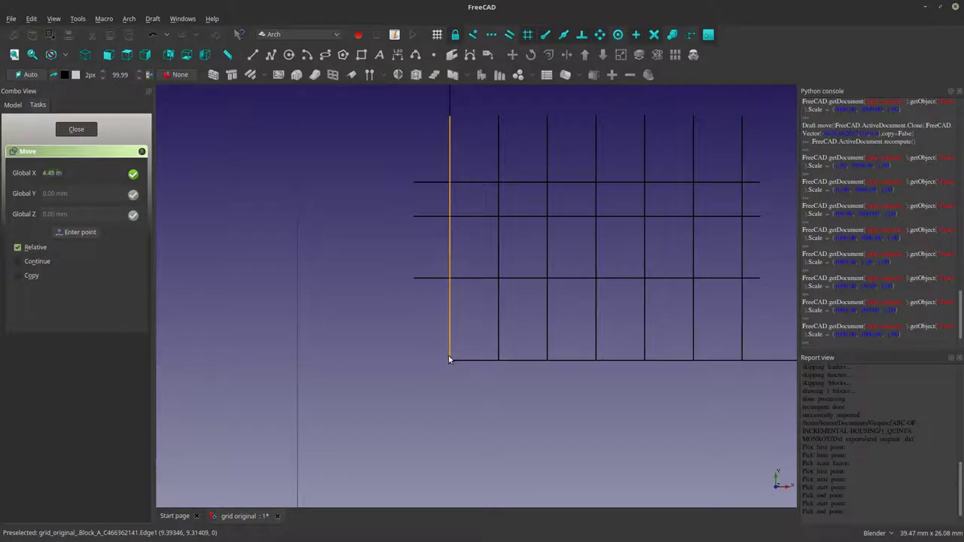
pyautogui.click(449, 359)
pyautogui.scroll(-5, 306, 406)
pyautogui.scroll(8, 300, 408)
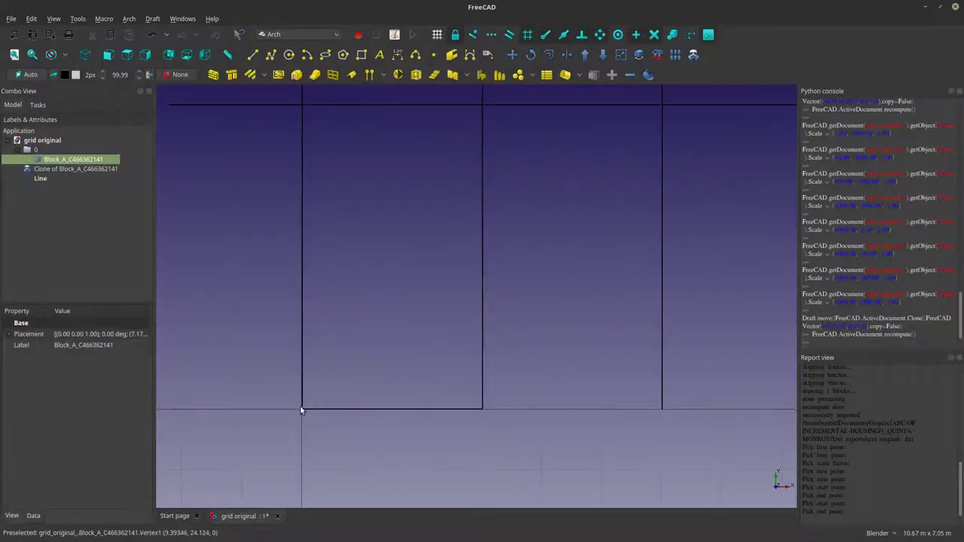
pyautogui.click(418, 358)
pyautogui.scroll(5, 488, 404)
pyautogui.scroll(-8, 570, 457)
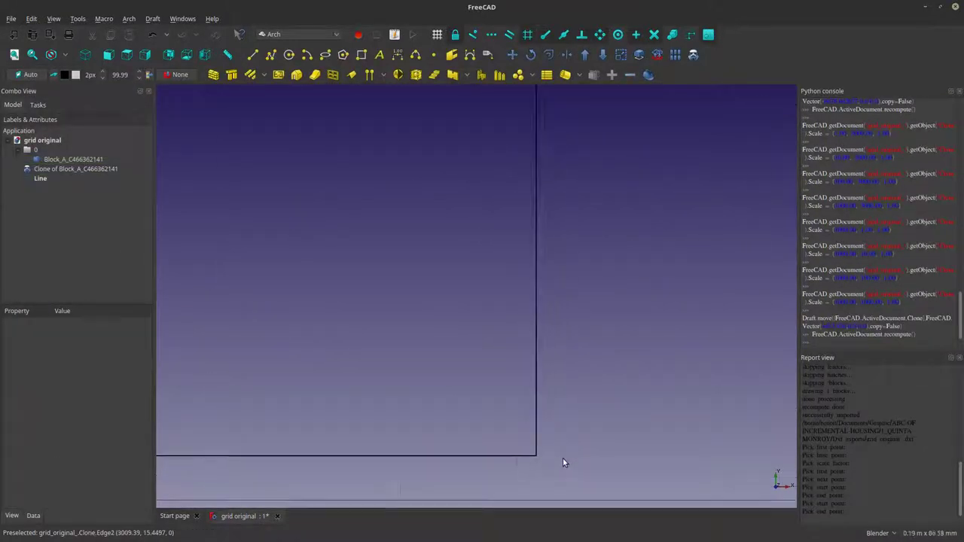
pyautogui.scroll(-5, 281, 433)
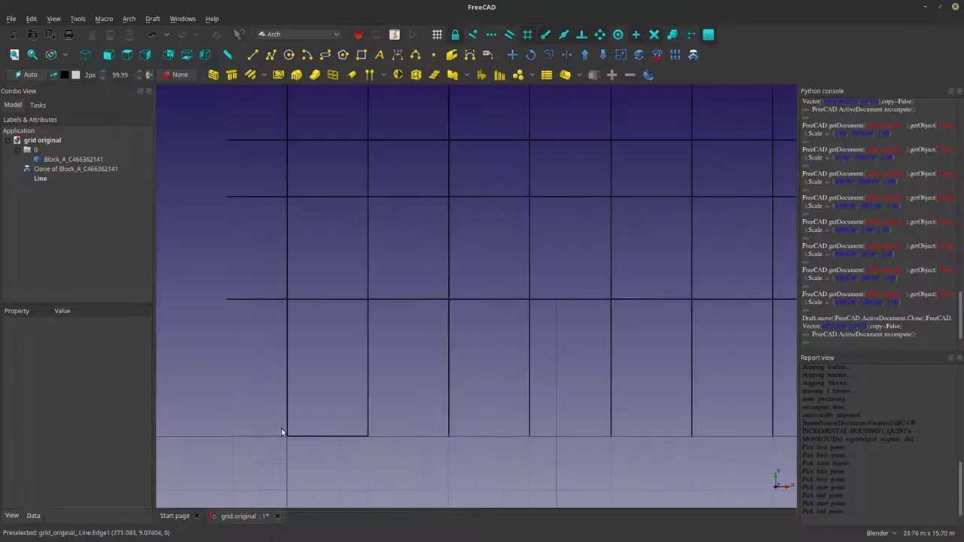
pyautogui.scroll(10, 279, 434)
pyautogui.scroll(4, 278, 460)
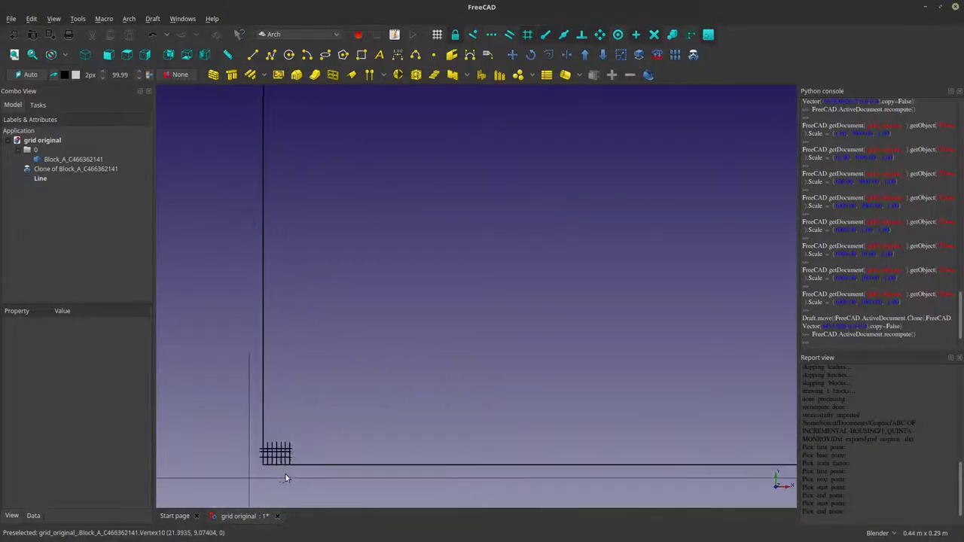
pyautogui.scroll(-10, 314, 261)
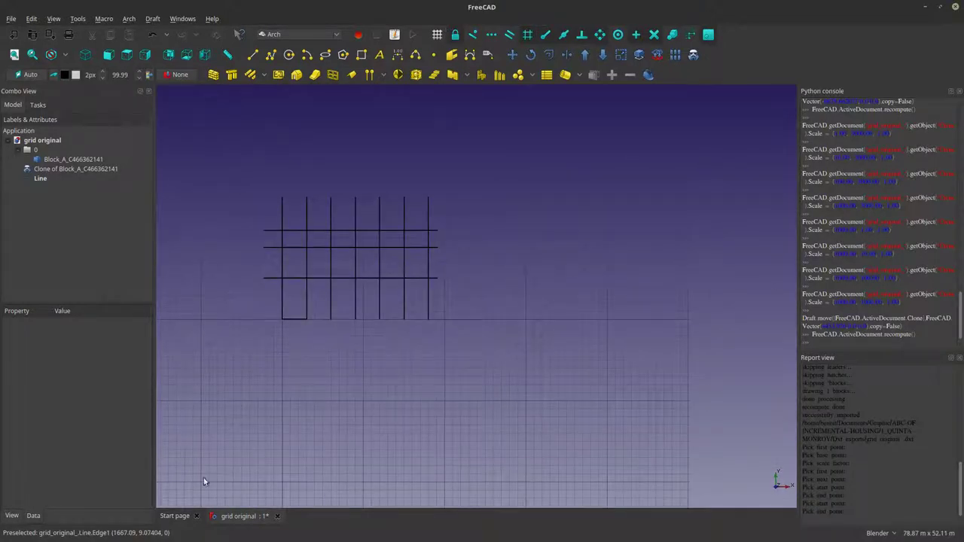
# Save the document as plan.FCStd in the 1_QUINTA-MONROY folder via File > Save.
pyautogui.click(11, 19)
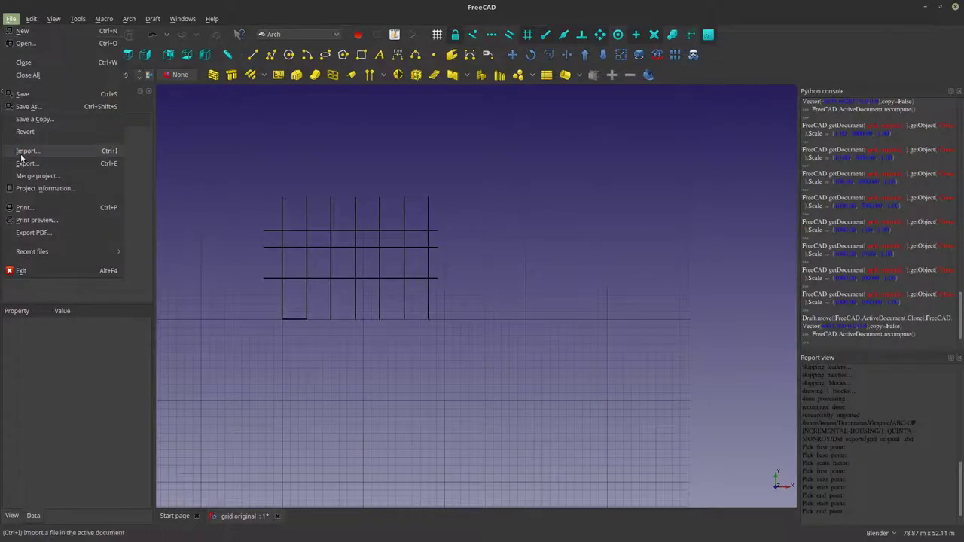
pyautogui.click(31, 95)
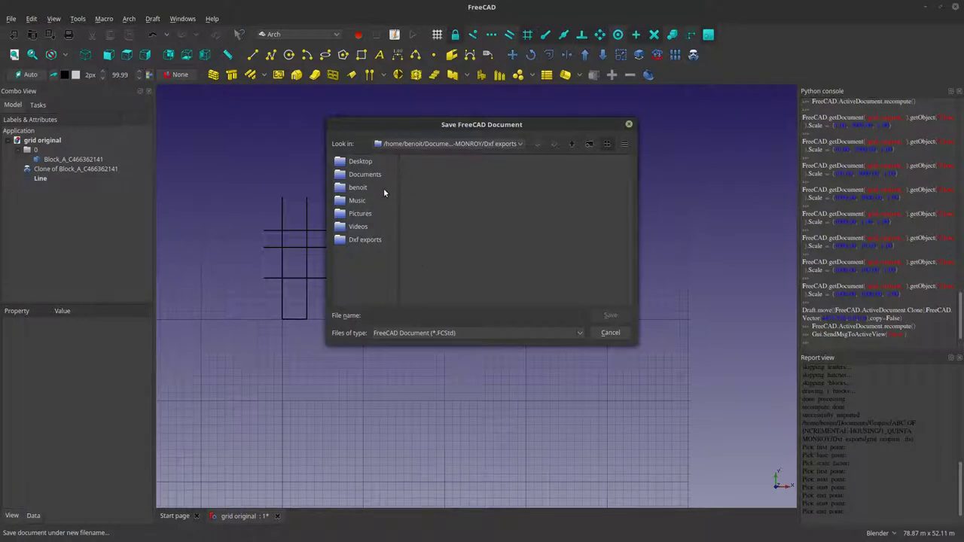
pyautogui.click(569, 147)
pyautogui.click(445, 162)
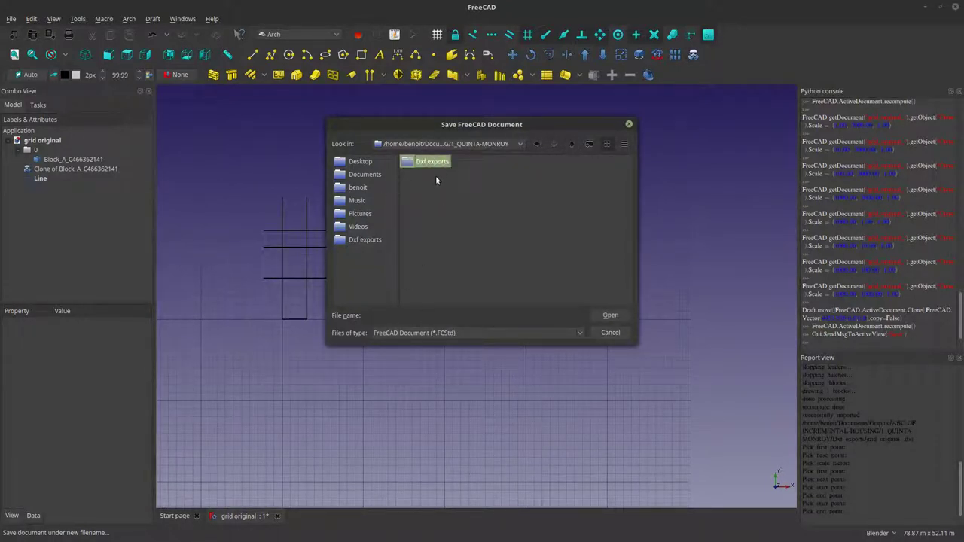
pyautogui.click(451, 317)
pyautogui.write('plan')
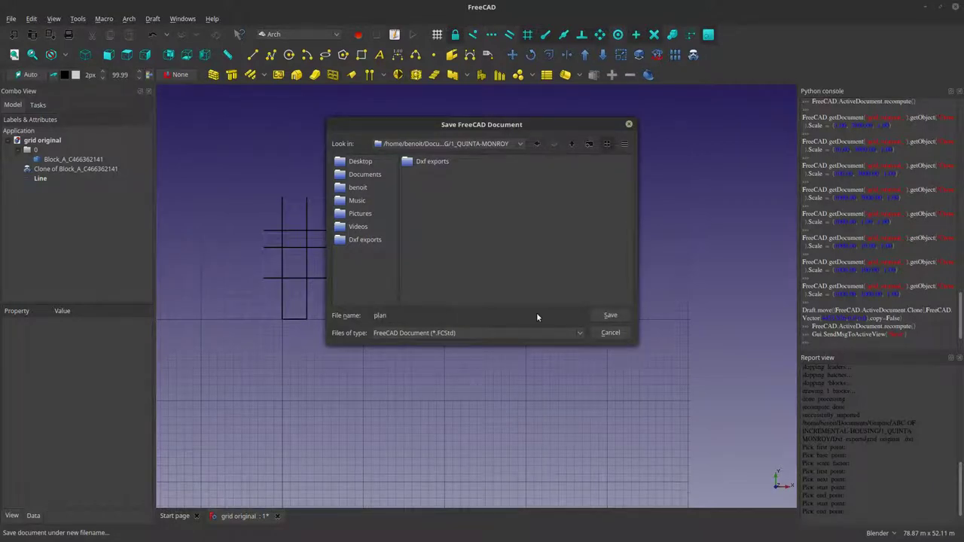
pyautogui.click(611, 317)
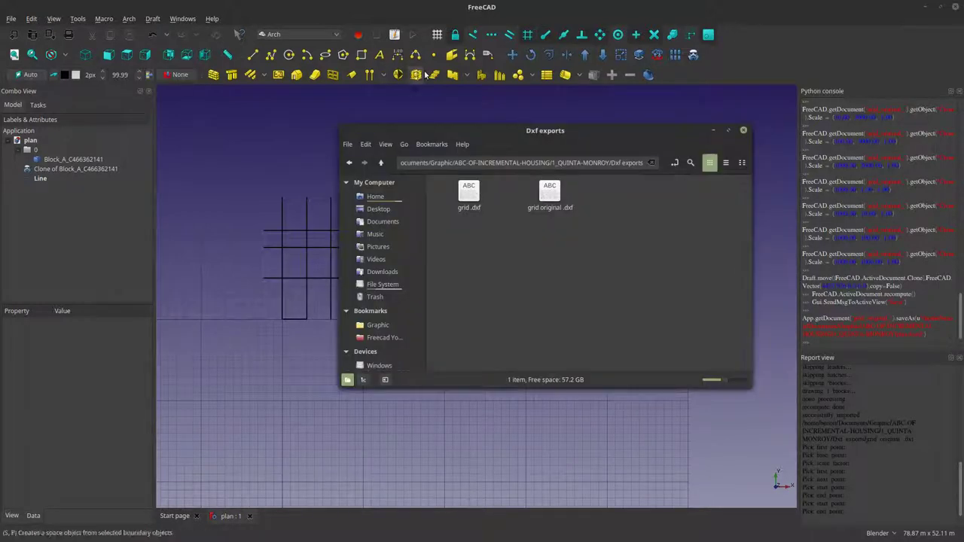
# Copy the ARQ DWG drawing's file name from its rename box without changing it.
pyautogui.click(381, 164)
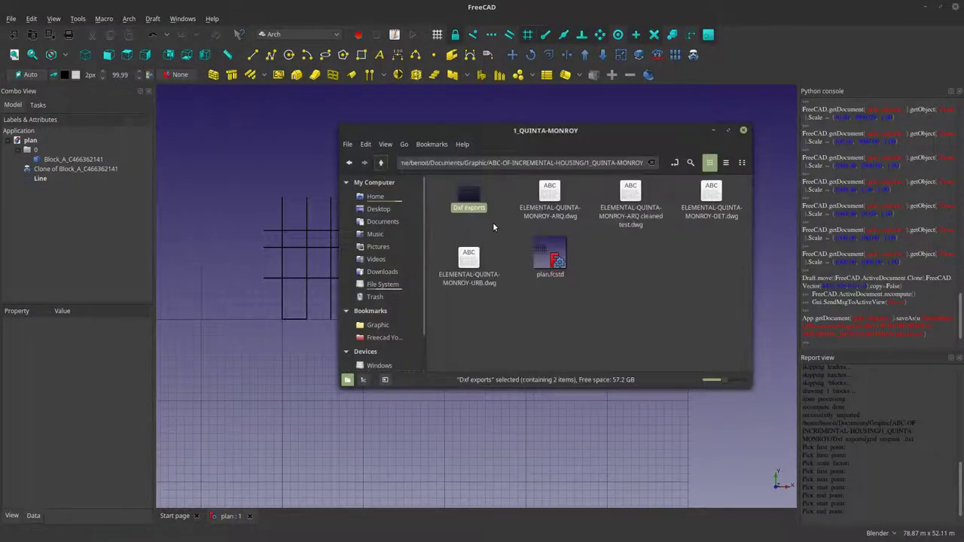
pyautogui.rightClick(560, 213)
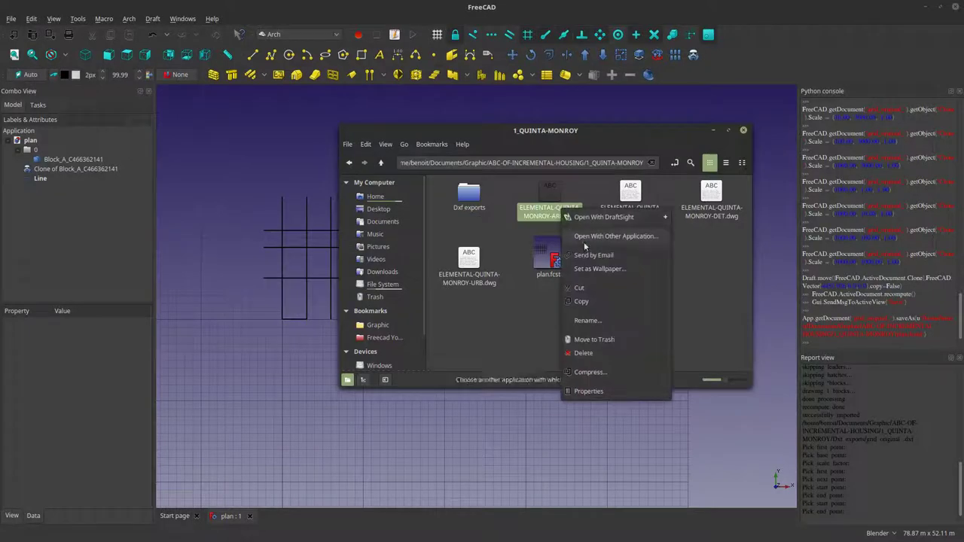
pyautogui.click(601, 326)
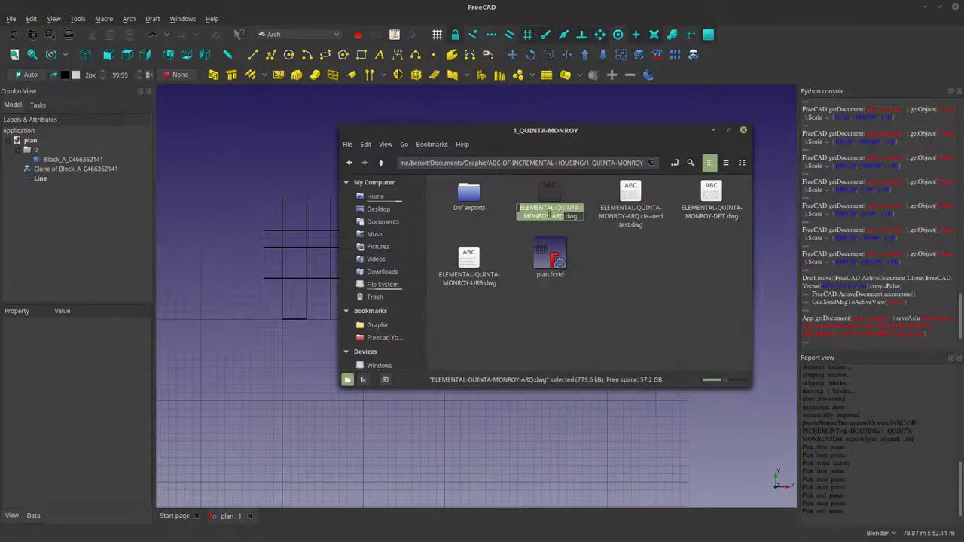
pyautogui.rightClick(542, 215)
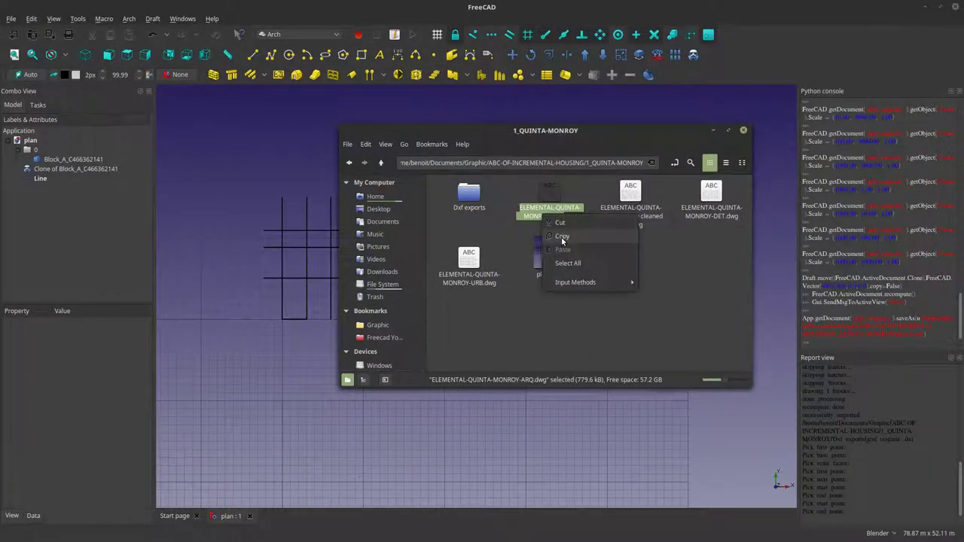
pyautogui.click(563, 238)
pyautogui.click(514, 256)
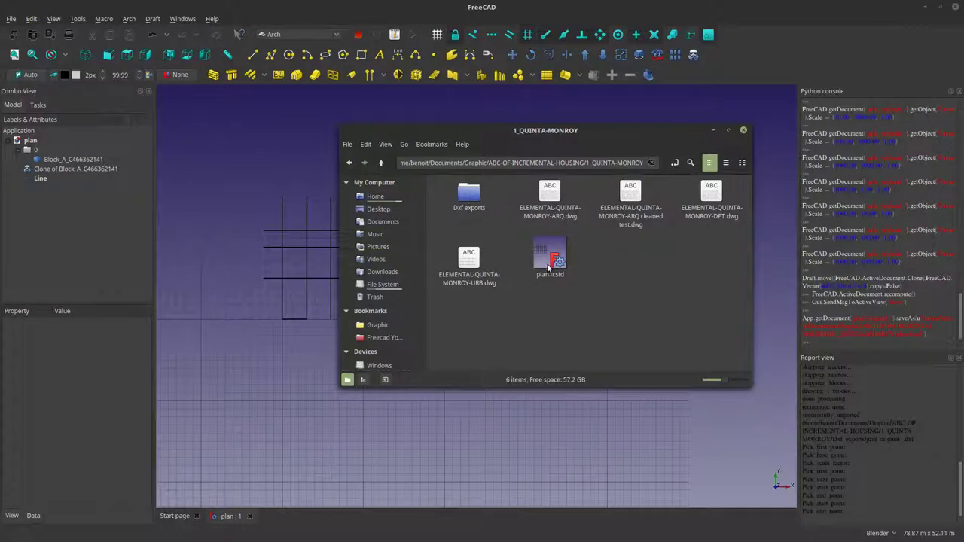
# Rename plan.fcstd to ELEMENTAL-QUINTA-MONROY-ARQ.fcstd by pasting the copied name.
pyautogui.rightClick(548, 277)
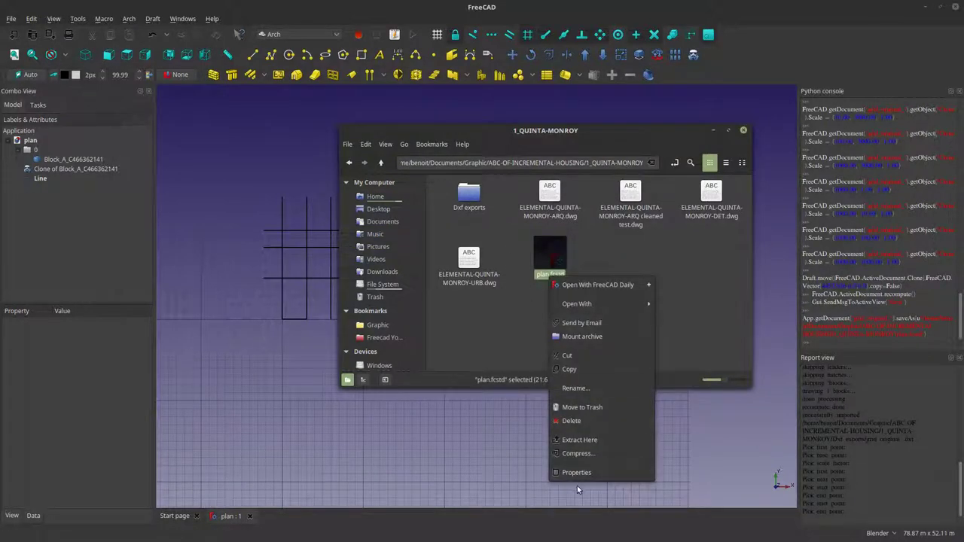
pyautogui.click(577, 388)
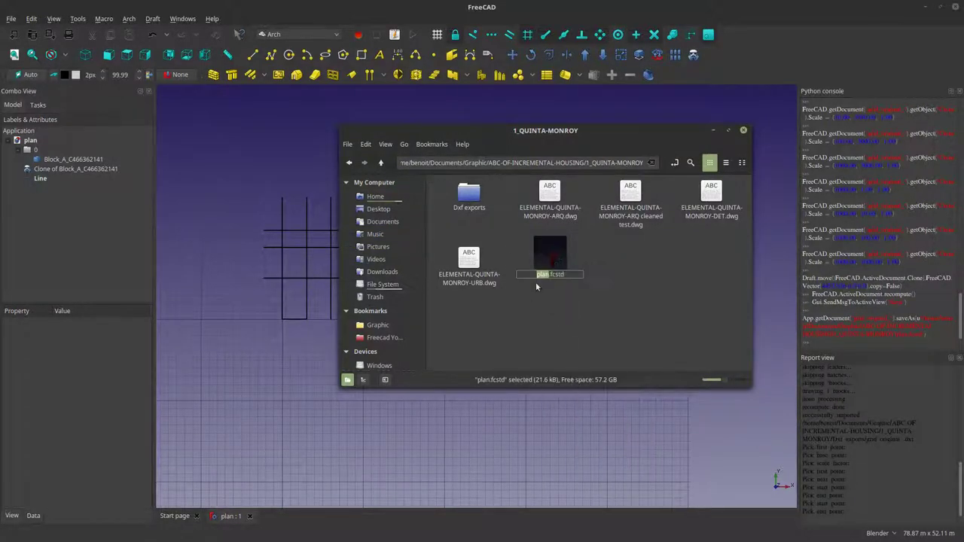
pyautogui.rightClick(544, 275)
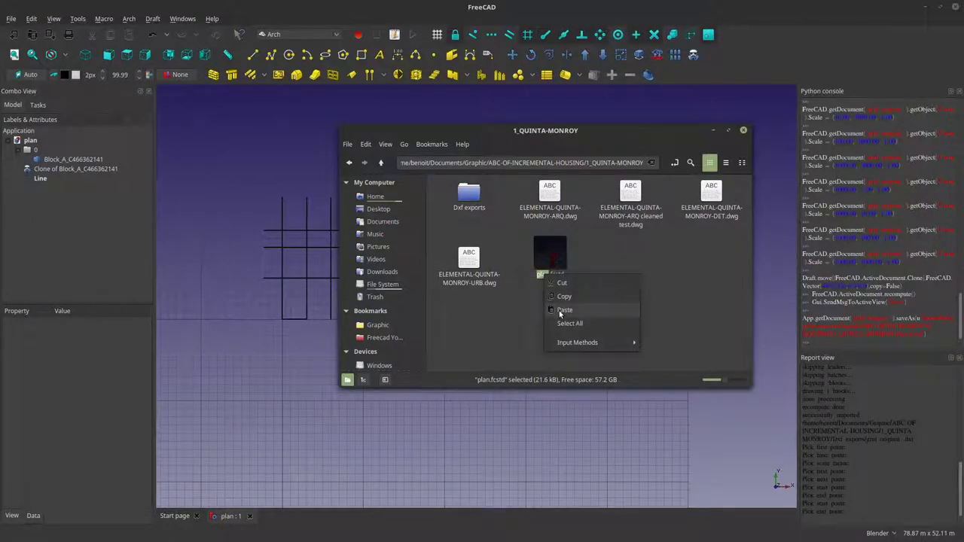
pyautogui.click(559, 310)
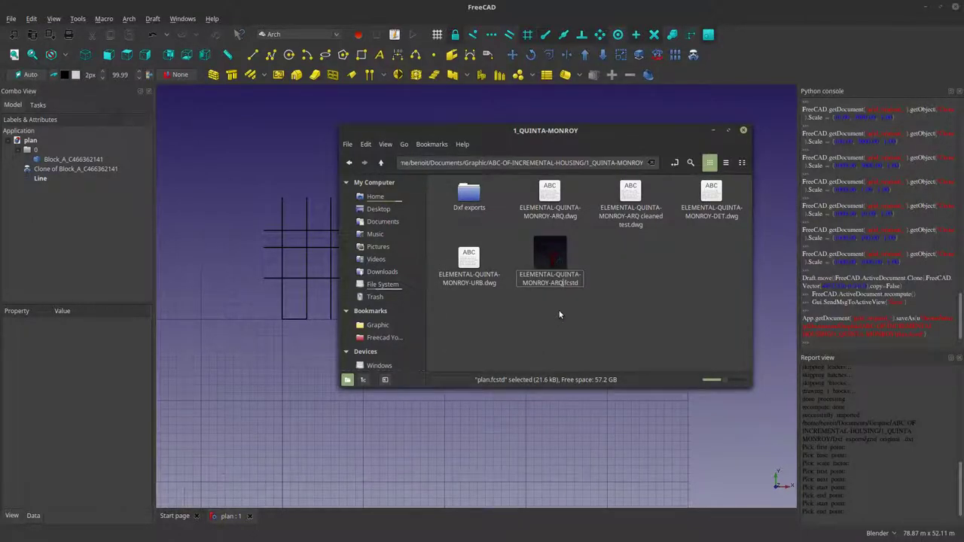
pyautogui.click(559, 311)
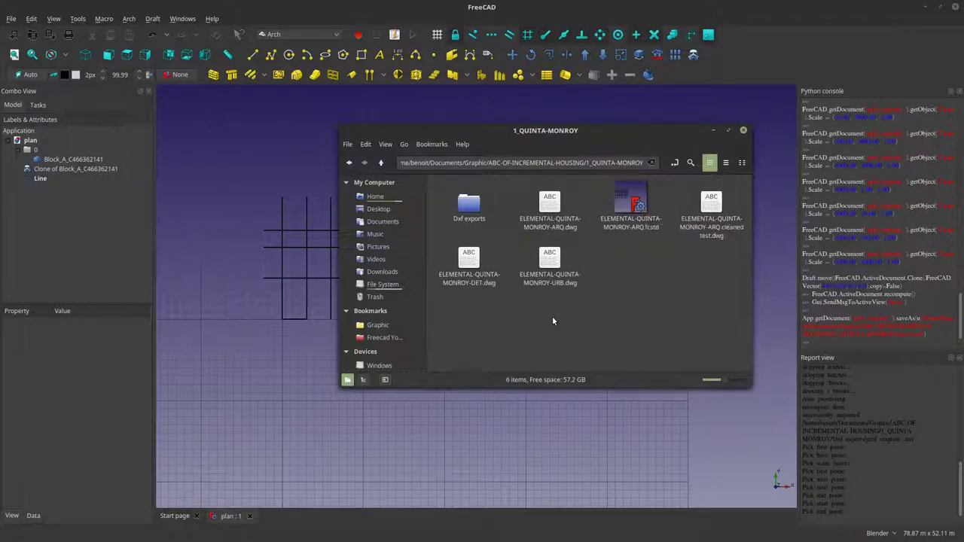
# Delete Block_A_C466362141, layer 0 and Line, confirming the dependency warning.
pyautogui.click(229, 364)
pyautogui.click(57, 159)
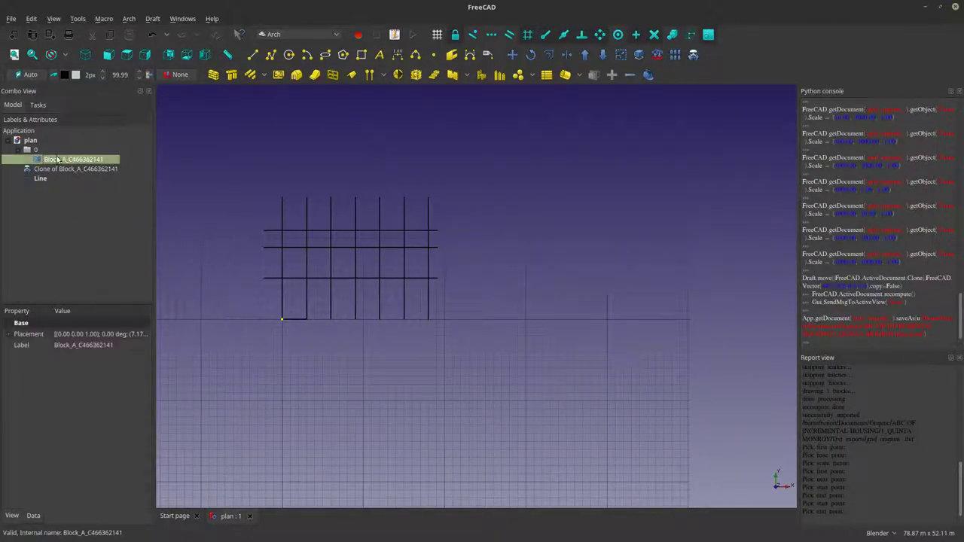
pyautogui.keyDown('ctrl'); pyautogui.click(32, 150); pyautogui.keyUp('ctrl')
pyautogui.keyDown('ctrl'); pyautogui.click(44, 179); pyautogui.keyUp('ctrl')
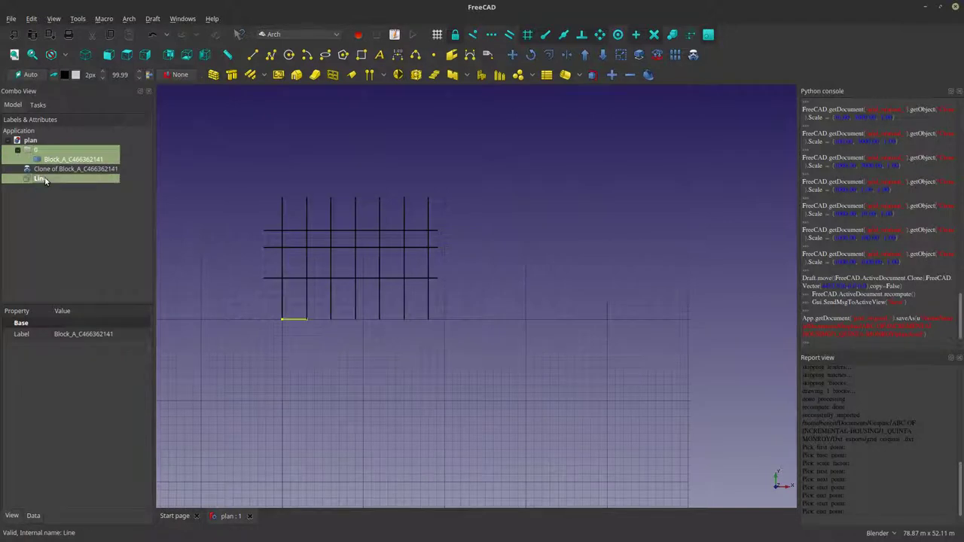
pyautogui.press('Delete')
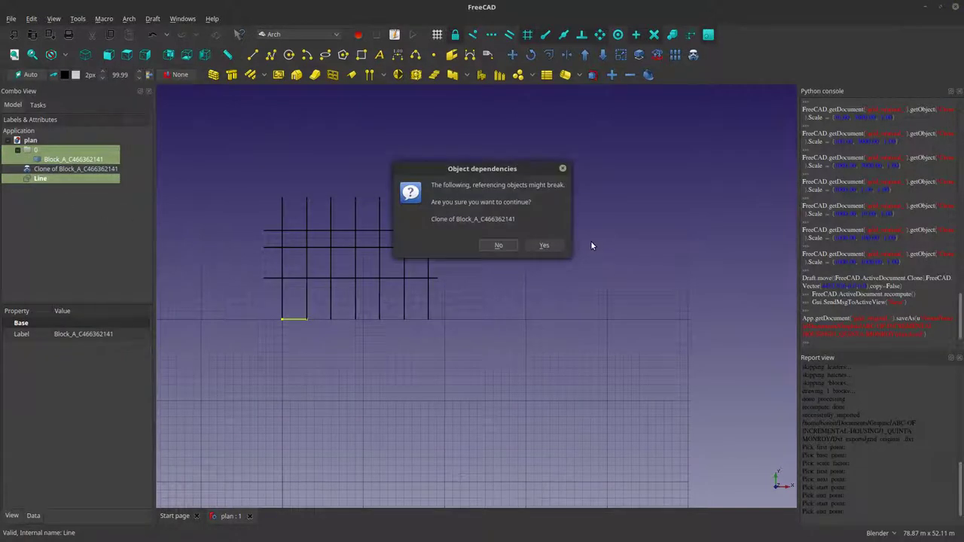
pyautogui.click(544, 246)
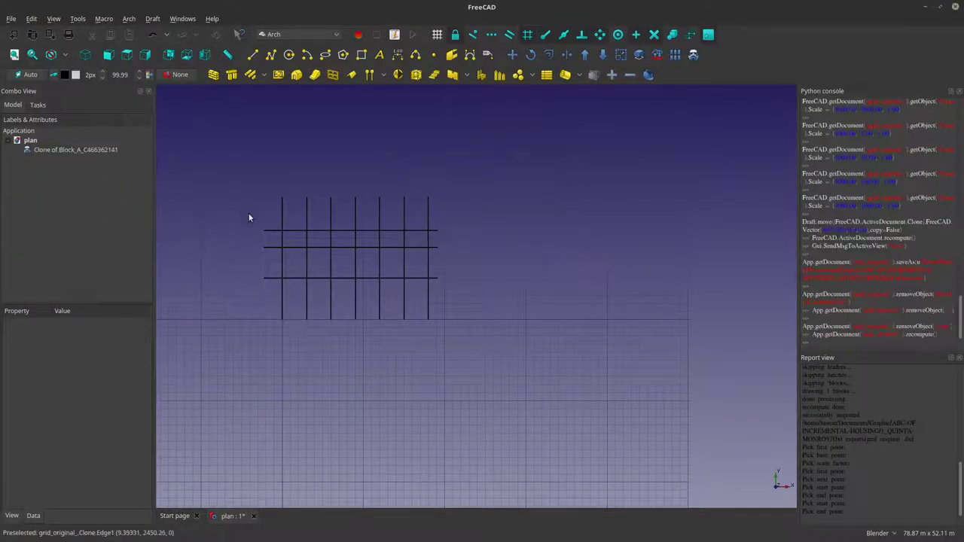
pyautogui.scroll(4, 260, 226)
pyautogui.scroll(2, 349, 385)
pyautogui.scroll(-2, 320, 428)
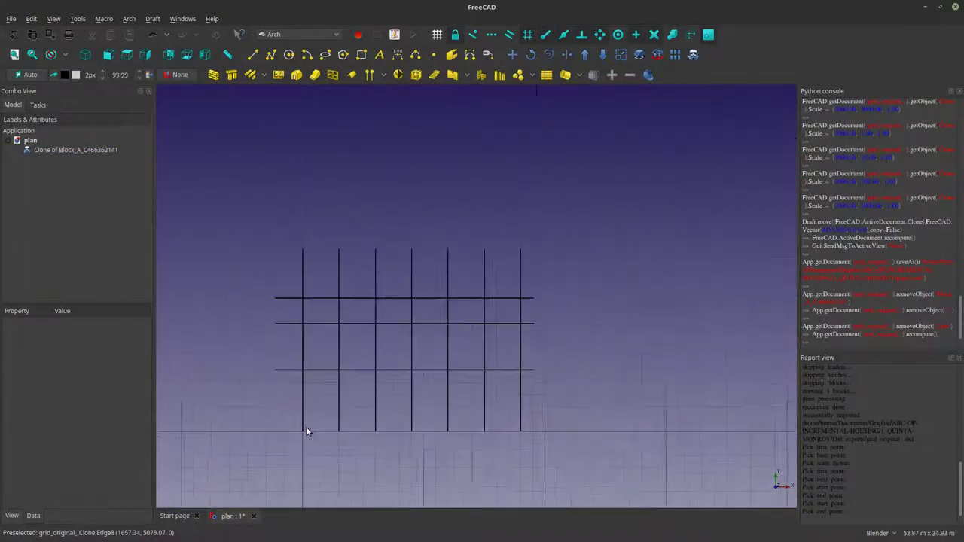
pyautogui.scroll(8, 304, 437)
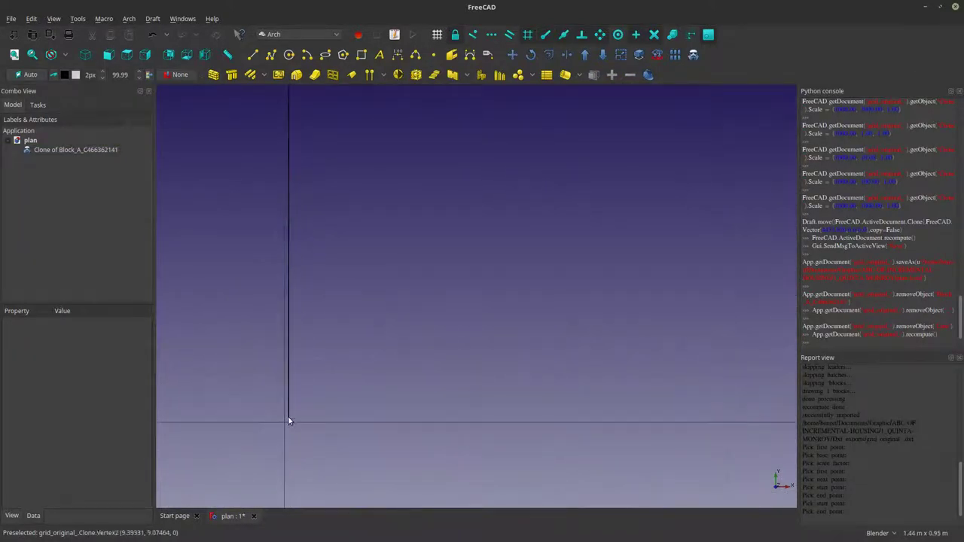
pyautogui.scroll(-6, 288, 419)
pyautogui.scroll(-4, 288, 419)
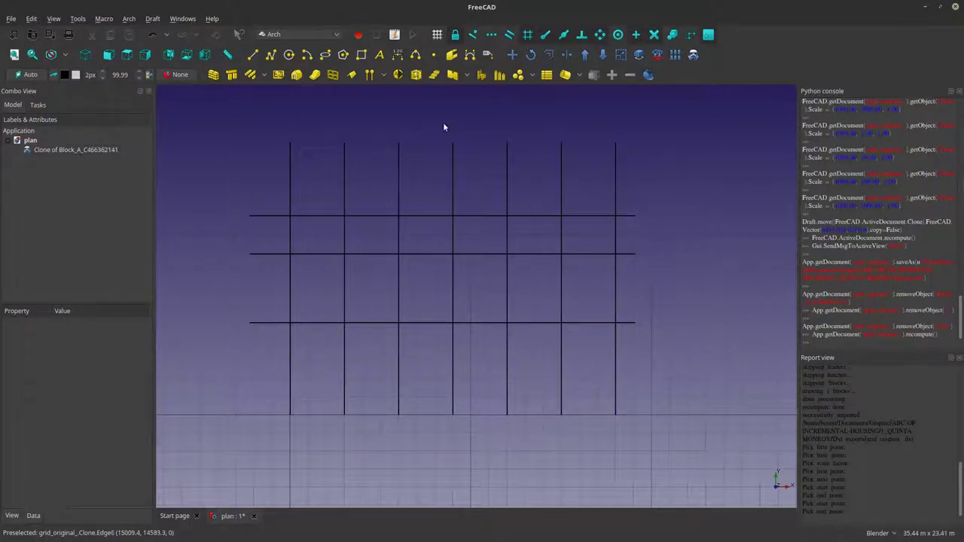
# Add a 15.05 m Draft dimension between a vertical grid line's top and bottom endpoints.
pyautogui.click(397, 54)
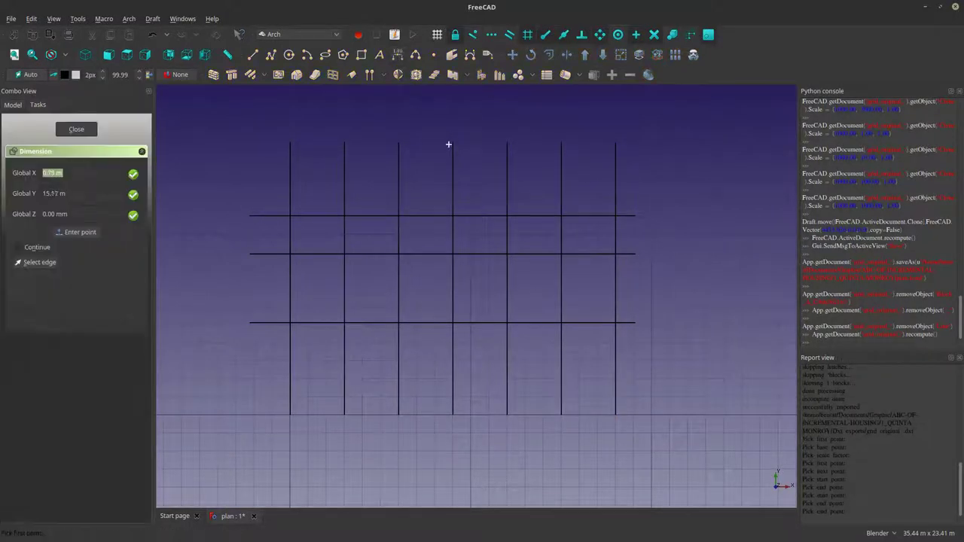
pyautogui.click(453, 144)
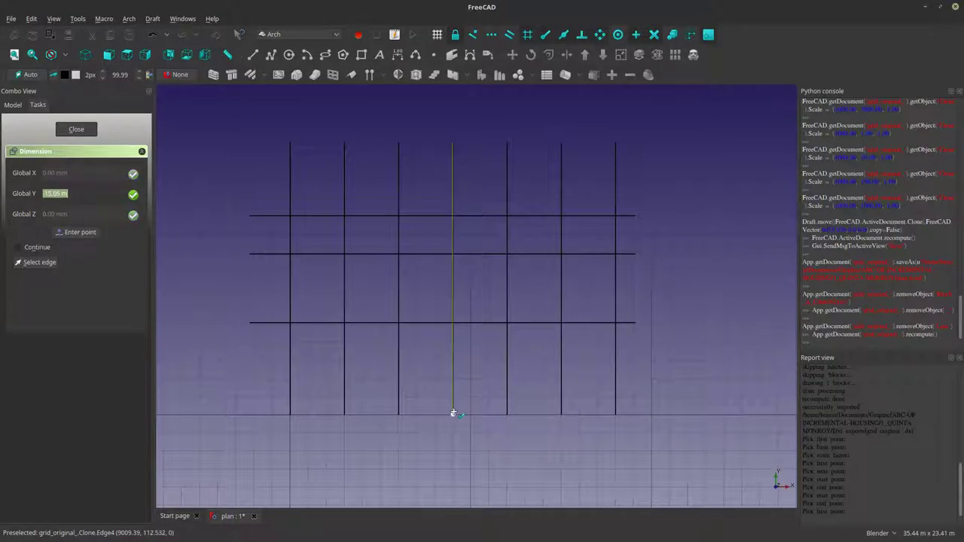
pyautogui.click(453, 413)
pyautogui.click(471, 393)
pyautogui.scroll(5, 472, 286)
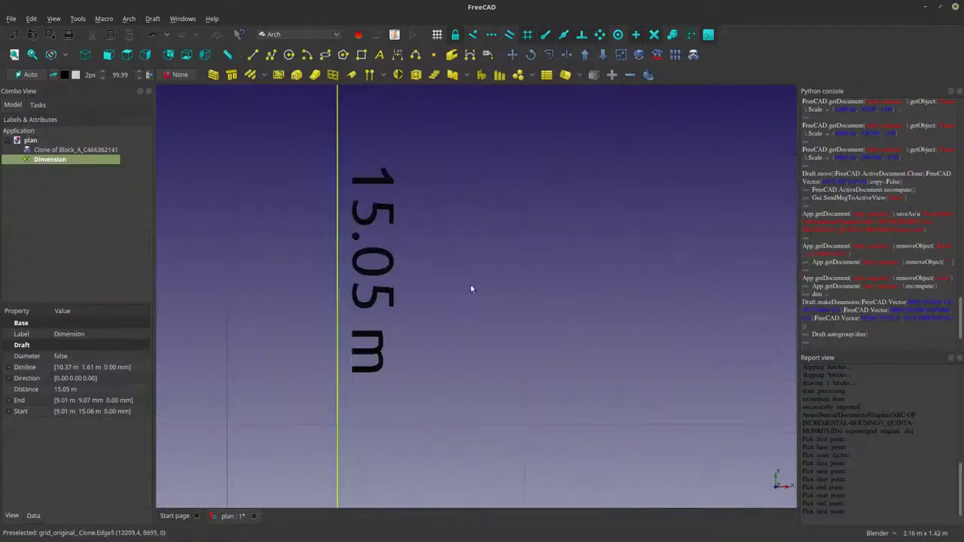
pyautogui.scroll(-6, 386, 305)
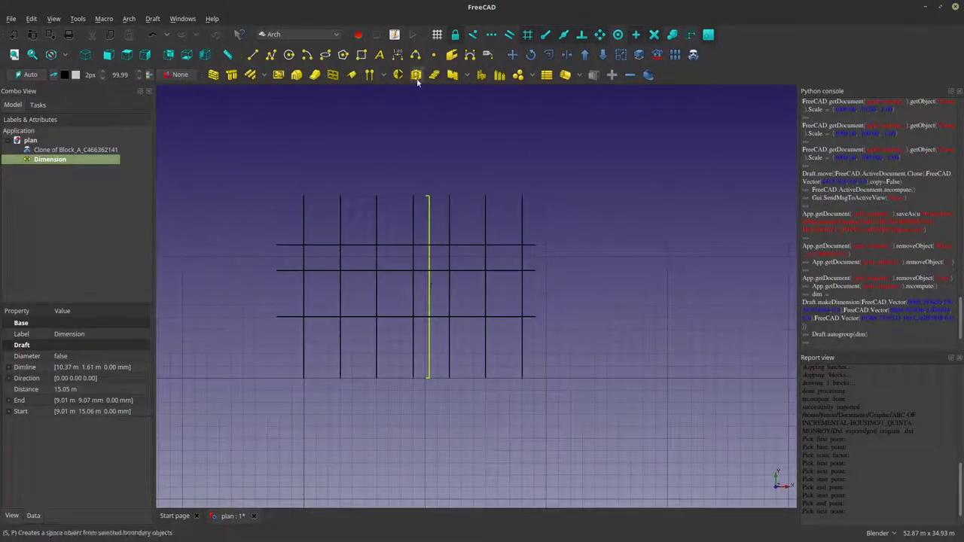
pyautogui.click(425, 156)
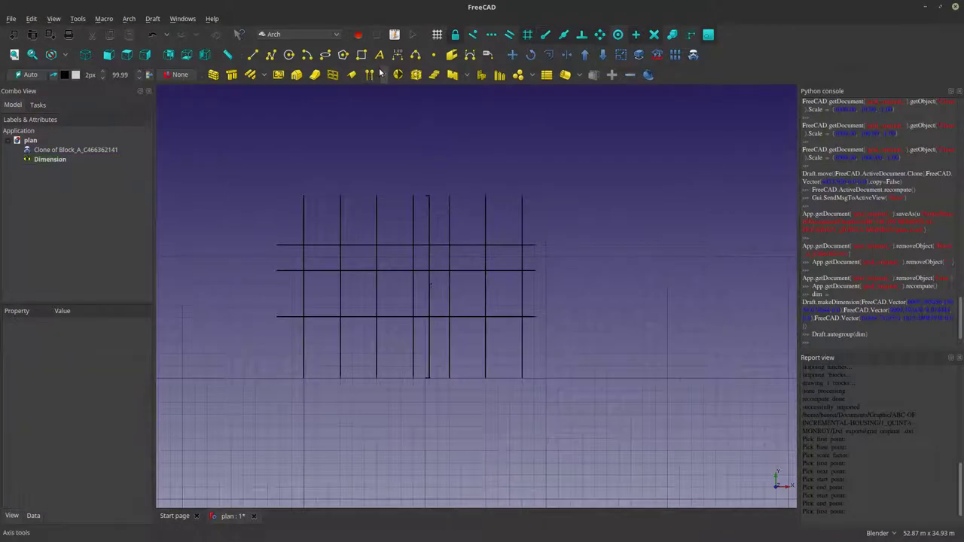
pyautogui.scroll(6, 434, 277)
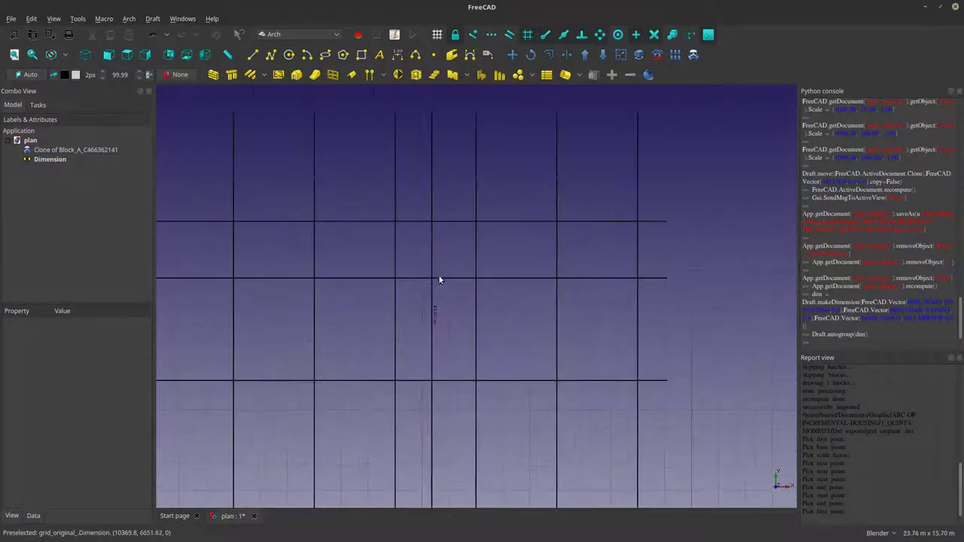
pyautogui.scroll(-6, 435, 343)
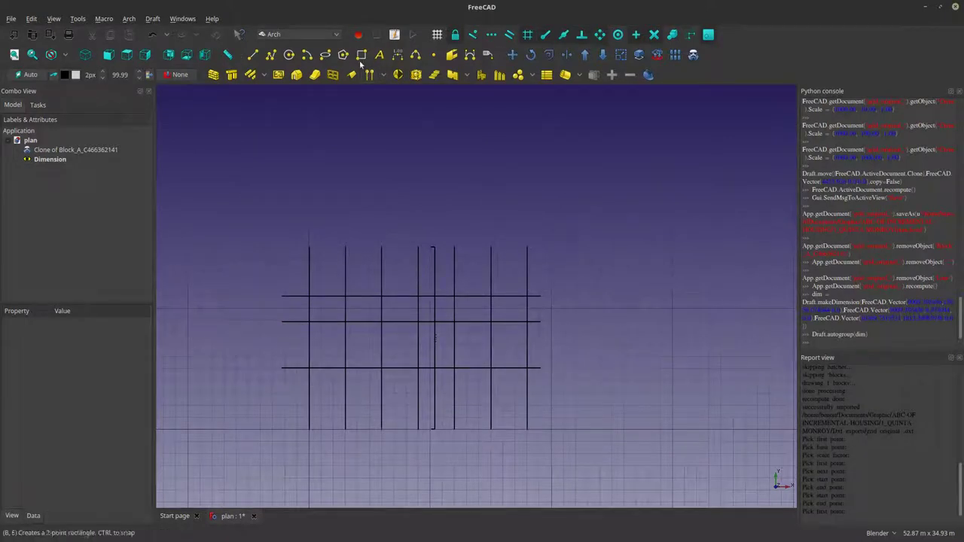
# Dimension the top horizontal grid line as 21.30 m, placed above the grid.
pyautogui.click(398, 55)
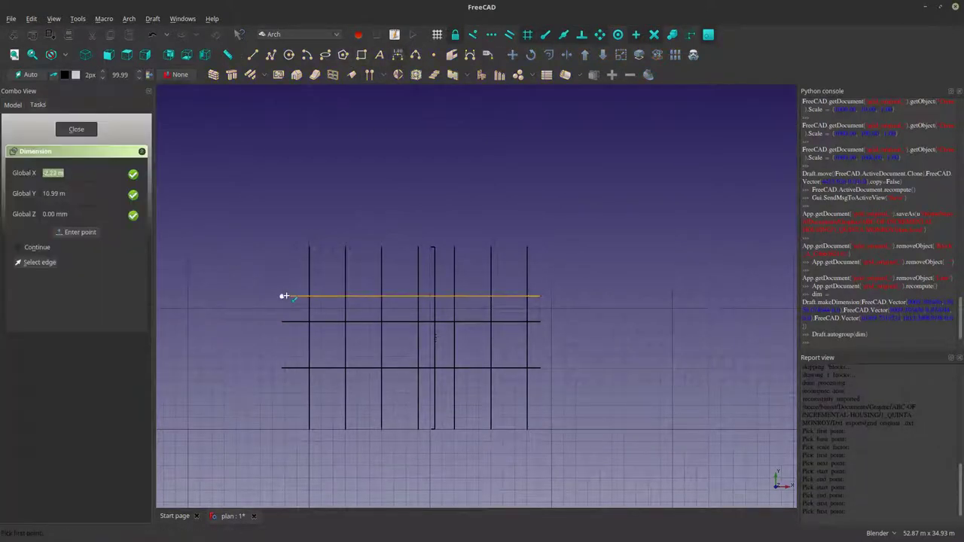
pyautogui.click(535, 296)
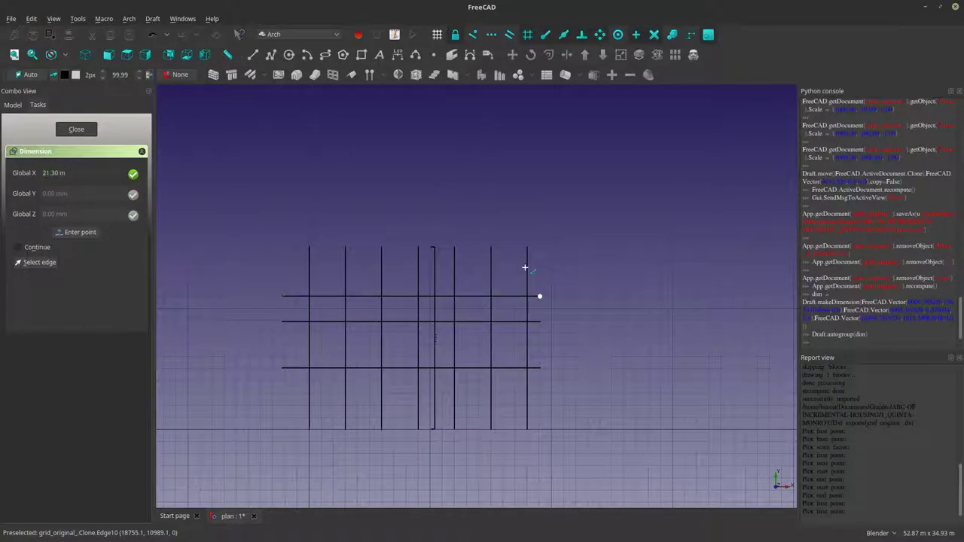
pyautogui.click(493, 226)
pyautogui.scroll(5, 380, 245)
pyautogui.scroll(5, 207, 218)
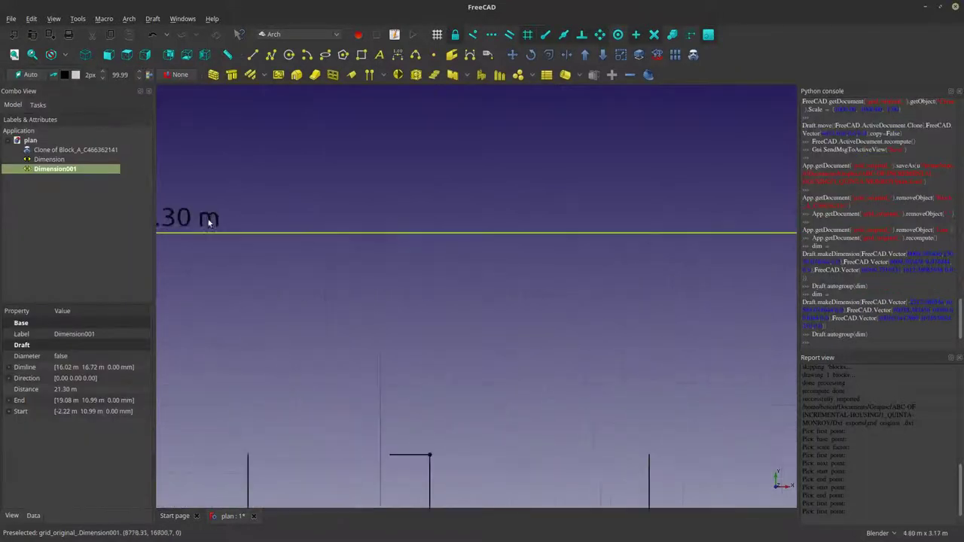
pyautogui.scroll(-5, 263, 252)
pyautogui.scroll(6, 280, 249)
pyautogui.scroll(-5, 351, 260)
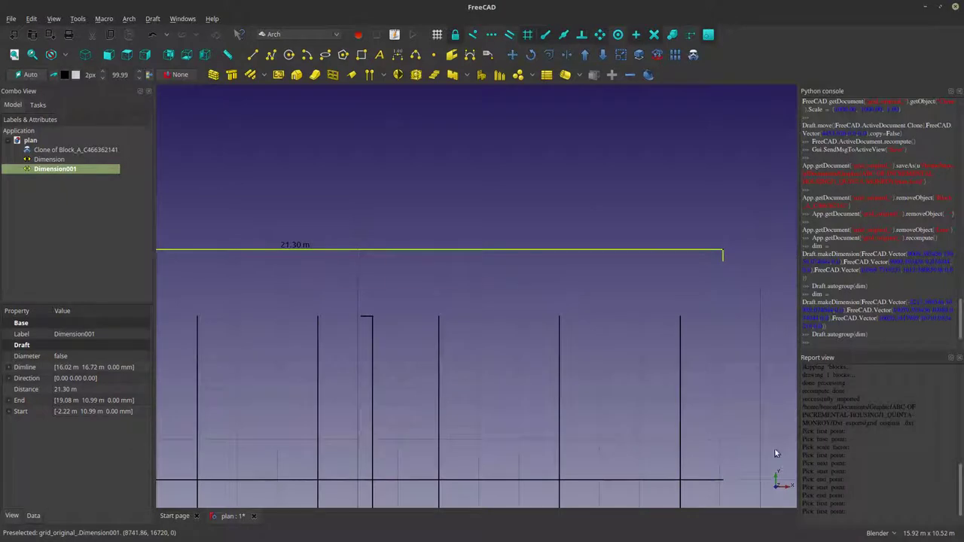
# Clear the selection and bring up the list of Arch axis tools.
pyautogui.scroll(-4, 653, 351)
pyautogui.scroll(-4, 402, 287)
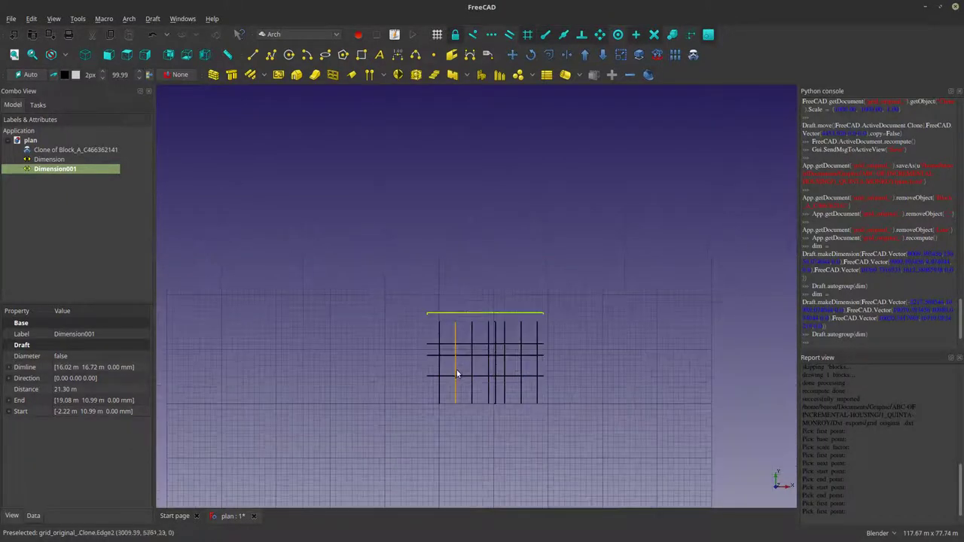
pyautogui.scroll(2, 456, 374)
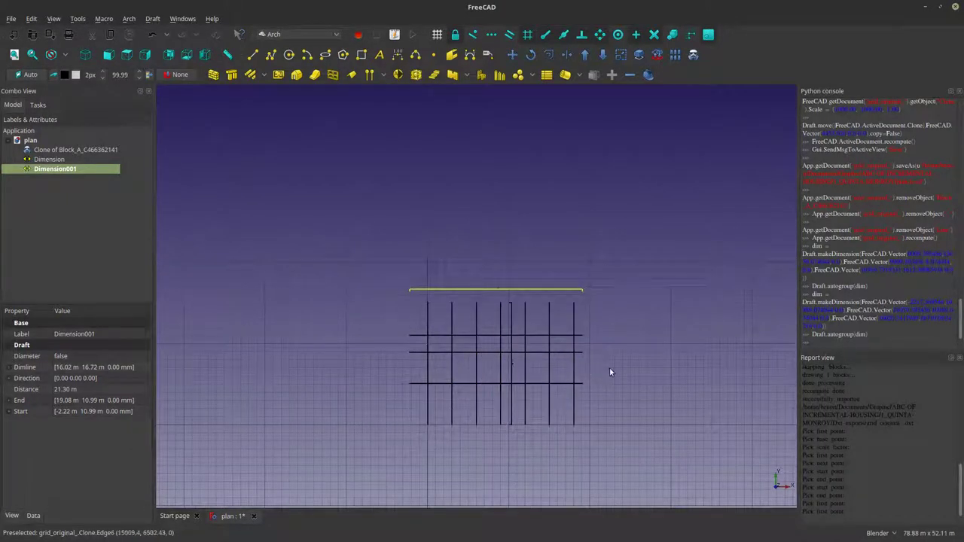
pyautogui.scroll(6, 437, 426)
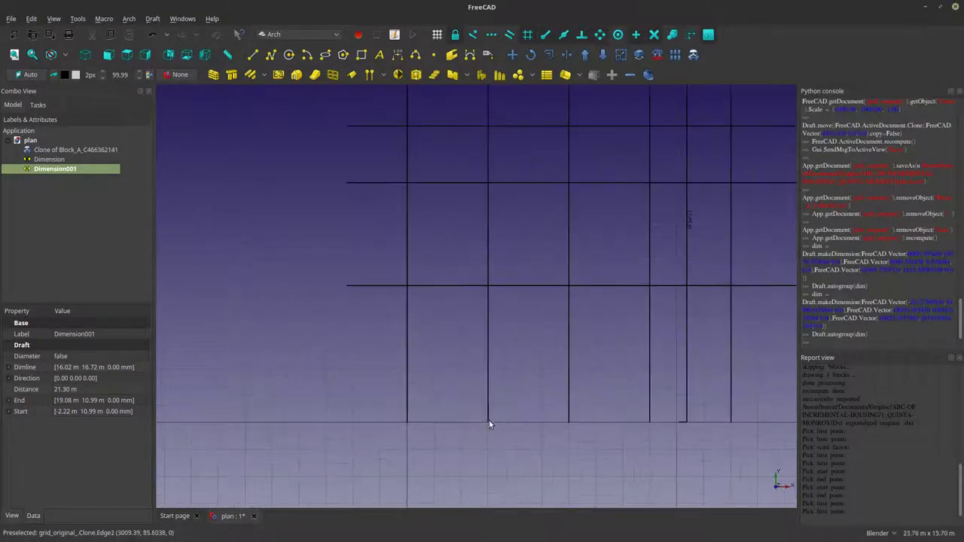
pyautogui.scroll(4, 489, 420)
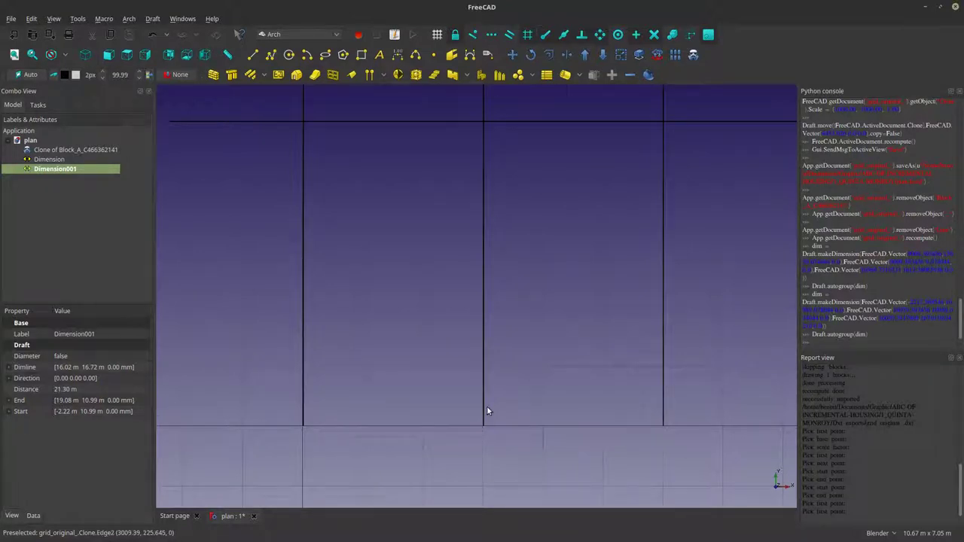
pyautogui.scroll(-4, 488, 419)
pyautogui.scroll(15, 405, 417)
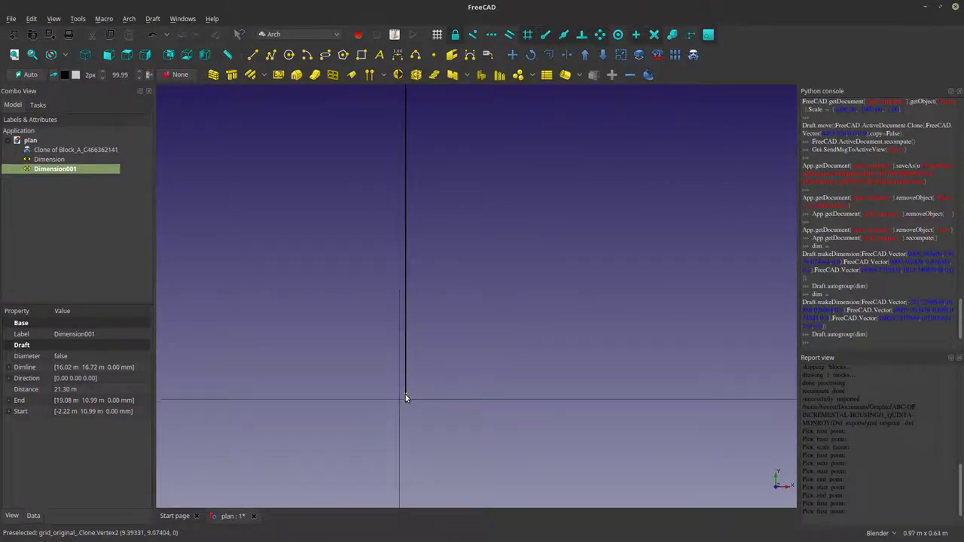
pyautogui.scroll(-15, 405, 398)
pyautogui.click(399, 185)
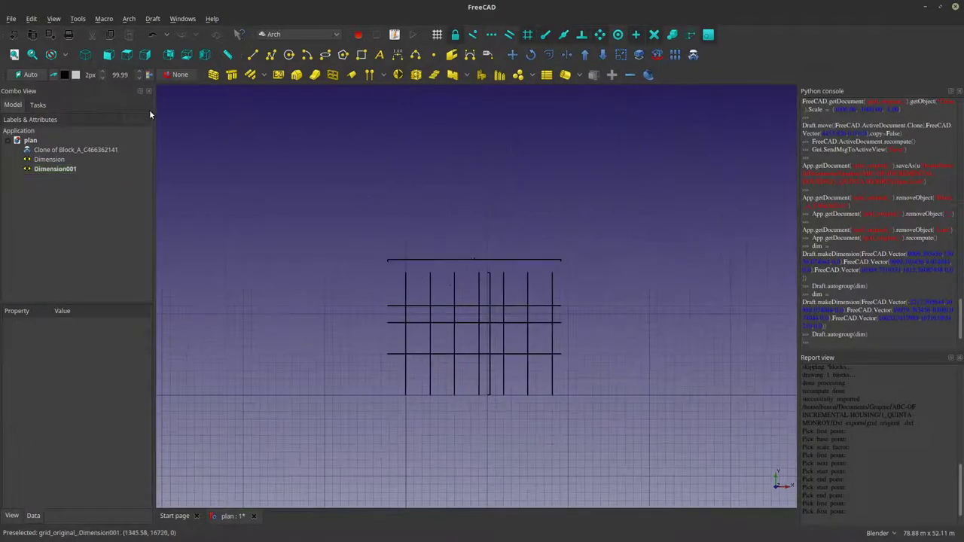
pyautogui.click(383, 77)
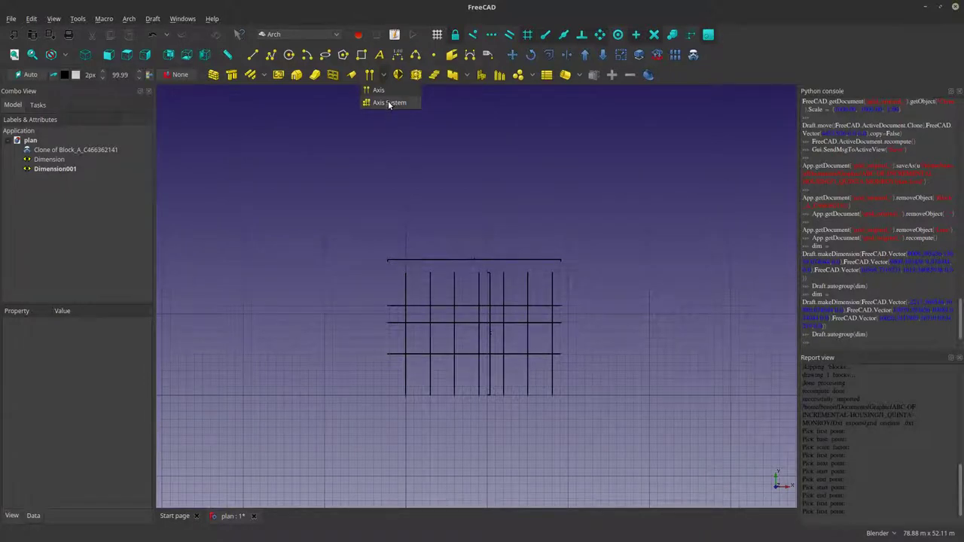
# Create an Arch Axes object of five numbered axes 1000 apart and select it in the tree.
pyautogui.click(389, 103)
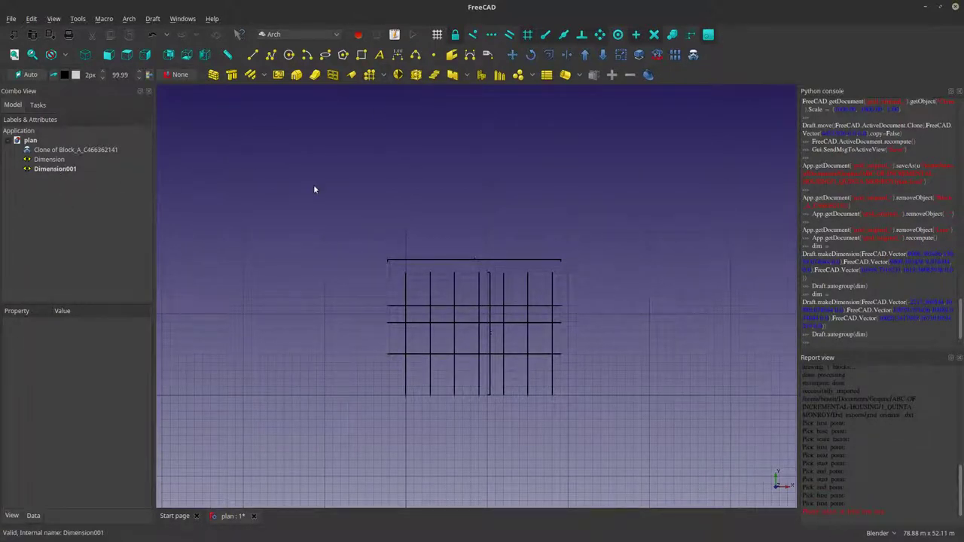
pyautogui.click(384, 79)
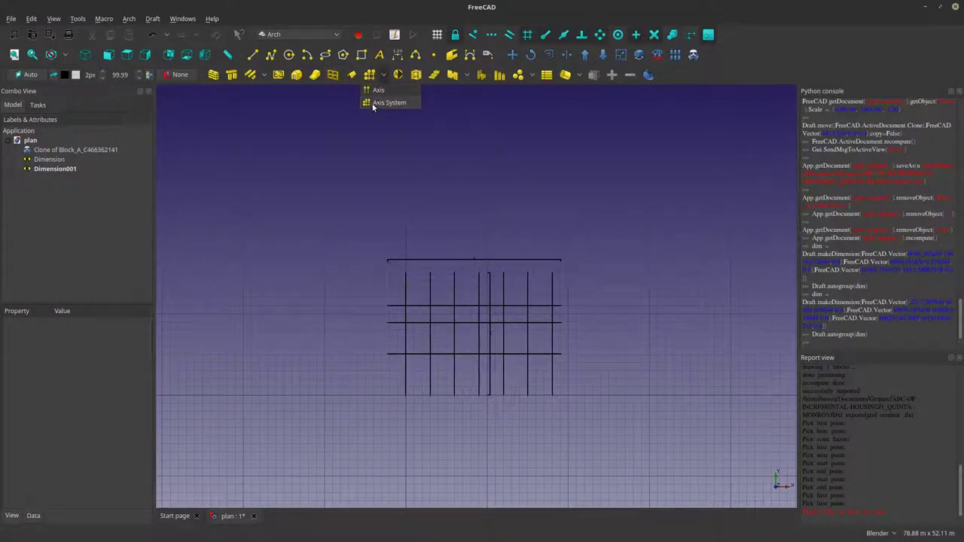
pyautogui.click(371, 109)
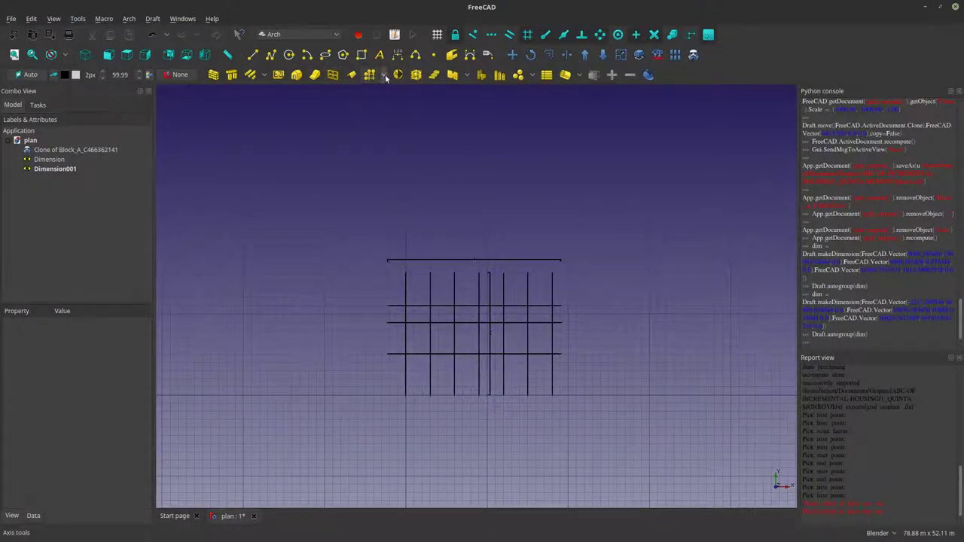
pyautogui.click(383, 77)
pyautogui.click(379, 90)
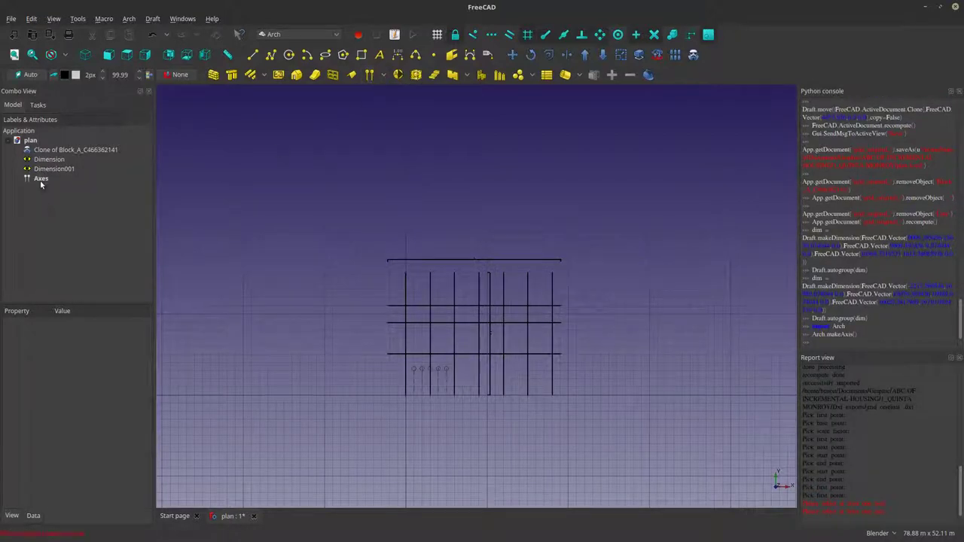
pyautogui.click(41, 179)
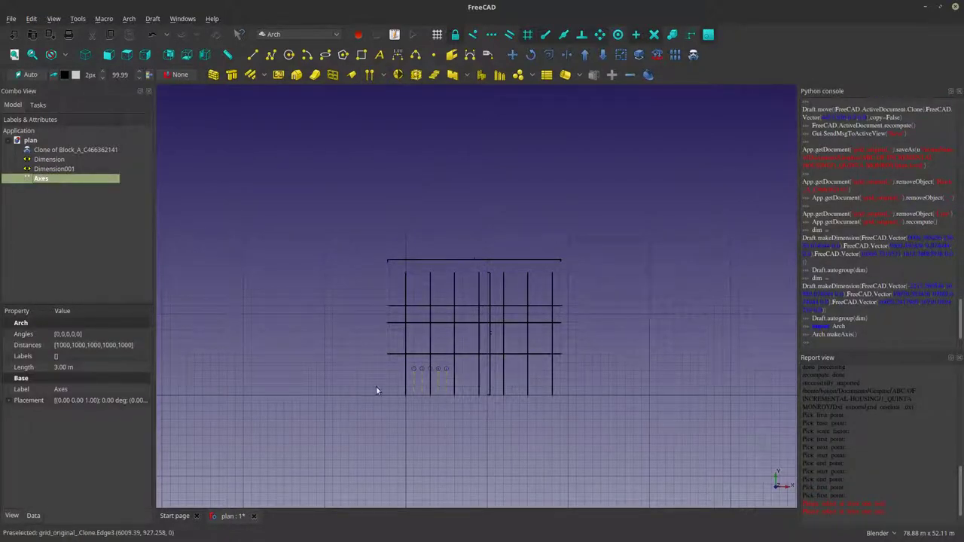
pyautogui.scroll(4, 414, 392)
pyautogui.scroll(4, 422, 386)
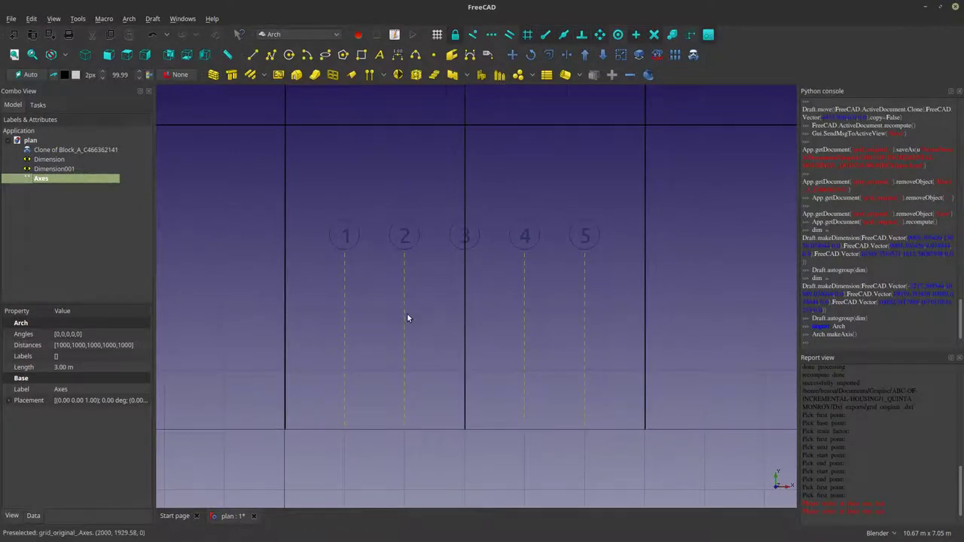
pyautogui.scroll(-2, 407, 313)
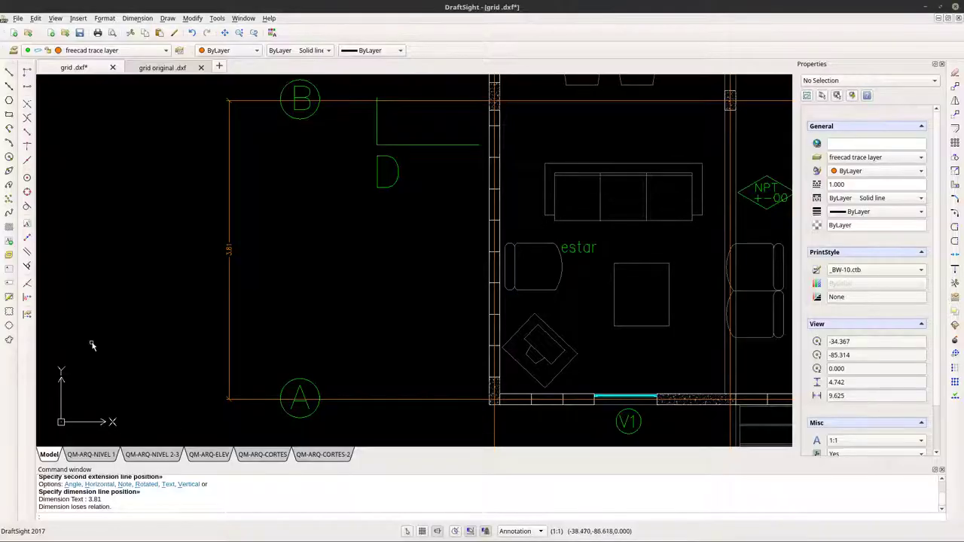
pyautogui.scroll(-6, 360, 301)
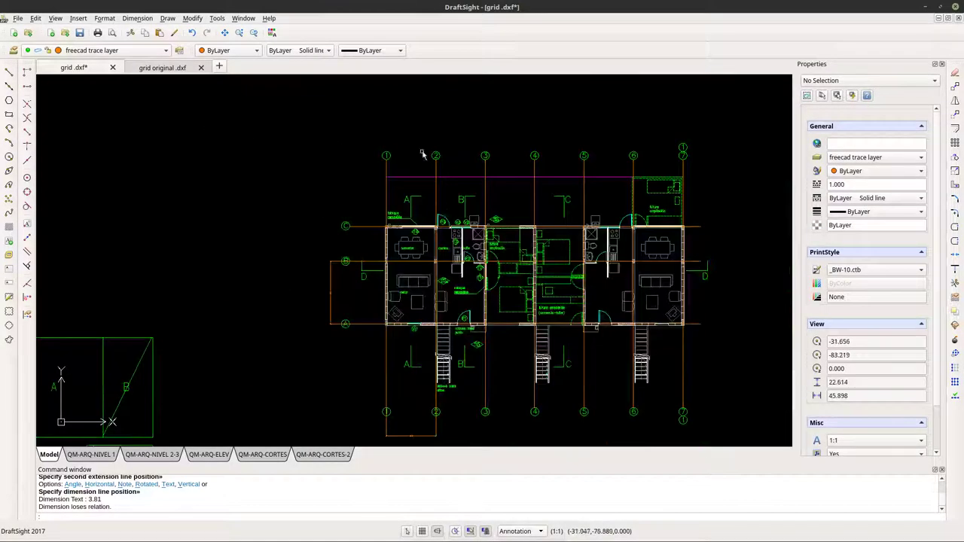
pyautogui.scroll(3, 477, 173)
pyautogui.scroll(-1, 754, 179)
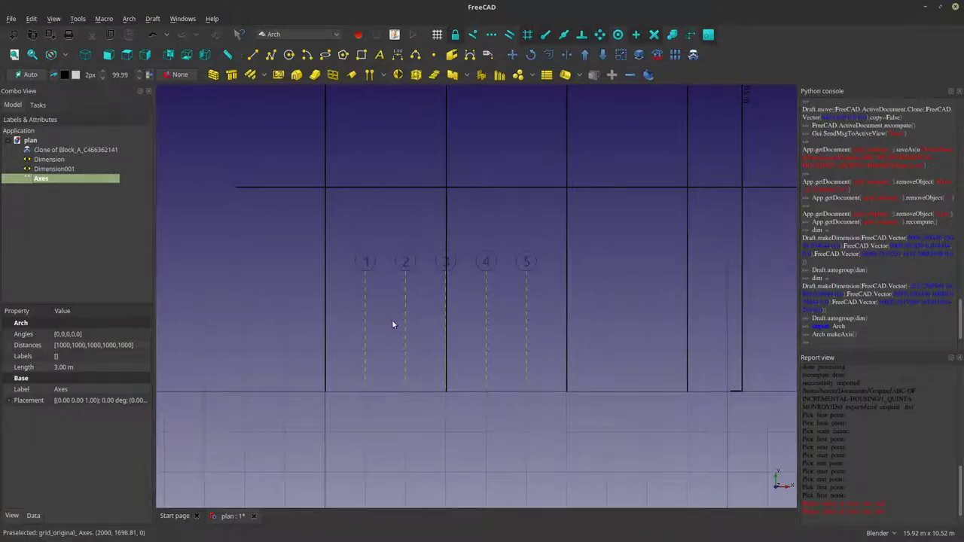
# Edit the Axes object and add a sixth and seventh axis.
pyautogui.doubleClick(40, 179)
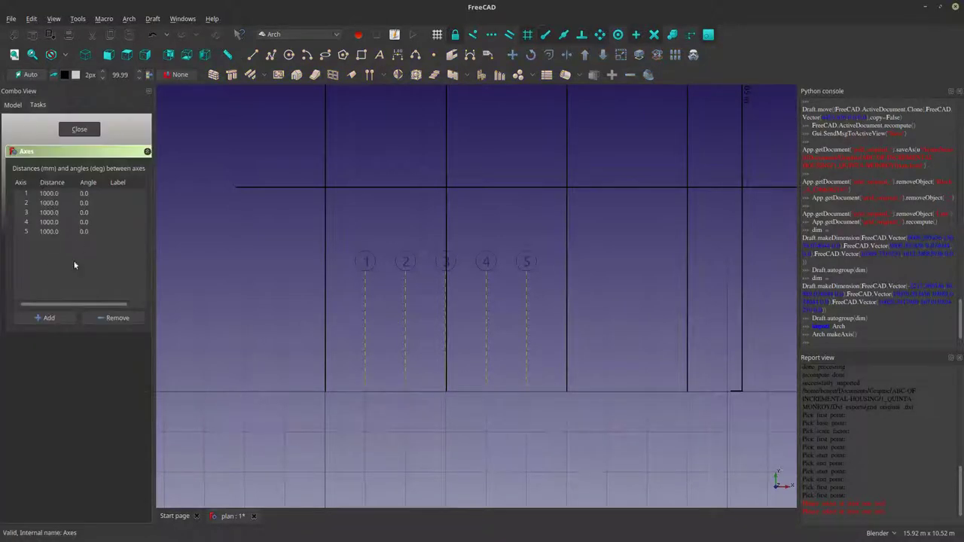
pyautogui.click(71, 318)
pyautogui.click(70, 318)
# Set the distances of axes 6 and 7 to 1000 and view the plan from the top.
pyautogui.click(57, 241)
pyautogui.click(56, 241)
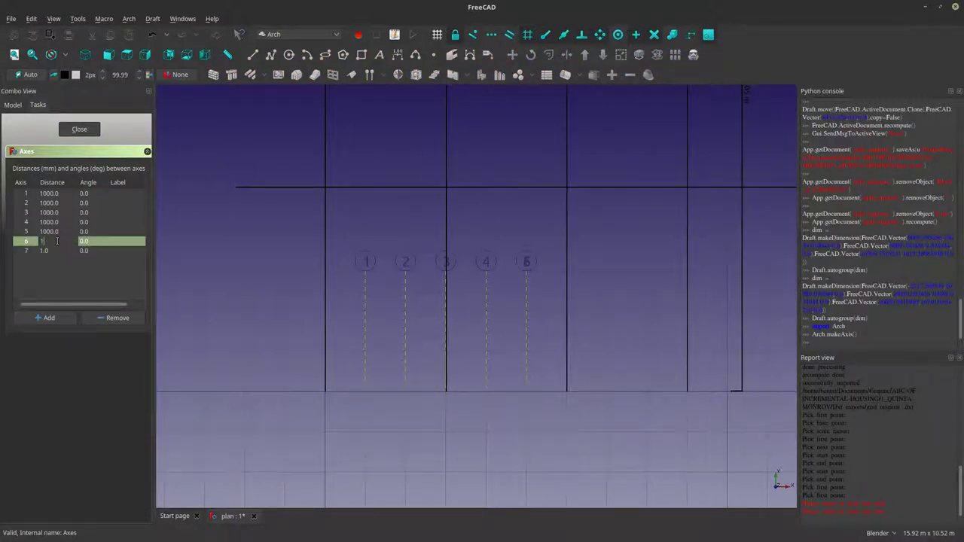
pyautogui.write('1000')
pyautogui.click(57, 252)
pyautogui.press('1')
pyautogui.press('1')
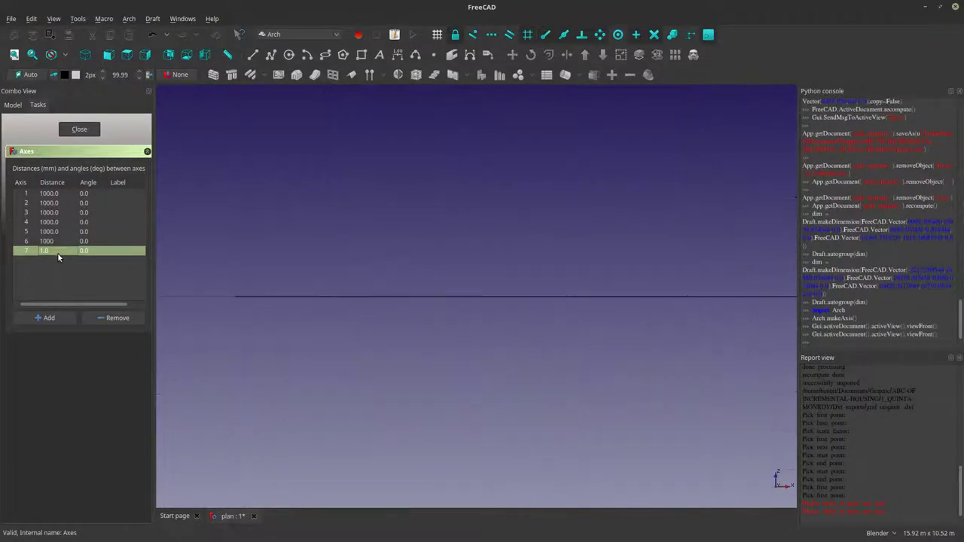
pyautogui.click(58, 251)
pyautogui.write('10')
pyautogui.click(80, 130)
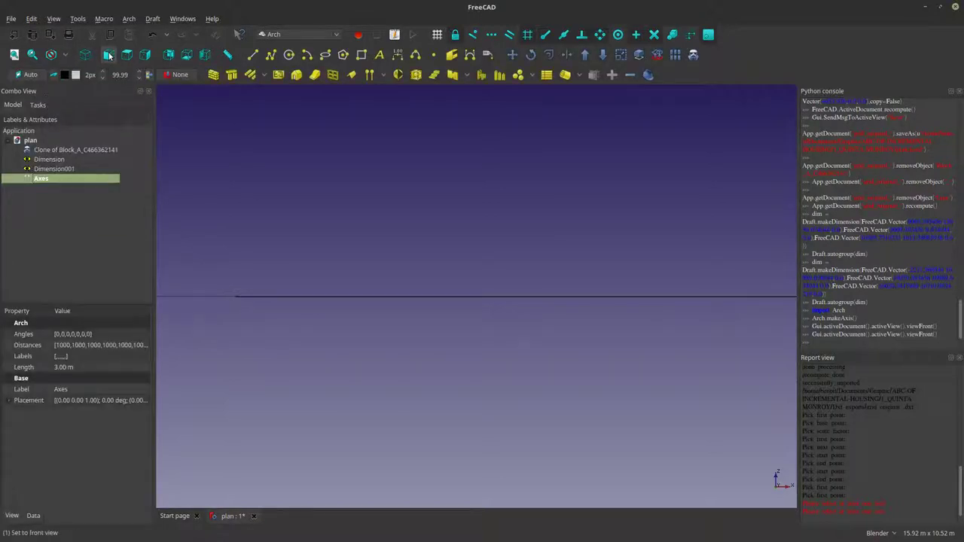
pyautogui.click(128, 56)
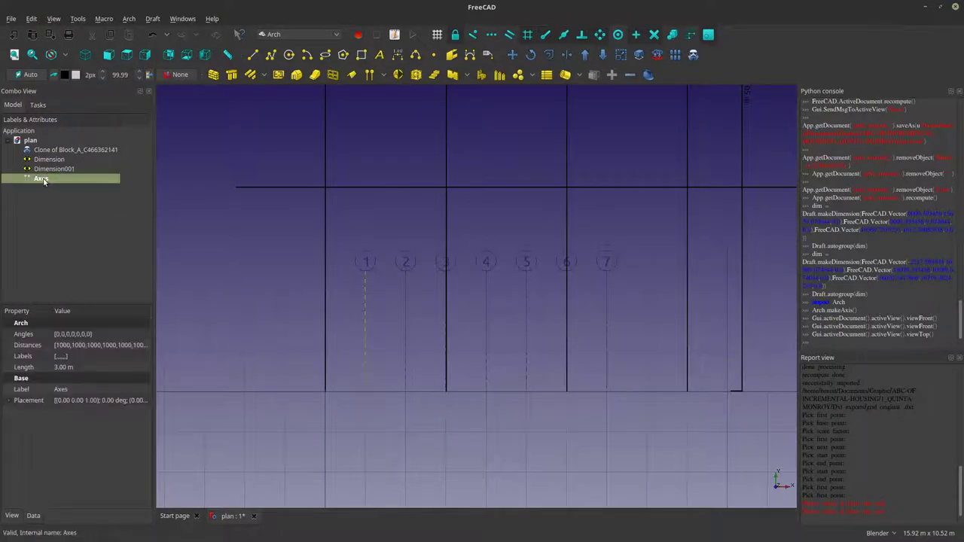
# Change axis 2's distance to 3000 mm in the Axes editor.
pyautogui.doubleClick(46, 179)
pyautogui.click(55, 194)
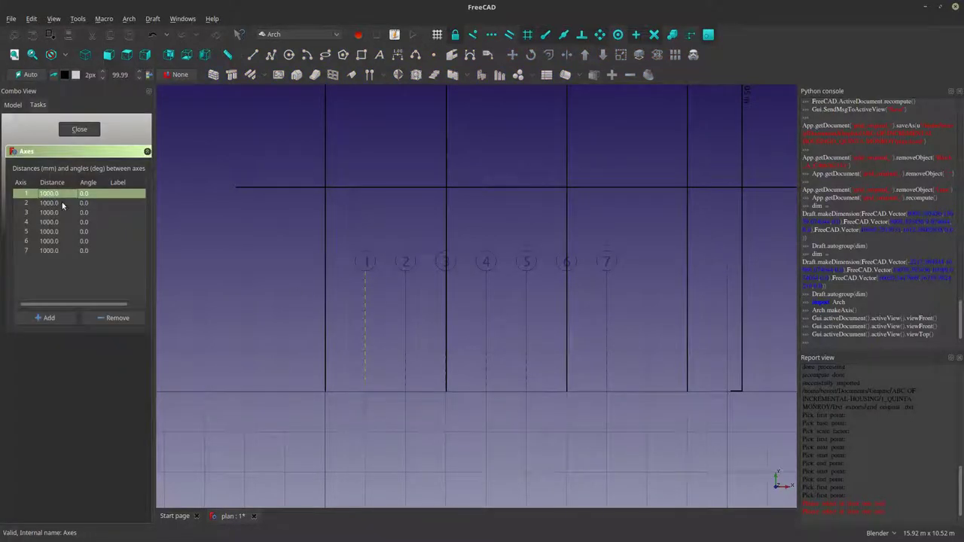
pyautogui.click(62, 203)
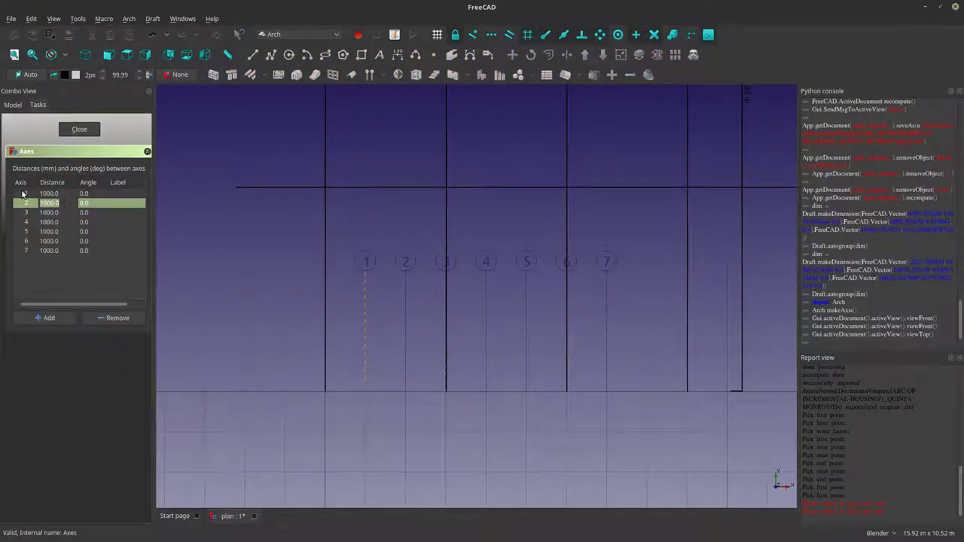
pyautogui.write('3000')
pyautogui.press('Return')
pyautogui.click(95, 130)
pyautogui.scroll(-4, 407, 380)
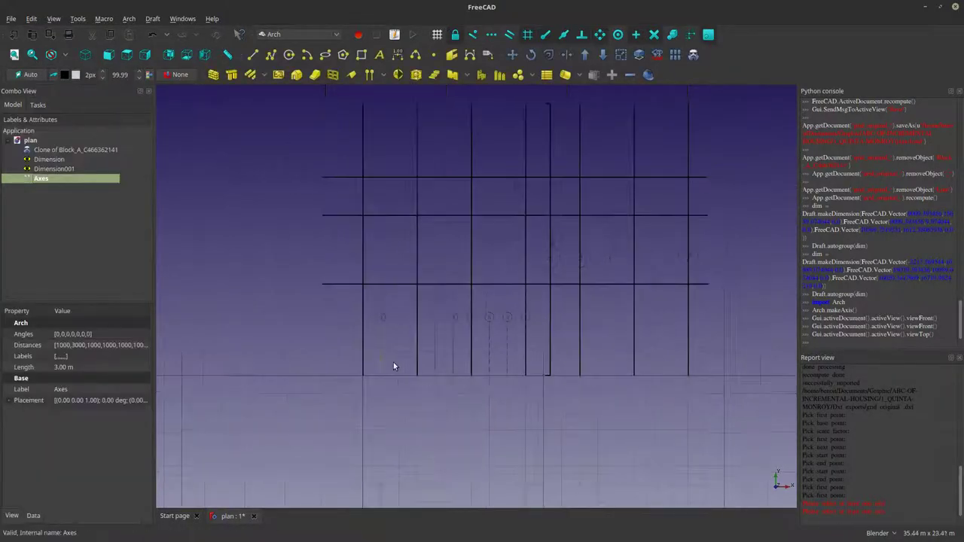
pyautogui.scroll(3, 513, 363)
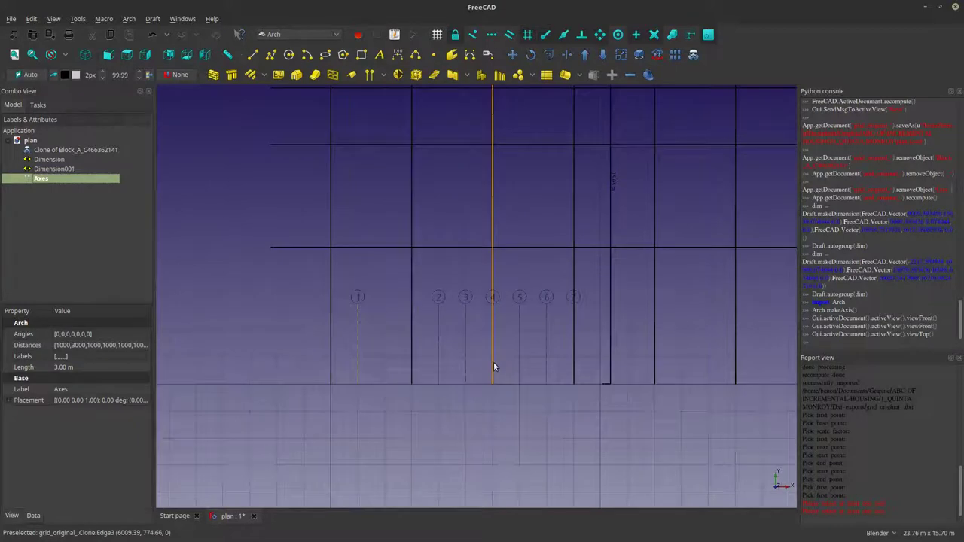
pyautogui.scroll(3, 493, 362)
pyautogui.scroll(-3, 388, 393)
pyautogui.scroll(5, 266, 415)
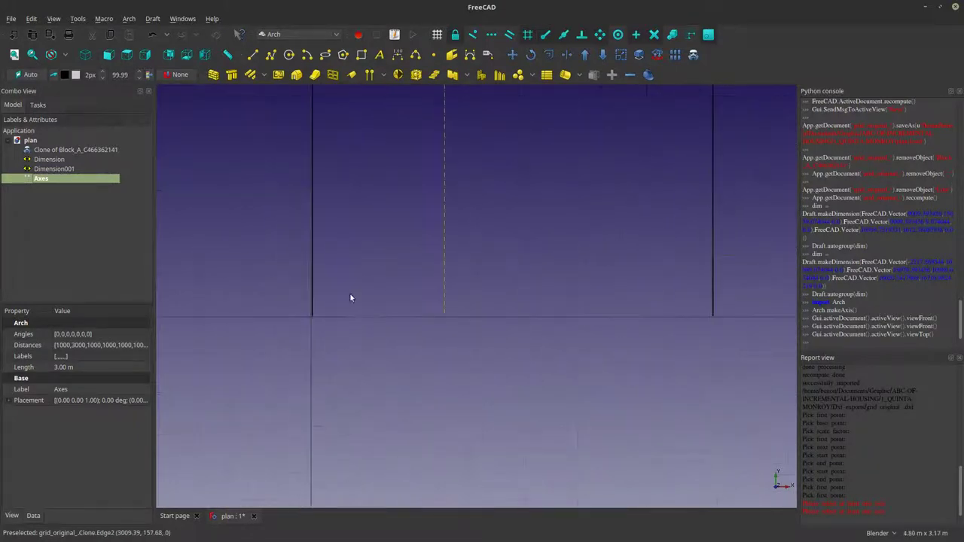
# Move the grid clone with Draft Move, snapping from its edge's lower end.
pyautogui.click(331, 294)
pyautogui.click(313, 297)
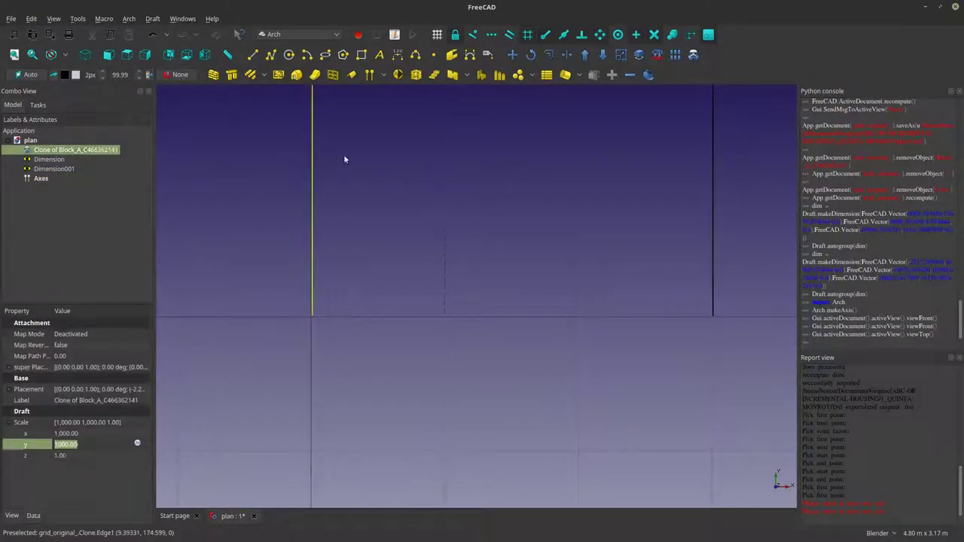
pyautogui.click(512, 55)
pyautogui.scroll(5, 301, 327)
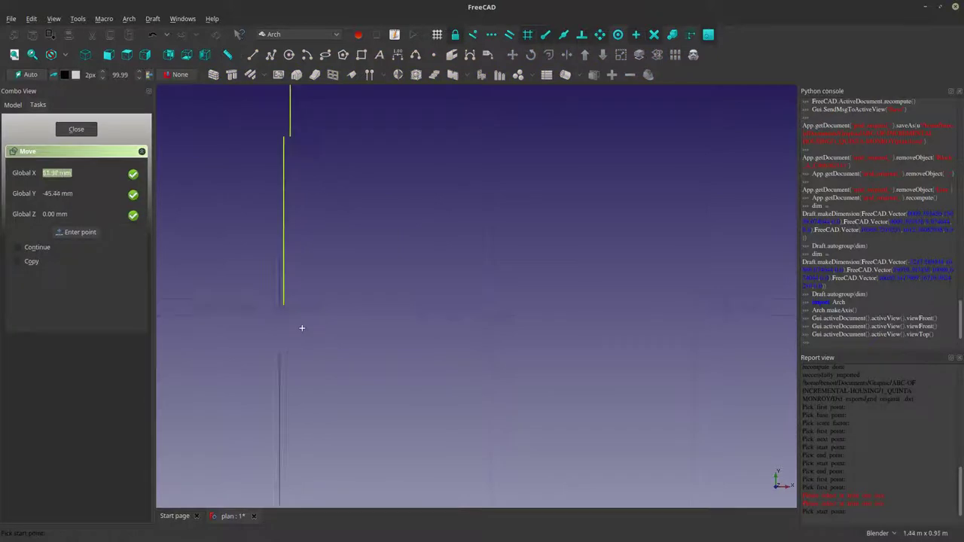
pyautogui.click(275, 292)
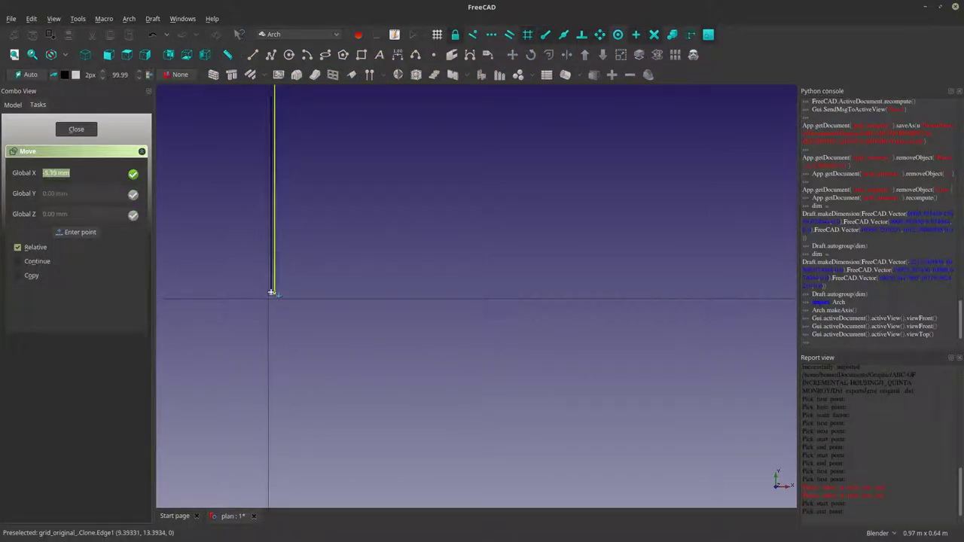
pyautogui.write('0')
pyautogui.press('Return')
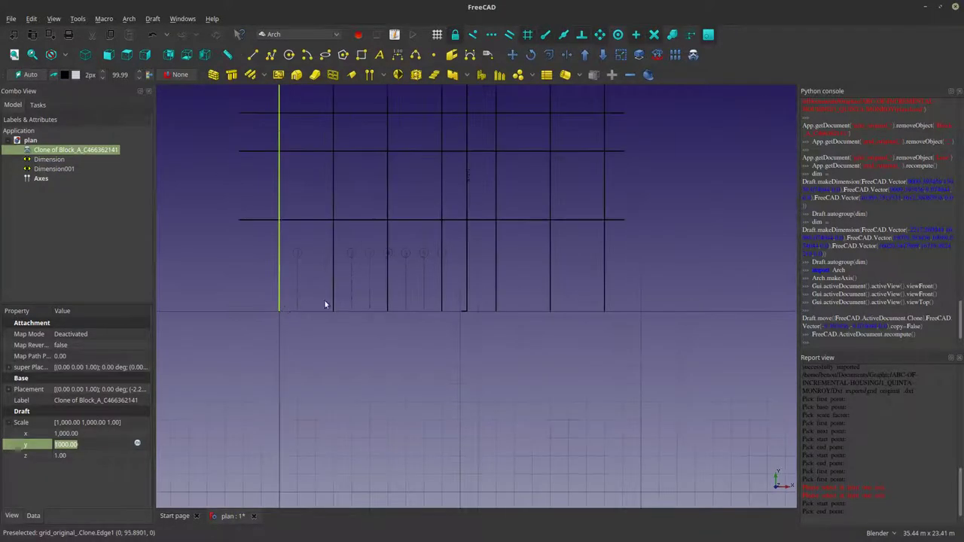
pyautogui.click(372, 361)
# Move the Axes object onto the matching grid line with Draft Move.
pyautogui.scroll(3, 383, 320)
pyautogui.scroll(1, 383, 320)
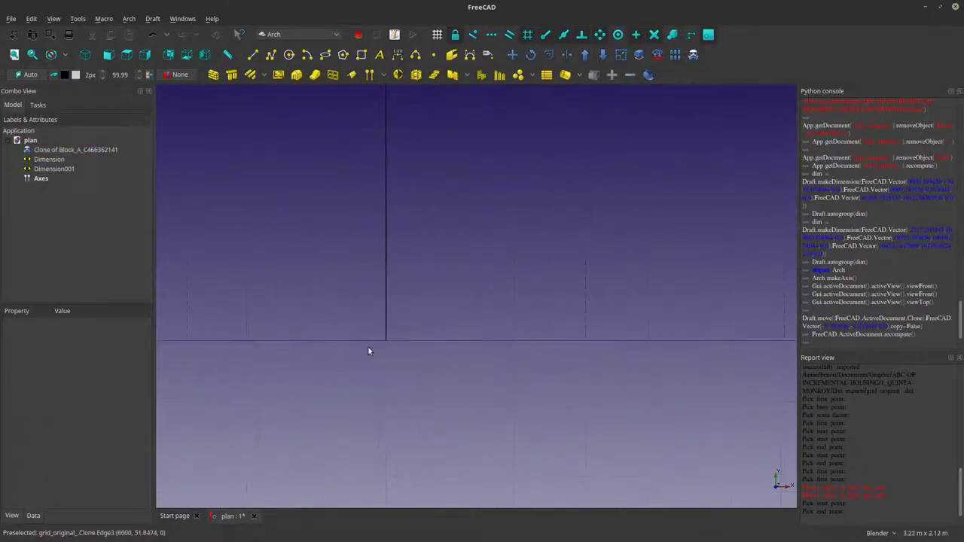
pyautogui.scroll(-5, 368, 347)
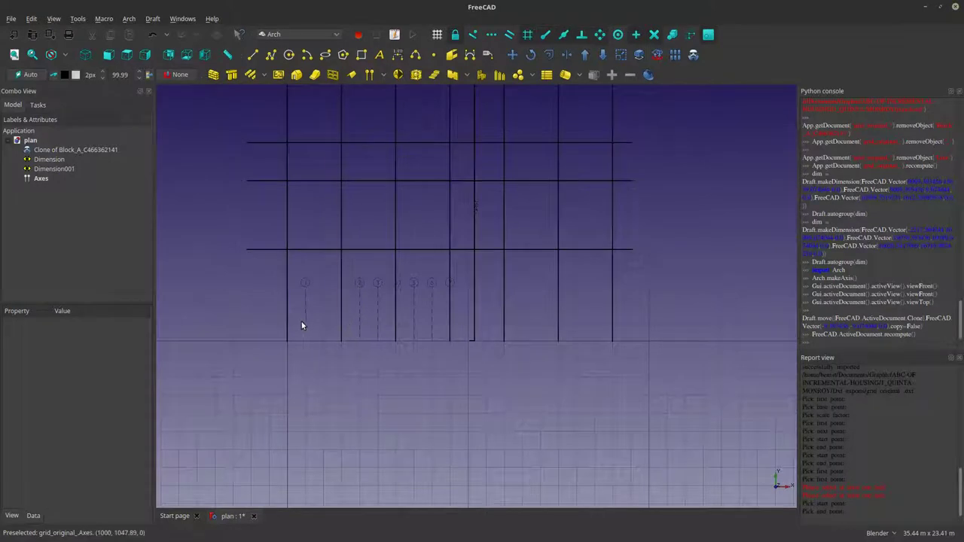
pyautogui.click(304, 323)
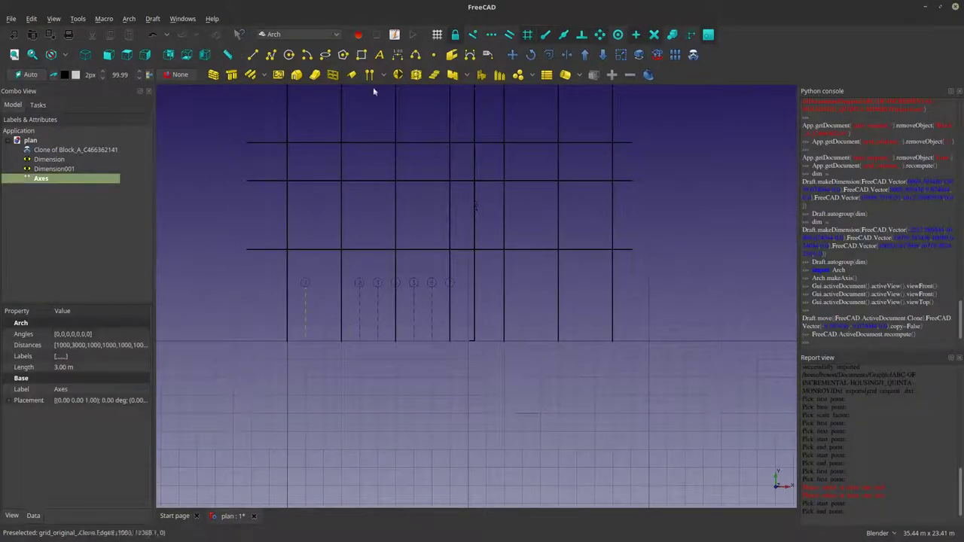
pyautogui.click(513, 54)
pyautogui.scroll(2, 320, 349)
pyautogui.scroll(3, 320, 349)
pyautogui.click(266, 319)
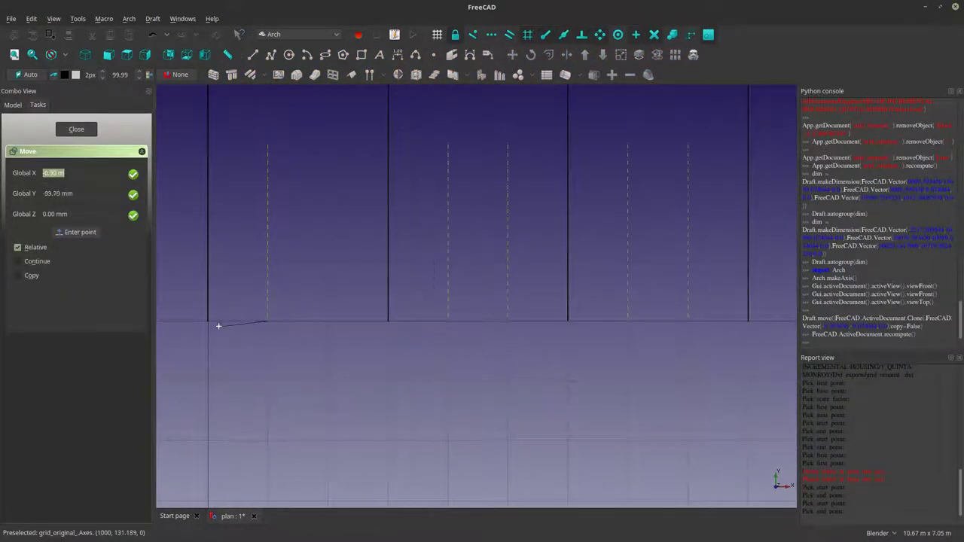
pyautogui.click(208, 318)
pyautogui.scroll(-4, 354, 370)
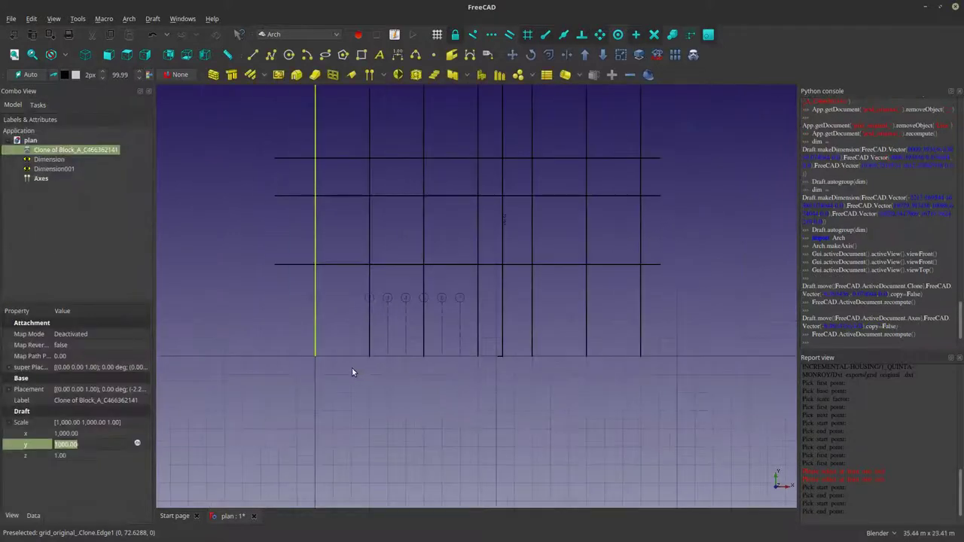
# Change axis 3's distance from 1000 to 3000.
pyautogui.doubleClick(40, 179)
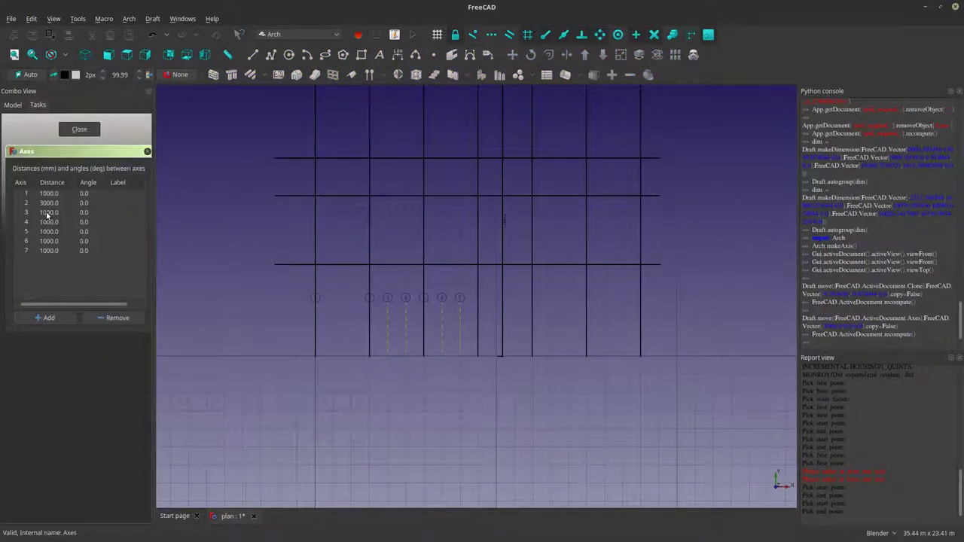
pyautogui.click(47, 215)
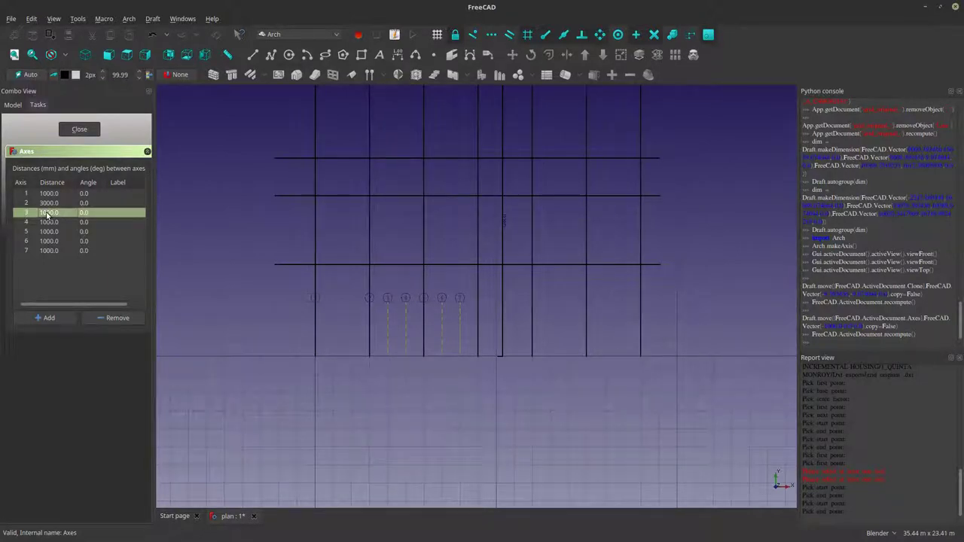
pyautogui.doubleClick(47, 214)
pyautogui.click(40, 214)
pyautogui.write('3')
pyautogui.click(65, 223)
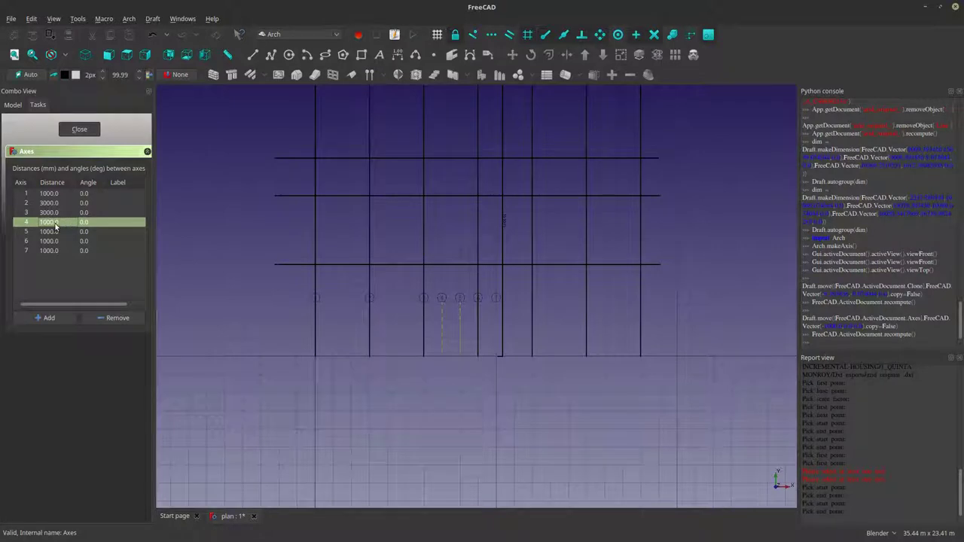
# Change axis 4's distance to 3000 and close axis editing.
pyautogui.doubleClick(44, 222)
pyautogui.click(41, 222)
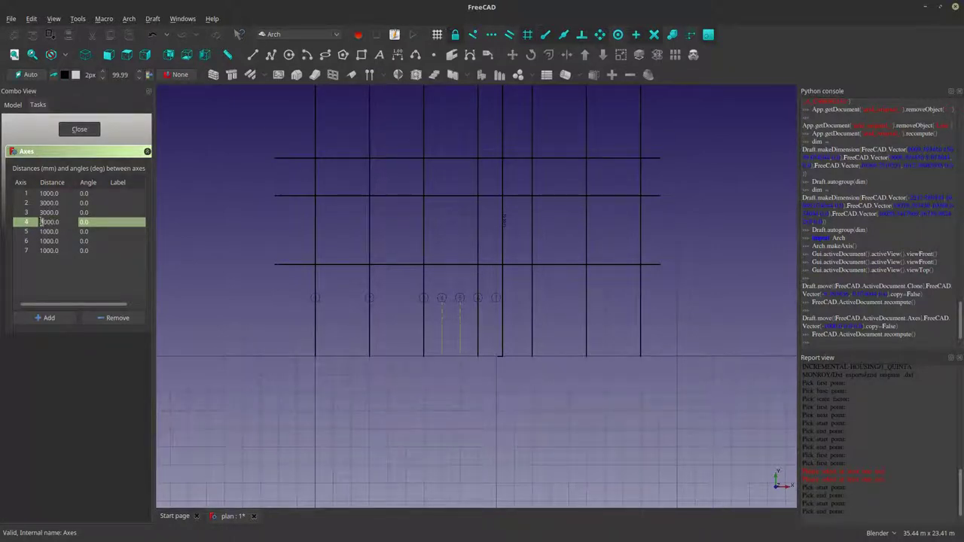
pyautogui.click(42, 233)
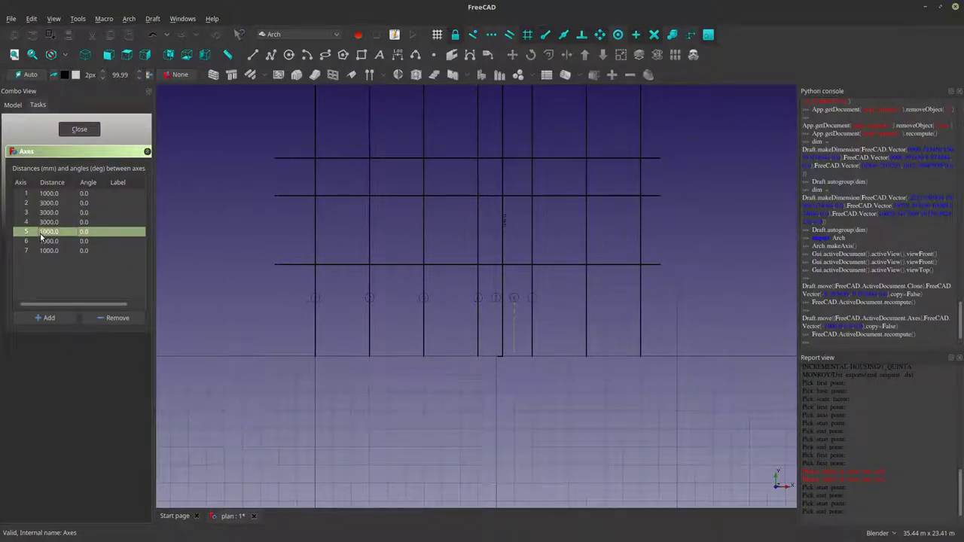
pyautogui.scroll(5, 495, 346)
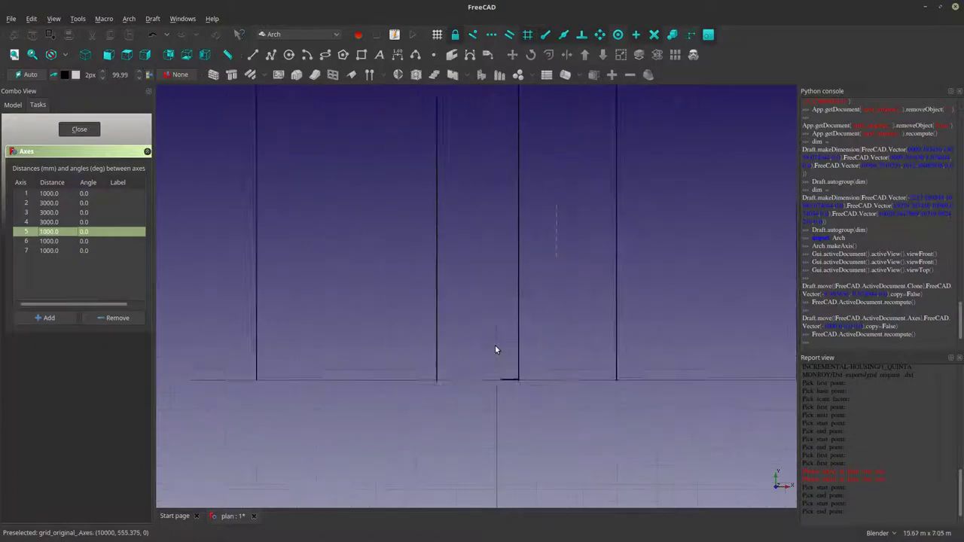
pyautogui.scroll(-4, 510, 399)
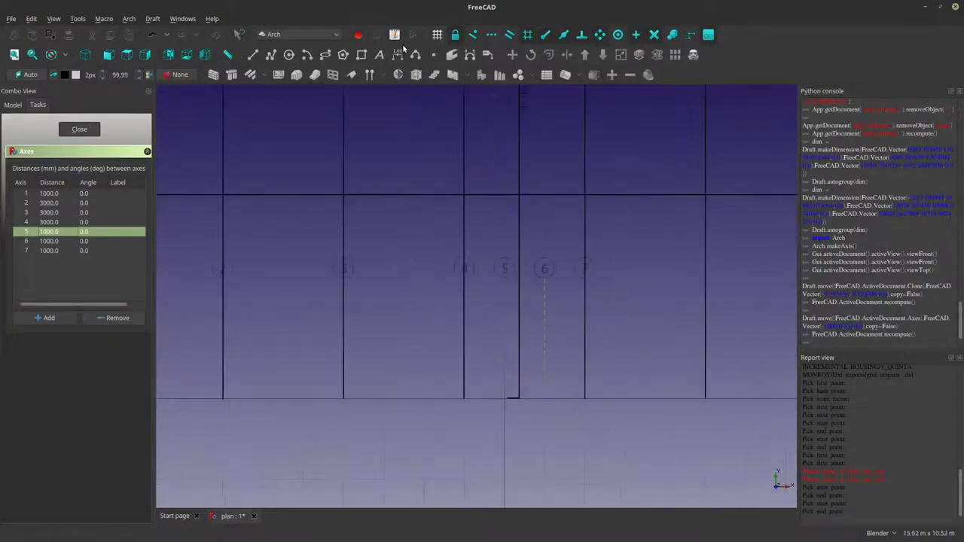
pyautogui.click(79, 129)
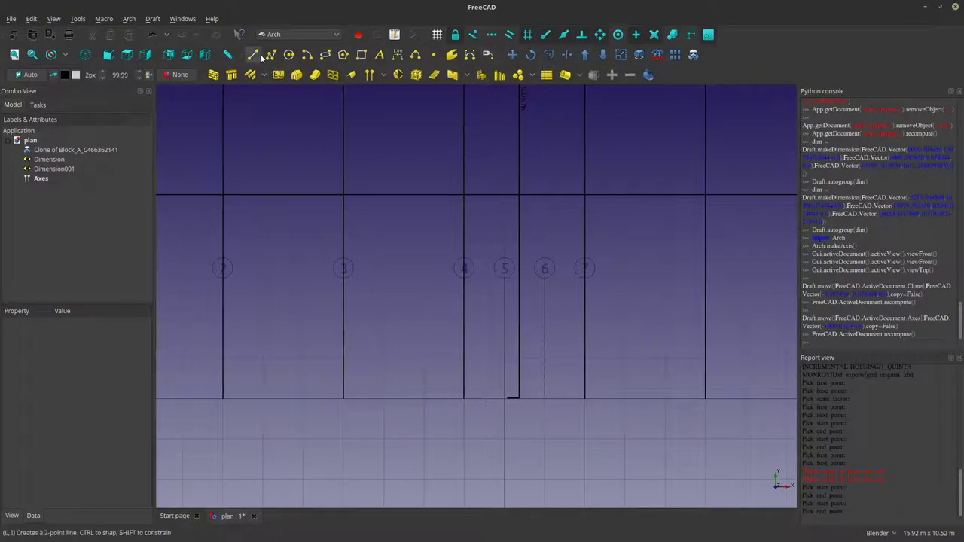
pyautogui.click(398, 54)
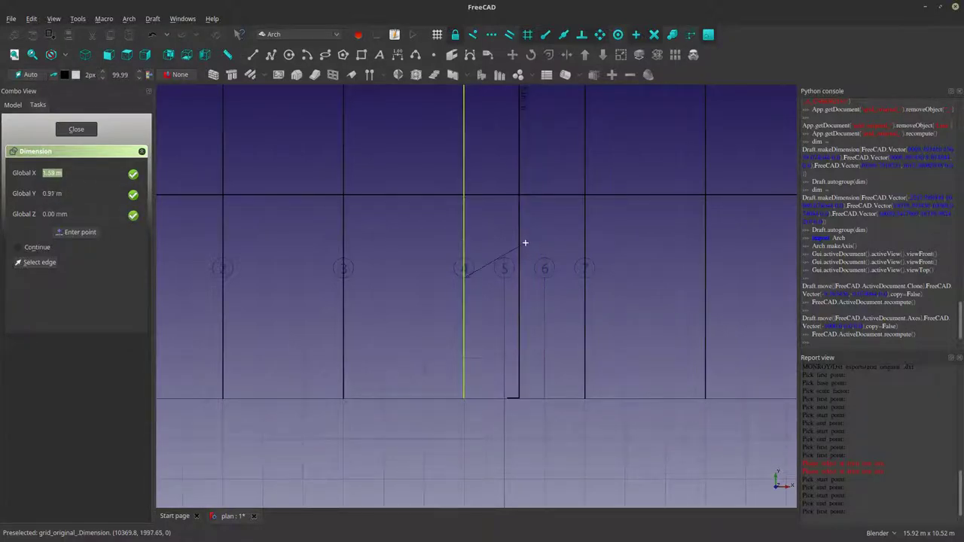
pyautogui.scroll(-3, 505, 267)
pyautogui.scroll(-3, 505, 267)
pyautogui.press('Escape')
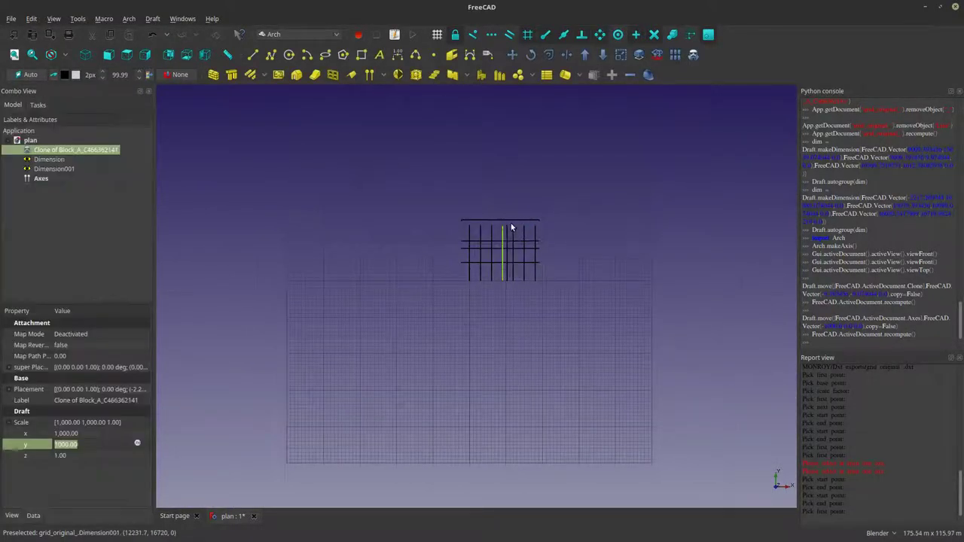
pyautogui.scroll(8, 506, 223)
pyautogui.scroll(-3, 505, 196)
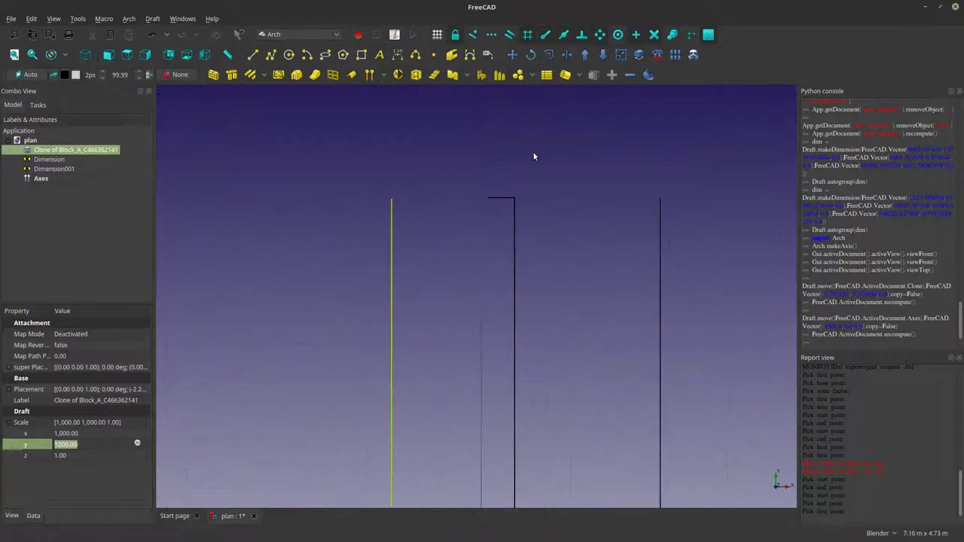
pyautogui.scroll(-4, 540, 286)
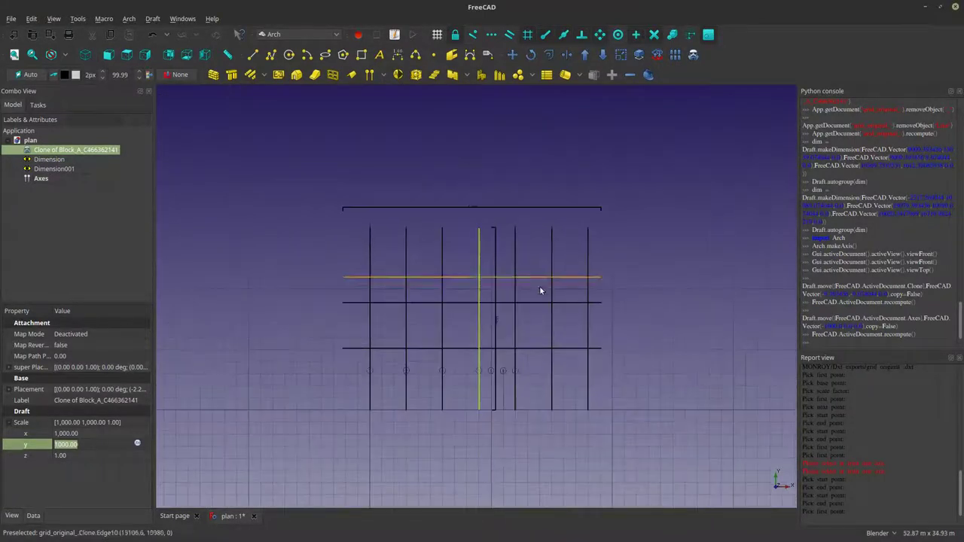
pyautogui.scroll(4, 503, 331)
pyautogui.click(503, 332)
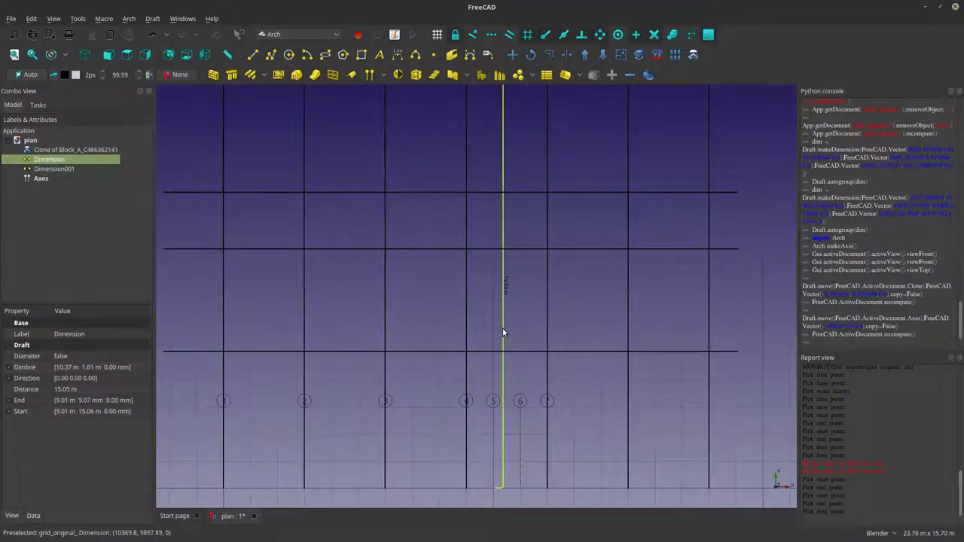
pyautogui.scroll(-3, 501, 433)
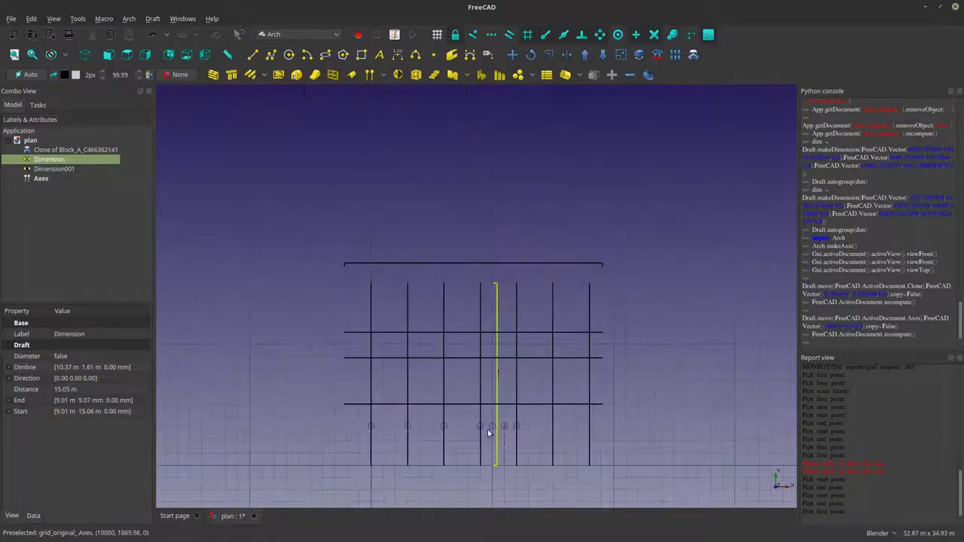
pyautogui.scroll(2, 497, 452)
# Set the distances of axes 5 and 6 to 3000.
pyautogui.doubleClick(41, 179)
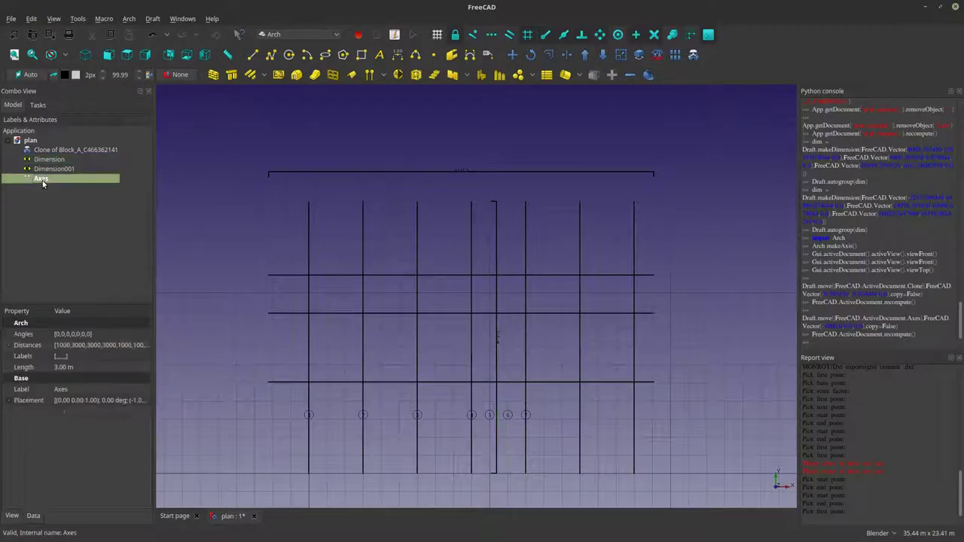
pyautogui.doubleClick(43, 233)
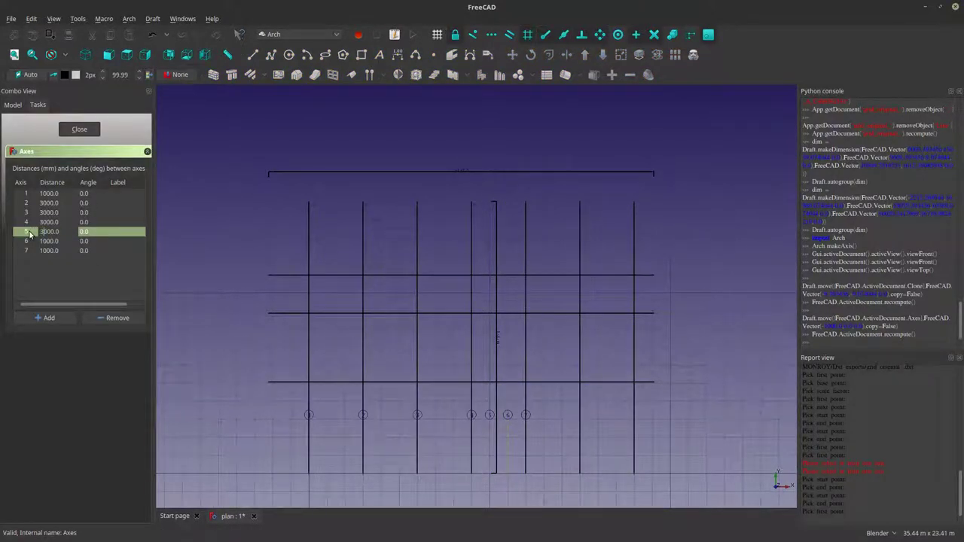
pyautogui.press('Return')
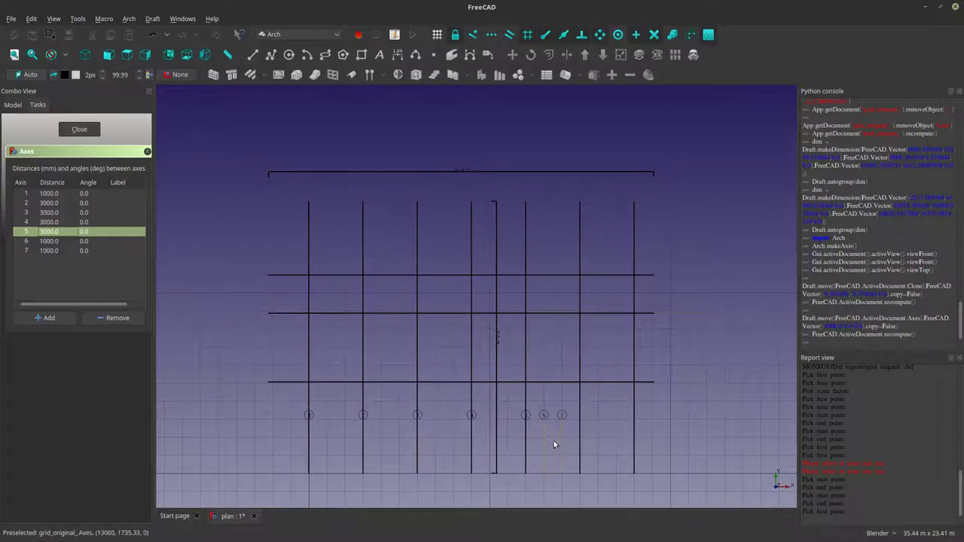
pyautogui.doubleClick(43, 241)
pyautogui.click(33, 241)
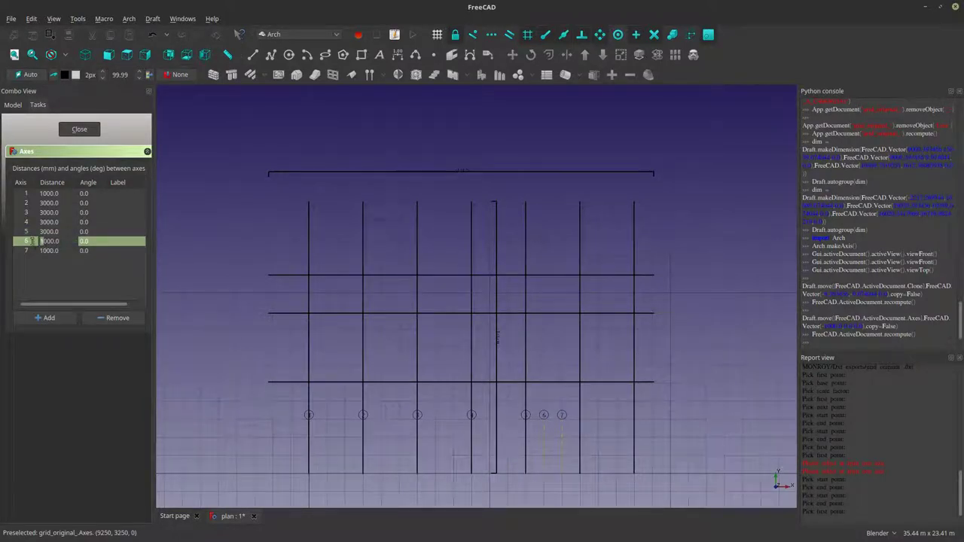
pyautogui.write('3')
pyautogui.press('Return')
# Set axis 7's distance to 3000 and close axis editing.
pyautogui.doubleClick(41, 250)
pyautogui.click(41, 251)
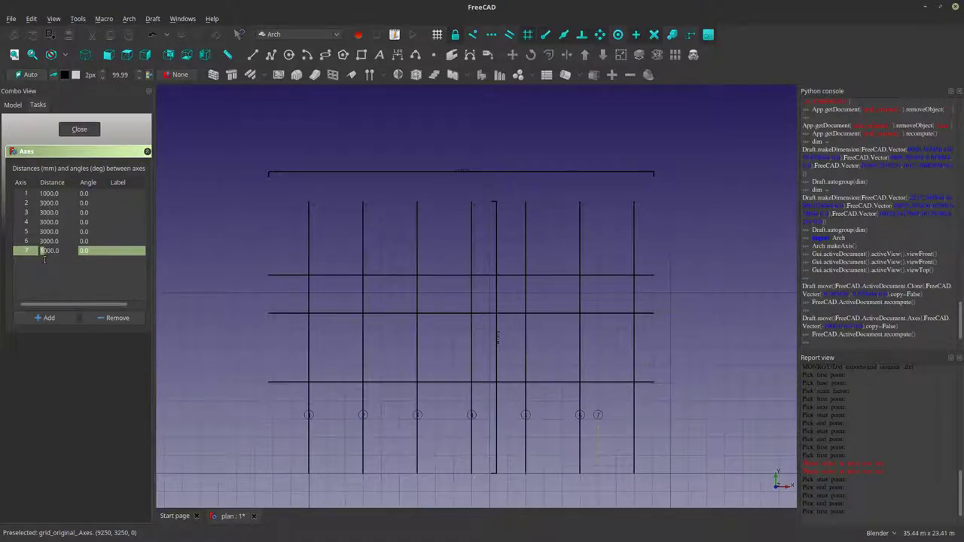
pyautogui.press('Delete')
pyautogui.write('3')
pyautogui.press('Return')
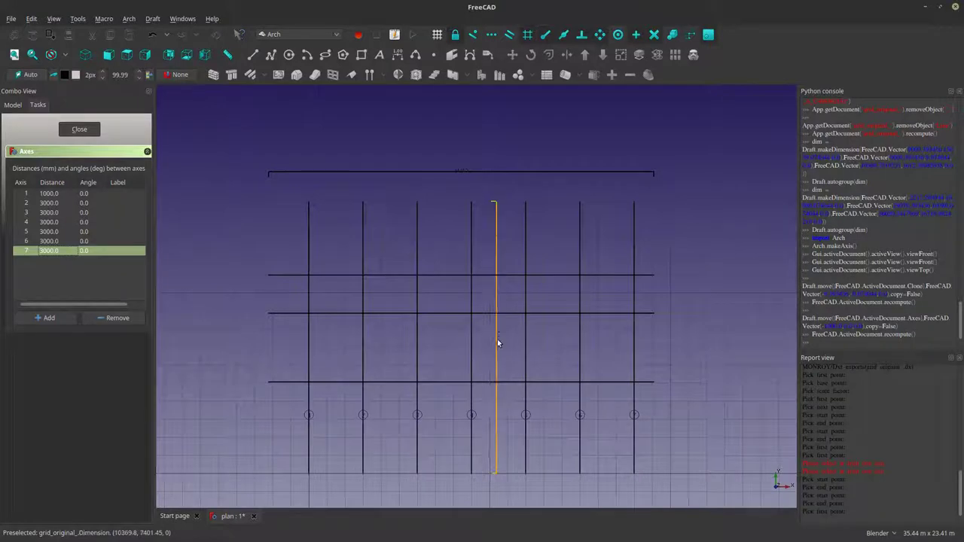
pyautogui.scroll(5, 497, 339)
pyautogui.scroll(-2, 504, 323)
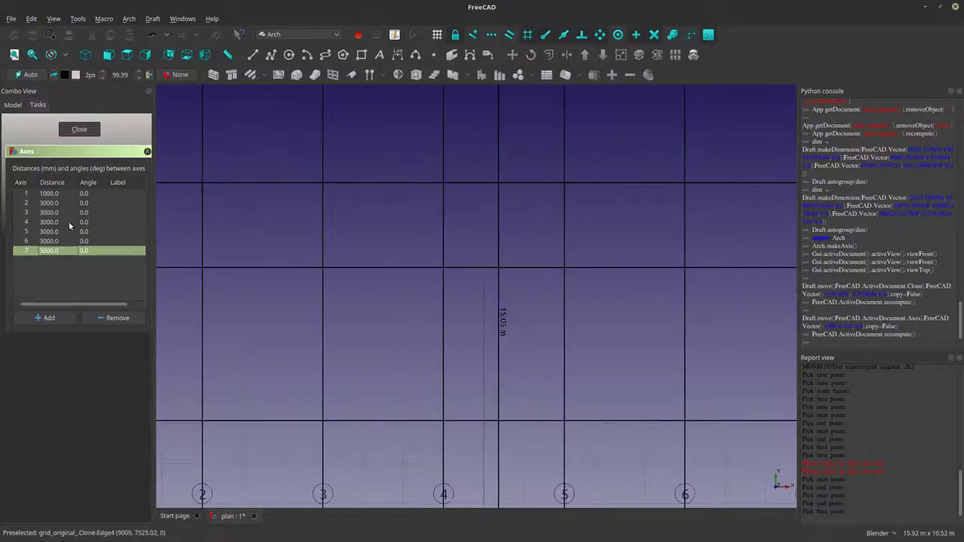
pyautogui.click(79, 129)
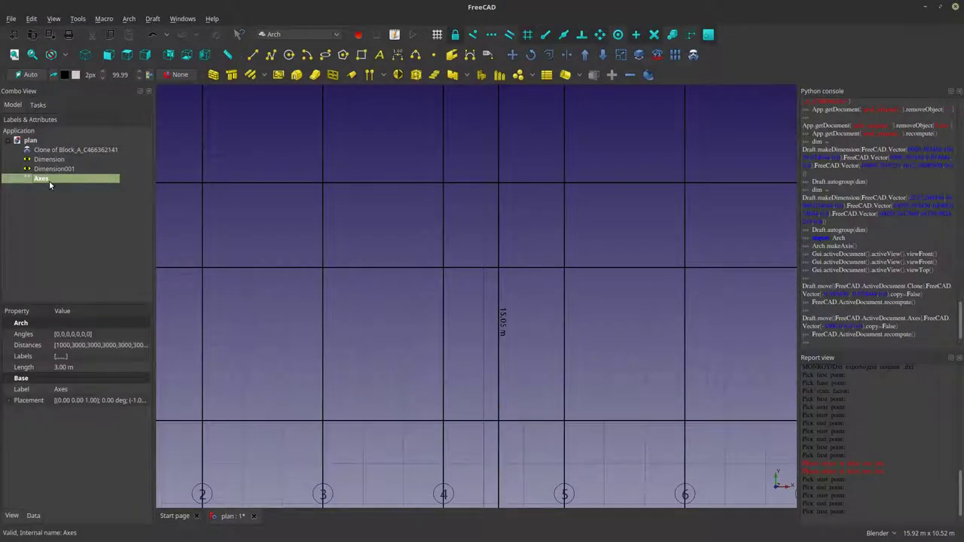
# Set the Axes Length property to 15.05 m.
pyautogui.click(12, 516)
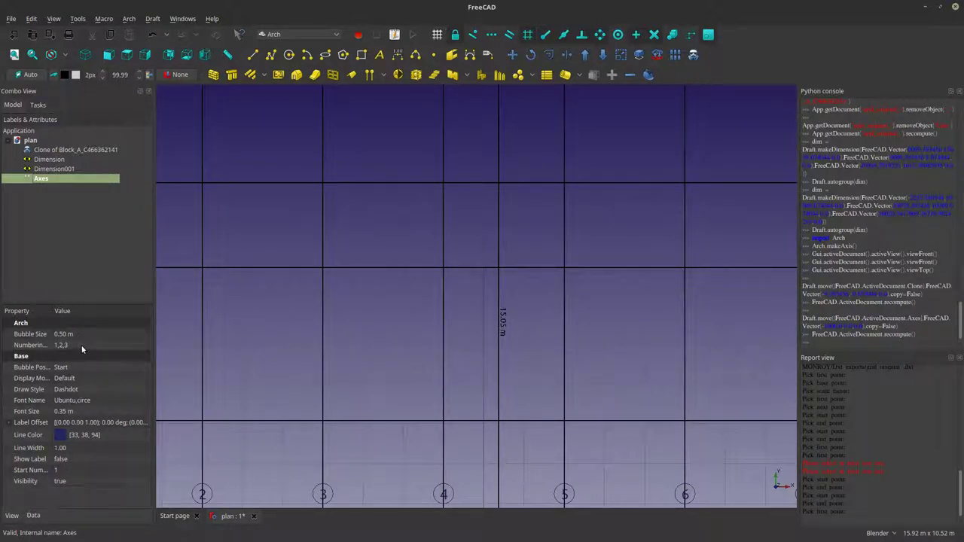
pyautogui.click(33, 516)
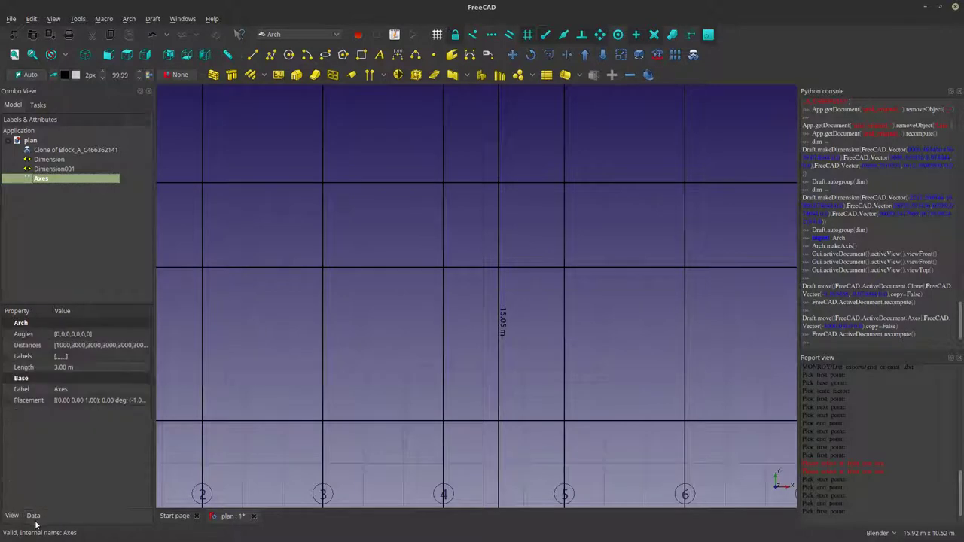
pyautogui.click(62, 367)
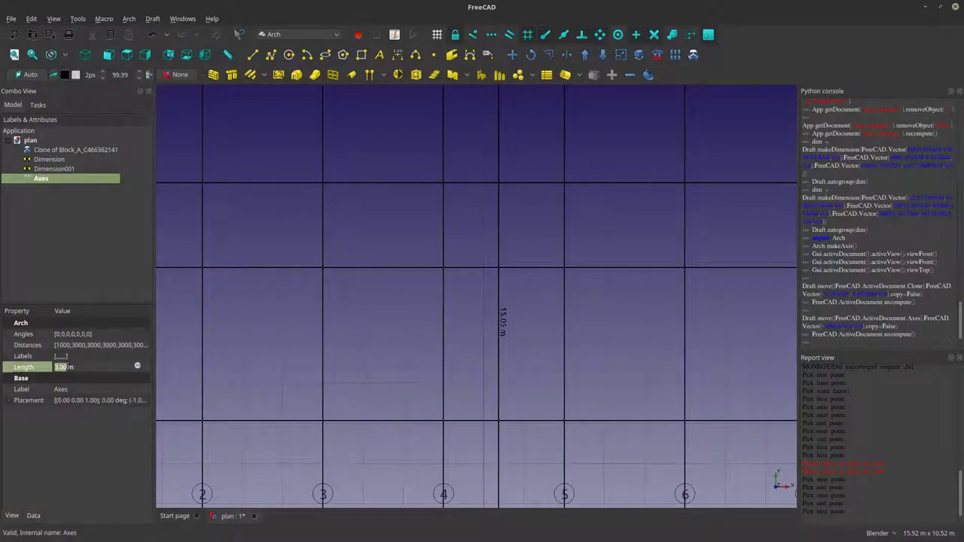
pyautogui.write('15.0')
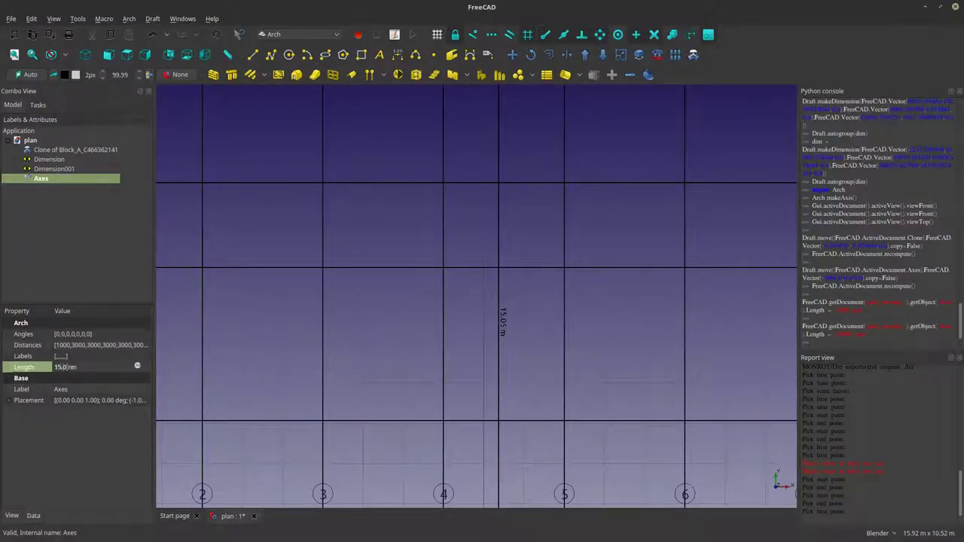
pyautogui.write('5')
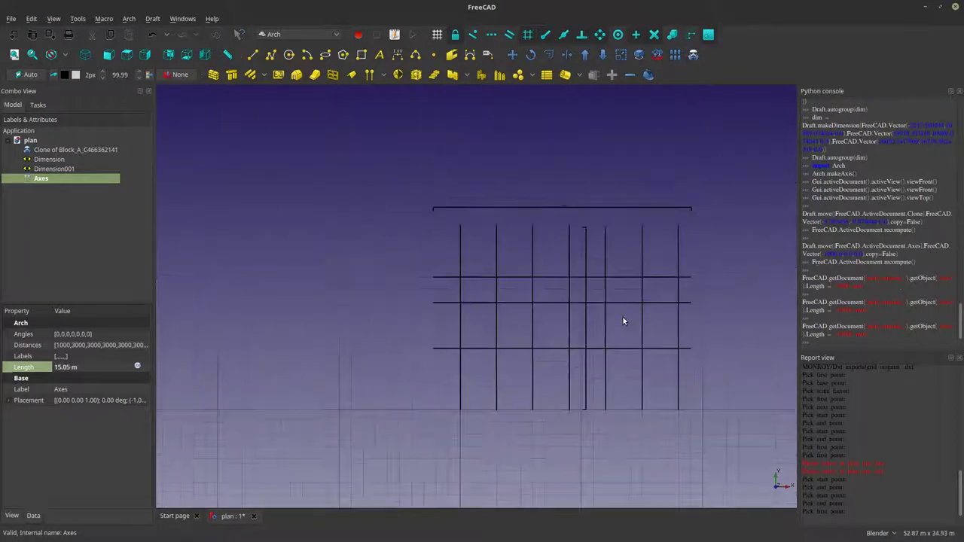
# Check the lengthened axes against the grid and start renaming the Axes object.
pyautogui.scroll(-5, 623, 316)
pyautogui.scroll(2, 550, 224)
pyautogui.scroll(5, 541, 265)
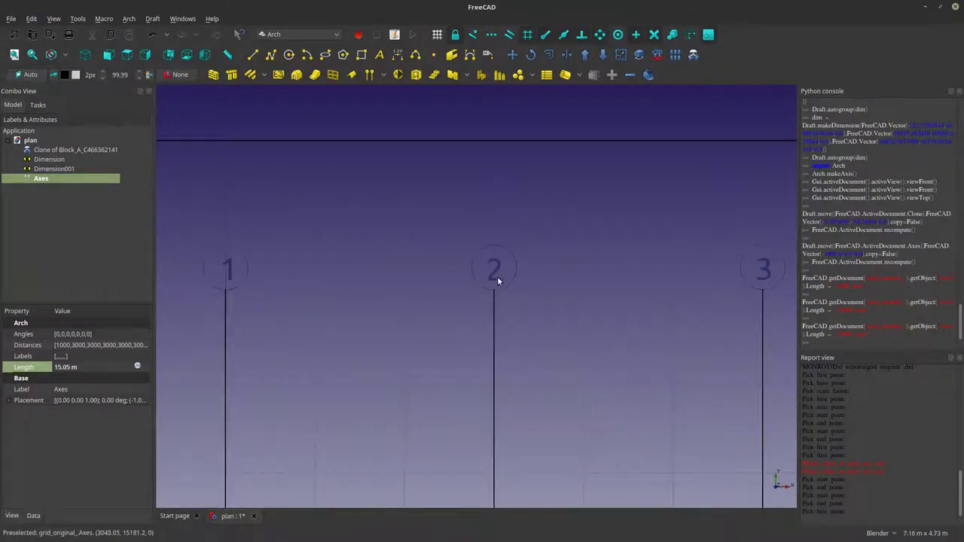
pyautogui.scroll(3, 498, 276)
pyautogui.scroll(-6, 498, 315)
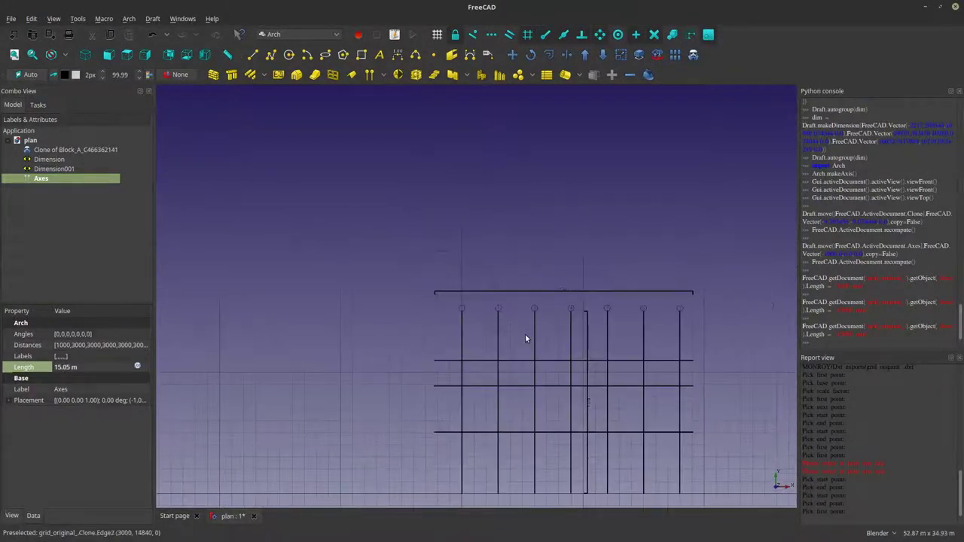
pyautogui.scroll(1, 532, 343)
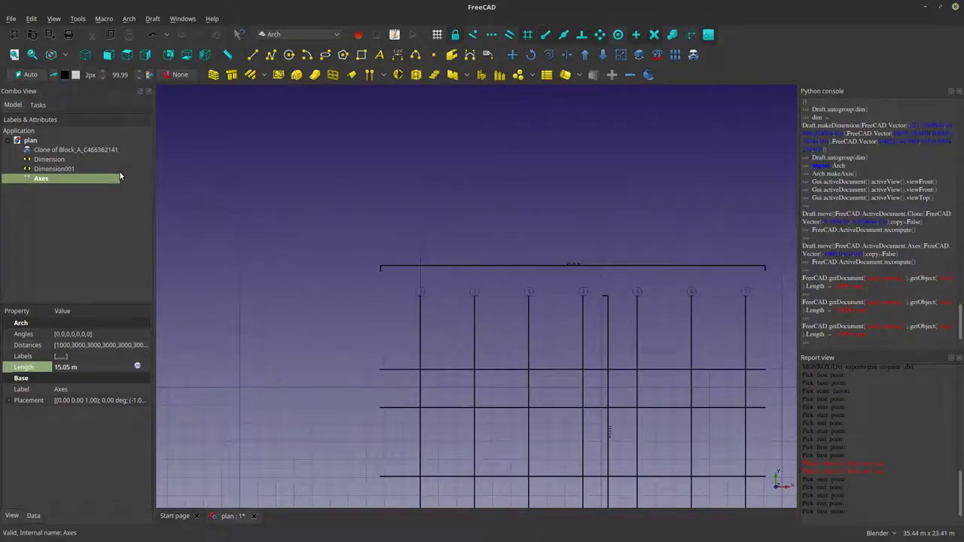
pyautogui.rightClick(57, 179)
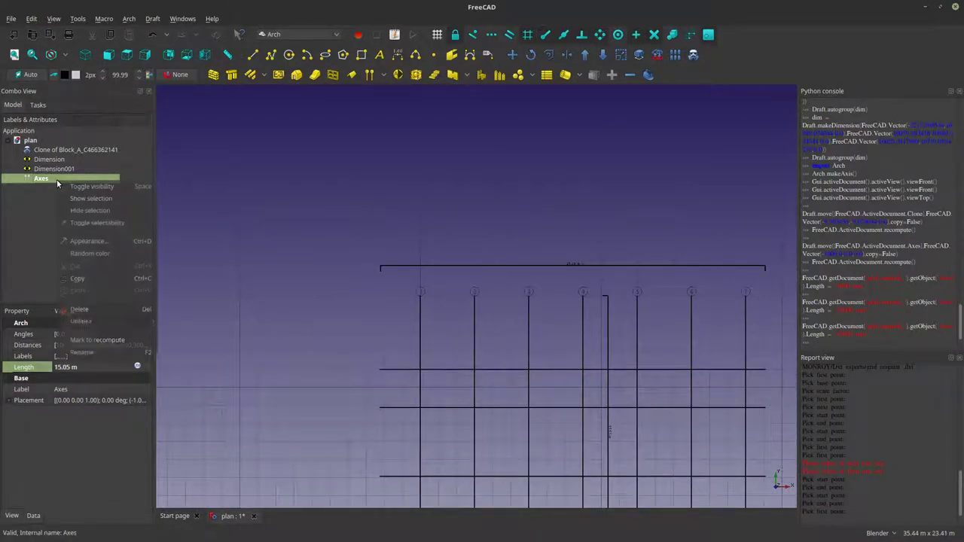
pyautogui.click(77, 357)
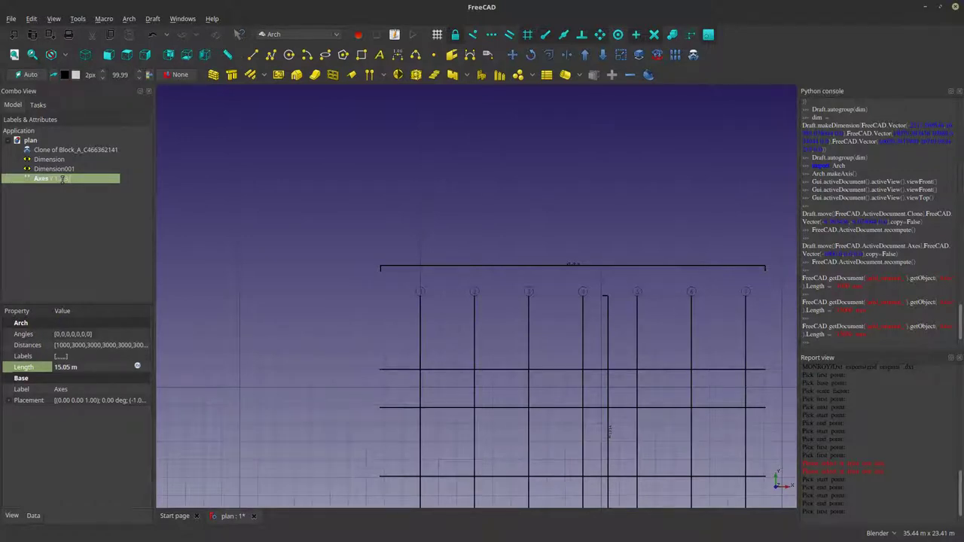
# Confirm the 'Axes Y 1,2,3...' label on the existing axes.
pyautogui.press('Return')
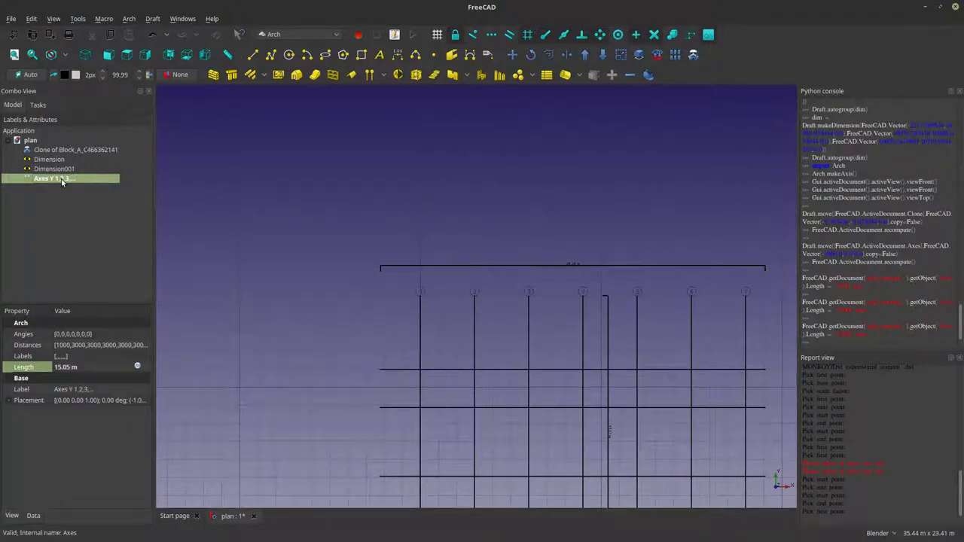
pyautogui.scroll(-3, 383, 233)
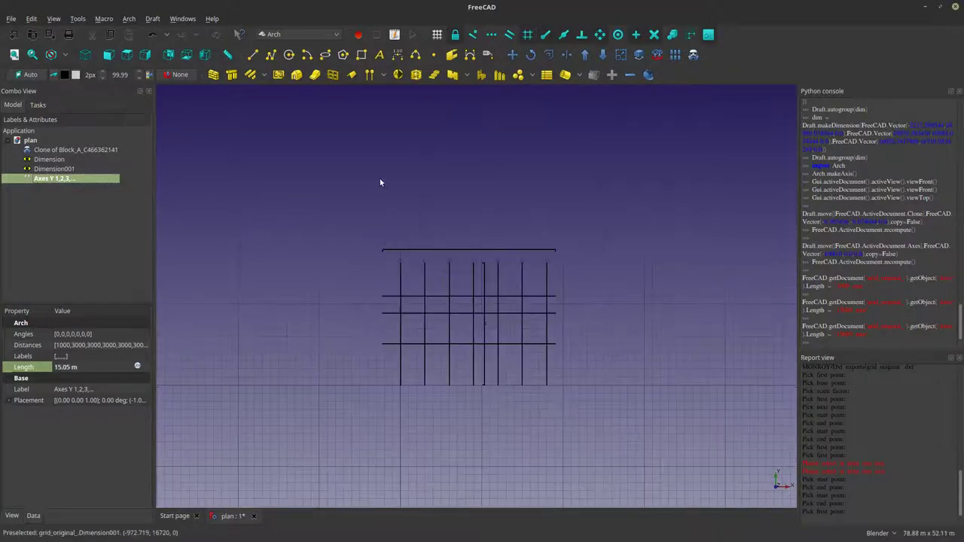
pyautogui.scroll(2, 378, 259)
pyautogui.scroll(-2, 408, 324)
pyautogui.scroll(2, 406, 385)
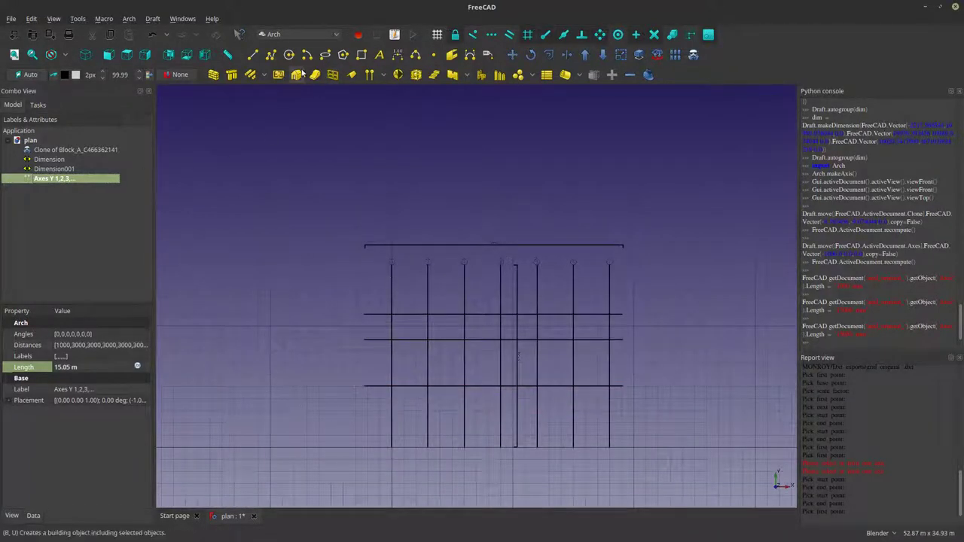
# Create a new Arch Axis system 3.00 m long with a 90° placement angle.
pyautogui.click(369, 75)
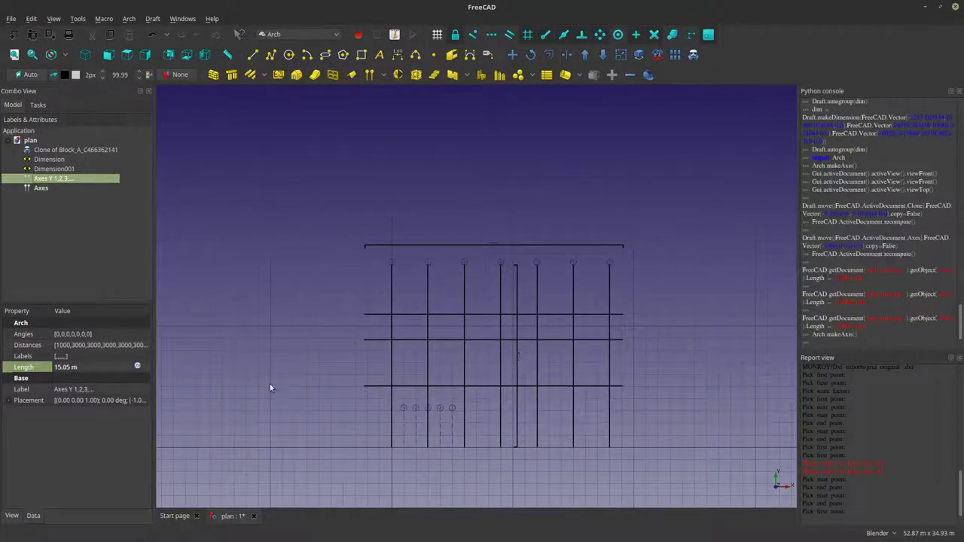
pyautogui.click(37, 188)
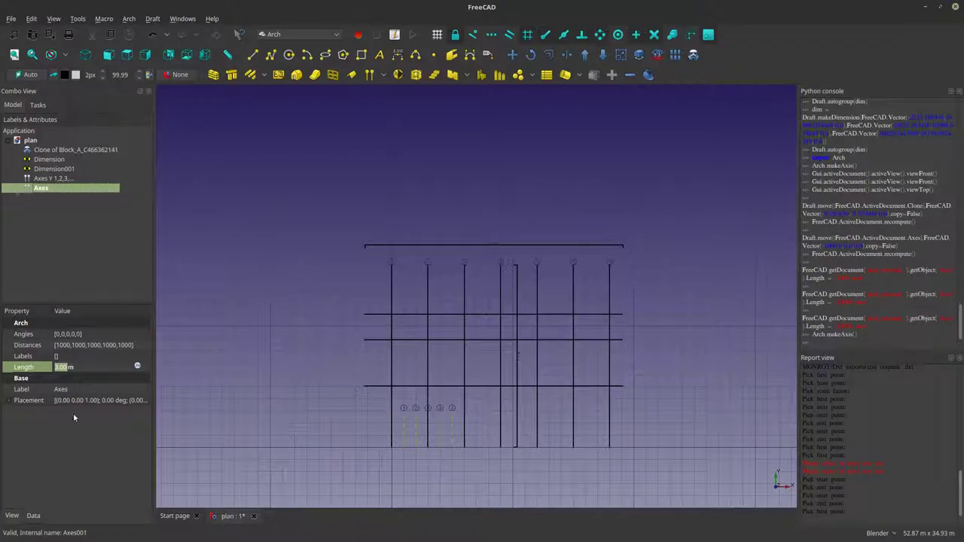
pyautogui.click(10, 403)
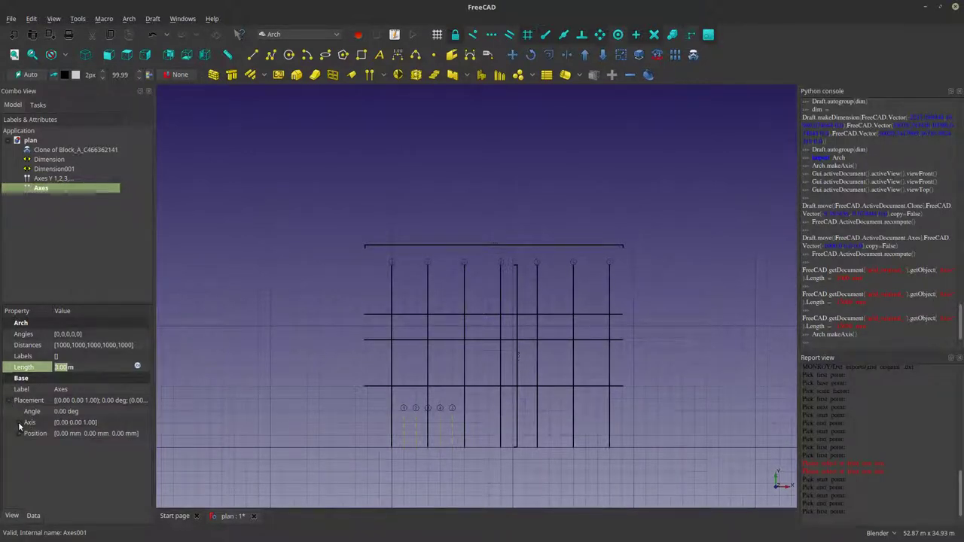
pyautogui.click(67, 404)
pyautogui.click(65, 411)
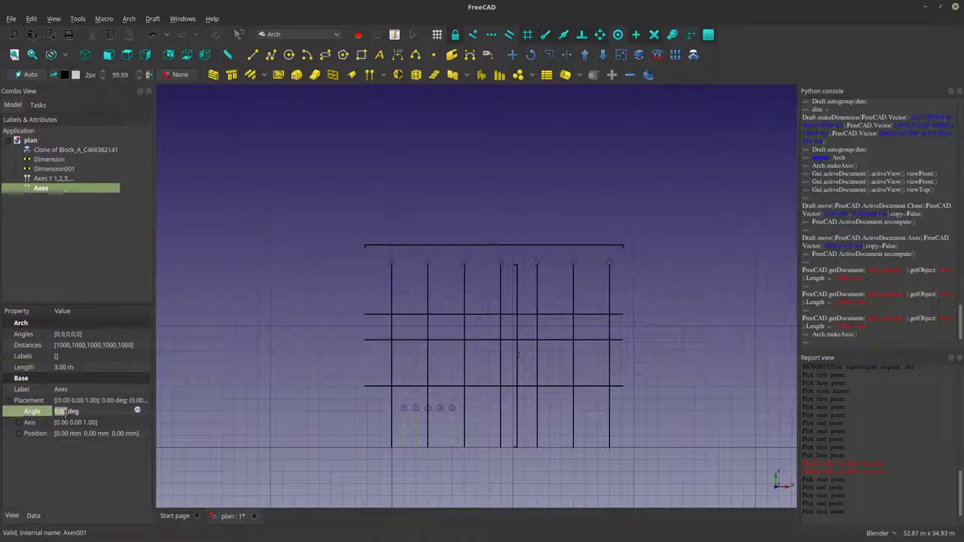
pyautogui.write('90')
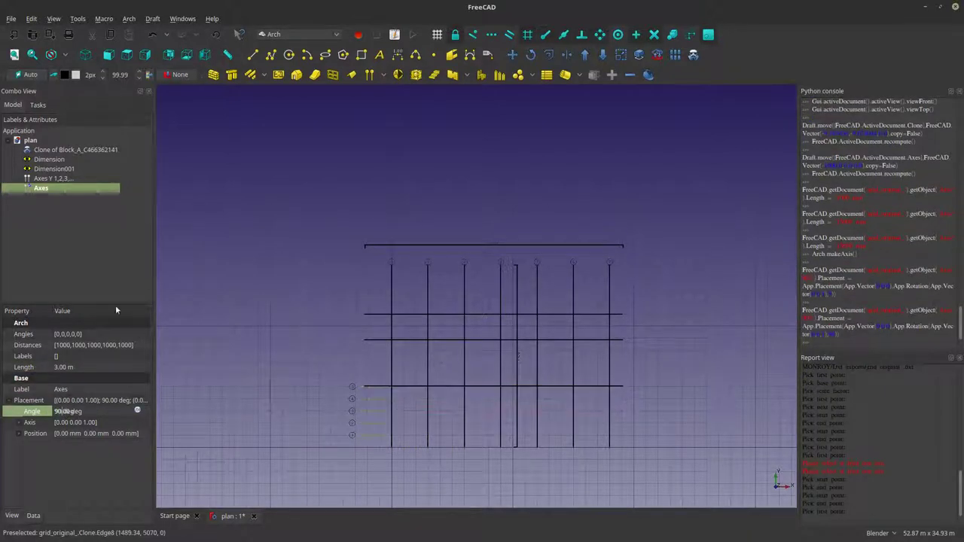
# Delete axes 5 and 4, leaving three axes 1000 mm apart.
pyautogui.doubleClick(41, 187)
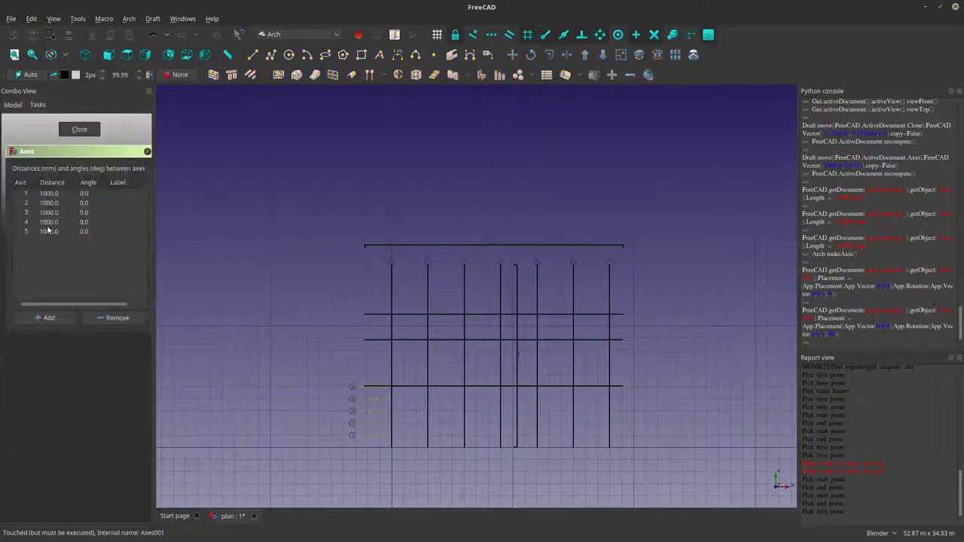
pyautogui.click(57, 232)
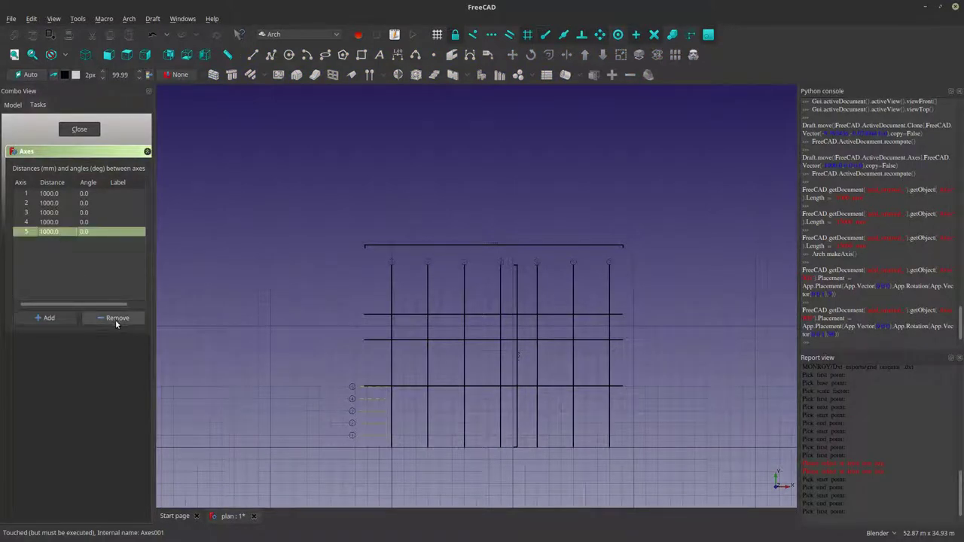
pyautogui.click(109, 317)
pyautogui.click(60, 226)
pyautogui.click(115, 317)
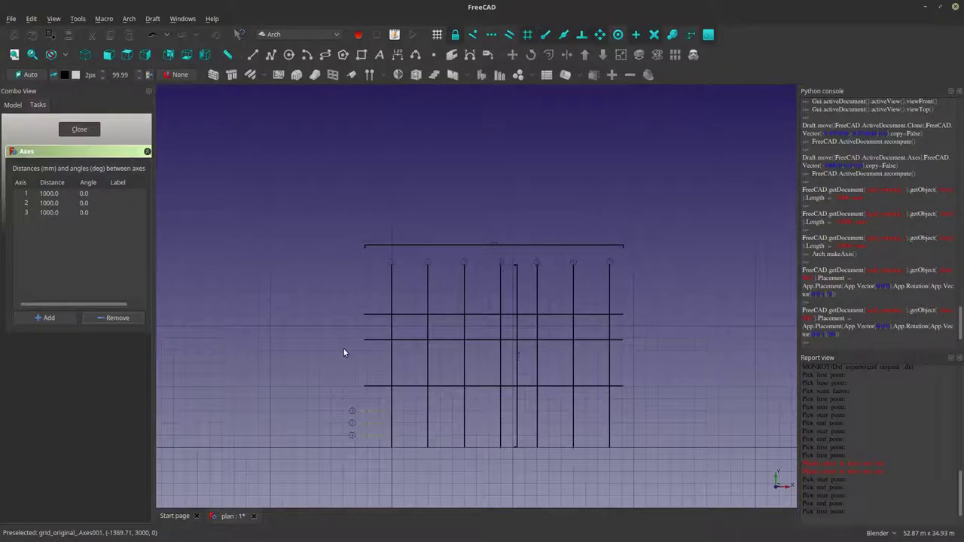
pyautogui.scroll(4, 376, 440)
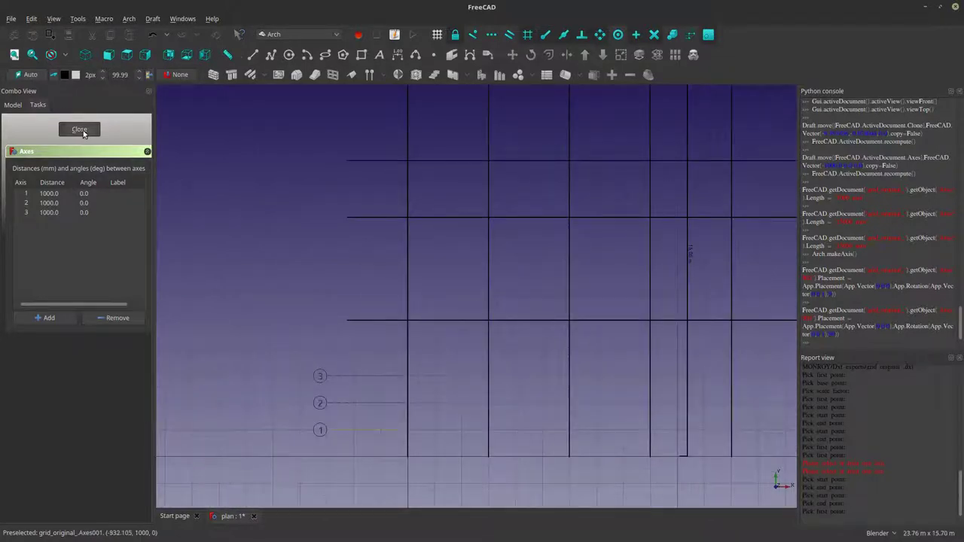
# Move the new axes with Draft Move so axis 1 sits on the grid line intersection.
pyautogui.click(79, 128)
pyautogui.click(381, 422)
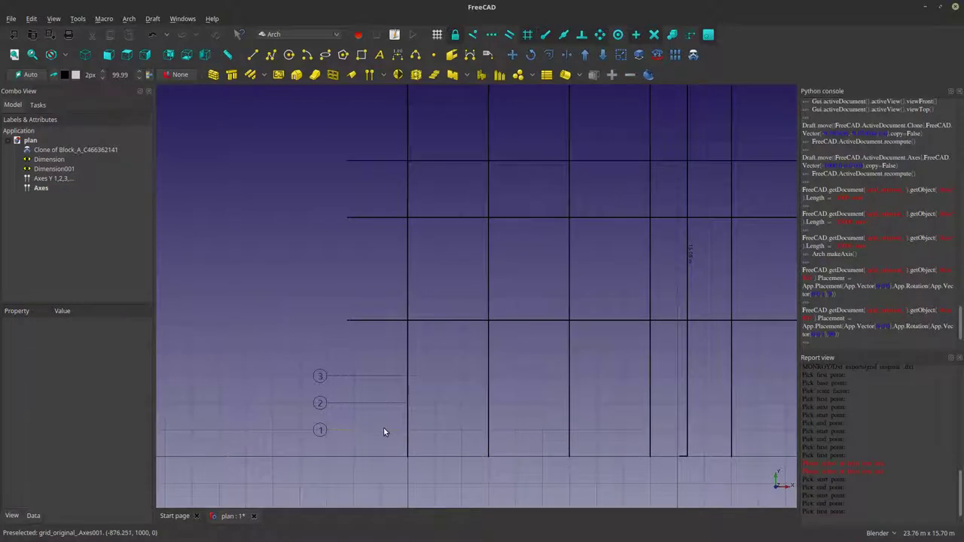
pyautogui.click(384, 431)
pyautogui.click(512, 55)
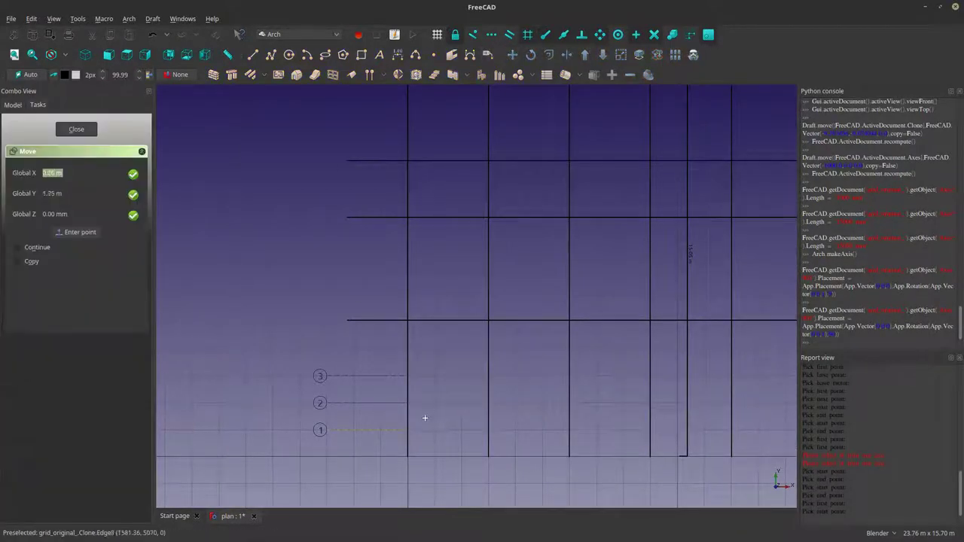
pyautogui.scroll(10, 403, 431)
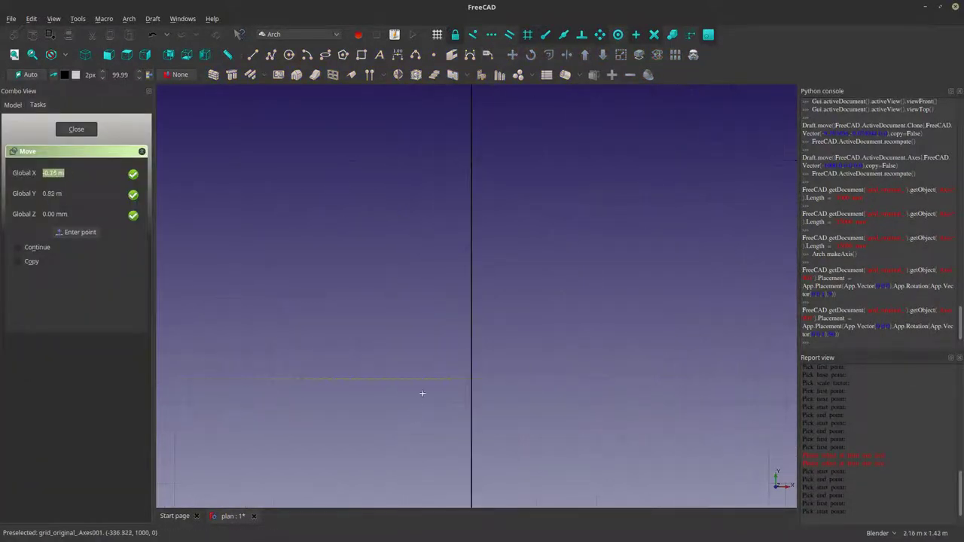
pyautogui.click(450, 380)
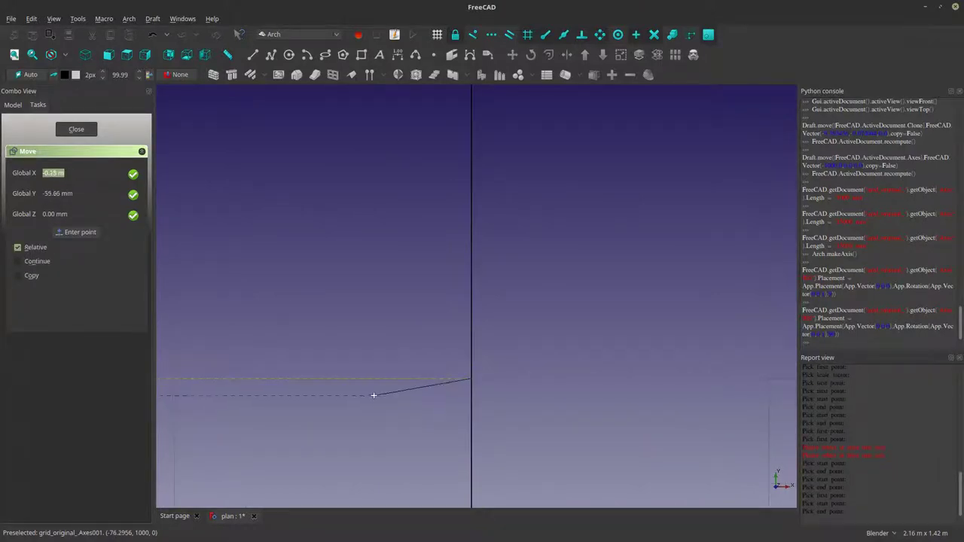
pyautogui.scroll(-15, 373, 392)
pyautogui.scroll(7, 477, 439)
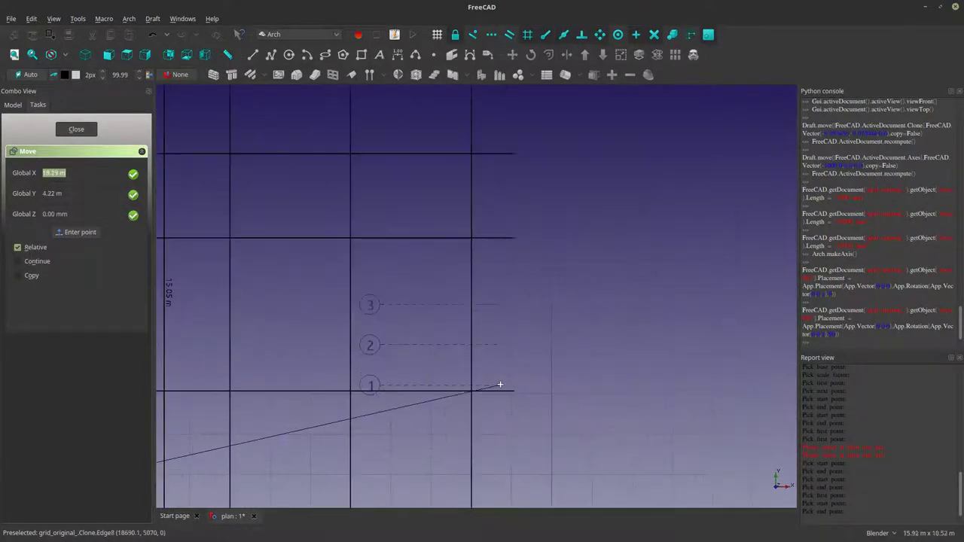
pyautogui.click(509, 390)
pyautogui.scroll(-5, 516, 382)
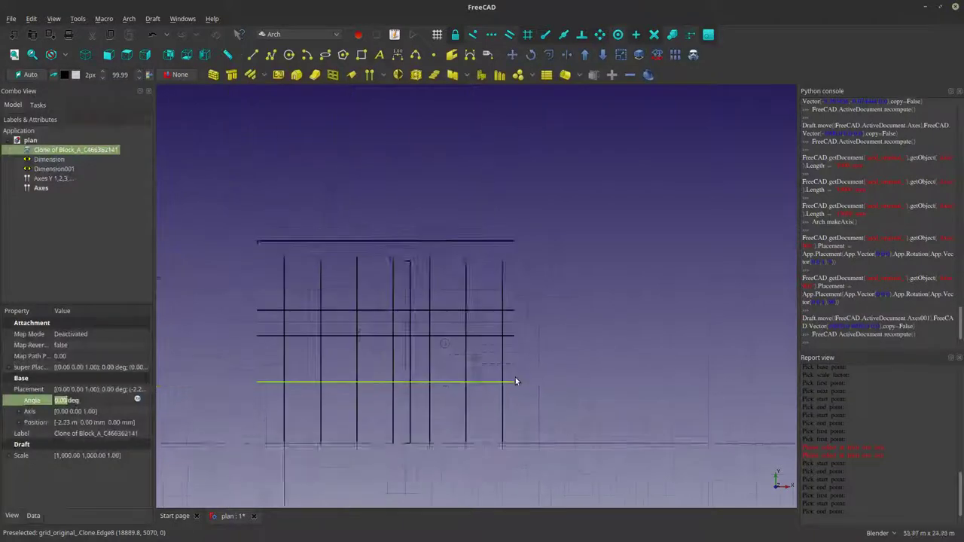
pyautogui.click(524, 374)
# Set the new axes' Length property to 21.30 m.
pyautogui.scroll(3, 526, 372)
pyautogui.scroll(-6, 523, 391)
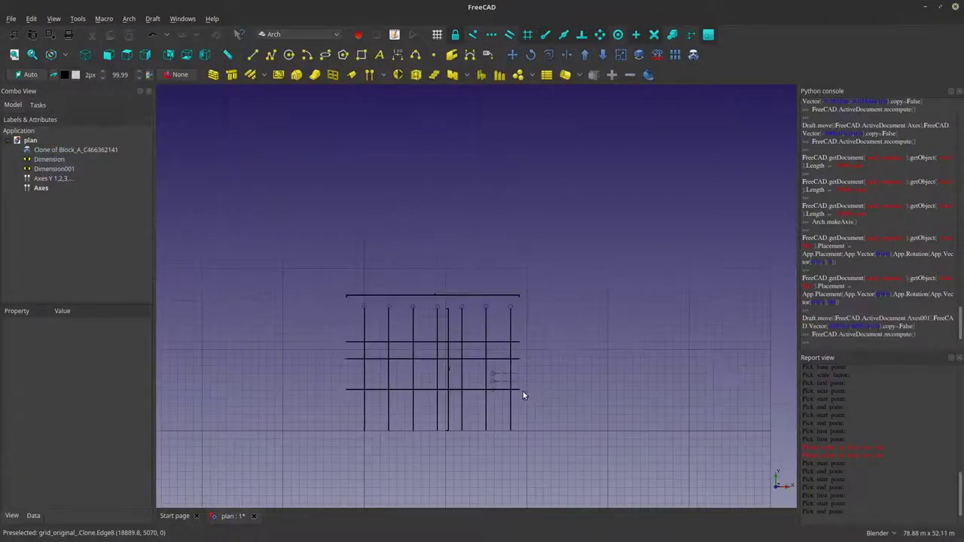
pyautogui.scroll(10, 429, 289)
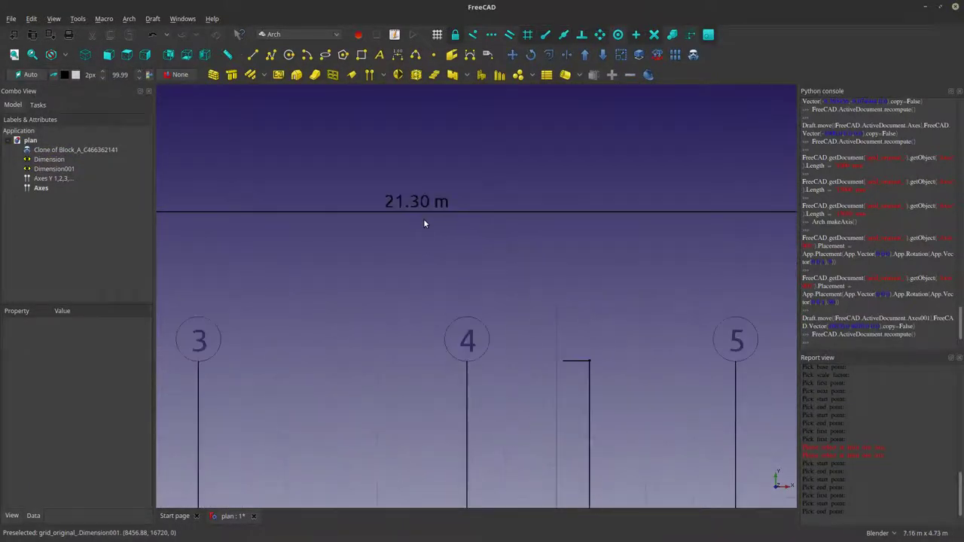
pyautogui.scroll(-5, 424, 223)
pyautogui.click(46, 185)
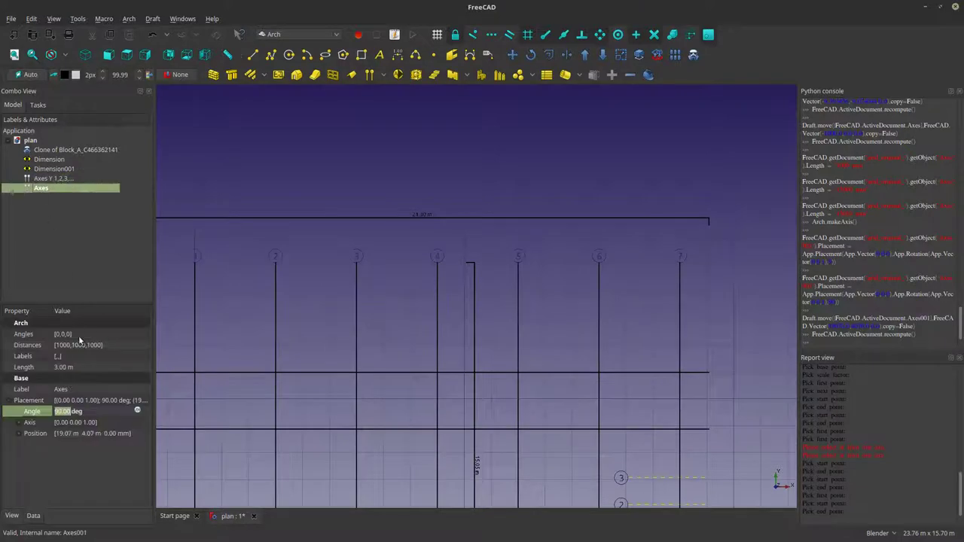
pyautogui.click(76, 367)
pyautogui.write('21')
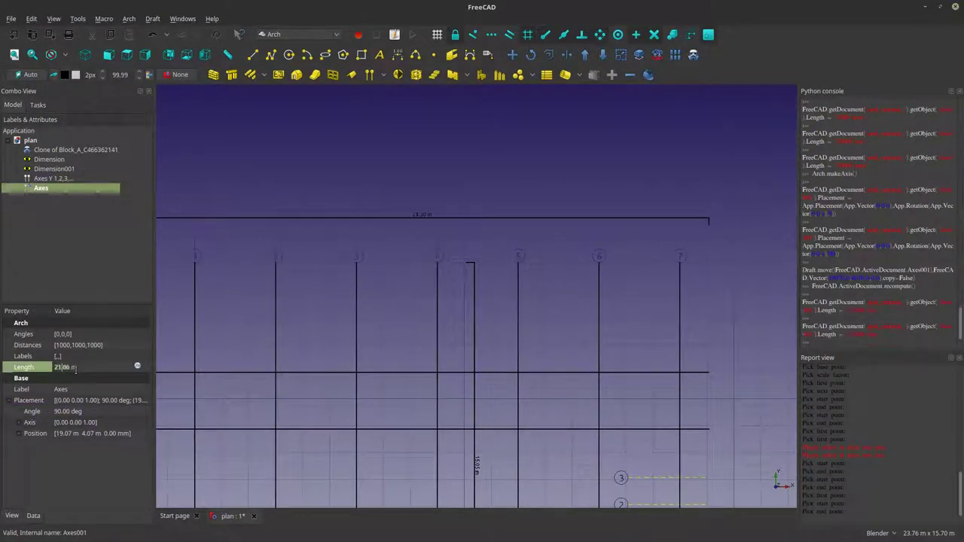
pyautogui.write('.3')
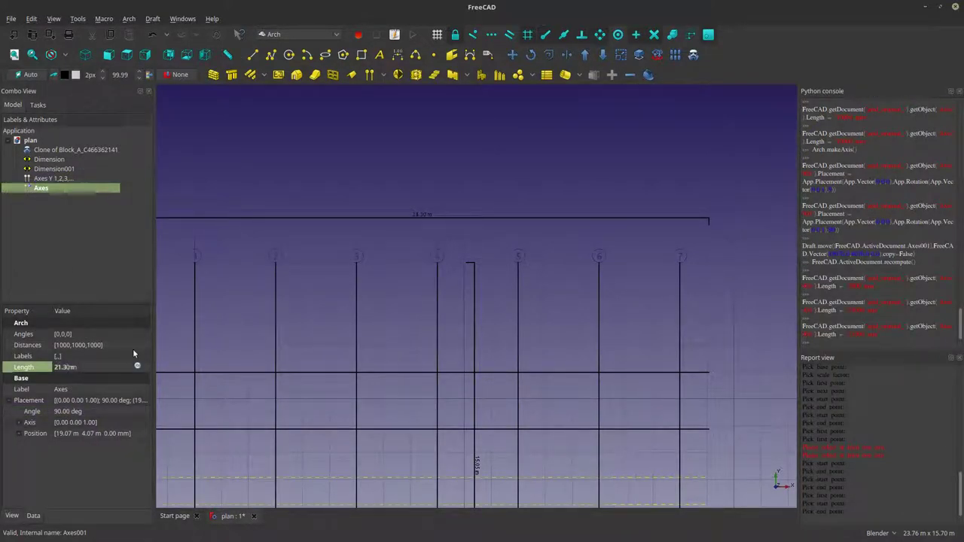
pyautogui.scroll(-4, 449, 225)
pyautogui.scroll(7, 361, 319)
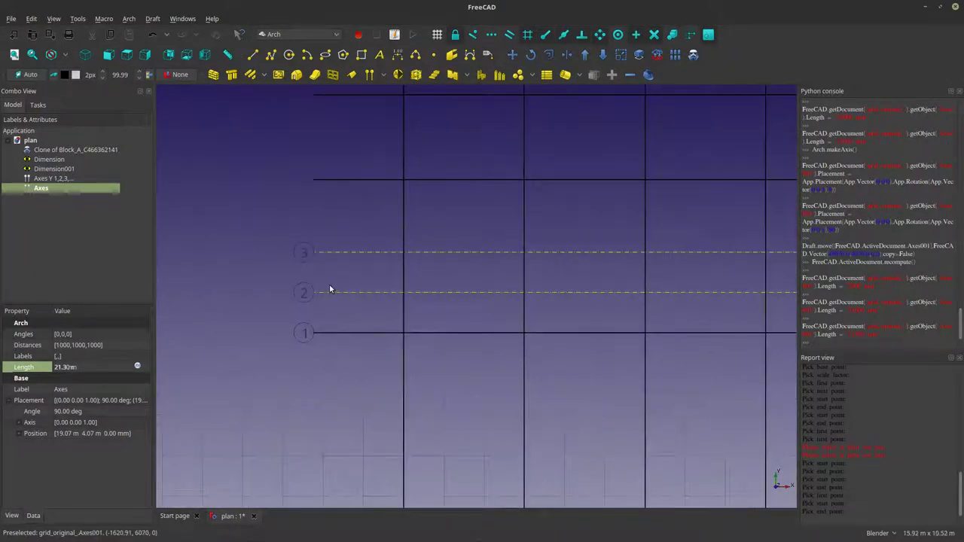
pyautogui.scroll(2, 351, 336)
pyautogui.scroll(-2, 361, 354)
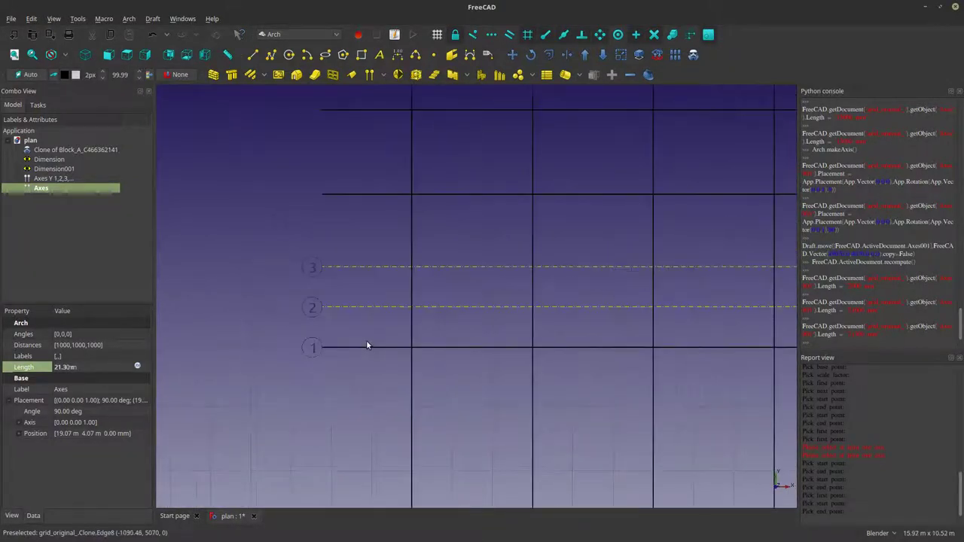
pyautogui.scroll(-5, 333, 315)
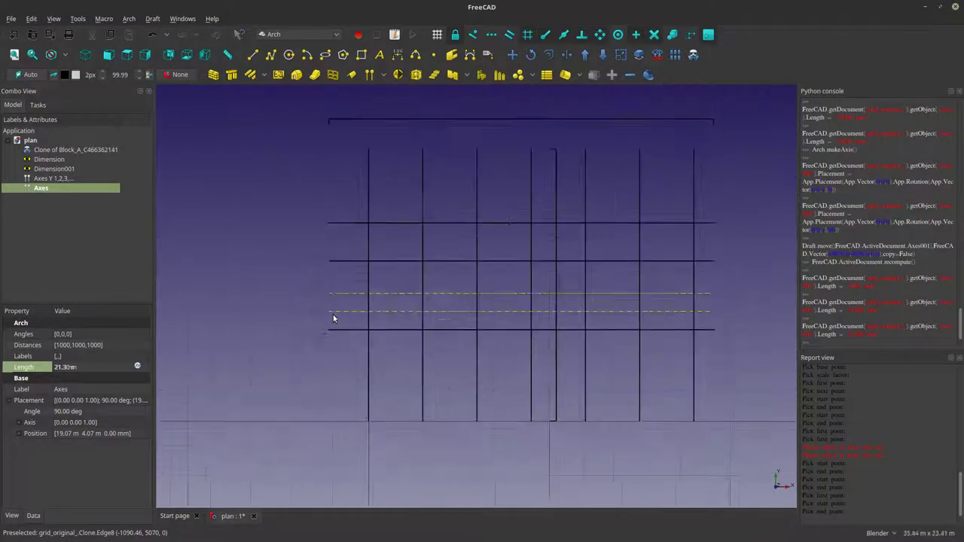
pyautogui.scroll(4, 551, 293)
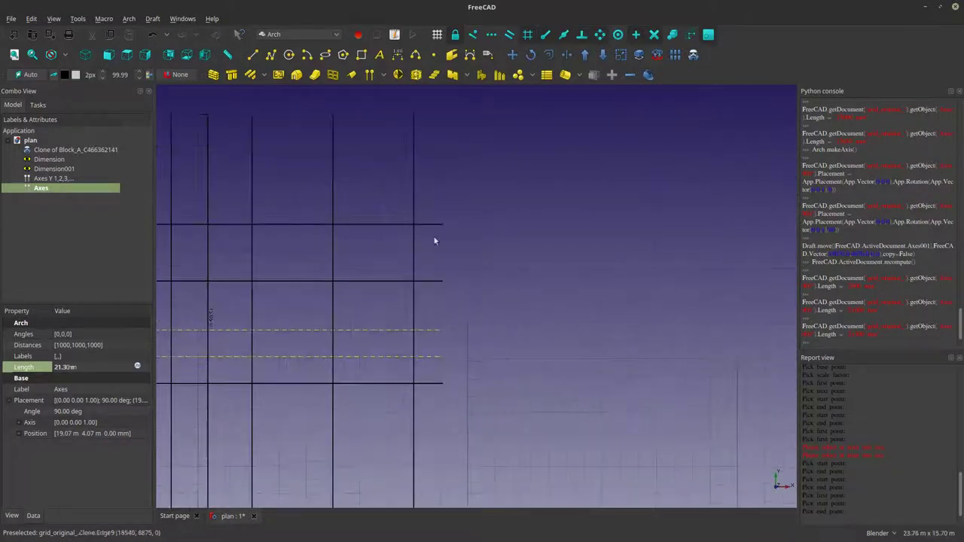
# Add a 3.81 m vertical dimension between two horizontal grid lines.
pyautogui.click(399, 56)
pyautogui.click(438, 281)
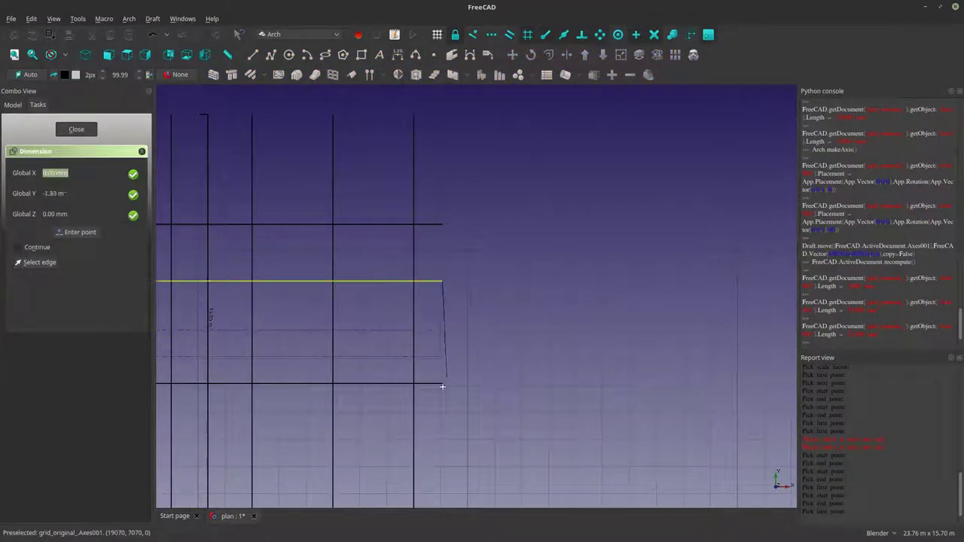
pyautogui.click(439, 385)
pyautogui.click(469, 339)
pyautogui.scroll(4, 467, 338)
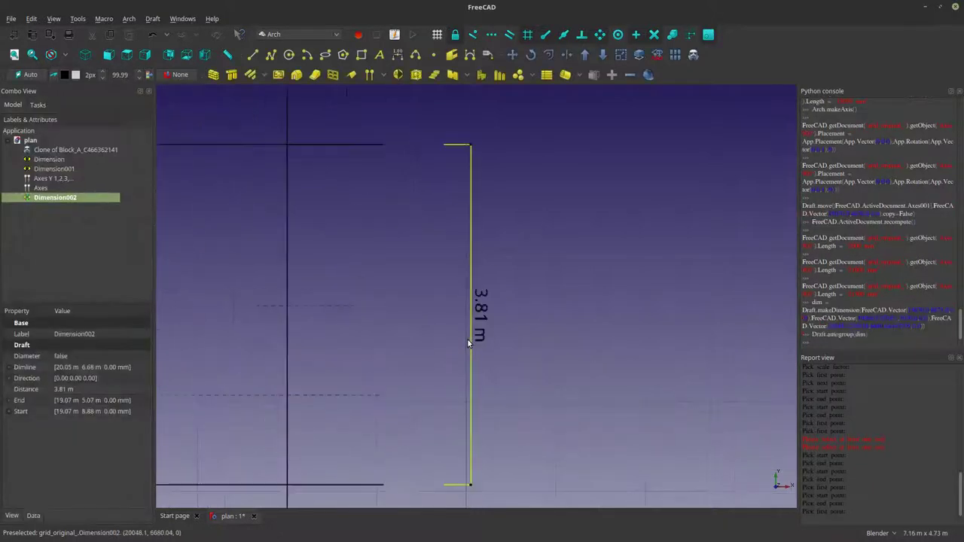
pyautogui.scroll(-5, 437, 248)
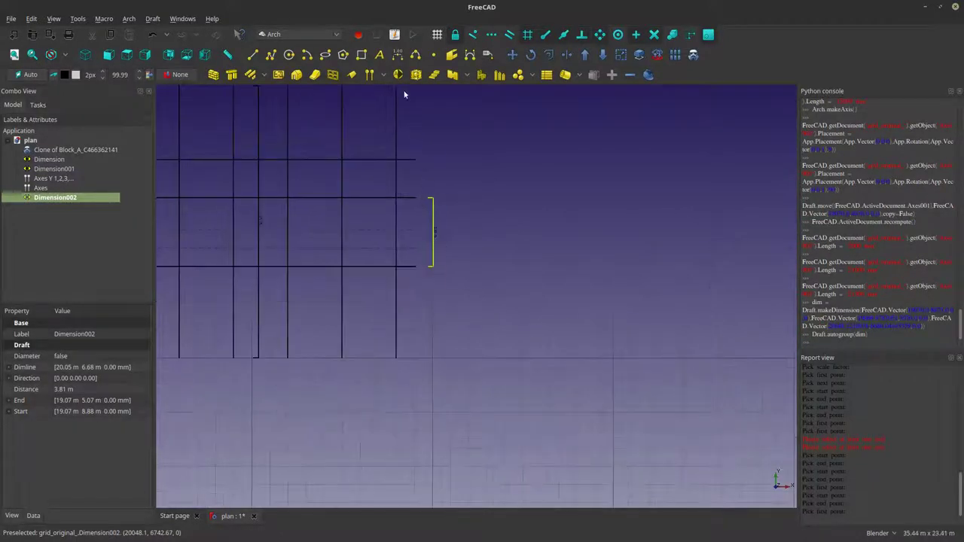
# Place a second dimension beside the grid's right edge and select it in the tree.
pyautogui.click(398, 55)
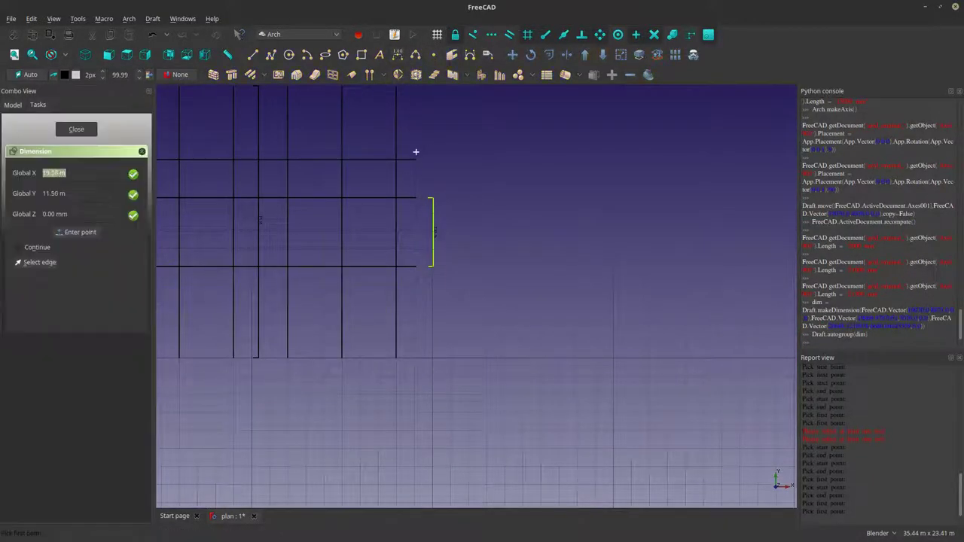
pyautogui.click(431, 205)
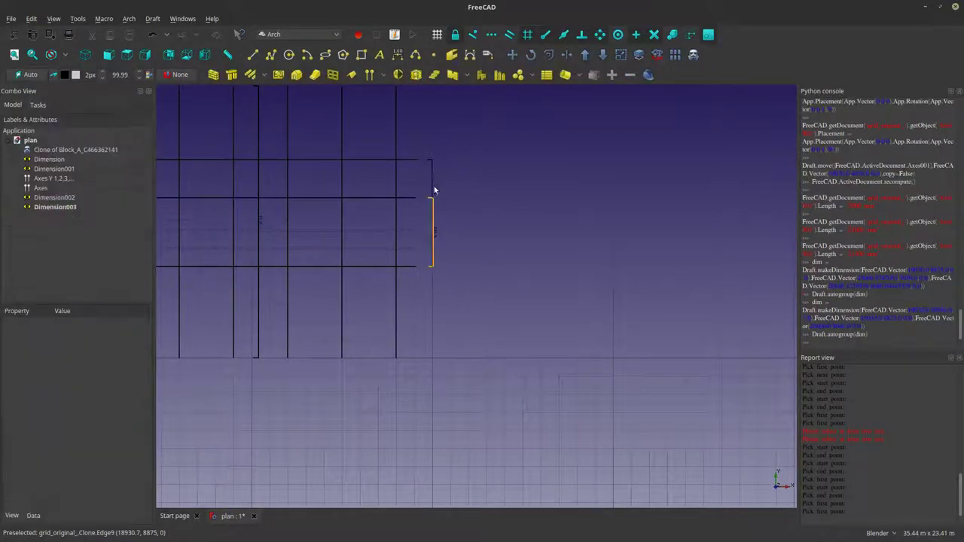
pyautogui.scroll(5, 434, 186)
pyautogui.scroll(4, 435, 187)
pyautogui.scroll(-10, 446, 236)
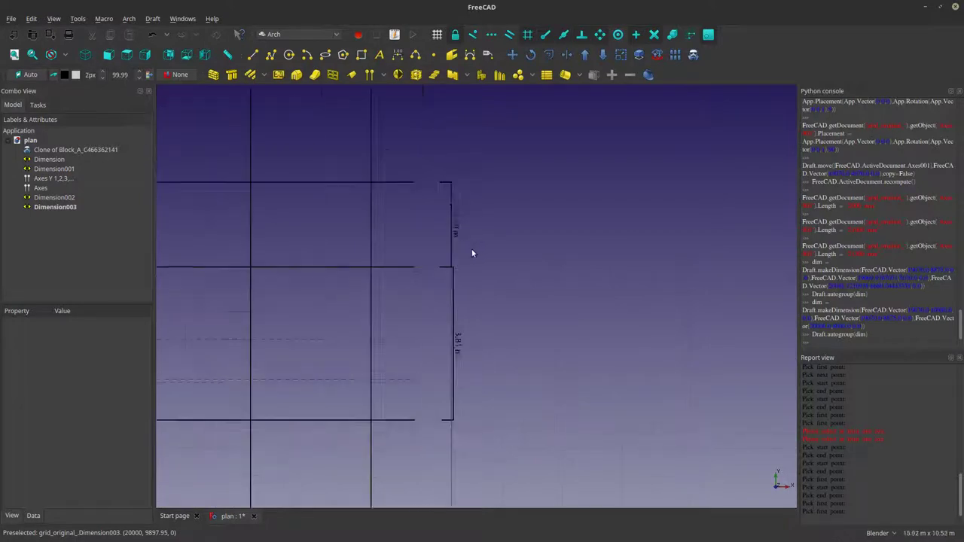
pyautogui.scroll(3, 339, 271)
pyautogui.scroll(2, 330, 304)
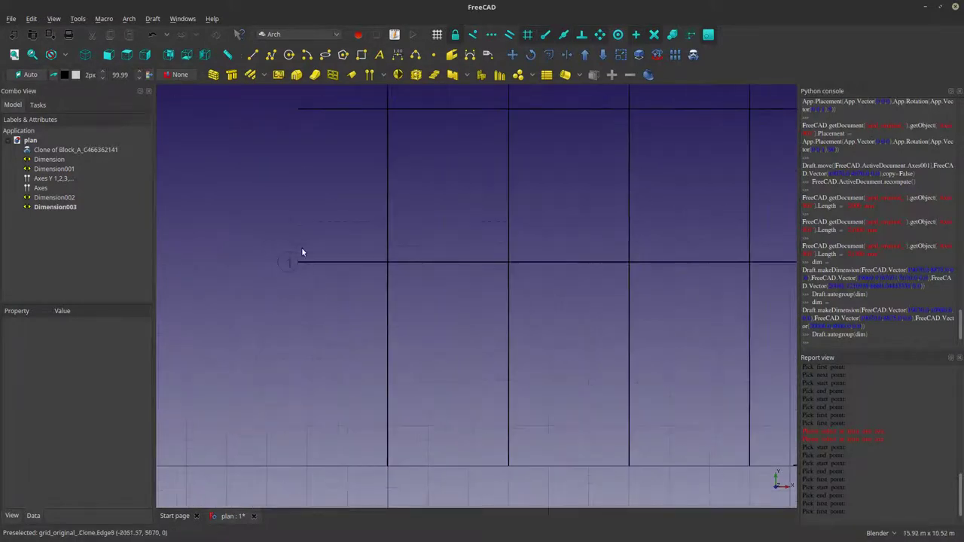
pyautogui.click(55, 207)
# Set the second axis distance to 3810 mm, giving spacings of 1000, 3810 and 1000 mm.
pyautogui.click(49, 188)
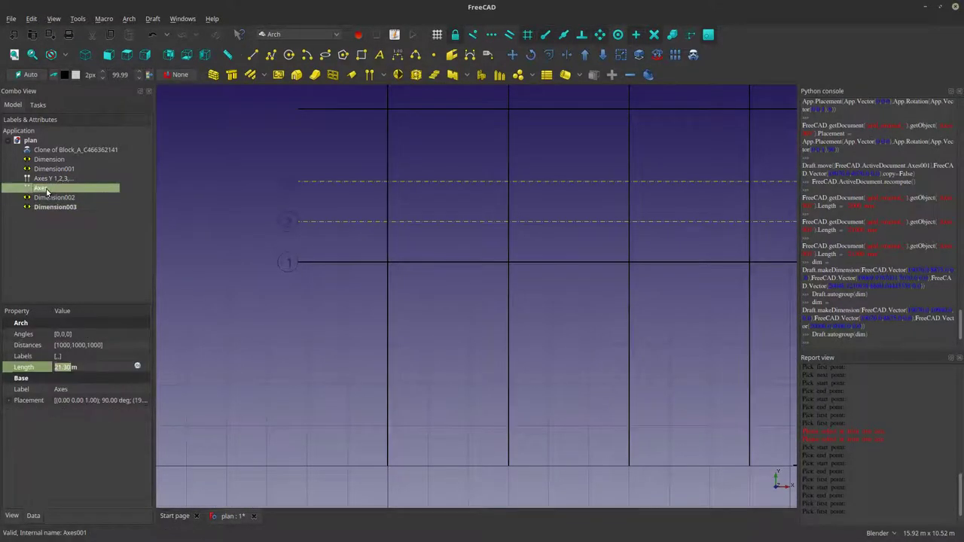
pyautogui.doubleClick(49, 188)
pyautogui.click(53, 203)
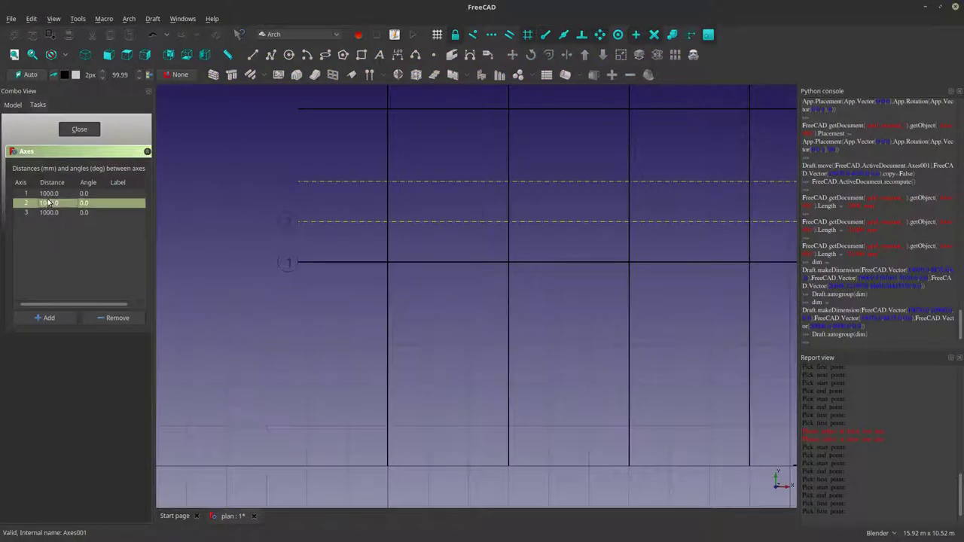
pyautogui.click(46, 203)
pyautogui.click(41, 203)
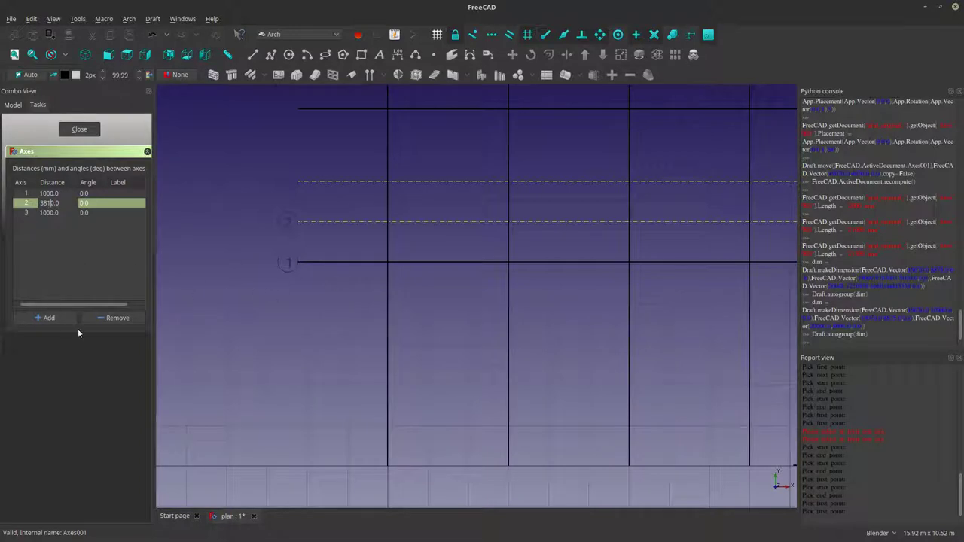
pyautogui.click(79, 129)
pyautogui.scroll(-3, 373, 281)
pyautogui.scroll(2, 316, 211)
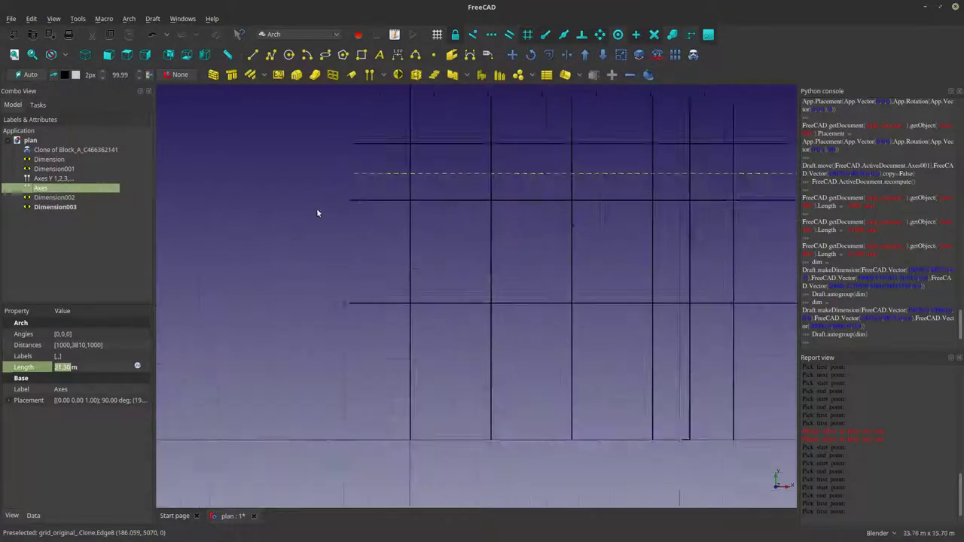
pyautogui.scroll(5, 430, 176)
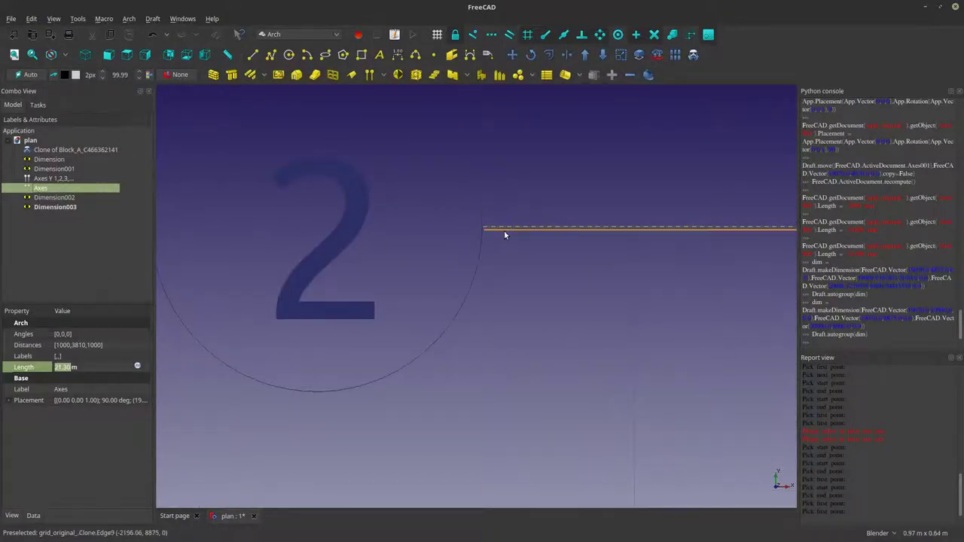
pyautogui.scroll(-5, 444, 230)
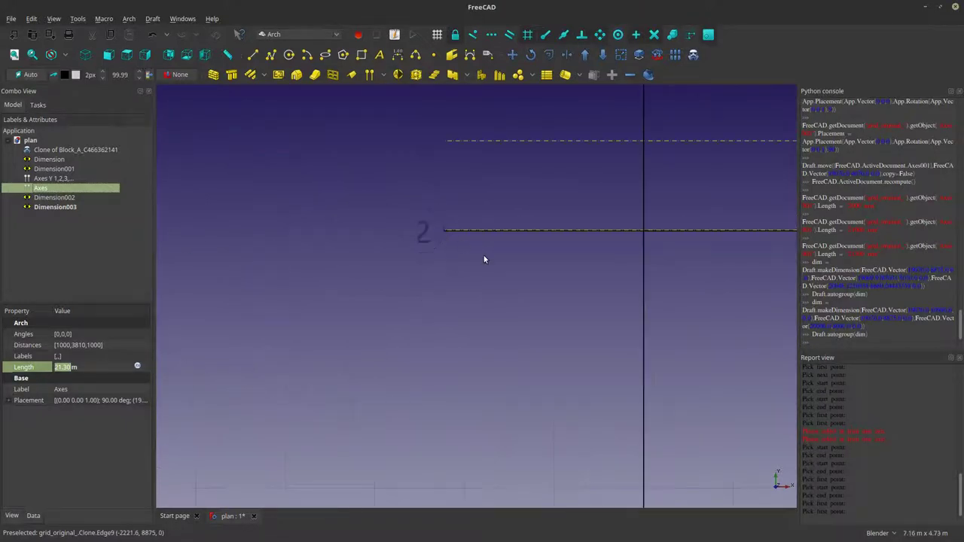
pyautogui.scroll(-4, 483, 259)
pyautogui.scroll(5, 625, 267)
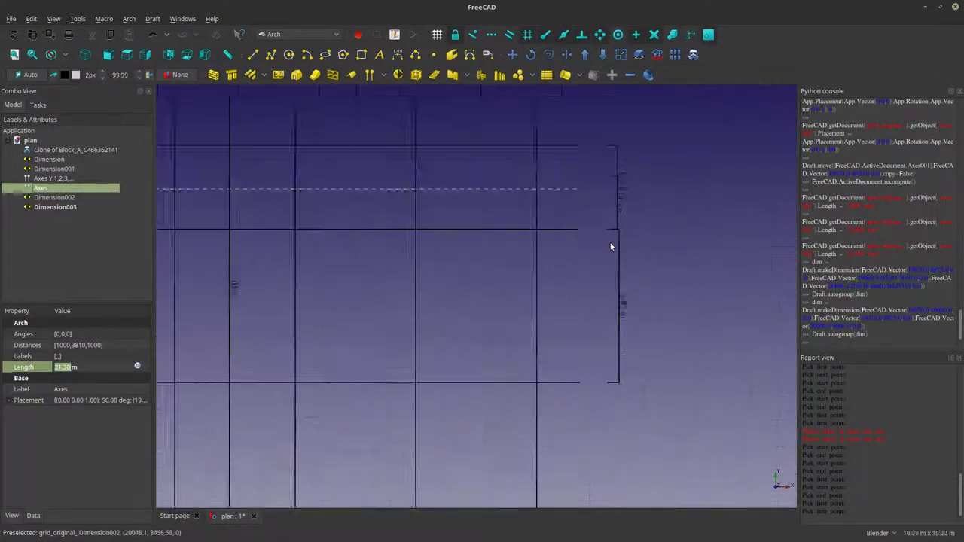
pyautogui.scroll(5, 611, 246)
pyautogui.scroll(-2, 590, 228)
# Select the 3.81 m dimension to check its measured distance, then open the File menu.
pyautogui.scroll(2, 590, 229)
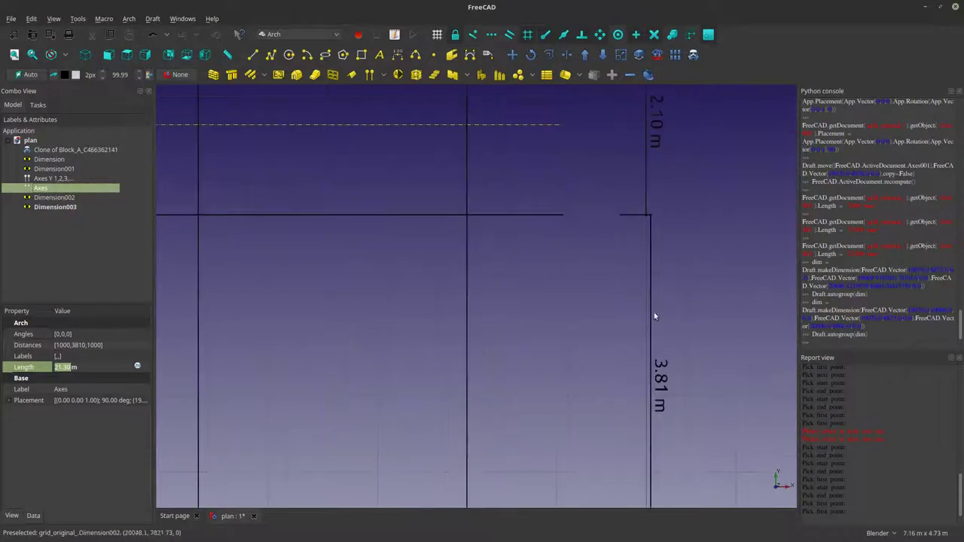
pyautogui.scroll(3, 678, 377)
pyautogui.scroll(-3, 644, 385)
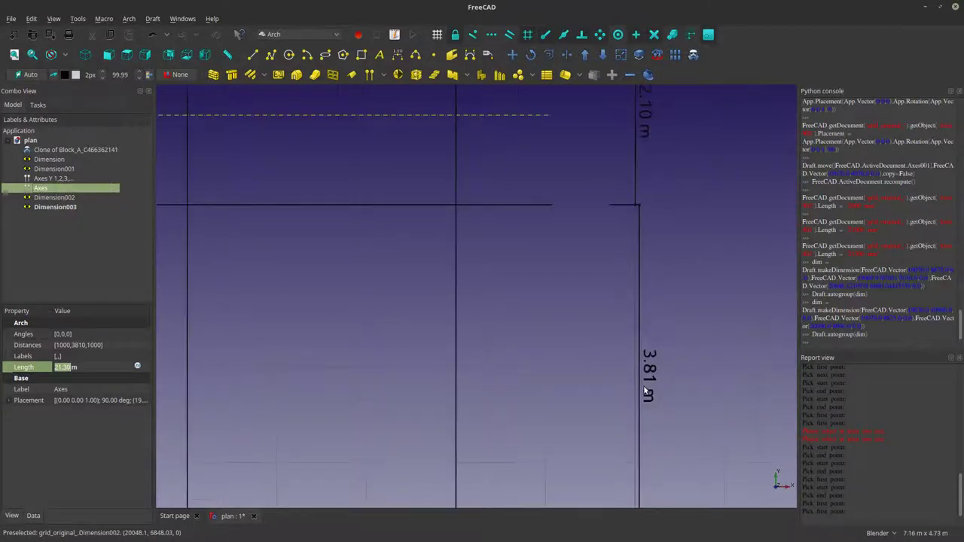
pyautogui.scroll(-2, 644, 377)
pyautogui.click(640, 347)
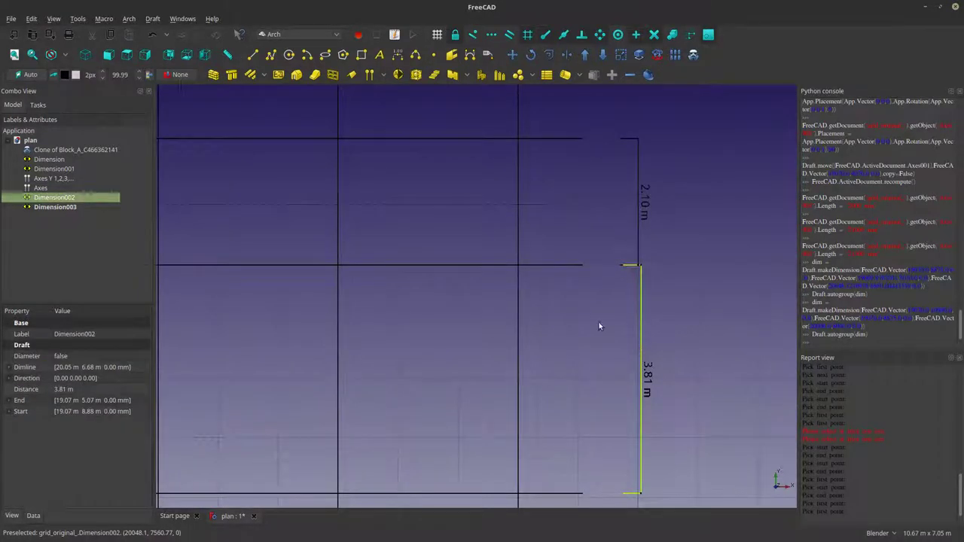
pyautogui.scroll(5, 570, 263)
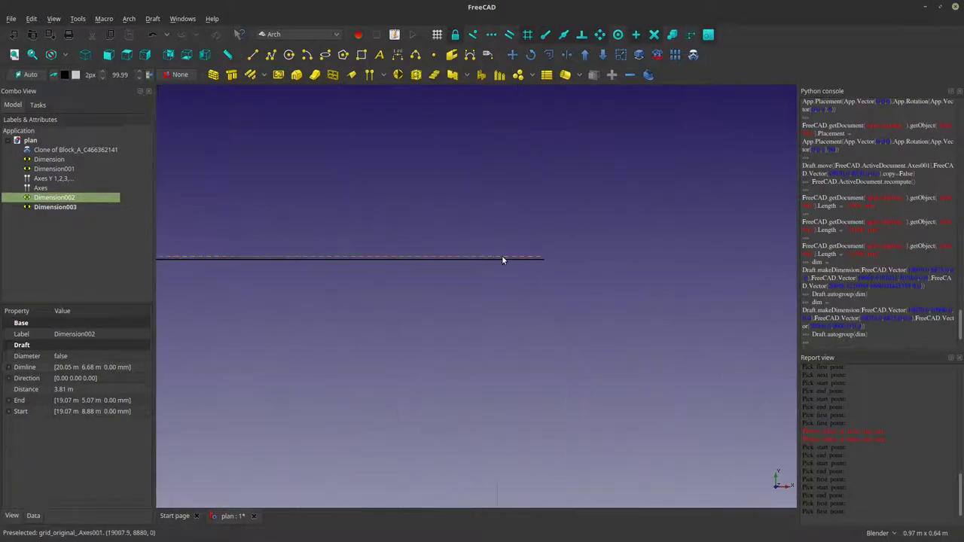
pyautogui.click(10, 18)
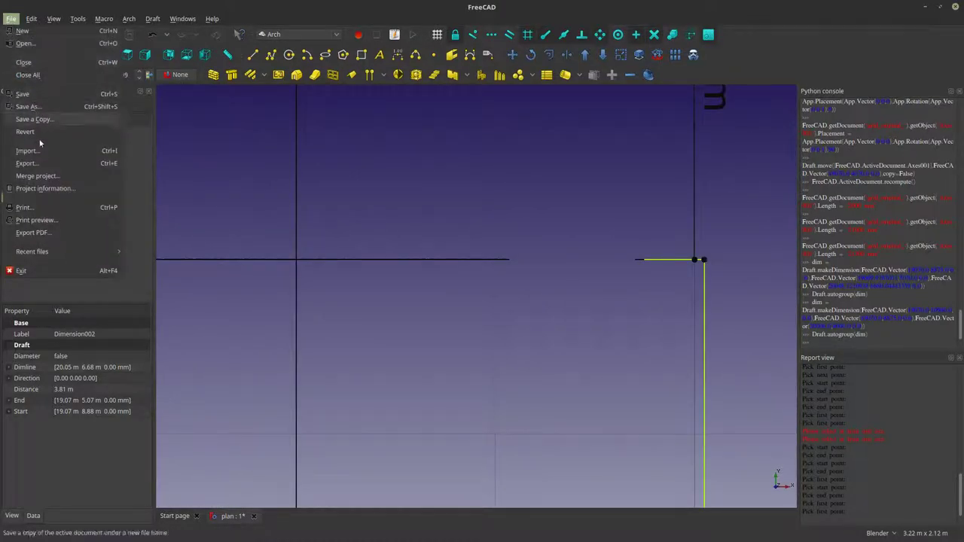
# Set Number of decimals to 3 in the General > Units preferences.
pyautogui.moveTo(31, 18)
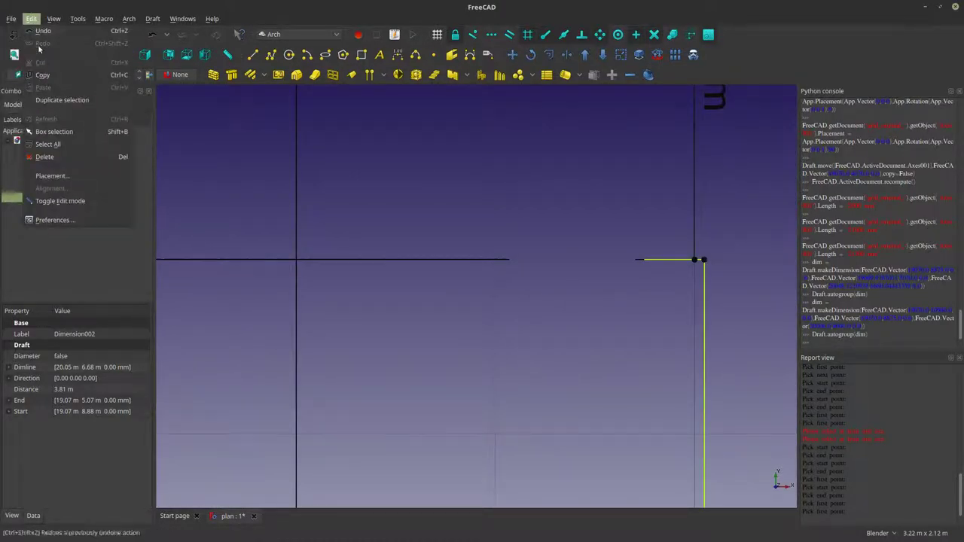
pyautogui.click(56, 220)
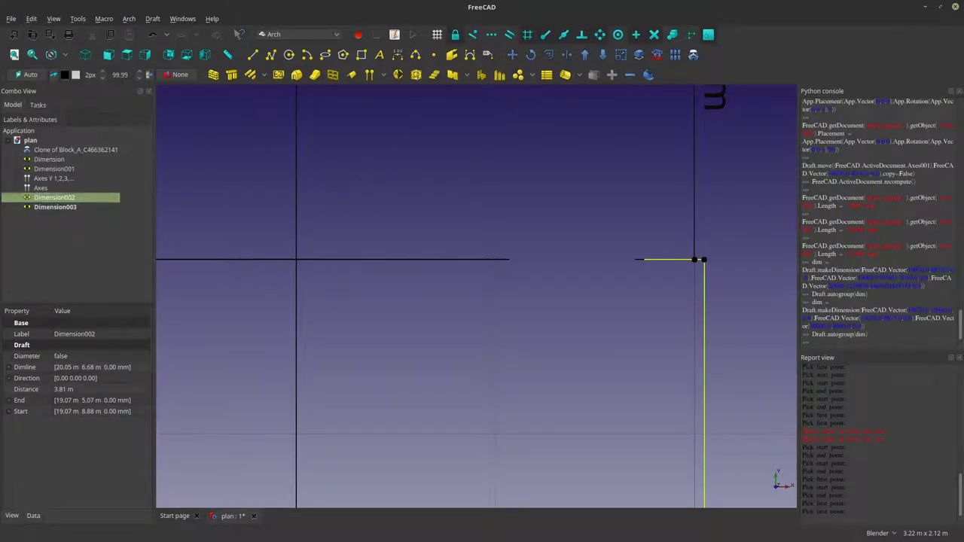
pyautogui.click(560, 58)
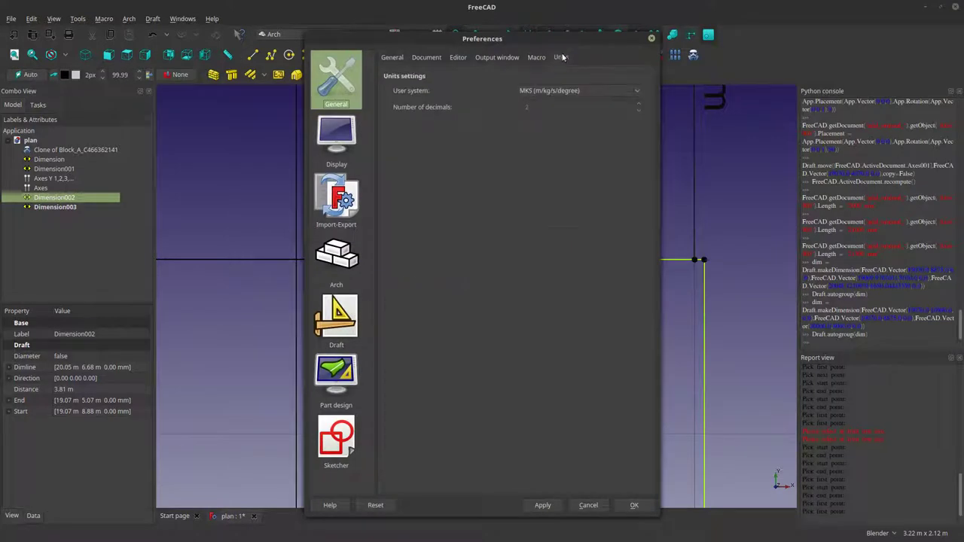
pyautogui.click(638, 111)
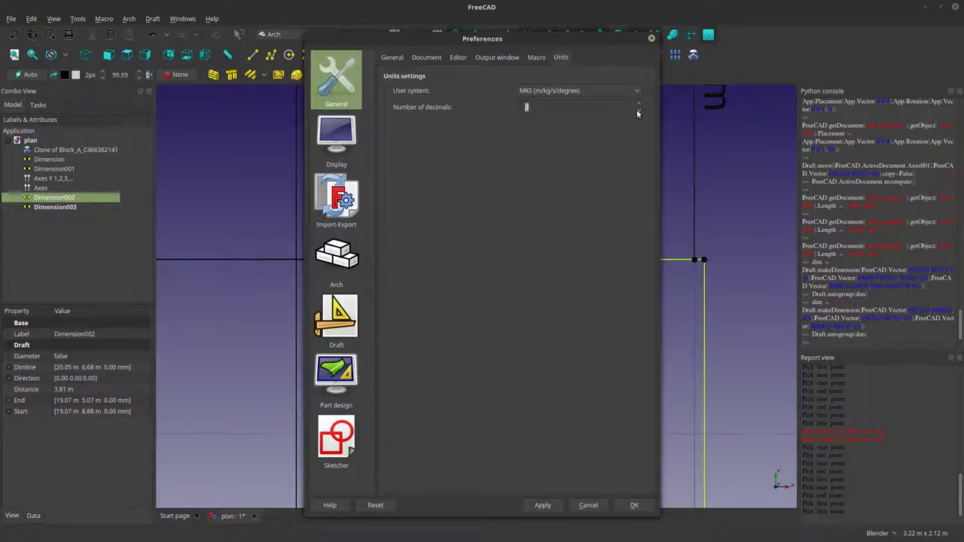
pyautogui.click(545, 504)
pyautogui.click(634, 505)
pyautogui.click(523, 271)
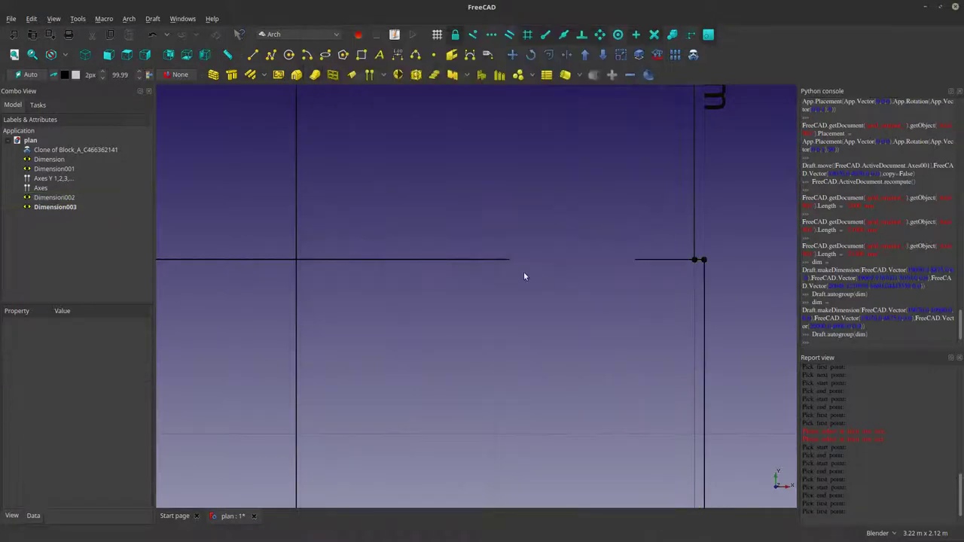
pyautogui.scroll(-5, 523, 272)
pyautogui.scroll(5, 579, 373)
# Delete the old 3.81 m dimension.
pyautogui.scroll(-5, 561, 350)
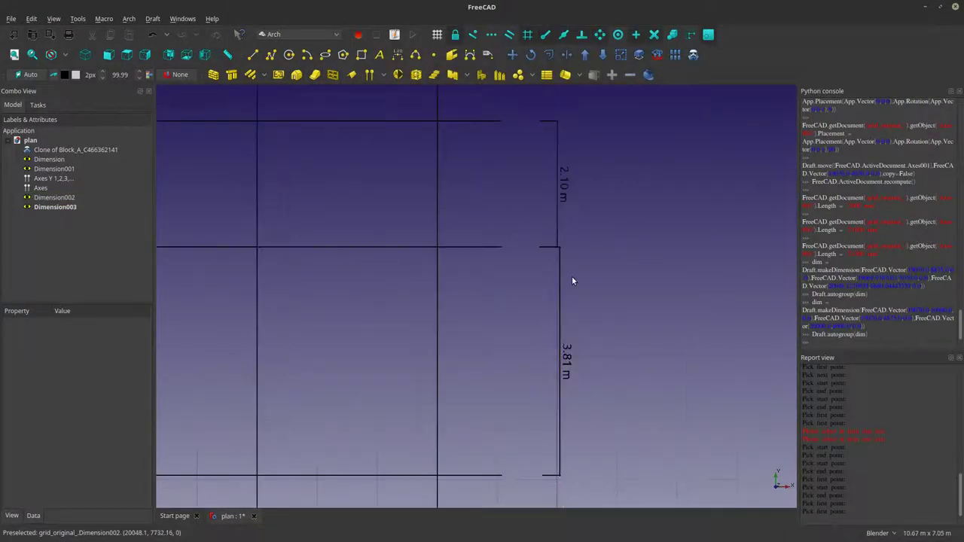
pyautogui.click(561, 289)
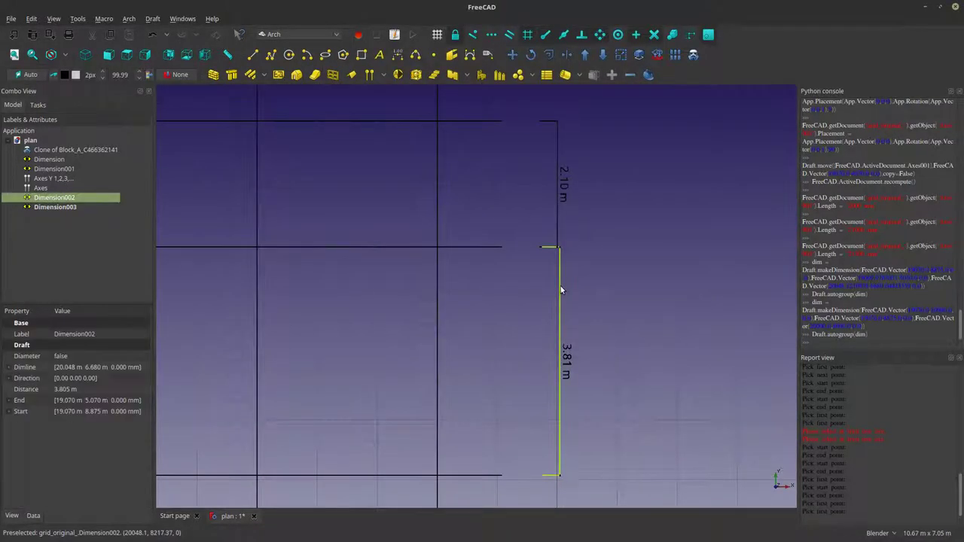
pyautogui.press('Delete')
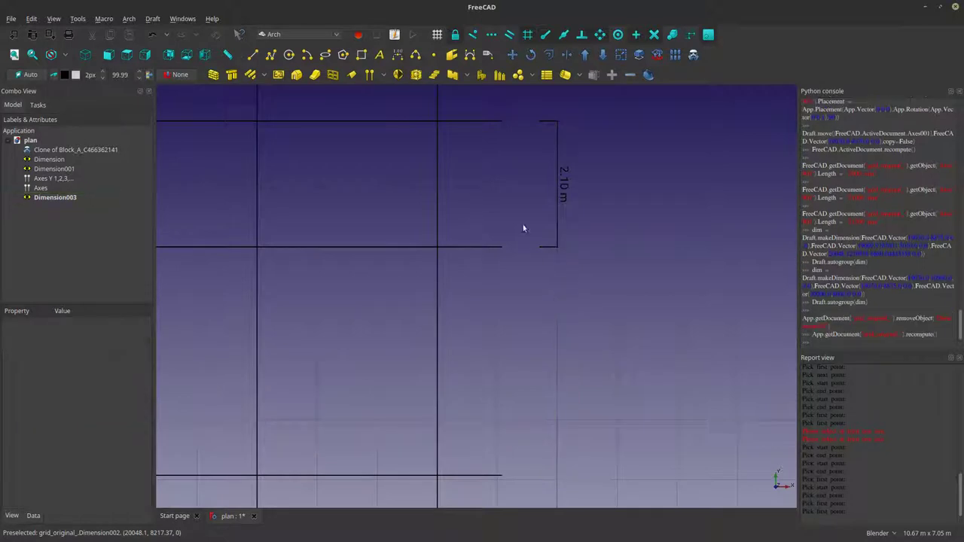
# Add a new vertical dimension between the same two grid line ends, measuring 3.805 m.
pyautogui.click(398, 55)
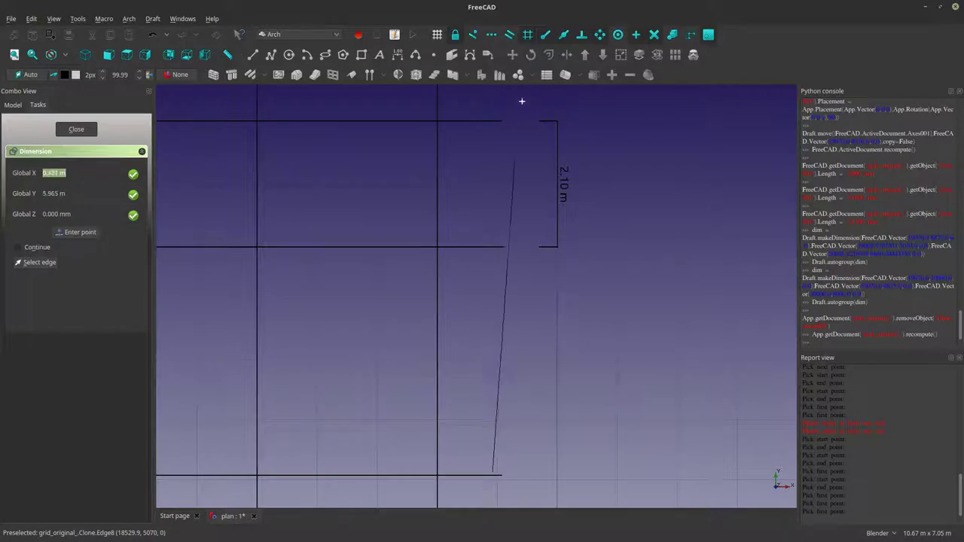
pyautogui.press('Escape')
pyautogui.click(398, 55)
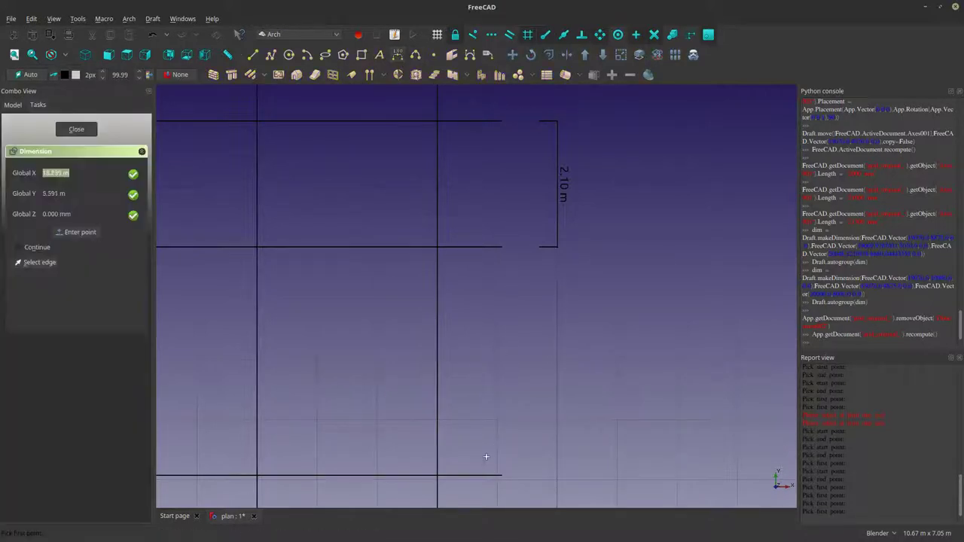
pyautogui.click(498, 477)
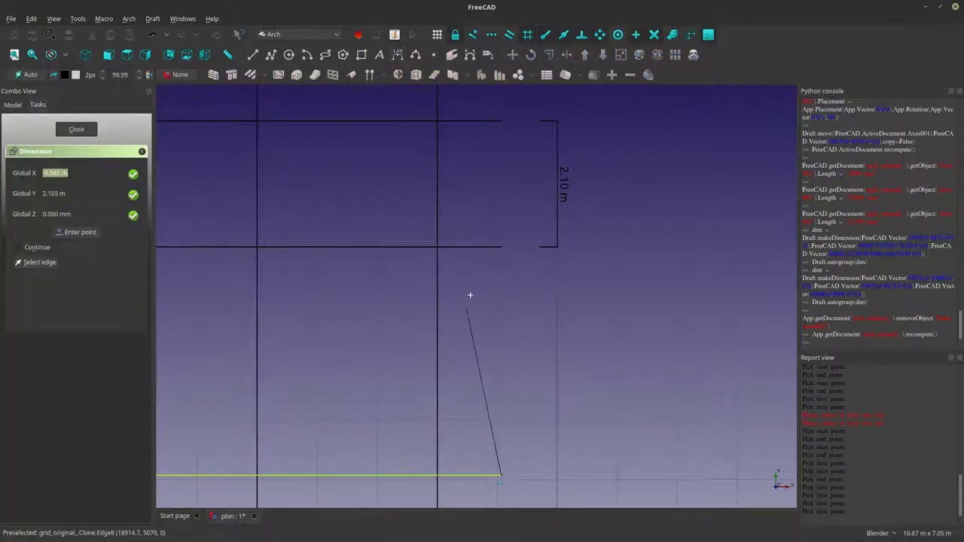
pyautogui.click(495, 249)
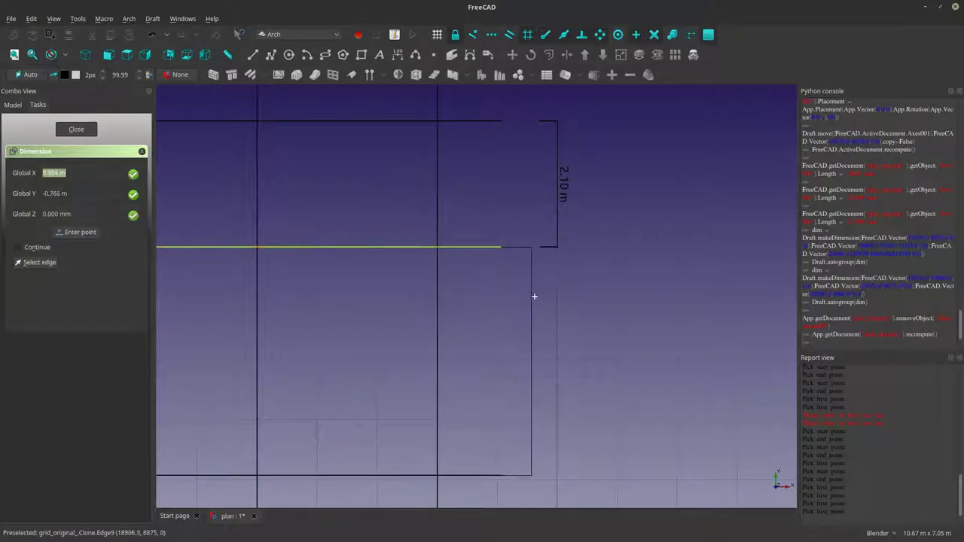
pyautogui.click(543, 309)
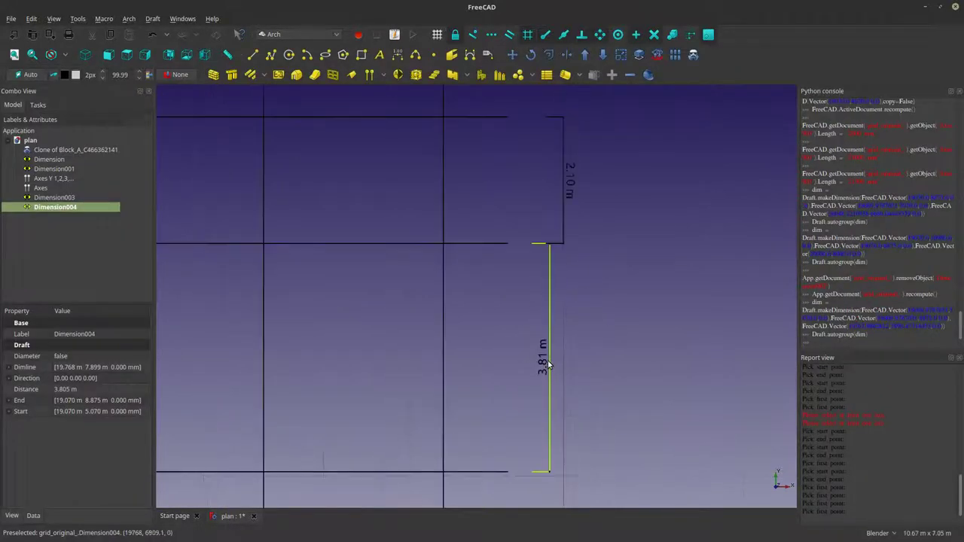
pyautogui.scroll(-5, 531, 363)
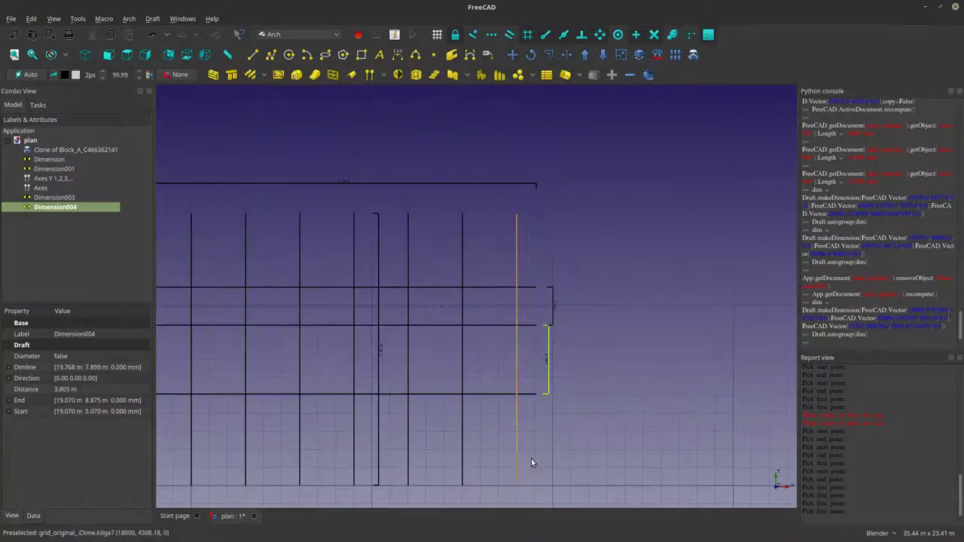
# Draw a vertical Draft Line across the lower gap and read its 3.805 m length.
pyautogui.click(254, 55)
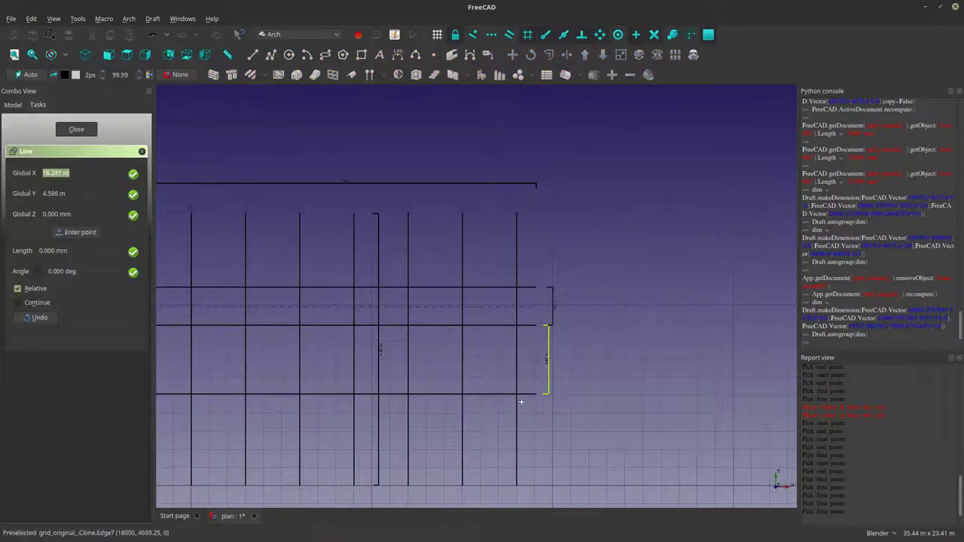
pyautogui.click(534, 394)
pyautogui.scroll(6, 535, 391)
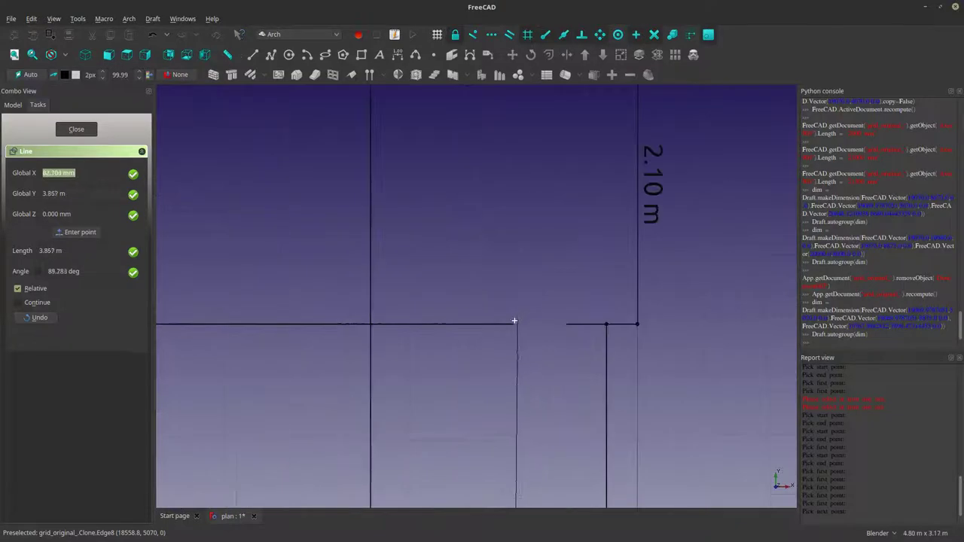
pyautogui.scroll(5, 515, 319)
pyautogui.click(517, 312)
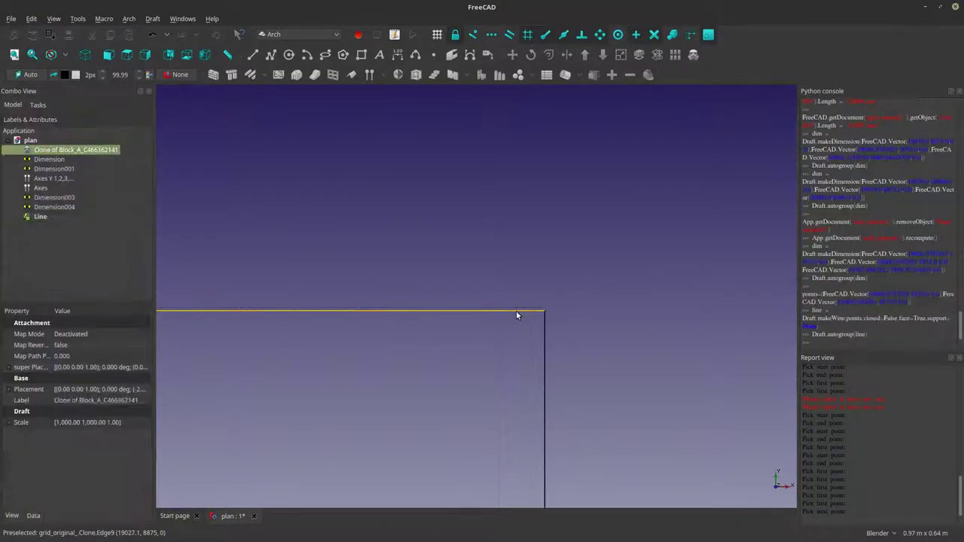
pyautogui.scroll(-6, 517, 315)
pyautogui.click(520, 438)
pyautogui.click(66, 476)
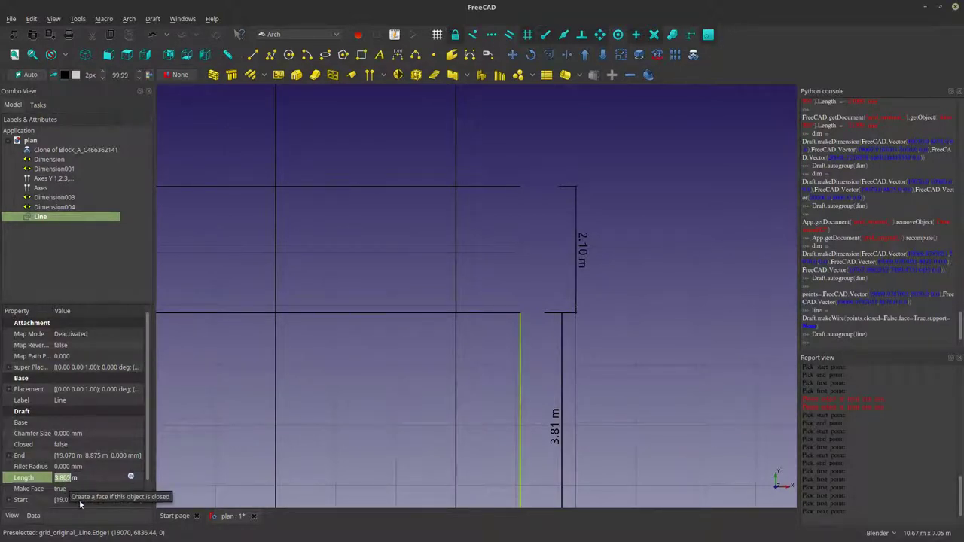
pyautogui.click(45, 188)
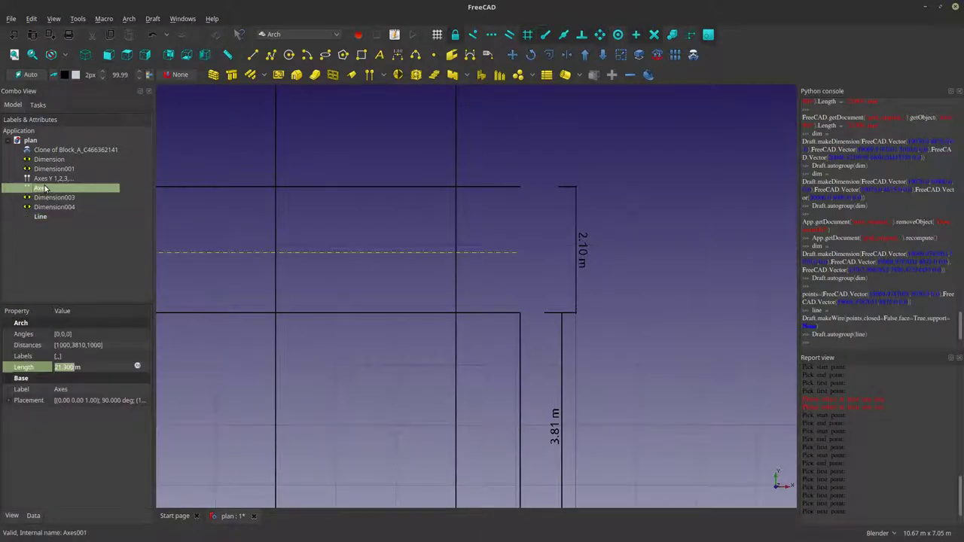
# Change the second axis distance from 3810.0 to 3805.0 mm.
pyautogui.doubleClick(45, 187)
pyautogui.click(49, 203)
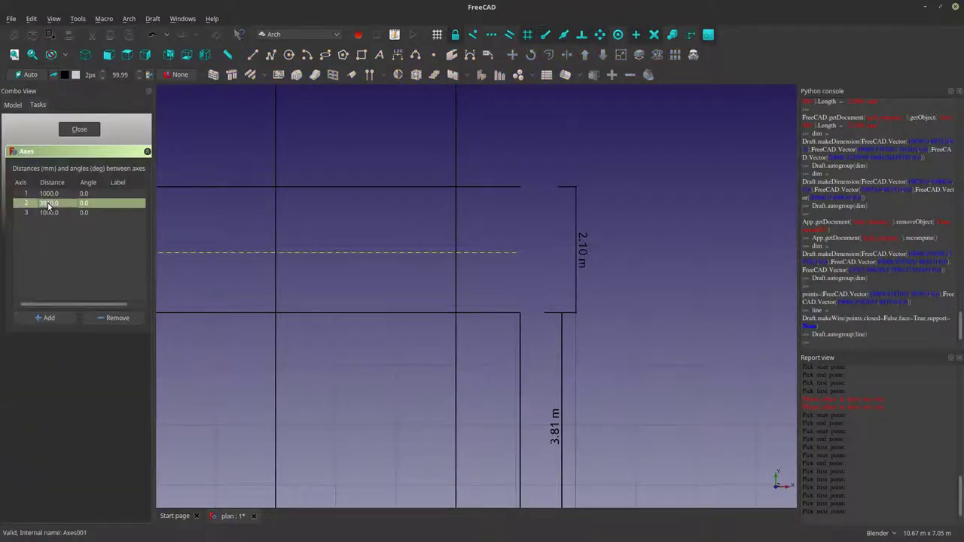
pyautogui.doubleClick(50, 203)
pyautogui.click(49, 203)
pyautogui.click(79, 130)
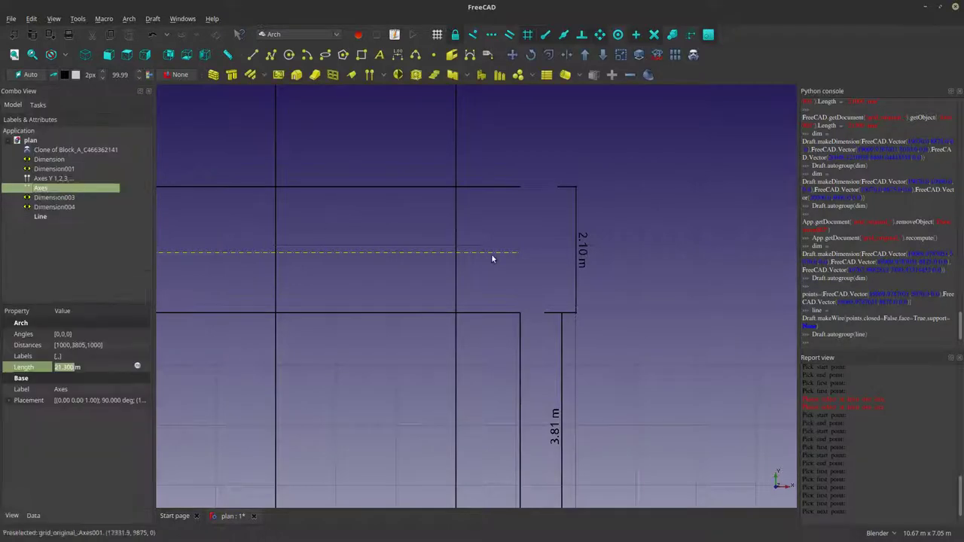
# Delete the old measuring line.
pyautogui.scroll(-5, 324, 289)
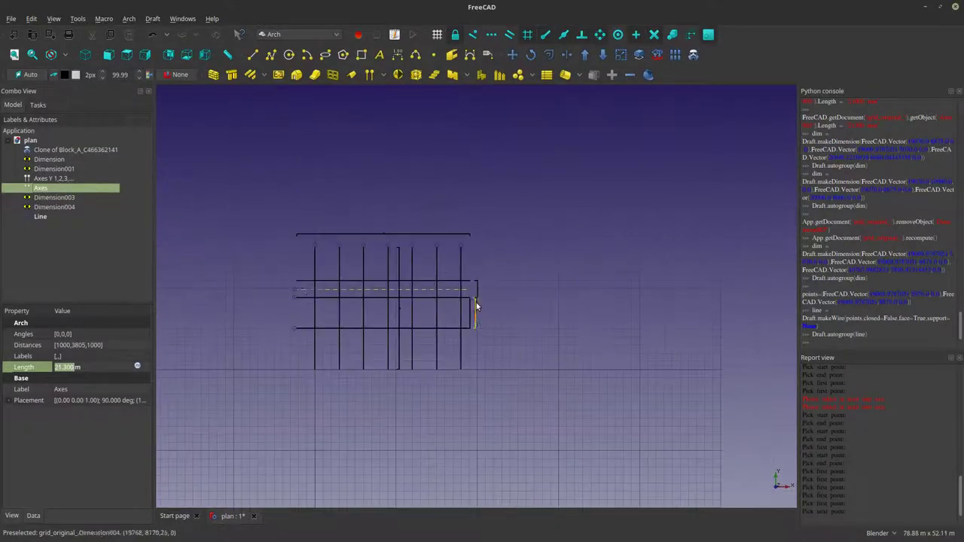
pyautogui.scroll(8, 292, 286)
pyautogui.scroll(-3, 249, 302)
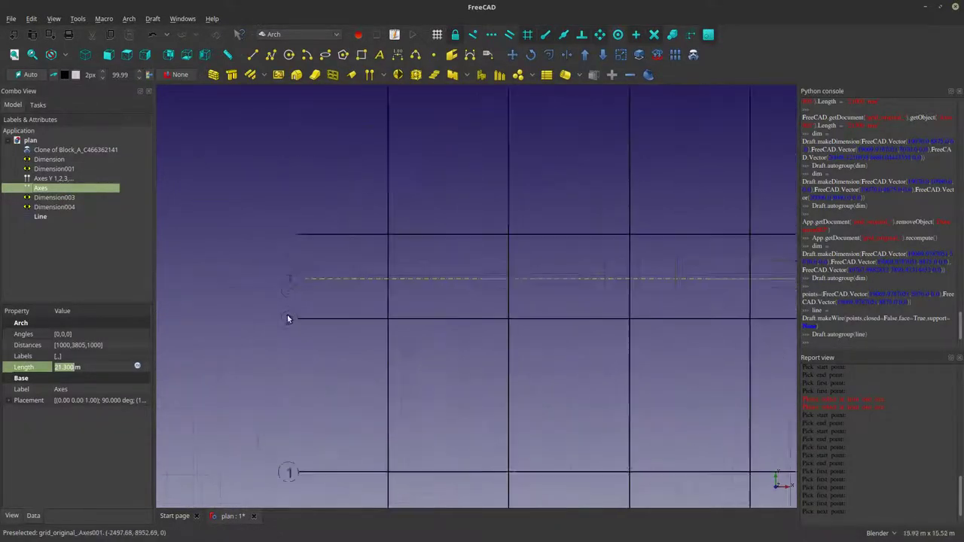
pyautogui.scroll(10, 301, 321)
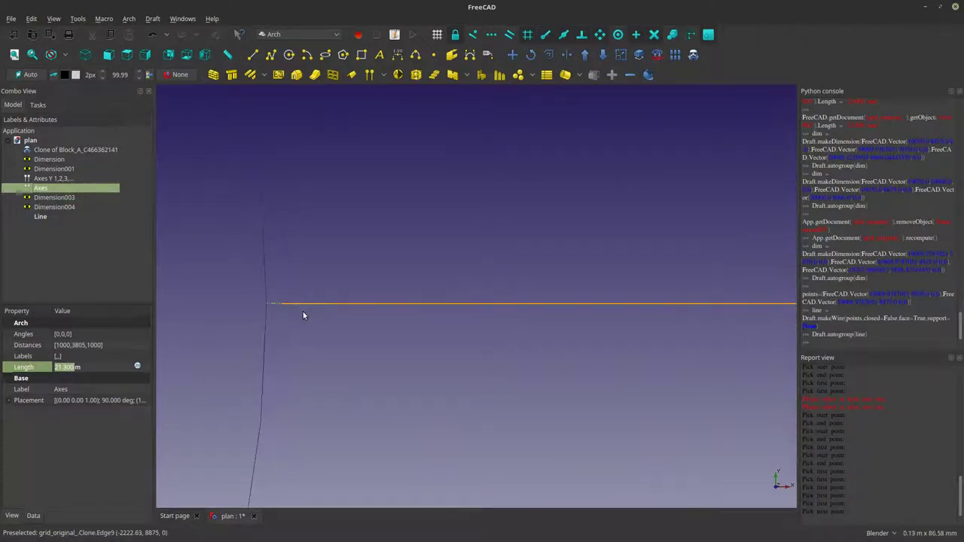
pyautogui.scroll(-6, 294, 297)
pyautogui.scroll(-5, 296, 293)
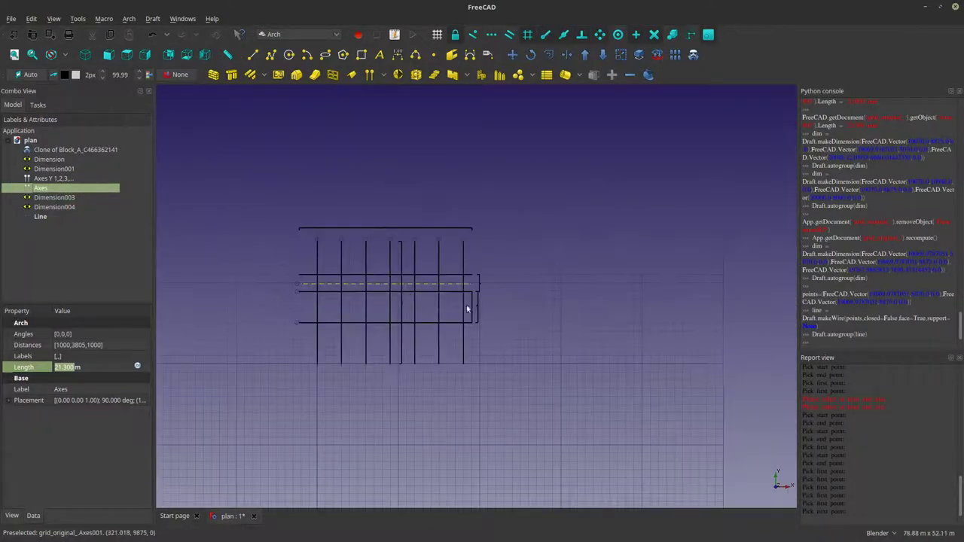
pyautogui.scroll(4, 475, 299)
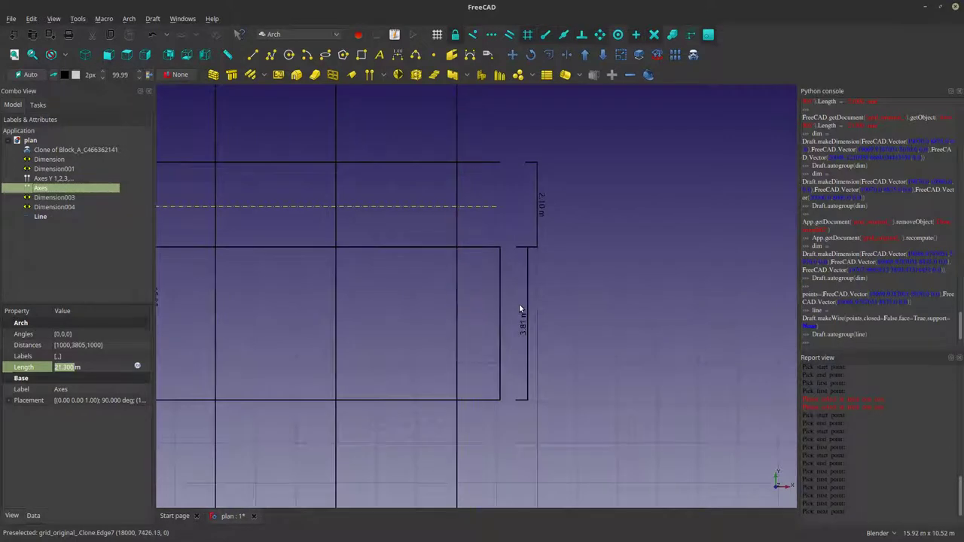
pyautogui.click(498, 313)
pyautogui.press('Delete')
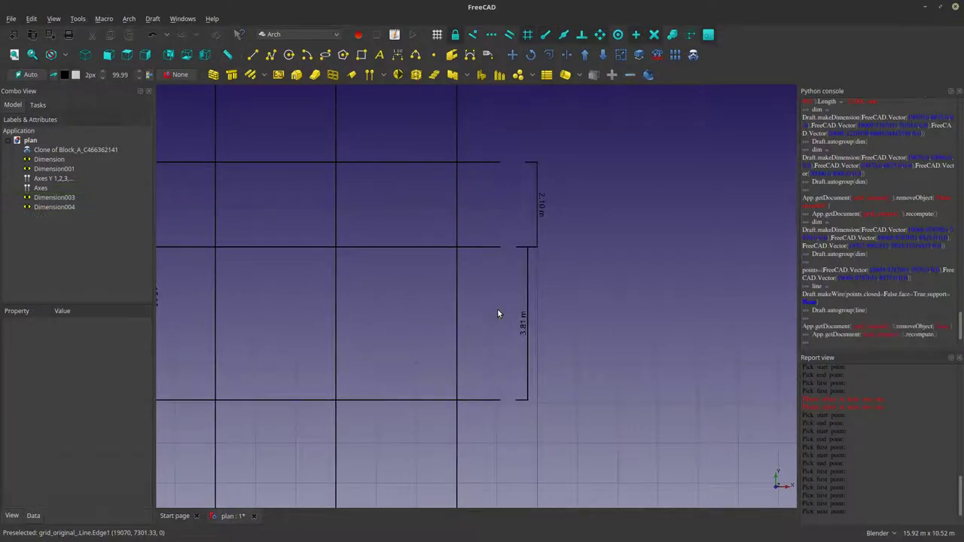
# Draw a 2.105 m line between the right ends of the two horizontal lines.
pyautogui.click(253, 54)
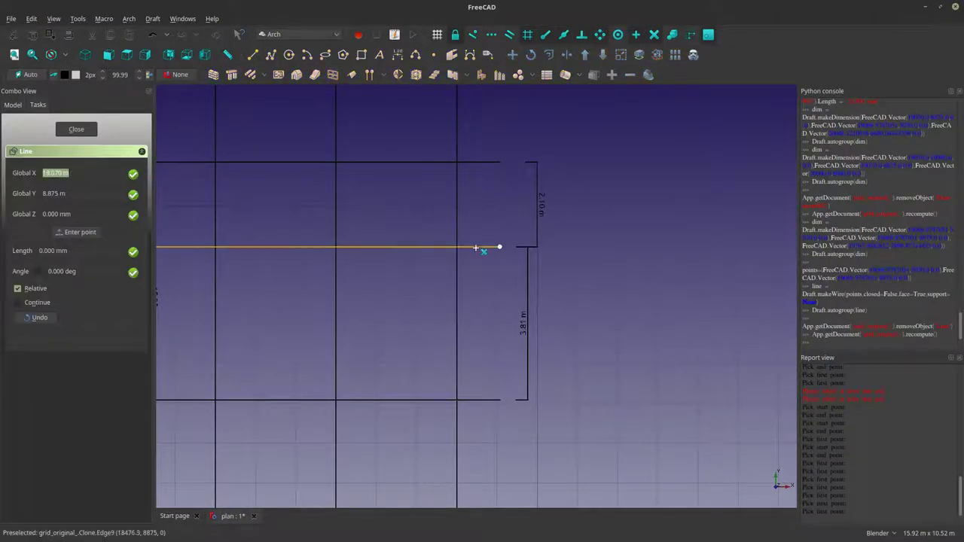
pyautogui.click(494, 248)
pyautogui.click(497, 163)
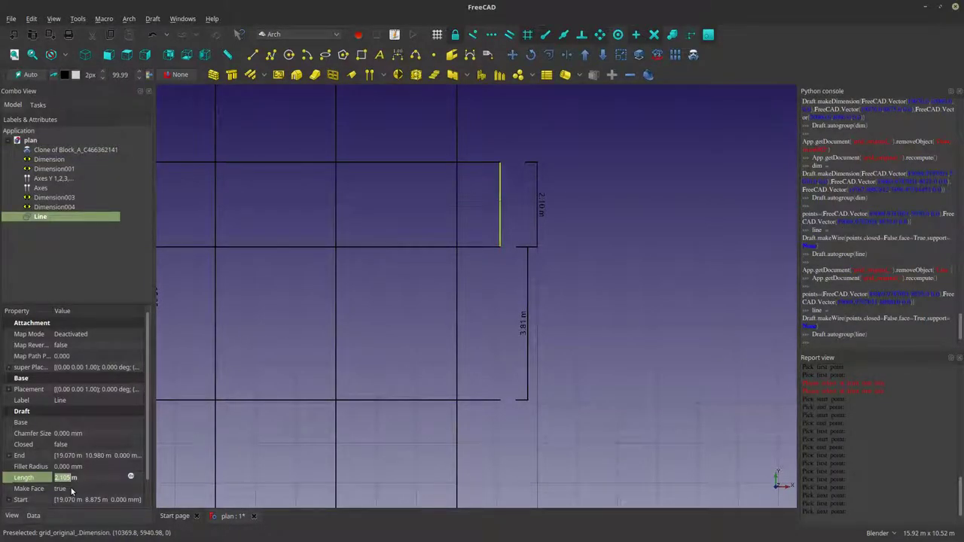
pyautogui.scroll(-5, 443, 320)
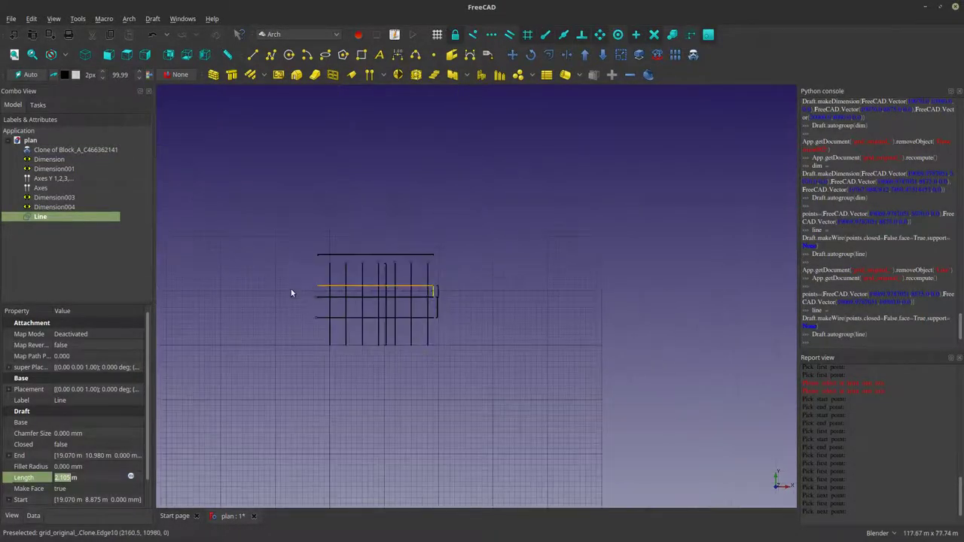
pyautogui.scroll(6, 291, 289)
# Change the Axes grid's third spacing from 1000 to 2105.
pyautogui.doubleClick(40, 188)
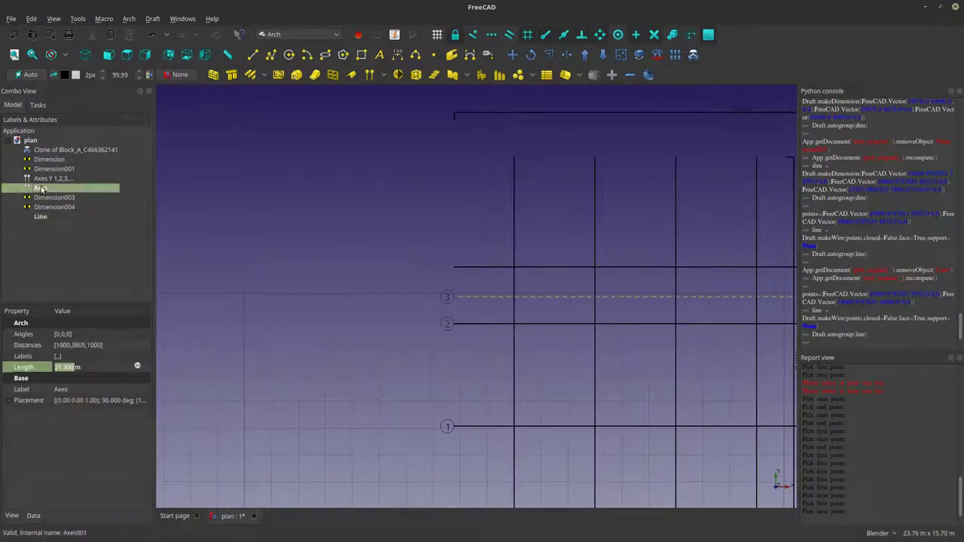
pyautogui.click(46, 213)
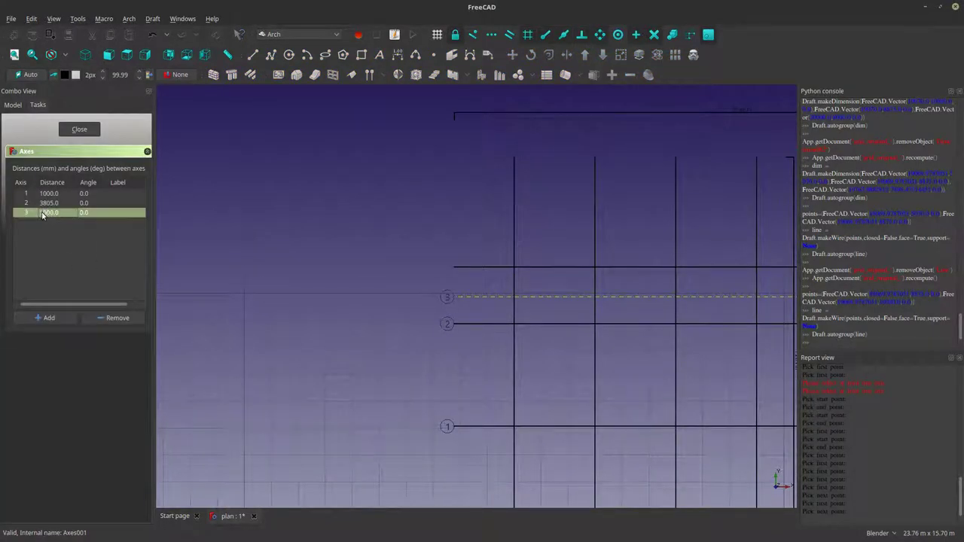
pyautogui.doubleClick(45, 213)
pyautogui.click(41, 214)
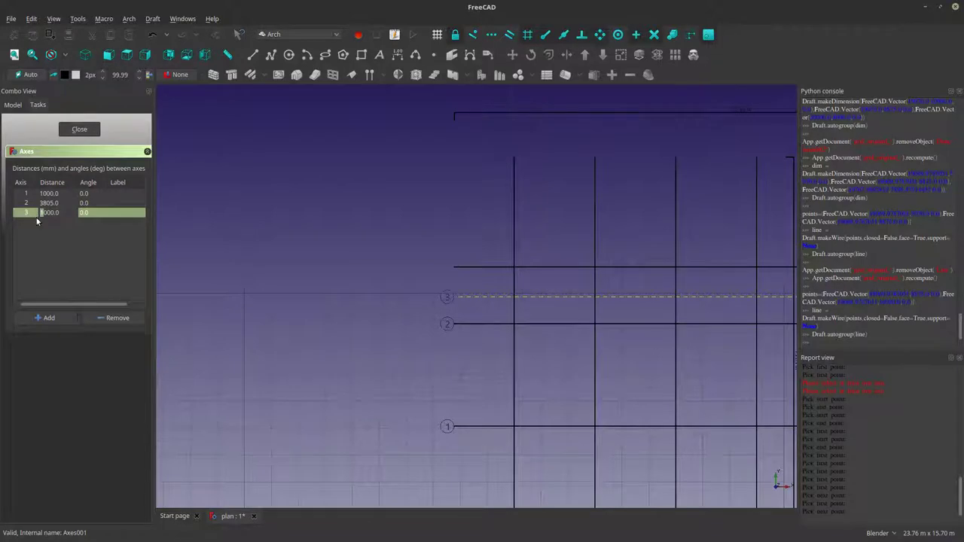
pyautogui.write('2105')
pyautogui.click(79, 129)
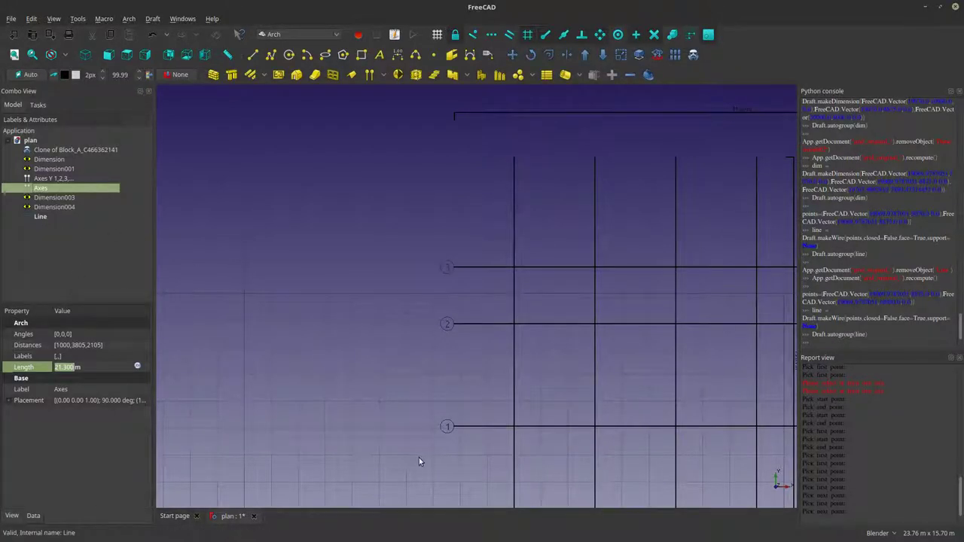
pyautogui.scroll(-3, 464, 380)
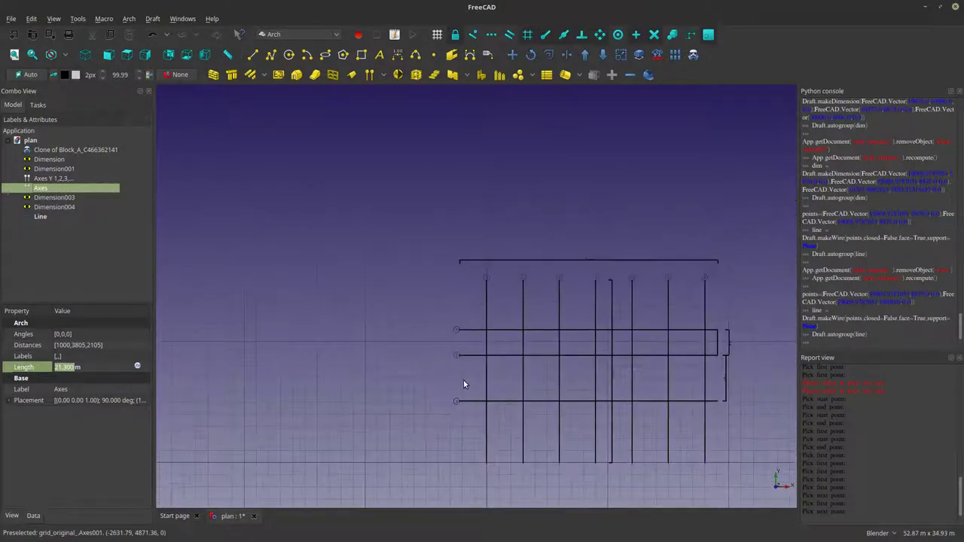
pyautogui.scroll(2, 463, 381)
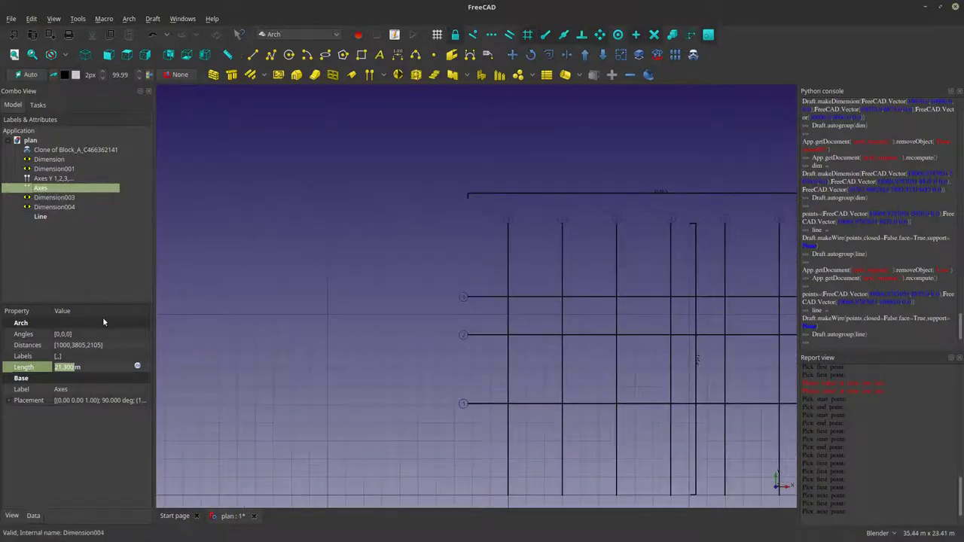
# Review the Distances list and the three axis rows without changing them.
pyautogui.click(101, 347)
pyautogui.click(143, 345)
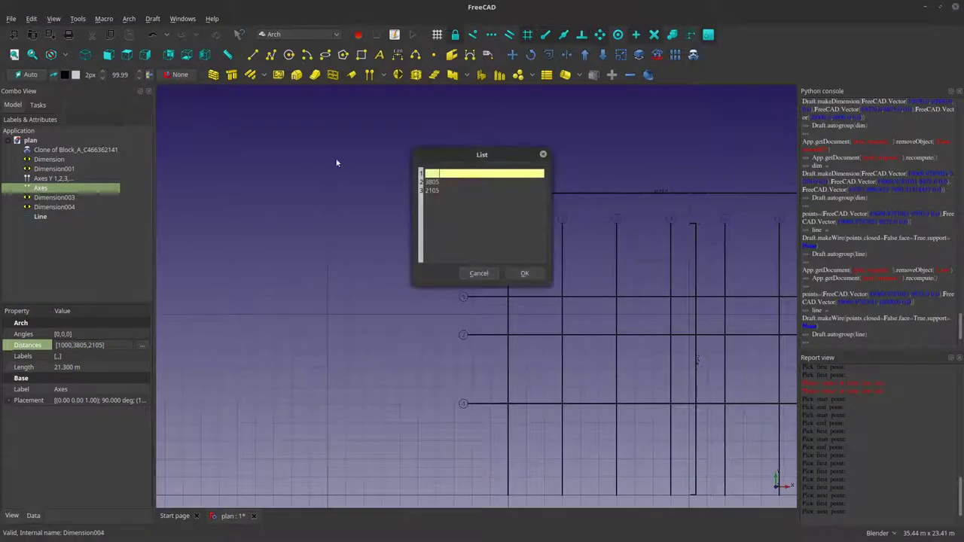
pyautogui.click(478, 273)
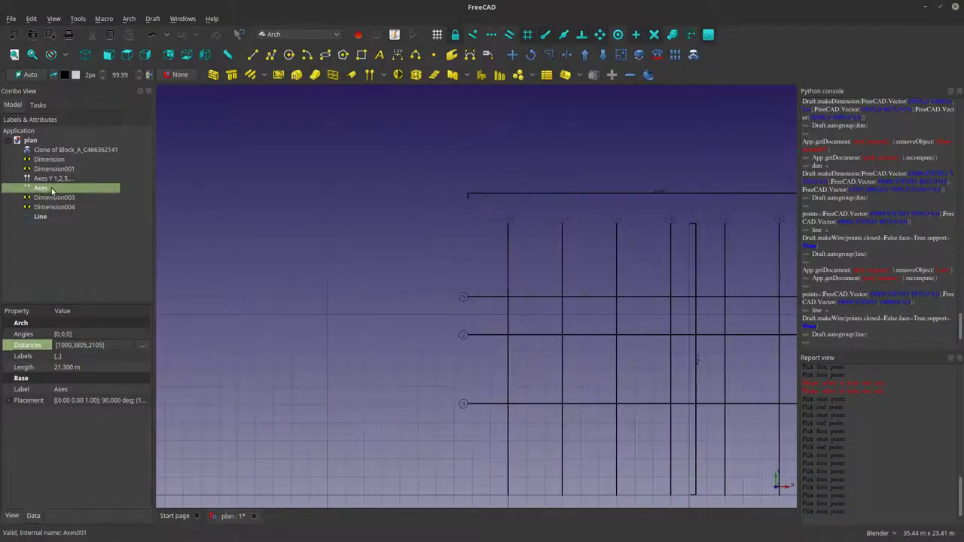
pyautogui.doubleClick(53, 188)
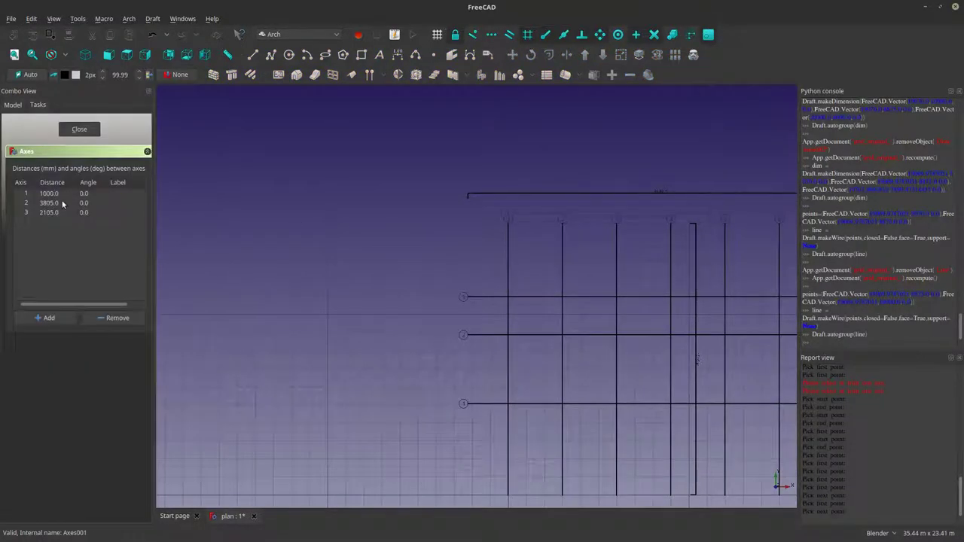
pyautogui.click(27, 194)
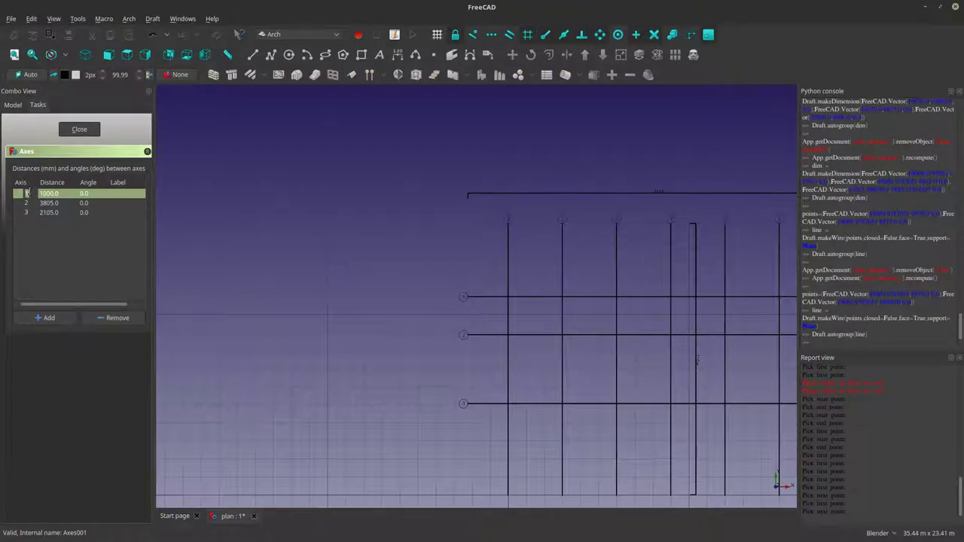
pyautogui.click(33, 202)
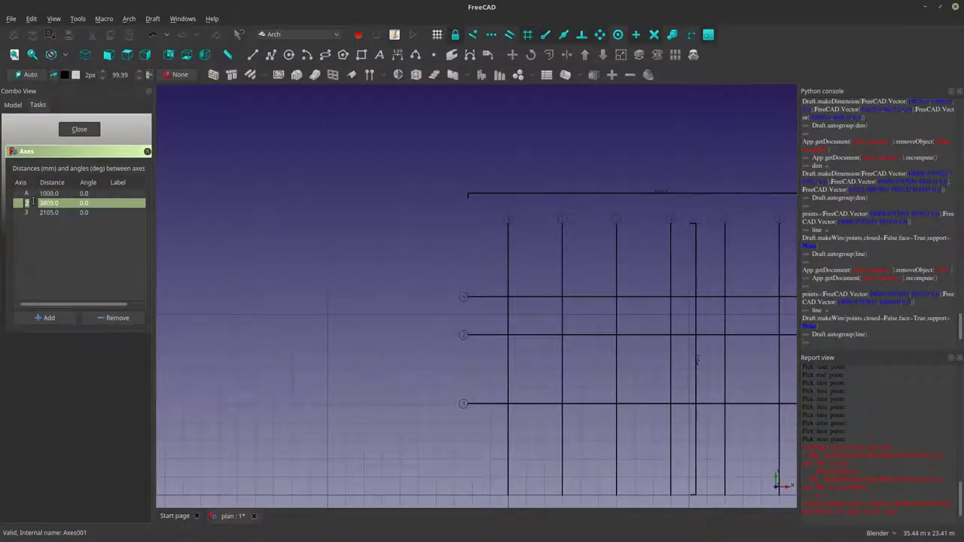
pyautogui.click(33, 214)
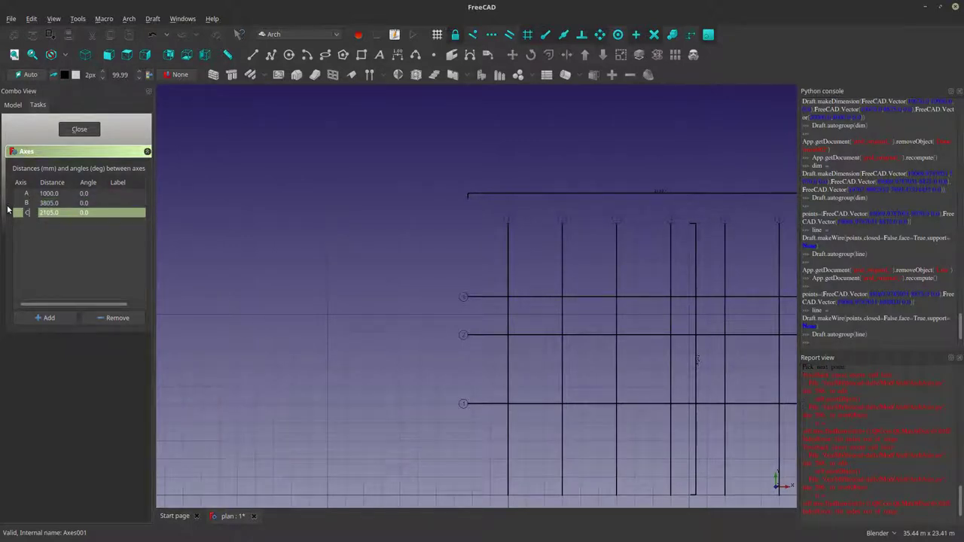
pyautogui.click(79, 129)
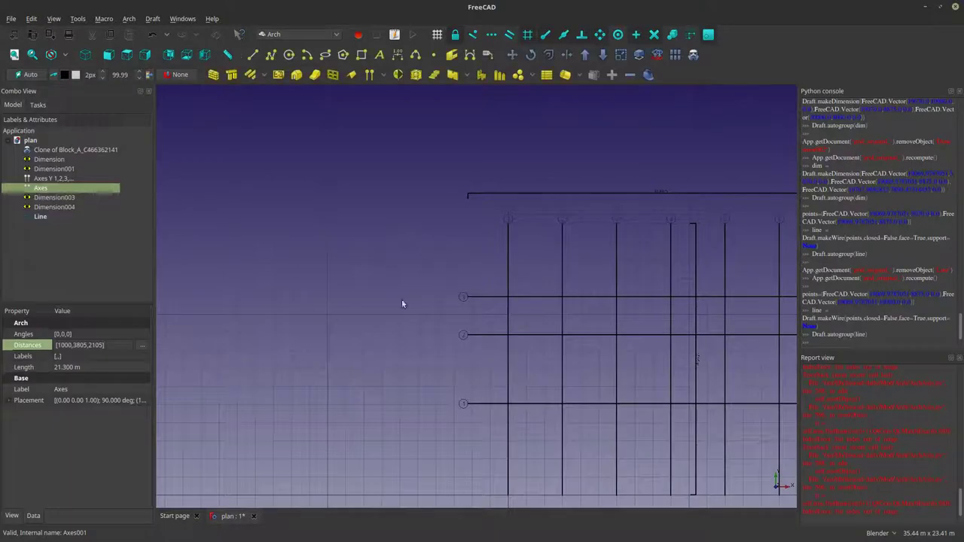
# Select the Y axis system and open it for editing.
pyautogui.scroll(5, 455, 365)
pyautogui.scroll(-3, 456, 365)
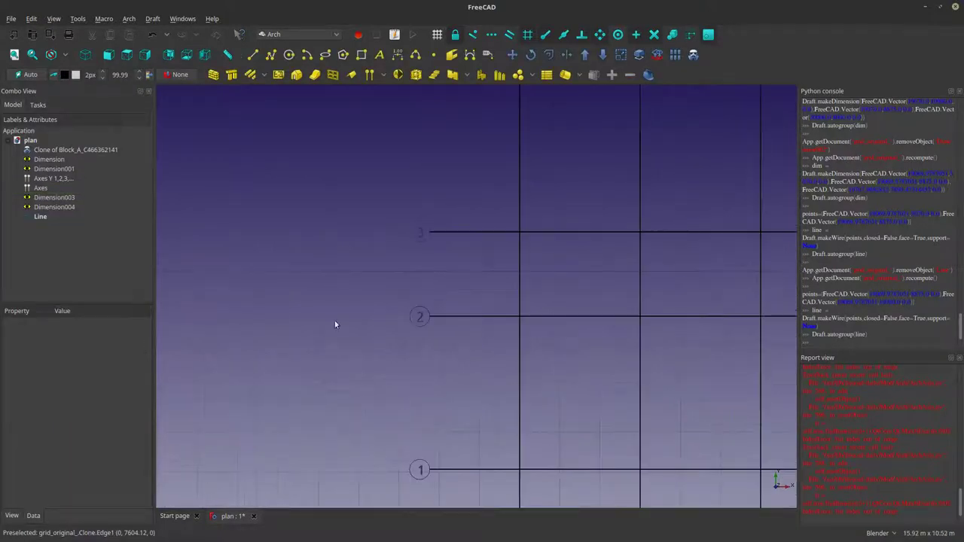
pyautogui.click(42, 189)
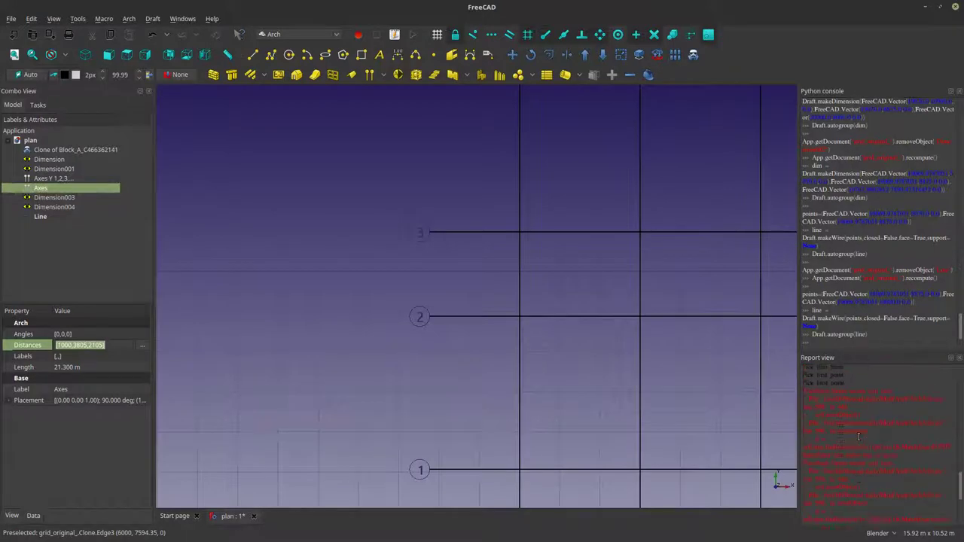
pyautogui.scroll(-4, 419, 336)
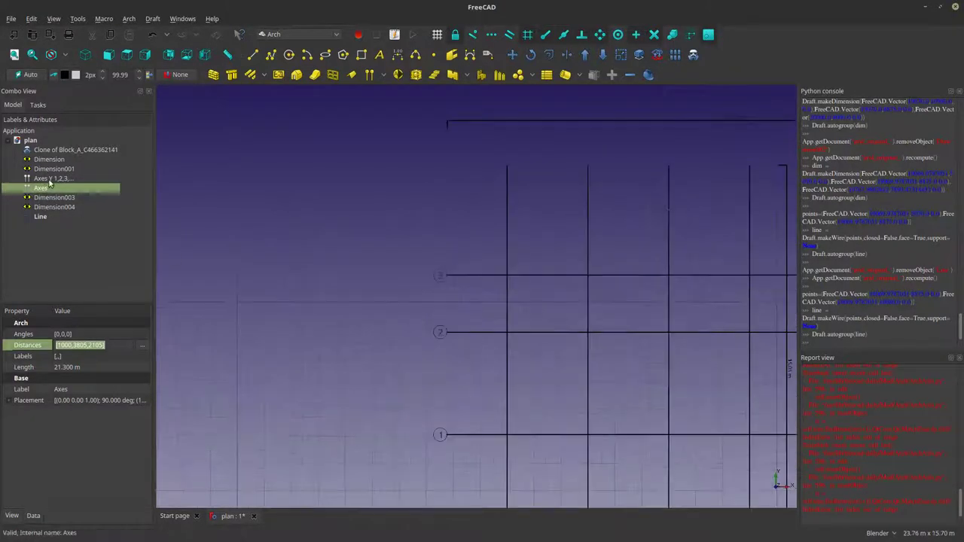
pyautogui.scroll(-2, 368, 302)
pyautogui.scroll(3, 519, 264)
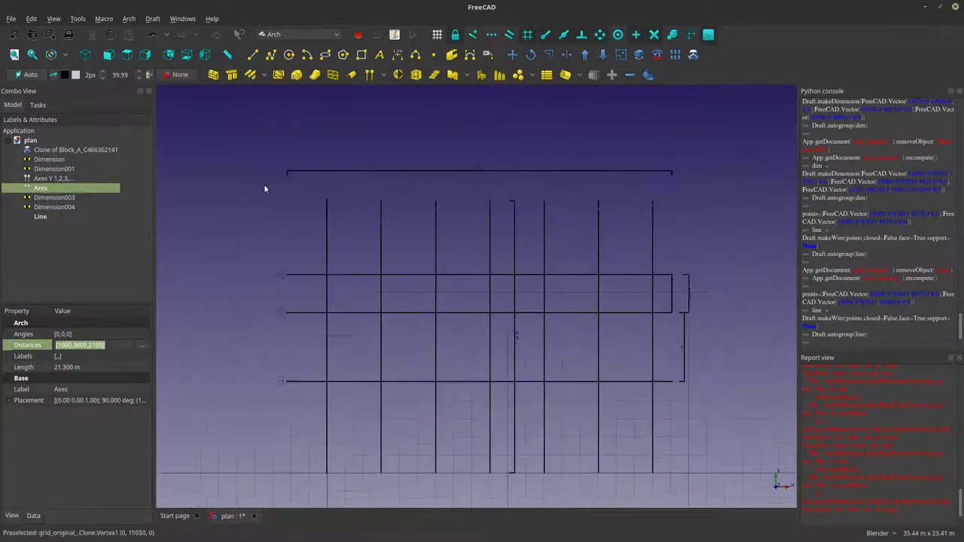
pyautogui.click(49, 179)
pyautogui.doubleClick(49, 180)
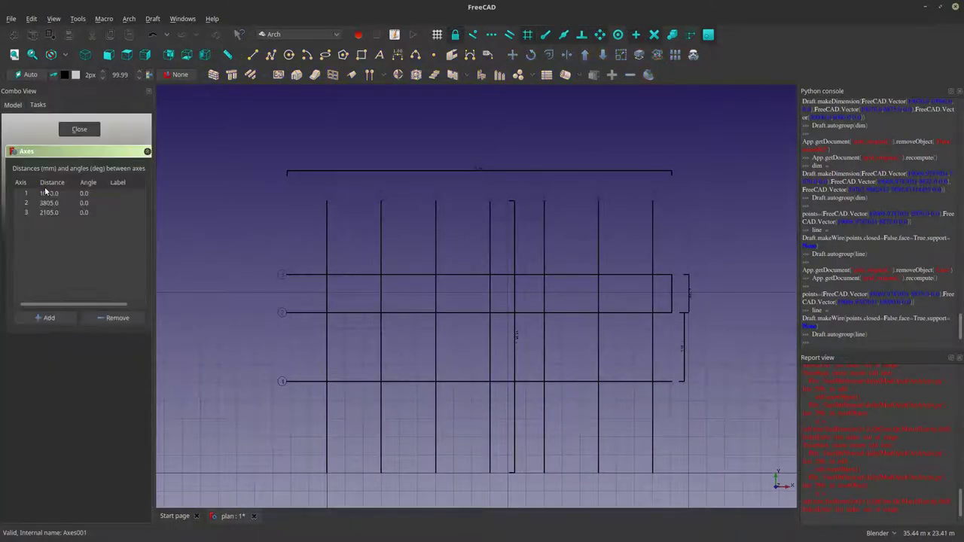
# Close the axis panel and review the axis labels list without changes.
pyautogui.click(79, 129)
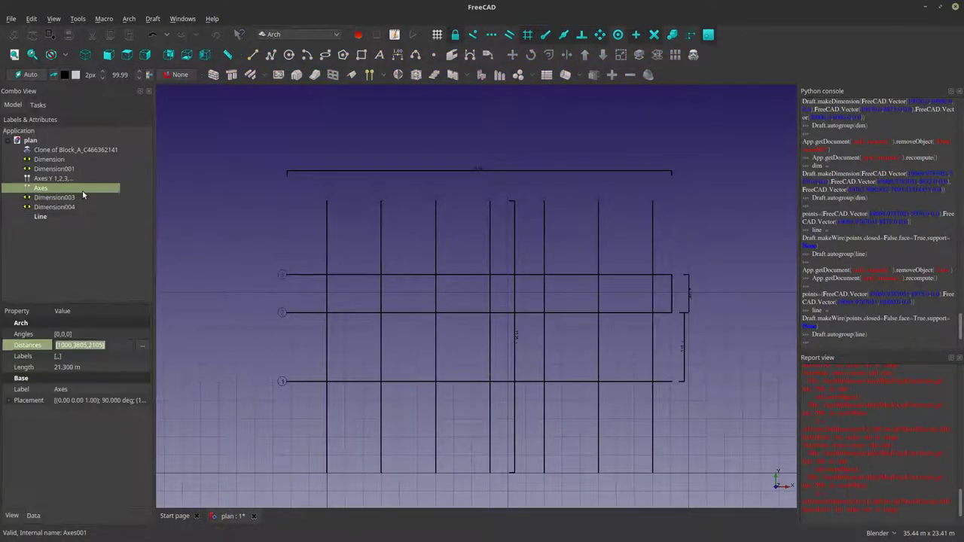
pyautogui.click(133, 367)
pyautogui.click(134, 357)
pyautogui.click(142, 358)
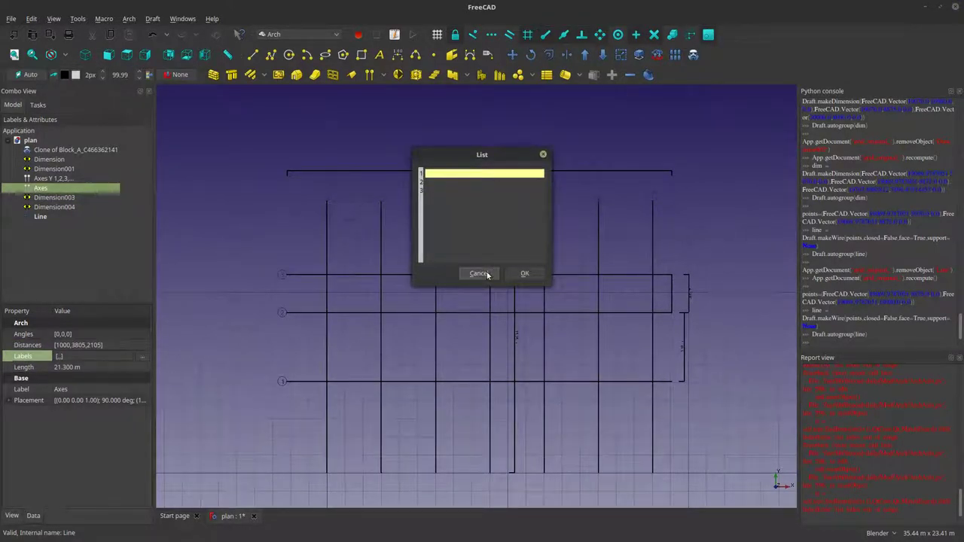
pyautogui.click(482, 275)
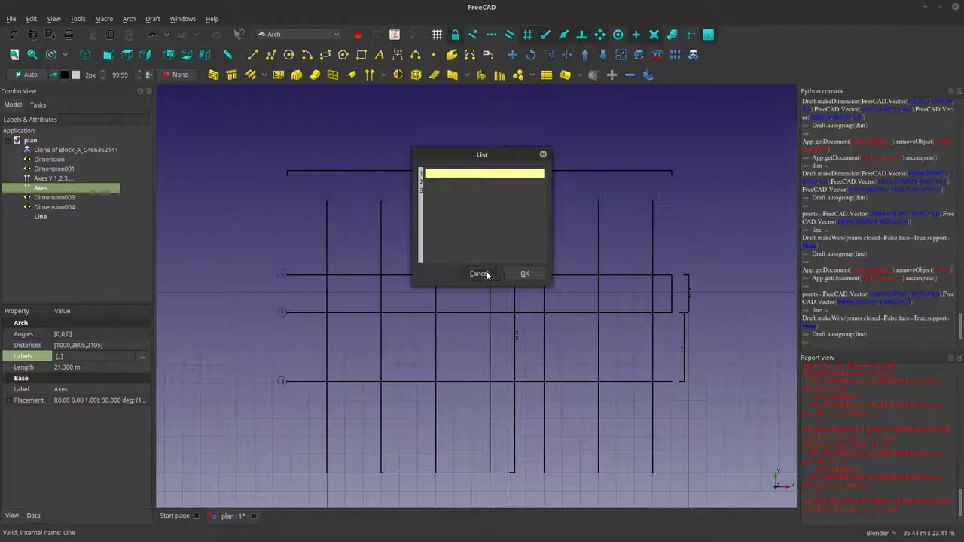
# Check the axis system's placement and angles list, leaving all angles at 0.
pyautogui.click(119, 388)
pyautogui.click(9, 401)
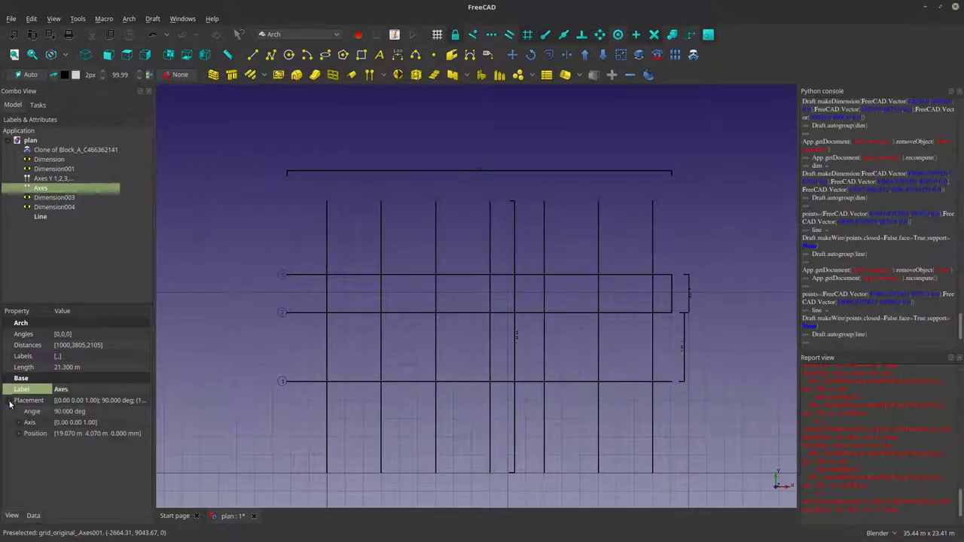
pyautogui.click(102, 338)
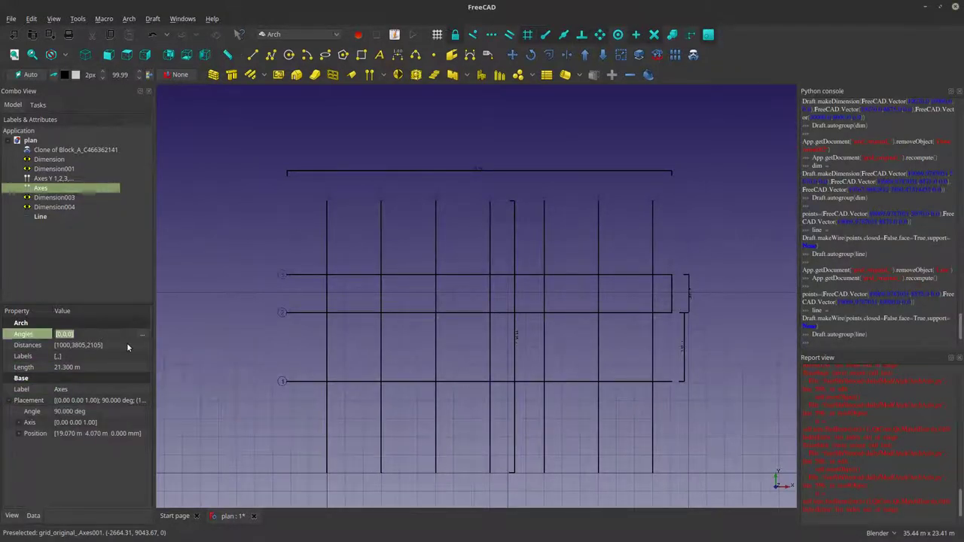
pyautogui.click(143, 336)
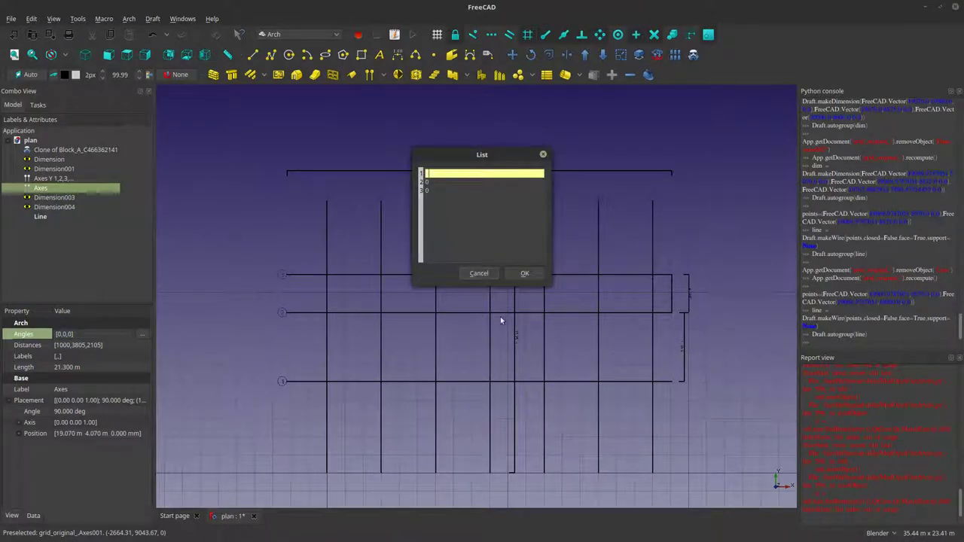
pyautogui.click(478, 274)
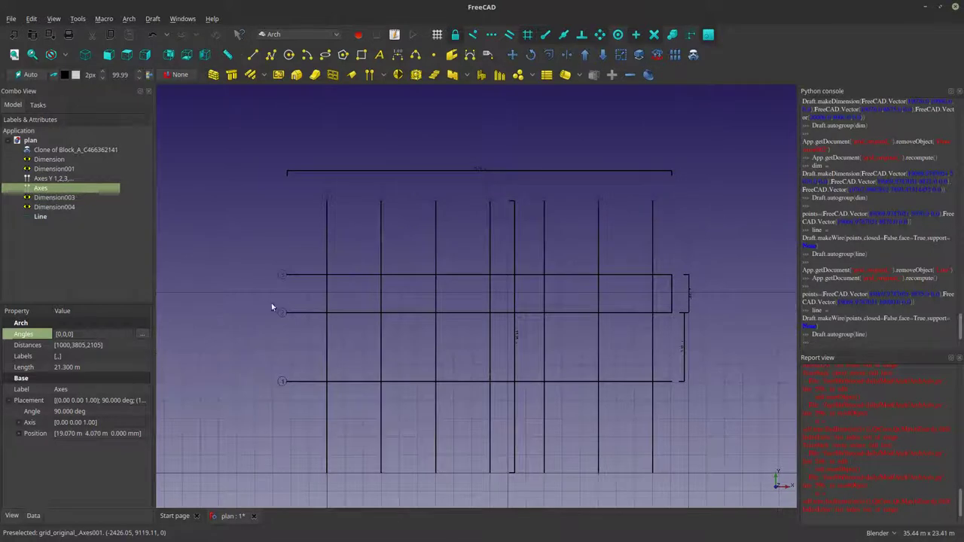
pyautogui.click(362, 301)
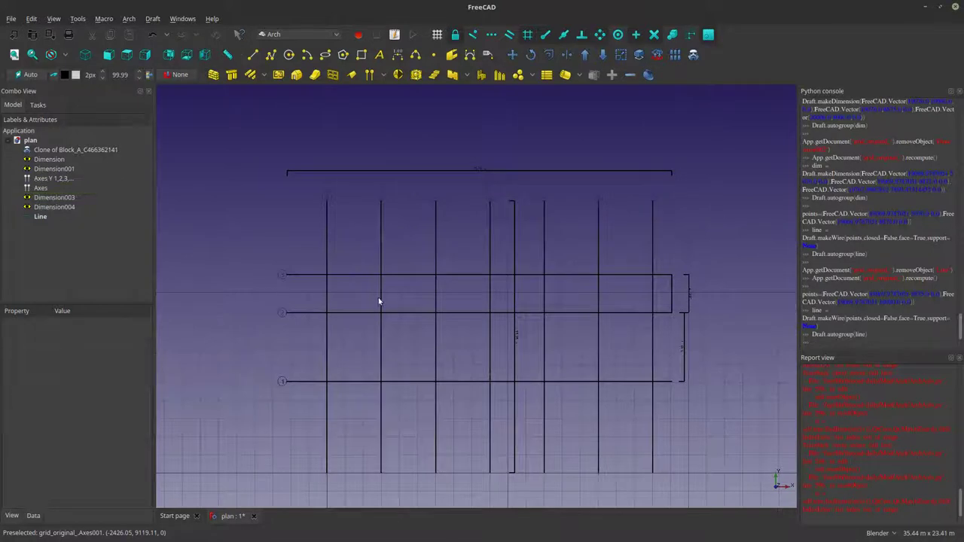
# Delete the three vertical dimensions, the rectangle wire and the top horizontal dimension.
pyautogui.click(516, 346)
pyautogui.press('Delete')
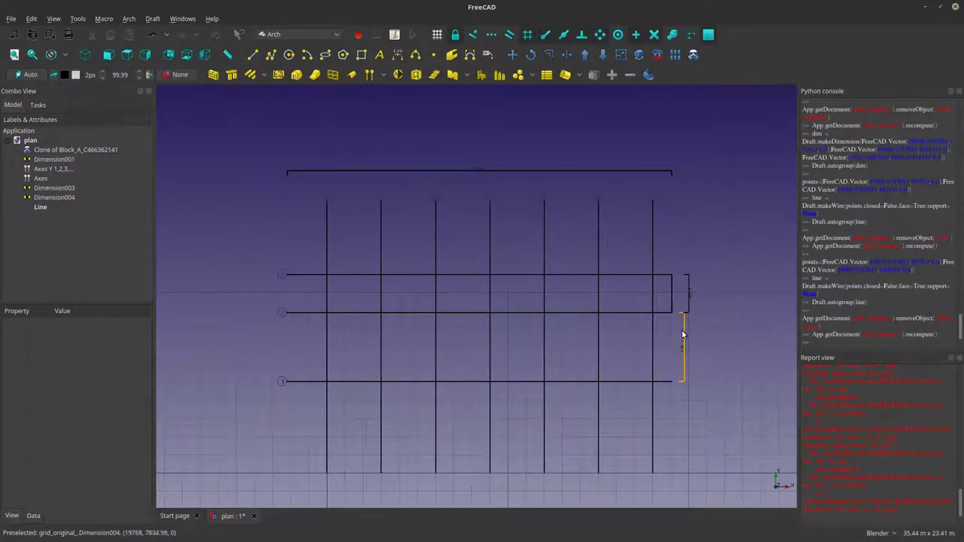
pyautogui.click(684, 335)
pyautogui.press('Delete')
pyautogui.click(686, 310)
pyautogui.press('Delete')
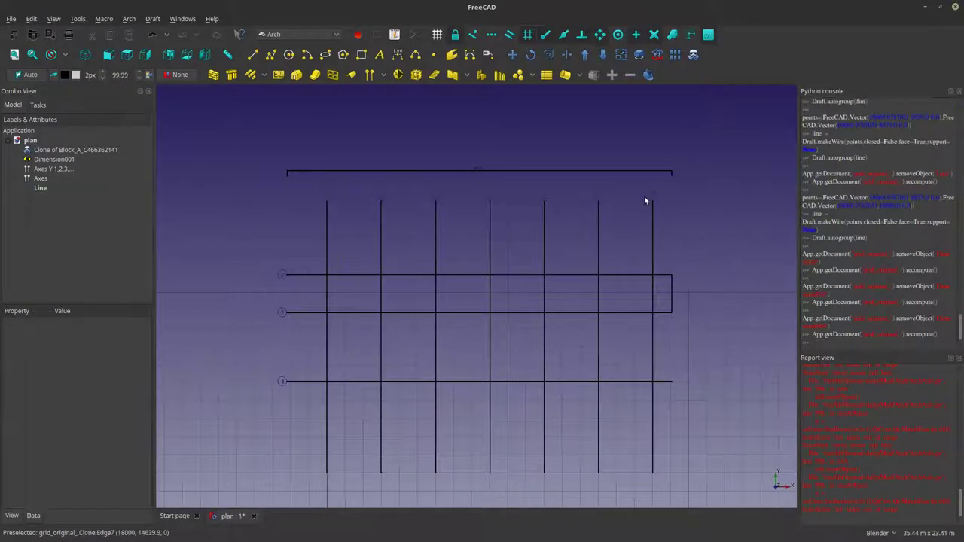
pyautogui.click(671, 288)
pyautogui.press('Delete')
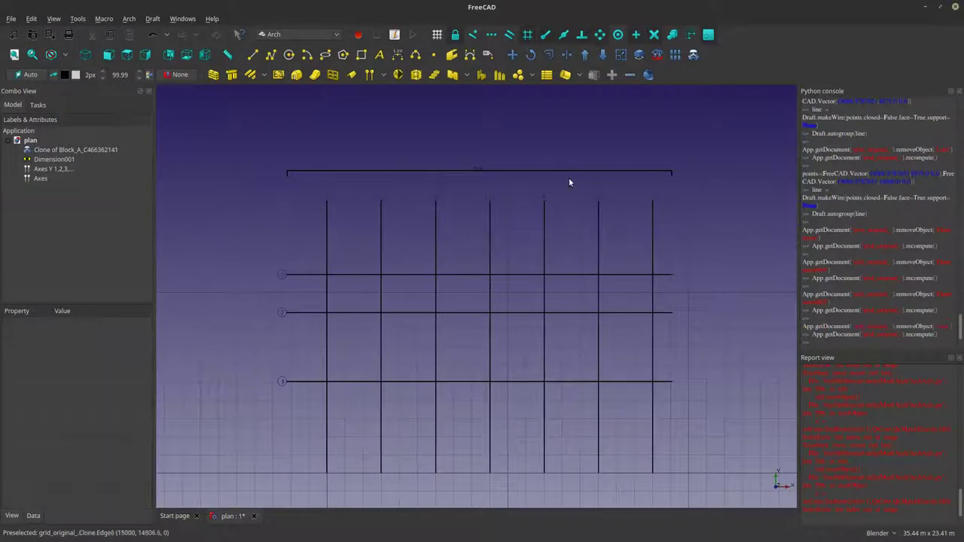
pyautogui.click(576, 172)
pyautogui.press('Delete')
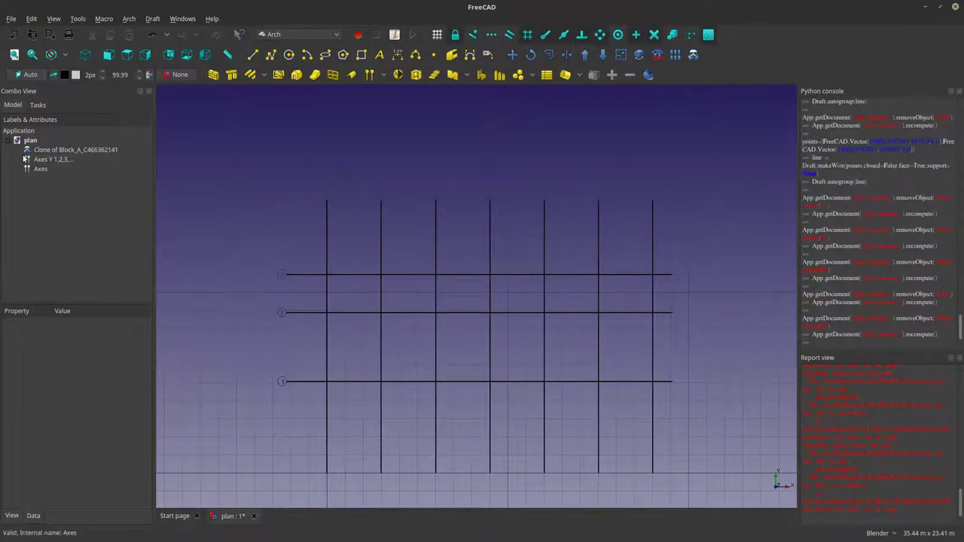
pyautogui.click(36, 151)
pyautogui.click(37, 132)
# Create a group in the plan and rename it 'Imported reference Clone'.
pyautogui.rightClick(33, 145)
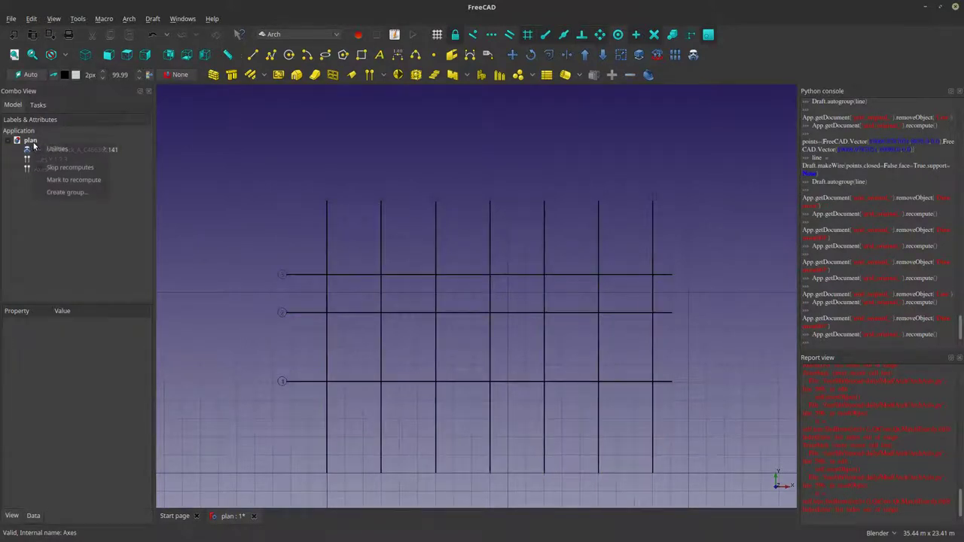
pyautogui.click(78, 191)
pyautogui.rightClick(45, 181)
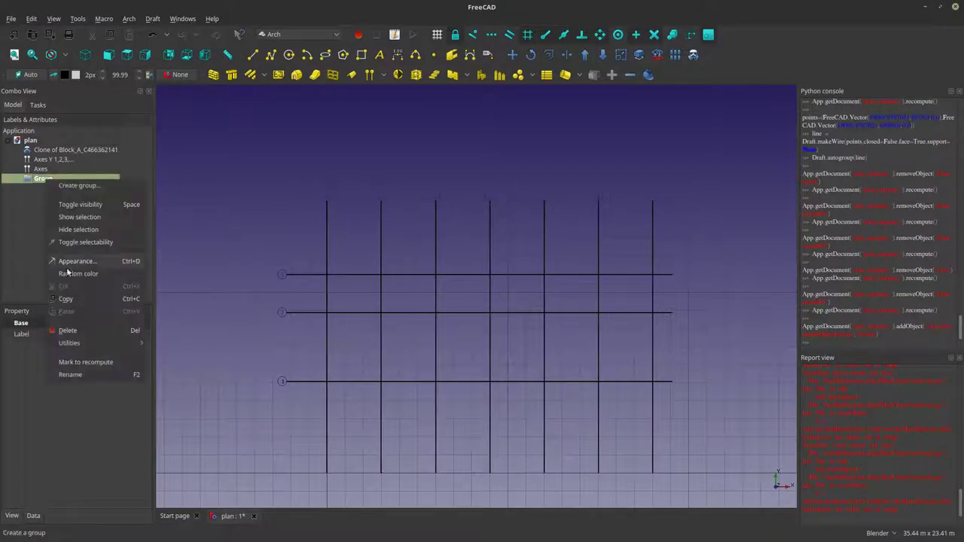
pyautogui.click(85, 375)
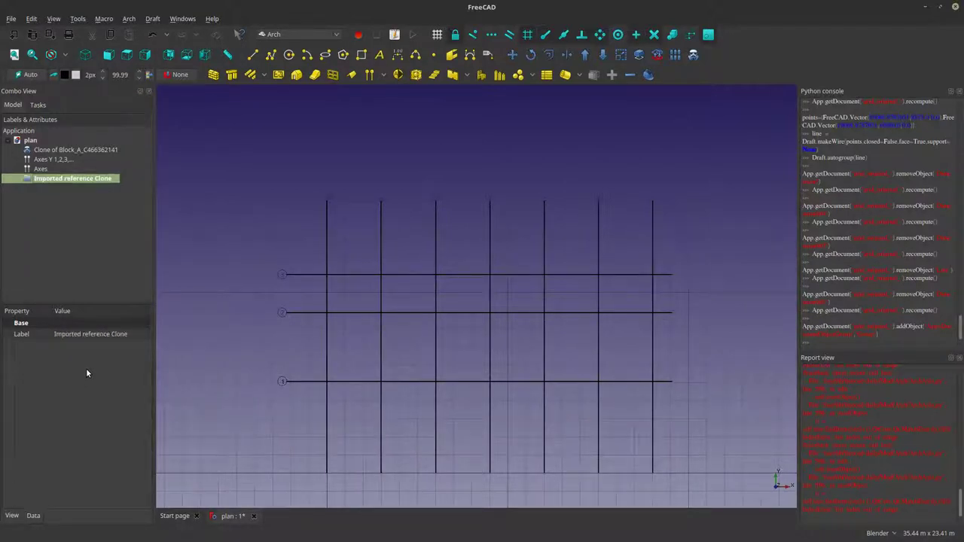
# Create a second group, Group001, and rename it 'imported reference DXF'.
pyautogui.rightClick(37, 140)
pyautogui.click(54, 189)
pyautogui.click(54, 189)
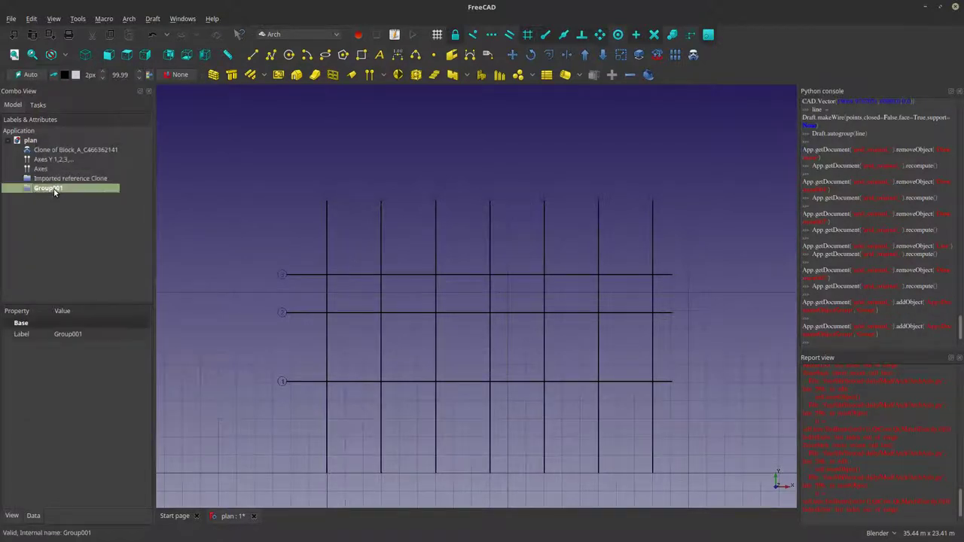
pyautogui.rightClick(56, 189)
pyautogui.click(80, 386)
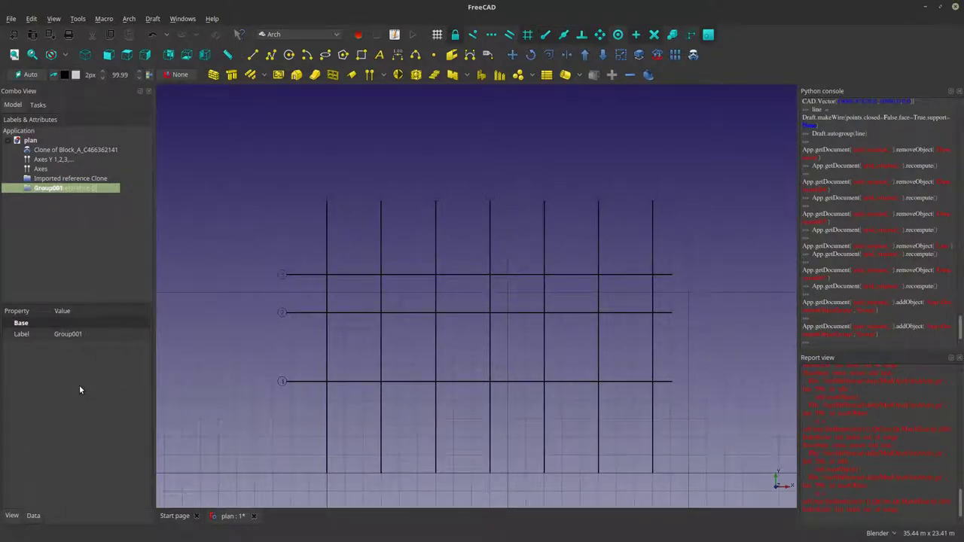
pyautogui.write('imported reference DXF')
pyautogui.press('Return')
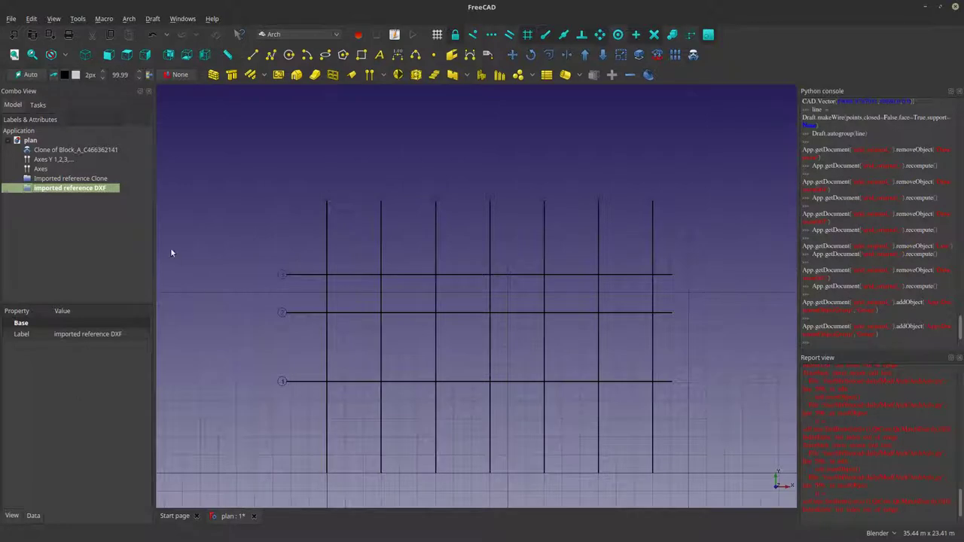
pyautogui.click(79, 152)
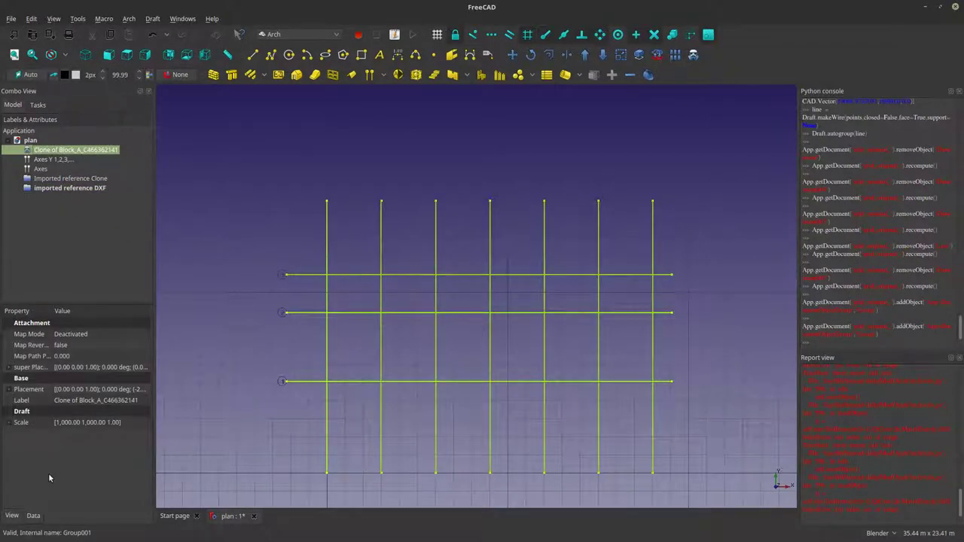
# Set the cloned grid's line width to 1.000.
pyautogui.click(11, 516)
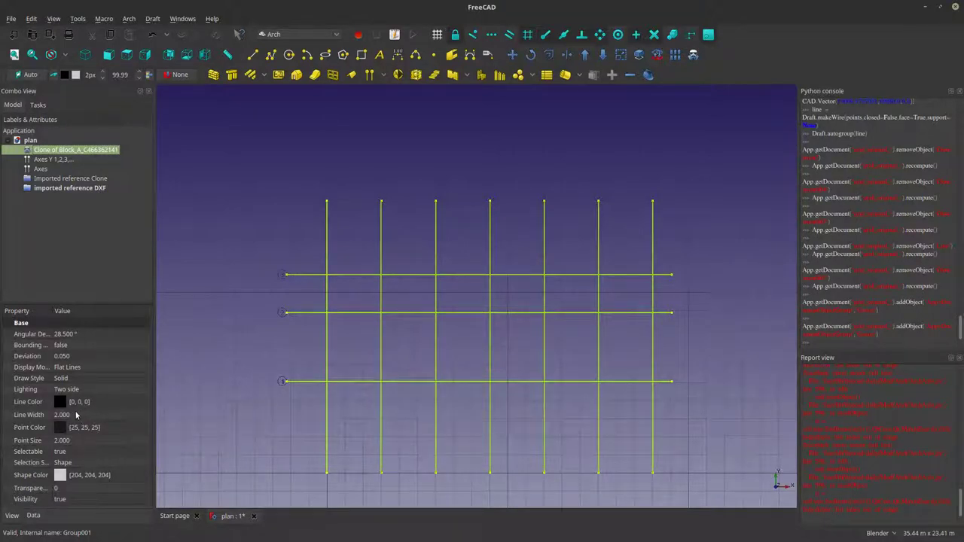
pyautogui.click(76, 415)
pyautogui.scroll(-1, 78, 414)
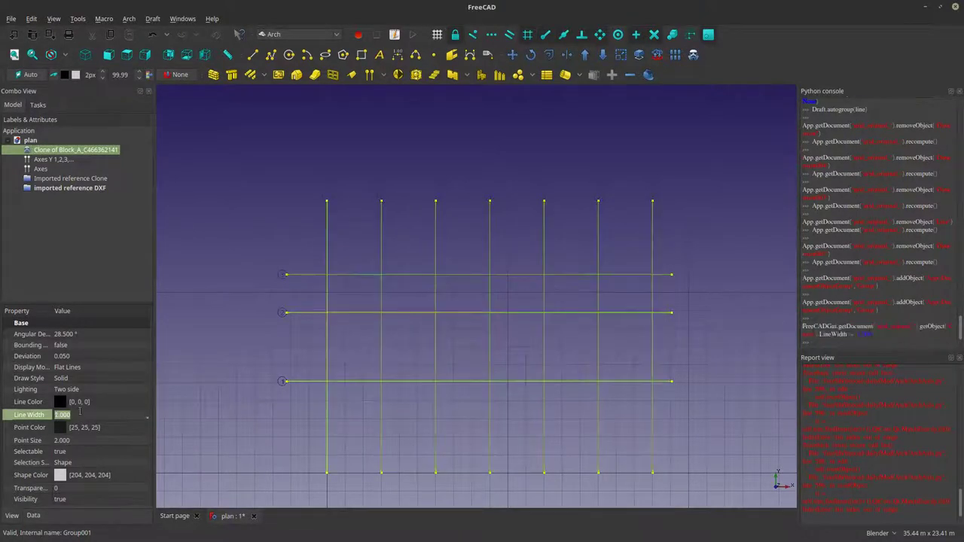
pyautogui.click(215, 371)
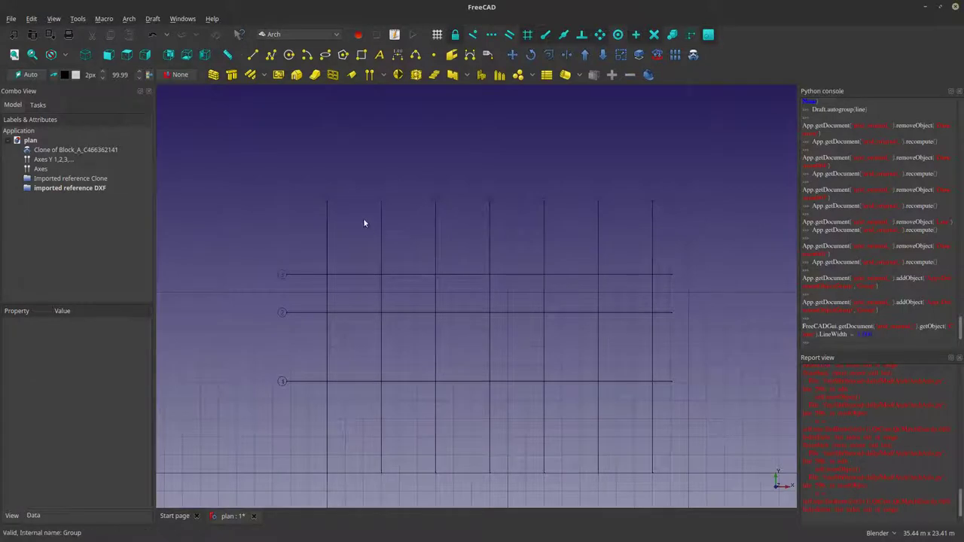
pyautogui.scroll(6, 364, 220)
pyautogui.scroll(-4, 418, 143)
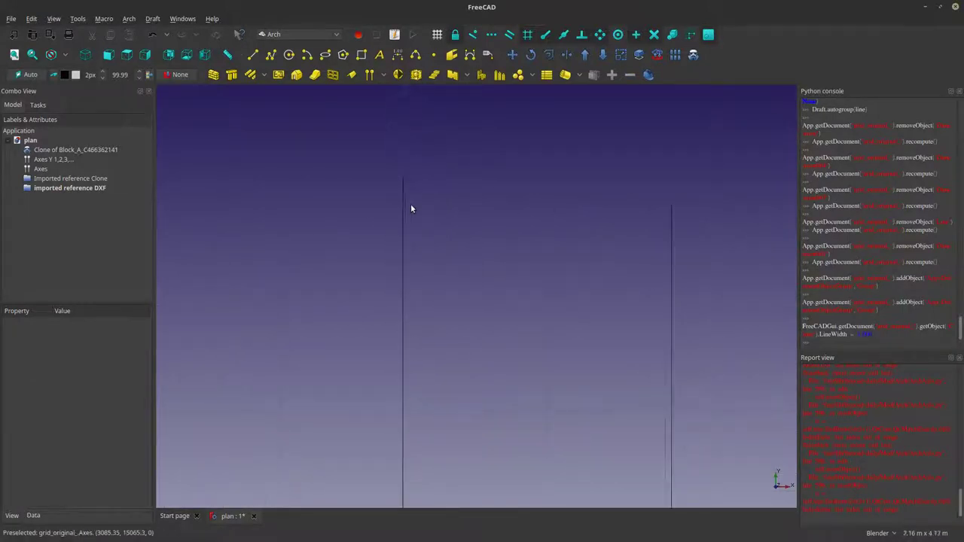
# Move the cloned grid into the Imported reference Clone group.
pyautogui.click(53, 151)
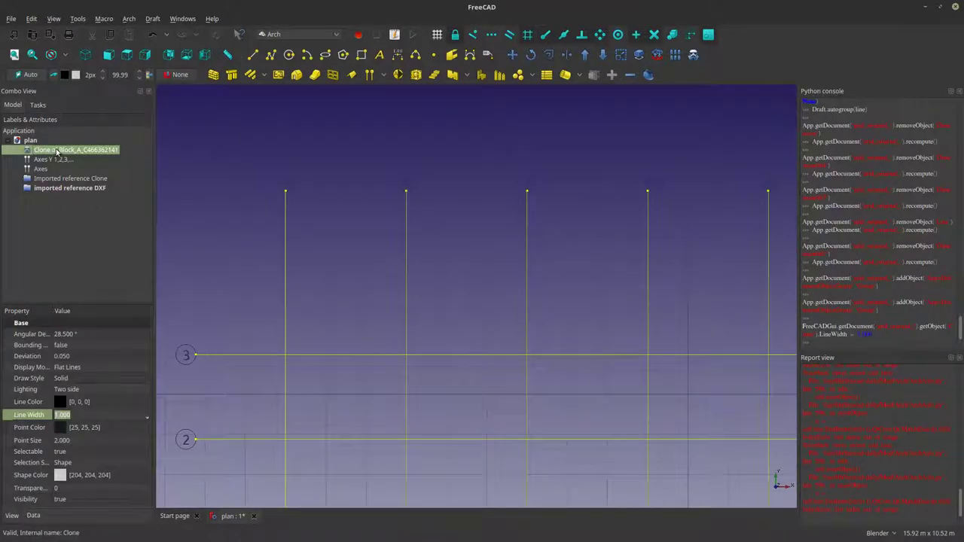
pyautogui.moveTo(56, 152); pyautogui.dragTo(55, 179)
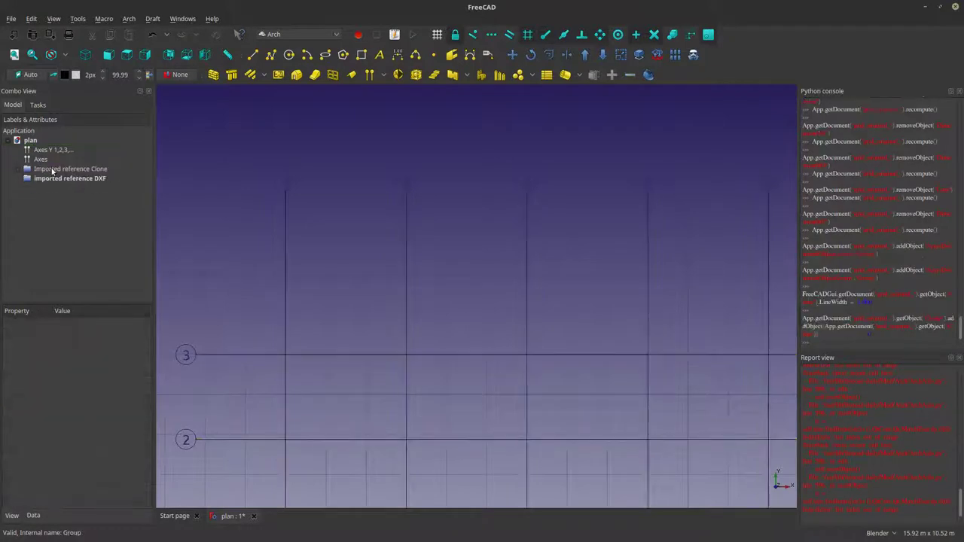
pyautogui.click(44, 181)
# Rename the Axes item and save the plan document.
pyautogui.click(43, 161)
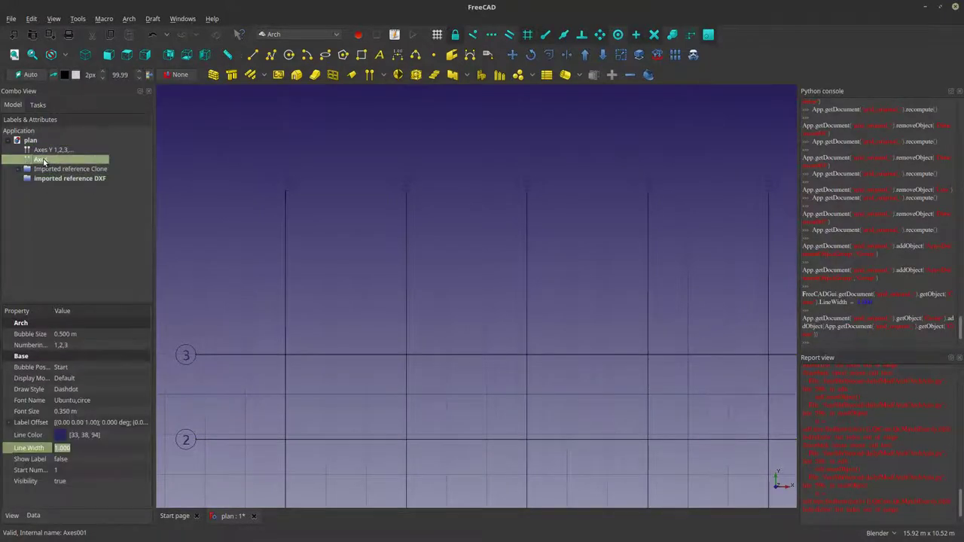
pyautogui.rightClick(44, 160)
pyautogui.click(75, 333)
pyautogui.click(11, 18)
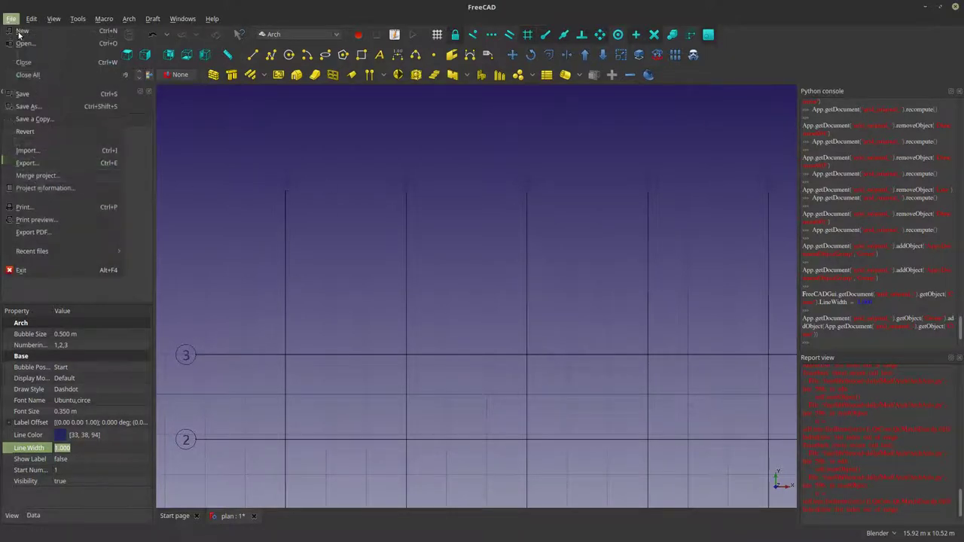
pyautogui.click(38, 93)
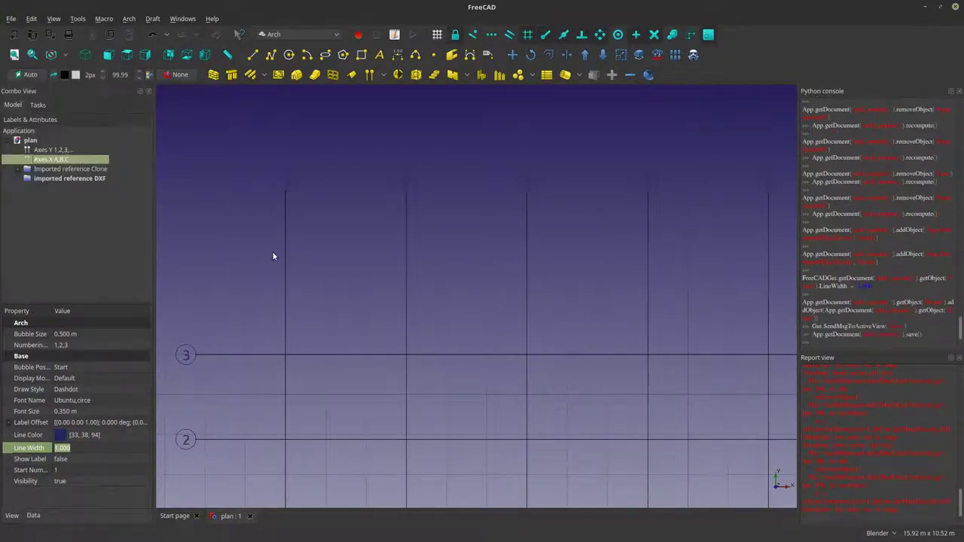
# Hide the Imported reference Clone and pan over the axis grid.
pyautogui.scroll(-5, 278, 248)
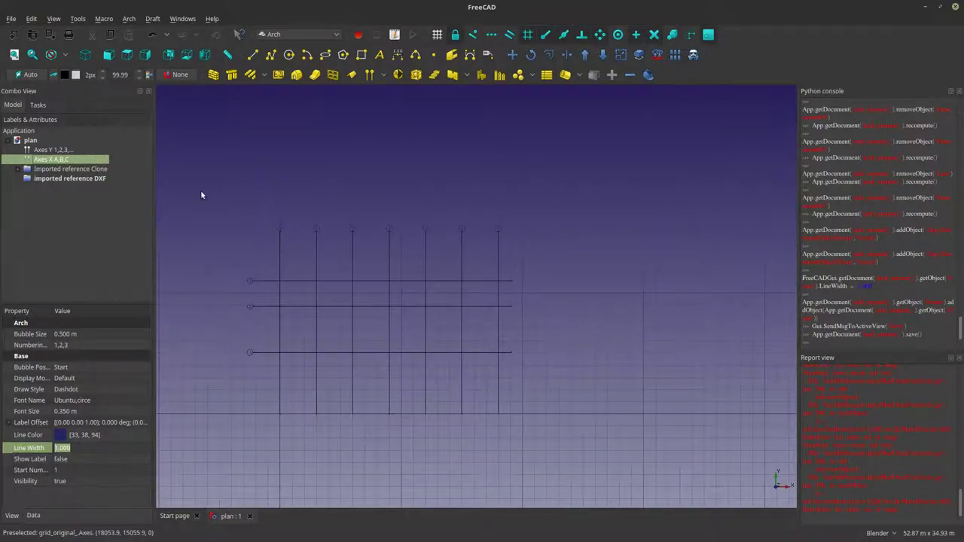
pyautogui.click(51, 170)
pyautogui.press('space')
pyautogui.press('space')
pyautogui.press('space')
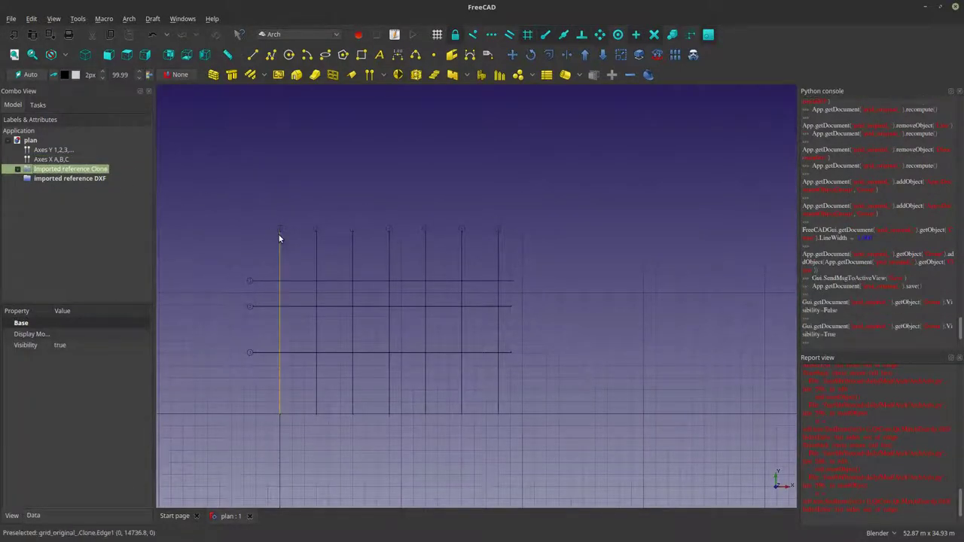
pyautogui.scroll(2, 419, 316)
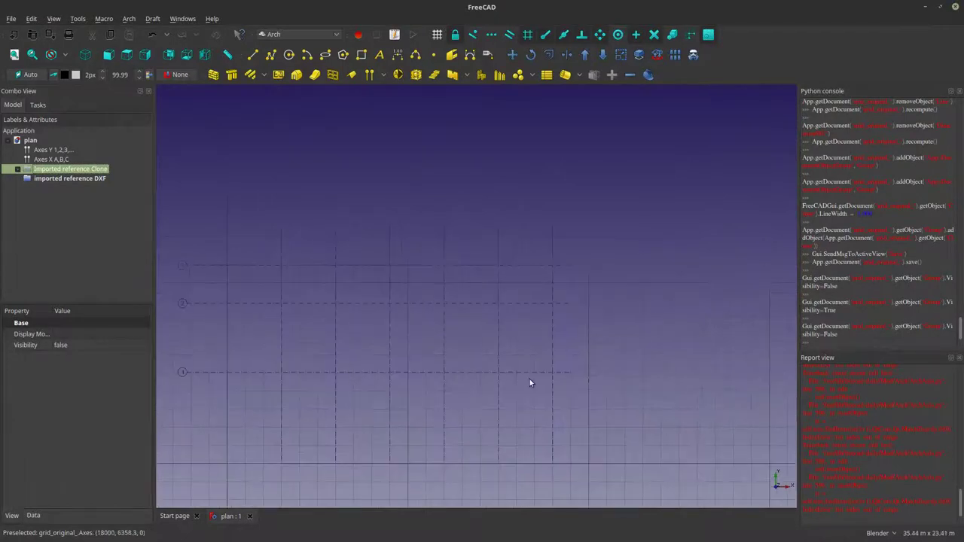
pyautogui.keyDown('shift'); pyautogui.moveTo(530, 382); pyautogui.dragTo(631, 411, button='middle'); pyautogui.keyUp('shift')
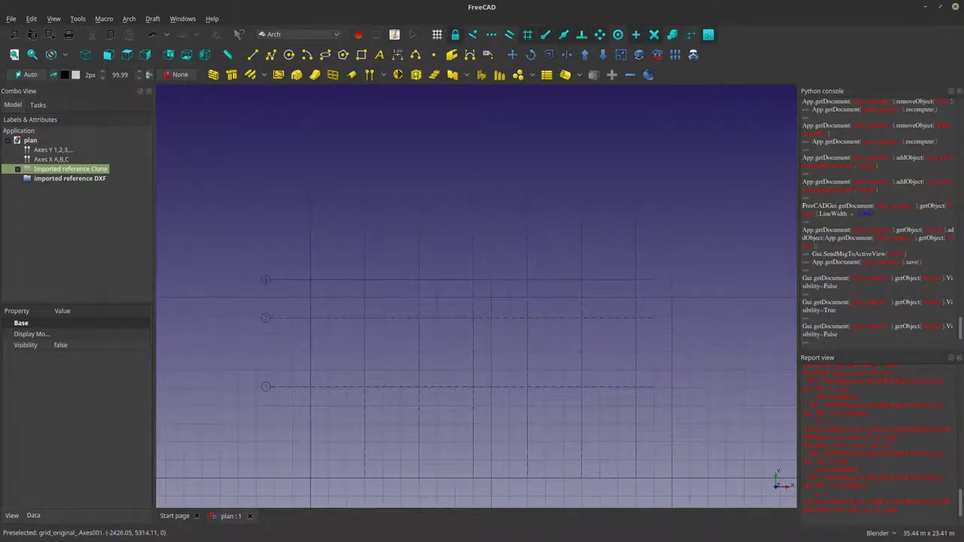
pyautogui.scroll(2, 327, 405)
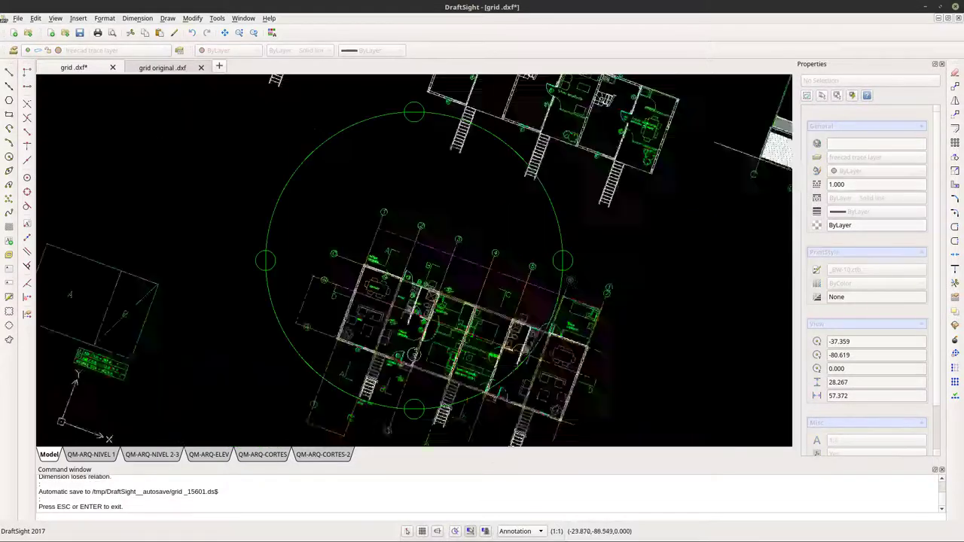
# Undo the view rotation and delete the orange polyline below grid lines 1–2.
pyautogui.hotkey('ctrl', 'z')
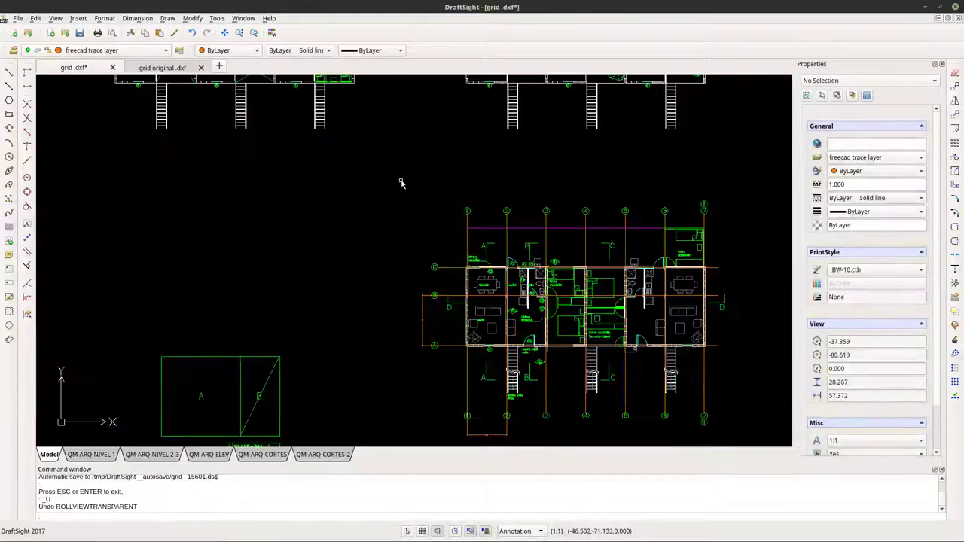
pyautogui.moveTo(329, 273); pyautogui.dragTo(230, 185, button='middle')
pyautogui.scroll(2, 442, 389)
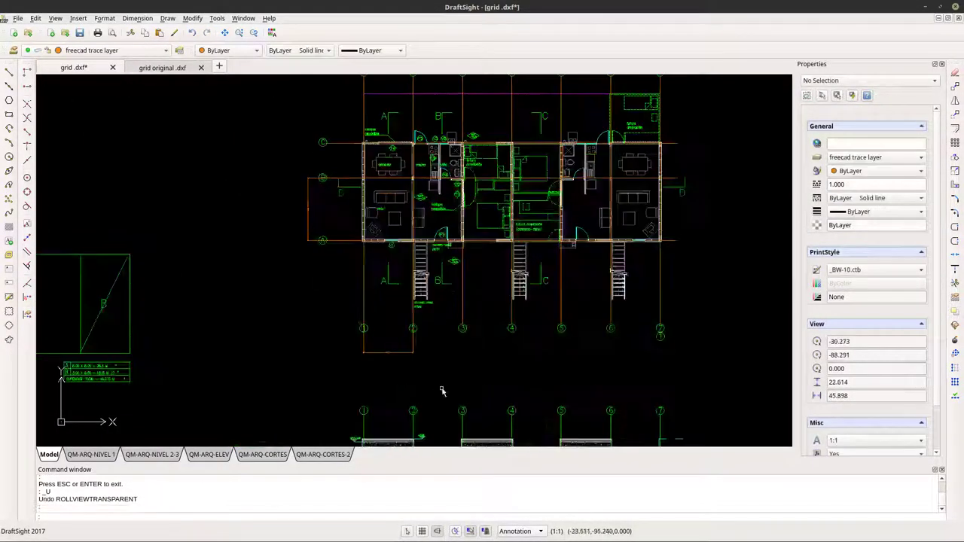
pyautogui.scroll(2, 424, 370)
pyautogui.click(388, 333)
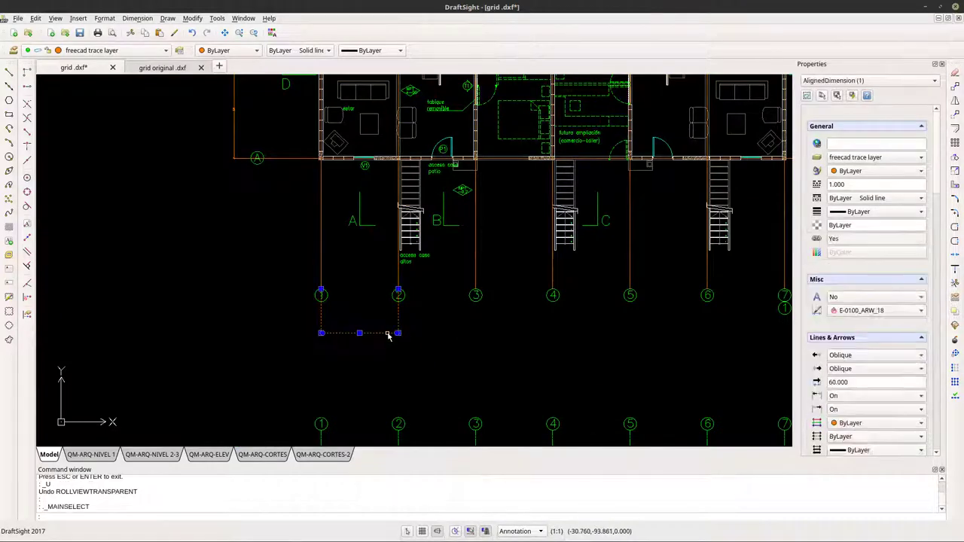
pyautogui.press('Delete')
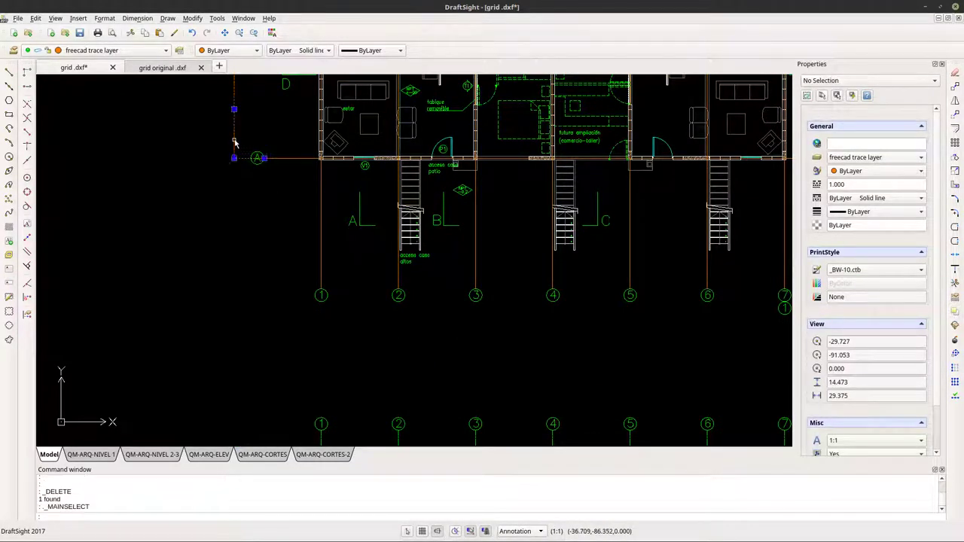
# Inspect the vertical lines near the top of the left wall.
pyautogui.moveTo(236, 150)
pyautogui.mouseDown(button='middle')
pyautogui.moveTo(281, 327)
pyautogui.moveTo(284, 276)
pyautogui.mouseUp(button='middle')
pyautogui.scroll(8, 294, 154)
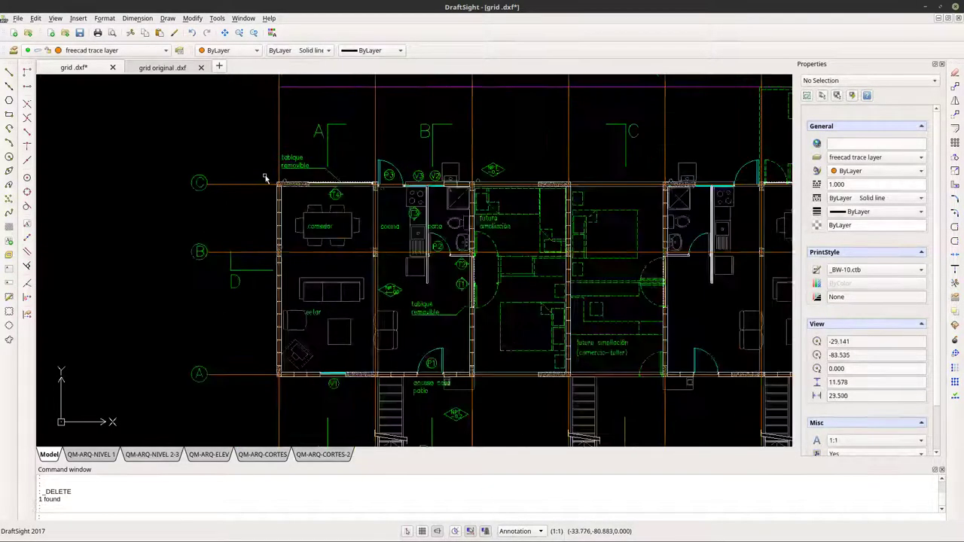
pyautogui.scroll(2, 289, 217)
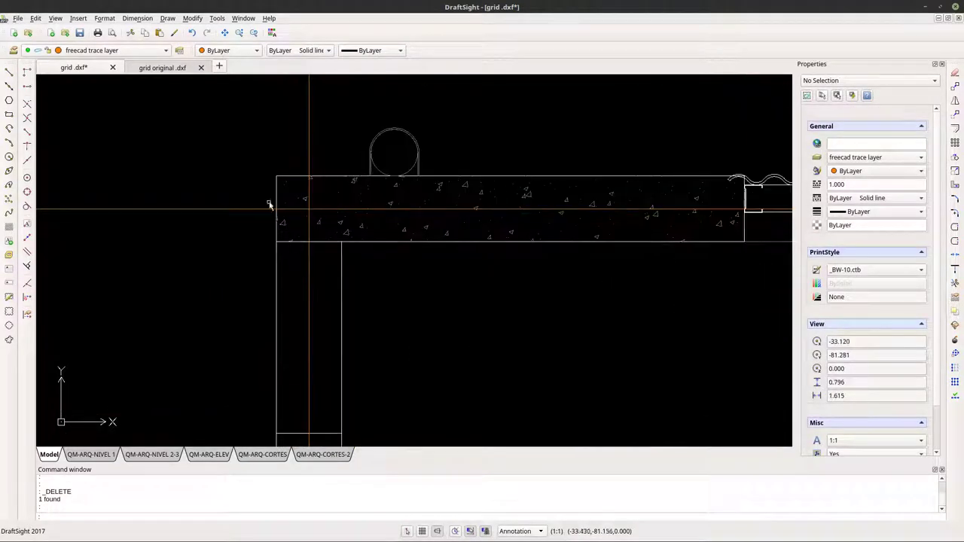
pyautogui.click(309, 144)
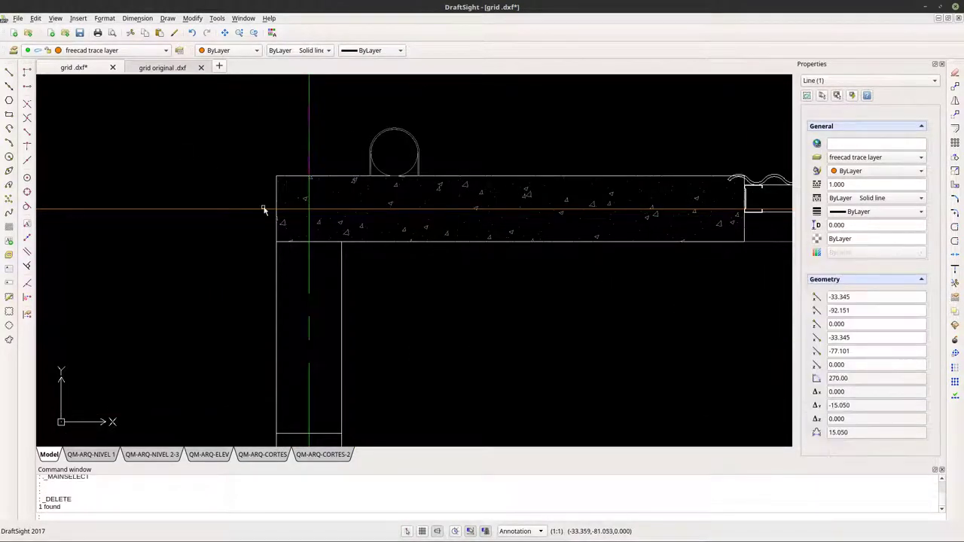
pyautogui.press('Escape')
pyautogui.scroll(-6, 334, 192)
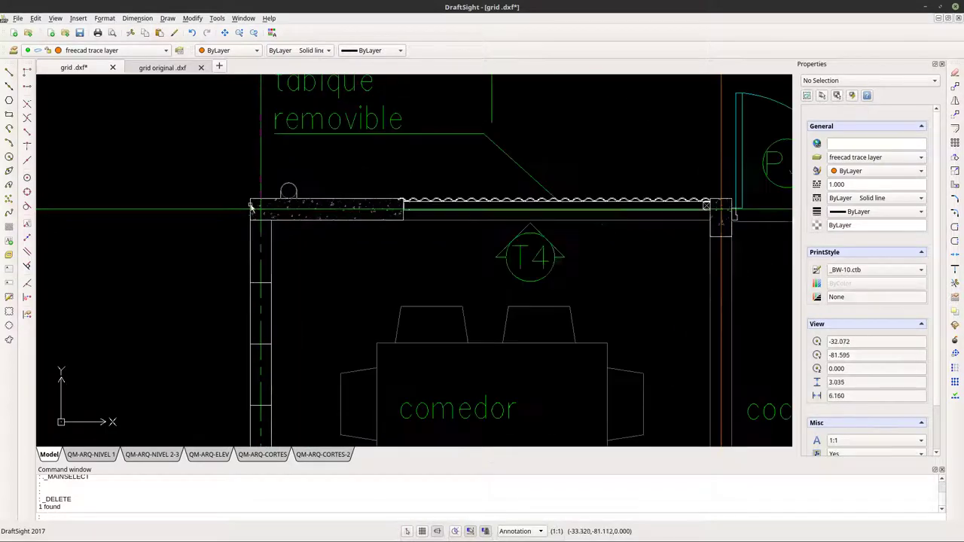
pyautogui.scroll(3, 528, 101)
pyautogui.click(510, 123)
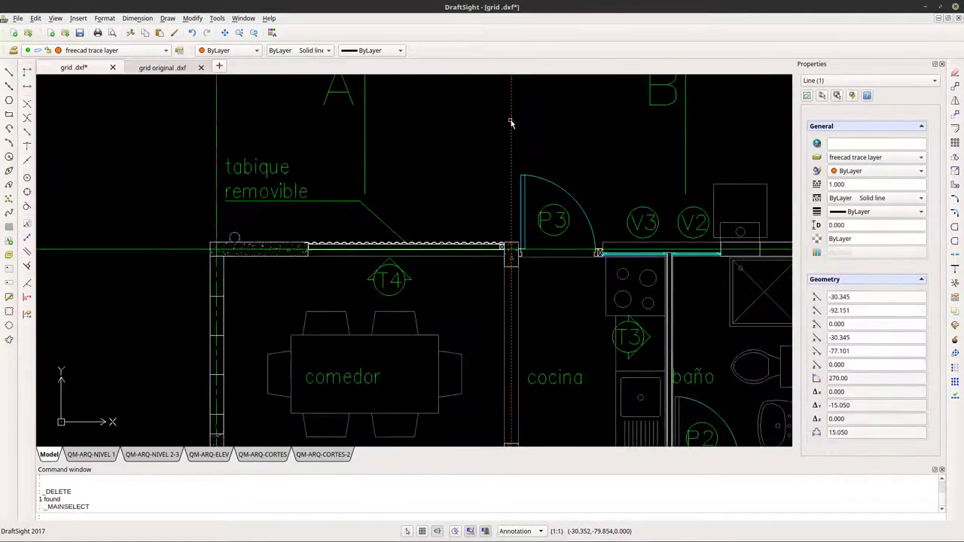
pyautogui.scroll(-6, 509, 139)
pyautogui.press('Escape')
# Check the geometry of grid lines B, A and 4 without changing them.
pyautogui.click(603, 121)
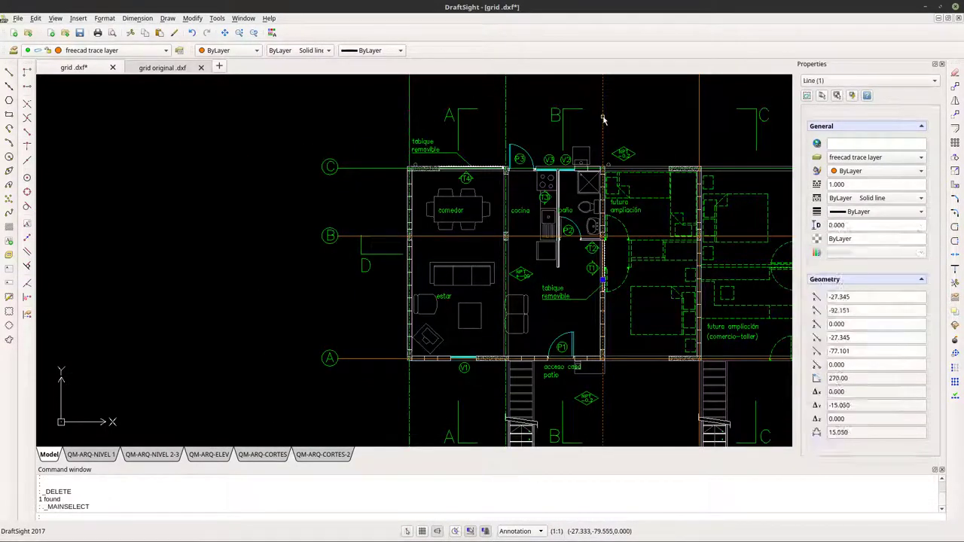
pyautogui.press('Escape')
pyautogui.click(521, 238)
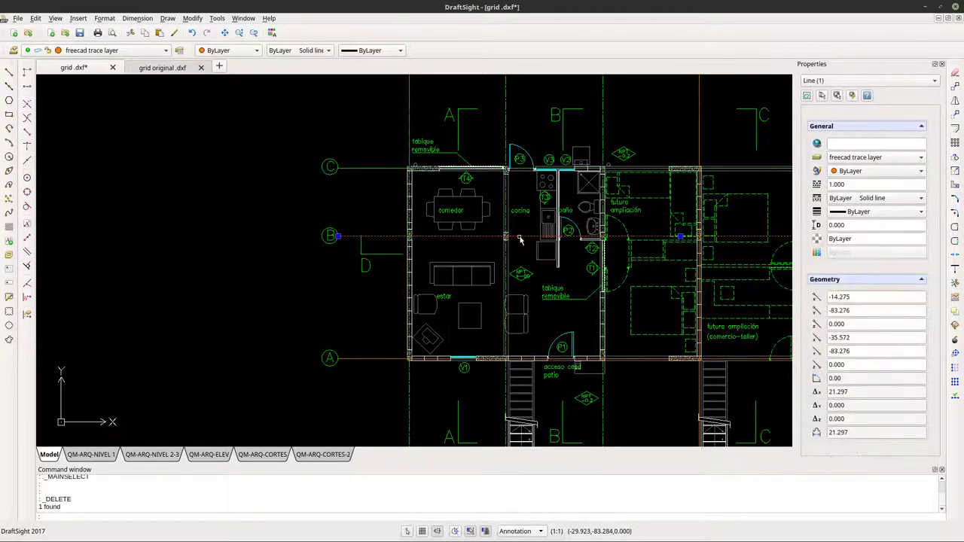
pyautogui.press('Escape')
pyautogui.click(375, 360)
pyautogui.press('Escape')
pyautogui.scroll(-3, 374, 360)
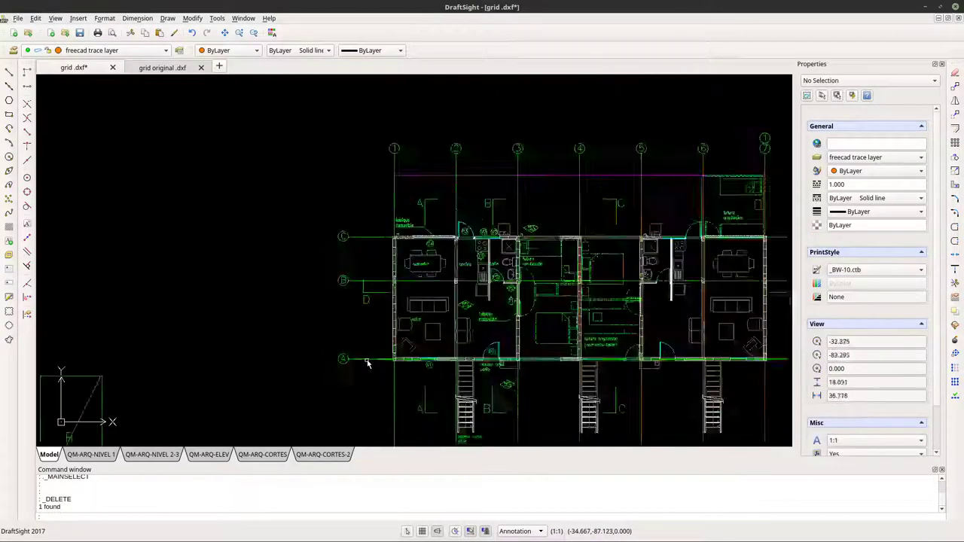
pyautogui.click(537, 226)
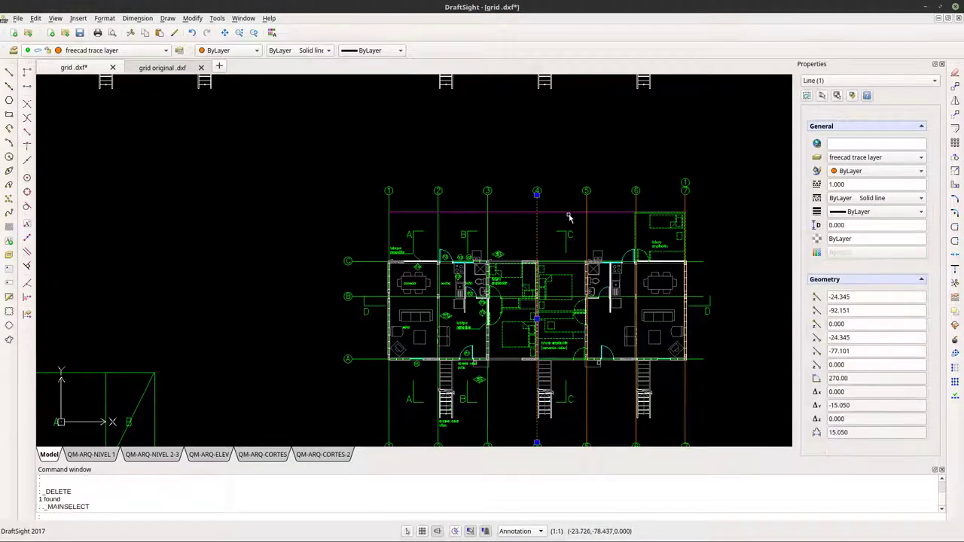
pyautogui.press('Escape')
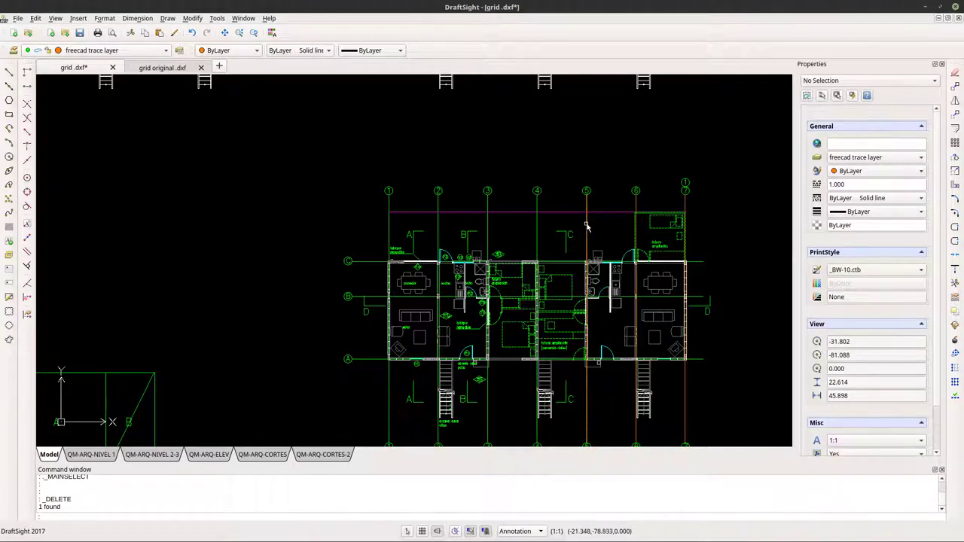
pyautogui.scroll(4, 641, 197)
# Delete grid lines 6 and 7.
pyautogui.click(642, 205)
pyautogui.press('Escape')
pyautogui.press('Delete')
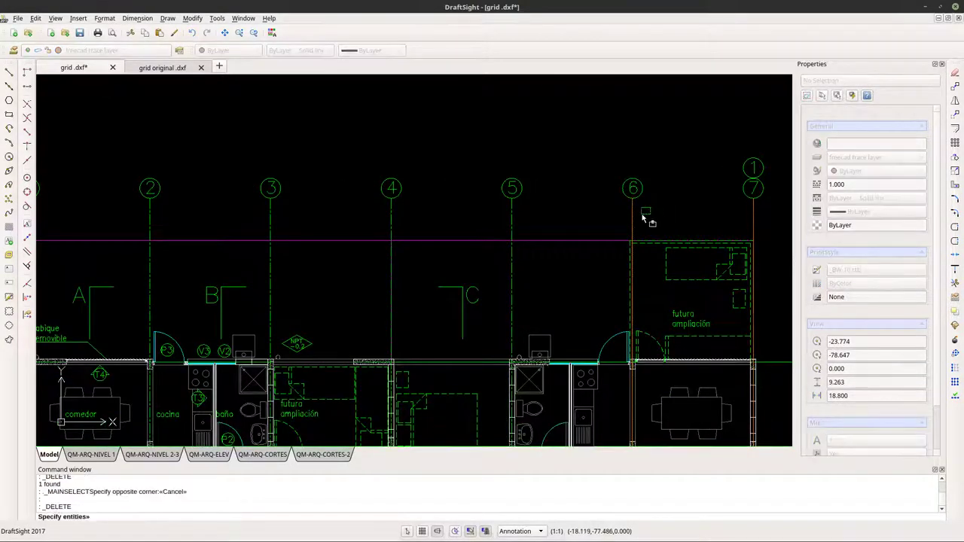
pyautogui.click(641, 214)
pyautogui.press('Escape')
pyautogui.click(633, 221)
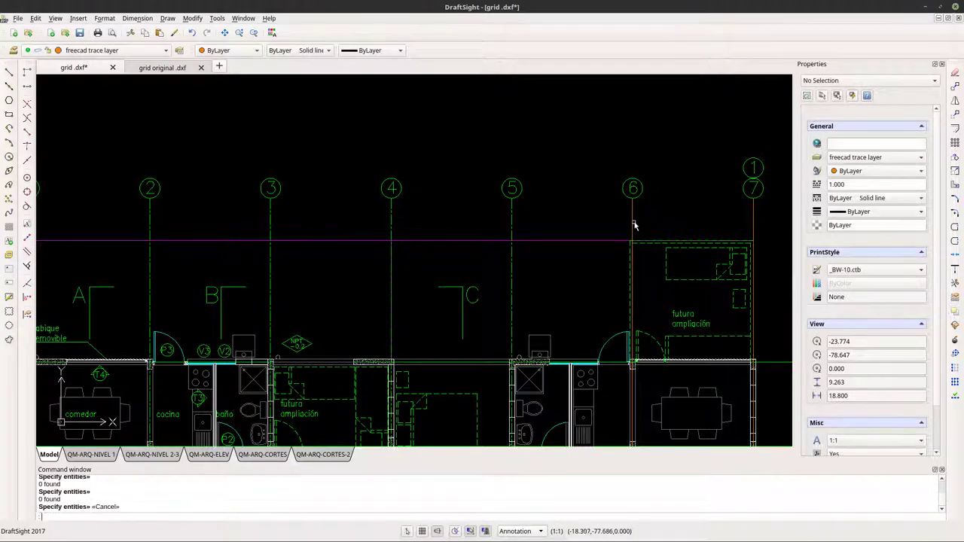
pyautogui.click(753, 223)
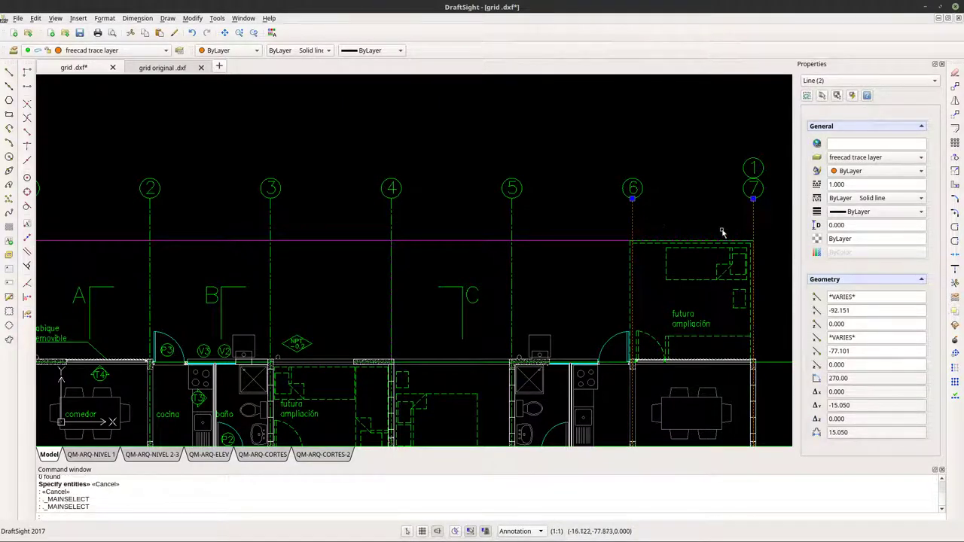
pyautogui.press('Delete')
pyautogui.scroll(-3, 609, 211)
pyautogui.scroll(3, 598, 211)
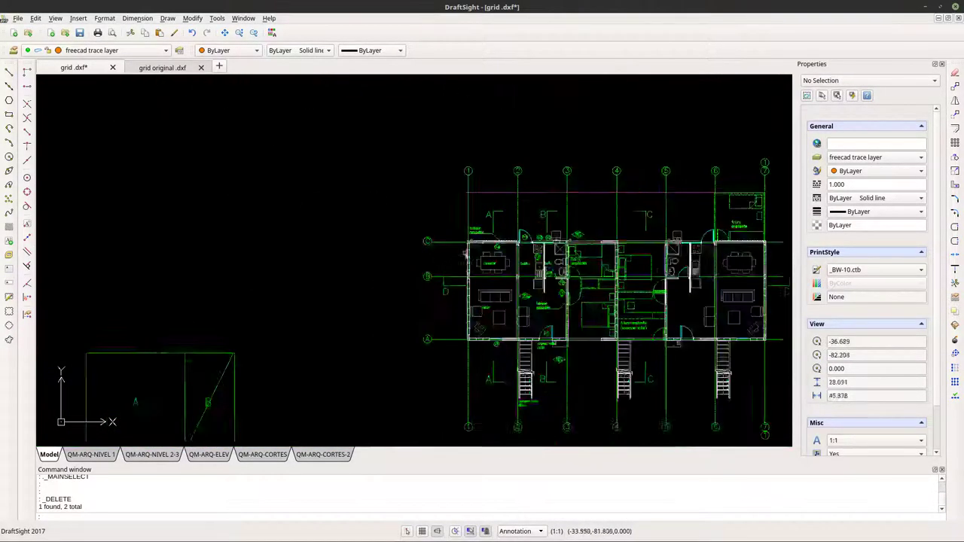
pyautogui.scroll(3, 475, 223)
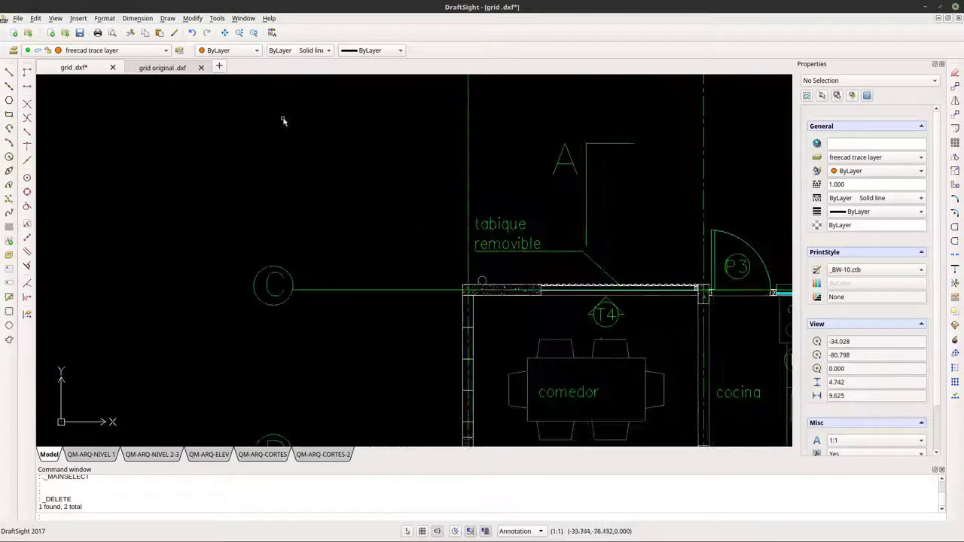
# Start a line at the slab's top-left corner, then cancel it.
pyautogui.click(9, 72)
pyautogui.scroll(3, 482, 309)
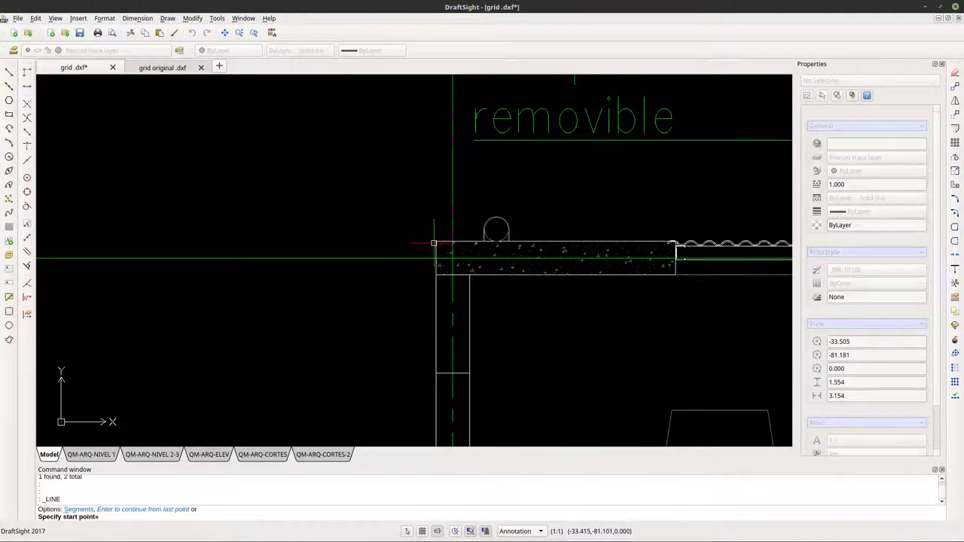
pyautogui.click(437, 242)
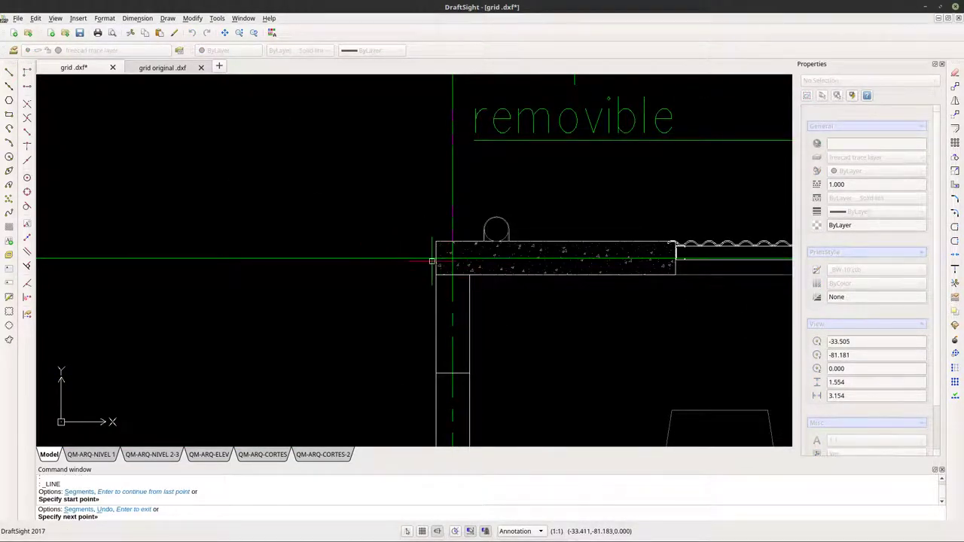
pyautogui.press('Escape')
pyautogui.scroll(1, 373, 188)
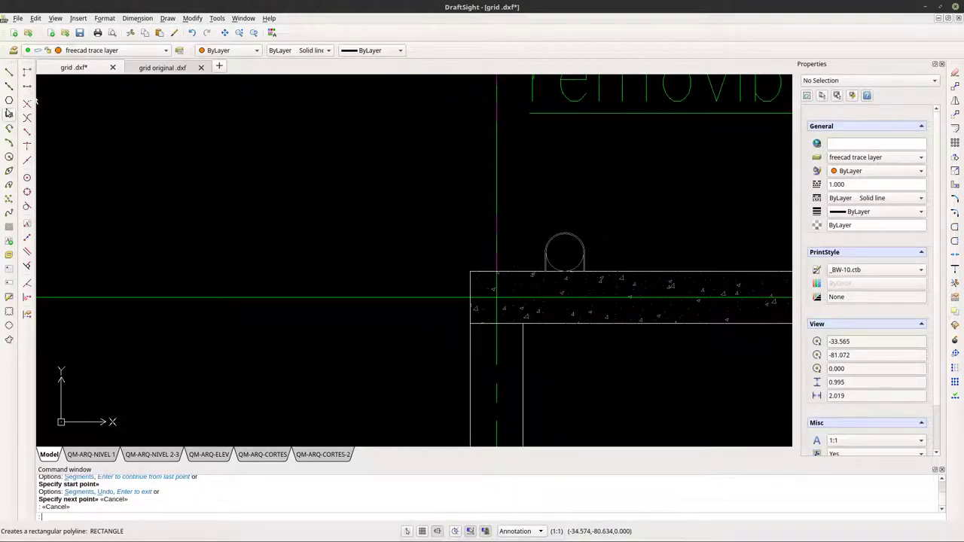
# Draw a rectangle over the hatched column, starting at the slab's top-left corner.
pyautogui.click(9, 114)
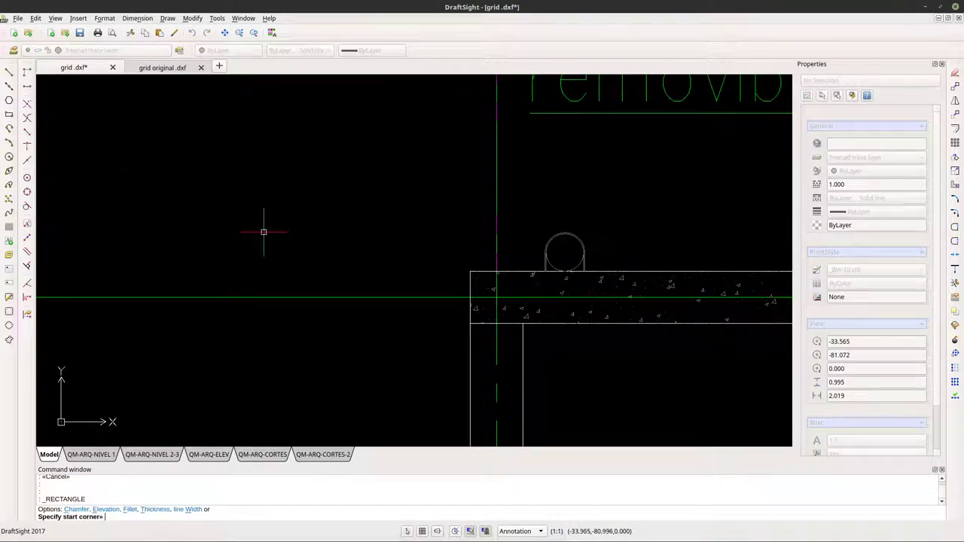
pyautogui.click(470, 271)
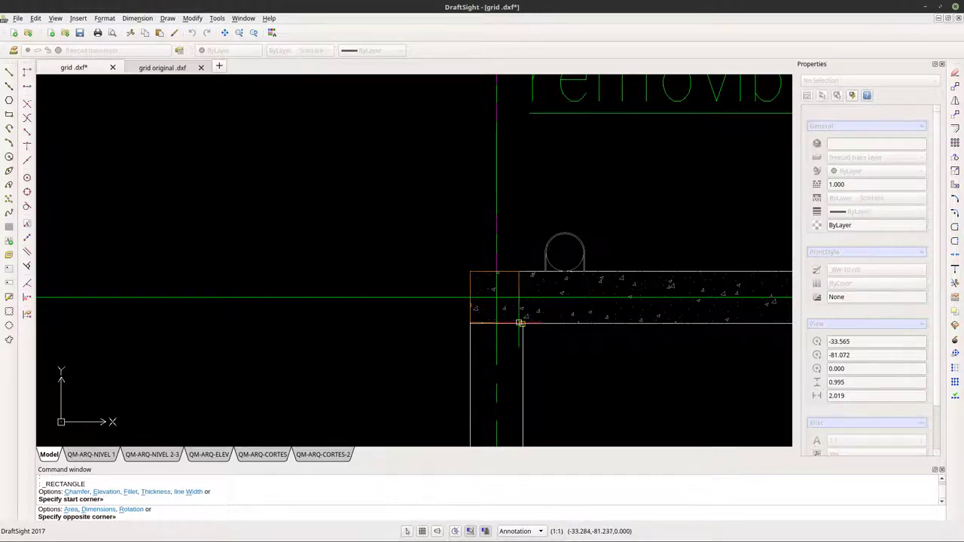
pyautogui.scroll(3, 520, 322)
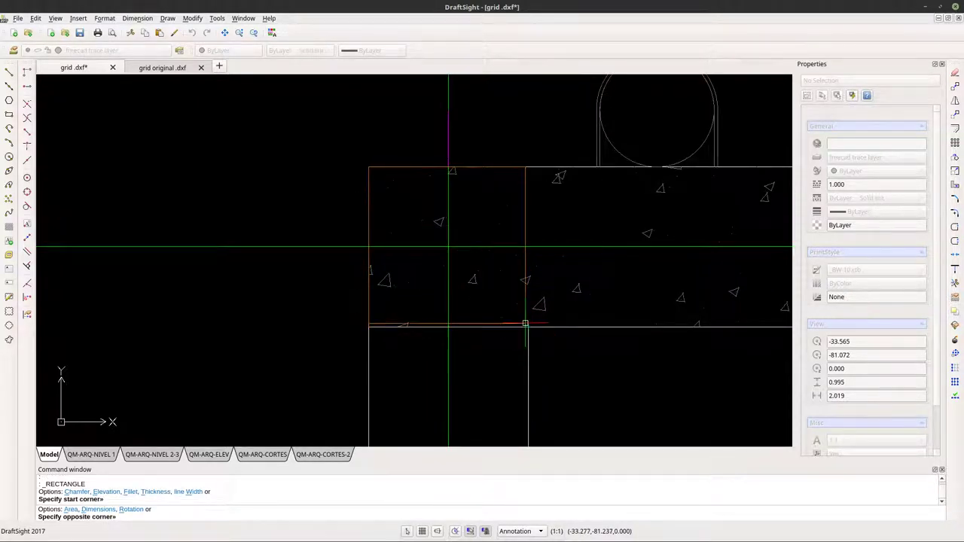
pyautogui.click(529, 327)
pyautogui.scroll(-3, 443, 320)
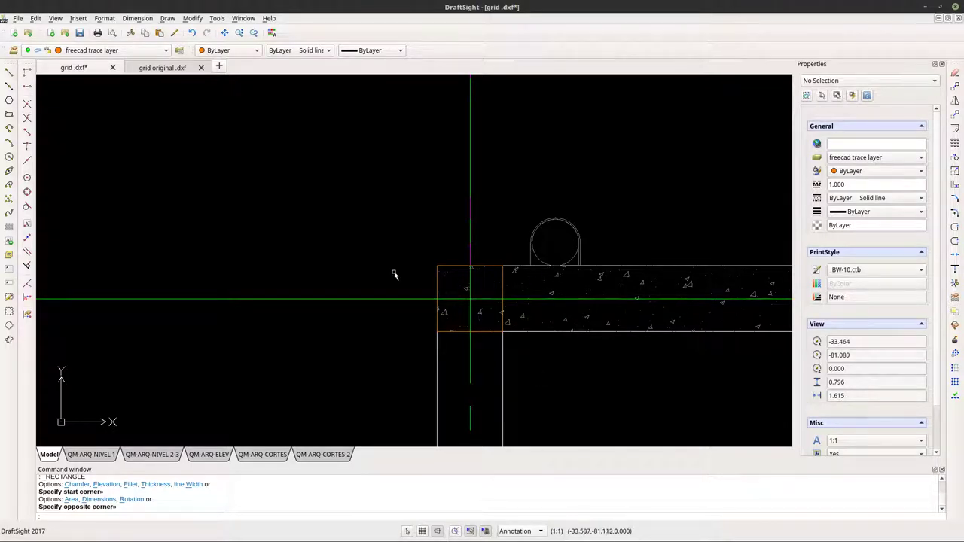
pyautogui.scroll(-5, 461, 301)
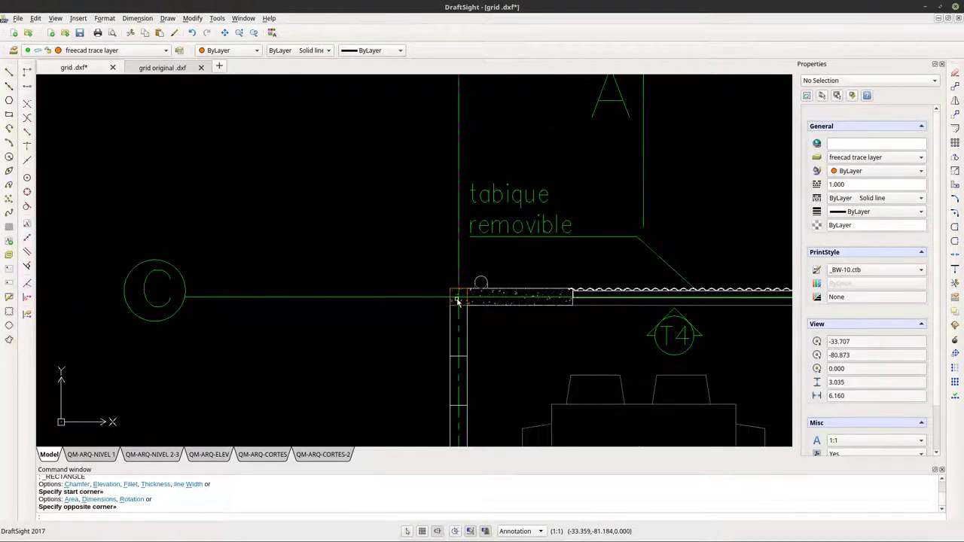
pyautogui.scroll(-4, 457, 302)
pyautogui.scroll(2, 457, 301)
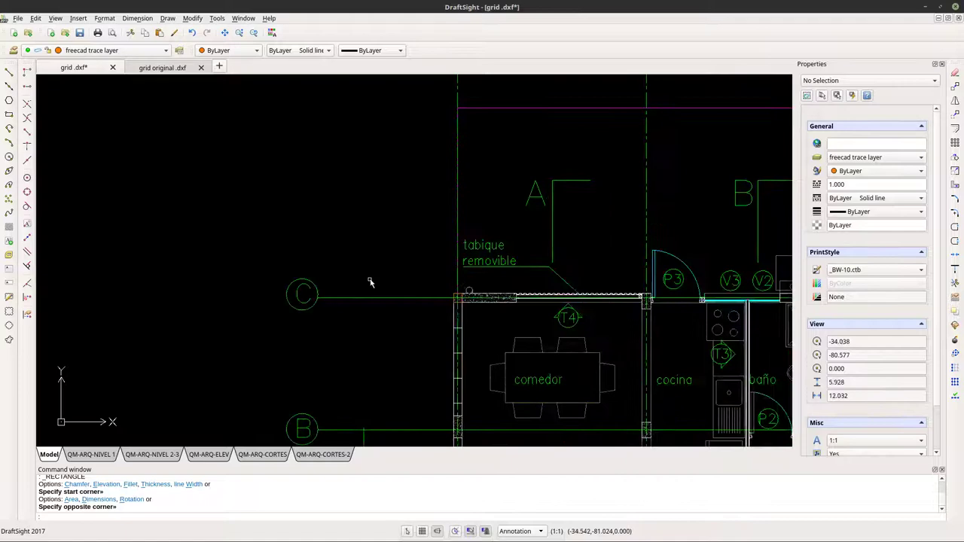
# Draw a guide line from the hatched wall's outer corner up along grid line 1 to its bubble.
pyautogui.click(9, 73)
pyautogui.scroll(3, 452, 288)
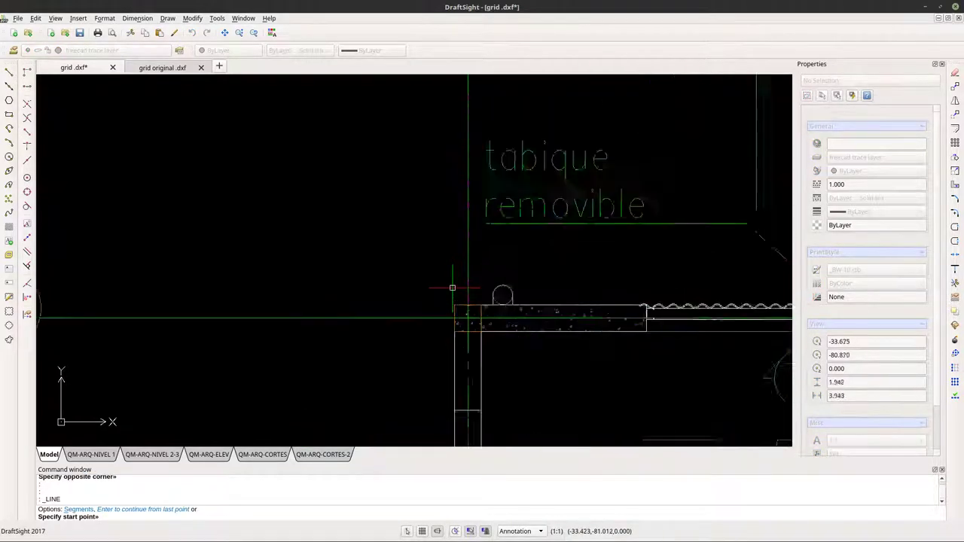
pyautogui.scroll(-2, 454, 305)
pyautogui.click(454, 306)
pyautogui.scroll(-3, 455, 306)
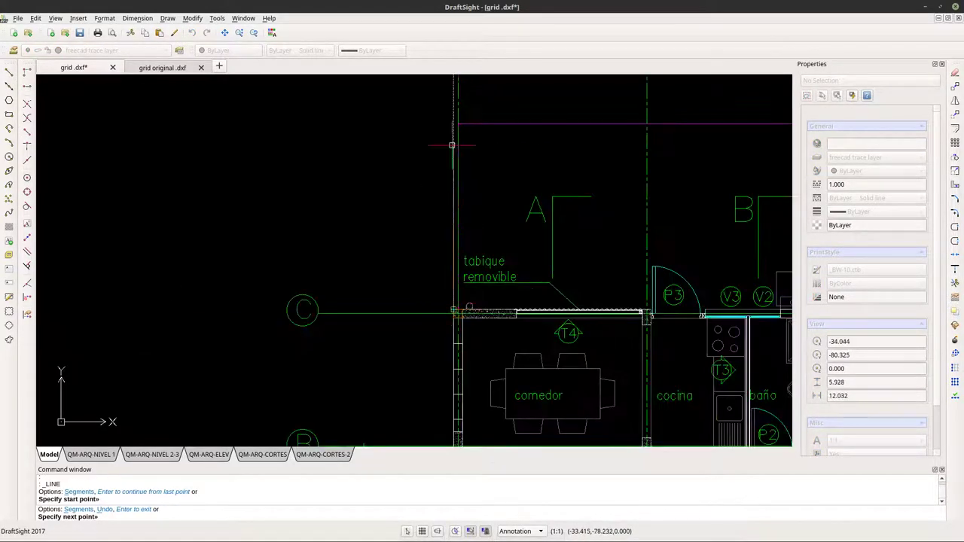
pyautogui.scroll(-4, 452, 188)
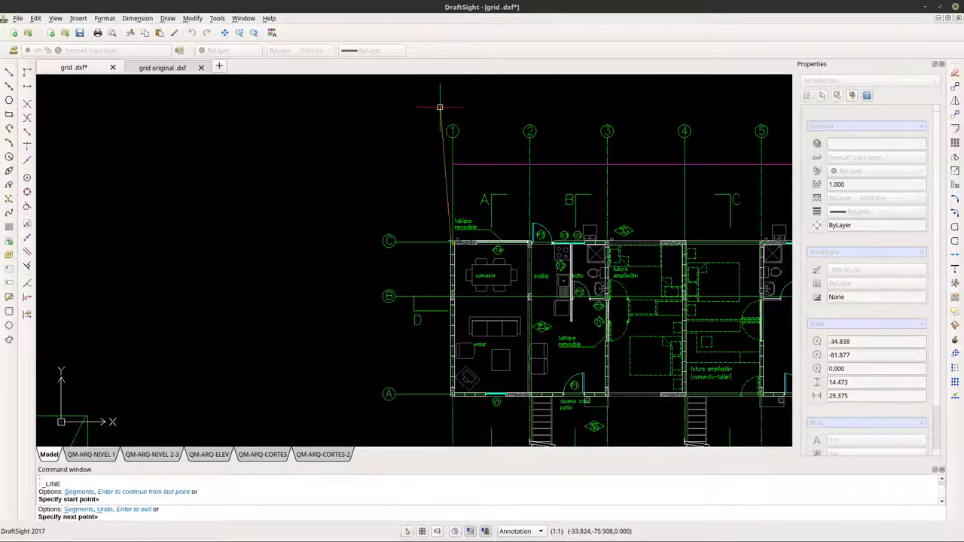
pyautogui.scroll(3, 450, 101)
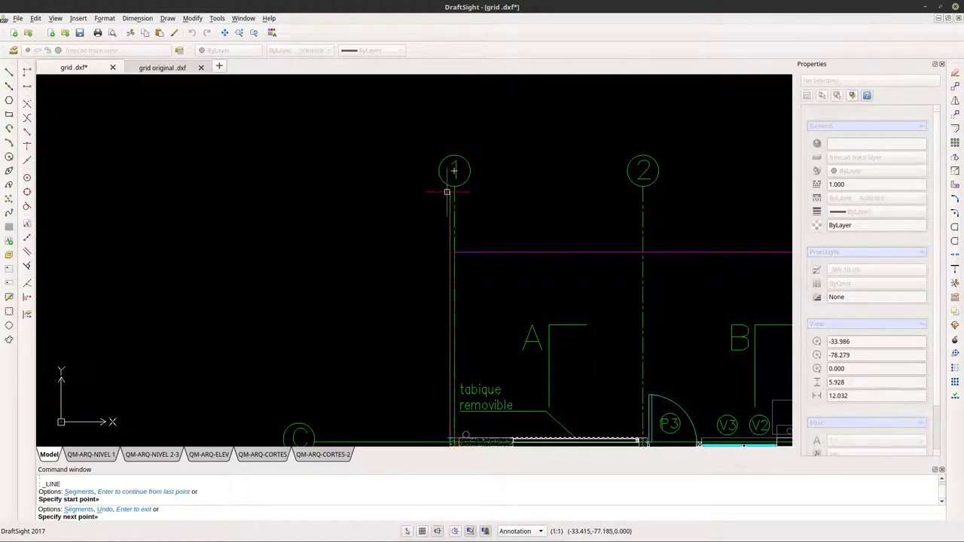
pyautogui.scroll(3, 447, 192)
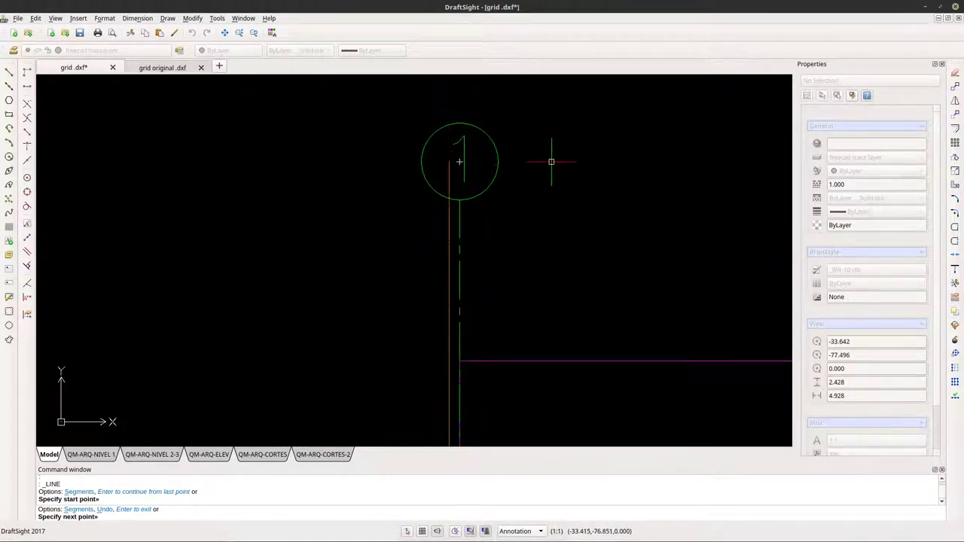
pyautogui.click(263, 208)
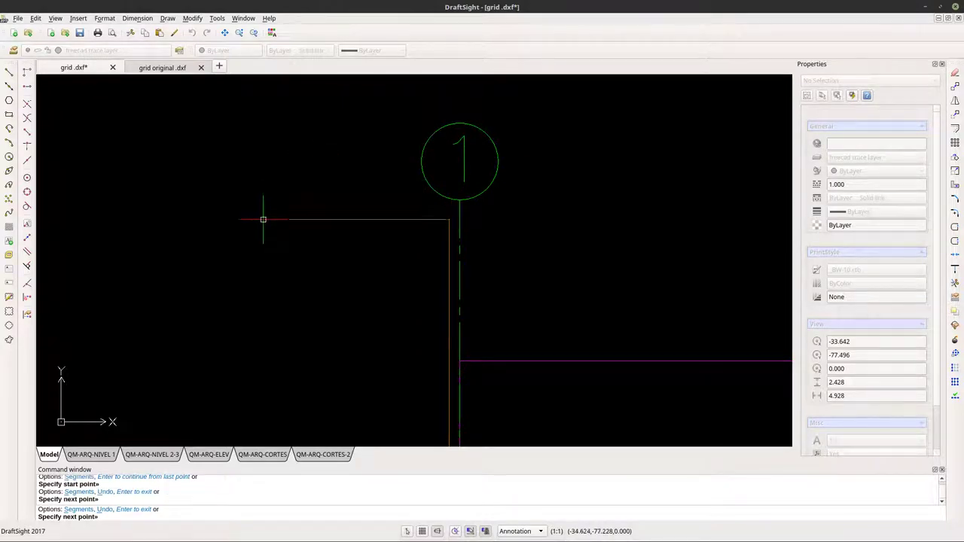
pyautogui.scroll(-5, 301, 211)
pyautogui.press('Escape')
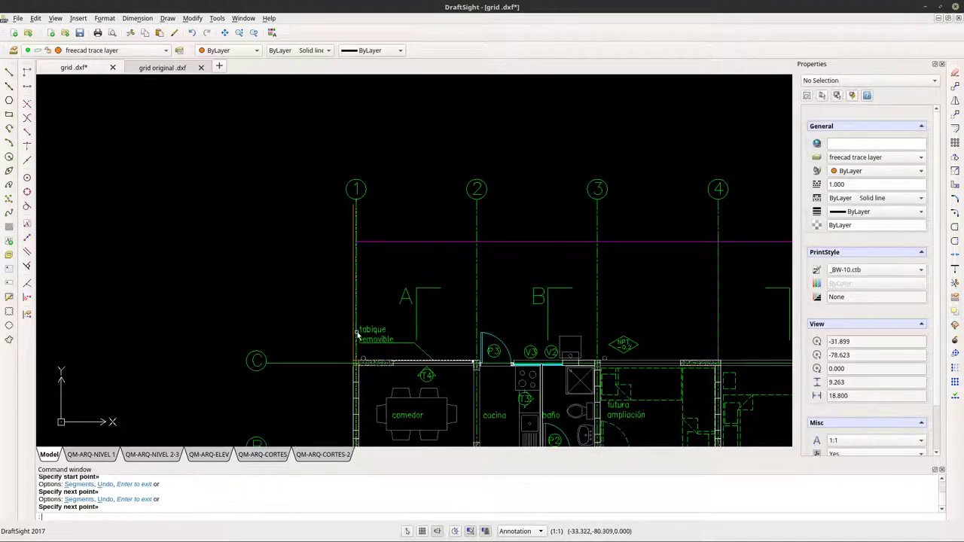
pyautogui.scroll(6, 355, 364)
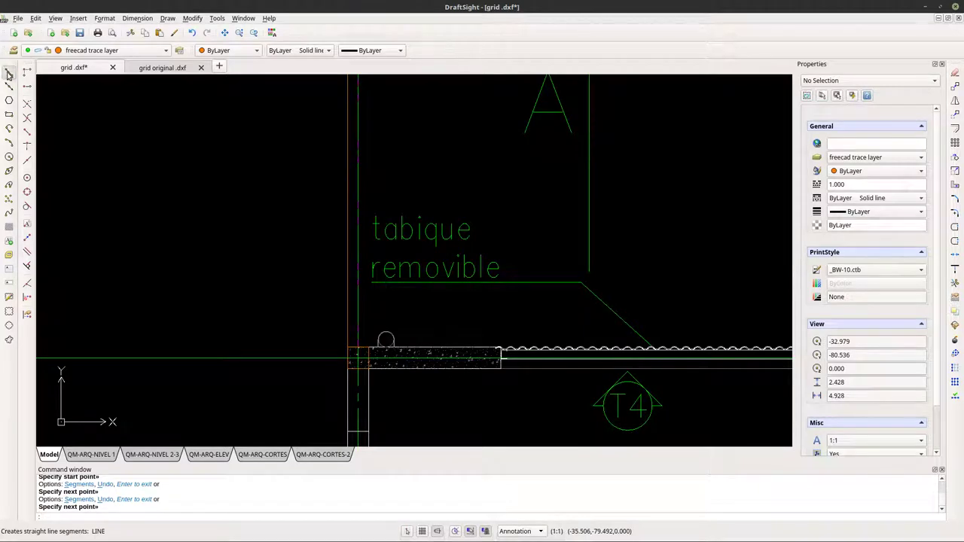
# With Ortho on, draw a second guide line from the wall corner left toward grid C.
pyautogui.click(8, 70)
pyautogui.scroll(4, 329, 331)
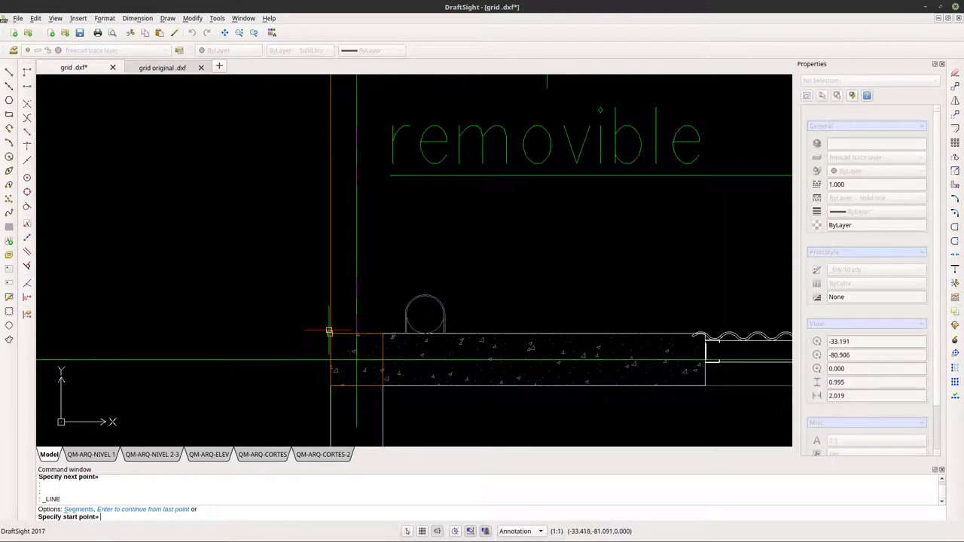
pyautogui.click(330, 331)
pyautogui.scroll(-5, 407, 350)
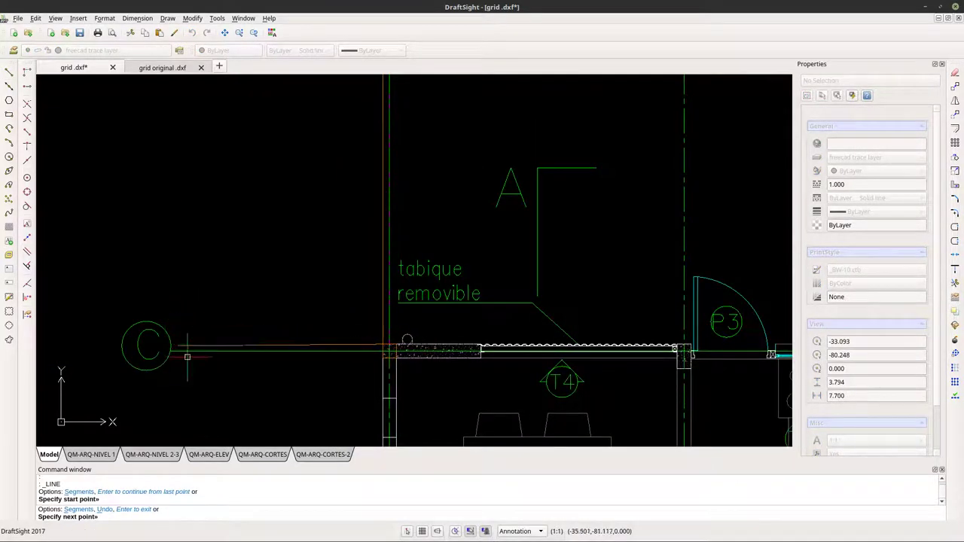
pyautogui.press('F8')
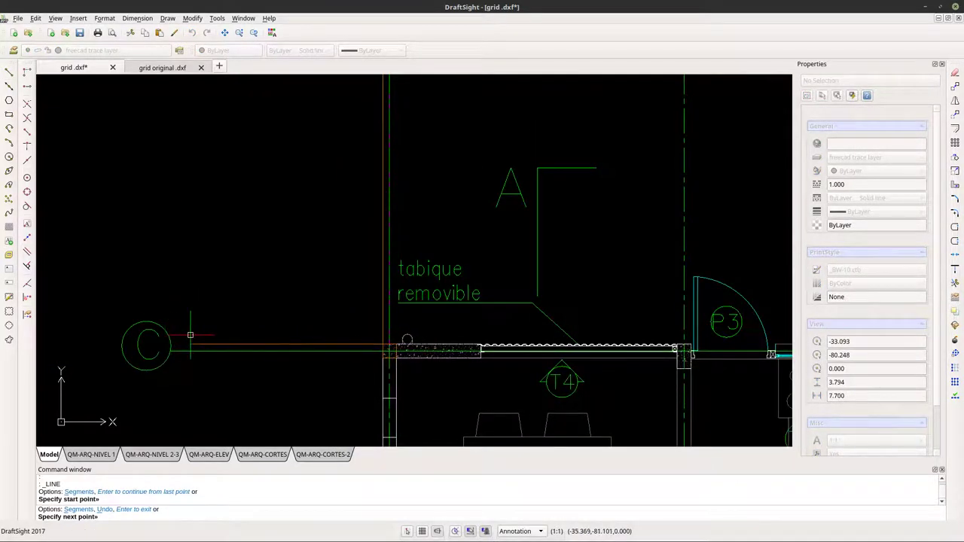
pyautogui.click(179, 268)
pyautogui.press('Escape')
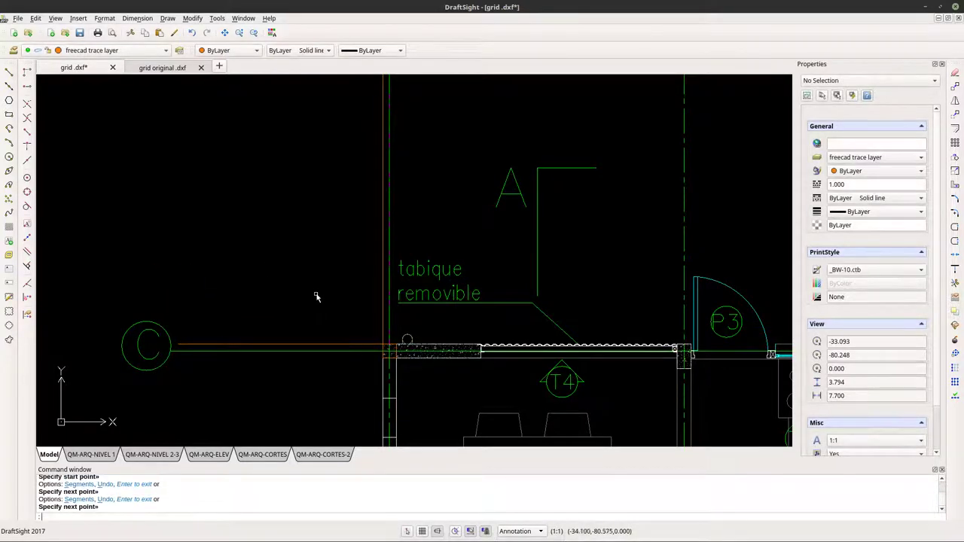
pyautogui.scroll(-3, 317, 298)
pyautogui.press('Escape')
pyautogui.scroll(3, 361, 348)
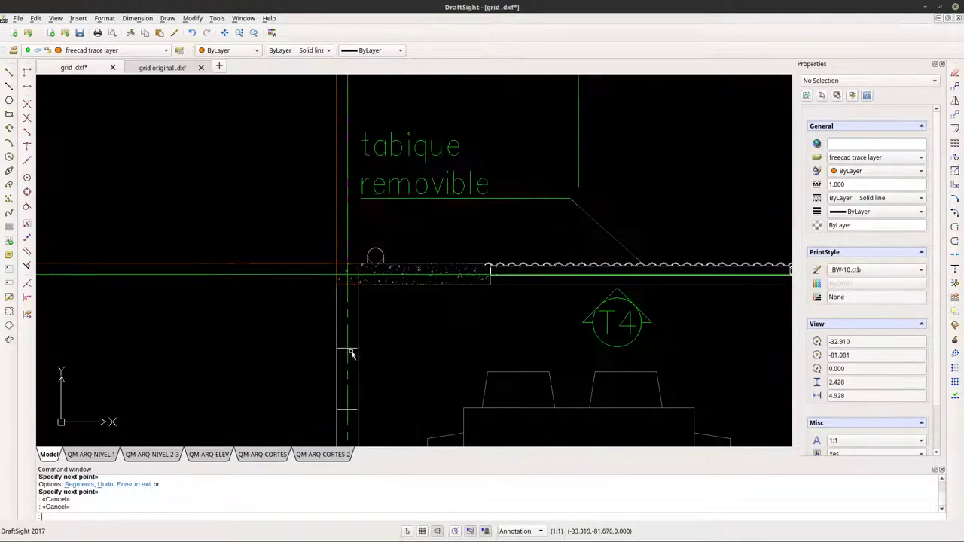
pyautogui.press('Escape')
pyautogui.press('Escape')
pyautogui.moveTo(344, 323); pyautogui.dragTo(329, 268, button='middle')
pyautogui.scroll(-3, 326, 264)
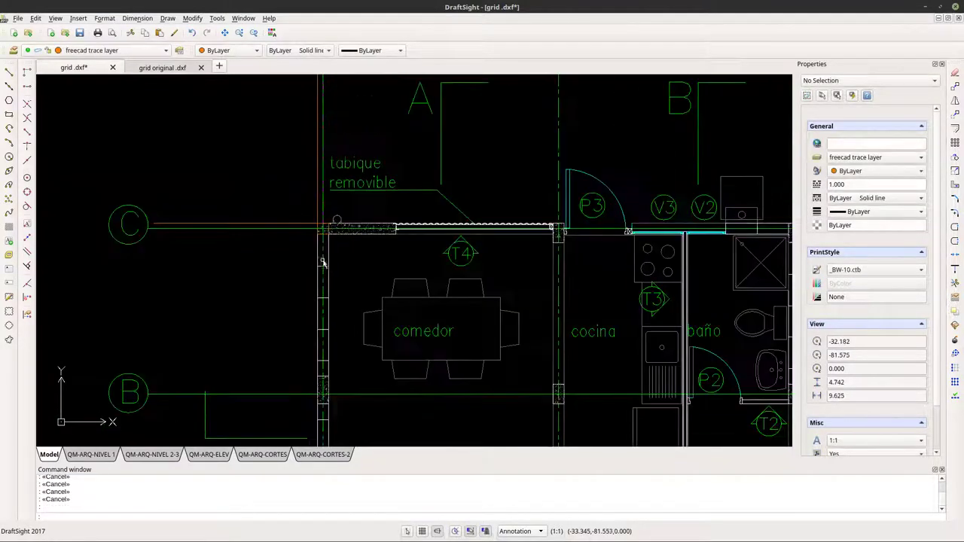
pyautogui.scroll(3, 351, 291)
pyautogui.scroll(3, 334, 355)
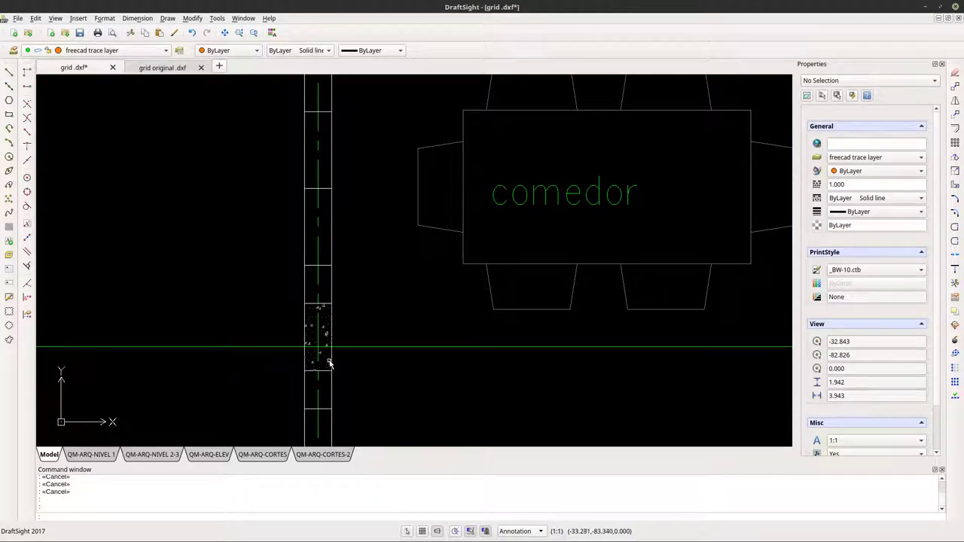
pyautogui.scroll(-4, 329, 364)
pyautogui.scroll(6, 297, 189)
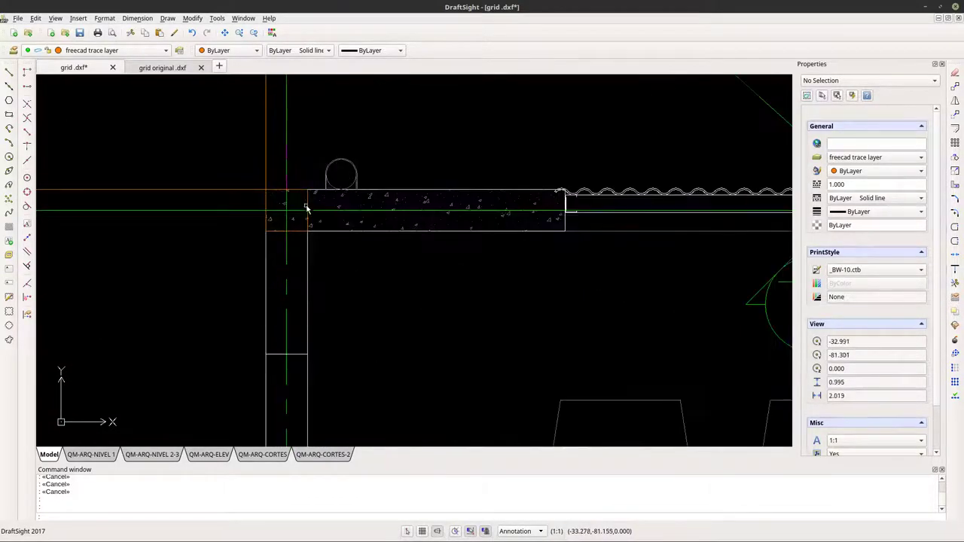
pyautogui.scroll(1, 306, 209)
pyautogui.scroll(-3, 289, 233)
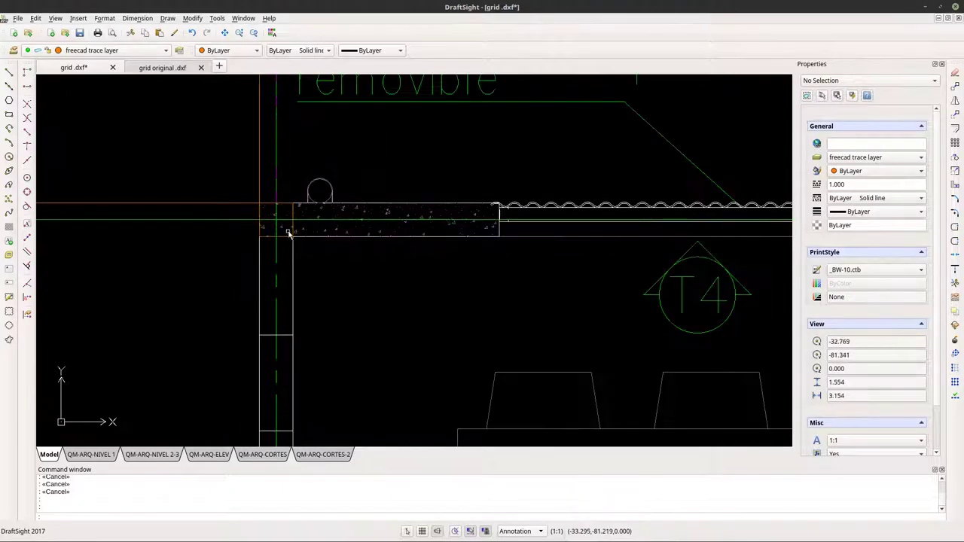
pyautogui.scroll(3, 289, 233)
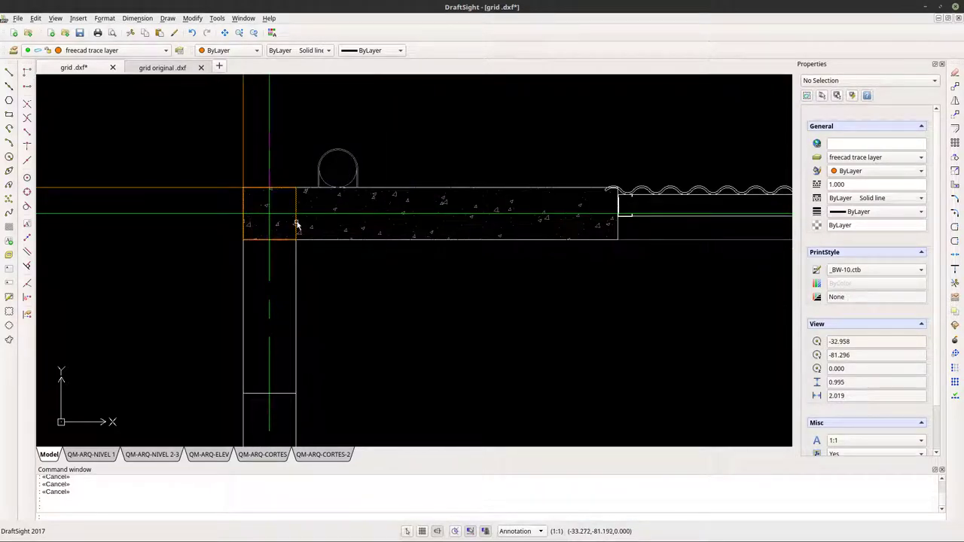
# Trace a rectangle over the hatched column at the wall corner, after abandoning a first attempt.
pyautogui.click(9, 114)
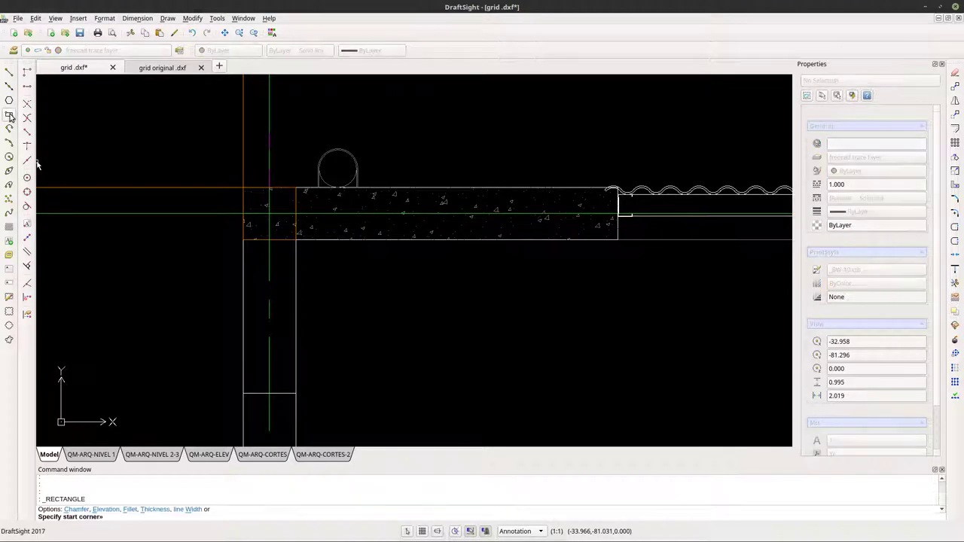
pyautogui.click(243, 187)
pyautogui.scroll(5, 633, 241)
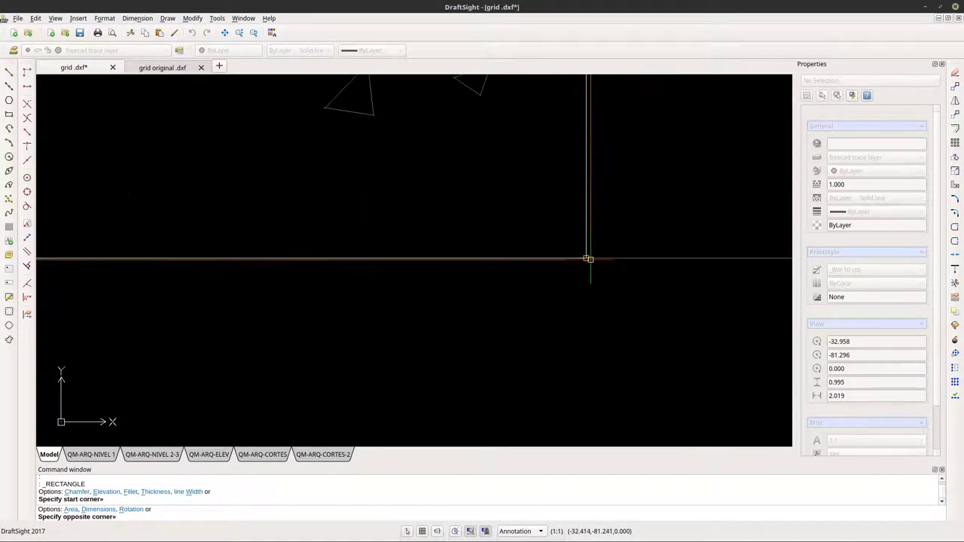
pyautogui.press('Escape')
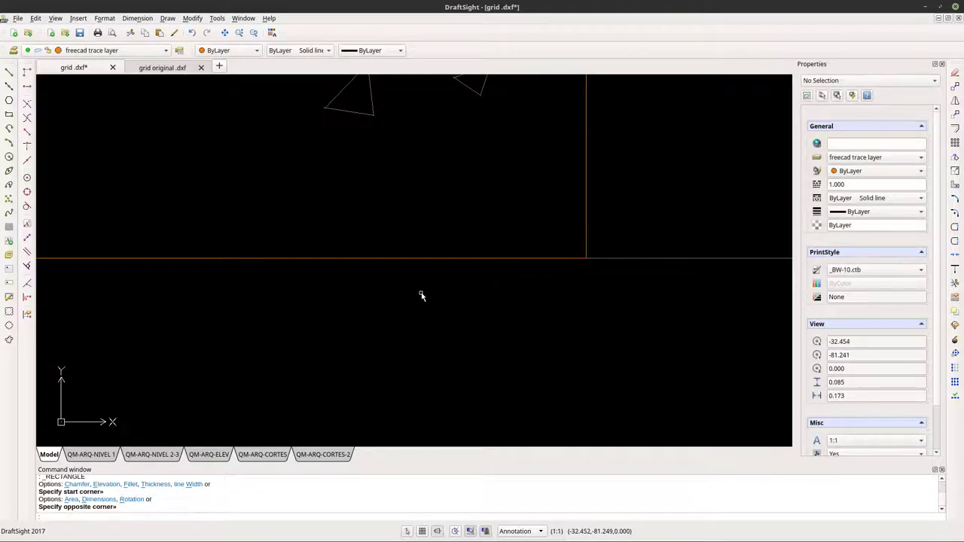
pyautogui.scroll(-4, 420, 294)
pyautogui.scroll(-1, 452, 301)
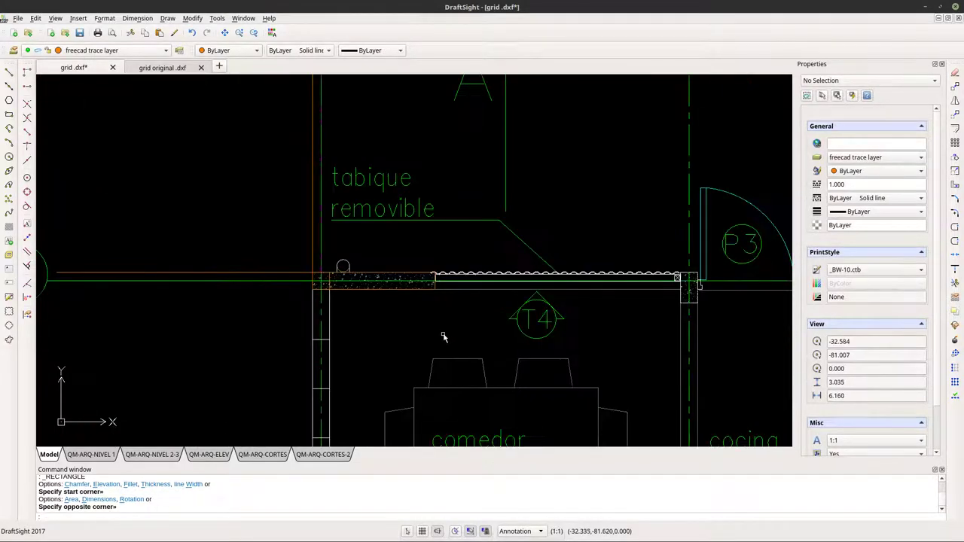
pyautogui.moveTo(443, 333); pyautogui.dragTo(470, 206, button='middle')
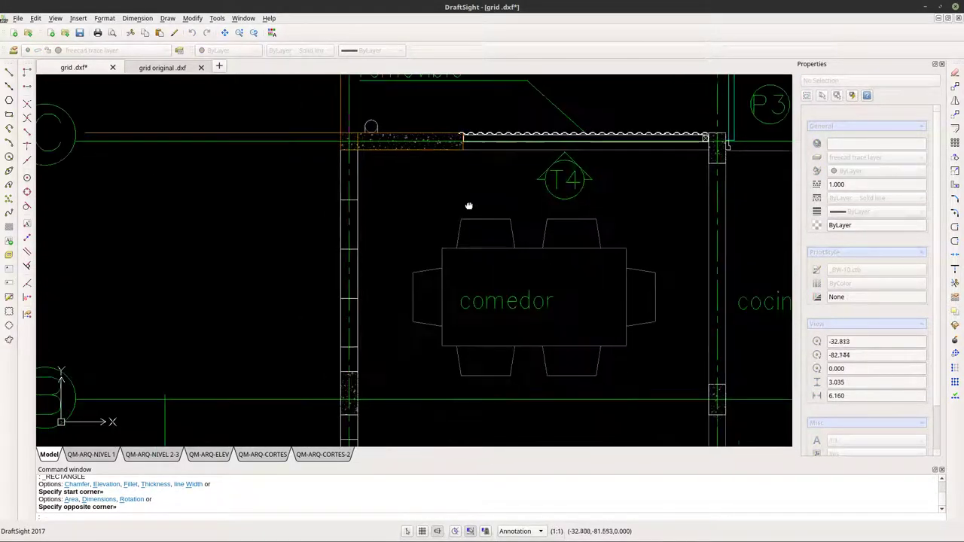
pyautogui.click(9, 114)
pyautogui.scroll(6, 332, 388)
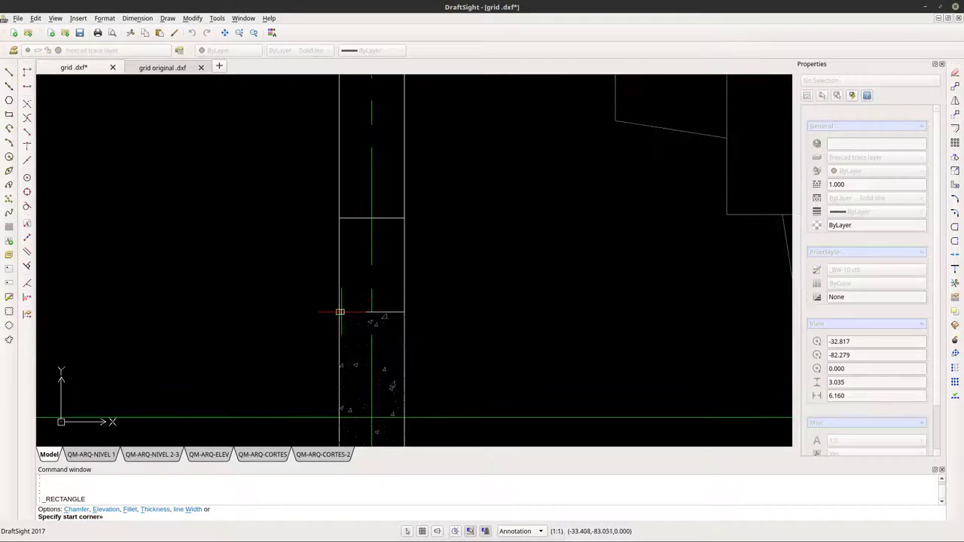
pyautogui.click(340, 312)
pyautogui.moveTo(367, 391); pyautogui.dragTo(350, 218, button='middle')
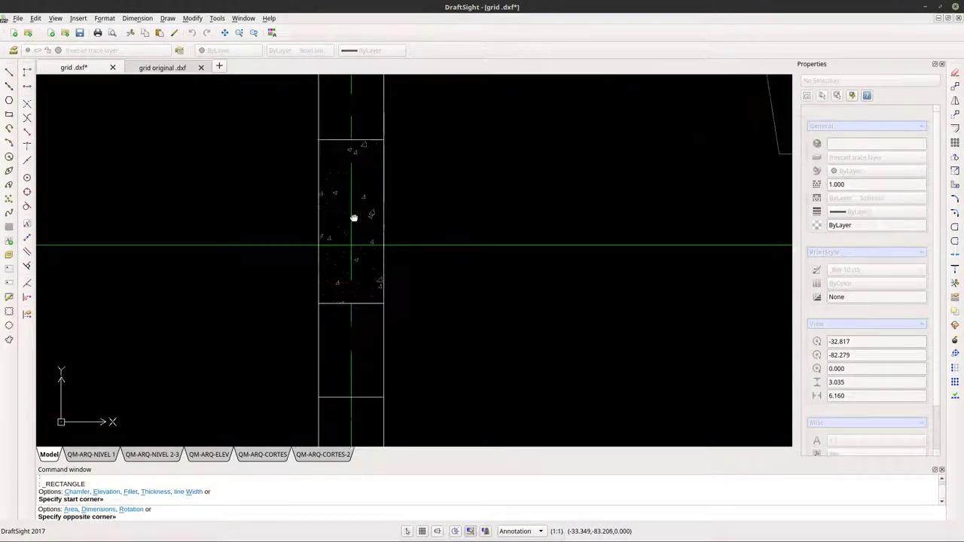
pyautogui.click(387, 304)
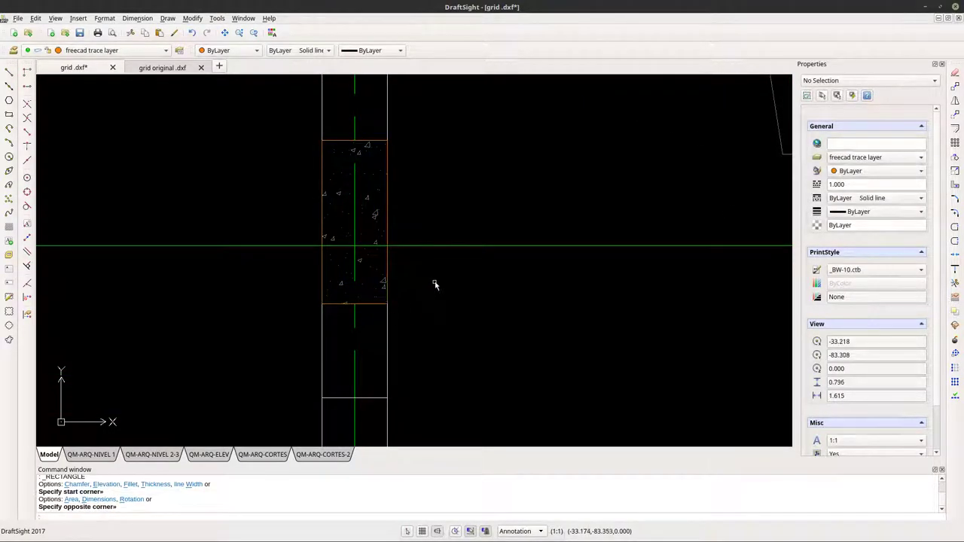
pyautogui.scroll(-8, 334, 276)
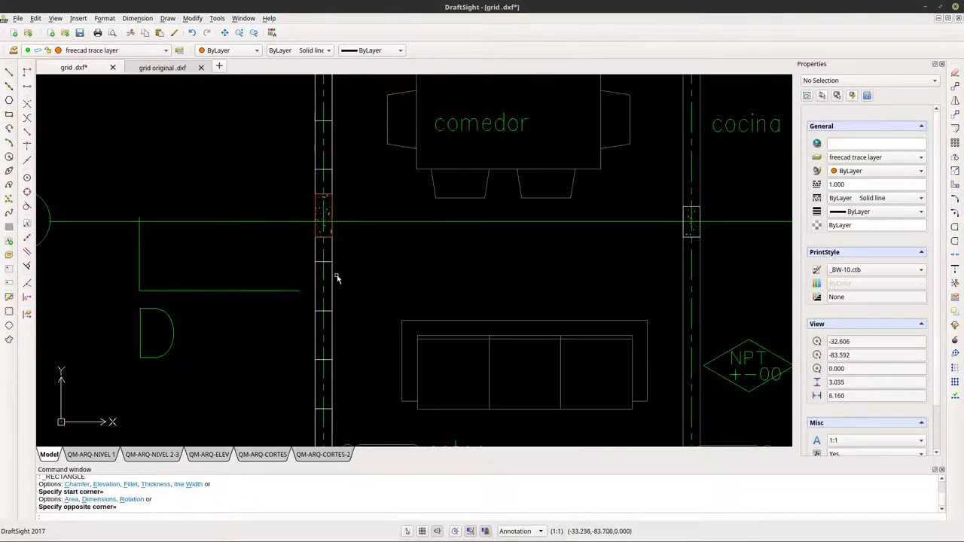
pyautogui.moveTo(352, 323)
pyautogui.mouseDown(button='middle')
pyautogui.moveTo(320, 253)
pyautogui.moveTo(318, 176)
pyautogui.mouseUp(button='middle')
pyautogui.scroll(6, 308, 211)
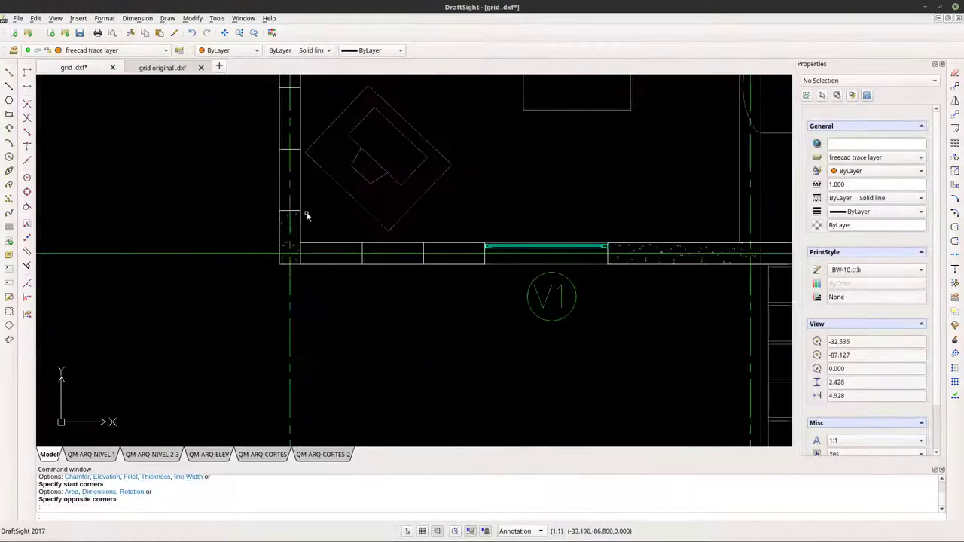
pyautogui.press('Escape')
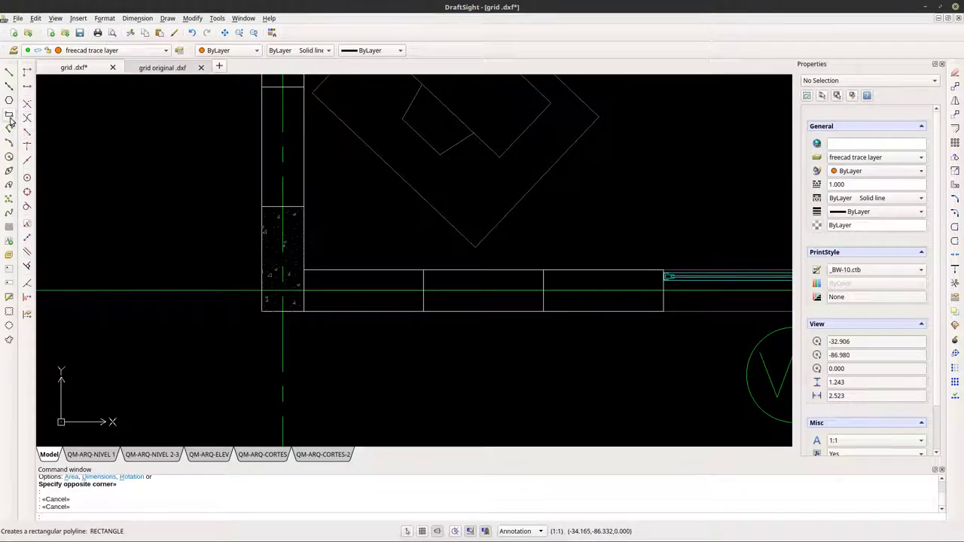
# Trace a rectangle around the next hatched column in the lower wall.
pyautogui.click(9, 114)
pyautogui.click(261, 207)
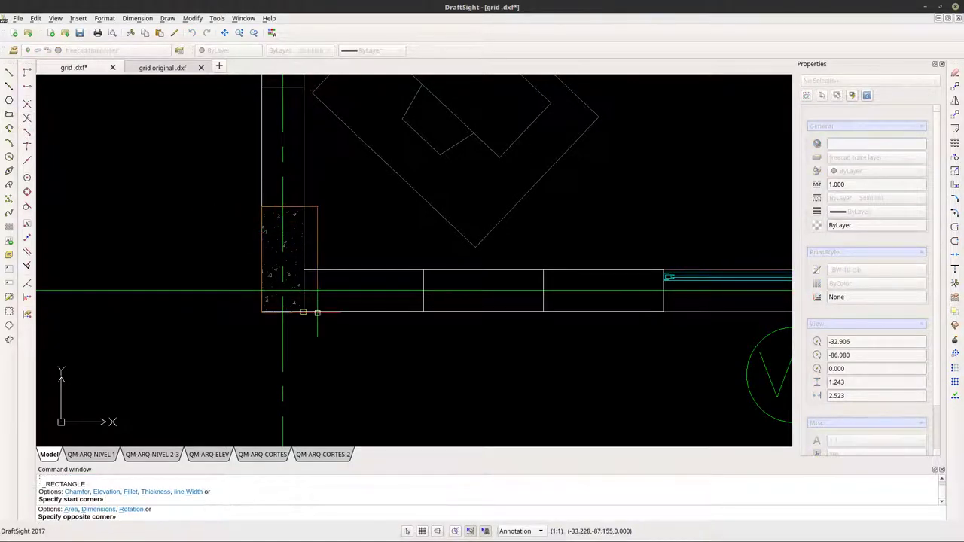
pyautogui.scroll(4, 317, 313)
pyautogui.click(274, 309)
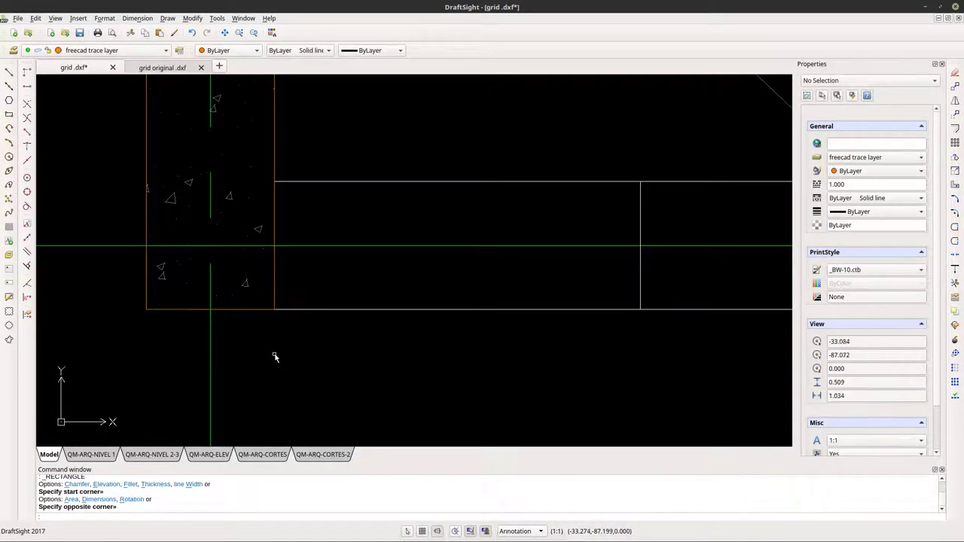
pyautogui.scroll(-4, 273, 355)
pyautogui.moveTo(614, 338); pyautogui.dragTo(394, 323, button='middle')
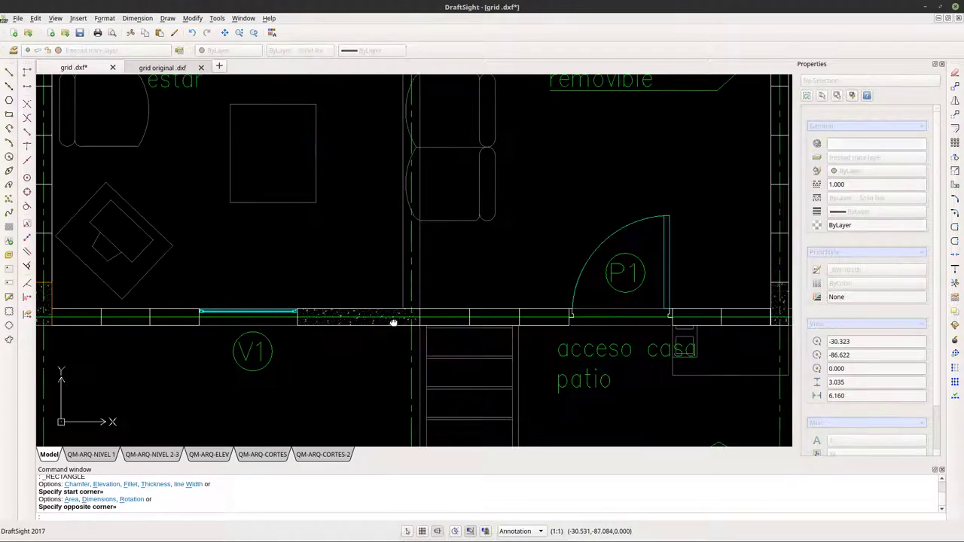
pyautogui.scroll(4, 387, 323)
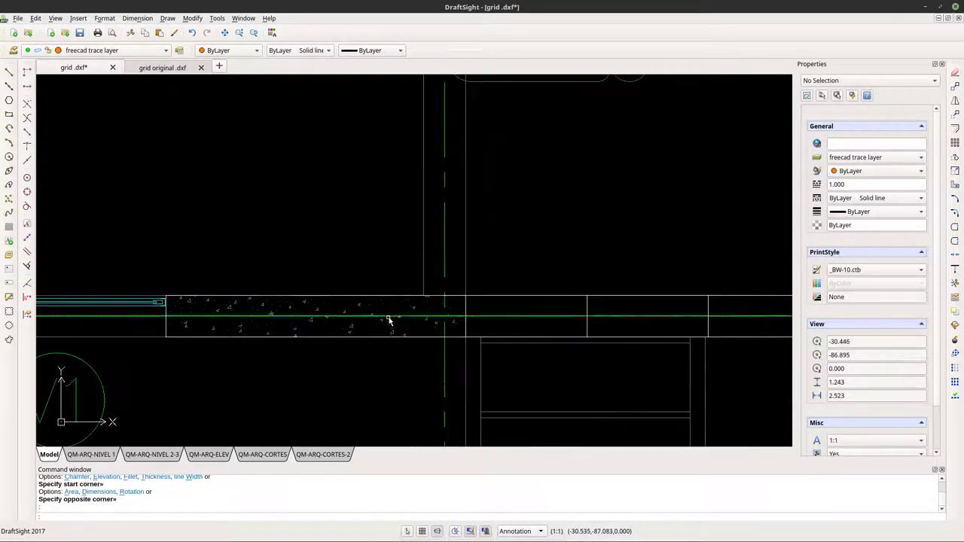
# Trace a rectangle over the hatched wall strip beside window V1.
pyautogui.click(9, 114)
pyautogui.scroll(4, 166, 312)
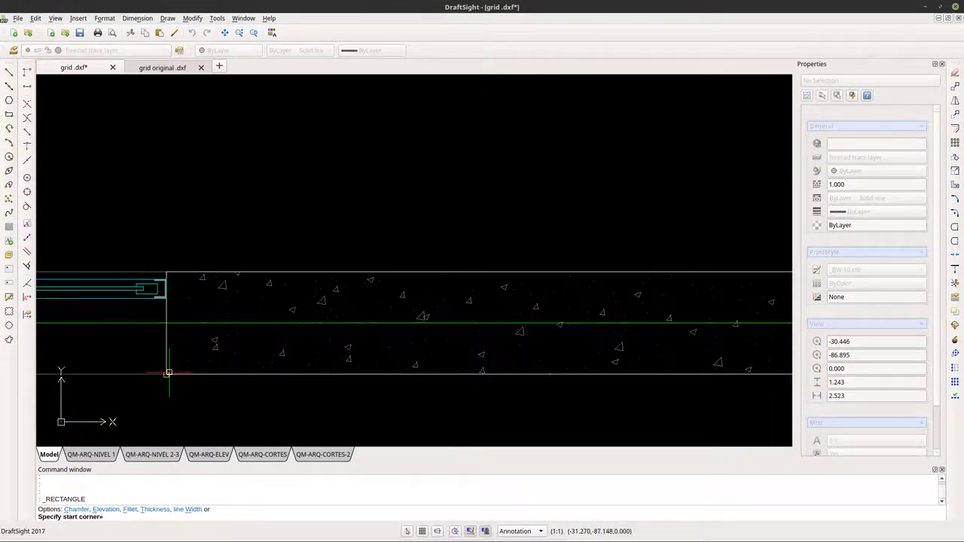
pyautogui.click(166, 374)
pyautogui.scroll(-4, 167, 362)
pyautogui.scroll(4, 302, 351)
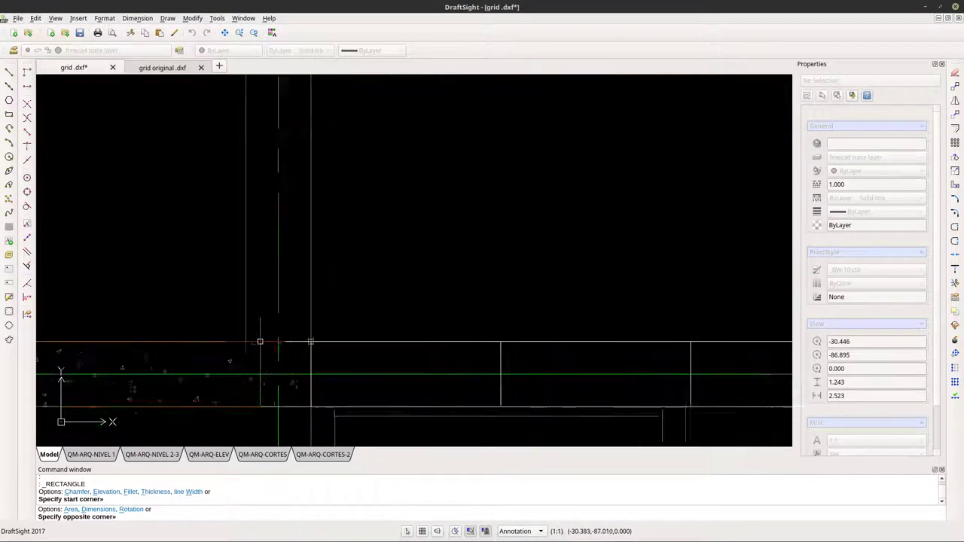
pyautogui.click(336, 343)
pyautogui.scroll(-5, 384, 320)
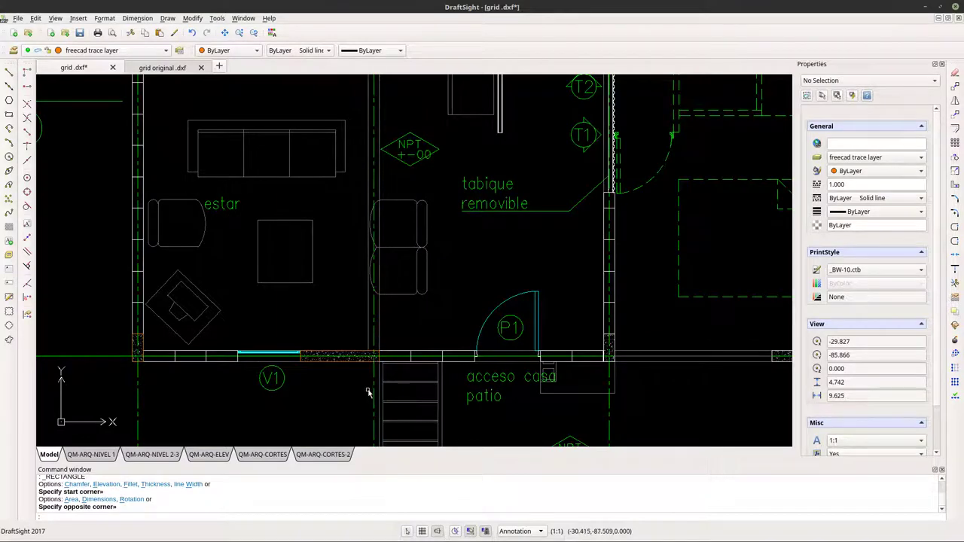
pyautogui.scroll(-5, 409, 231)
pyautogui.scroll(6, 385, 212)
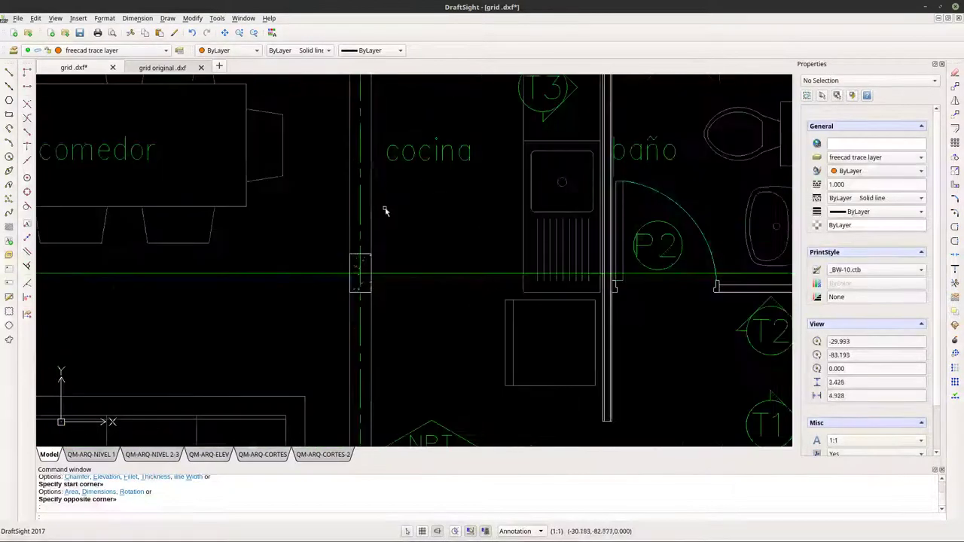
pyautogui.scroll(2, 385, 212)
# Trace a rectangle around the small hatched column by the kitchen.
pyautogui.click(10, 113)
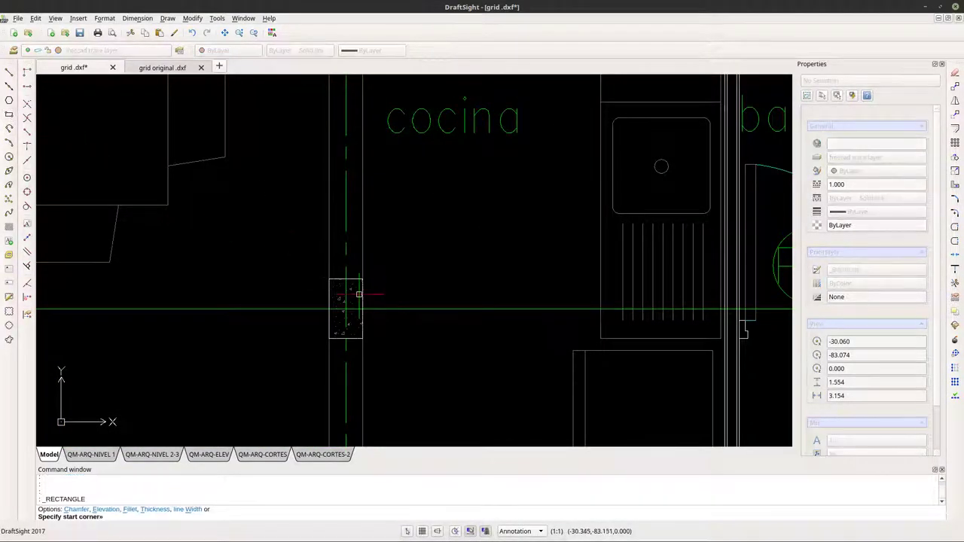
pyautogui.scroll(4, 347, 294)
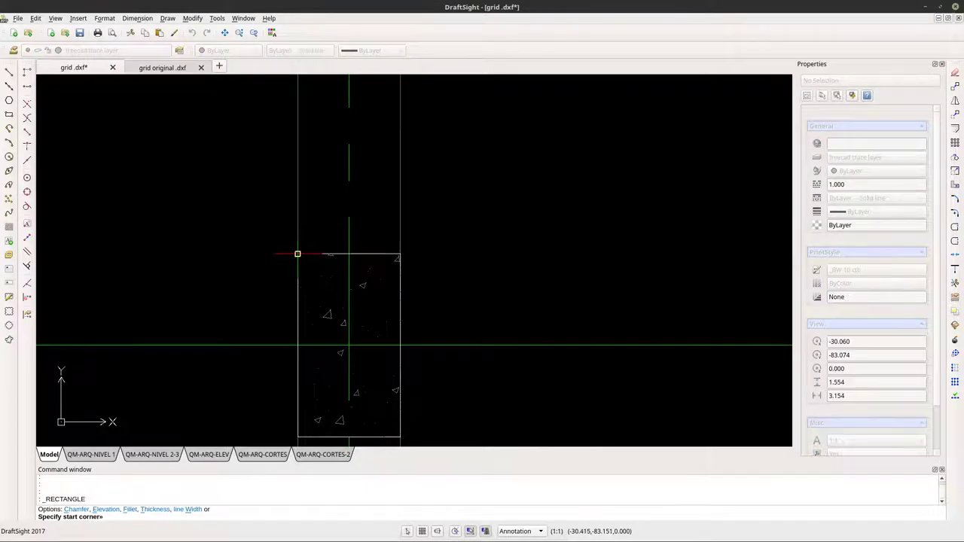
pyautogui.click(298, 254)
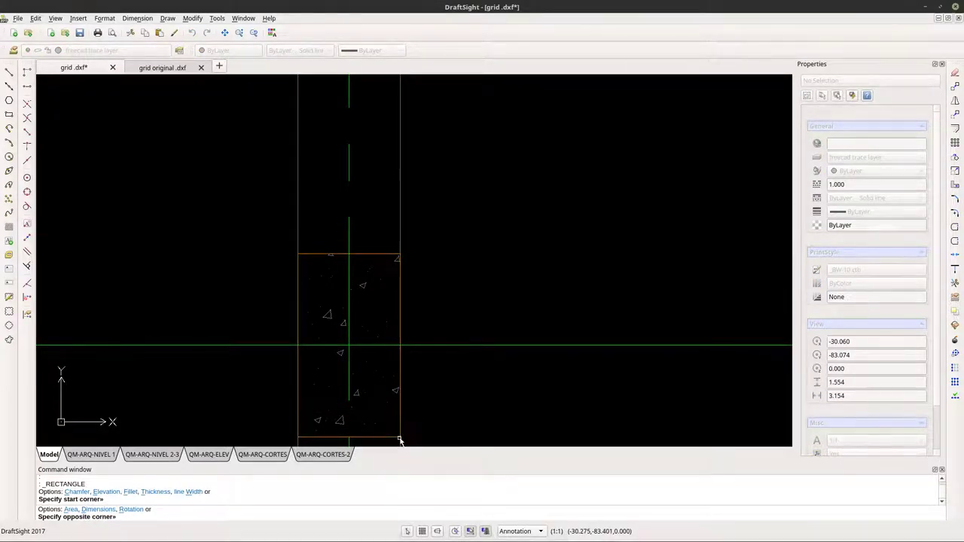
pyautogui.click(400, 440)
pyautogui.scroll(-5, 353, 334)
pyautogui.scroll(3, 339, 191)
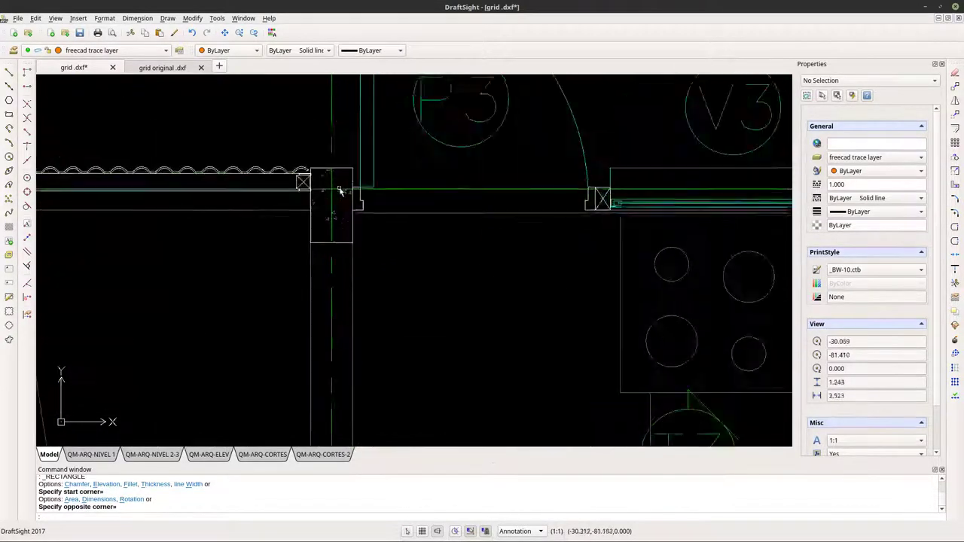
pyautogui.scroll(2, 340, 192)
# Start a rectangle at the top corner of the hatched column near door P3.
pyautogui.click(10, 113)
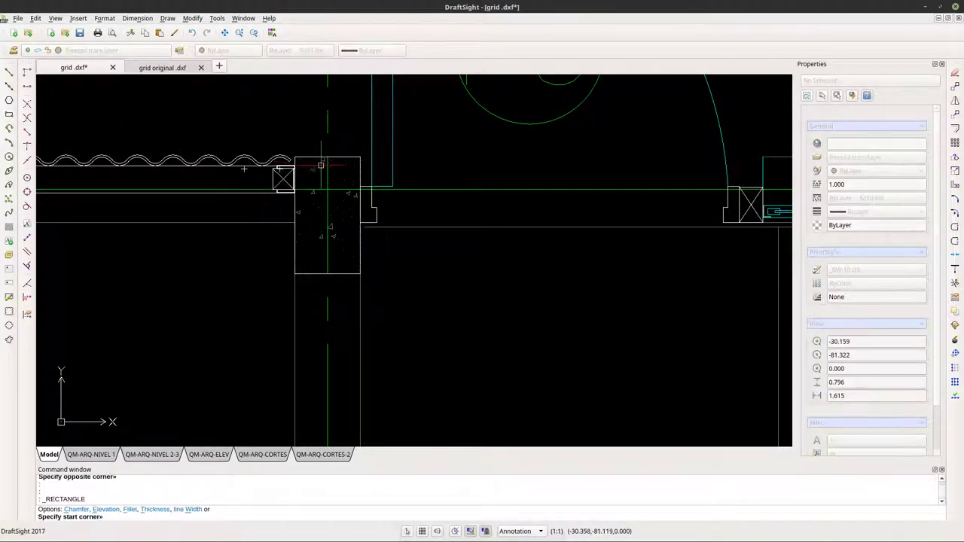
pyautogui.scroll(3, 321, 165)
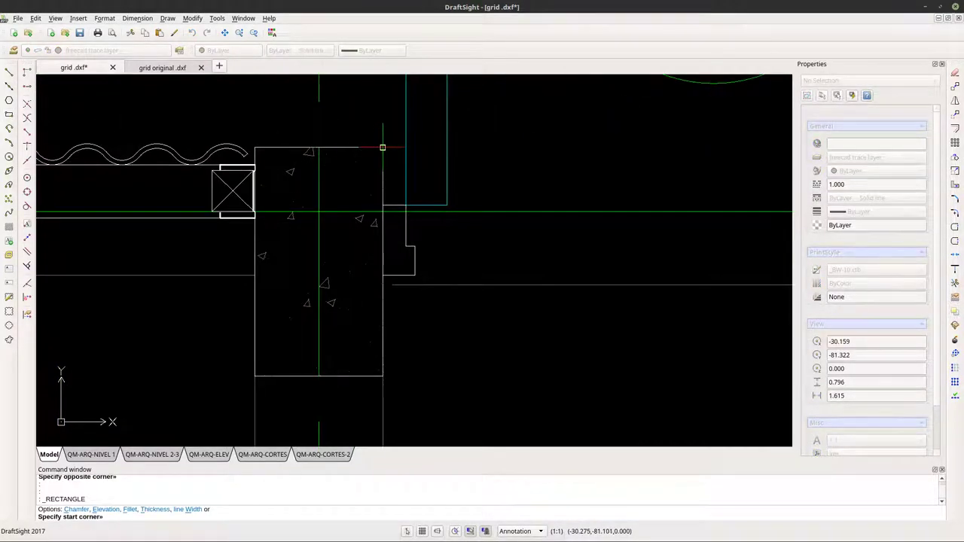
pyautogui.click(383, 148)
pyautogui.scroll(6, 258, 382)
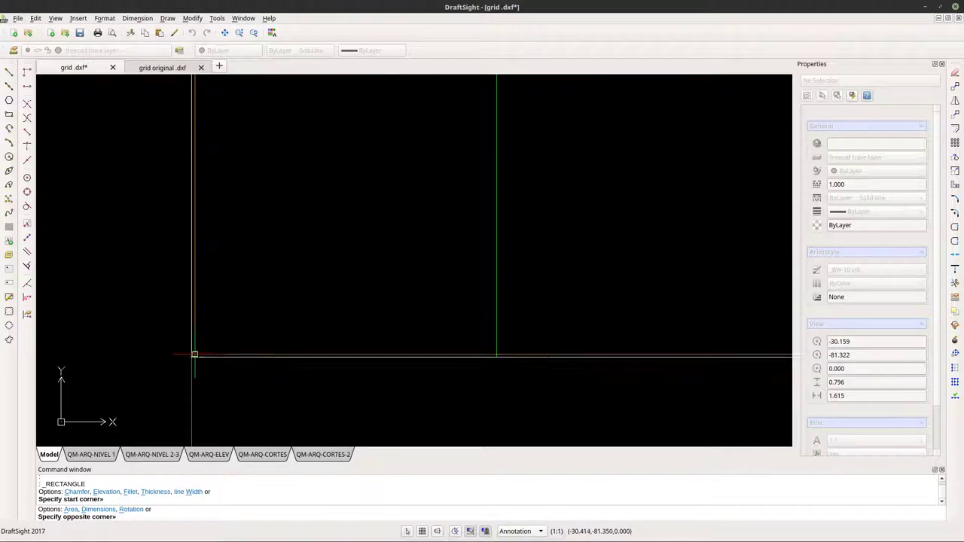
pyautogui.scroll(-3, 196, 356)
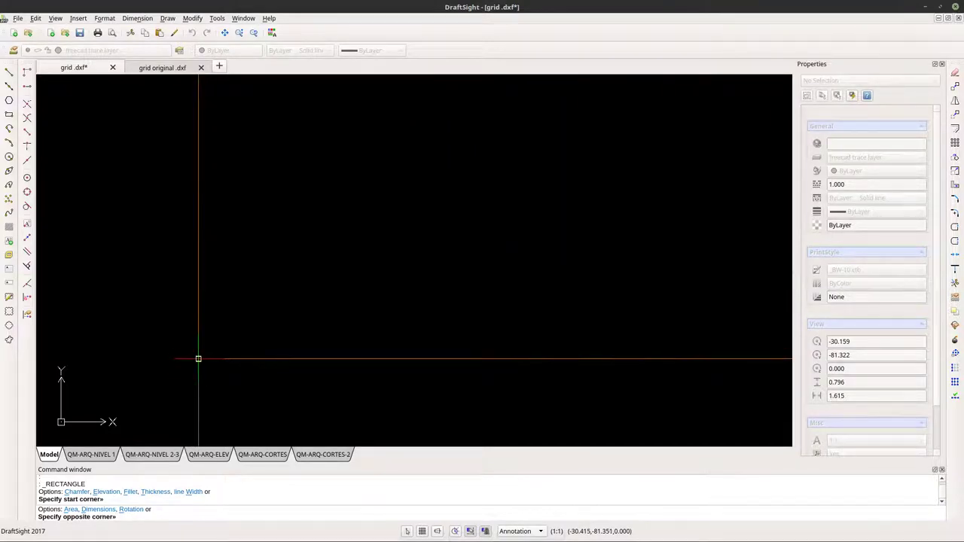
pyautogui.scroll(-6, 198, 358)
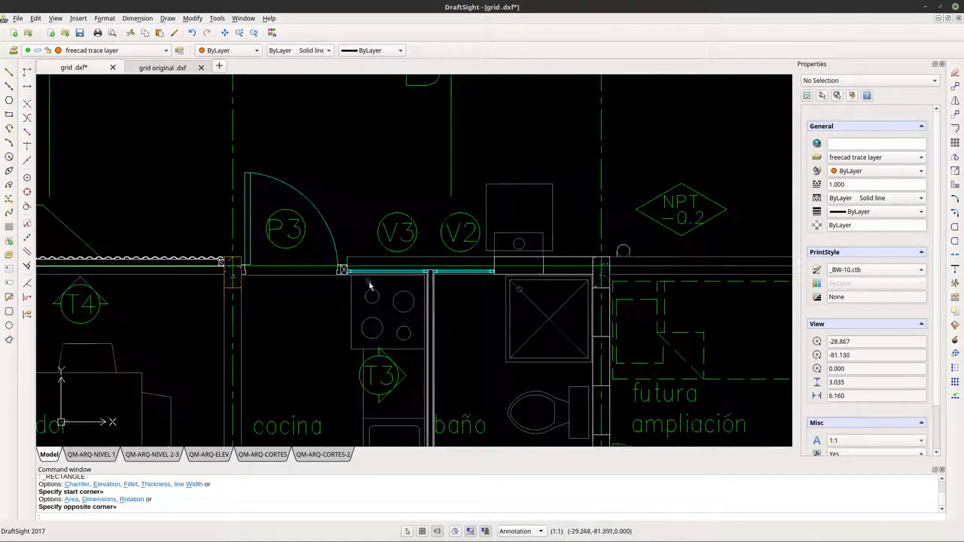
# Finish a rectangle around the hatched column from its top-left to its opposite corner.
pyautogui.scroll(-6, 369, 285)
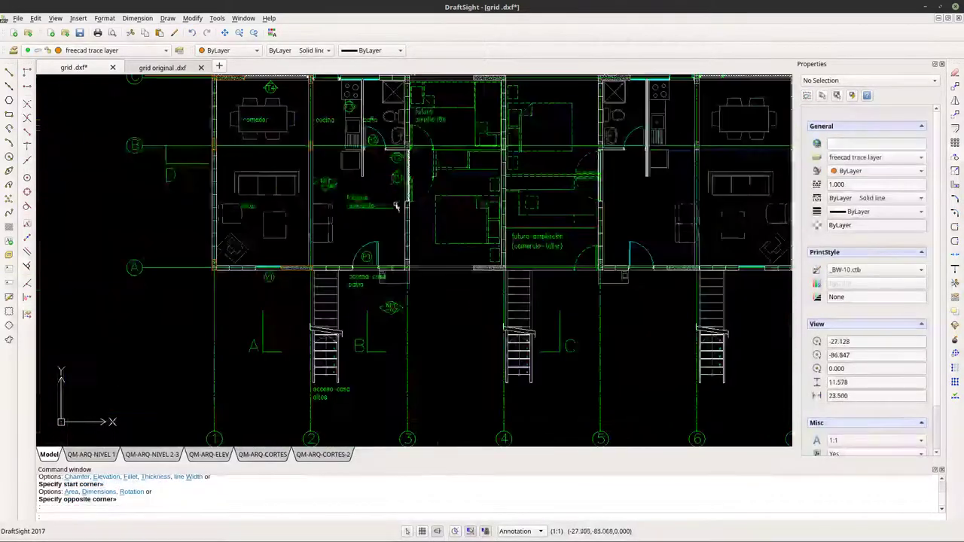
pyautogui.scroll(2, 403, 259)
pyautogui.scroll(-3, 410, 277)
pyautogui.scroll(10, 410, 278)
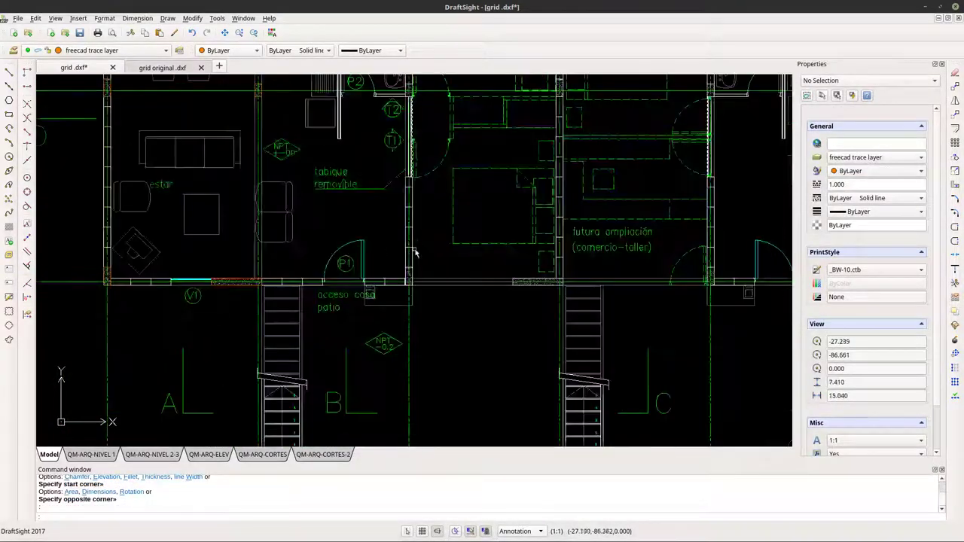
pyautogui.scroll(7, 430, 351)
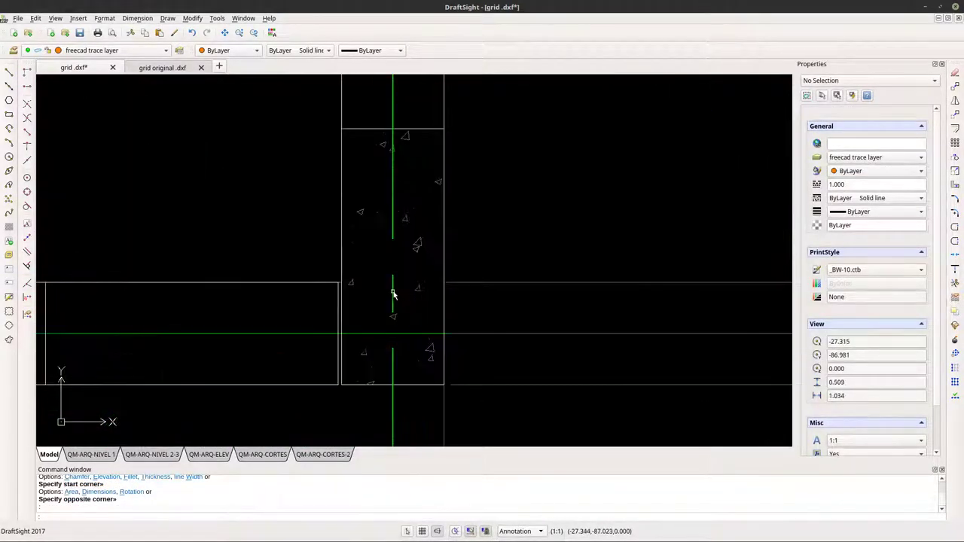
pyautogui.click(9, 114)
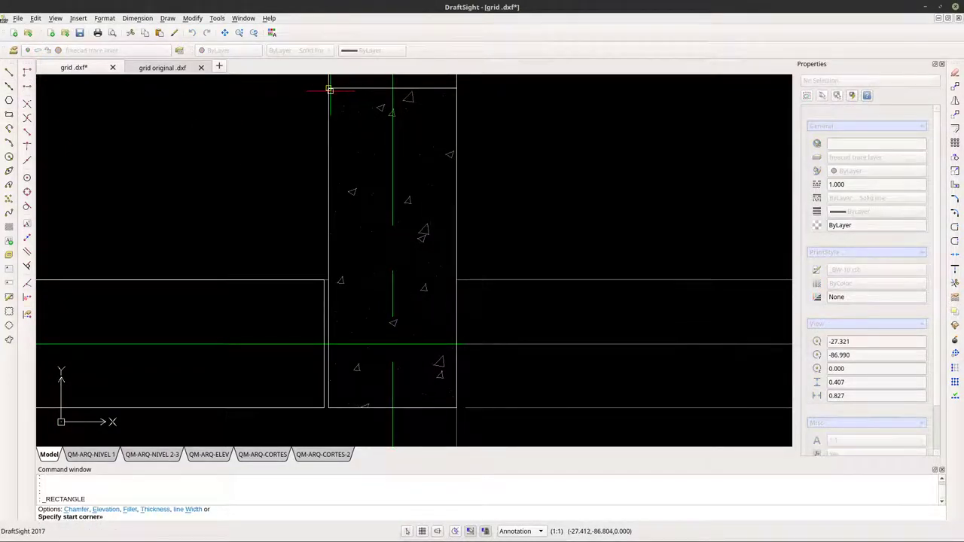
pyautogui.click(329, 88)
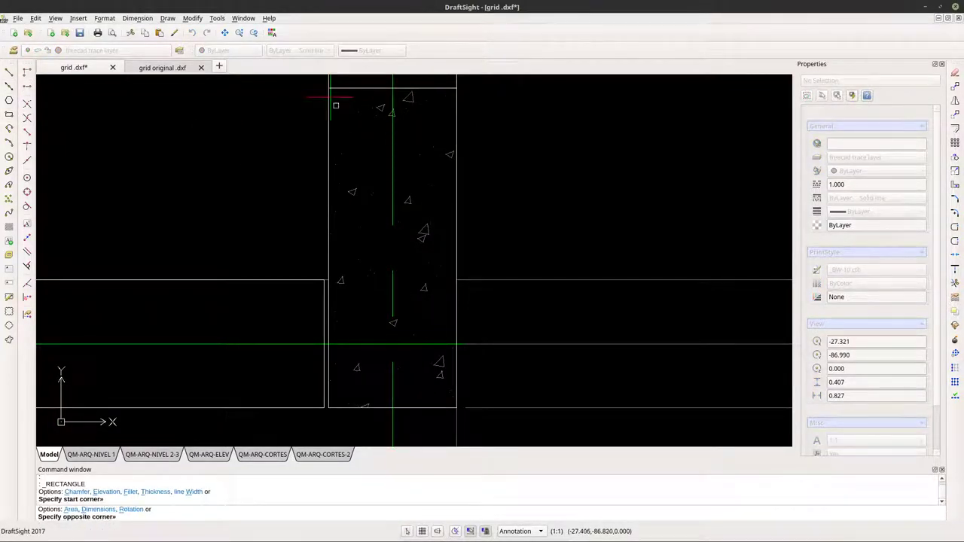
pyautogui.click(457, 408)
# Trace a rectangle around the next hatched column further along the plan.
pyautogui.scroll(-12, 399, 362)
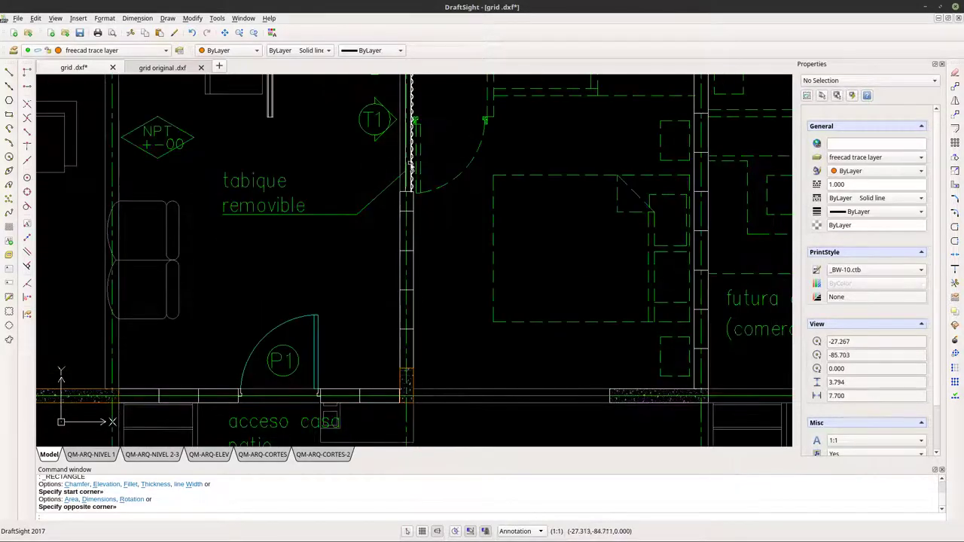
pyautogui.moveTo(424, 141); pyautogui.dragTo(428, 384, button='middle')
pyautogui.scroll(10, 424, 301)
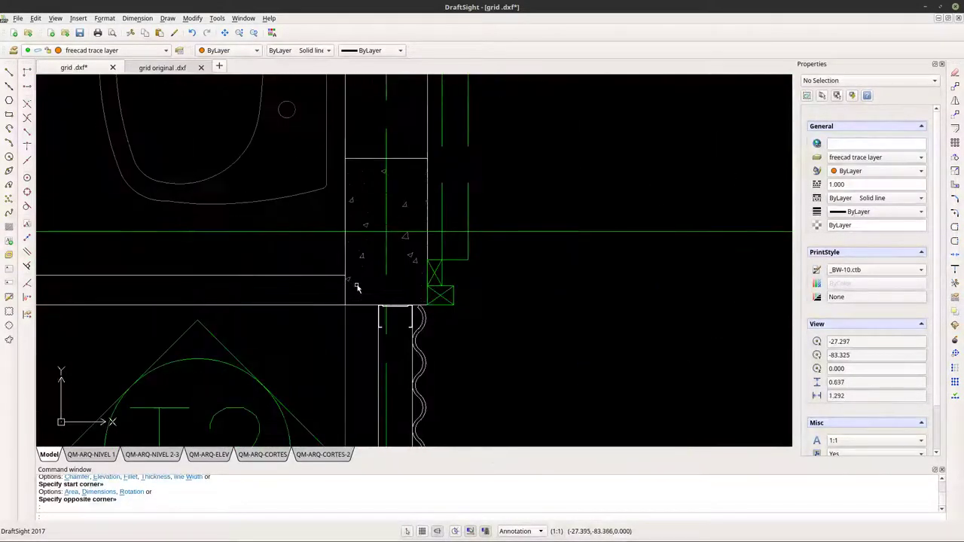
pyautogui.moveTo(402, 231); pyautogui.dragTo(397, 239, button='middle')
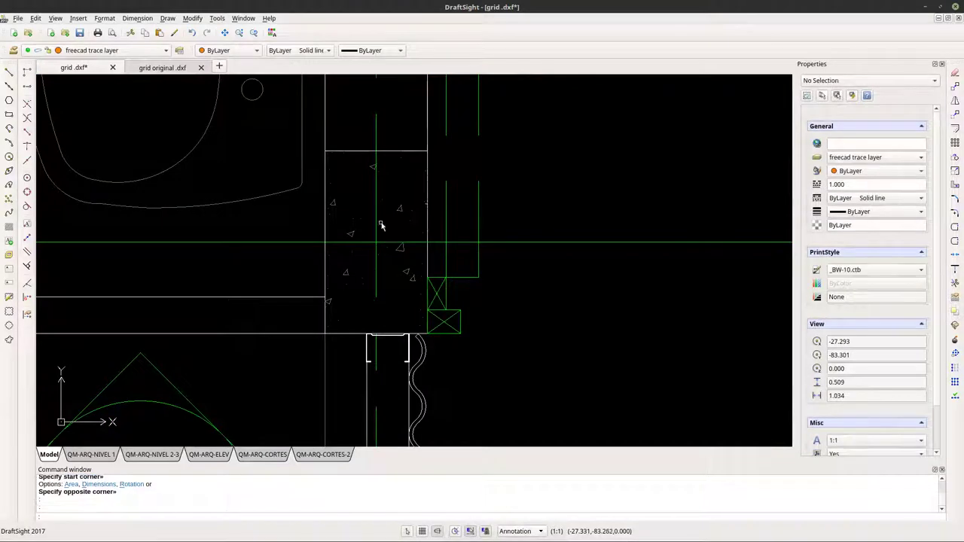
pyautogui.click(9, 115)
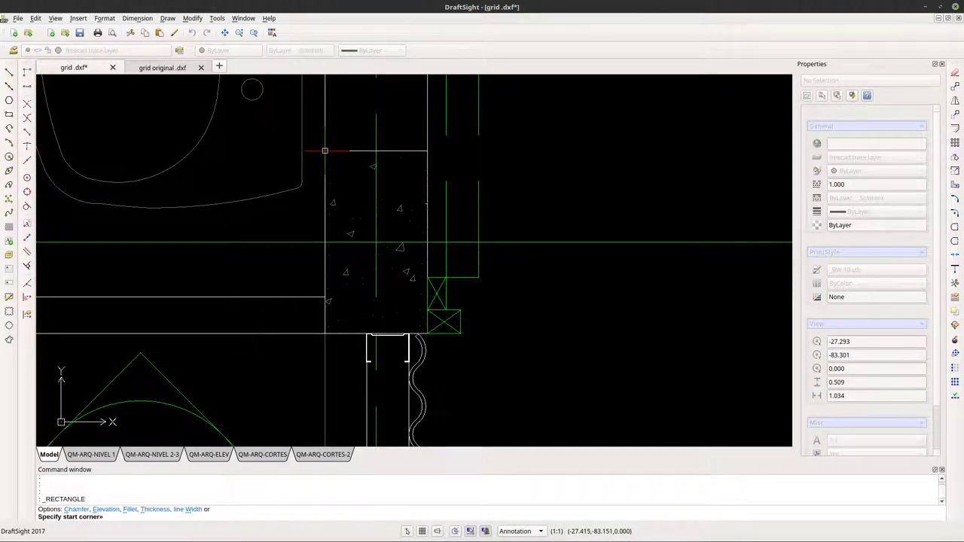
pyautogui.click(325, 151)
pyautogui.scroll(6, 422, 316)
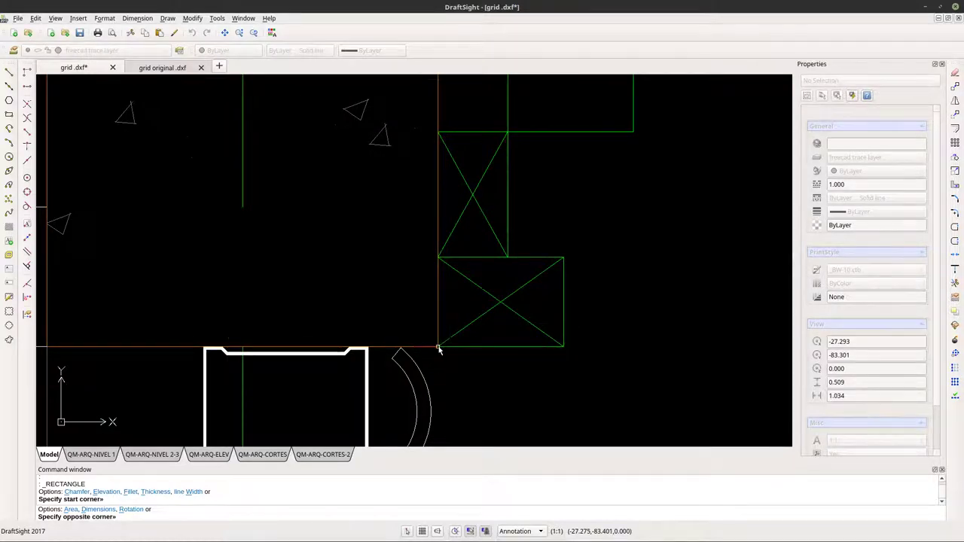
pyautogui.click(439, 349)
pyautogui.scroll(-8, 502, 345)
pyautogui.scroll(3, 433, 351)
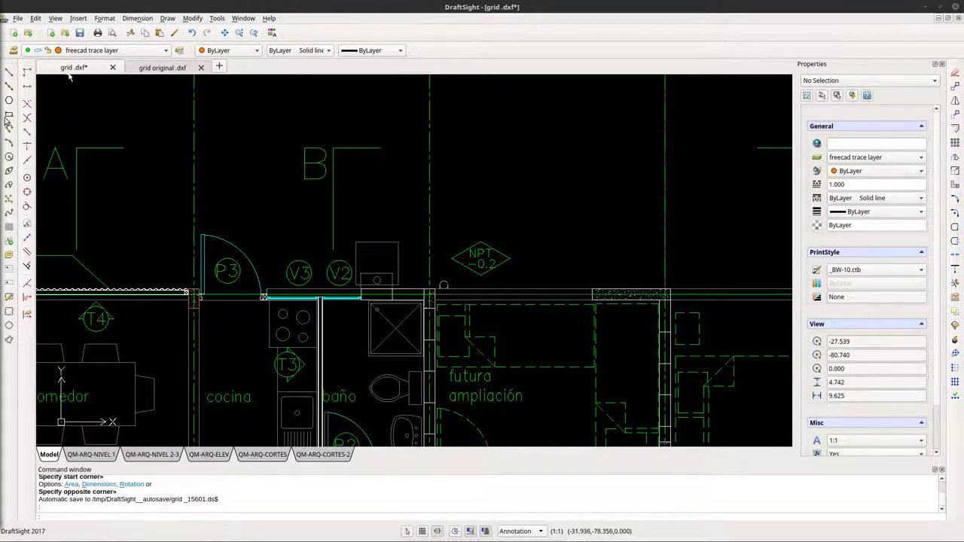
# Trace a rectangle over the hatched wall strip starting at the corner near NPT.
pyautogui.click(10, 117)
pyautogui.scroll(4, 431, 308)
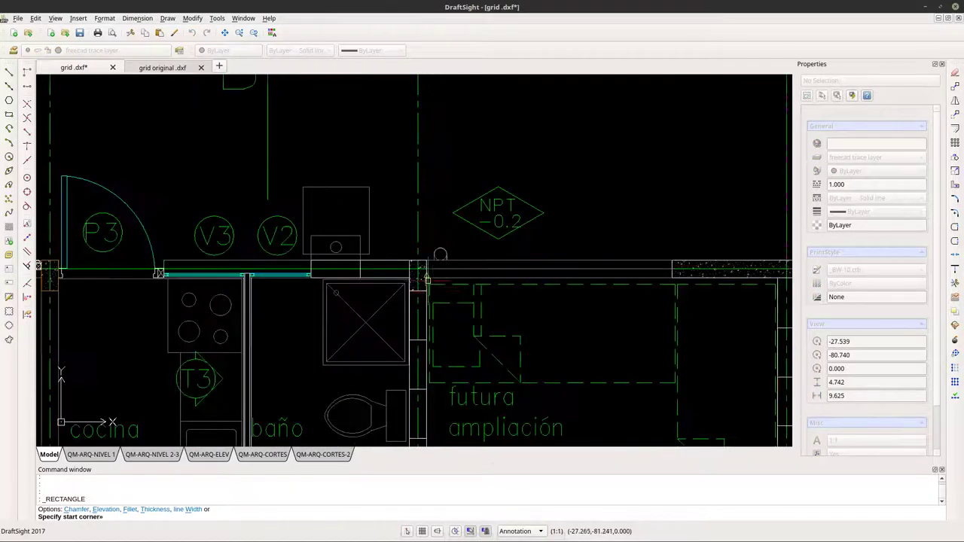
pyautogui.click(394, 253)
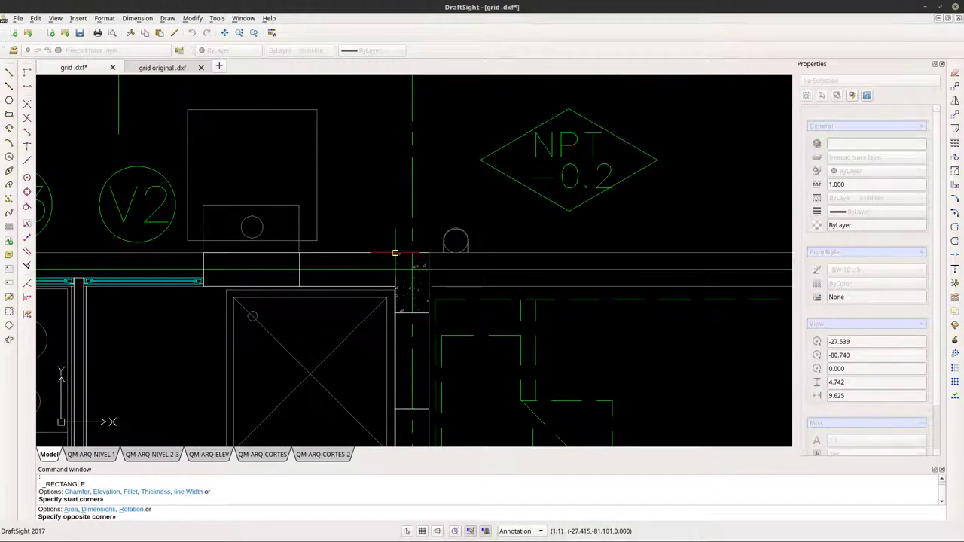
pyautogui.scroll(3, 414, 320)
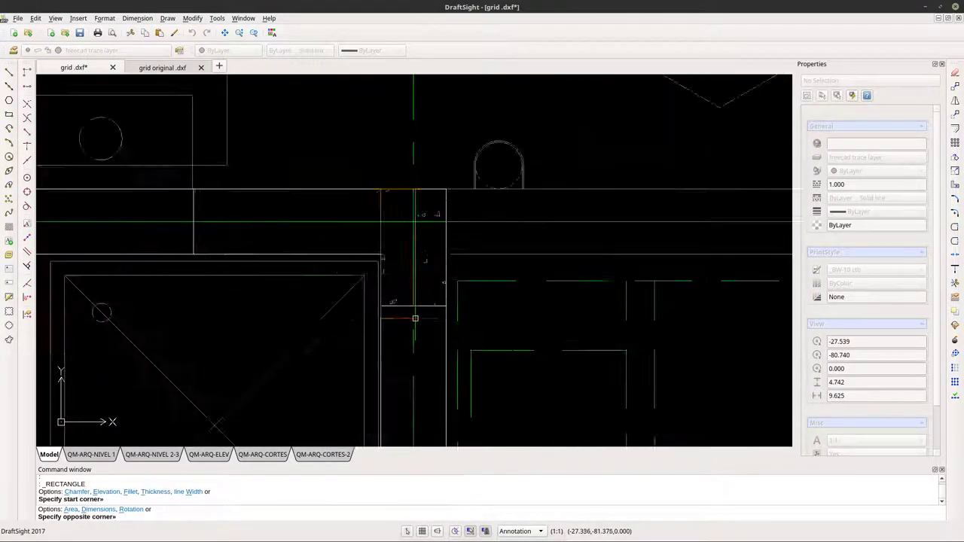
pyautogui.click(452, 303)
pyautogui.scroll(-5, 422, 298)
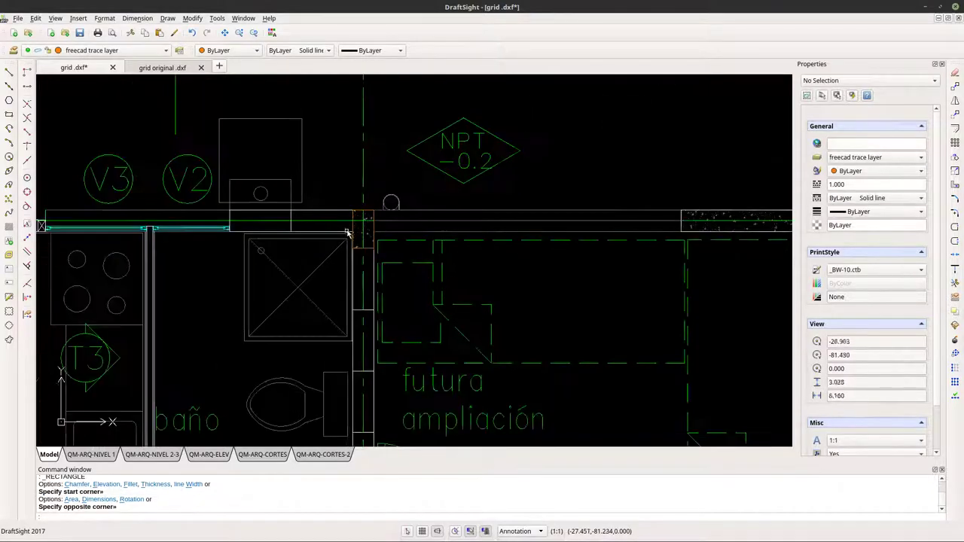
# Trace a rectangle over the hatched wall section between its opposite corners.
pyautogui.moveTo(409, 399); pyautogui.dragTo(357, 302, button='middle')
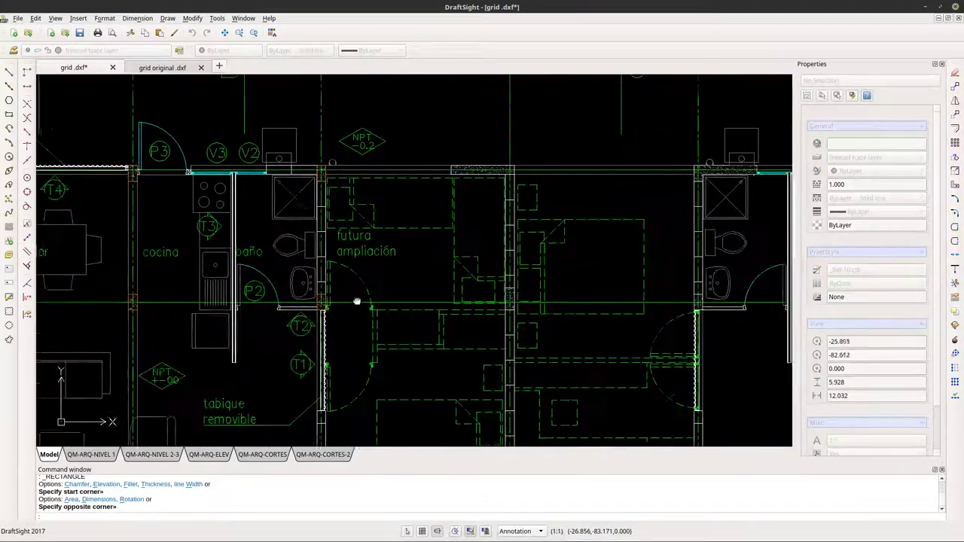
pyautogui.scroll(-2, 399, 351)
pyautogui.scroll(2, 235, 220)
pyautogui.scroll(5, 236, 221)
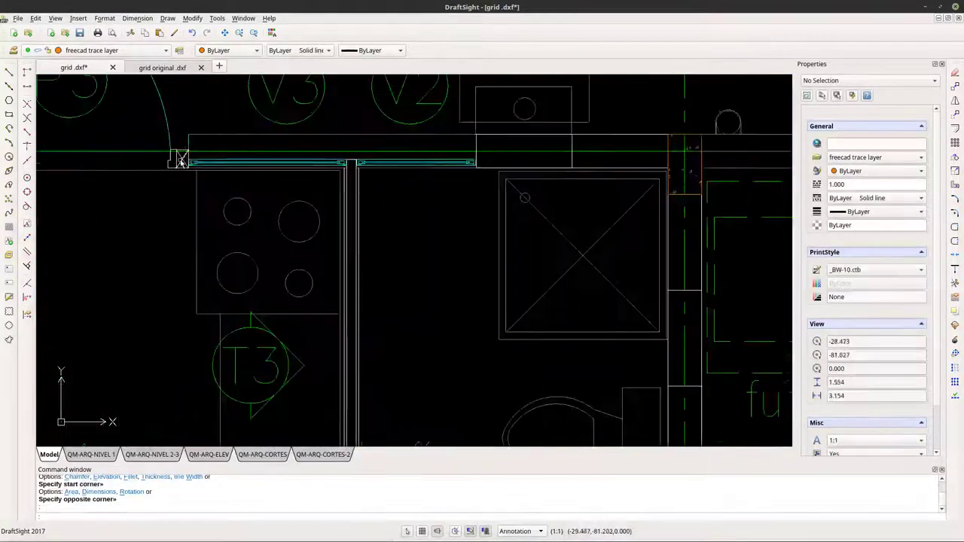
pyautogui.scroll(-6, 420, 189)
pyautogui.scroll(7, 404, 280)
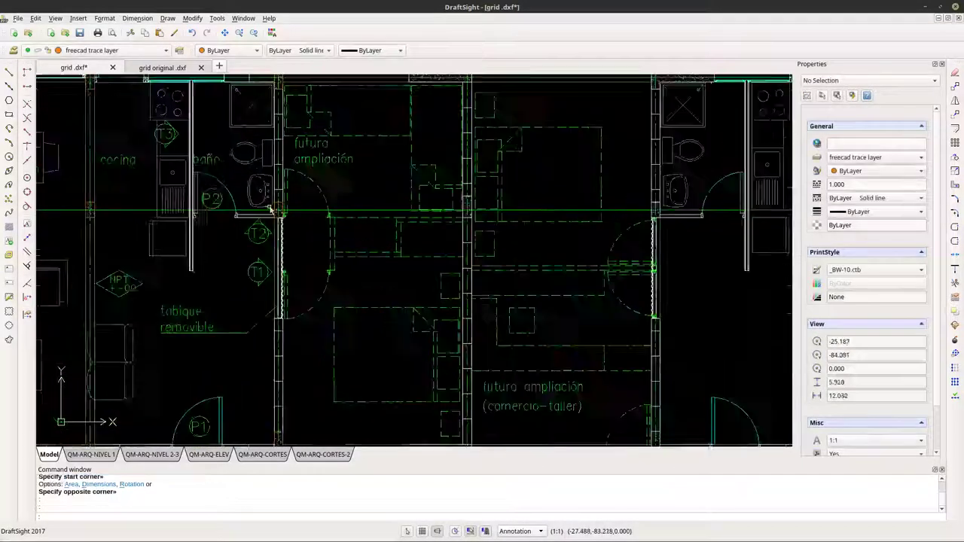
pyautogui.scroll(-6, 263, 238)
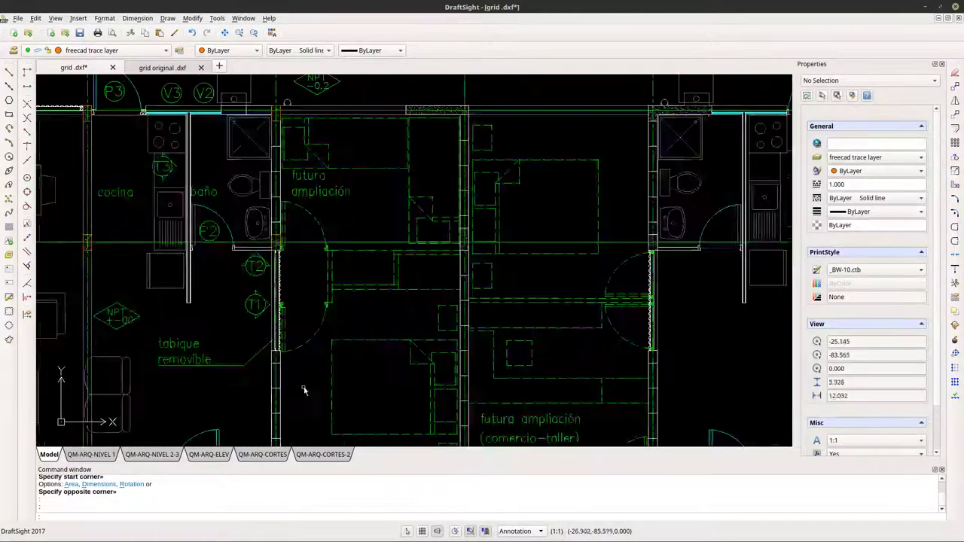
pyautogui.scroll(2, 310, 224)
pyautogui.moveTo(310, 224); pyautogui.dragTo(307, 273, button='middle')
pyautogui.scroll(-4, 308, 273)
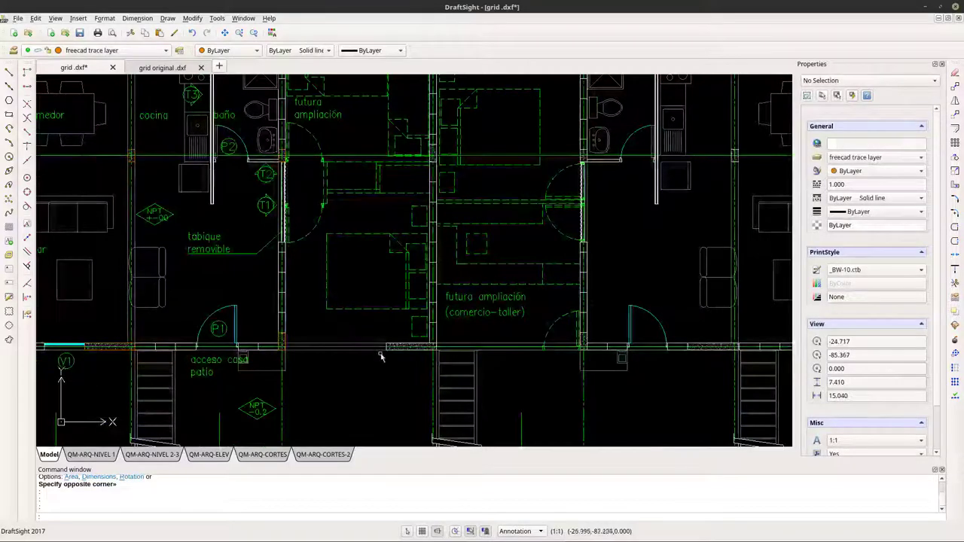
pyautogui.scroll(10, 431, 343)
pyautogui.scroll(1, 431, 344)
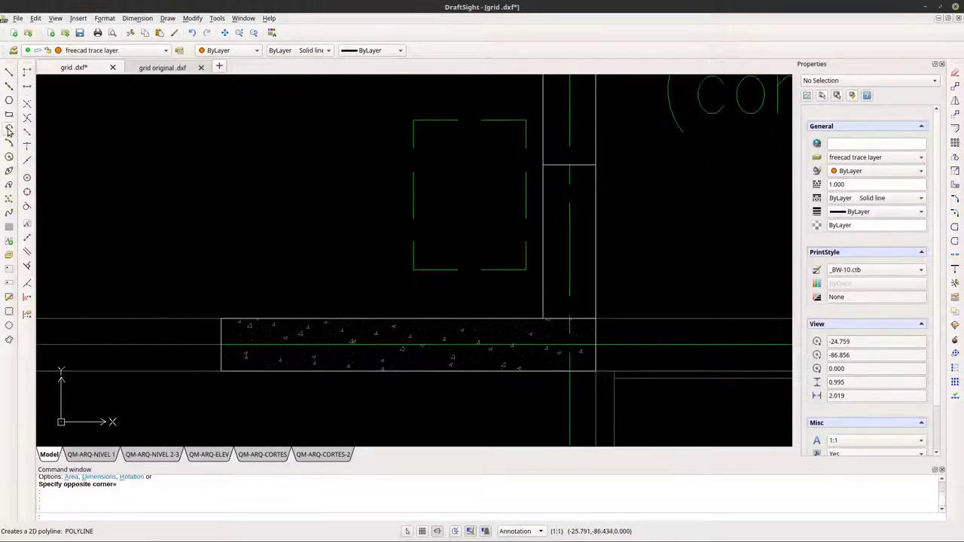
pyautogui.click(9, 115)
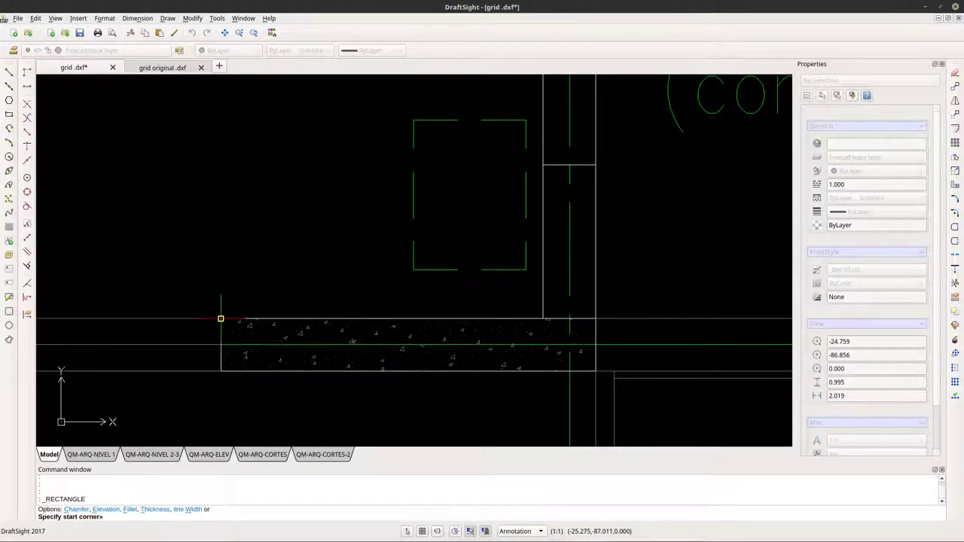
pyautogui.click(221, 318)
pyautogui.scroll(5, 587, 362)
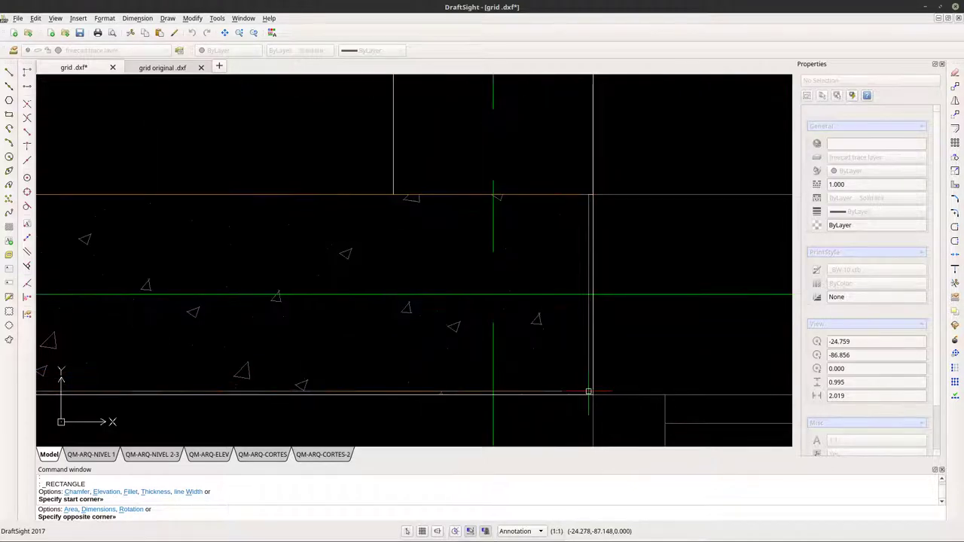
pyautogui.click(588, 392)
pyautogui.scroll(-4, 420, 316)
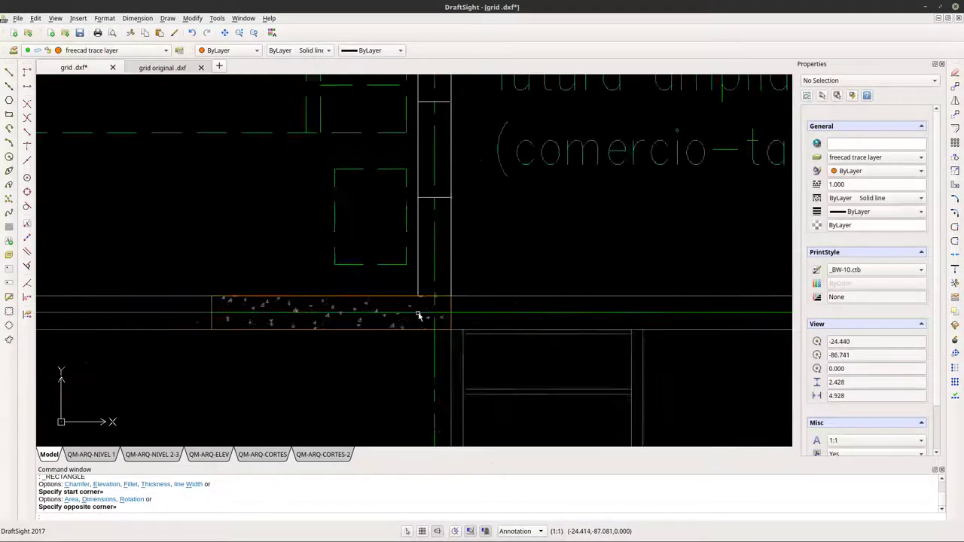
pyautogui.scroll(-5, 420, 316)
pyautogui.scroll(3, 410, 251)
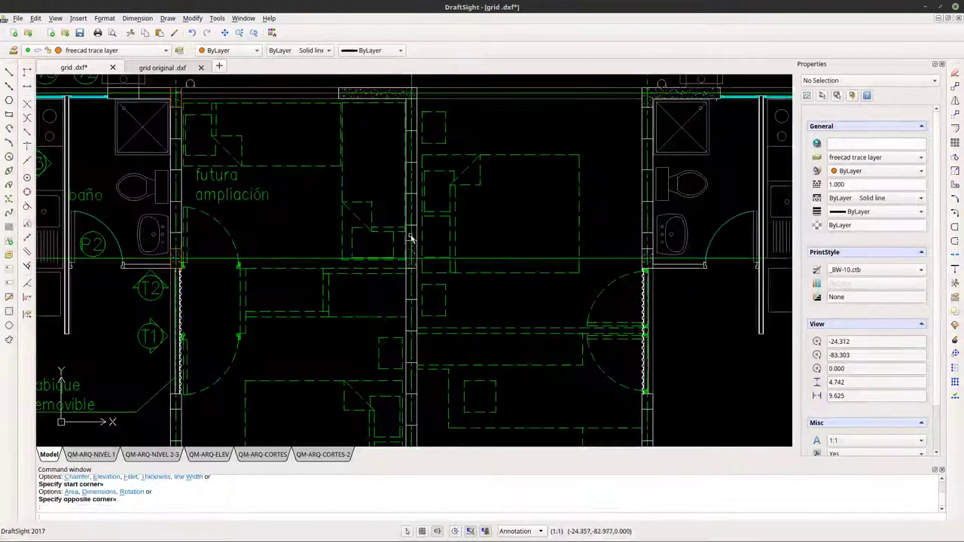
pyautogui.scroll(6, 411, 239)
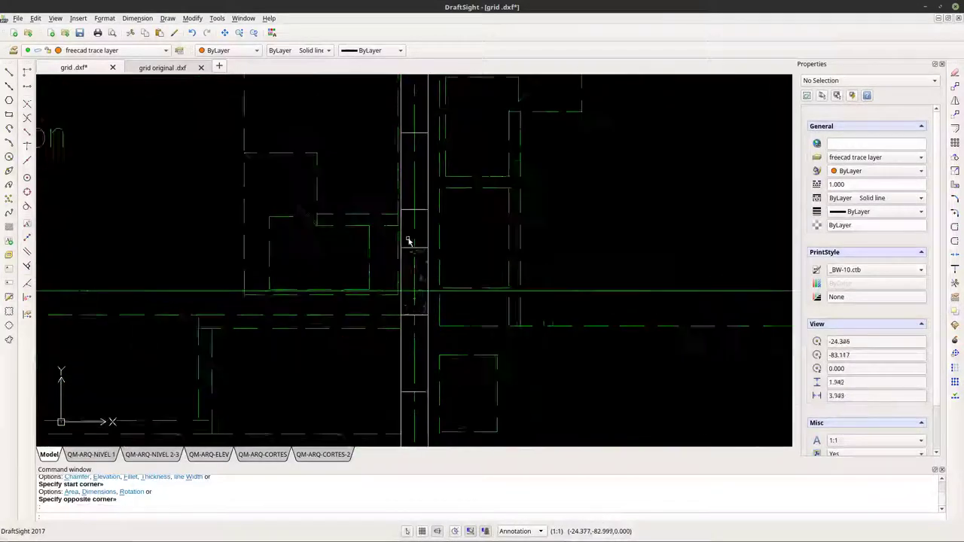
# Trace a rectangle around the vertical hatched column from top-left to bottom-right.
pyautogui.click(9, 116)
pyautogui.scroll(3, 406, 264)
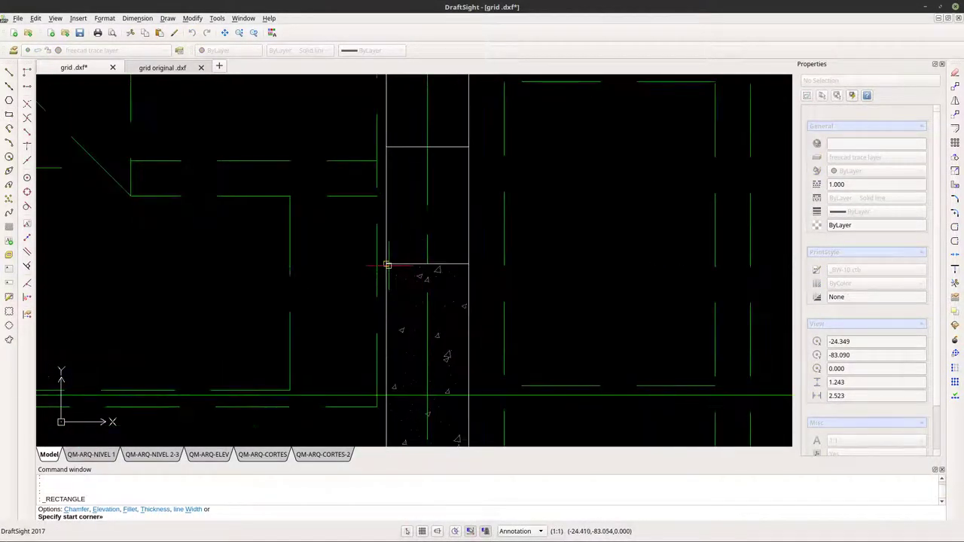
pyautogui.click(385, 265)
pyautogui.scroll(-4, 400, 301)
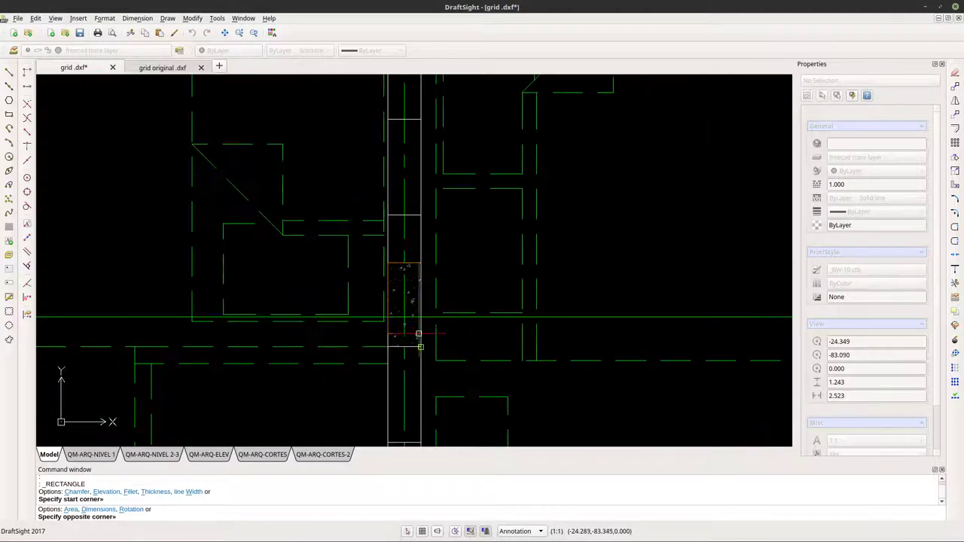
pyautogui.scroll(5, 415, 334)
pyautogui.click(426, 368)
pyautogui.scroll(-4, 426, 377)
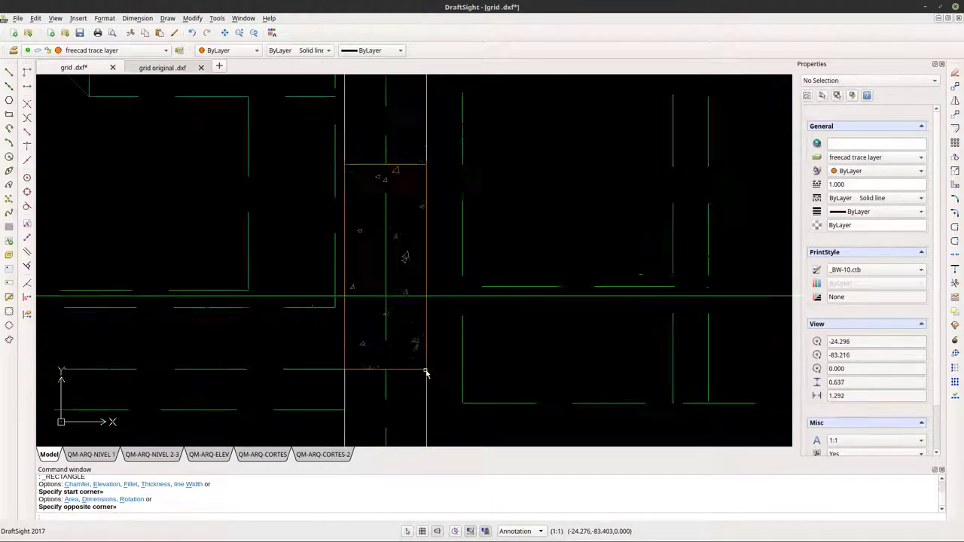
pyautogui.scroll(3, 422, 267)
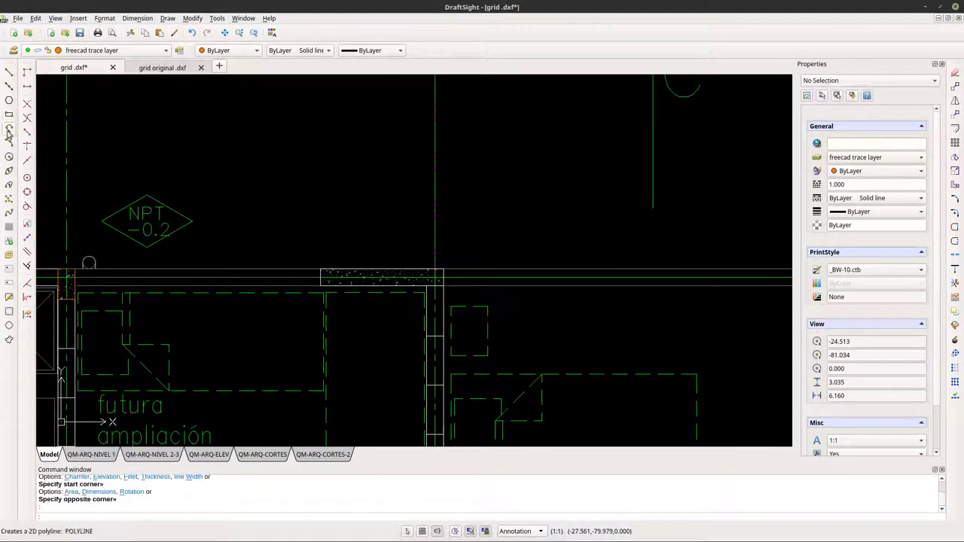
# Trace a rectangle over the top hatched wall strip near the NPT -0.2 mark.
pyautogui.click(9, 113)
pyautogui.scroll(5, 375, 286)
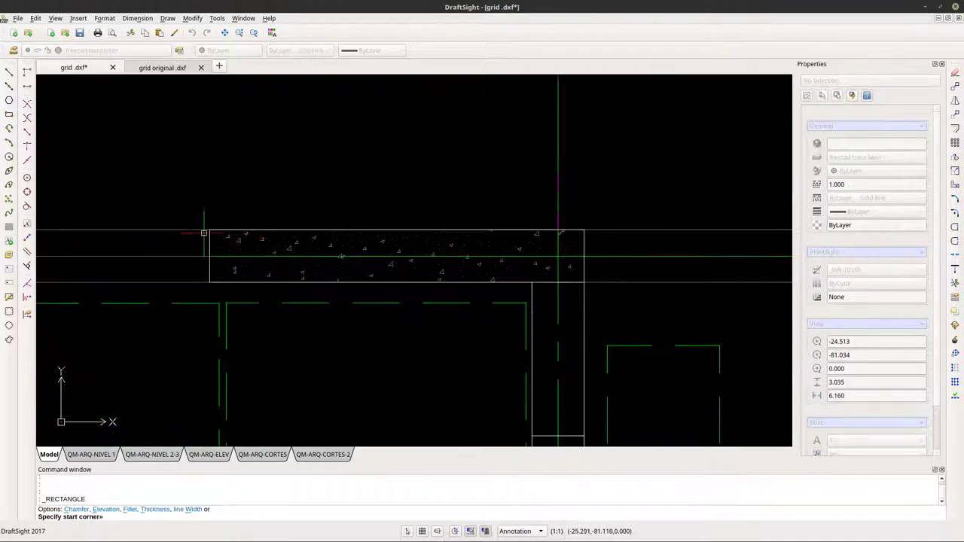
pyautogui.click(209, 230)
pyautogui.scroll(3, 577, 284)
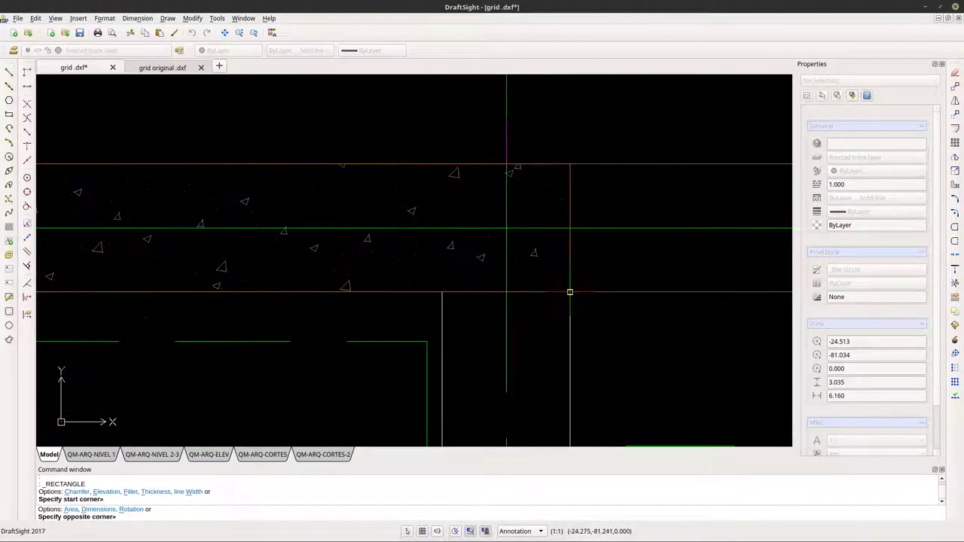
pyautogui.click(569, 294)
pyautogui.scroll(-5, 415, 230)
pyautogui.scroll(2, 414, 267)
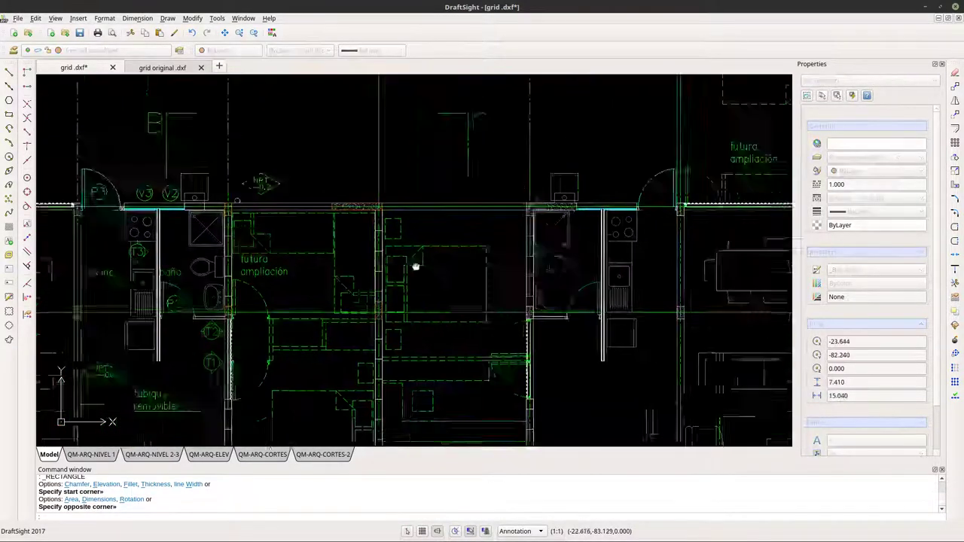
pyautogui.scroll(-5, 374, 214)
# Trace a rectangle from the top-left corner of the hatched column beside the doorway.
pyautogui.scroll(8, 384, 290)
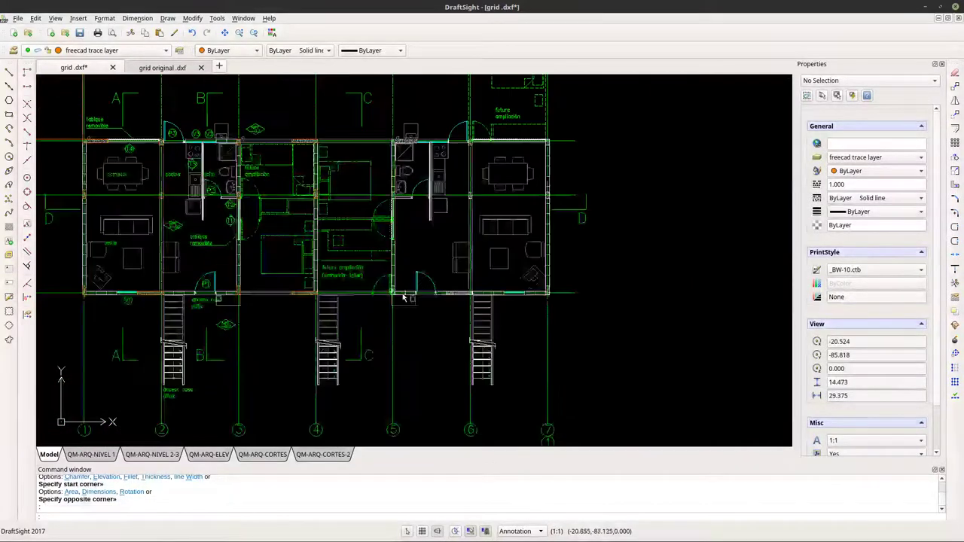
pyautogui.scroll(-4, 383, 290)
pyautogui.scroll(5, 383, 286)
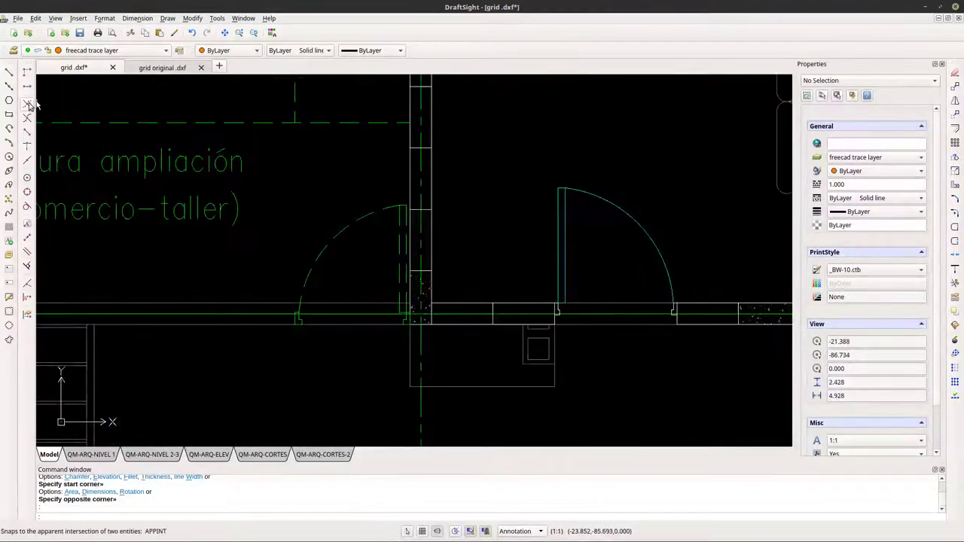
pyautogui.click(9, 116)
pyautogui.scroll(6, 399, 226)
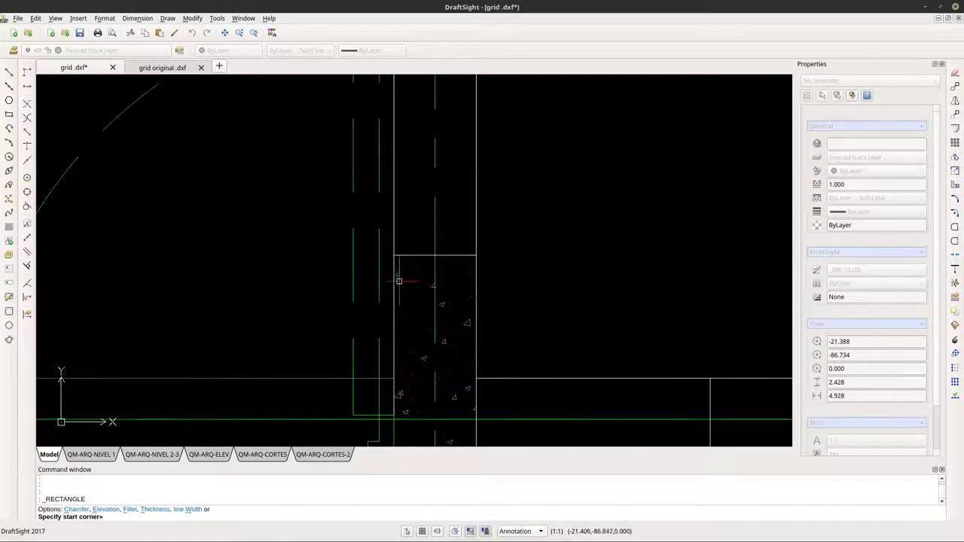
pyautogui.click(393, 255)
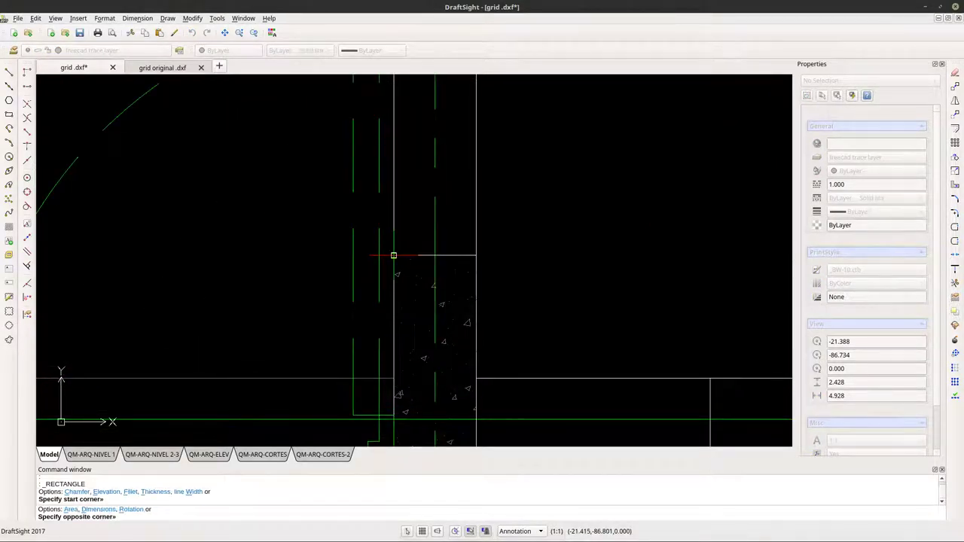
pyautogui.scroll(-4, 452, 346)
pyautogui.scroll(6, 440, 346)
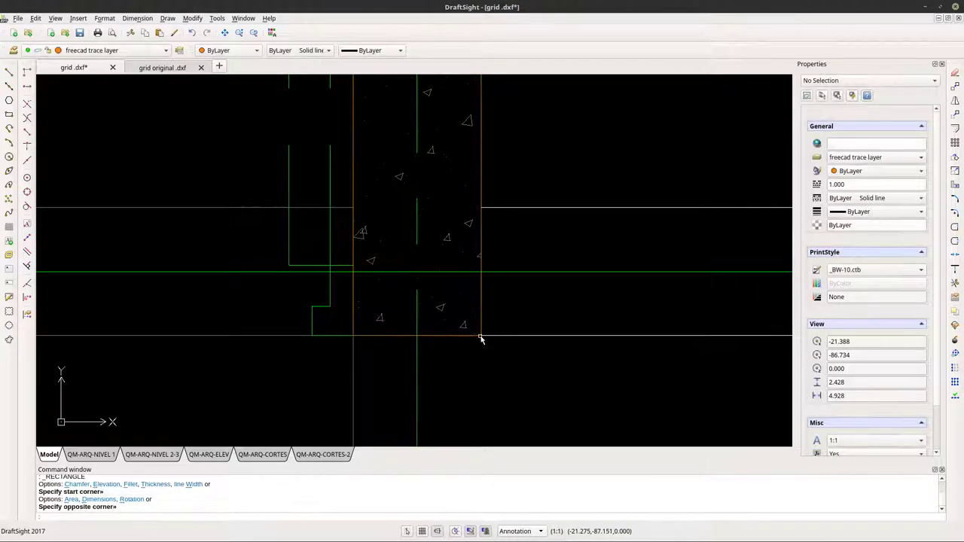
pyautogui.scroll(-3, 390, 347)
pyautogui.moveTo(442, 181); pyautogui.dragTo(444, 374, button='middle')
pyautogui.scroll(-3, 444, 374)
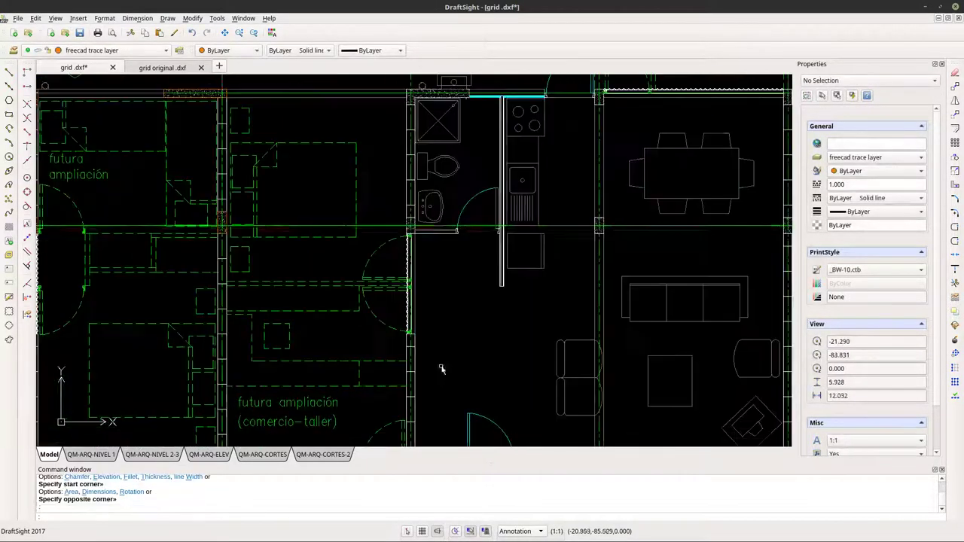
pyautogui.press('Escape')
# Start a rectangle at the washbasin wall's top-left corner, then cancel it unfinished.
pyautogui.scroll(4, 404, 215)
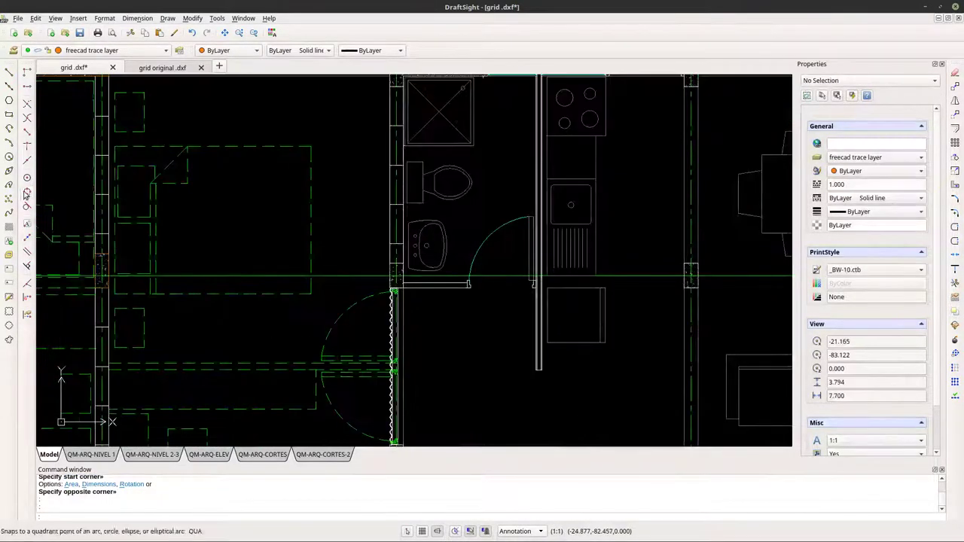
pyautogui.click(9, 114)
pyautogui.scroll(4, 407, 284)
pyautogui.scroll(1, 391, 272)
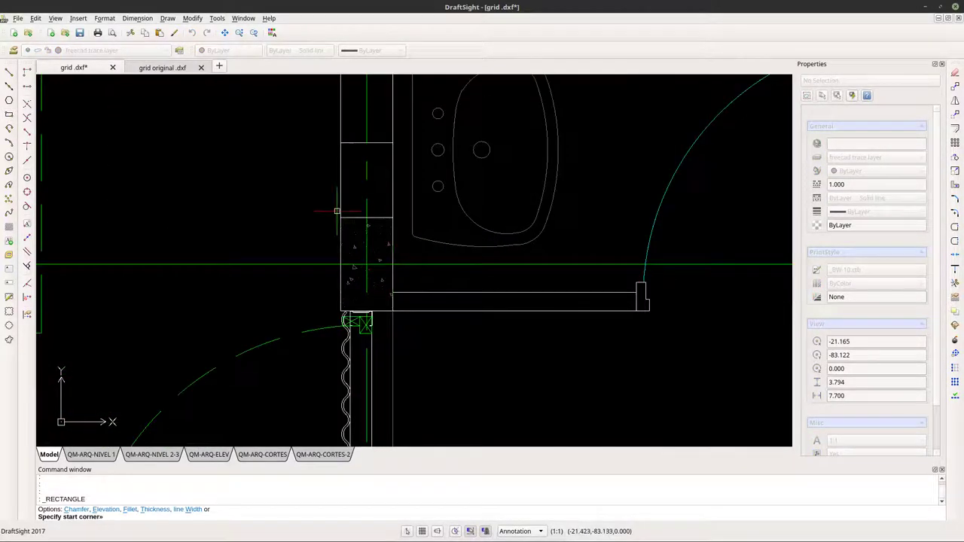
pyautogui.click(340, 218)
pyautogui.scroll(3, 392, 323)
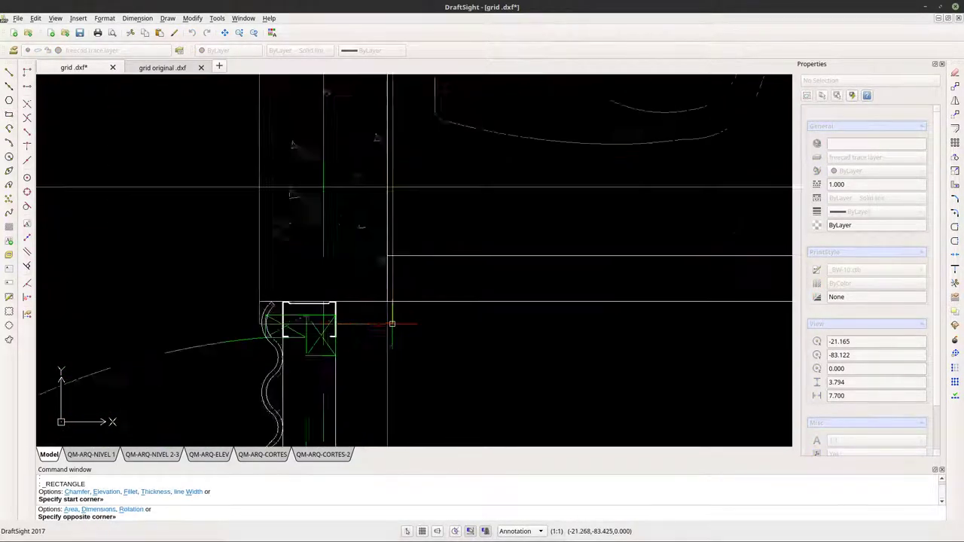
pyautogui.press('Escape')
pyautogui.scroll(-6, 386, 296)
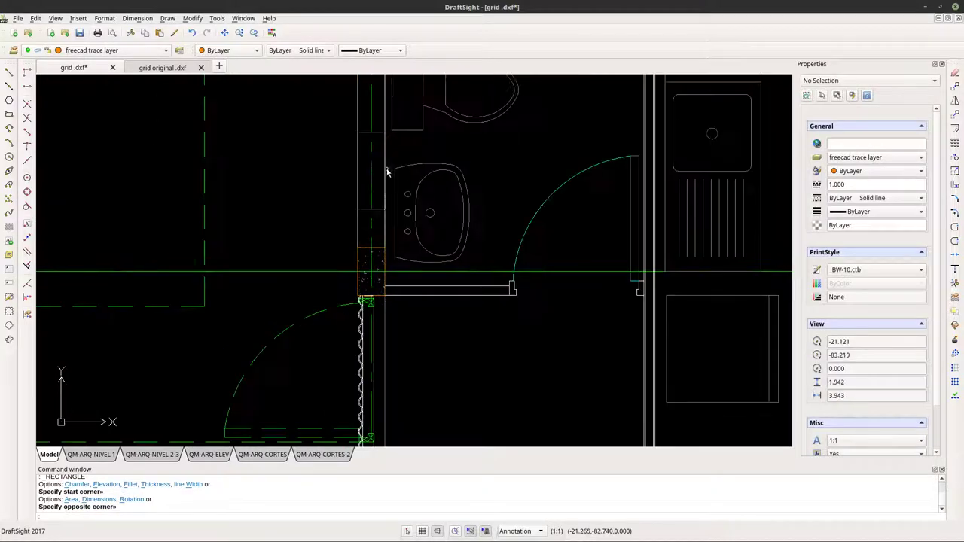
pyautogui.scroll(7, 357, 190)
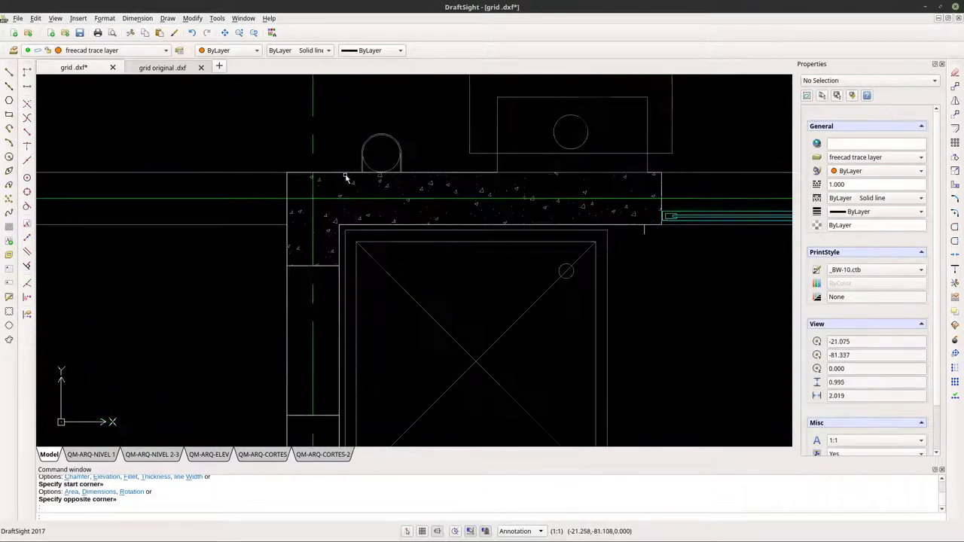
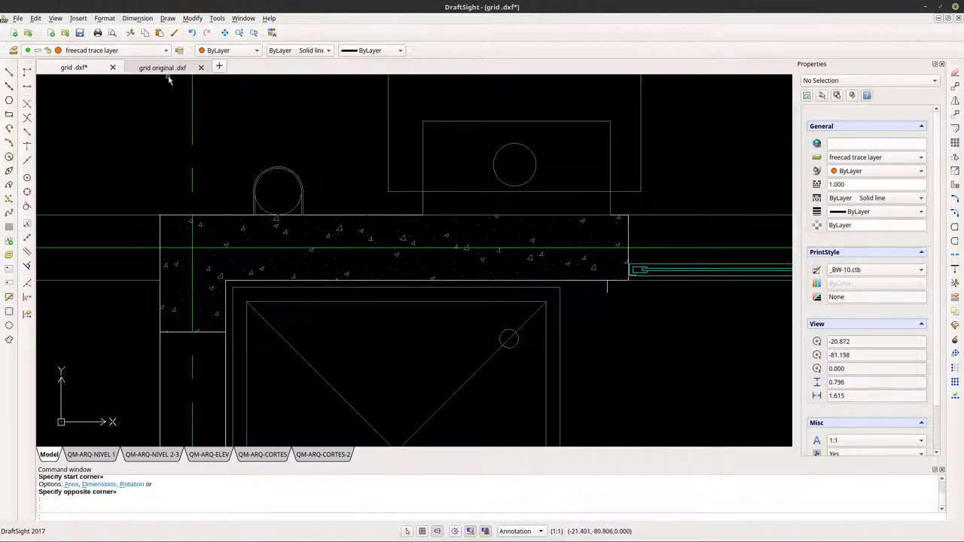
# Trace a polyline through the hatched wall's corner vertices on the freecad trace layer and finish it.
pyautogui.click(10, 131)
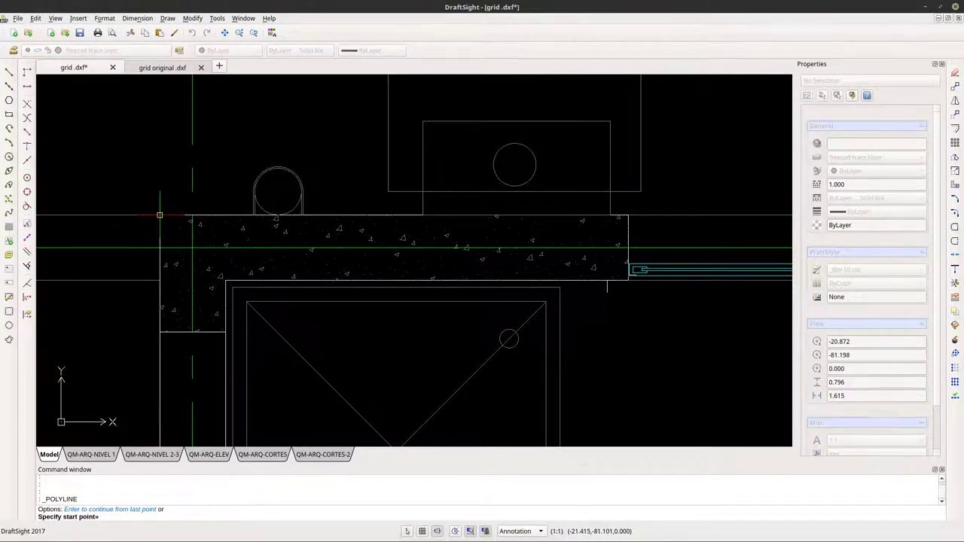
pyautogui.click(159, 215)
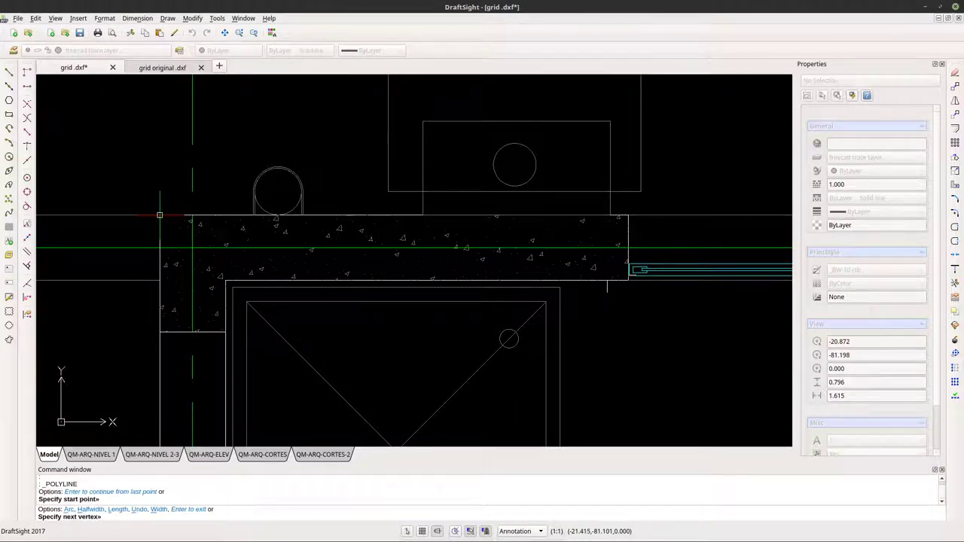
pyautogui.click(159, 331)
pyautogui.click(226, 332)
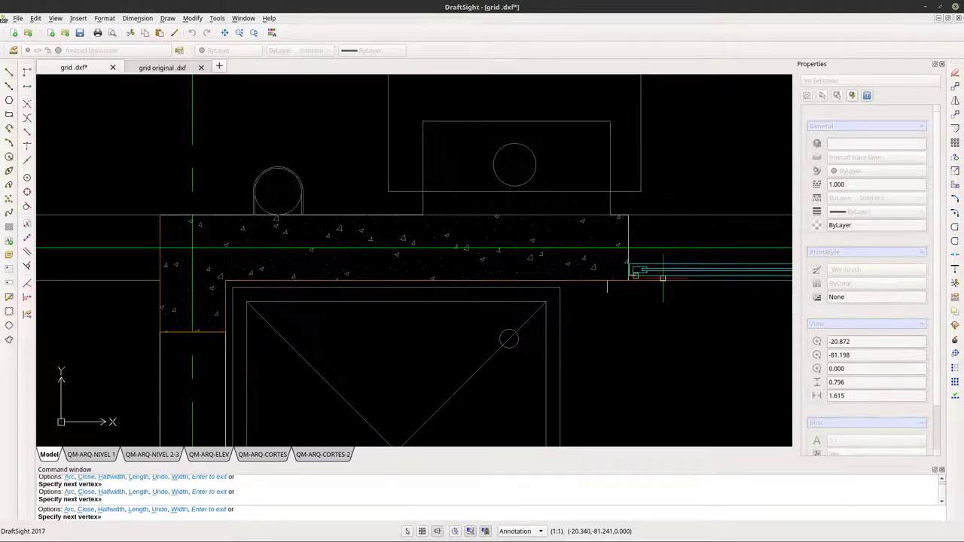
pyautogui.scroll(4, 650, 284)
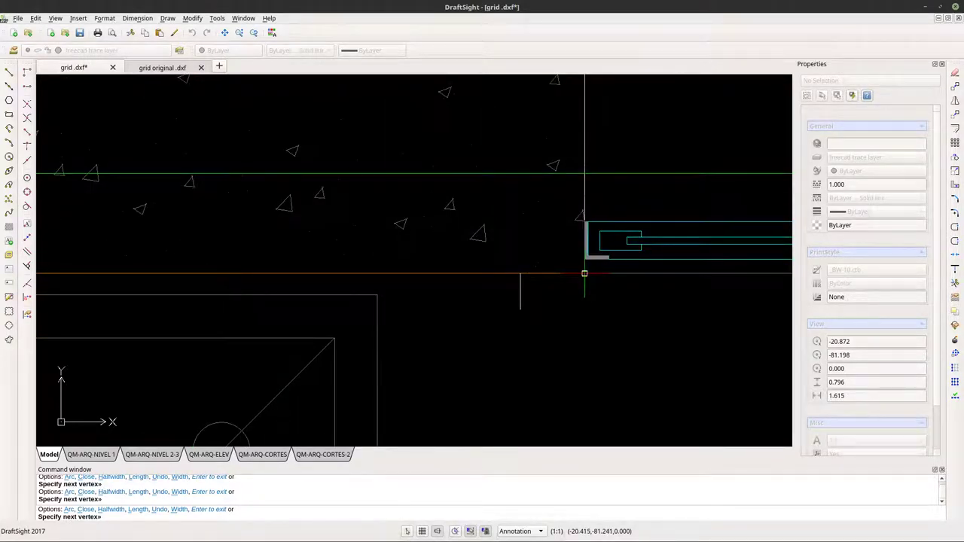
pyautogui.scroll(-3, 573, 282)
pyautogui.scroll(3, 573, 198)
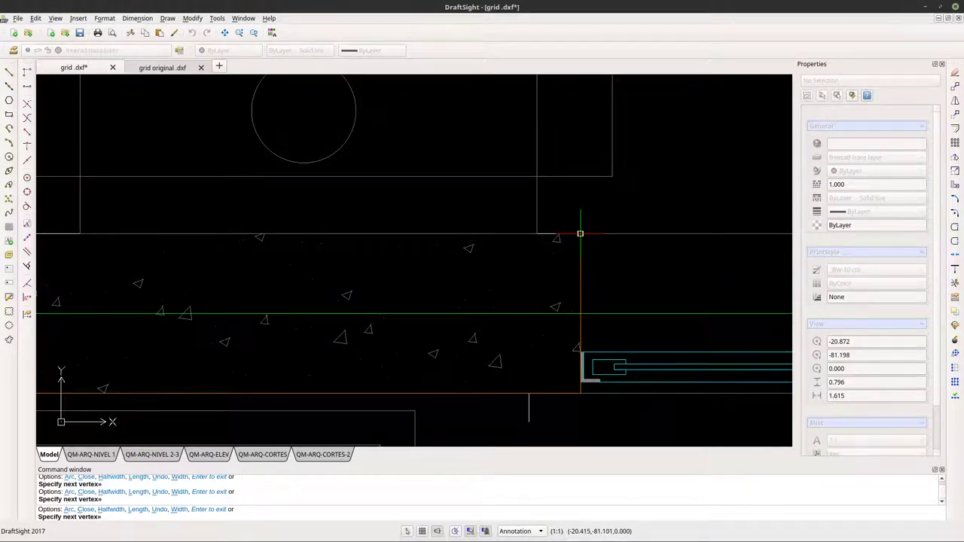
pyautogui.scroll(-3, 580, 233)
pyautogui.scroll(3, 181, 222)
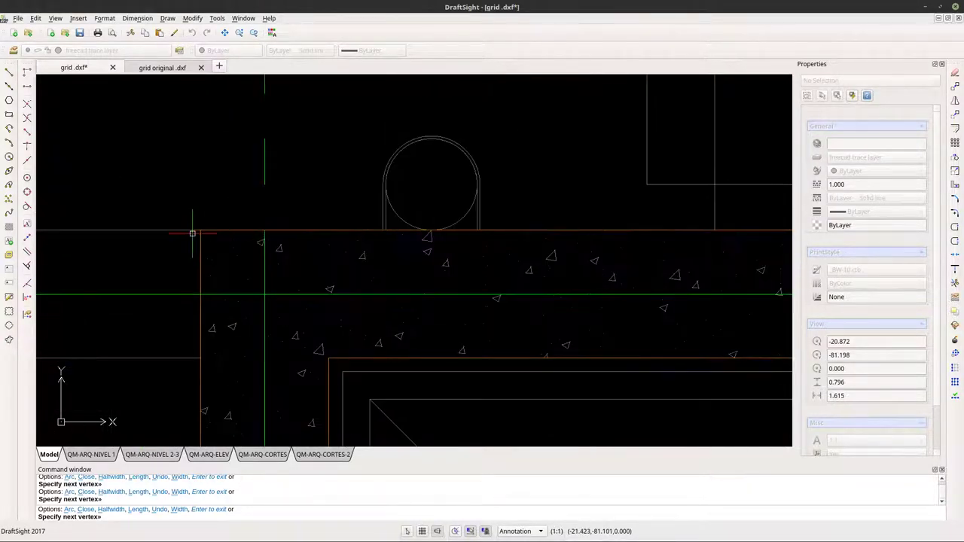
pyautogui.scroll(-4, 235, 227)
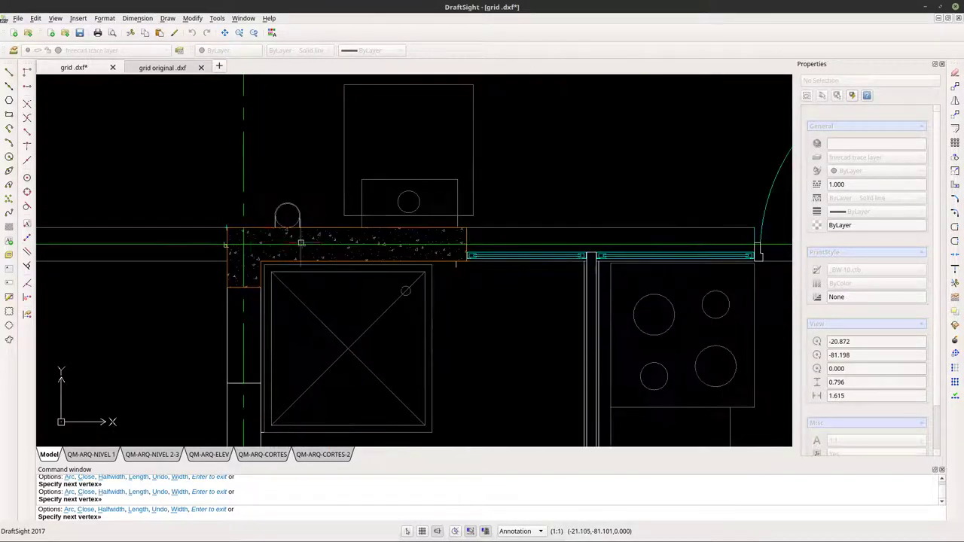
pyautogui.scroll(-2, 258, 162)
pyautogui.scroll(-1, 422, 184)
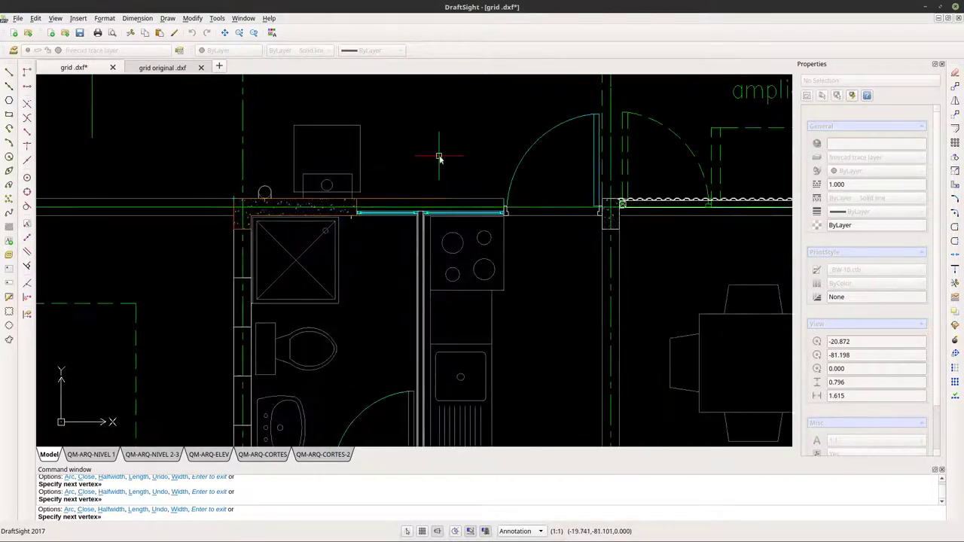
pyautogui.rightClick(439, 157)
pyautogui.click(458, 166)
pyautogui.scroll(-2, 282, 224)
pyautogui.scroll(-1, 437, 228)
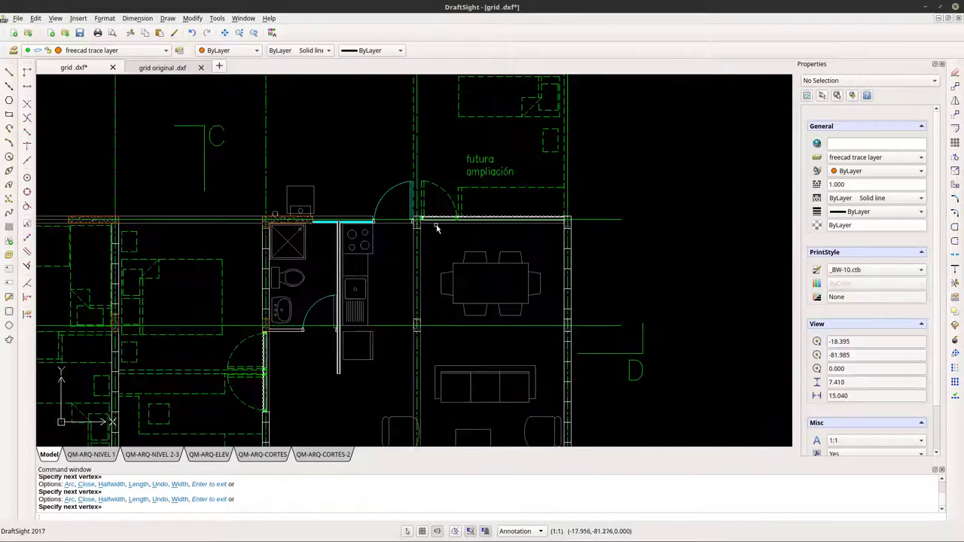
pyautogui.scroll(2, 437, 229)
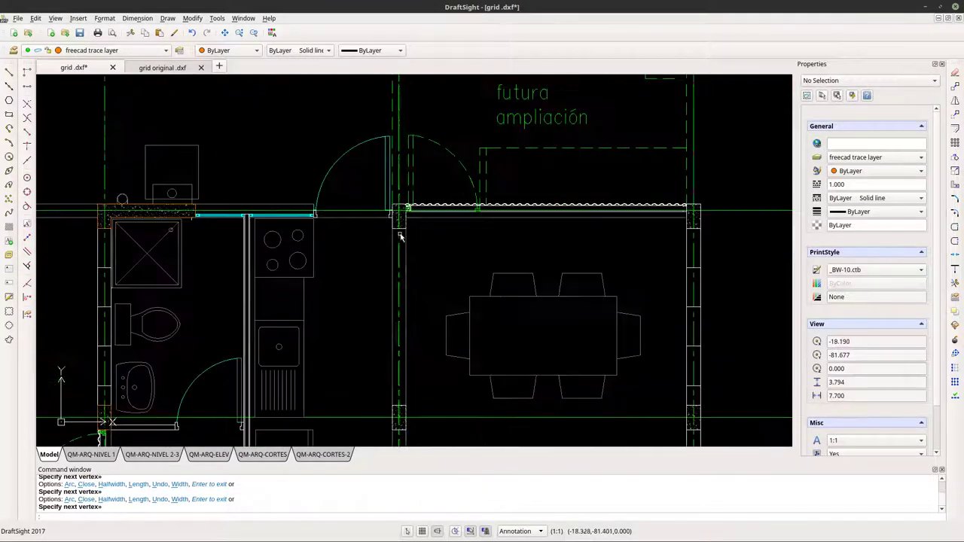
pyautogui.click(10, 117)
pyautogui.scroll(8, 380, 185)
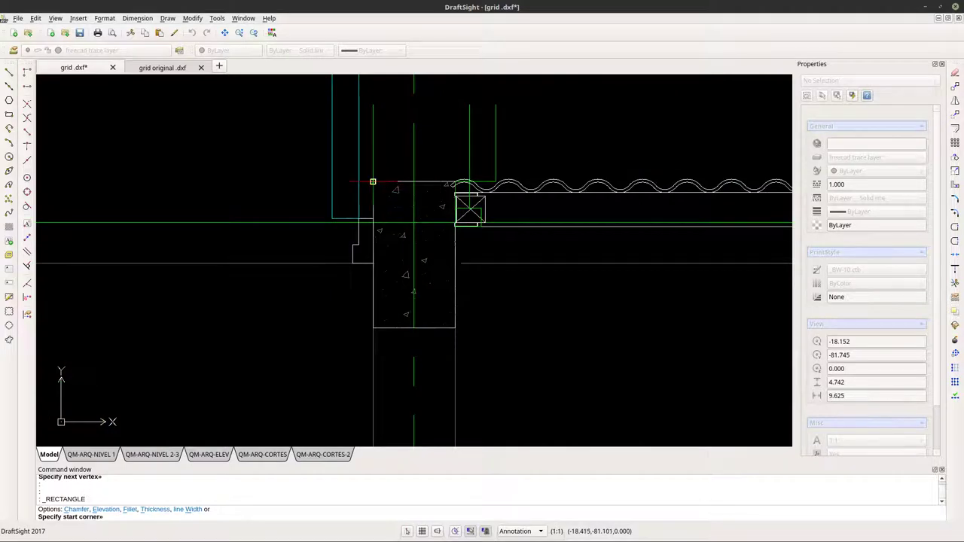
# Draw rectangles around the junction column, the column on the axis, and the corner column.
pyautogui.click(373, 182)
pyautogui.click(455, 327)
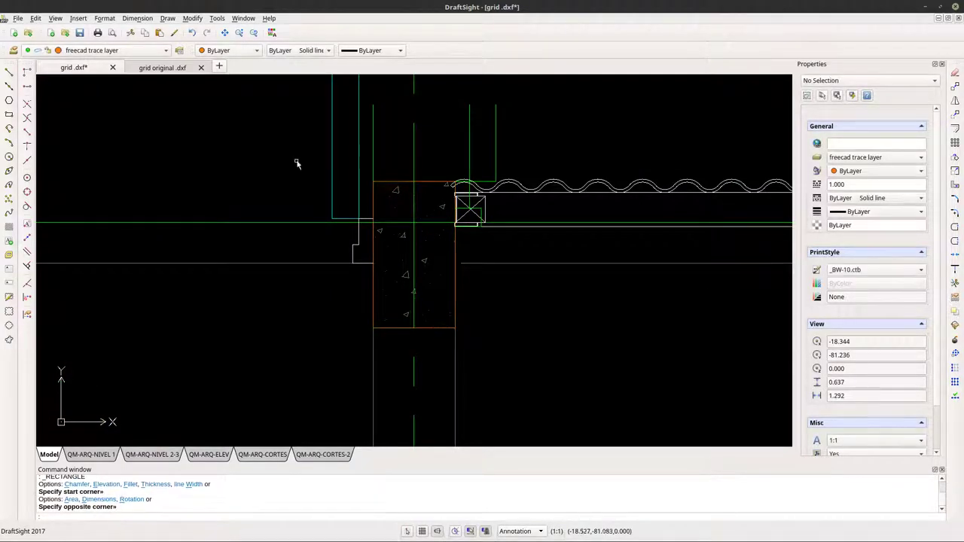
pyautogui.click(9, 114)
pyautogui.scroll(-8, 277, 229)
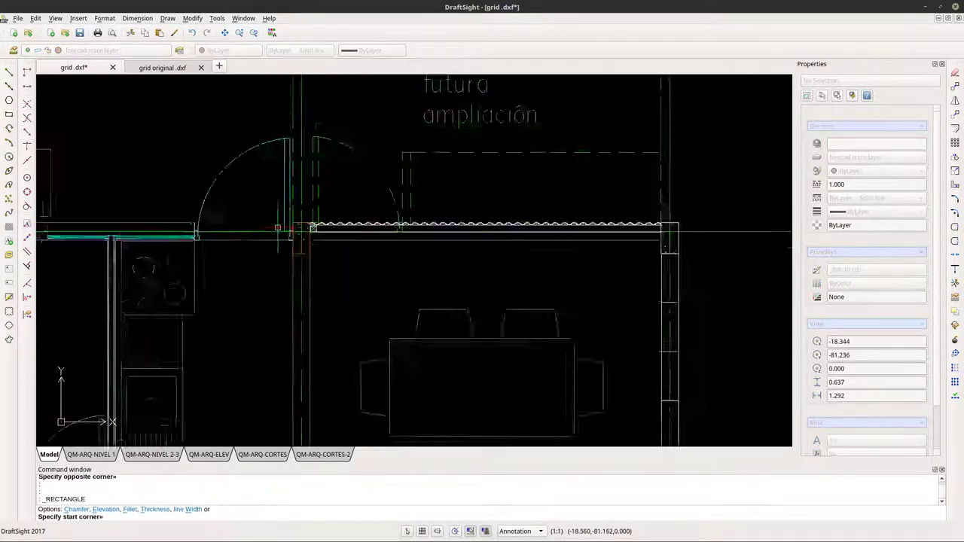
pyautogui.scroll(8, 285, 367)
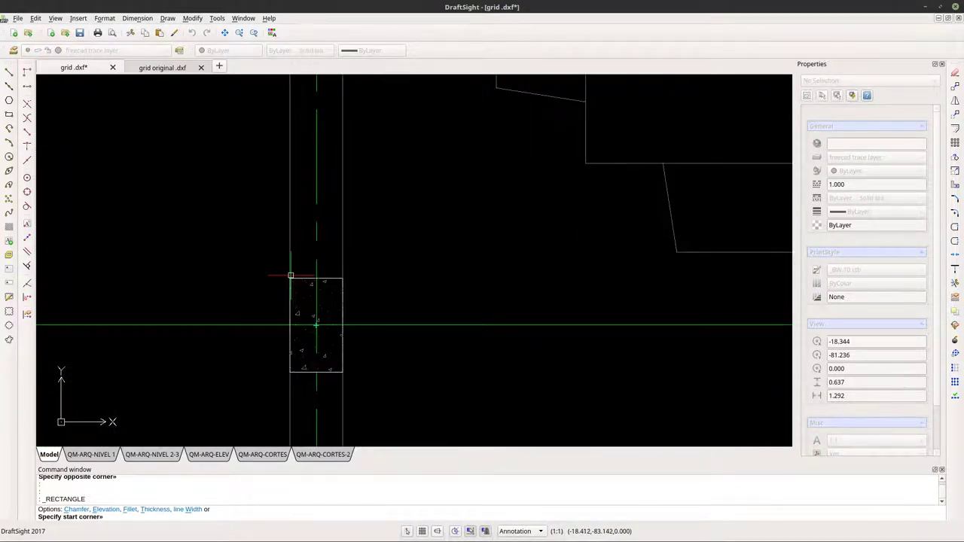
pyautogui.click(343, 375)
pyautogui.scroll(-5, 239, 295)
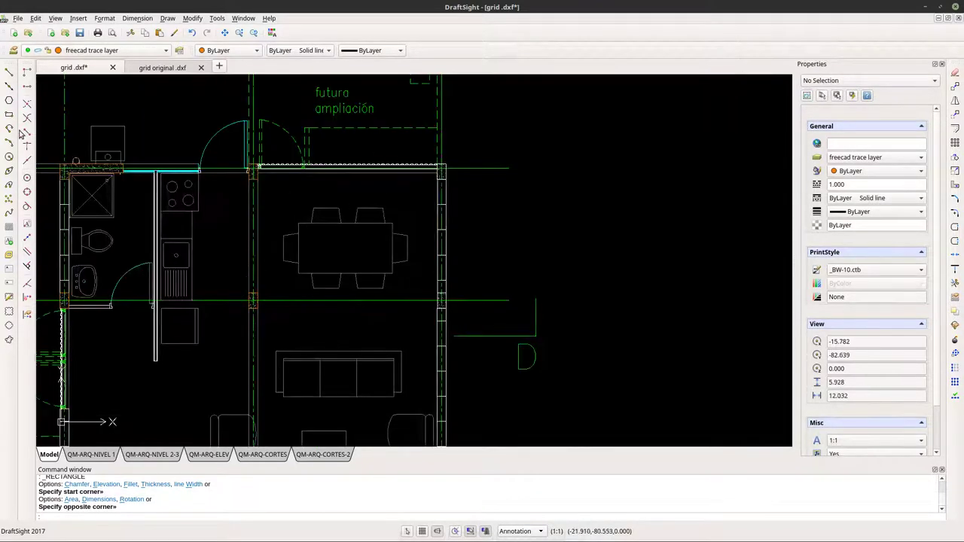
pyautogui.click(9, 114)
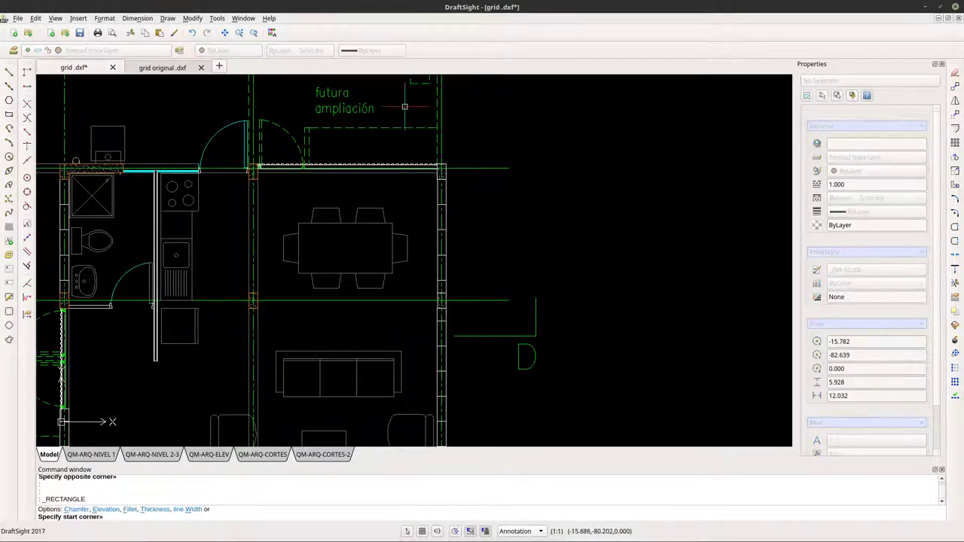
pyautogui.scroll(8, 405, 107)
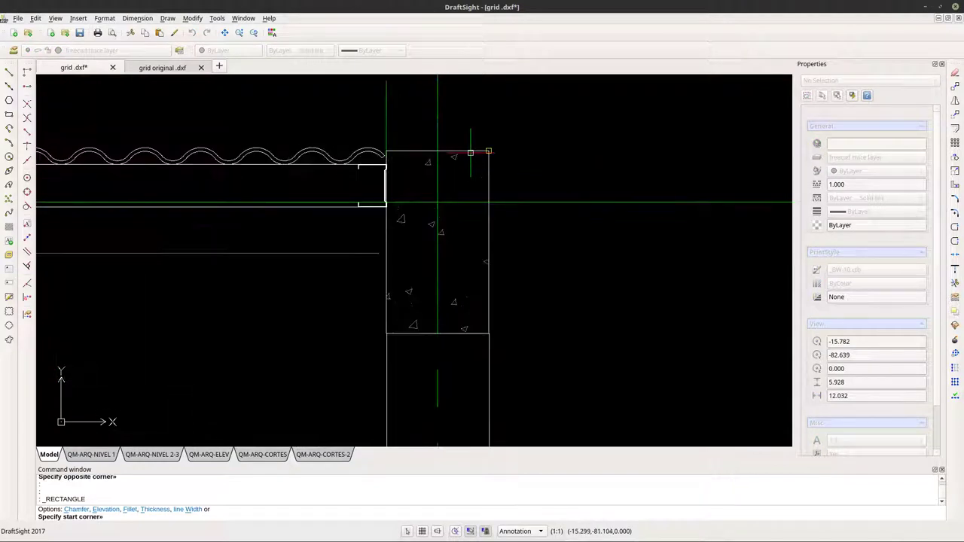
pyautogui.click(488, 151)
pyautogui.scroll(2, 383, 302)
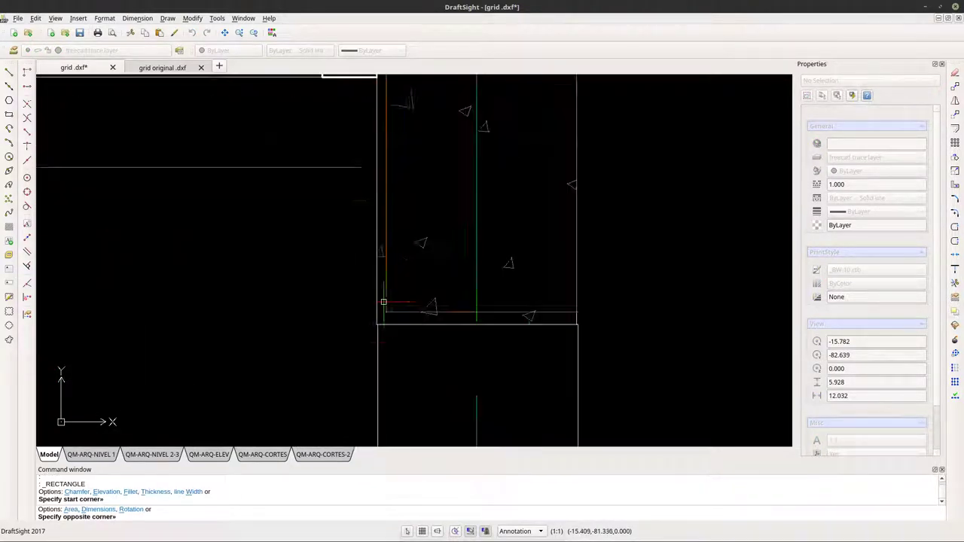
pyautogui.scroll(5, 384, 302)
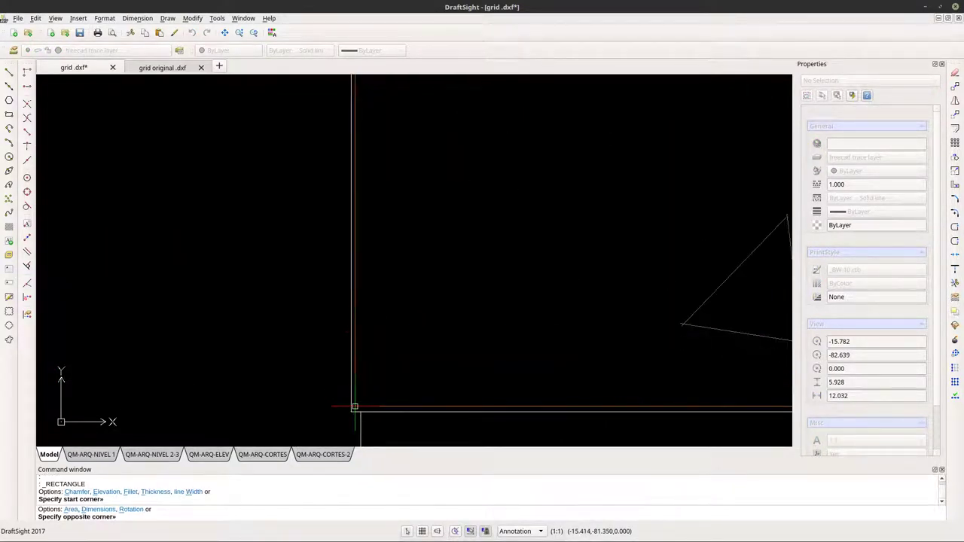
pyautogui.click(351, 413)
pyautogui.scroll(-2, 392, 247)
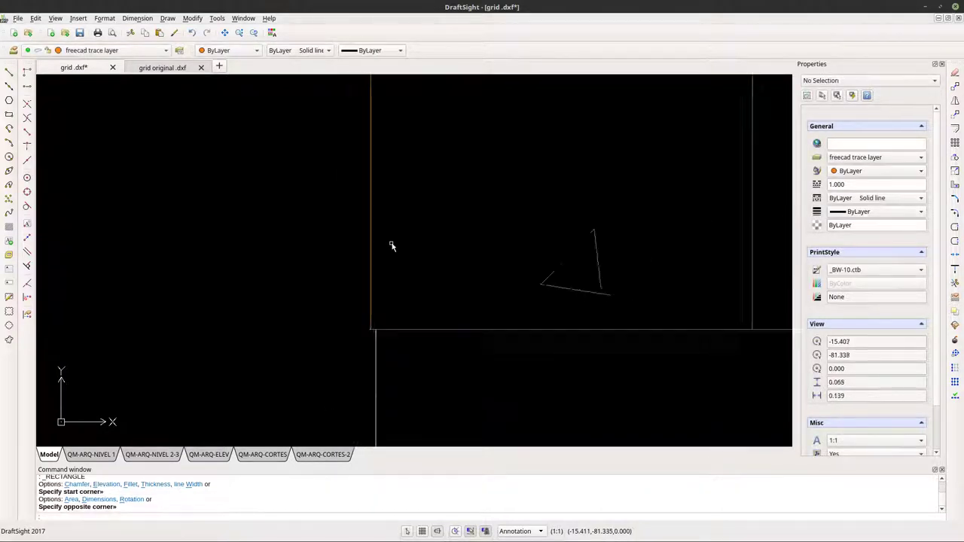
pyautogui.scroll(4, 392, 242)
pyautogui.scroll(-2, 454, 417)
# Draw a rectangle over the next column along the wall, then select it and grab its corner grip.
pyautogui.moveTo(454, 418); pyautogui.dragTo(415, 261, button='middle')
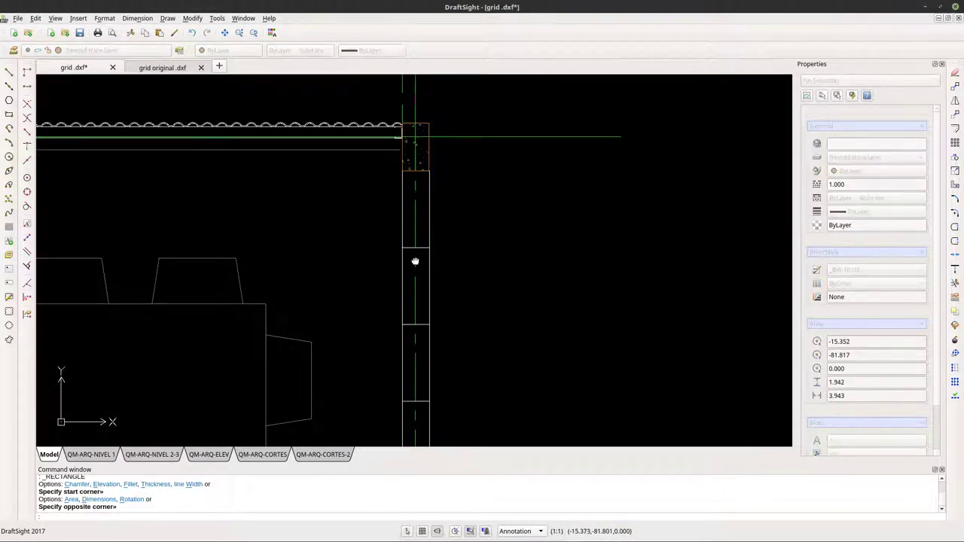
pyautogui.scroll(-2, 448, 387)
pyautogui.scroll(3, 424, 372)
pyautogui.moveTo(371, 364); pyautogui.dragTo(309, 230, button='middle')
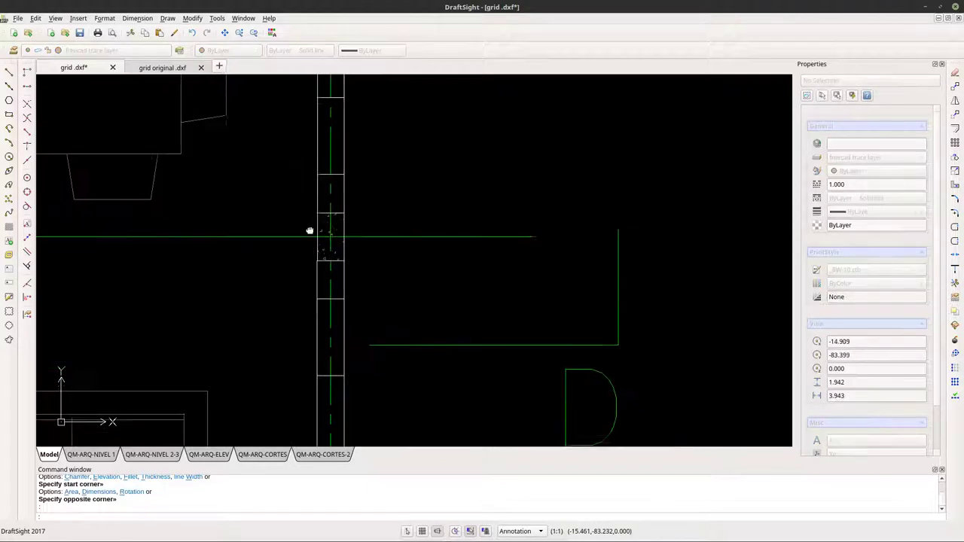
pyautogui.click(9, 114)
pyautogui.scroll(5, 287, 194)
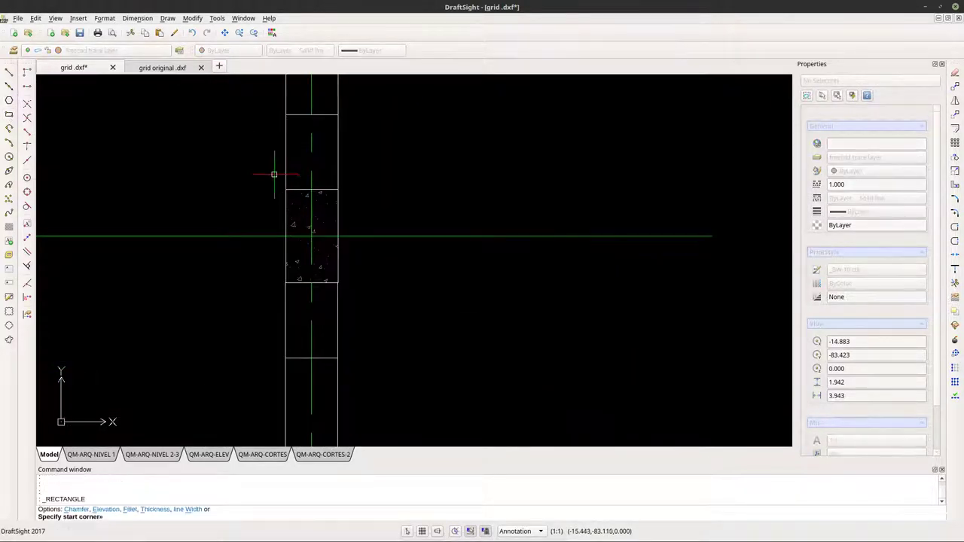
pyautogui.scroll(3, 288, 193)
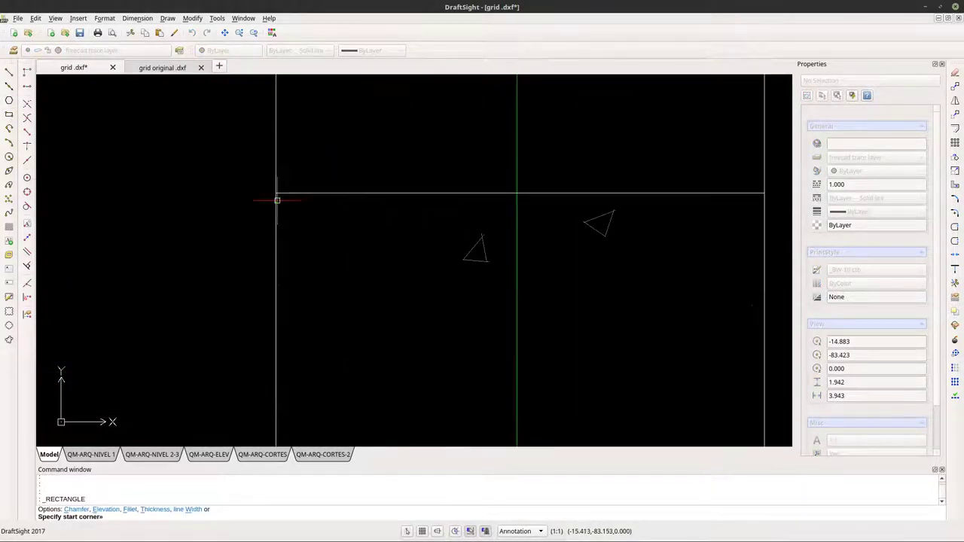
pyautogui.click(275, 193)
pyautogui.scroll(-3, 279, 188)
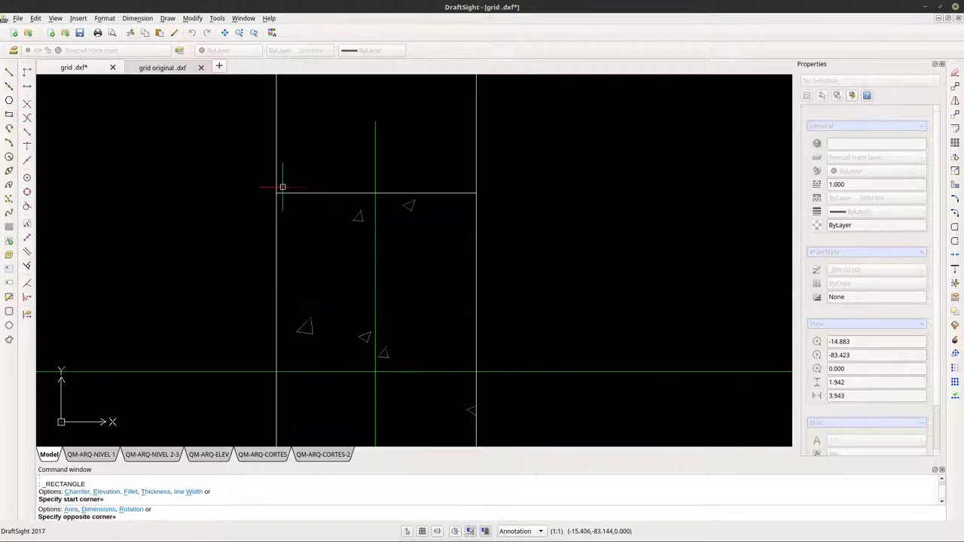
pyautogui.scroll(4, 323, 259)
pyautogui.scroll(5, 363, 339)
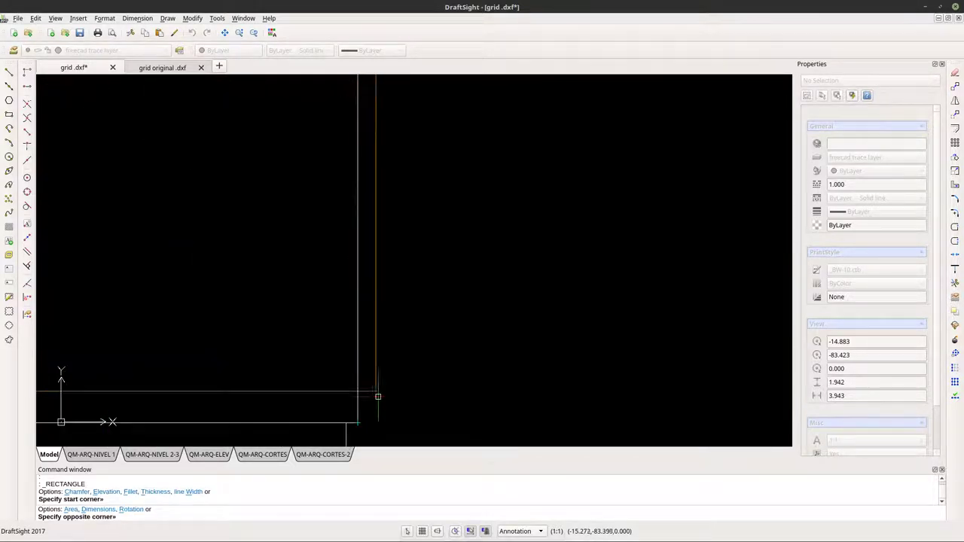
pyautogui.click(355, 423)
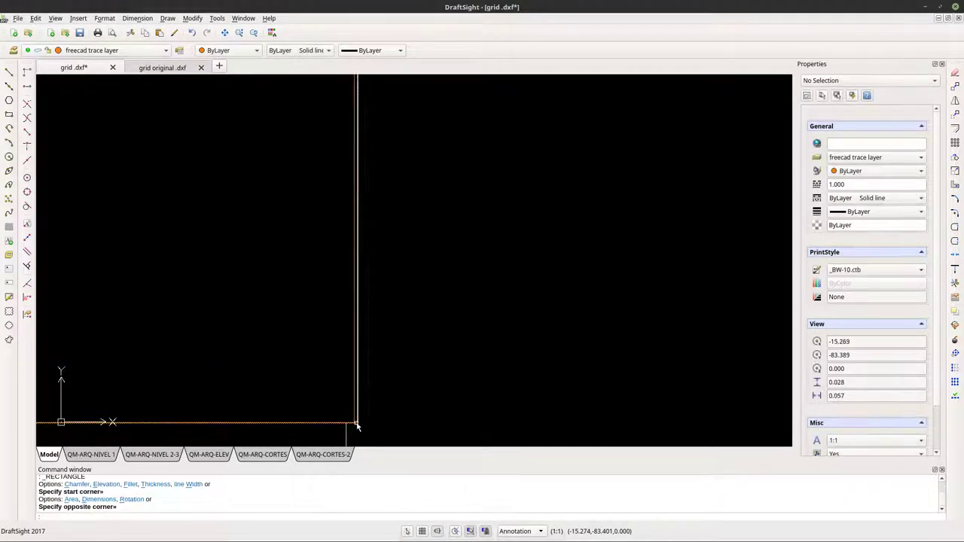
pyautogui.scroll(-3, 406, 395)
pyautogui.scroll(2, 391, 399)
pyautogui.scroll(3, 387, 404)
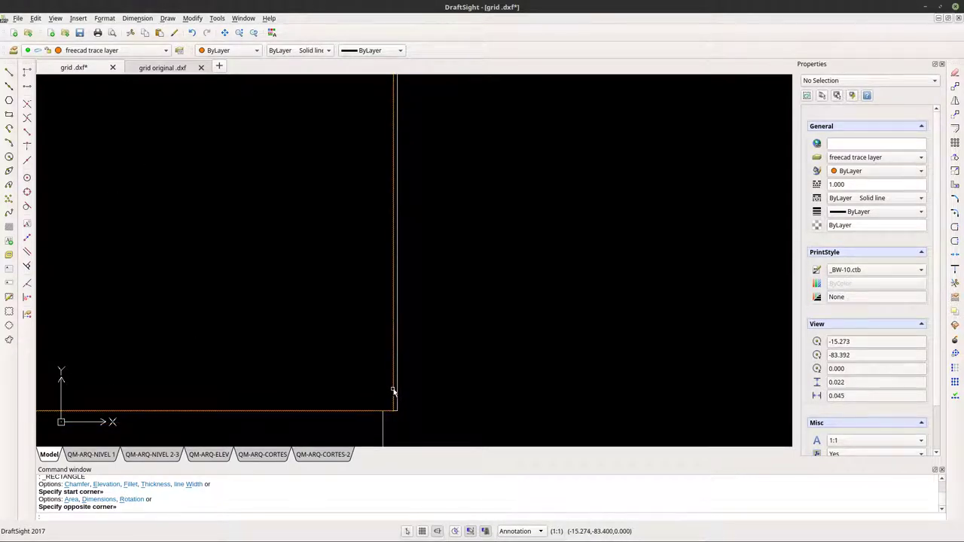
pyautogui.click(394, 400)
pyautogui.click(396, 411)
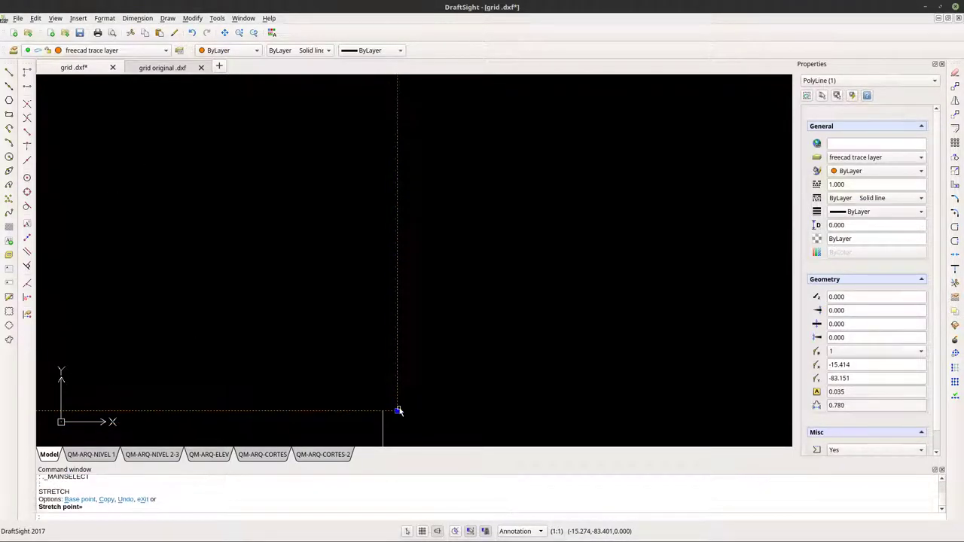
# Stretch the column rectangle's corner onto the vertical grid axis line, then pan to check the wall corner.
pyautogui.press('Escape')
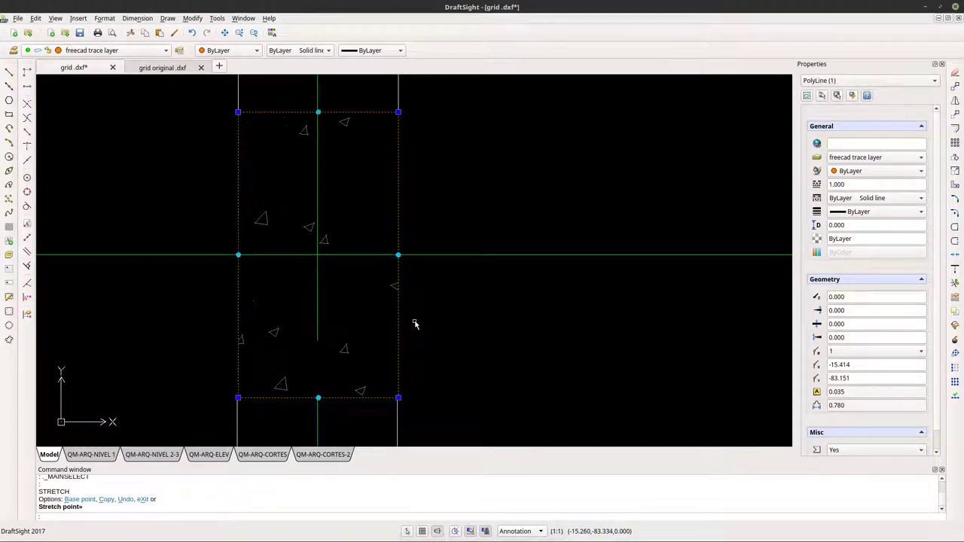
pyautogui.scroll(6, 400, 105)
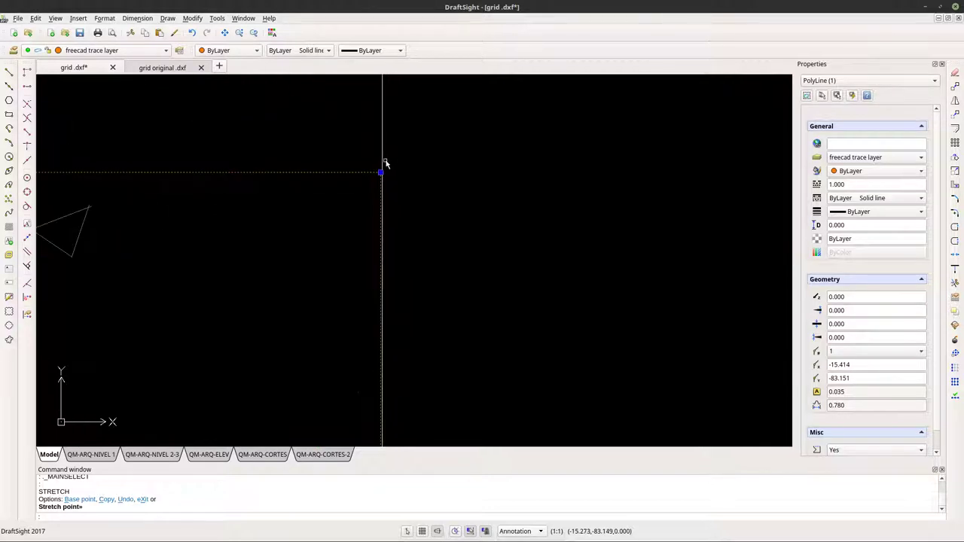
pyautogui.scroll(3, 353, 170)
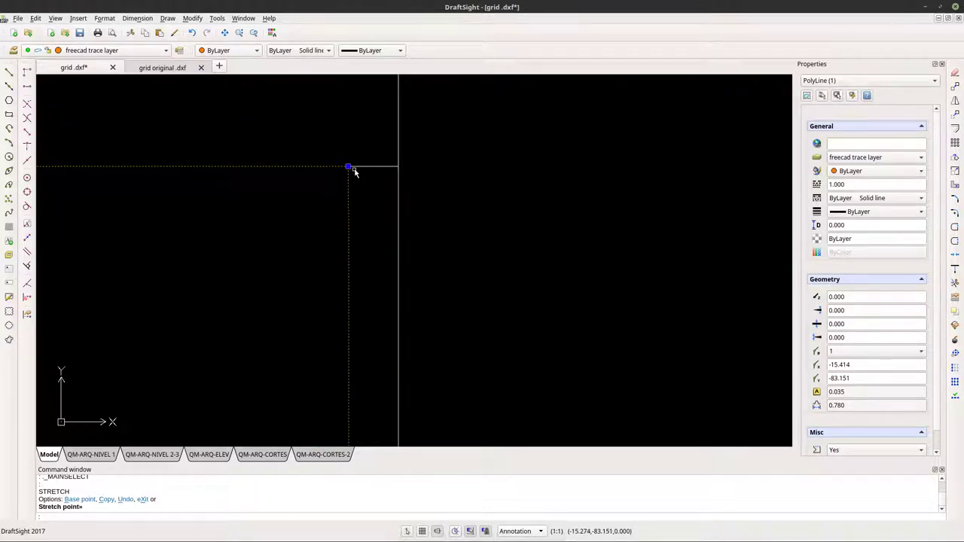
pyautogui.click(348, 166)
pyautogui.click(396, 166)
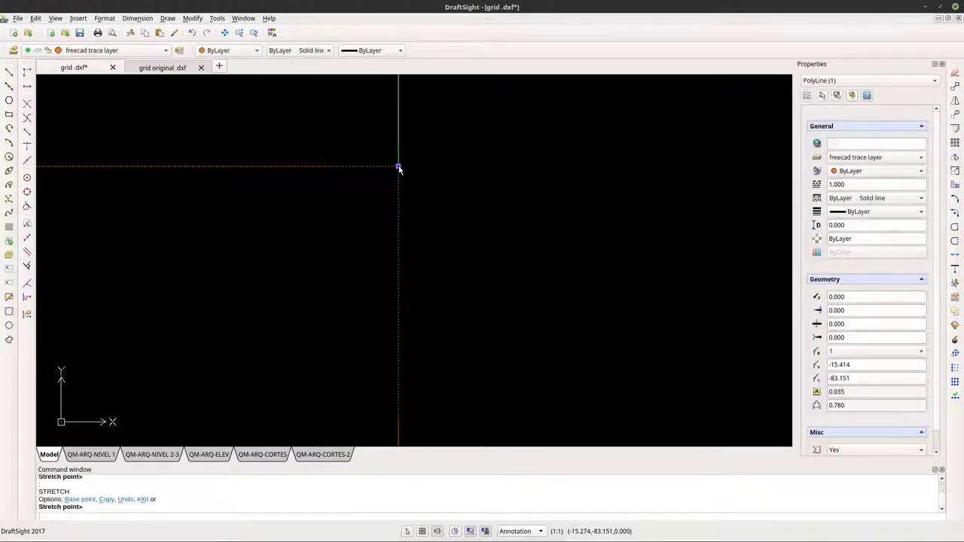
pyautogui.scroll(-5, 392, 167)
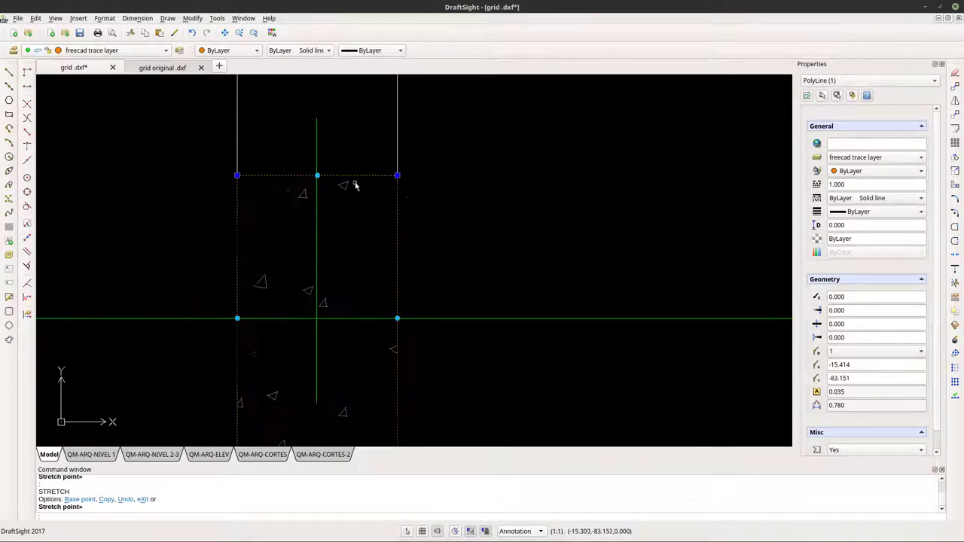
pyautogui.scroll(4, 254, 176)
pyautogui.scroll(-4, 280, 191)
pyautogui.scroll(6, 391, 280)
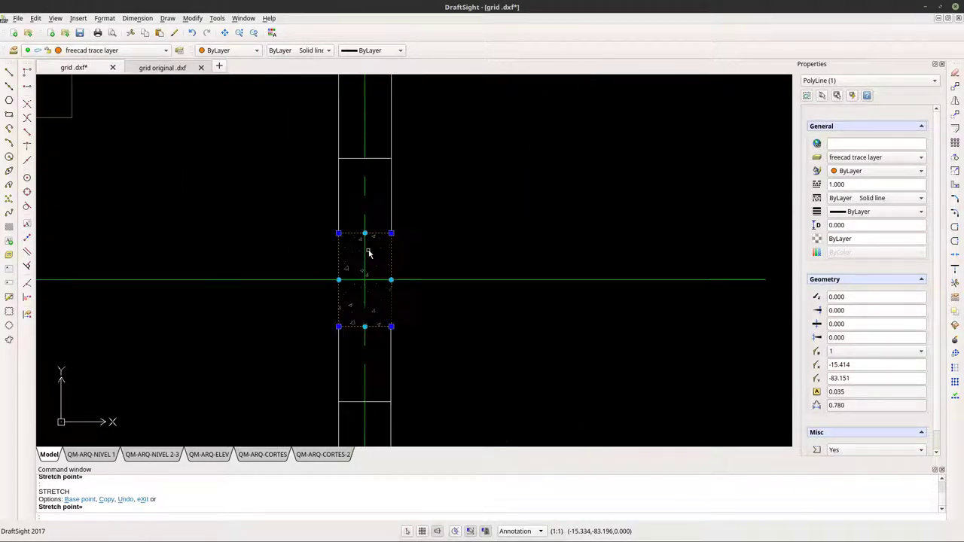
pyautogui.moveTo(388, 357); pyautogui.dragTo(369, 235, button='middle')
pyautogui.scroll(-2, 369, 234)
pyautogui.moveTo(369, 149); pyautogui.dragTo(393, 251, button='middle')
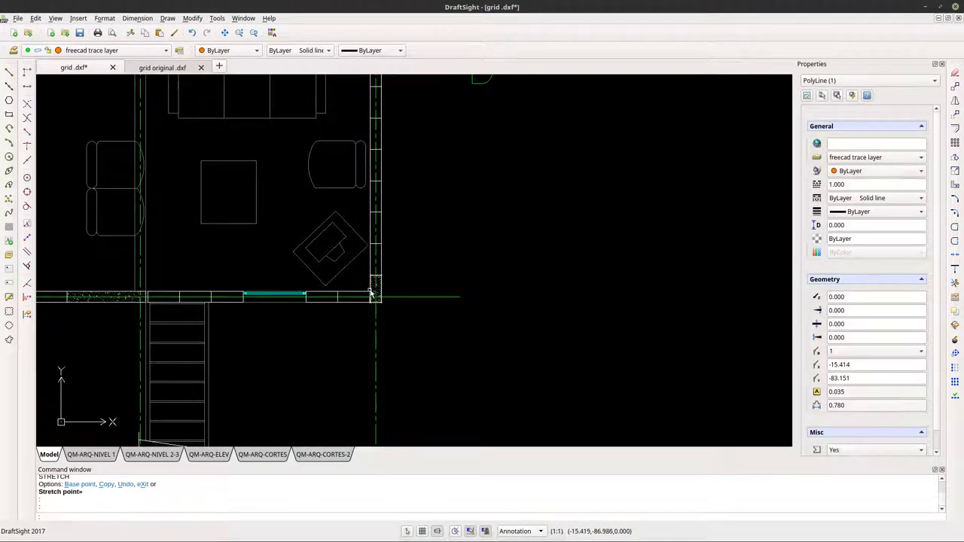
pyautogui.scroll(4, 371, 293)
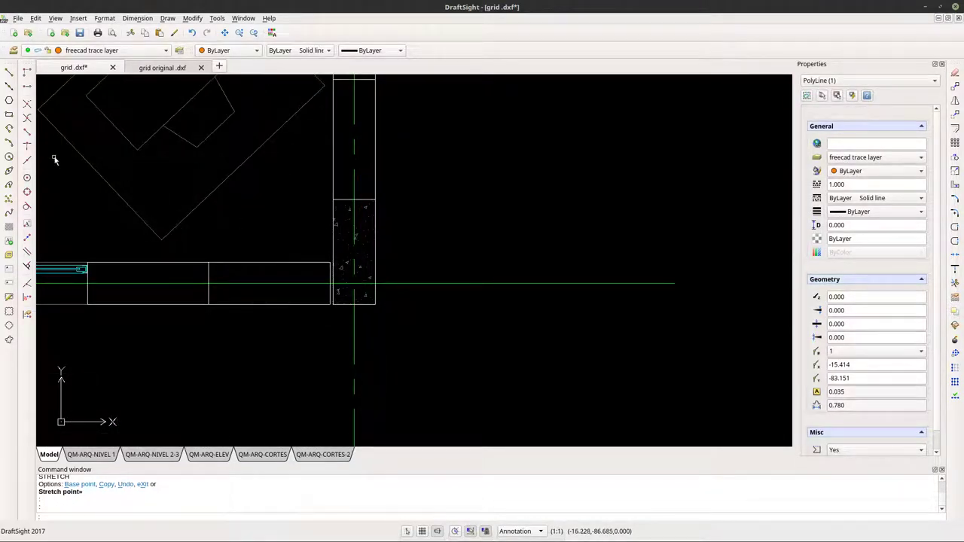
# Draw a rectangle snapped to the column's opposite corners.
pyautogui.click(9, 114)
pyautogui.scroll(4, 294, 204)
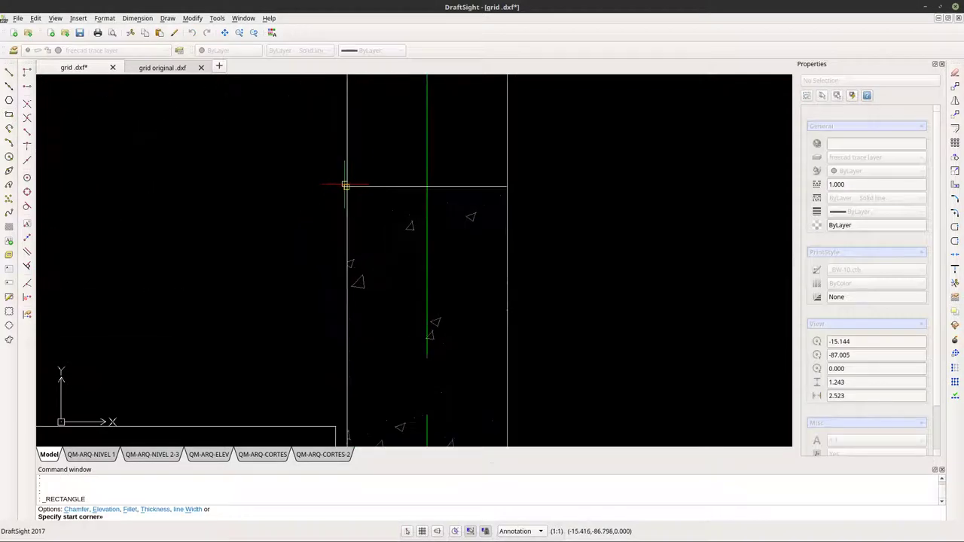
pyautogui.click(345, 186)
pyautogui.scroll(-4, 491, 317)
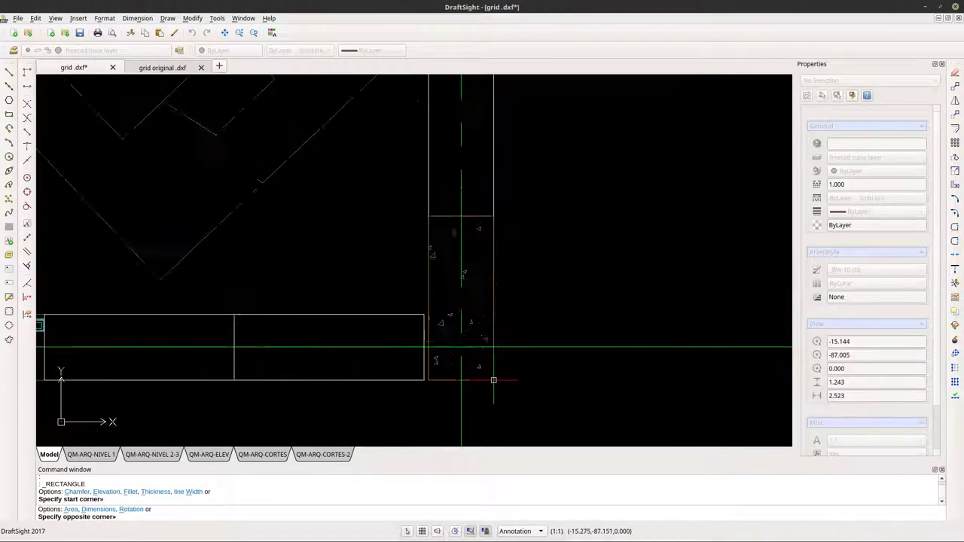
pyautogui.scroll(4, 493, 381)
pyautogui.scroll(3, 491, 366)
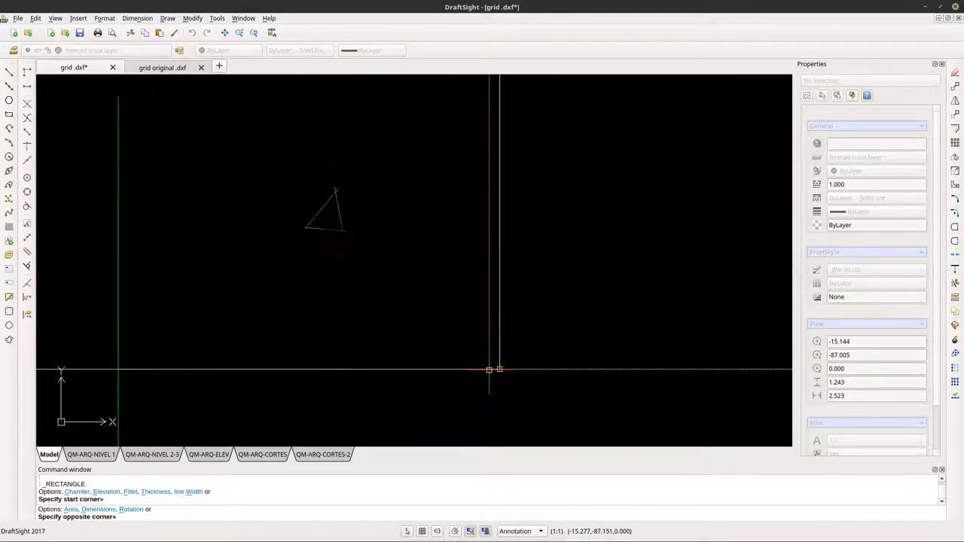
pyautogui.scroll(2, 493, 369)
pyautogui.click(503, 370)
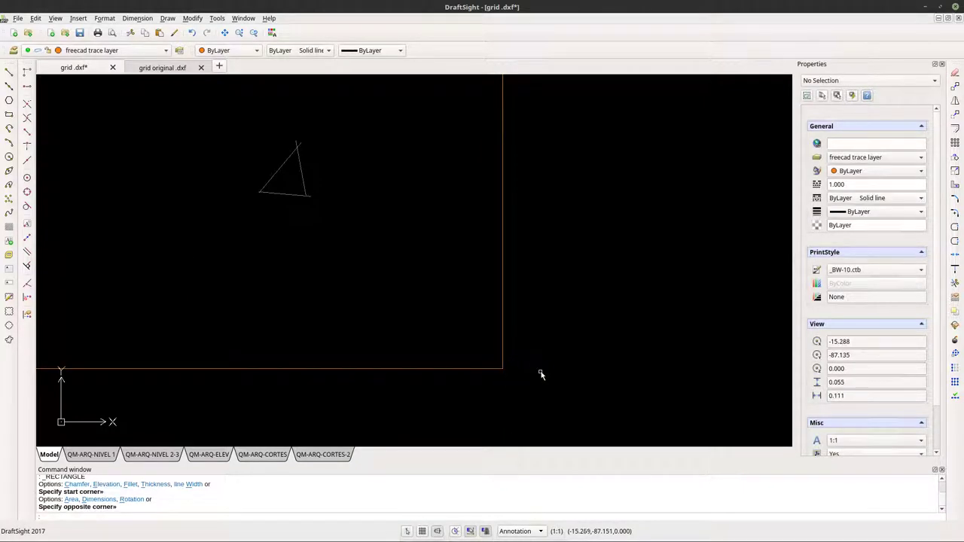
pyautogui.scroll(-3, 586, 355)
pyautogui.scroll(4, 478, 345)
pyautogui.moveTo(418, 354); pyautogui.dragTo(648, 354, button='middle')
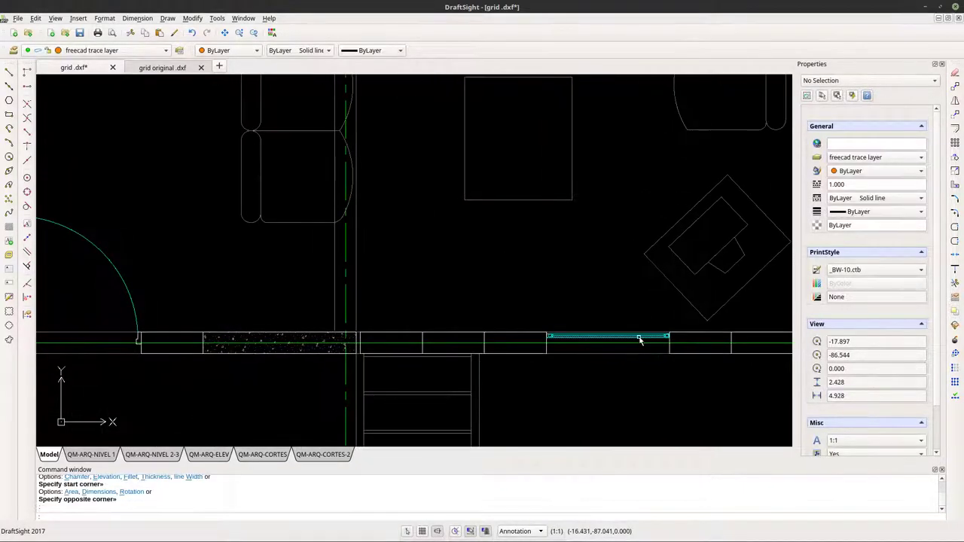
pyautogui.scroll(3, 209, 319)
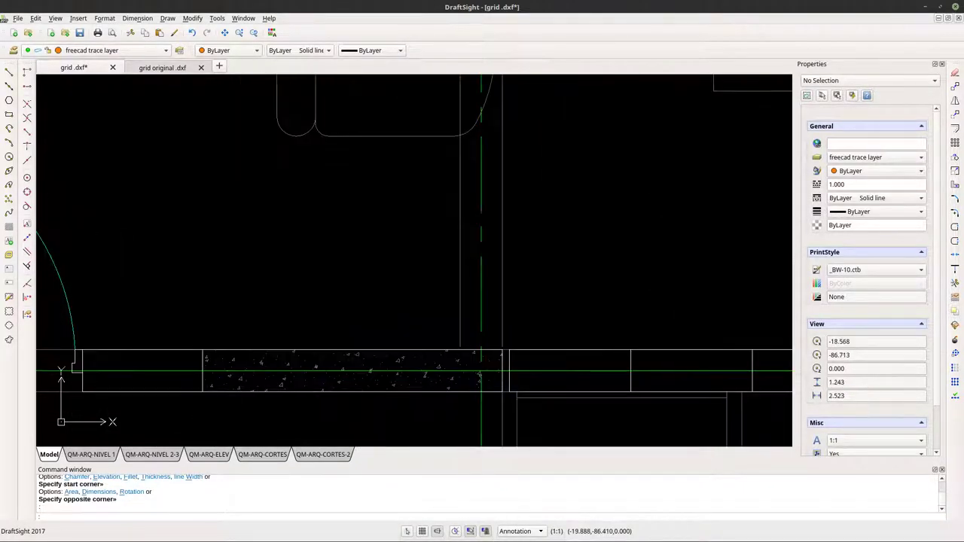
# Draw a rectangle along the hatched wall section, then delete it as misplaced.
pyautogui.click(9, 114)
pyautogui.scroll(4, 204, 343)
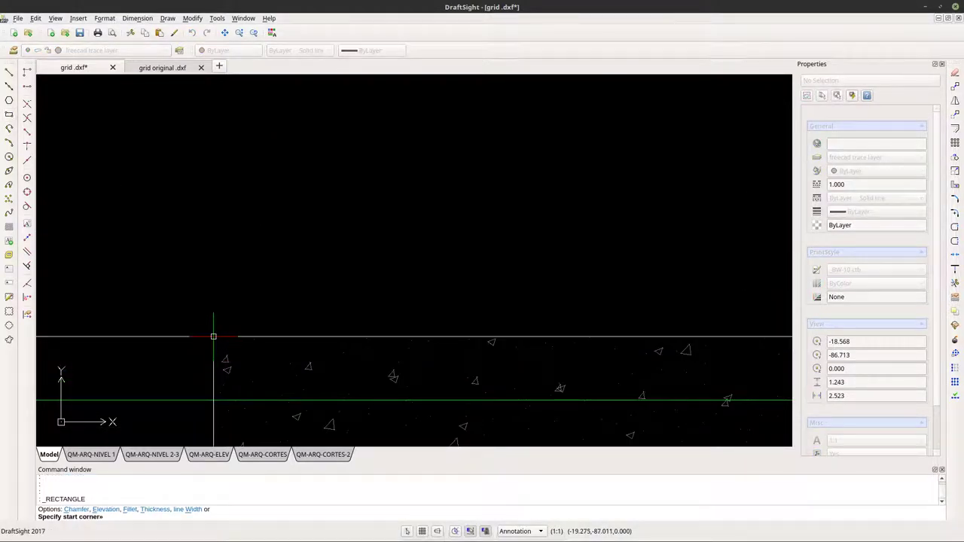
pyautogui.click(215, 339)
pyautogui.scroll(-1, 486, 392)
pyautogui.scroll(4, 521, 372)
pyautogui.scroll(5, 521, 372)
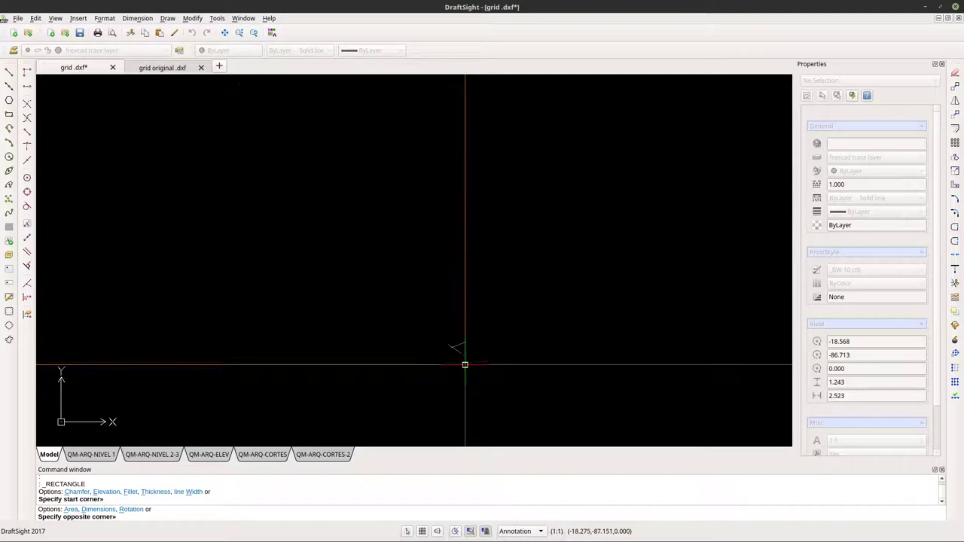
pyautogui.click(465, 367)
pyautogui.scroll(-4, 465, 366)
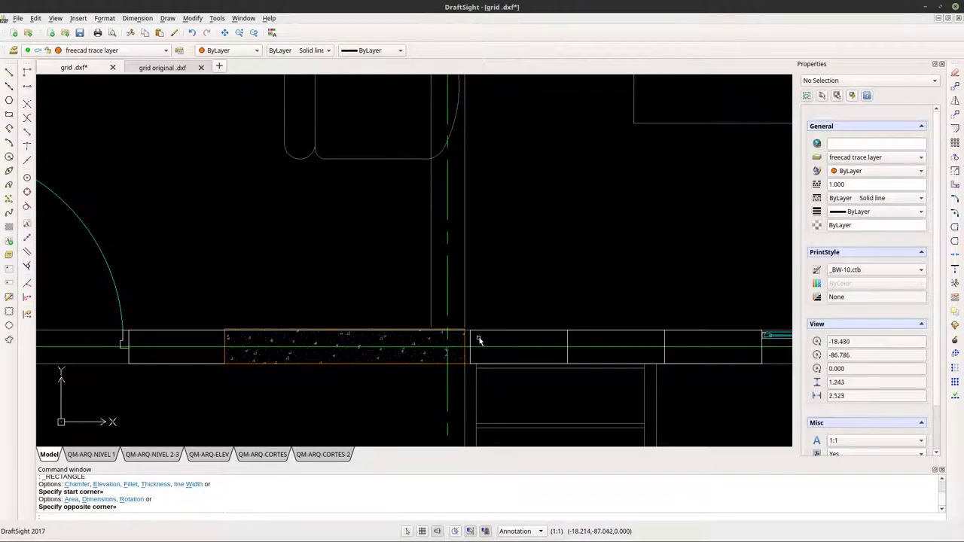
pyautogui.scroll(2, 478, 338)
pyautogui.scroll(3, 417, 299)
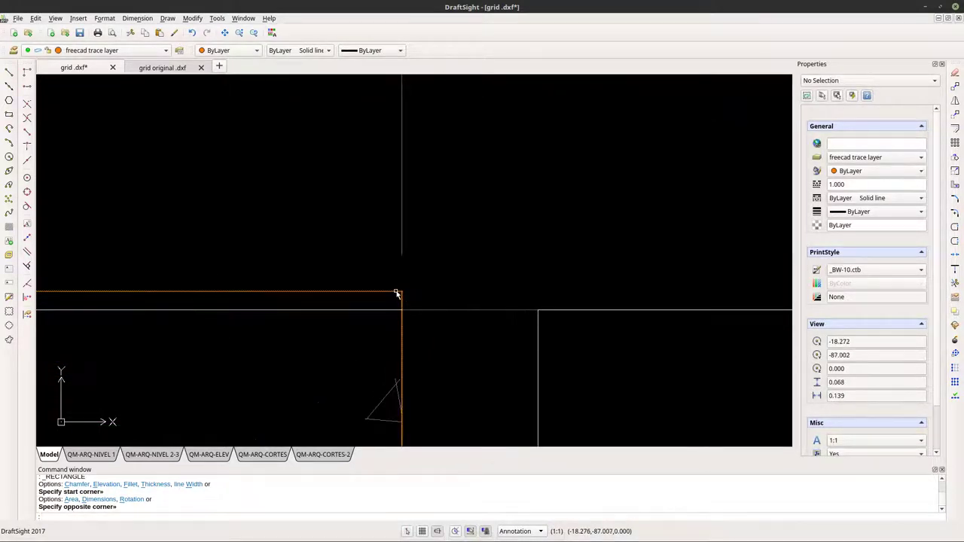
pyautogui.click(397, 294)
pyautogui.scroll(-2, 444, 296)
pyautogui.scroll(-1, 424, 339)
pyautogui.press('Delete')
pyautogui.scroll(-4, 576, 351)
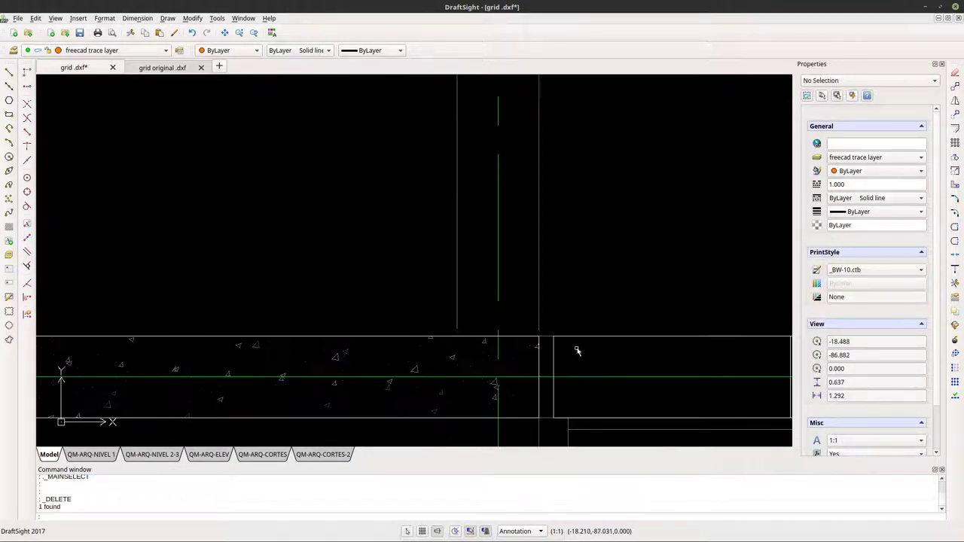
pyautogui.scroll(-2, 576, 351)
pyautogui.scroll(5, 289, 367)
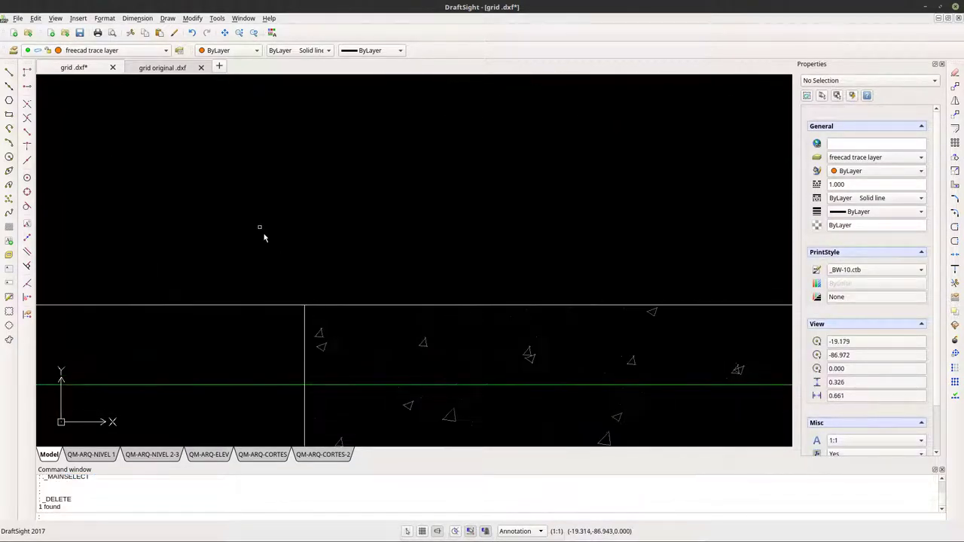
# Redraw the rectangle from the line intersection to the next wall panel's corner, area 0.140.
pyautogui.click(9, 114)
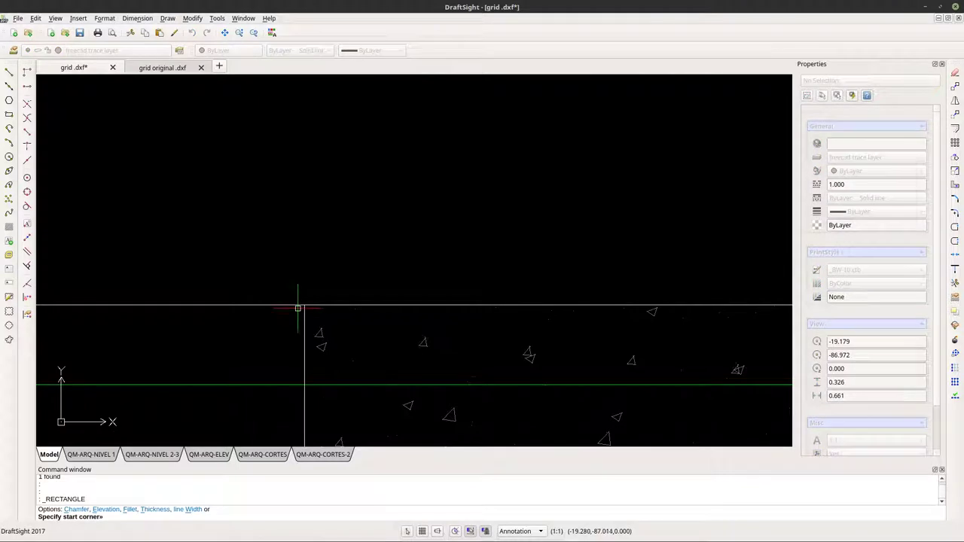
pyautogui.click(304, 305)
pyautogui.scroll(-2, 295, 295)
pyautogui.scroll(5, 506, 327)
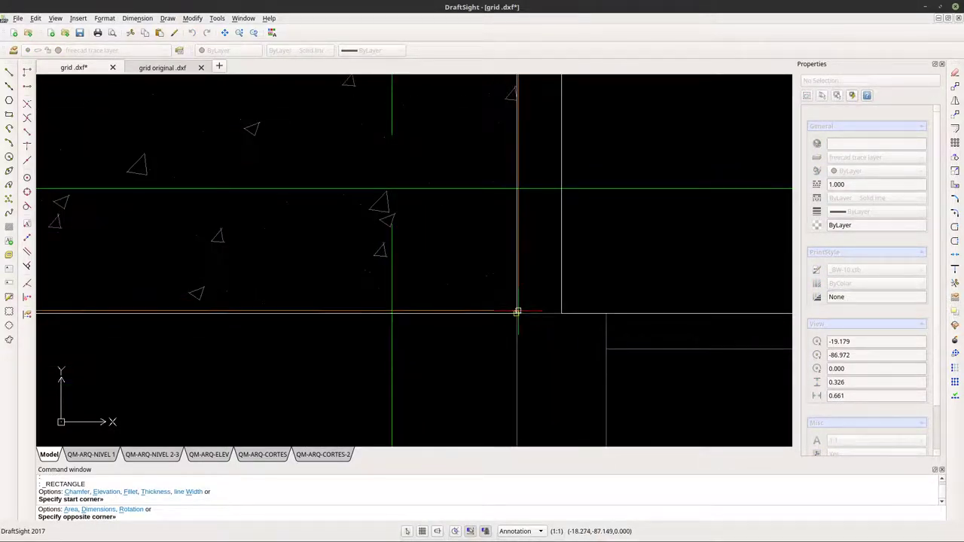
pyautogui.click(516, 314)
pyautogui.scroll(-8, 517, 314)
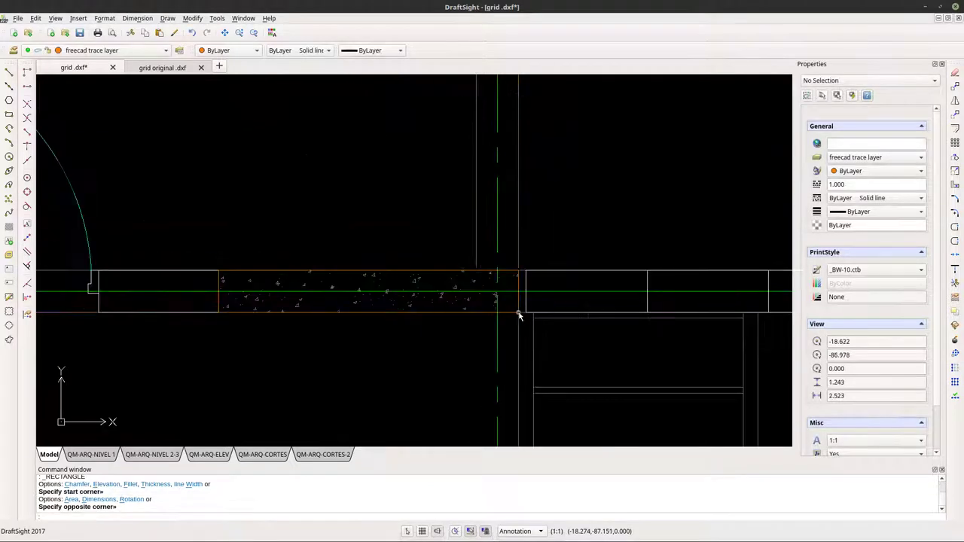
pyautogui.scroll(-3, 517, 315)
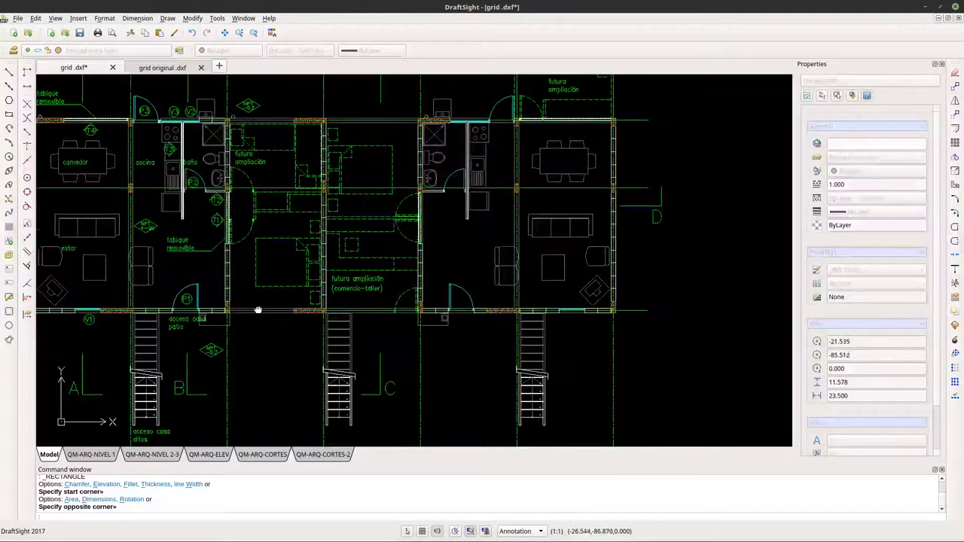
pyautogui.scroll(4, 390, 324)
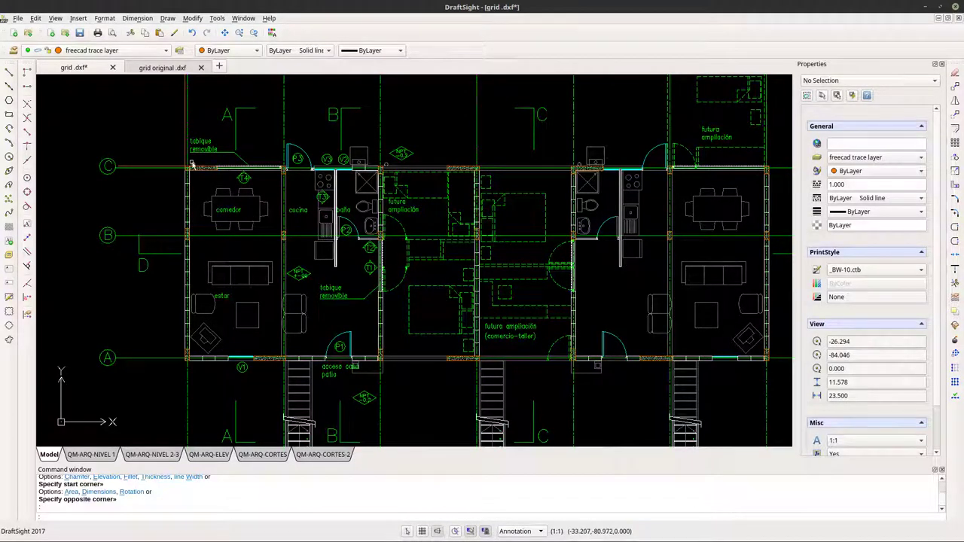
pyautogui.scroll(1, 450, 198)
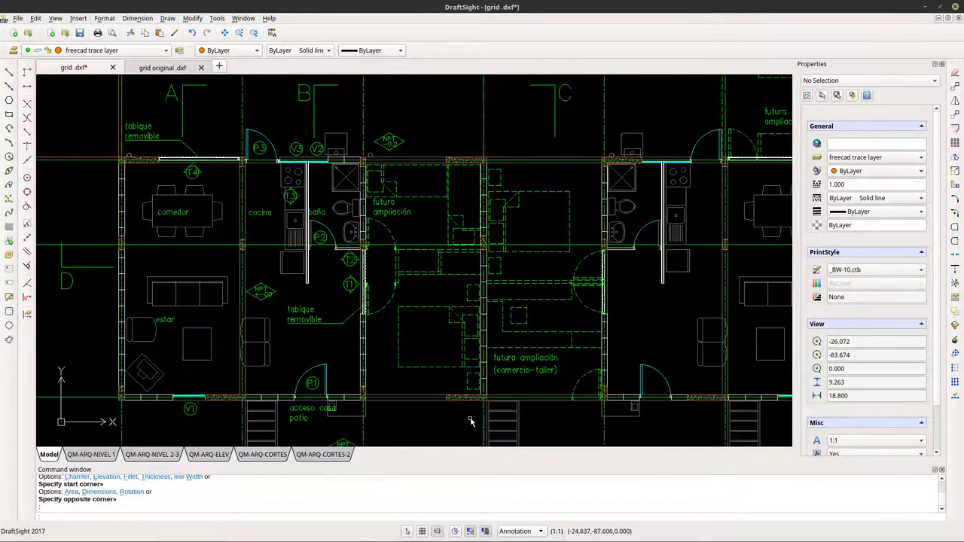
pyautogui.scroll(5, 470, 422)
pyautogui.click(470, 351)
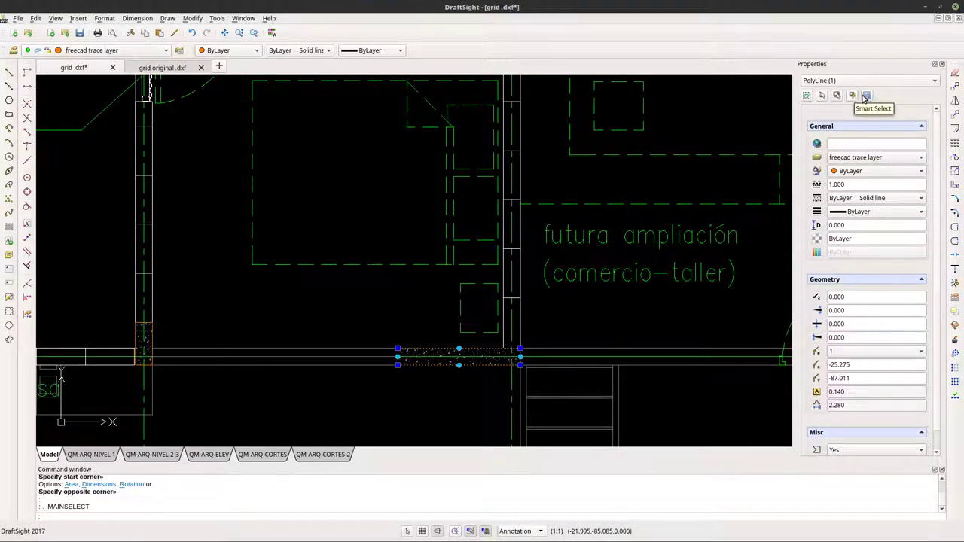
# Run Smart Select filtered by Layer and confirm it.
pyautogui.click(867, 96)
pyautogui.click(397, 224)
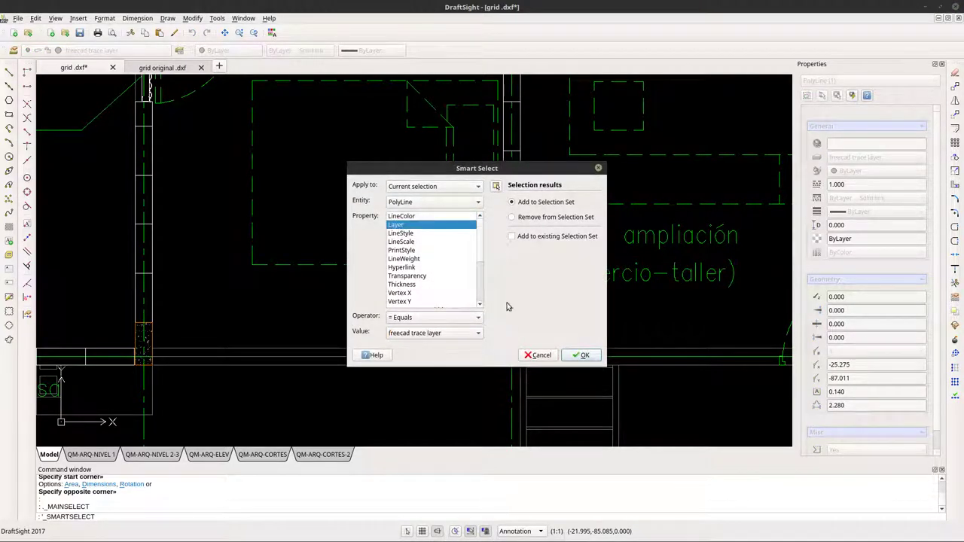
pyautogui.click(579, 355)
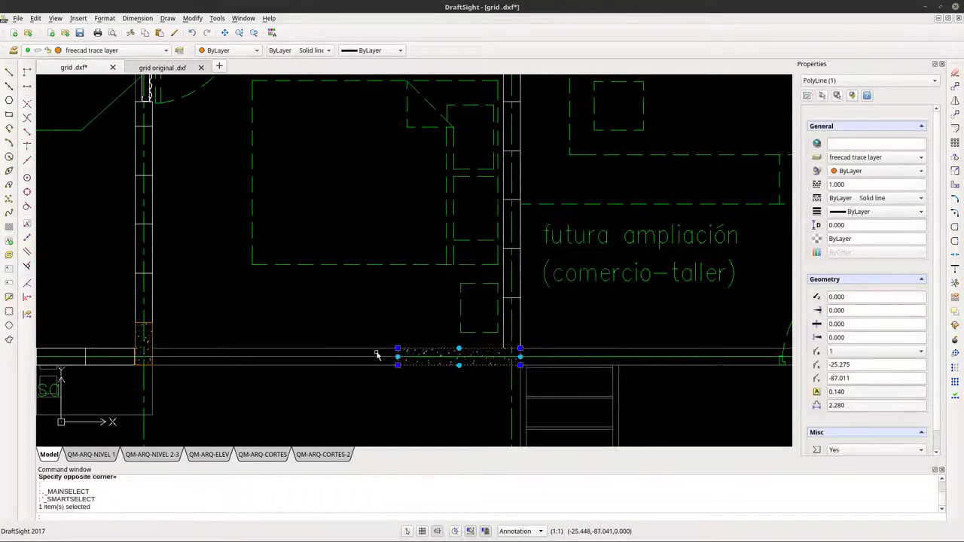
pyautogui.scroll(-2, 379, 354)
pyautogui.scroll(-1, 379, 354)
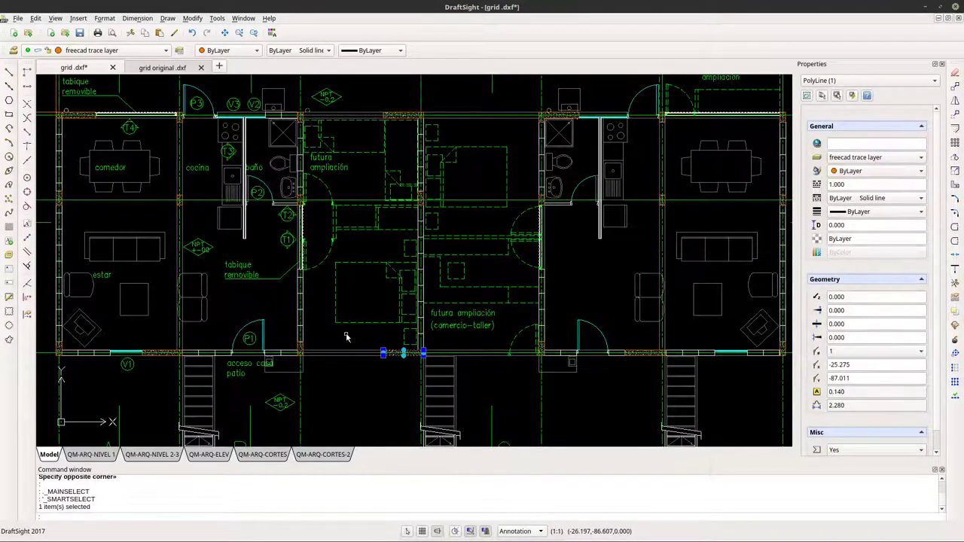
# Rerun Smart Select with Apply set to Entire drawing and Layer freecad trace, selecting 24 objects.
pyautogui.rightClick(346, 336)
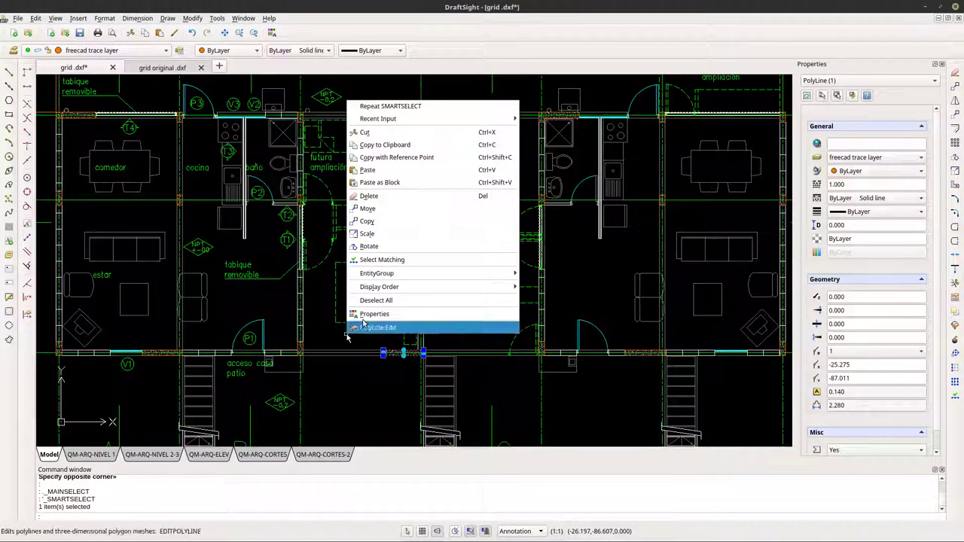
pyautogui.click(415, 108)
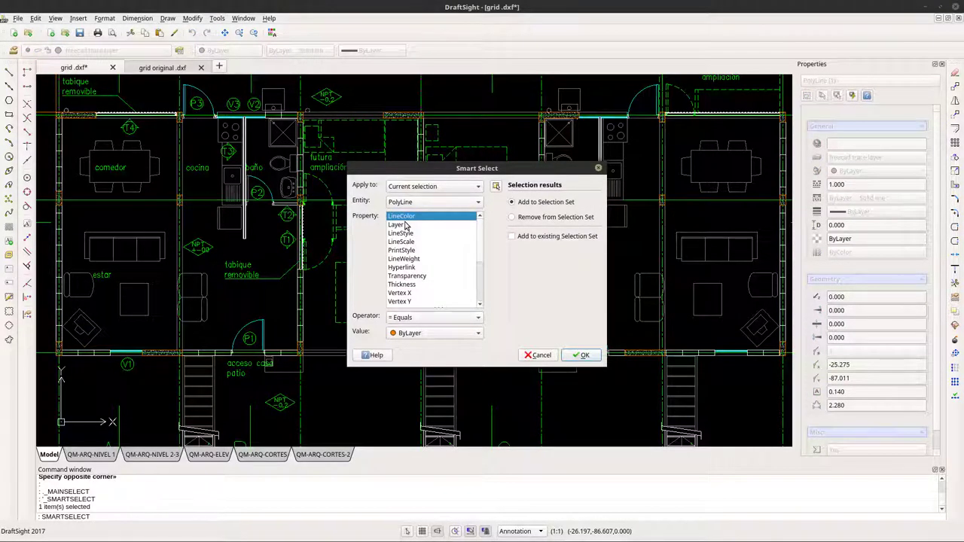
pyautogui.click(399, 225)
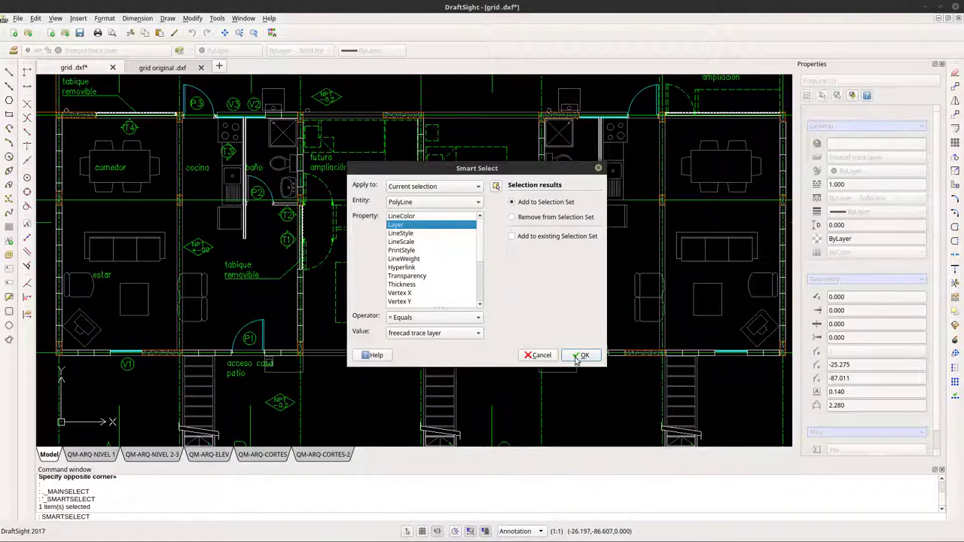
pyautogui.click(475, 188)
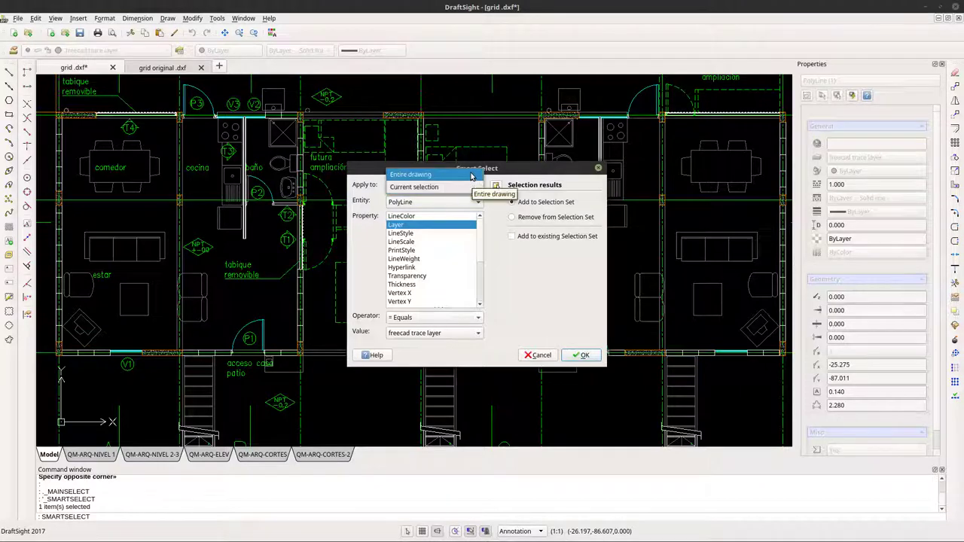
pyautogui.click(472, 175)
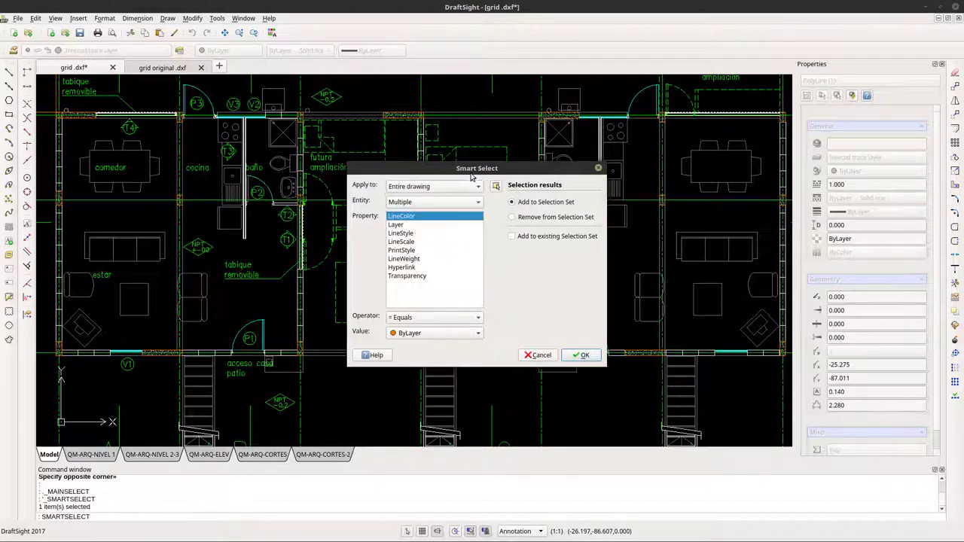
pyautogui.click(446, 226)
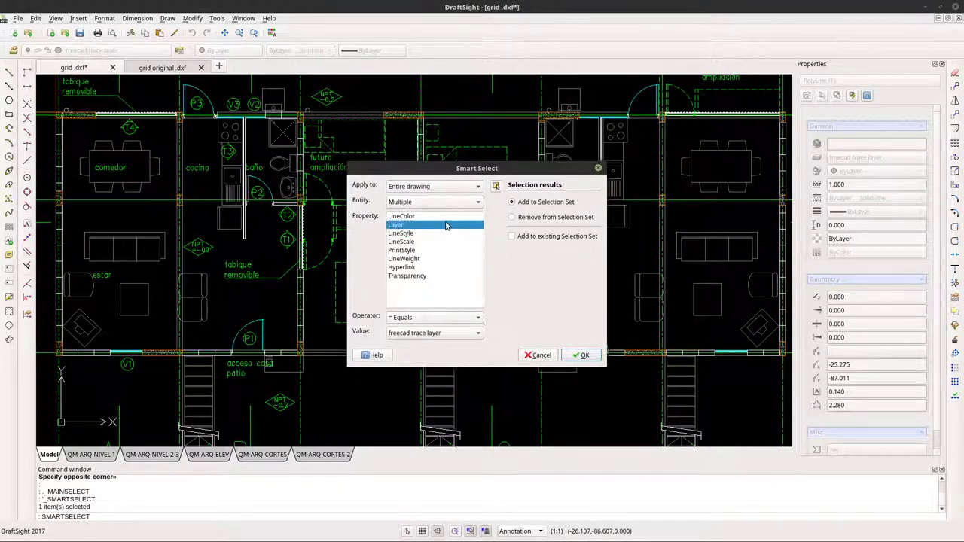
pyautogui.click(582, 354)
pyautogui.scroll(-3, 431, 307)
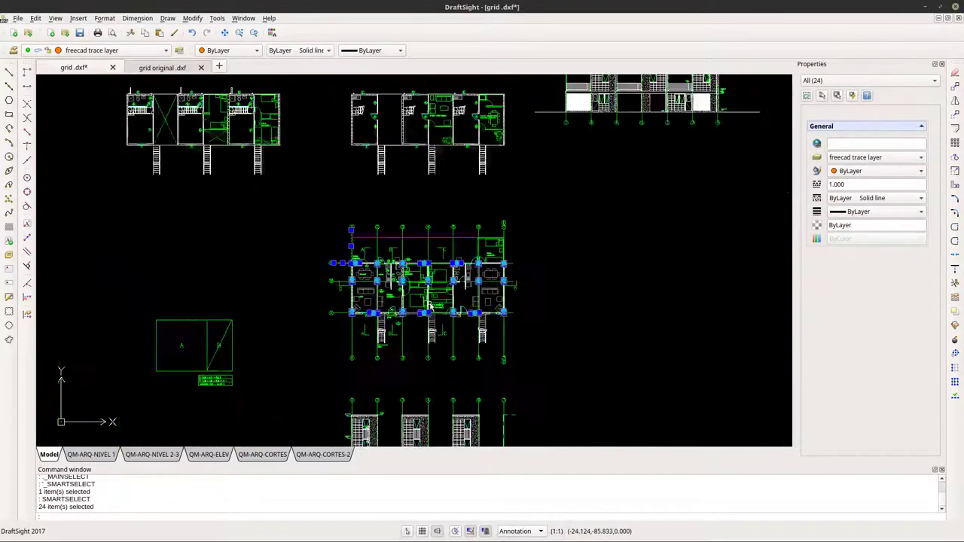
# Copy the 24 selected trace-layer objects to the clipboard with Edit > Copy.
pyautogui.scroll(5, 432, 308)
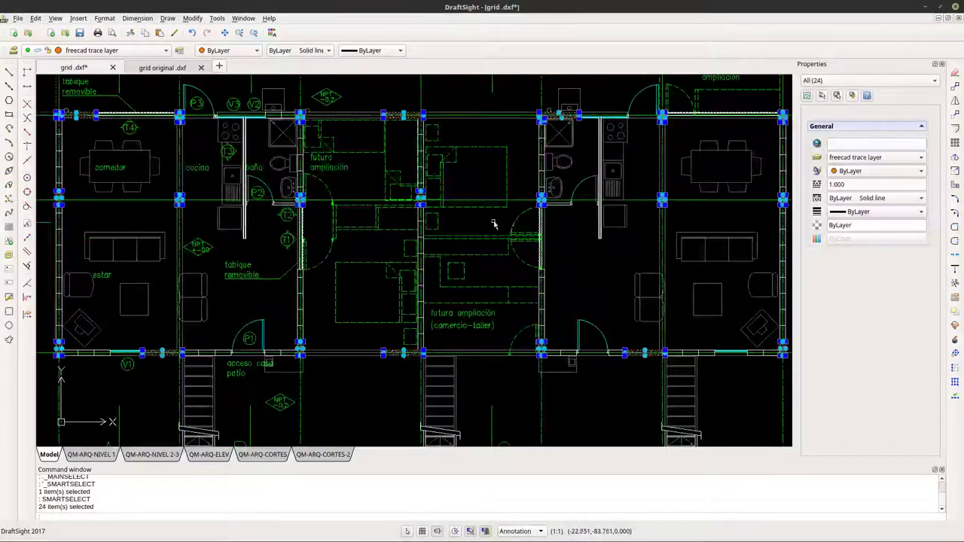
pyautogui.click(18, 18)
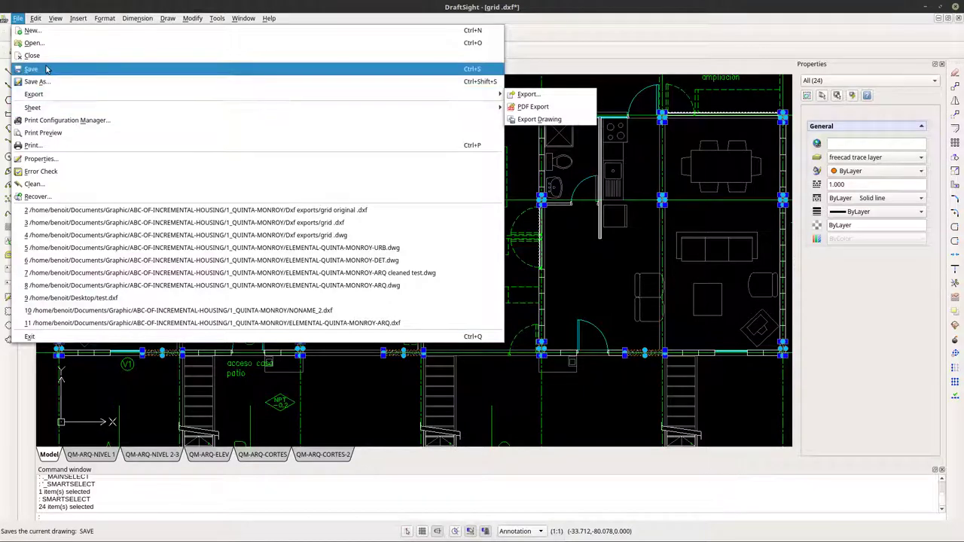
pyautogui.moveTo(35, 18)
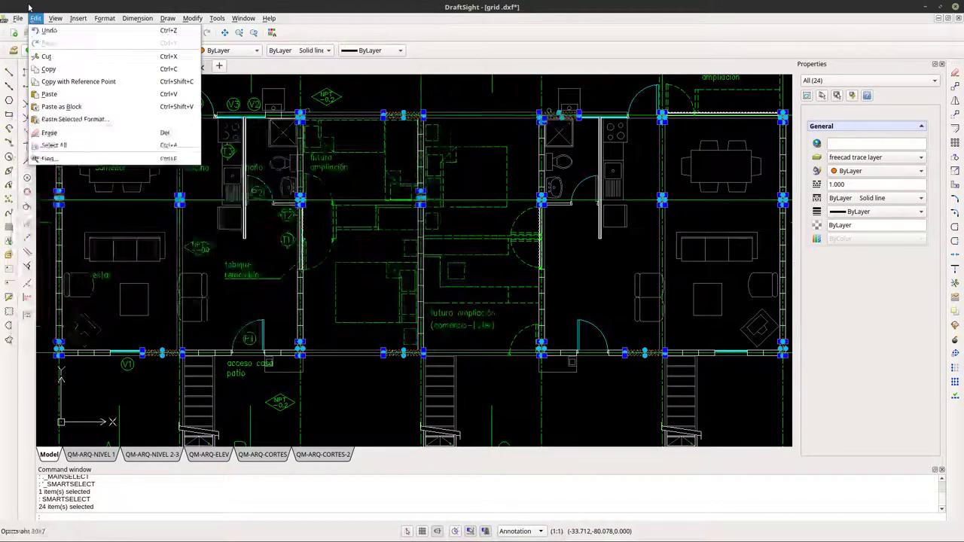
pyautogui.click(52, 69)
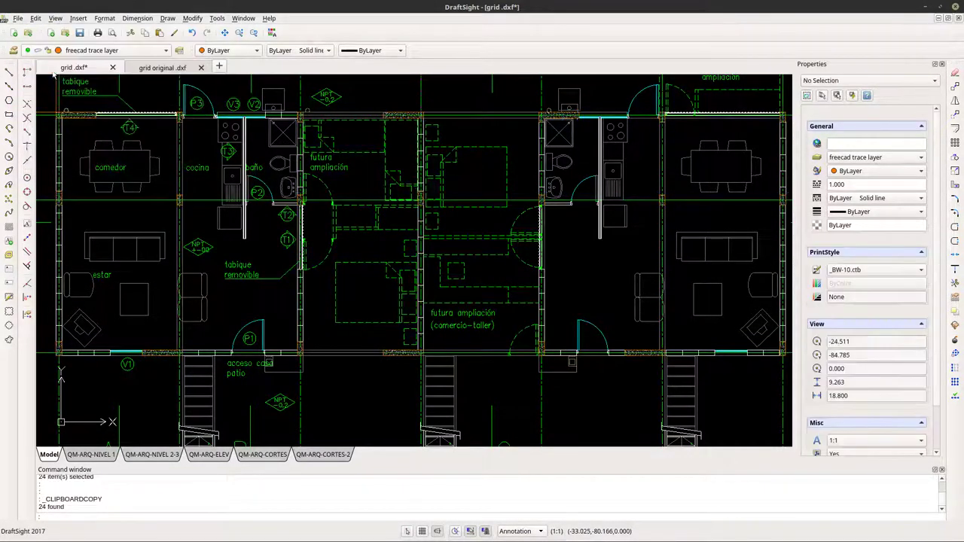
# Switch to grid original.dxf and, in the Layers Manager, find that layer 0 cannot be renamed.
pyautogui.click(160, 68)
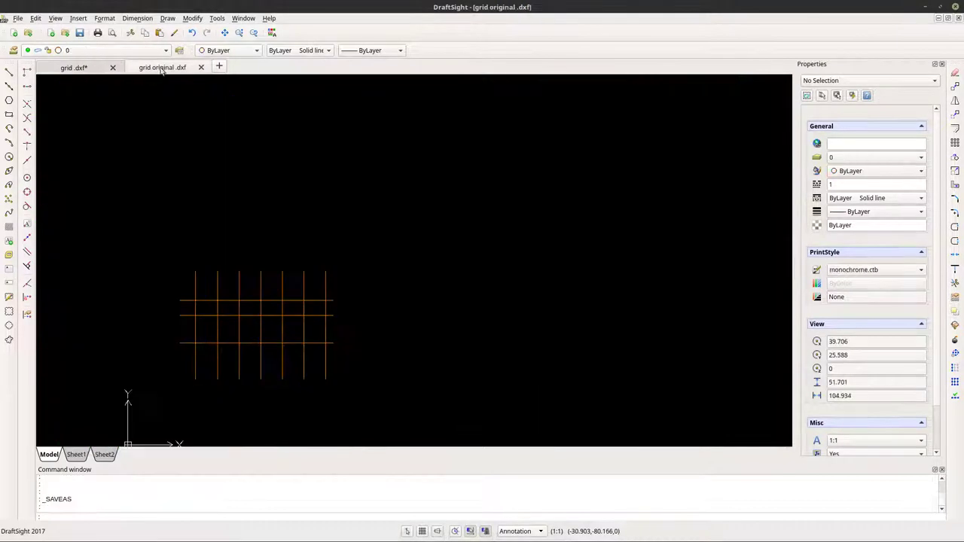
pyautogui.scroll(-1, 301, 351)
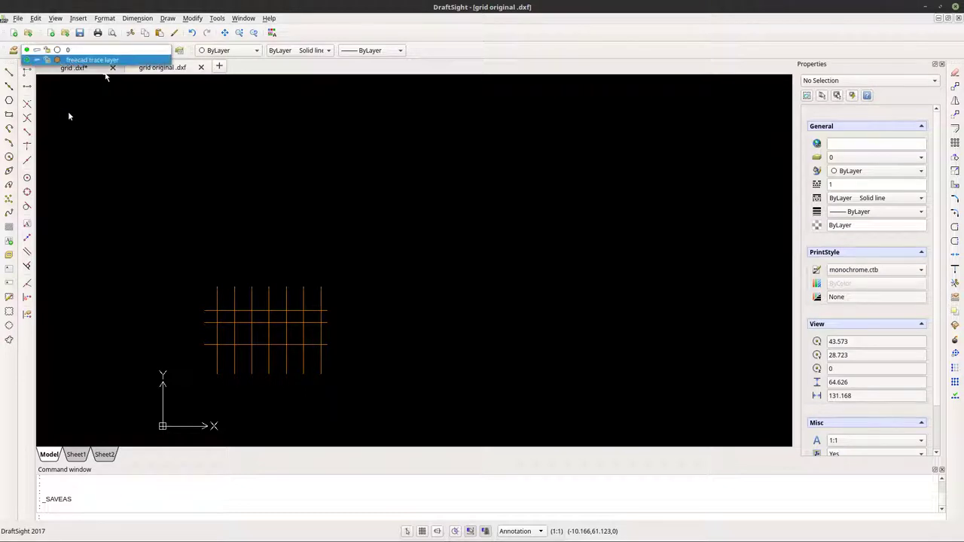
pyautogui.click(13, 52)
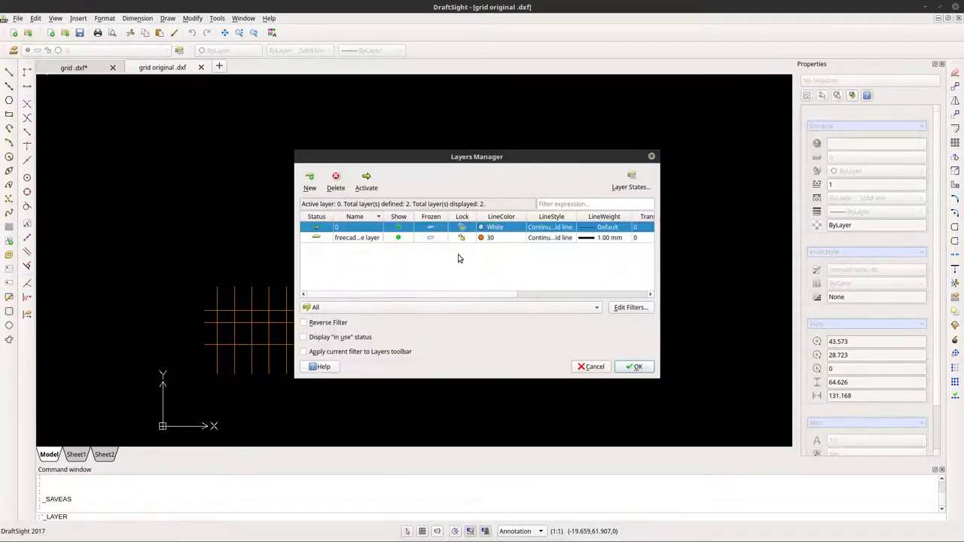
pyautogui.doubleClick(357, 230)
pyautogui.click(529, 279)
pyautogui.rightClick(354, 230)
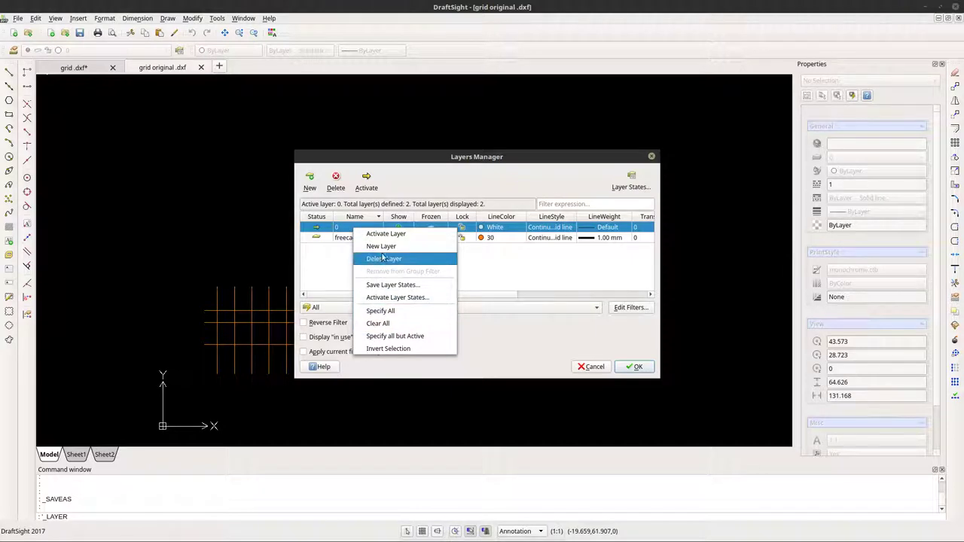
pyautogui.click(336, 252)
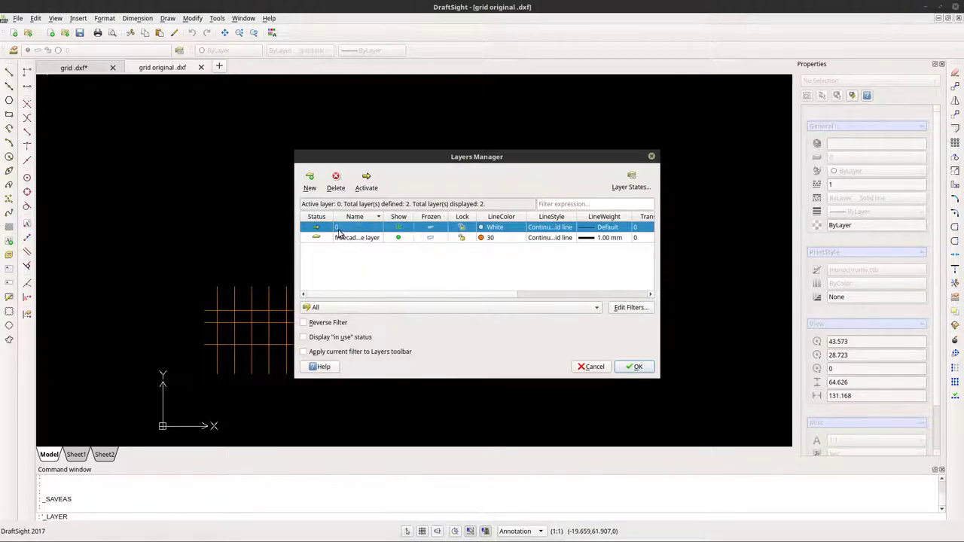
pyautogui.doubleClick(339, 229)
pyautogui.click(526, 280)
# Create new layers named 'grid' and 'concrete collumn' and close the Layers Manager with OK.
pyautogui.click(315, 187)
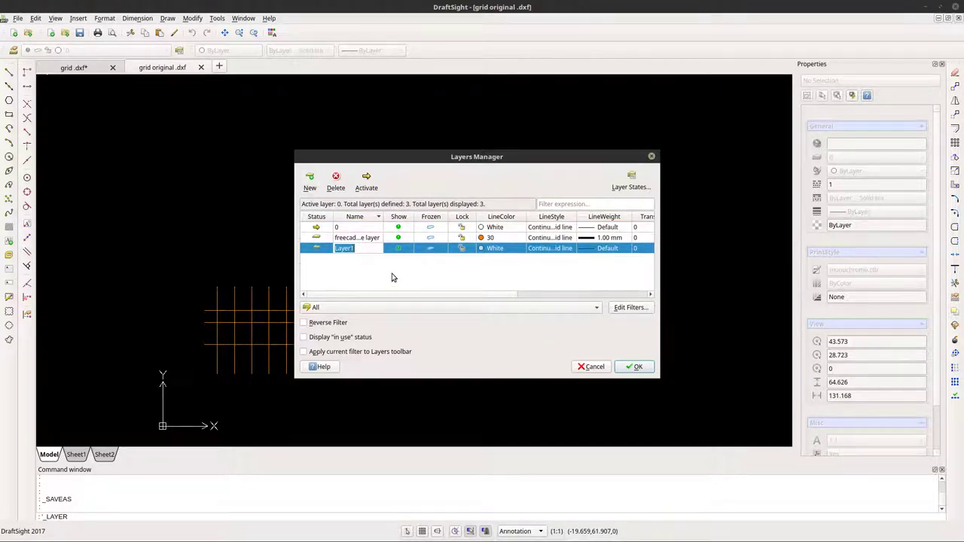
pyautogui.write('grid')
pyautogui.click(392, 278)
pyautogui.click(307, 183)
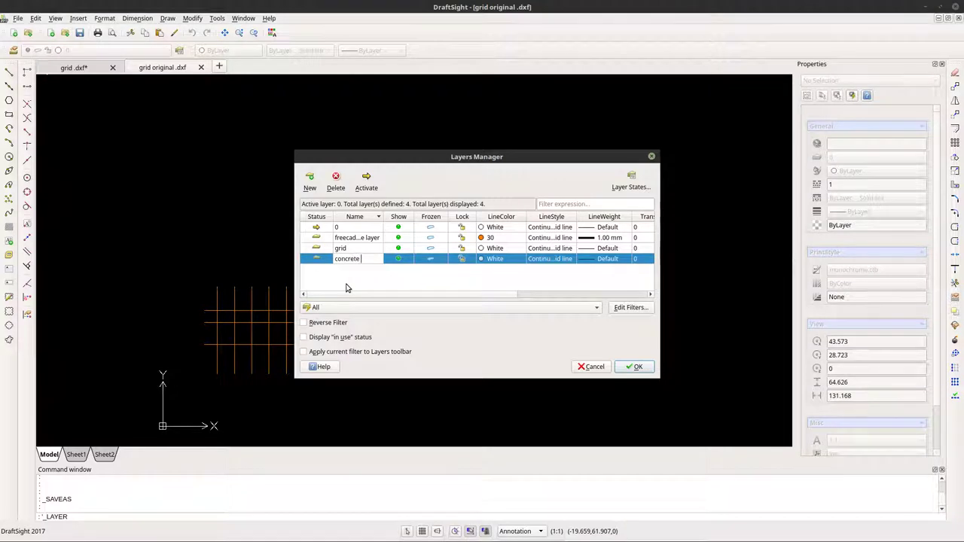
pyautogui.write('concrete collumn')
pyautogui.press('Return')
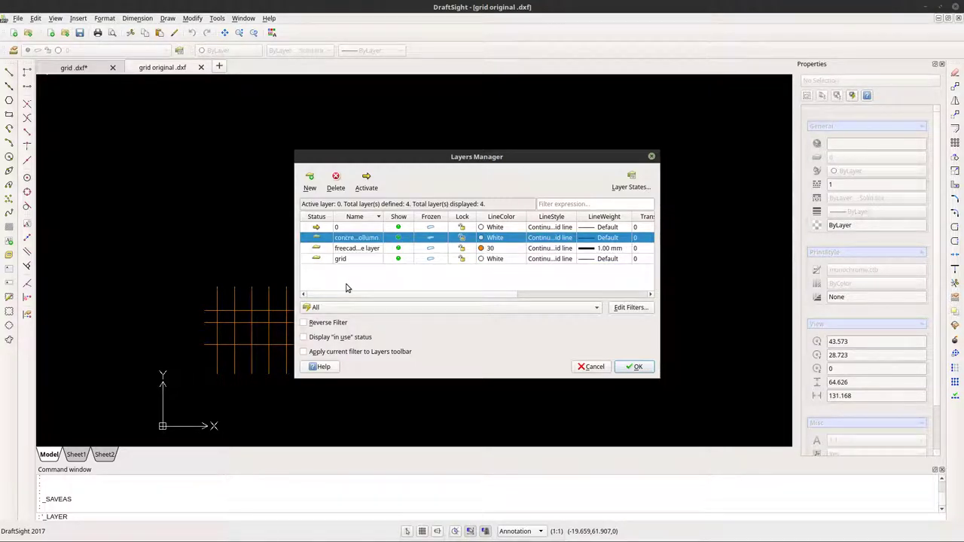
pyautogui.click(638, 367)
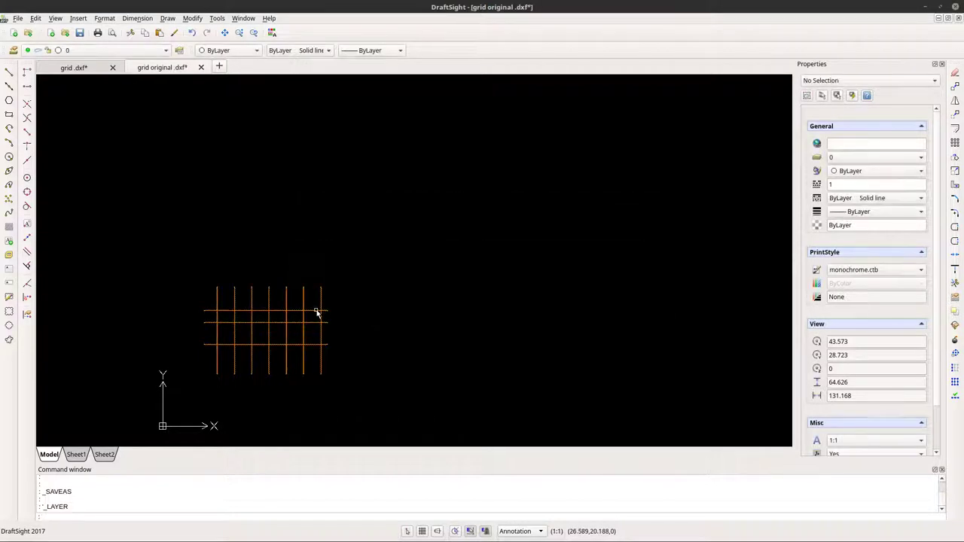
# Window-select the orange grid block, put it on the grid layer, and reselect it to check.
pyautogui.click(317, 314)
pyautogui.click(303, 327)
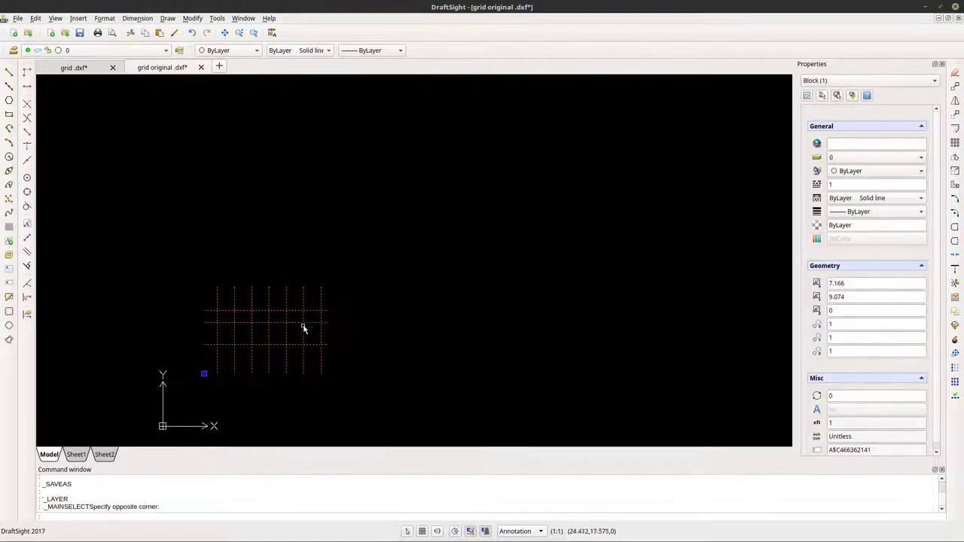
pyautogui.click(134, 52)
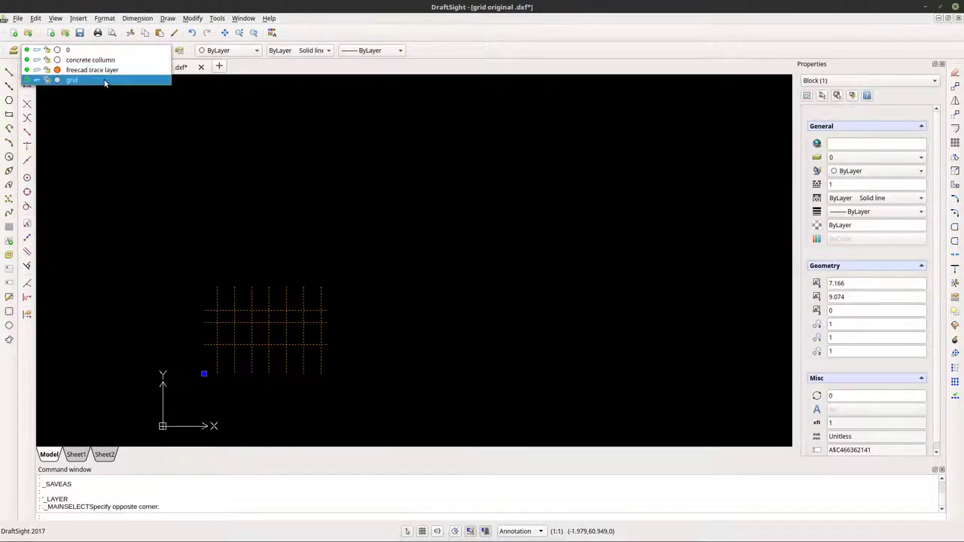
pyautogui.click(105, 82)
pyautogui.click(203, 254)
pyautogui.click(317, 224)
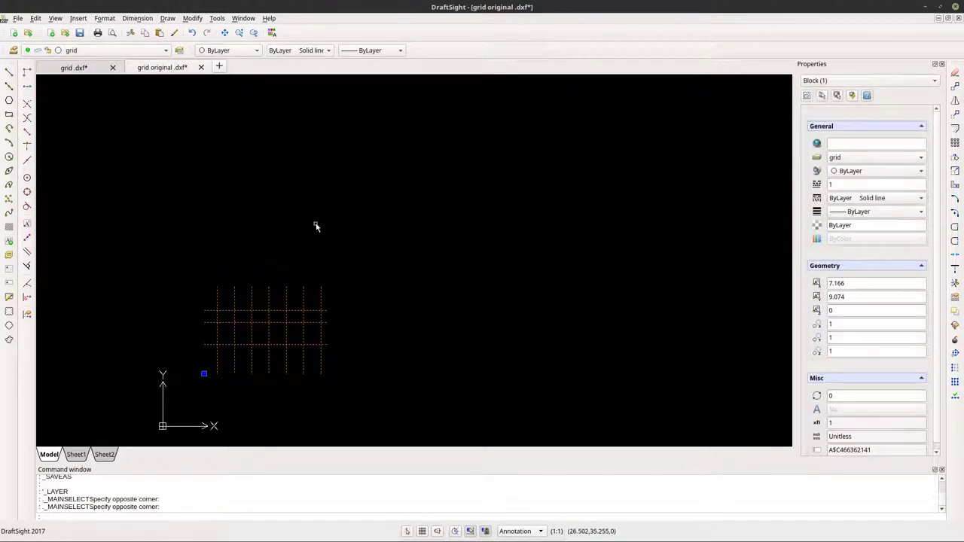
pyautogui.press('Escape')
pyautogui.click(294, 313)
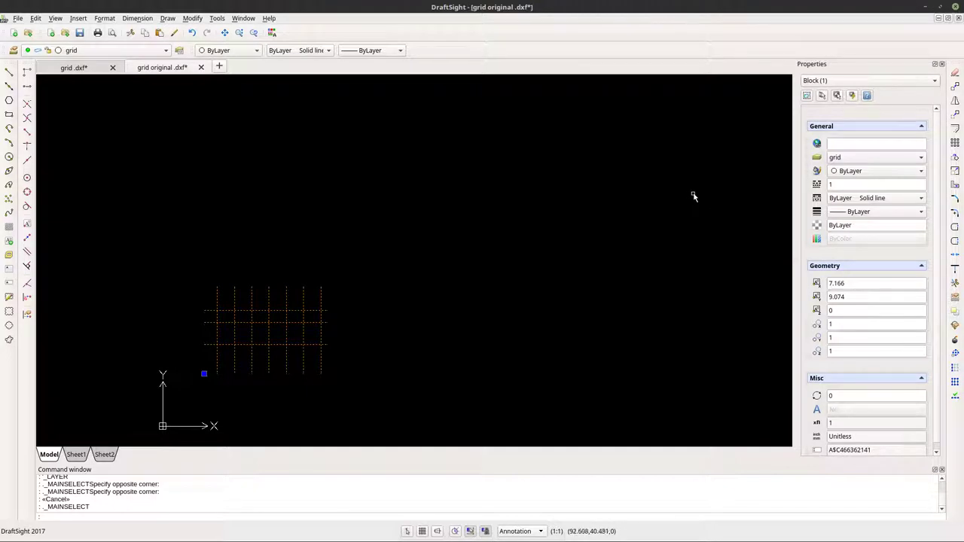
pyautogui.press('Escape')
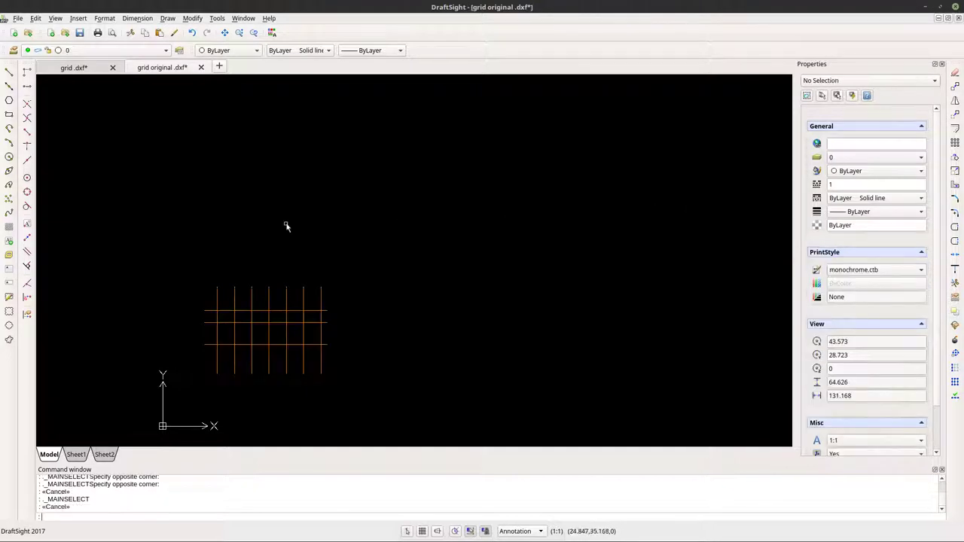
pyautogui.click(106, 51)
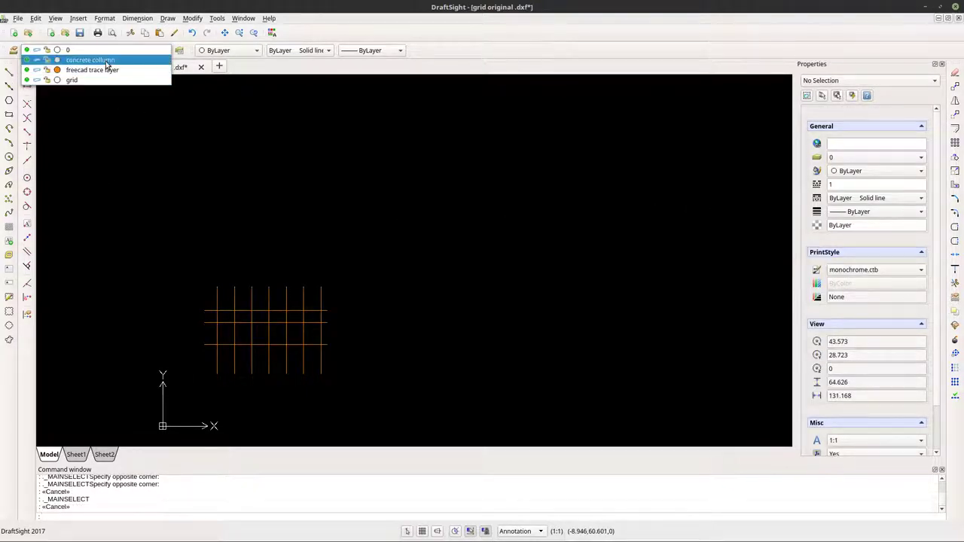
# Make concrete collumn the current layer and paste the copied column outlines as a block.
pyautogui.click(106, 68)
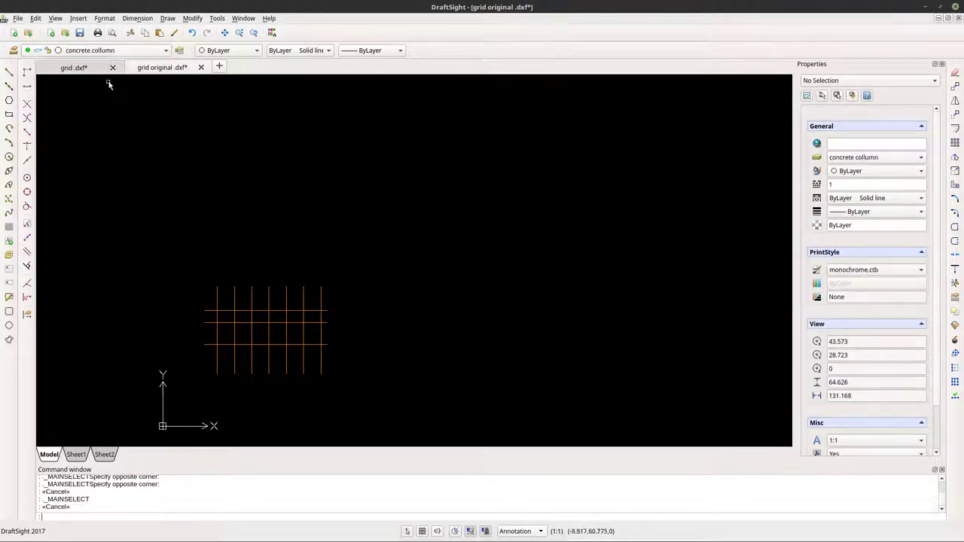
pyautogui.click(17, 18)
pyautogui.moveTo(35, 18)
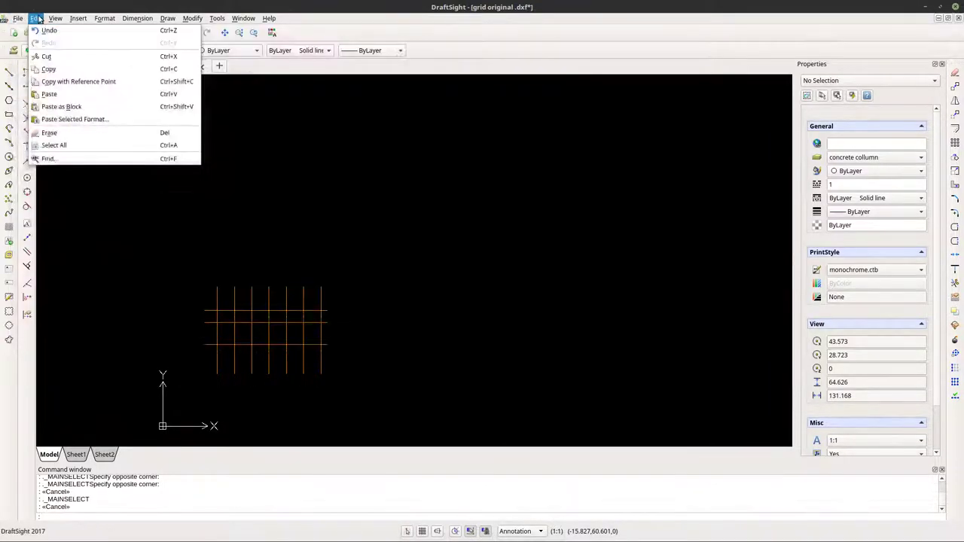
pyautogui.click(62, 107)
pyautogui.scroll(3, 226, 274)
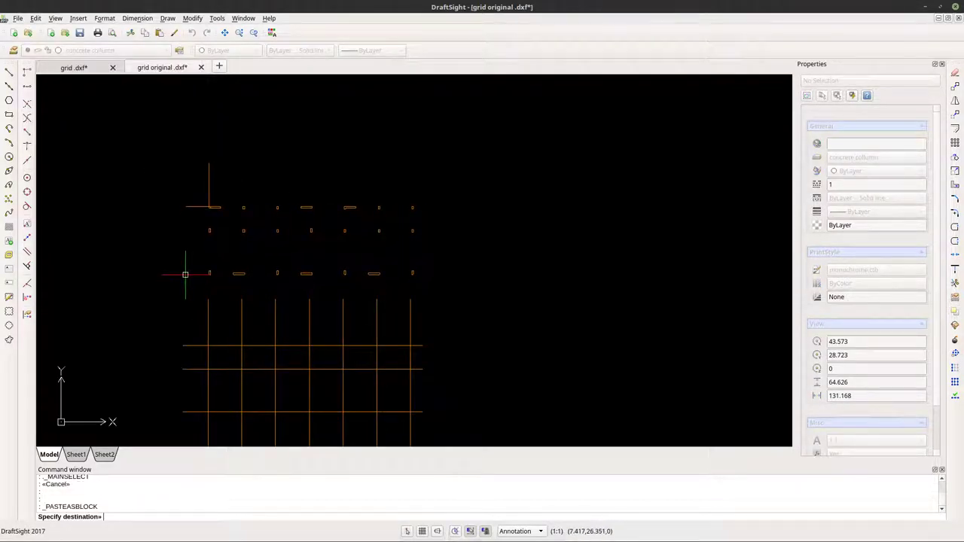
pyautogui.click(186, 275)
pyautogui.scroll(6, 226, 237)
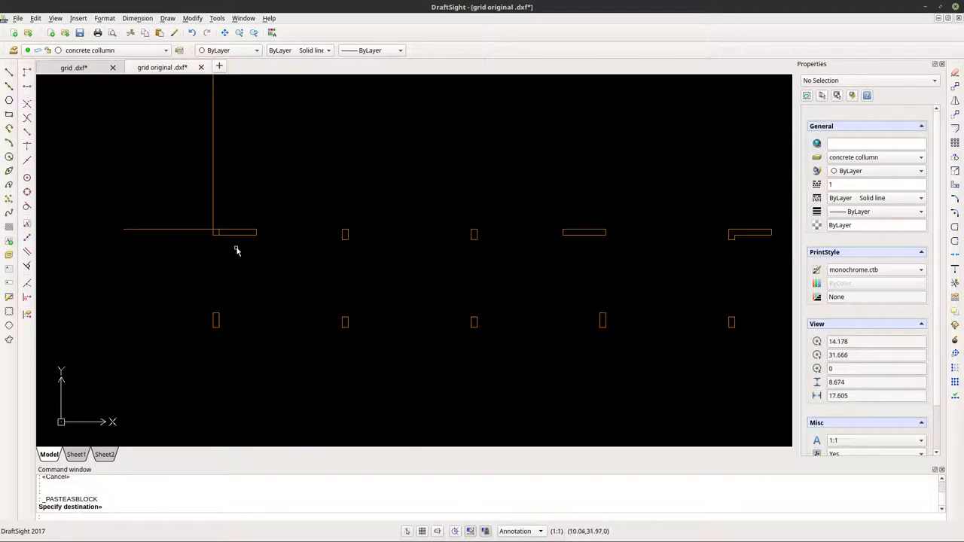
pyautogui.scroll(3, 230, 239)
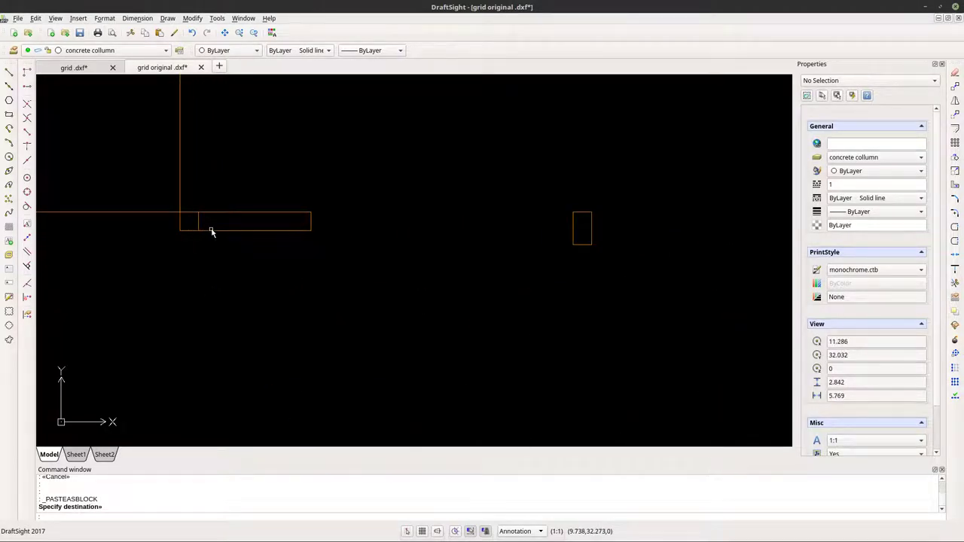
# Move the pasted column block from its corner onto the grid intersection.
pyautogui.click(207, 235)
pyautogui.scroll(-5, 288, 258)
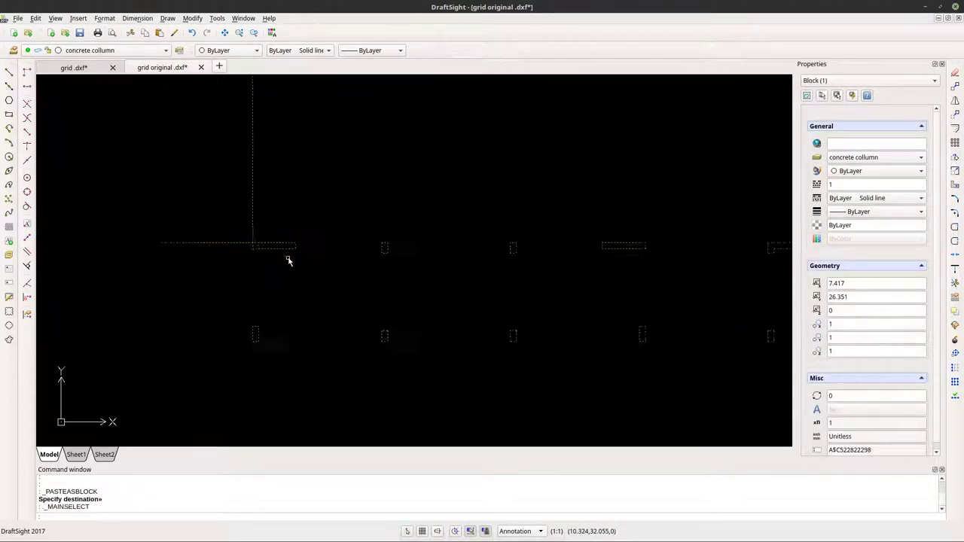
pyautogui.scroll(-3, 289, 258)
pyautogui.scroll(3, 288, 258)
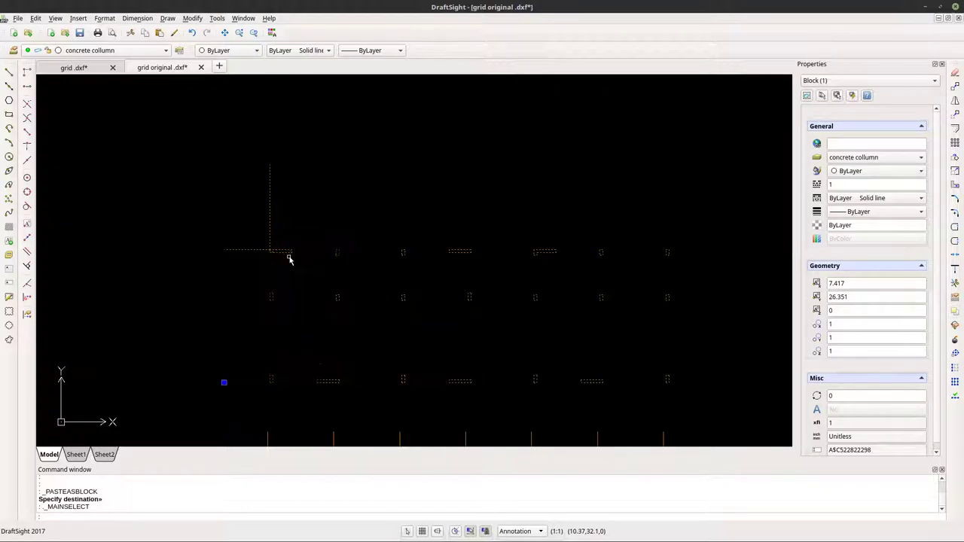
pyautogui.scroll(-3, 288, 259)
pyautogui.scroll(2, 289, 258)
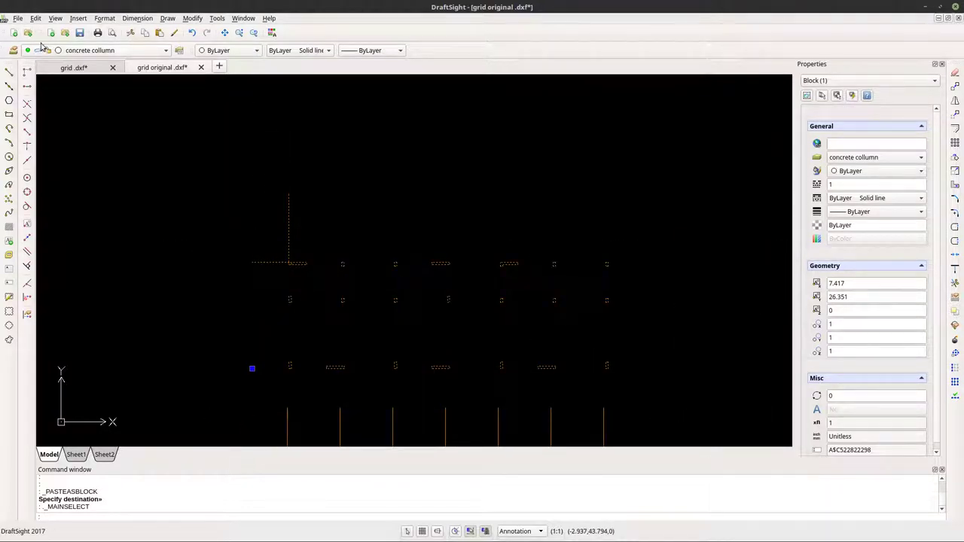
pyautogui.click(957, 119)
pyautogui.scroll(5, 314, 278)
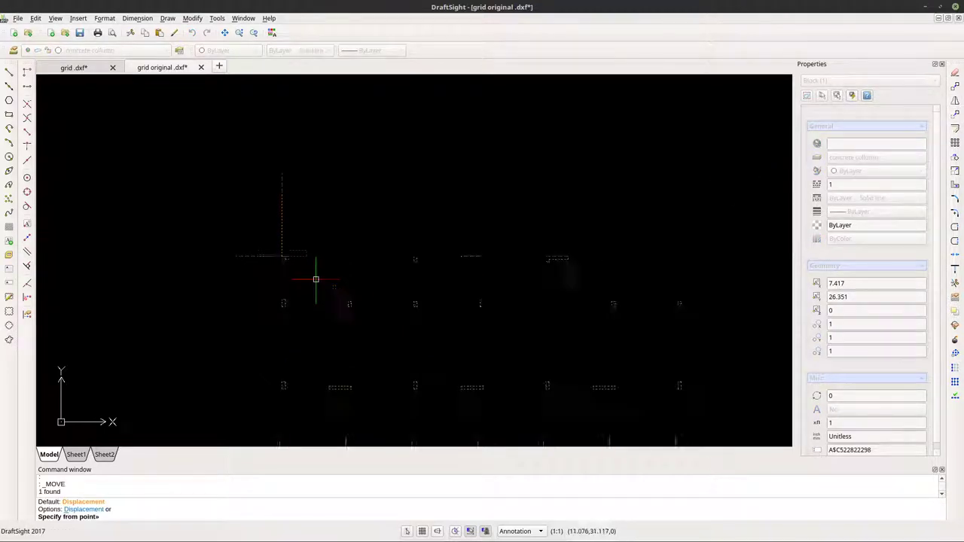
pyautogui.click(260, 230)
pyautogui.scroll(-8, 279, 243)
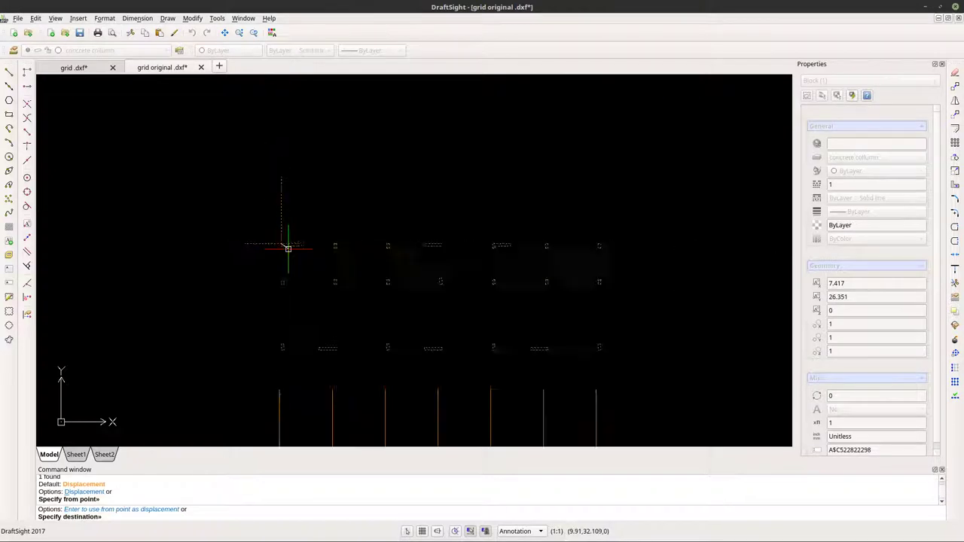
pyautogui.scroll(6, 282, 339)
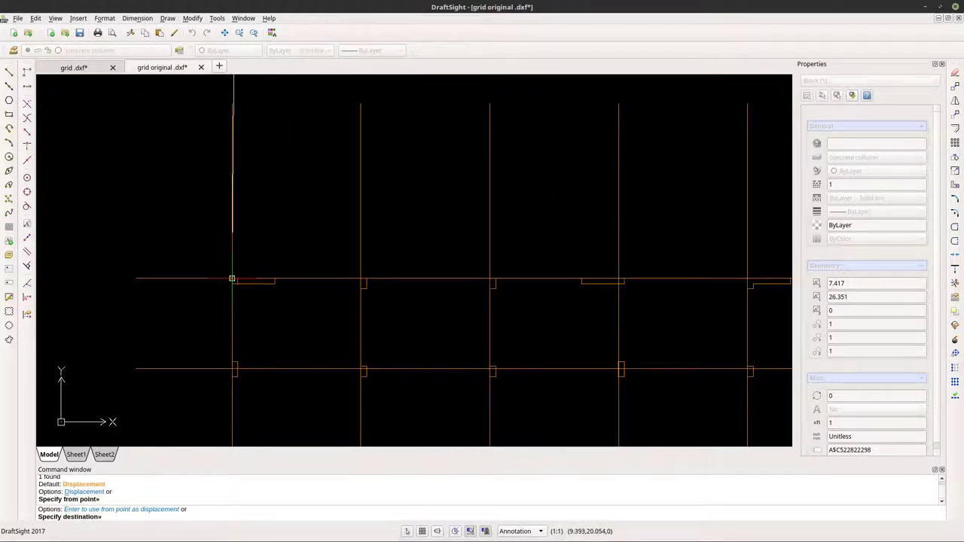
pyautogui.click(233, 278)
pyautogui.scroll(5, 233, 276)
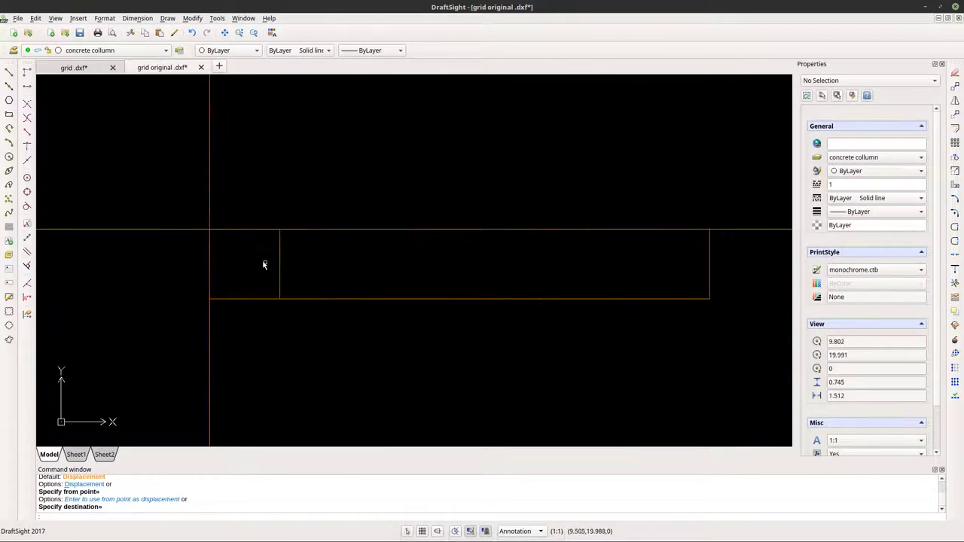
# Move the column block again so its face sits on the grid axis.
pyautogui.click(281, 263)
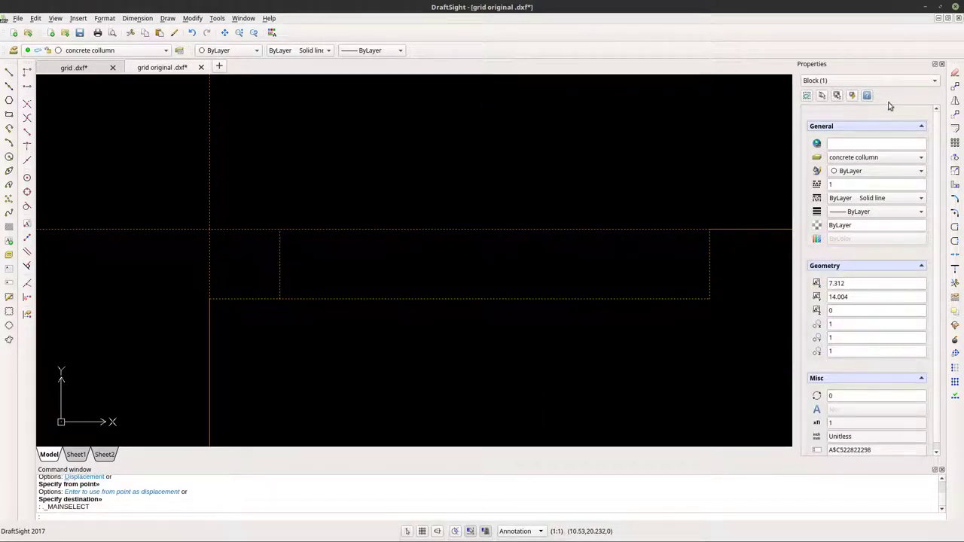
pyautogui.click(956, 119)
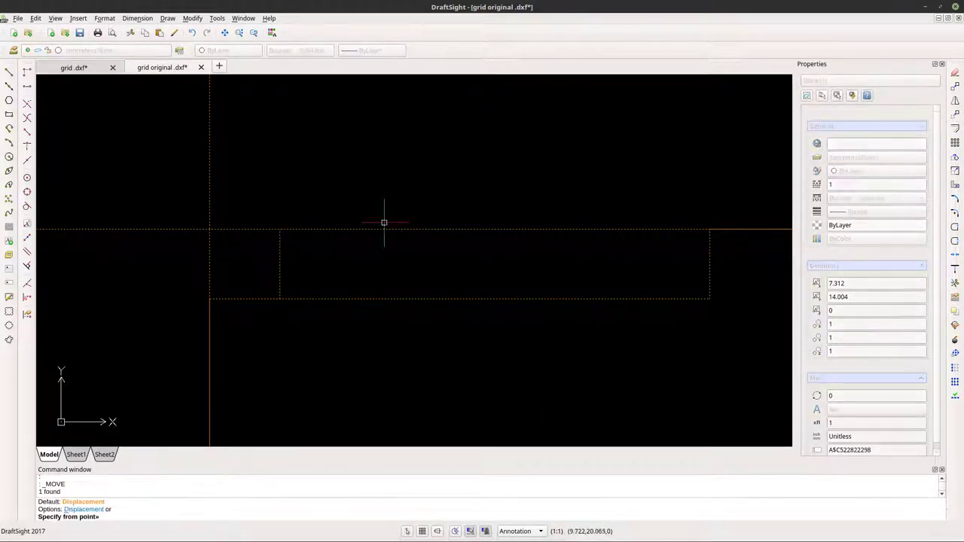
pyautogui.click(244, 229)
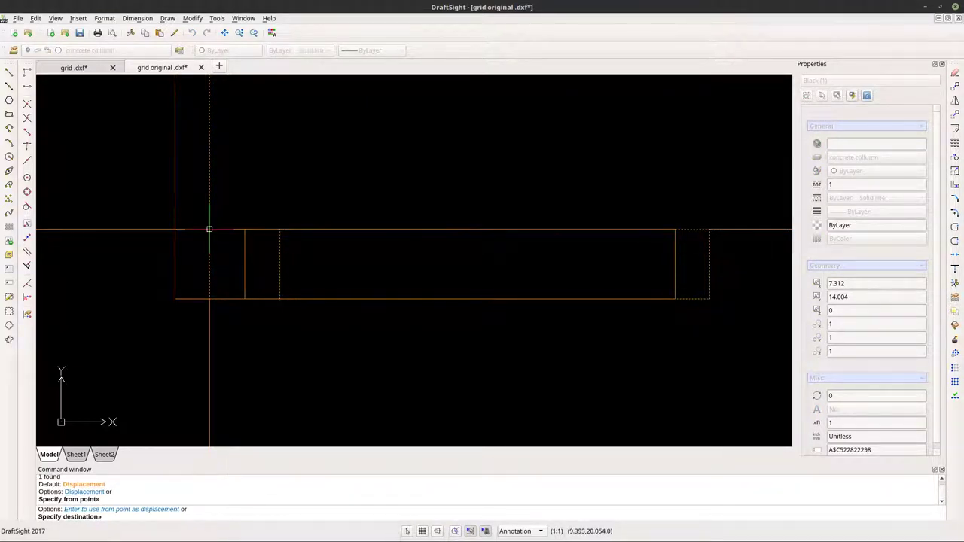
pyautogui.click(209, 229)
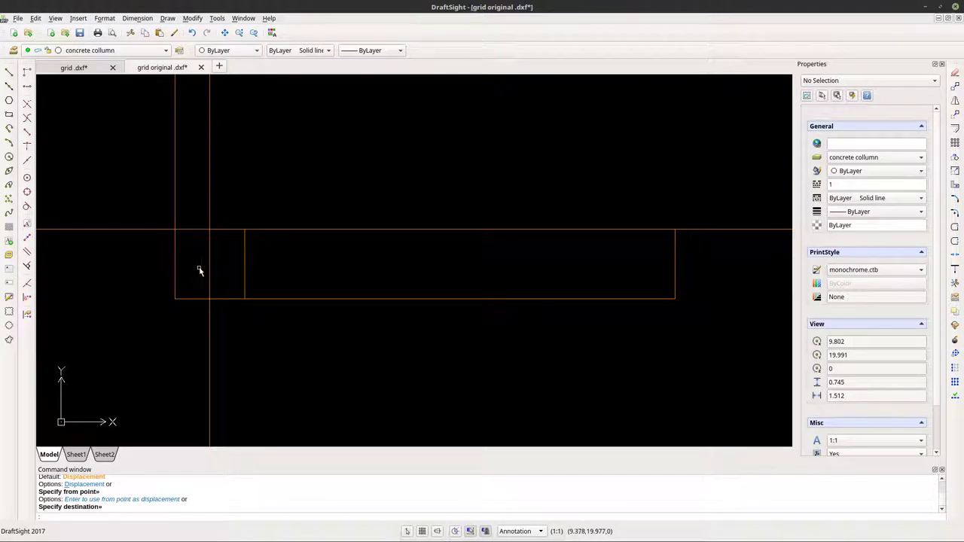
# Select the column block for a third move and cancel it.
pyautogui.click(174, 273)
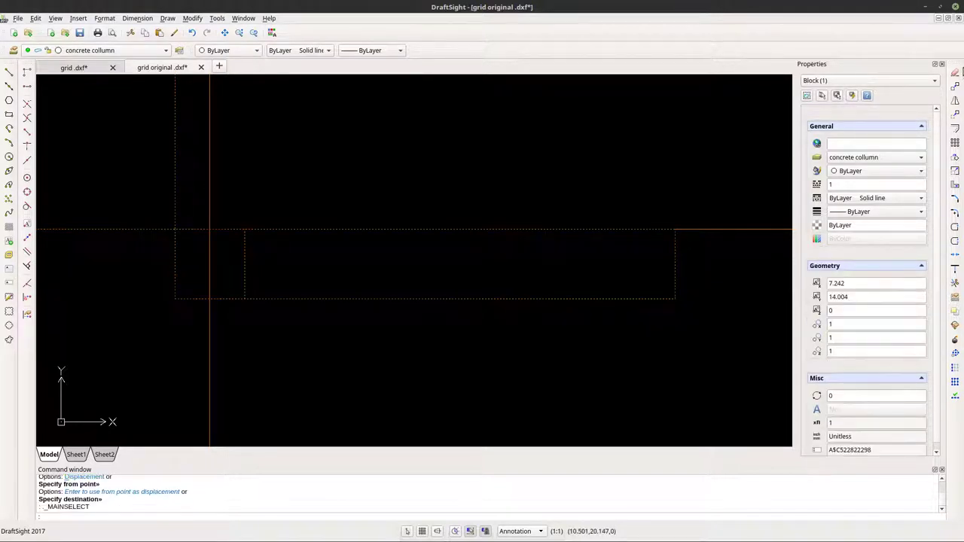
pyautogui.click(956, 117)
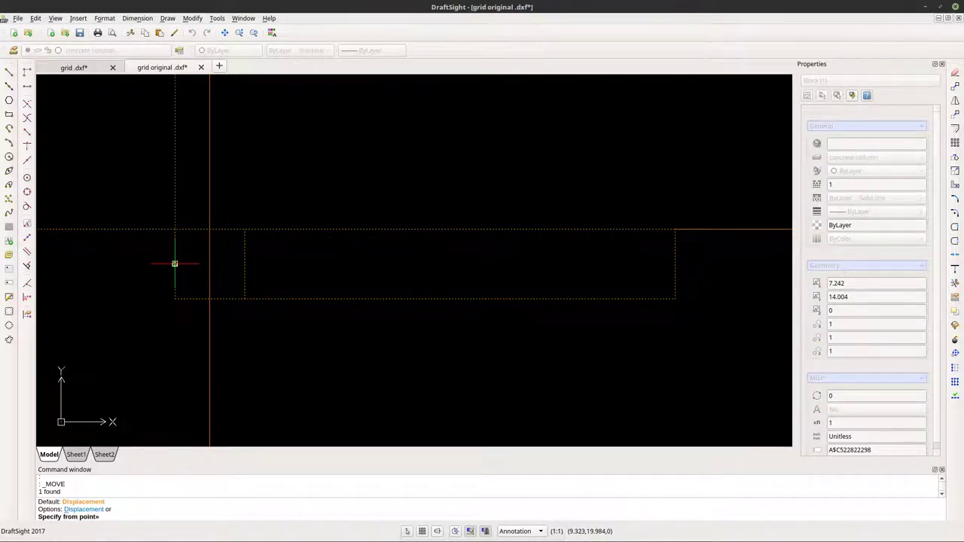
pyautogui.click(174, 264)
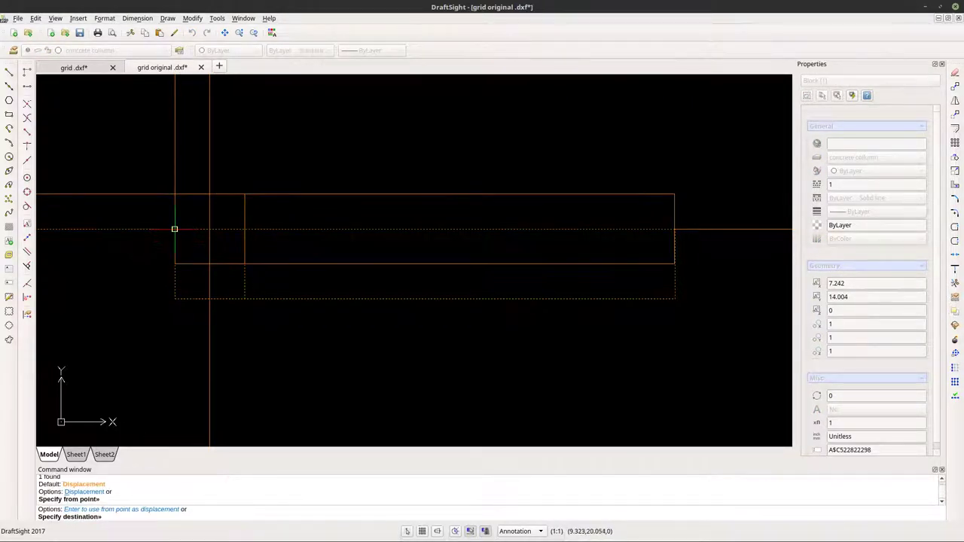
pyautogui.press('Escape')
pyautogui.scroll(-6, 226, 295)
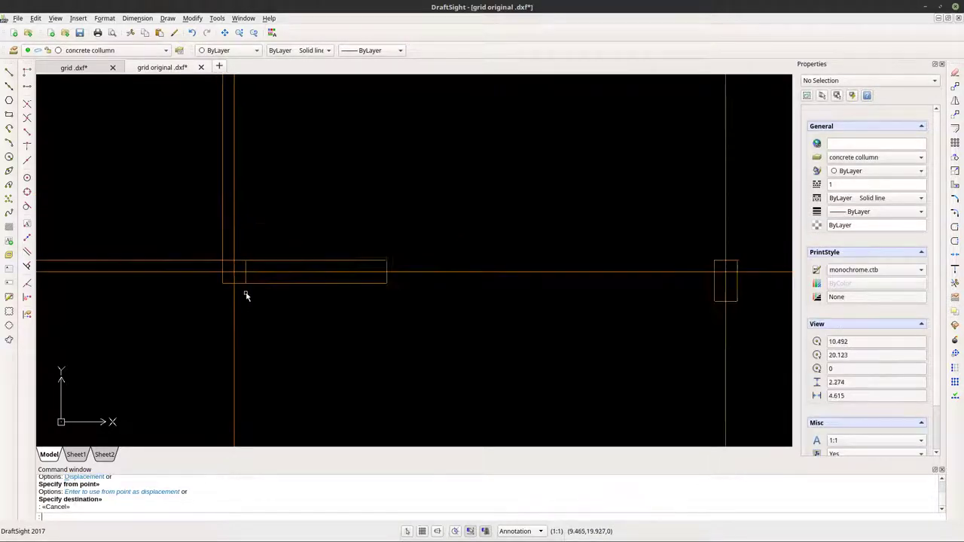
# Try hiding the grid layer, dismiss the hidden-layer warning, and window-select the grid block.
pyautogui.click(236, 312)
pyautogui.scroll(-5, 237, 309)
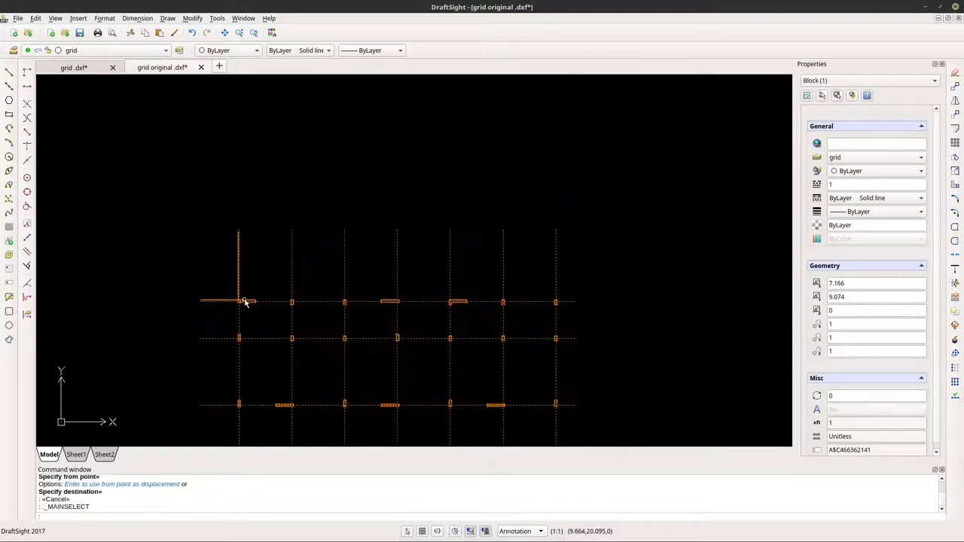
pyautogui.click(30, 51)
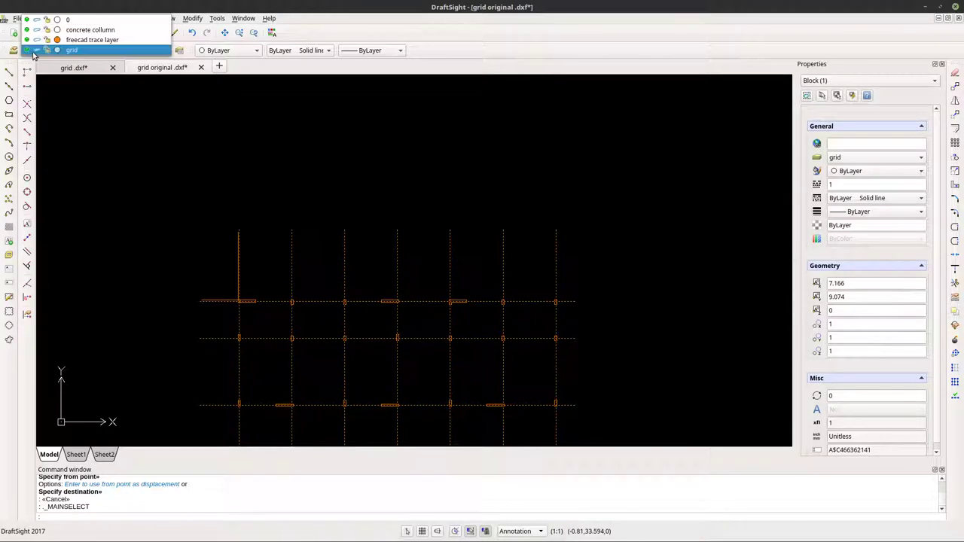
pyautogui.click(37, 51)
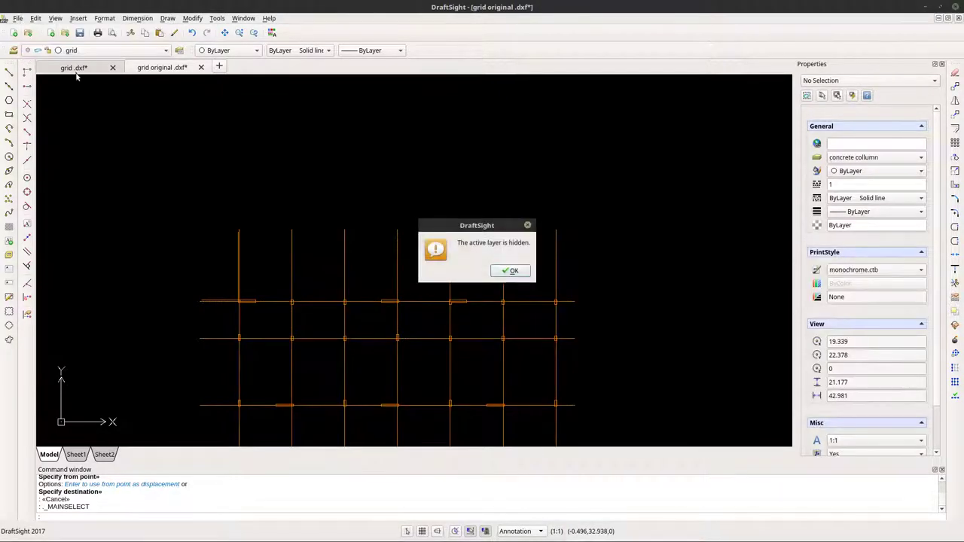
pyautogui.click(510, 271)
pyautogui.click(474, 265)
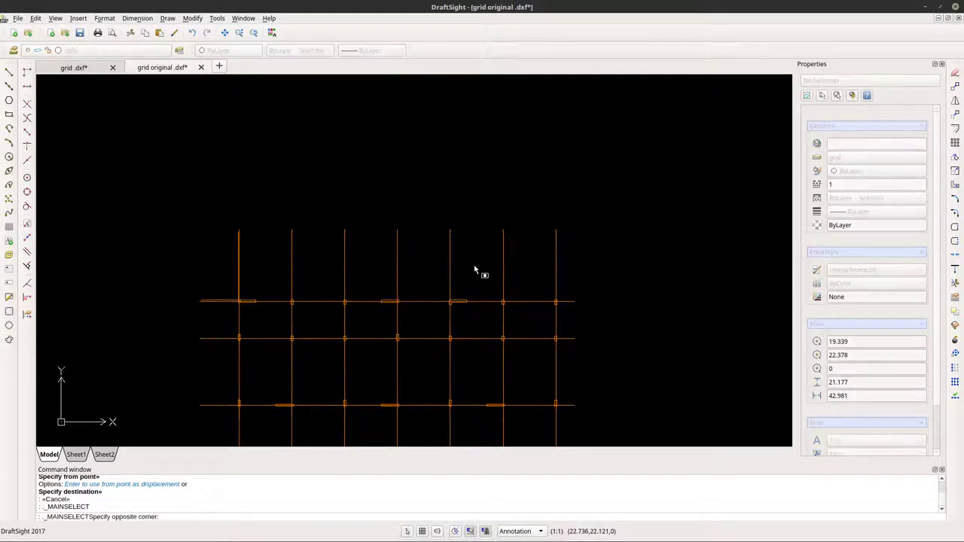
pyautogui.click(438, 260)
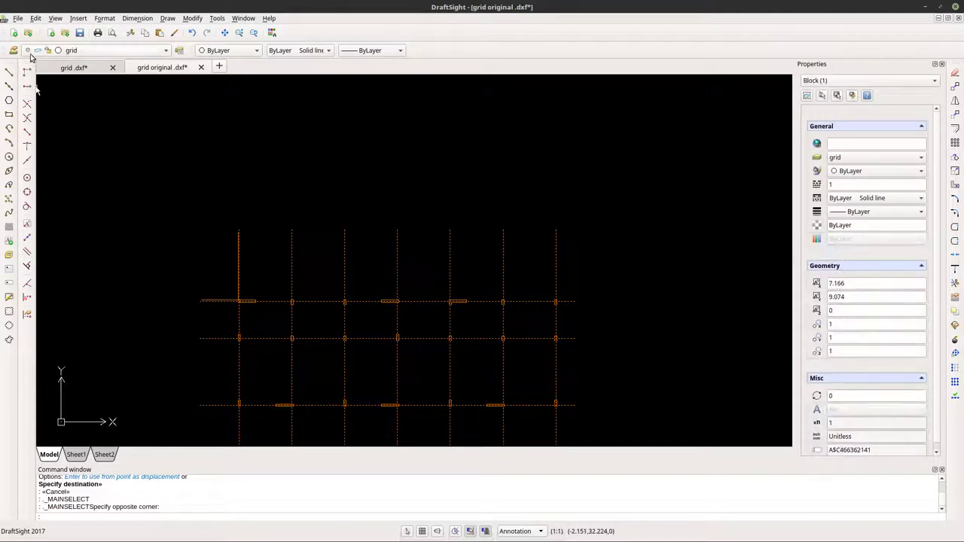
pyautogui.press('Escape')
pyautogui.press('Escape')
pyautogui.press('Escape')
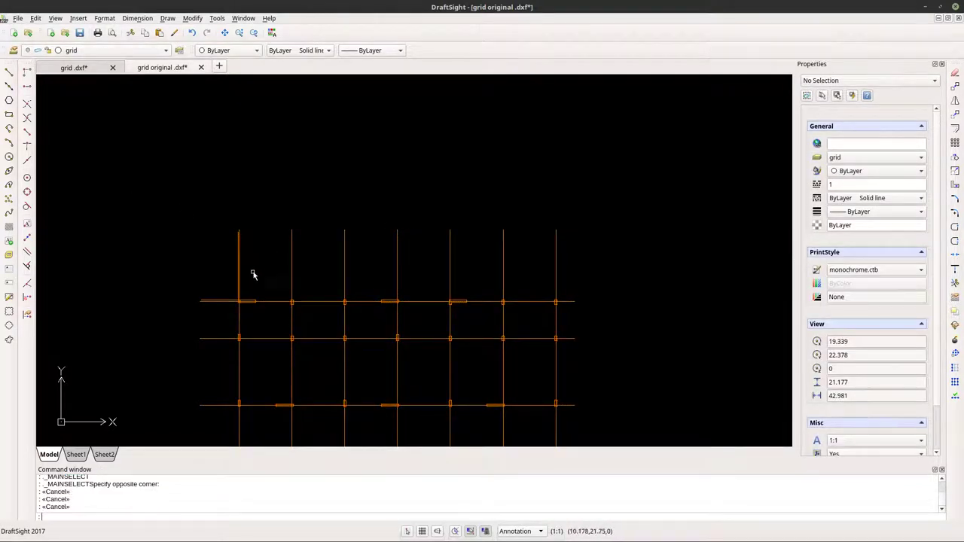
pyautogui.scroll(3, 255, 305)
pyautogui.scroll(1, 255, 305)
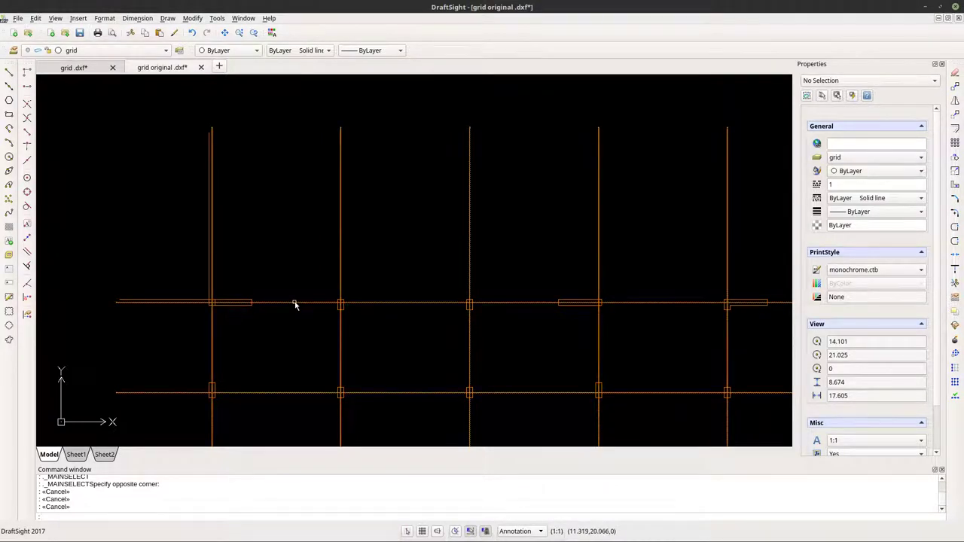
# Select the grid block and delete it, keeping the column outlines.
pyautogui.click(293, 303)
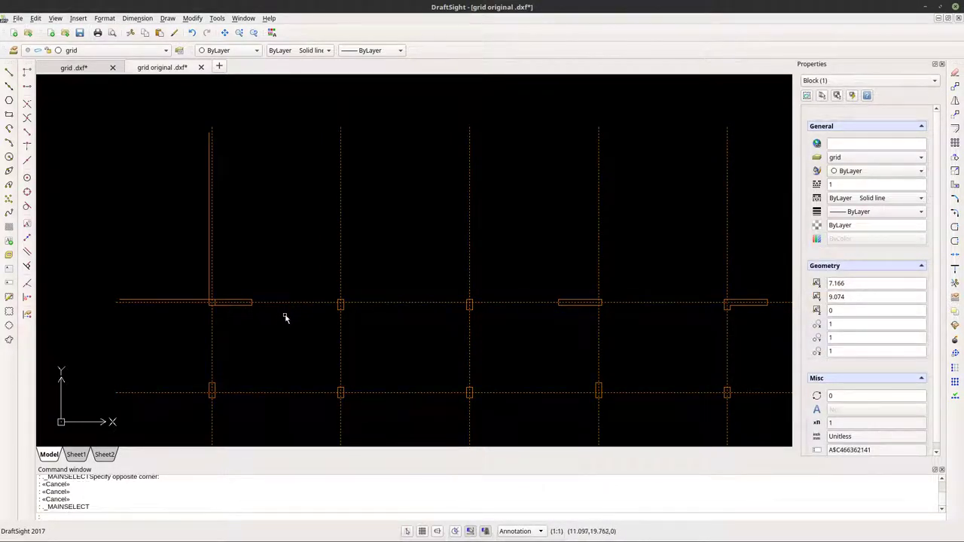
pyautogui.press('Escape')
pyautogui.click(294, 303)
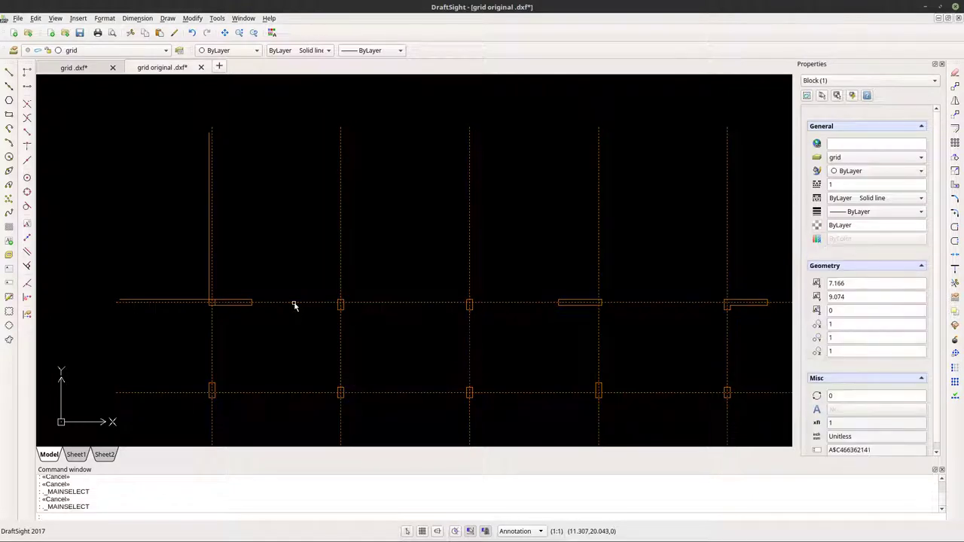
pyautogui.scroll(-4, 294, 306)
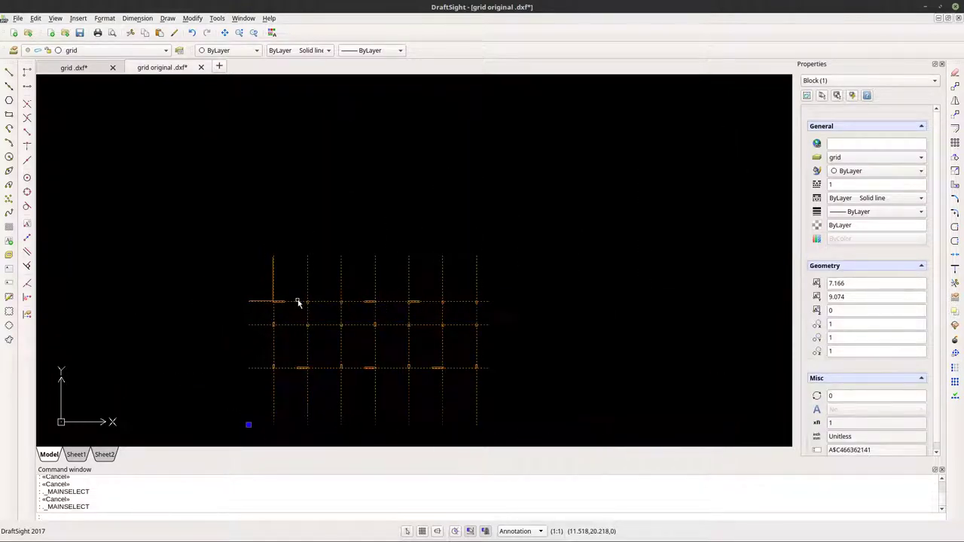
pyautogui.press('Escape')
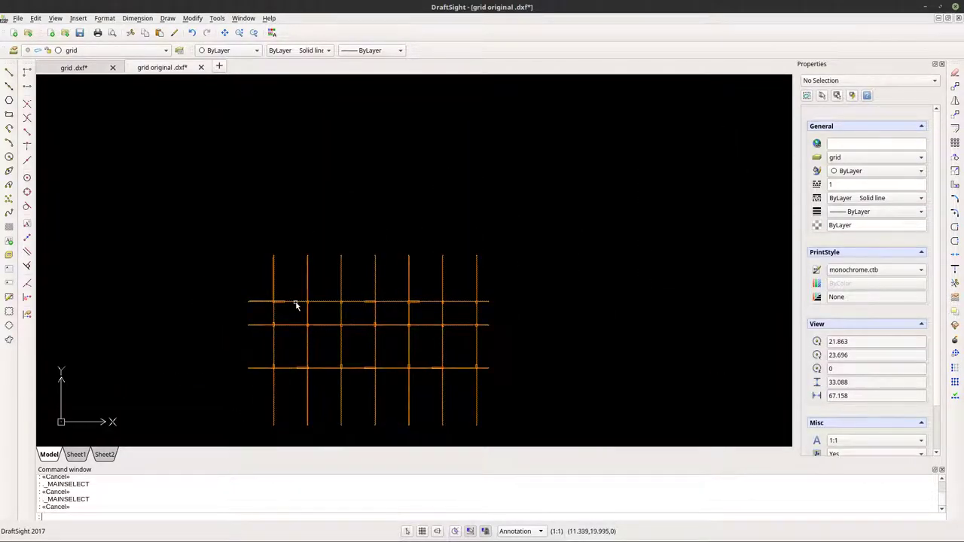
pyautogui.click(297, 305)
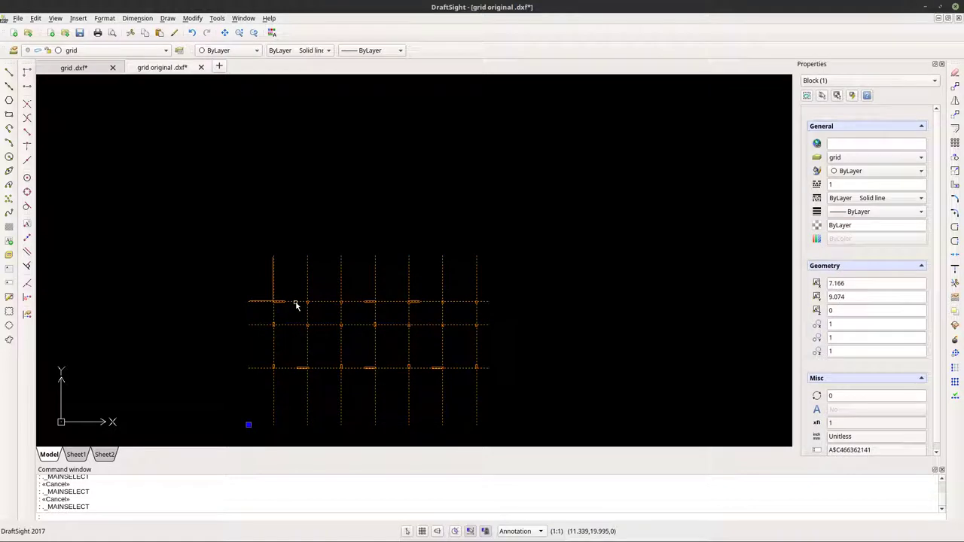
pyautogui.press('Delete')
pyautogui.scroll(3, 251, 328)
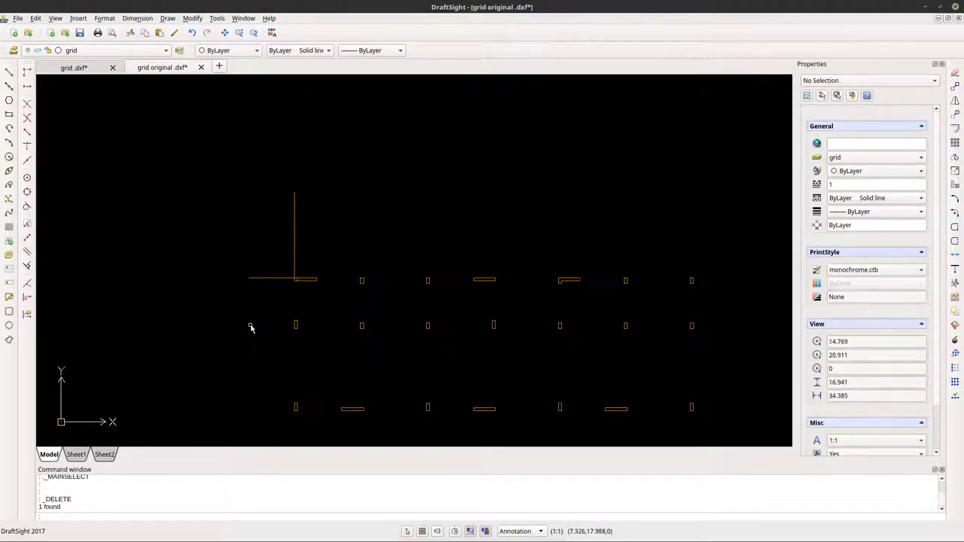
pyautogui.scroll(3, 271, 311)
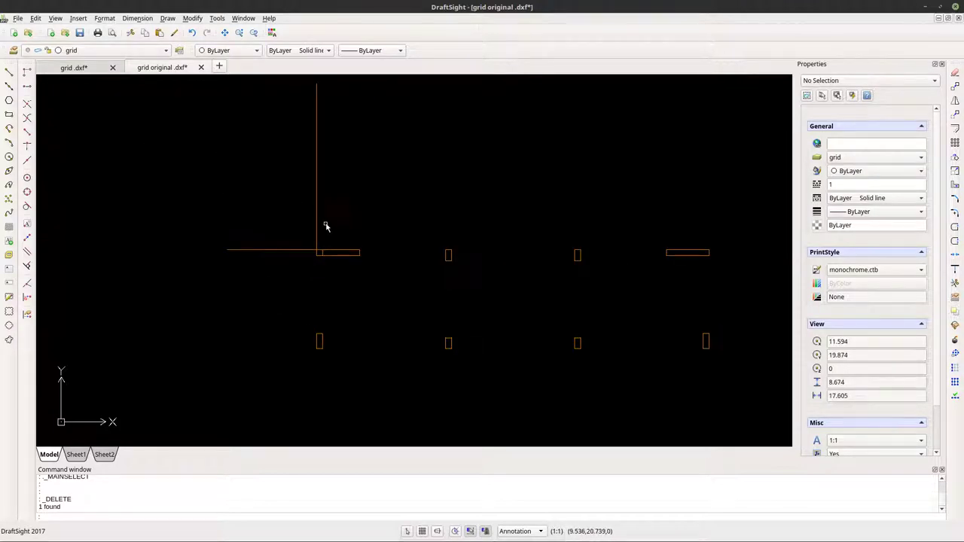
# Save As 'plan columns' with file type R2013 ASCII Drawing (*.dxf).
pyautogui.click(18, 20)
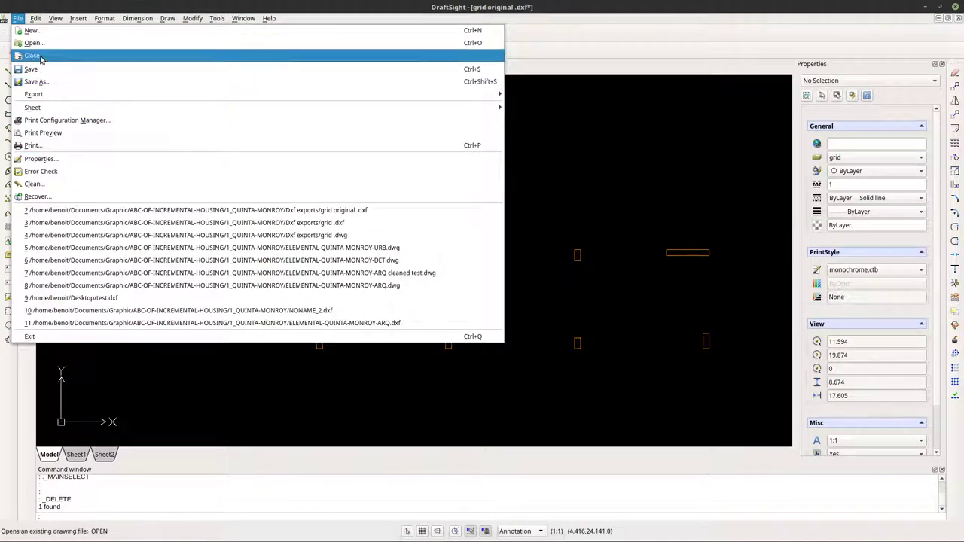
pyautogui.click(49, 82)
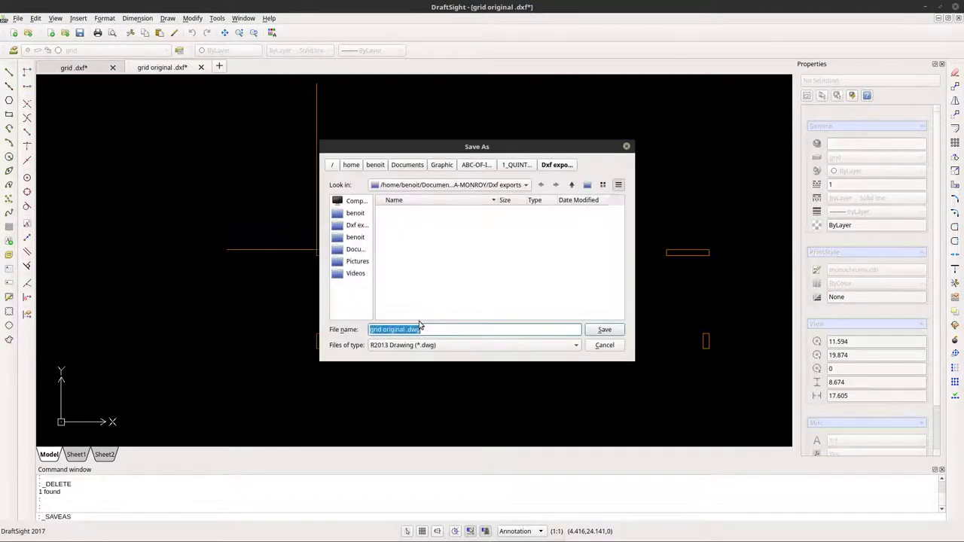
pyautogui.click(419, 345)
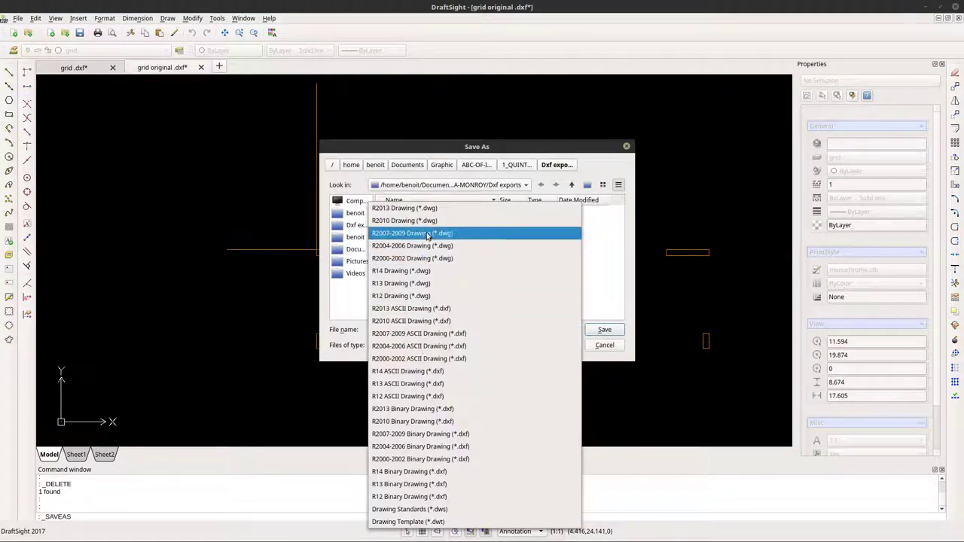
pyautogui.click(442, 309)
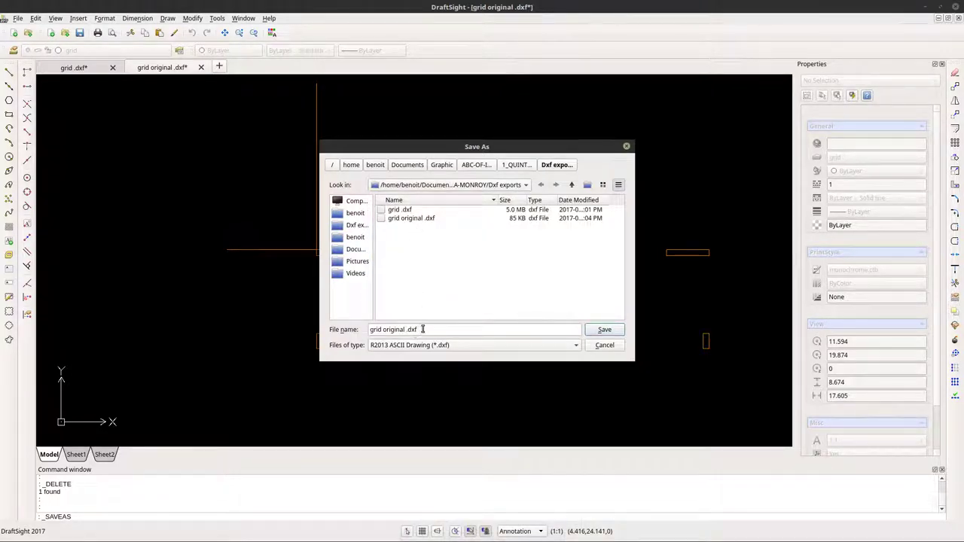
pyautogui.tripleClick(419, 330)
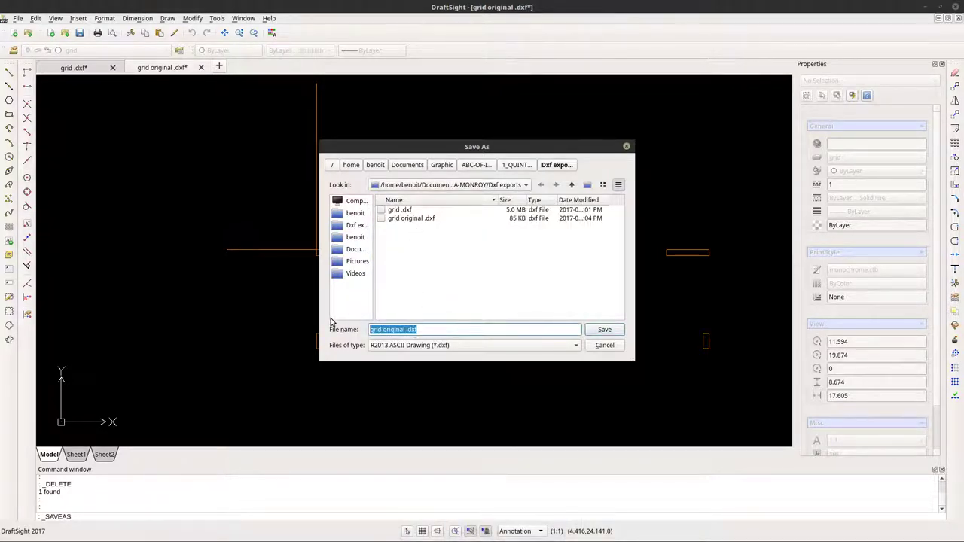
pyautogui.write('colu')
pyautogui.press('BackSpace')
pyautogui.press('BackSpace')
pyautogui.press('BackSpace')
pyautogui.write('pla')
pyautogui.click(604, 330)
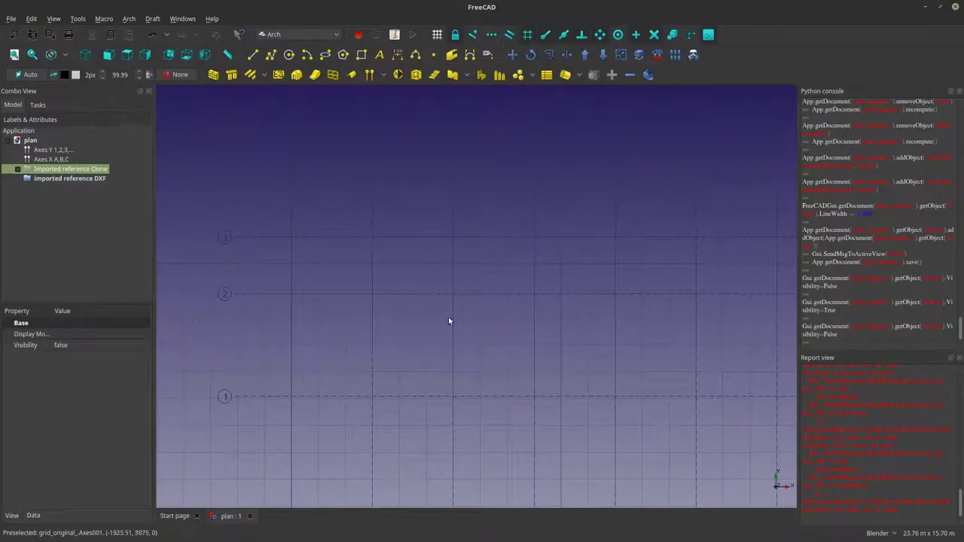
# Import plan columns.dxf from the Dxf exports folder into the plan.
pyautogui.click(11, 18)
pyautogui.click(43, 152)
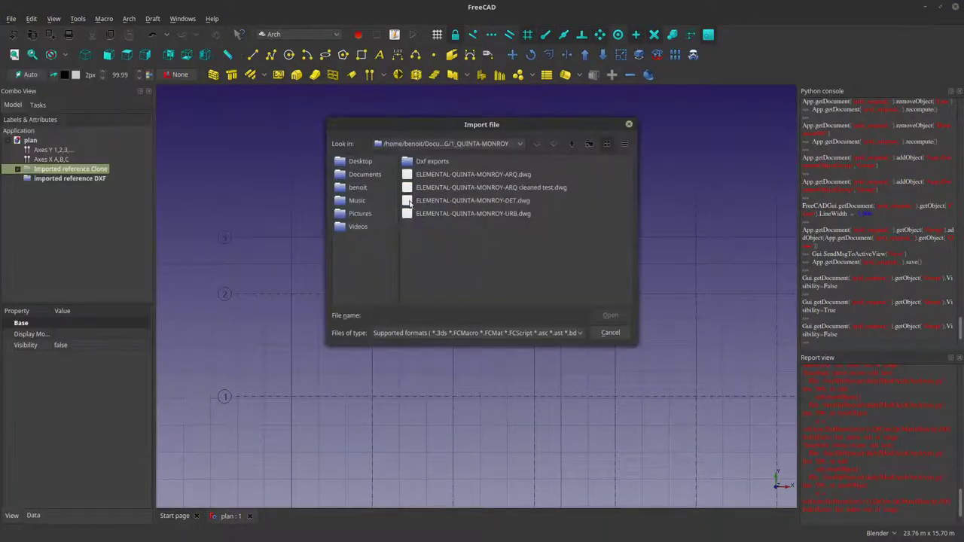
pyautogui.doubleClick(424, 165)
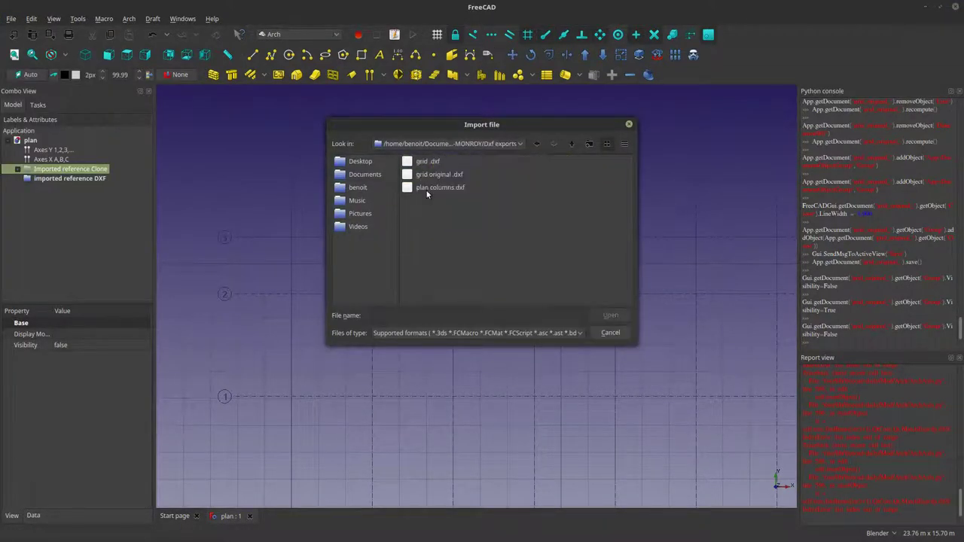
pyautogui.click(437, 188)
pyautogui.click(609, 315)
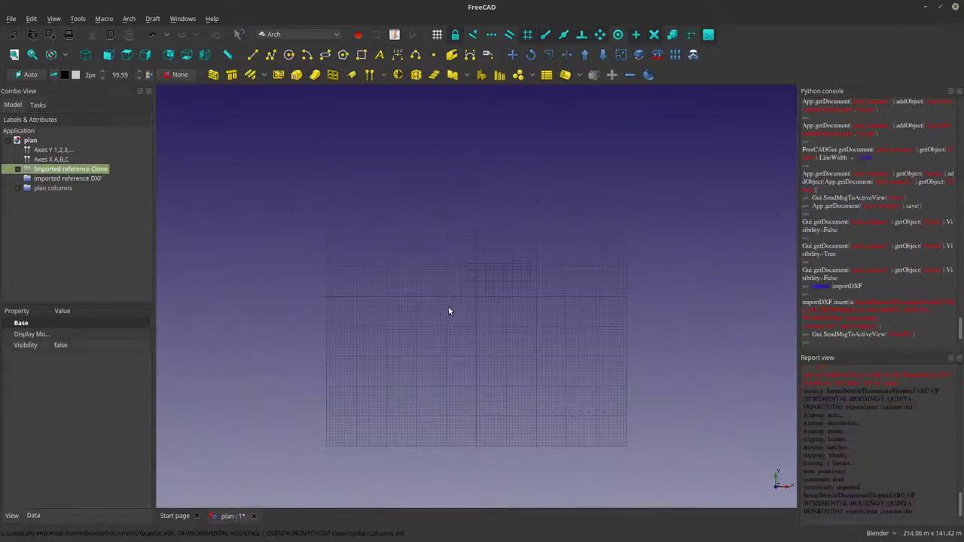
# Select Block_A under plan columns > concrete collumn, clone it, and show the clone's data properties.
pyautogui.click(18, 188)
pyautogui.click(37, 198)
pyautogui.click(95, 208)
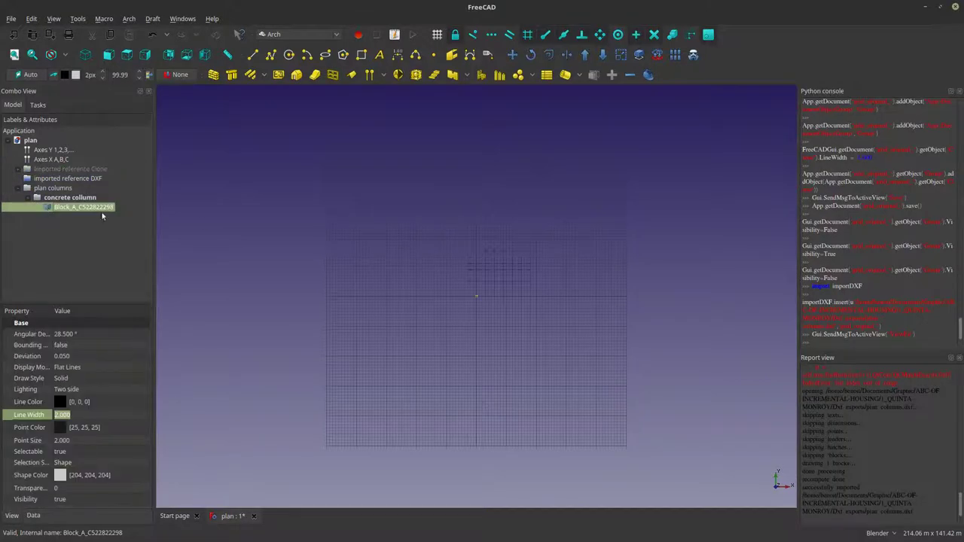
pyautogui.scroll(5, 463, 275)
pyautogui.scroll(10, 600, 493)
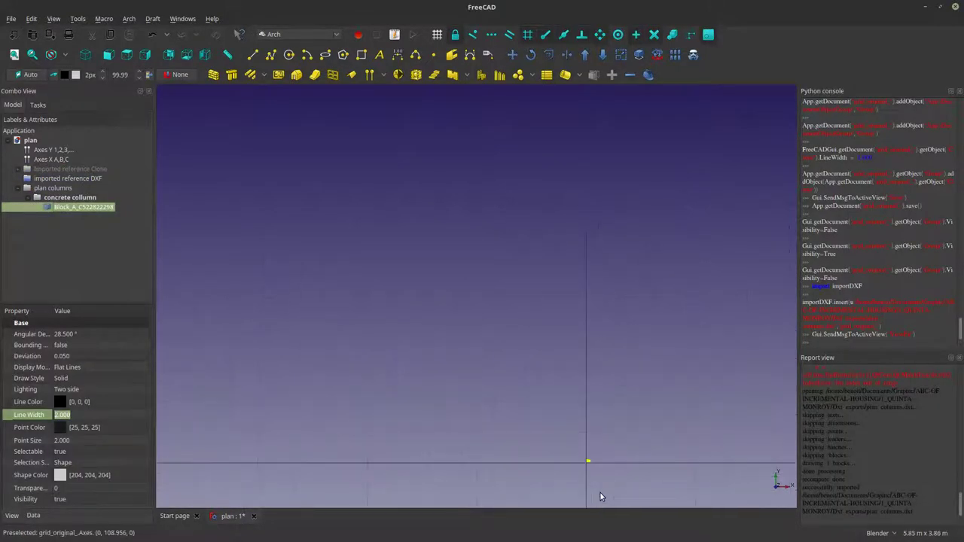
pyautogui.scroll(10, 593, 463)
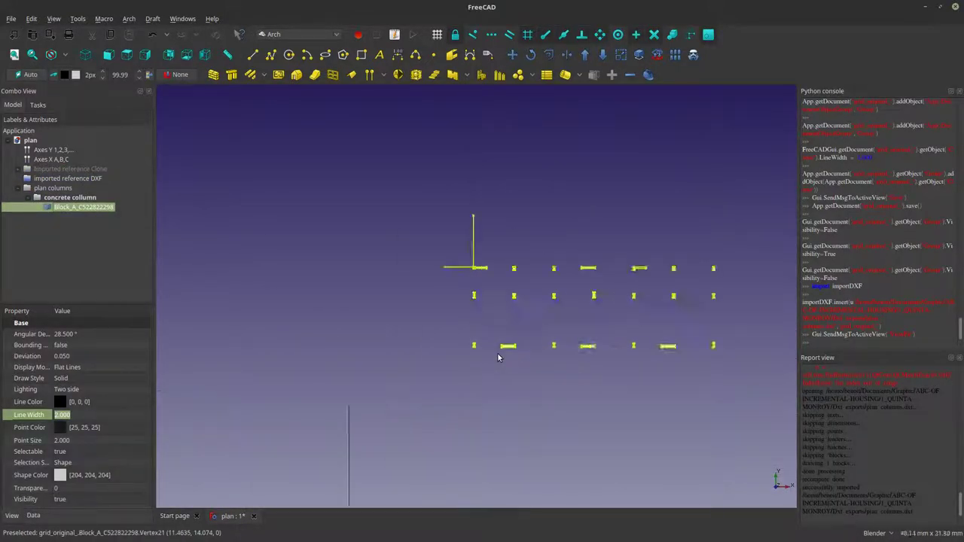
pyautogui.scroll(2, 497, 357)
pyautogui.click(69, 197)
pyautogui.click(83, 207)
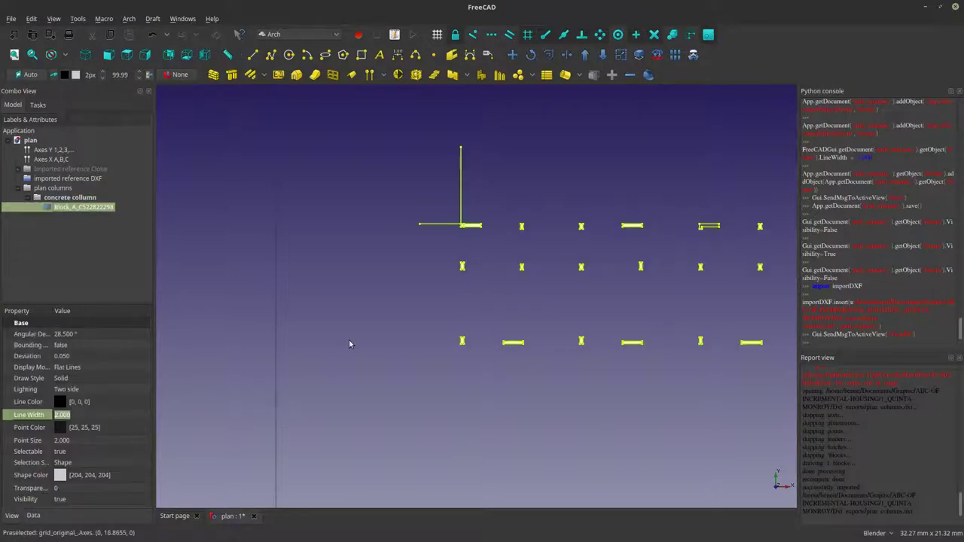
pyautogui.click(694, 57)
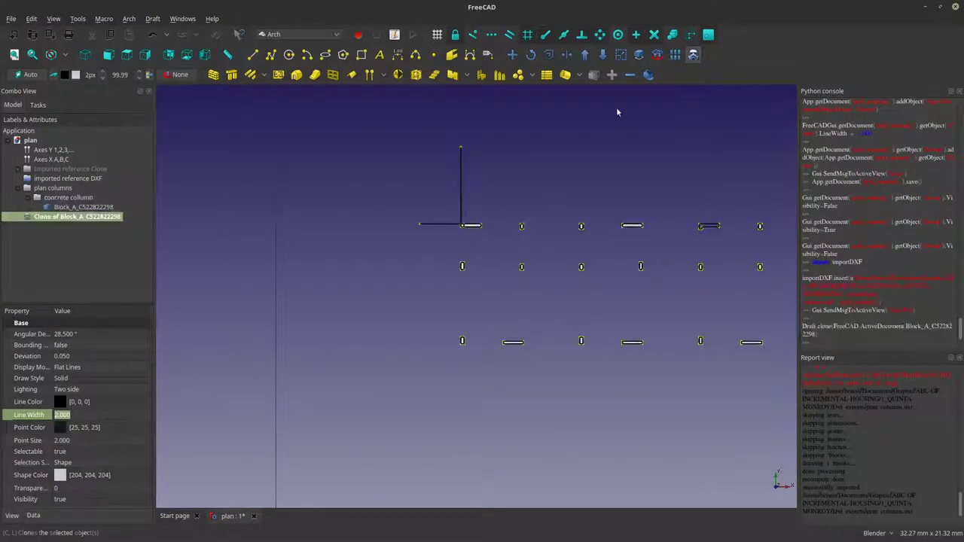
pyautogui.click(71, 217)
pyautogui.click(34, 517)
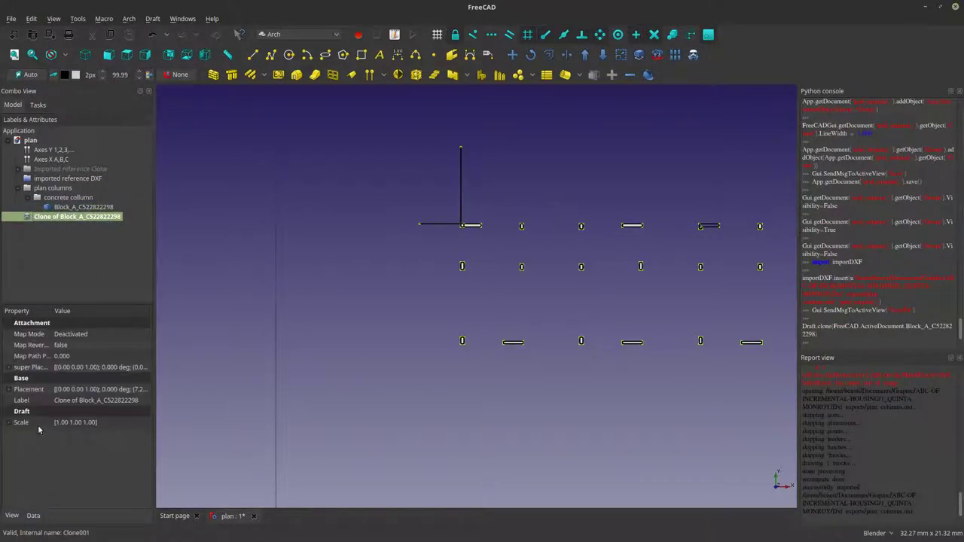
# Set the clone's Scale x, y and z properties each to 1000.
pyautogui.click(58, 434)
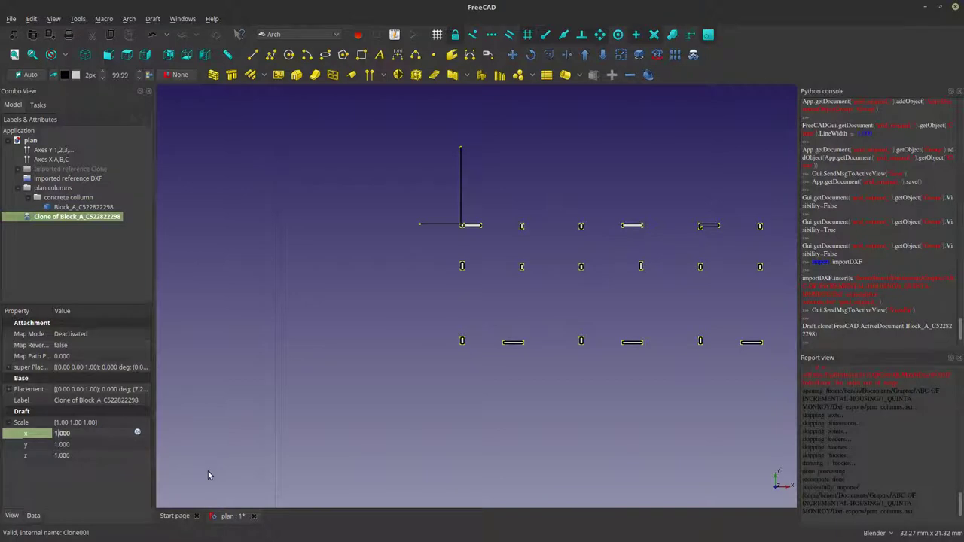
pyautogui.write('000')
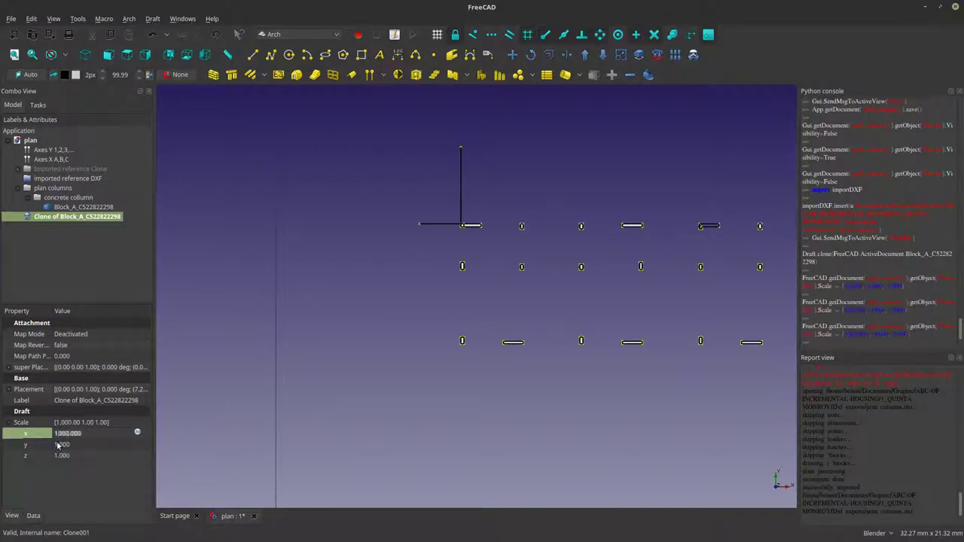
pyautogui.click(59, 445)
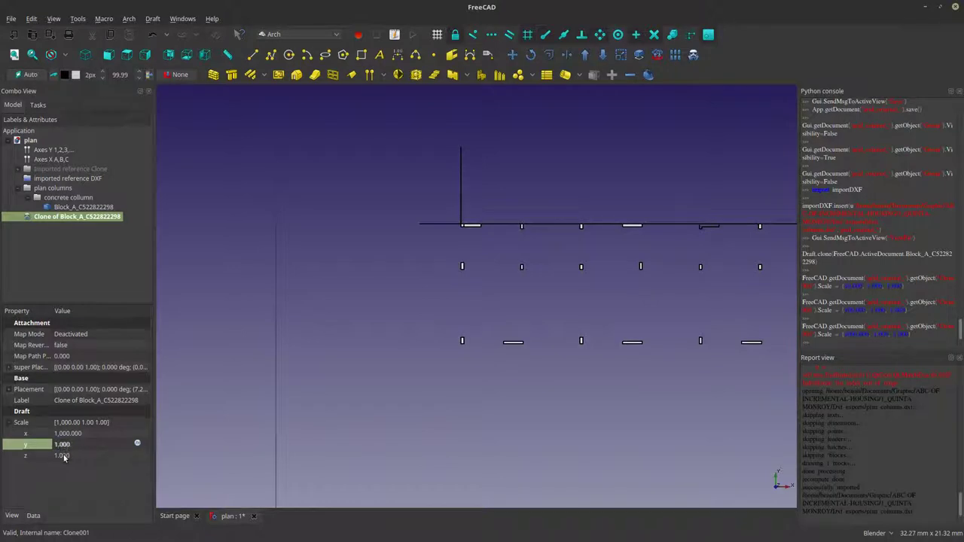
pyautogui.write('000')
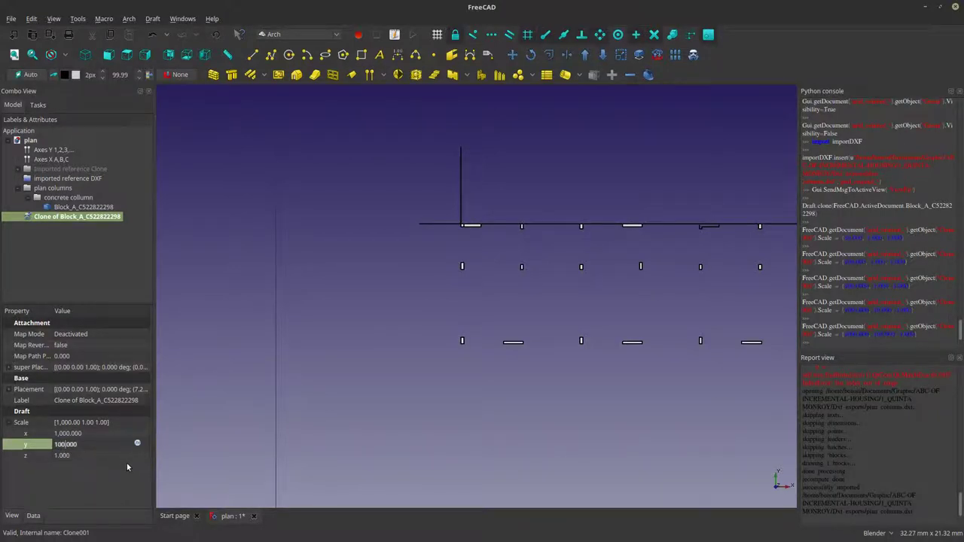
pyautogui.click(58, 456)
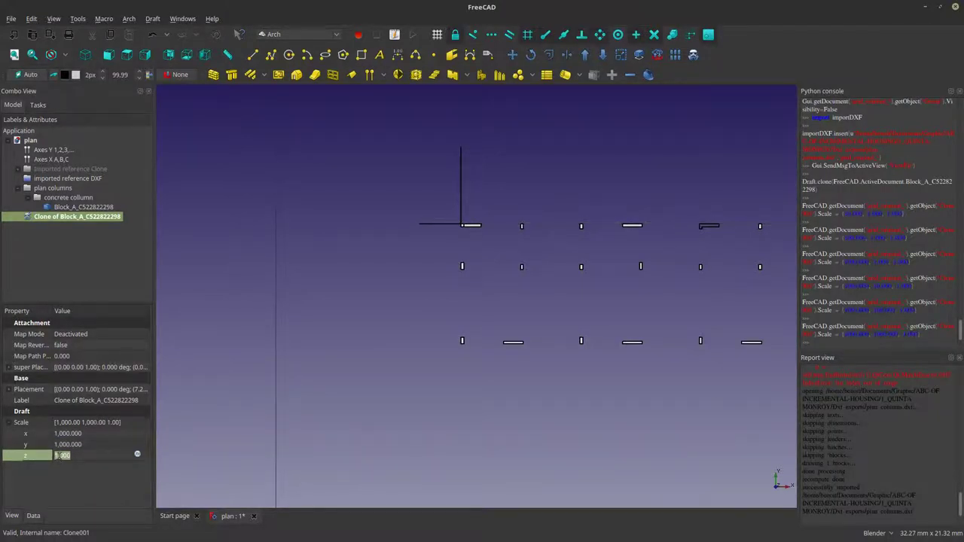
pyautogui.write('000')
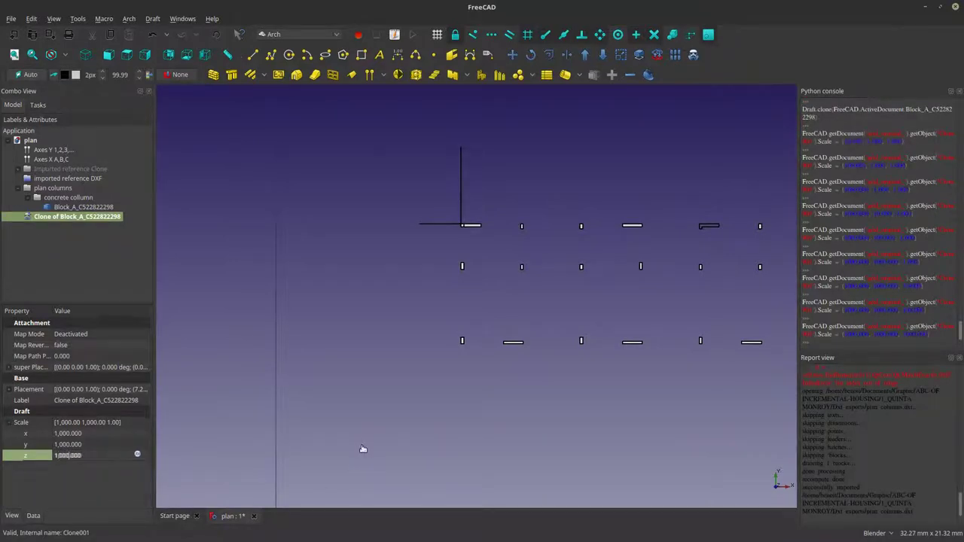
pyautogui.click(395, 375)
# Zoom in and inspect the Block_A clone, original Block_A and Imported reference Clone.
pyautogui.scroll(-5, 404, 361)
pyautogui.scroll(8, 426, 355)
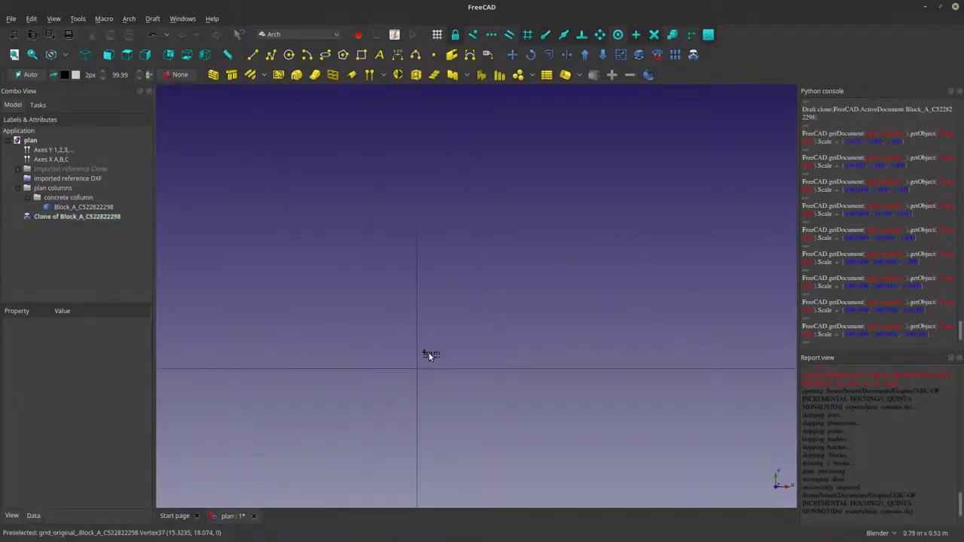
pyautogui.scroll(-3, 430, 356)
pyautogui.click(112, 217)
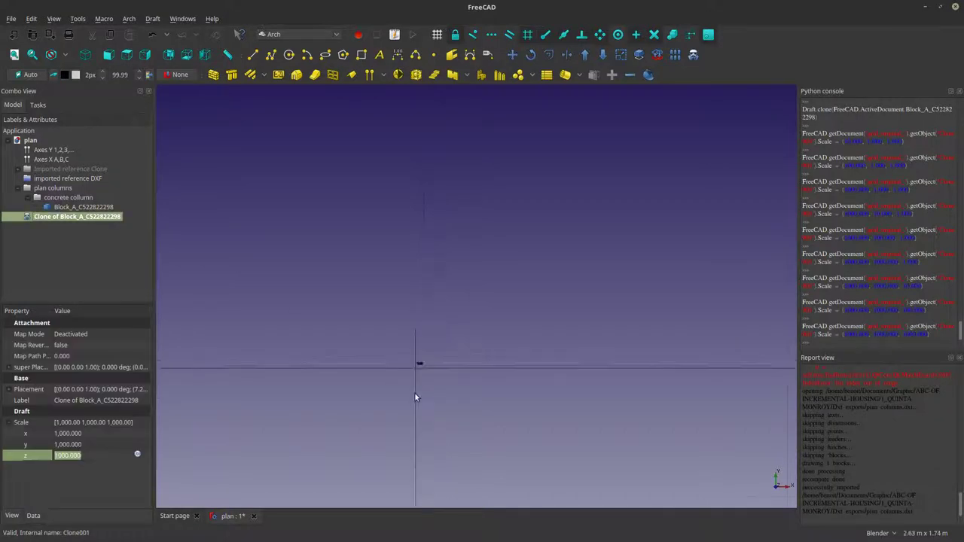
pyautogui.scroll(5, 437, 398)
pyautogui.scroll(-3, 461, 401)
pyautogui.scroll(4, 452, 403)
pyautogui.click(309, 443)
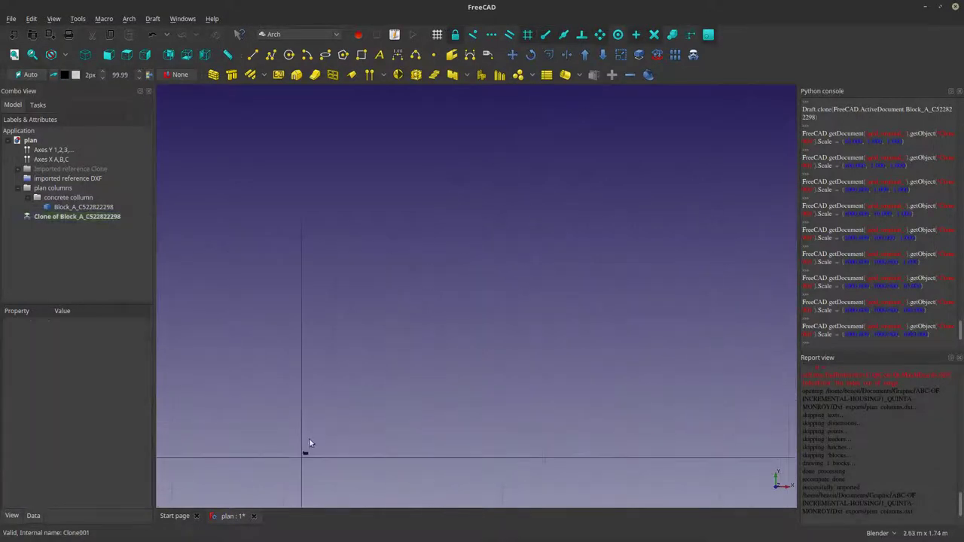
pyautogui.scroll(3, 309, 443)
pyautogui.click(83, 206)
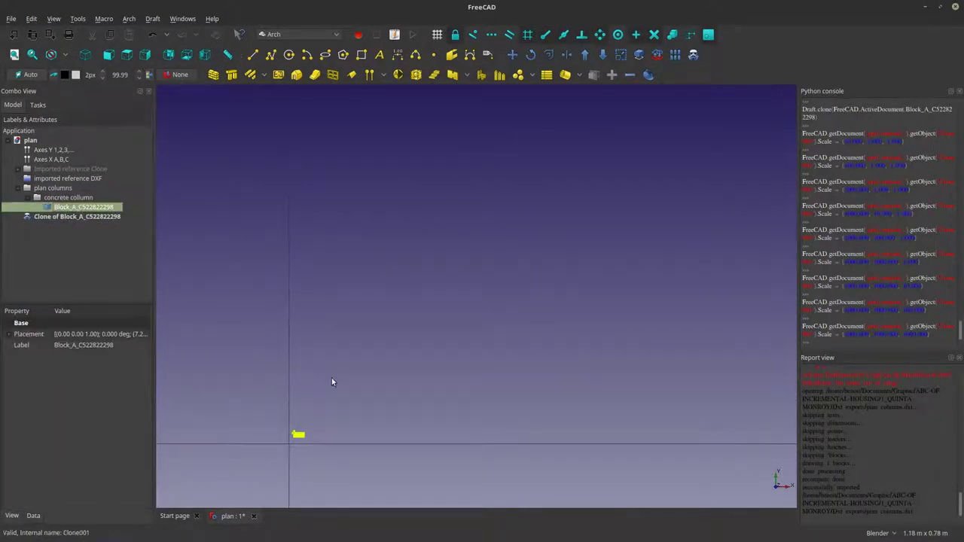
pyautogui.click(80, 217)
pyautogui.scroll(-5, 434, 422)
pyautogui.scroll(10, 455, 353)
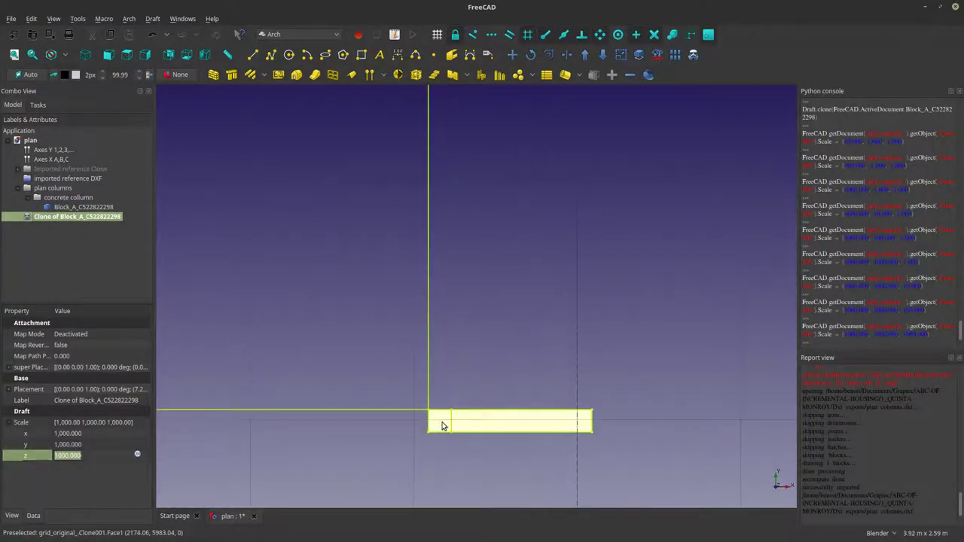
pyautogui.click(50, 170)
pyautogui.scroll(-10, 504, 440)
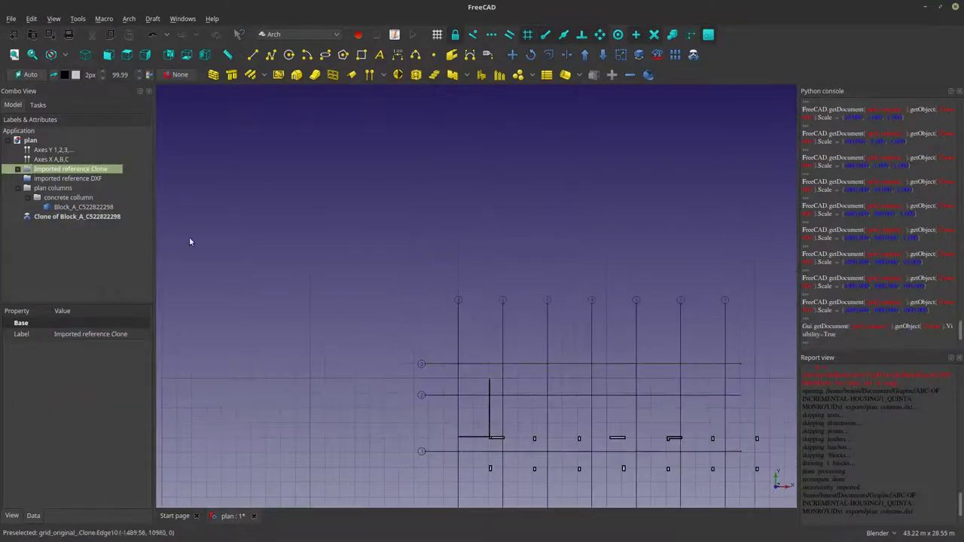
# Hide the Y and X grid Axes and select the column clone block.
pyautogui.click(50, 151)
pyautogui.press('space')
pyautogui.click(50, 159)
pyautogui.press('space')
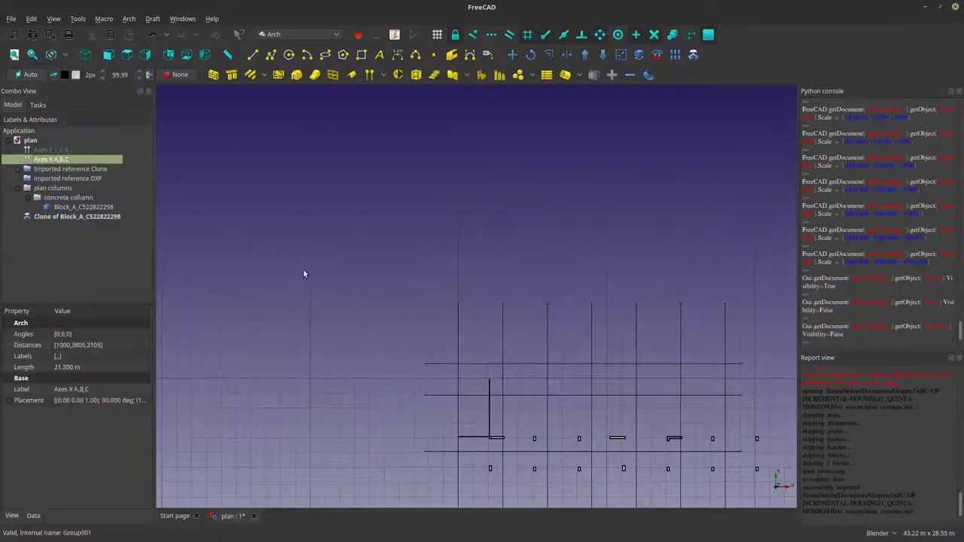
pyautogui.scroll(3, 448, 394)
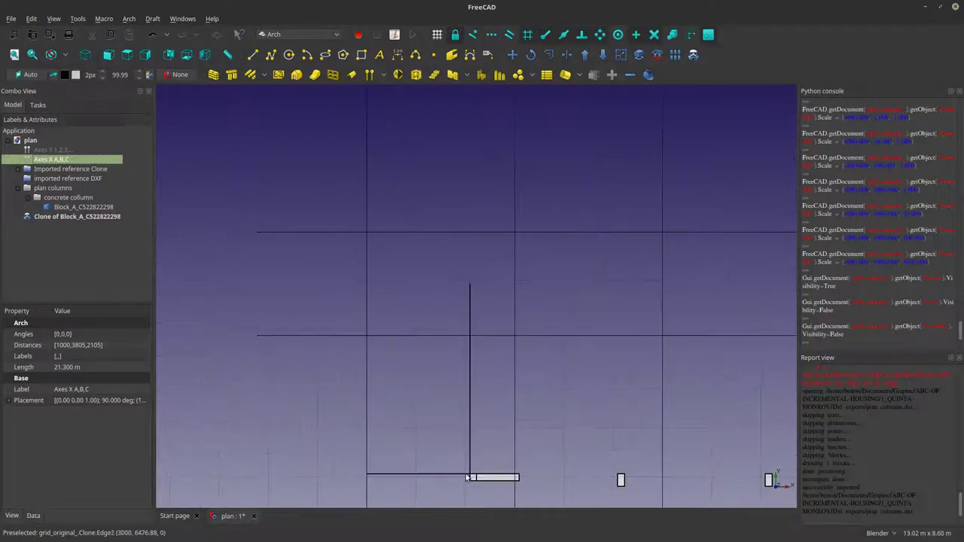
pyautogui.scroll(-8, 442, 438)
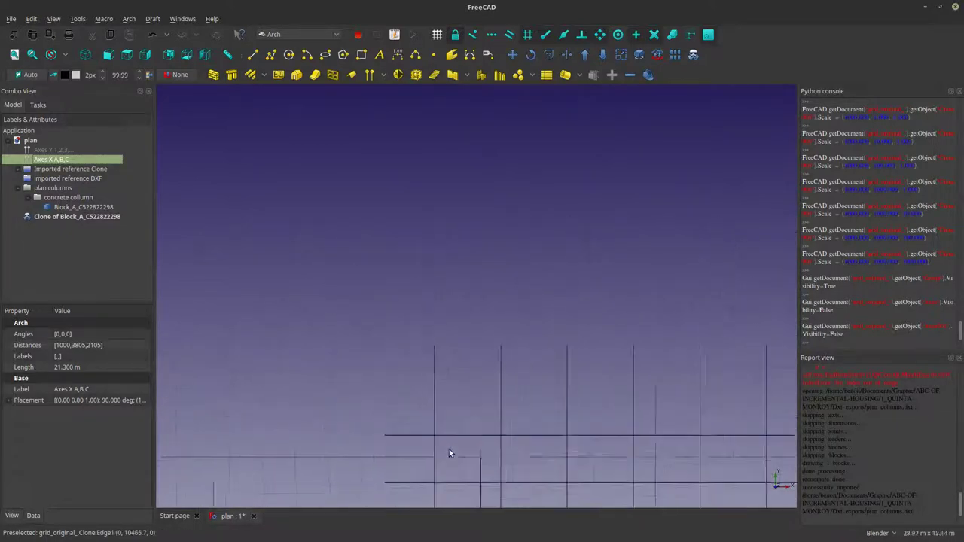
pyautogui.scroll(15, 431, 466)
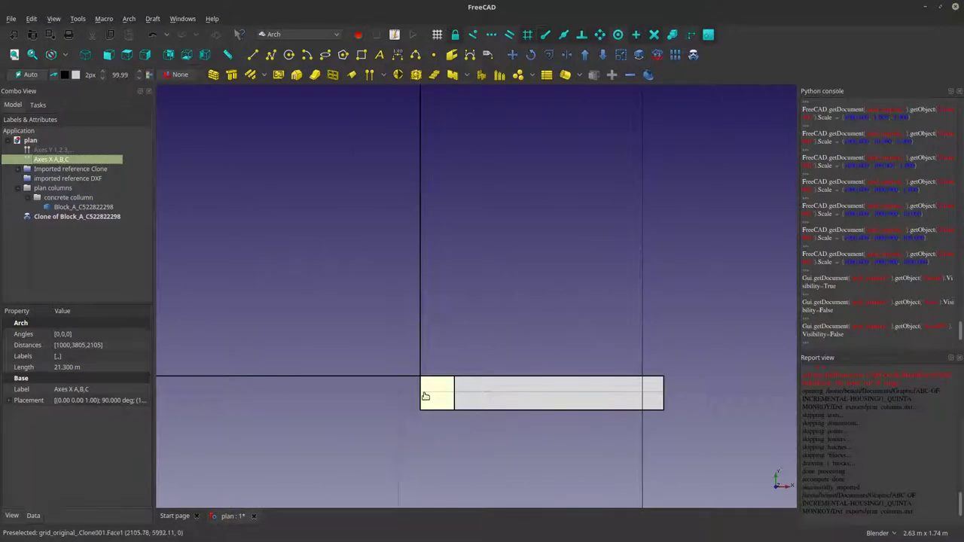
pyautogui.click(425, 396)
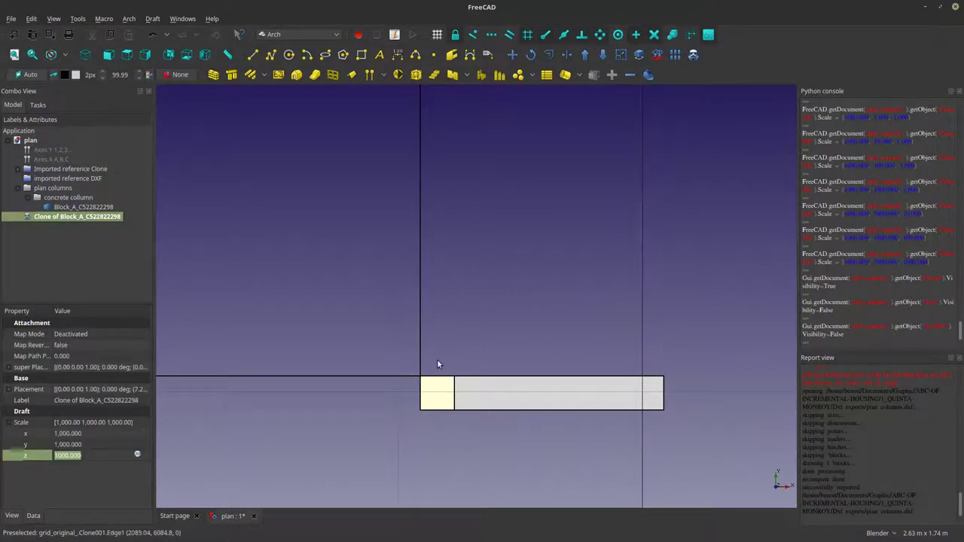
# Move the column clone, constrained along Y, from its corner onto the grid axis line.
pyautogui.click(512, 54)
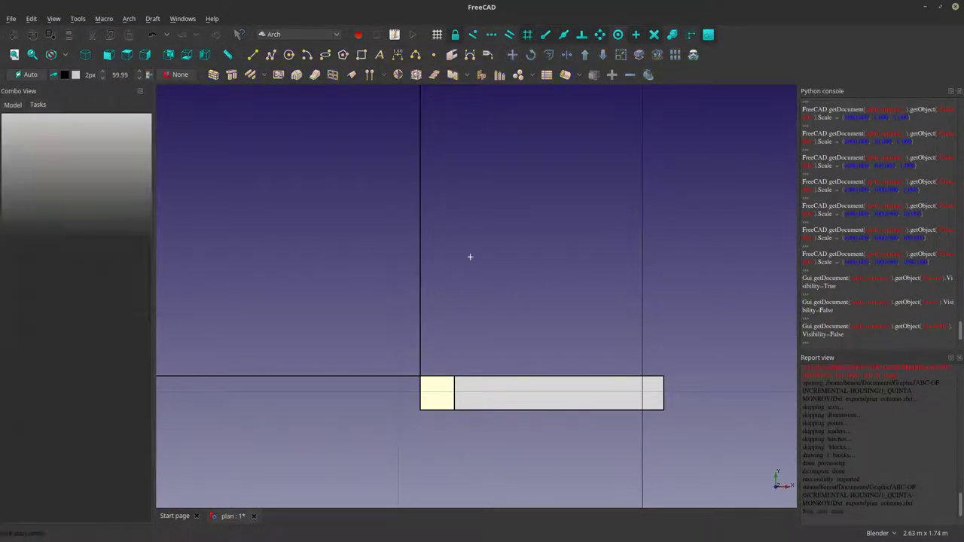
pyautogui.click(421, 375)
pyautogui.scroll(-10, 421, 376)
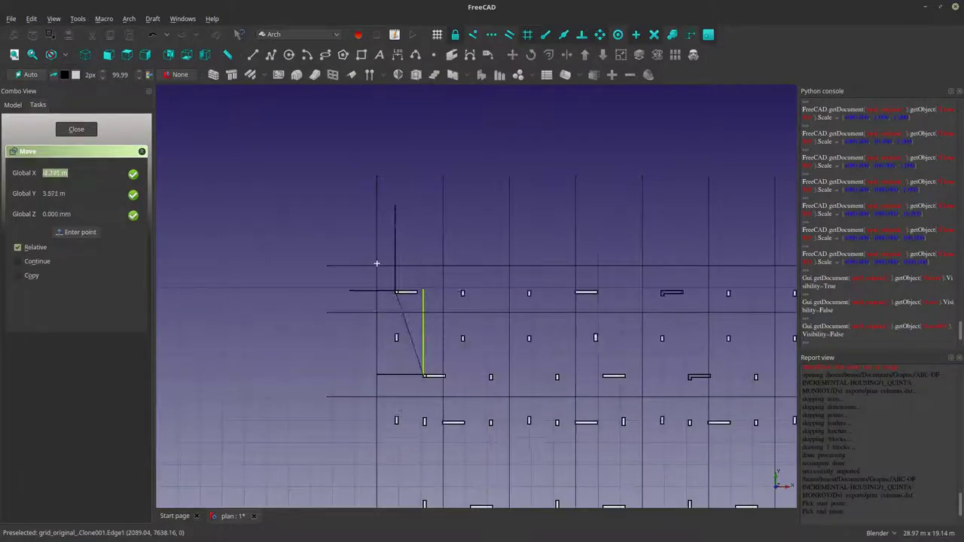
pyautogui.scroll(8, 392, 283)
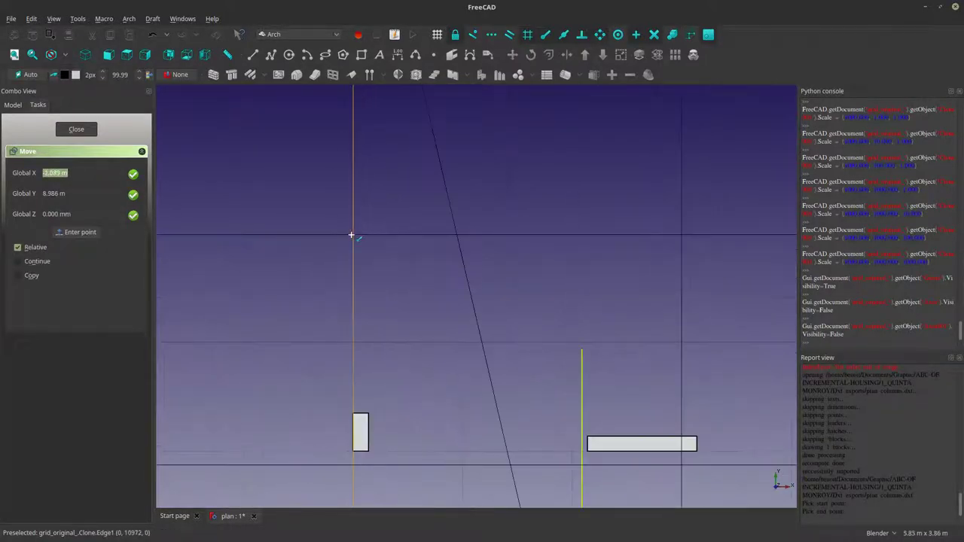
pyautogui.press('y')
pyautogui.press('y')
pyautogui.scroll(-4, 331, 241)
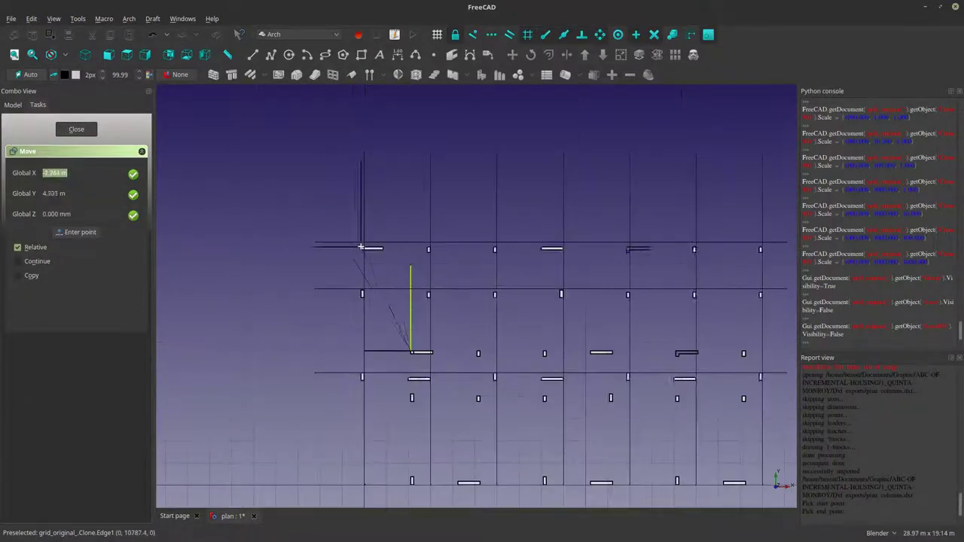
pyautogui.click(317, 242)
pyautogui.scroll(5, 327, 247)
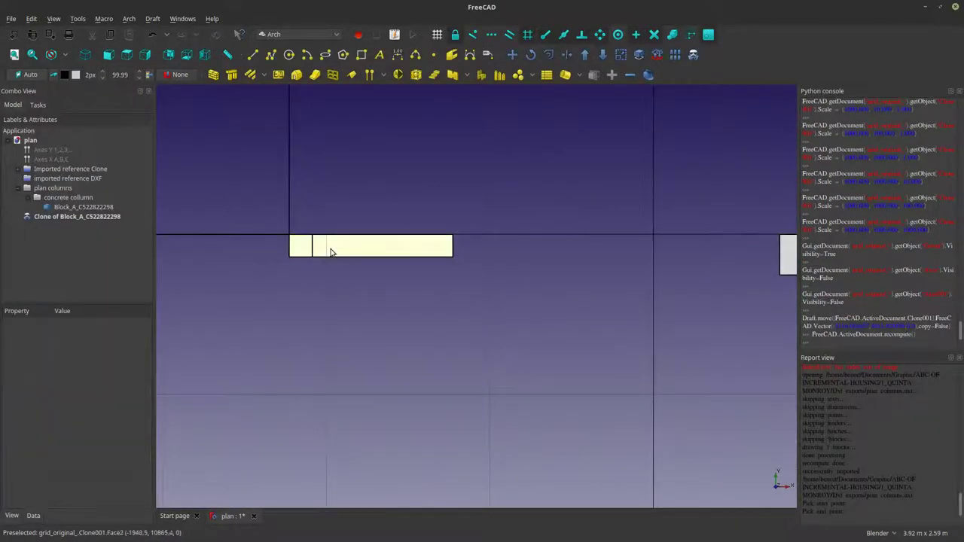
# Move the clone again, snapping its corner to the grid axis corner.
pyautogui.click(512, 54)
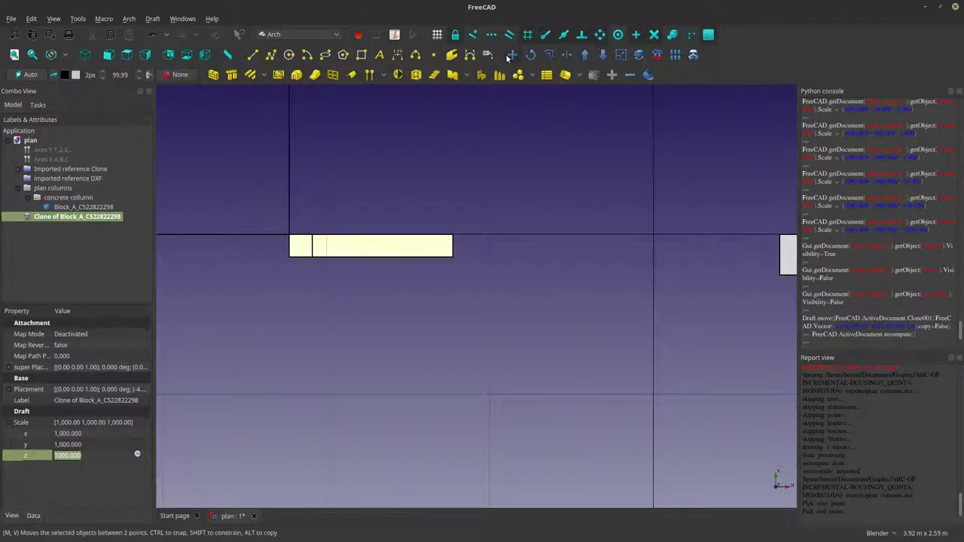
pyautogui.click(311, 238)
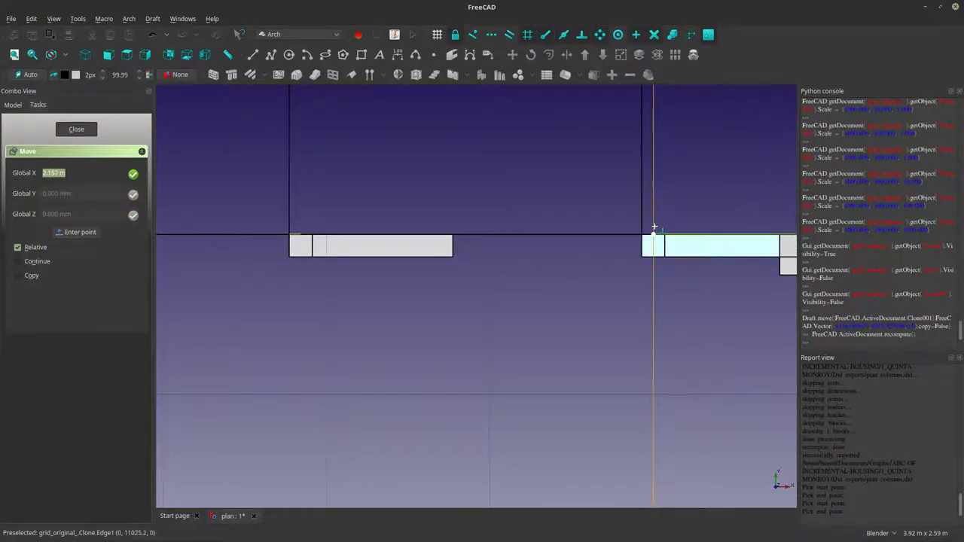
pyautogui.click(655, 231)
pyautogui.scroll(5, 652, 233)
# Select the clone, start a third move with MV, and cancel it.
pyautogui.click(635, 248)
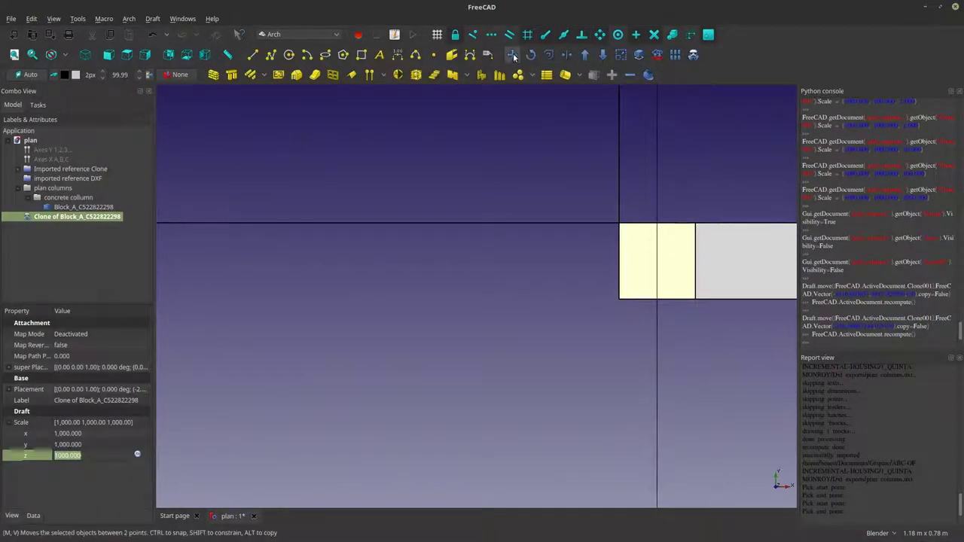
pyautogui.press('m')
pyautogui.press('v')
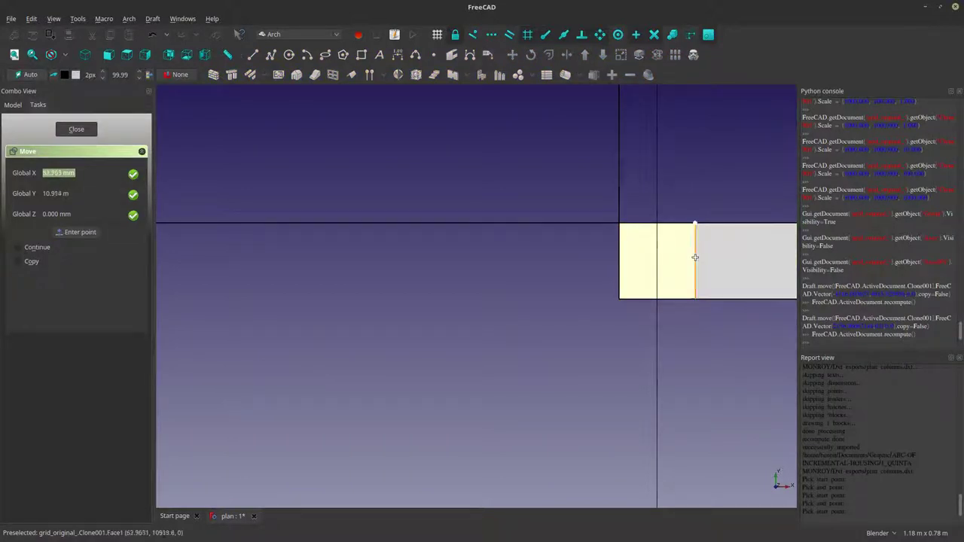
pyautogui.click(620, 298)
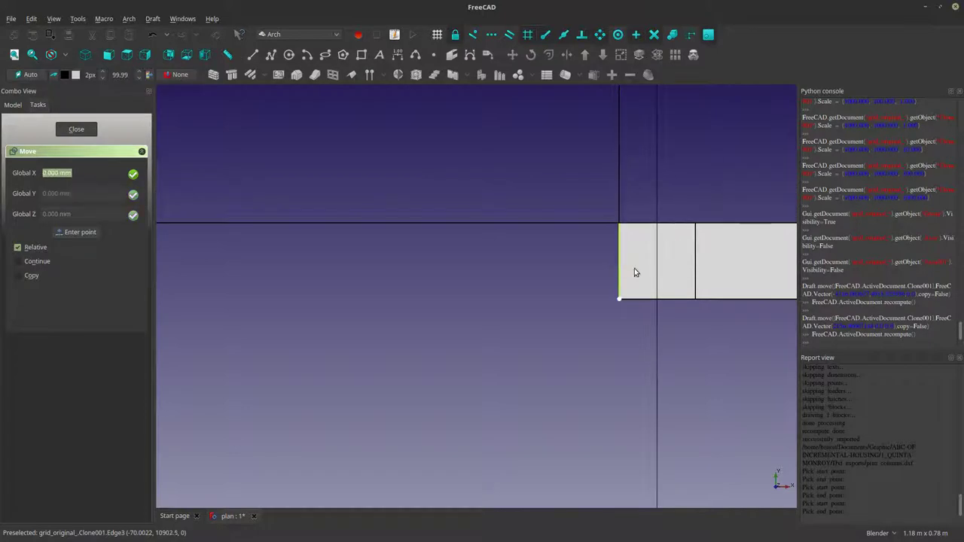
pyautogui.press('Escape')
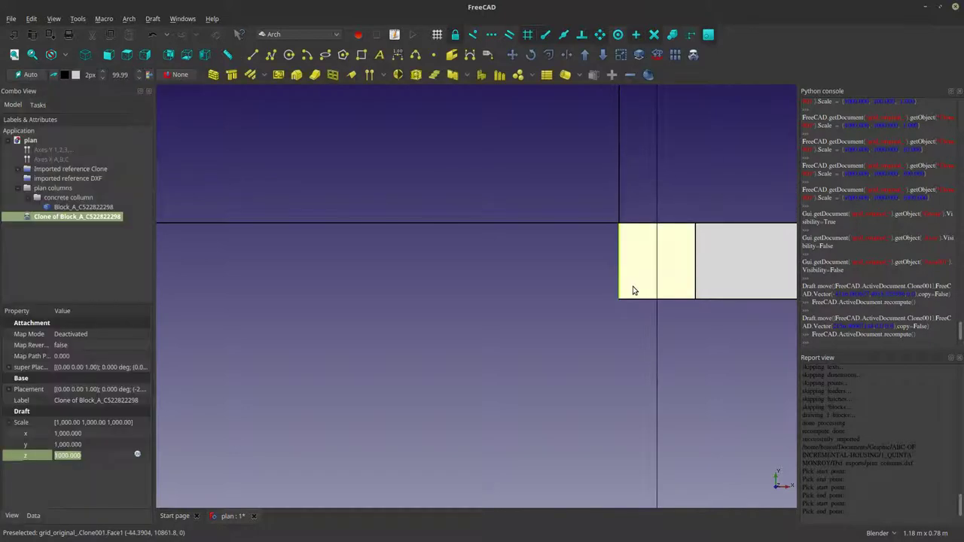
# Switch to Wireframe draw style and move the column clone from its corner onto the vertical axis.
pyautogui.click(66, 55)
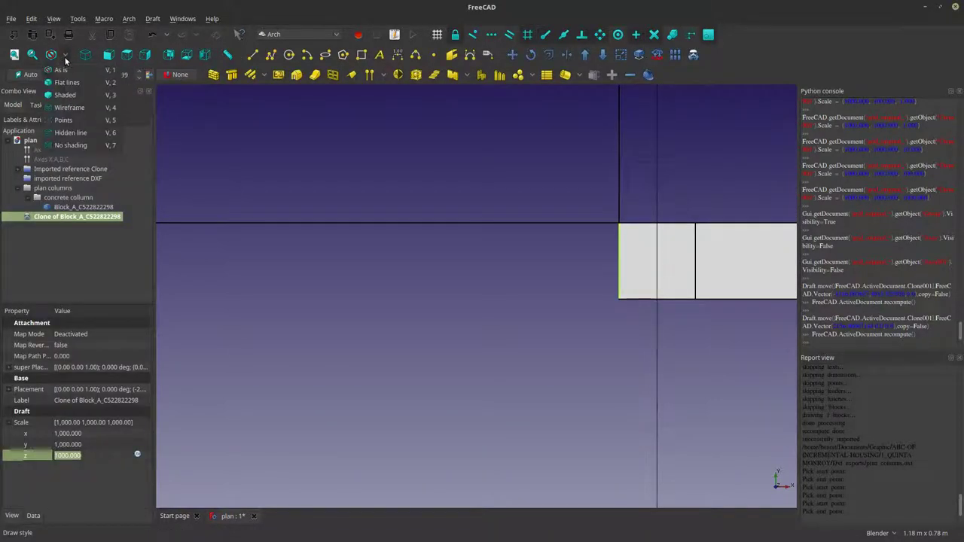
pyautogui.click(79, 108)
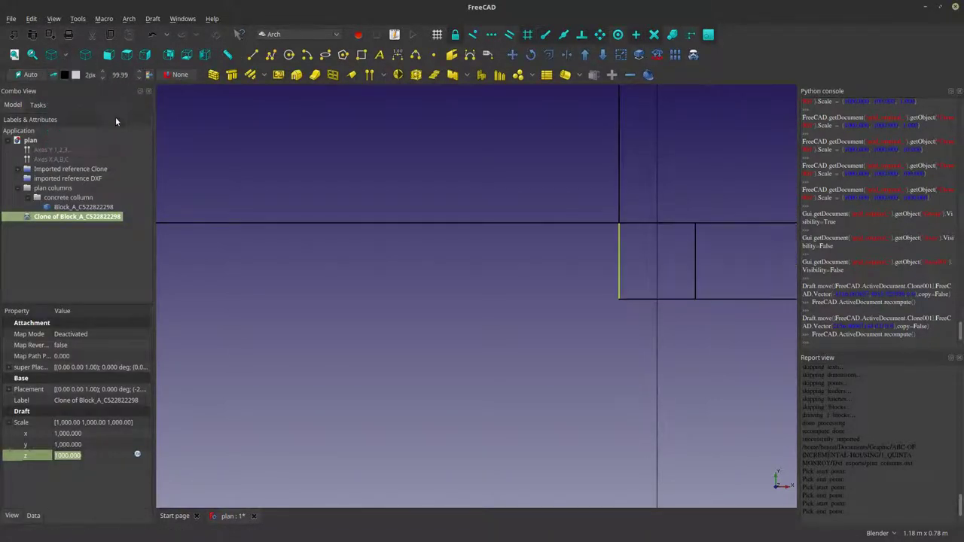
pyautogui.click(512, 54)
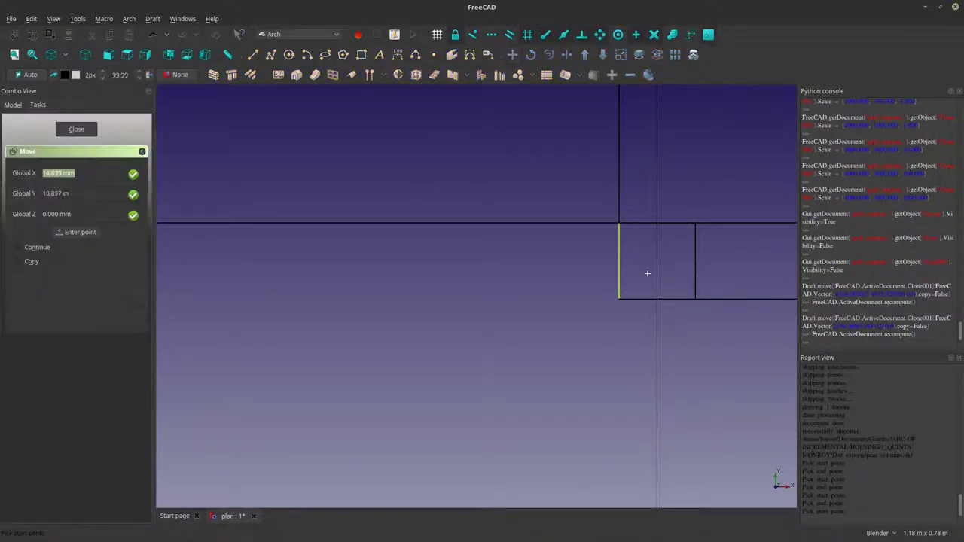
pyautogui.click(620, 295)
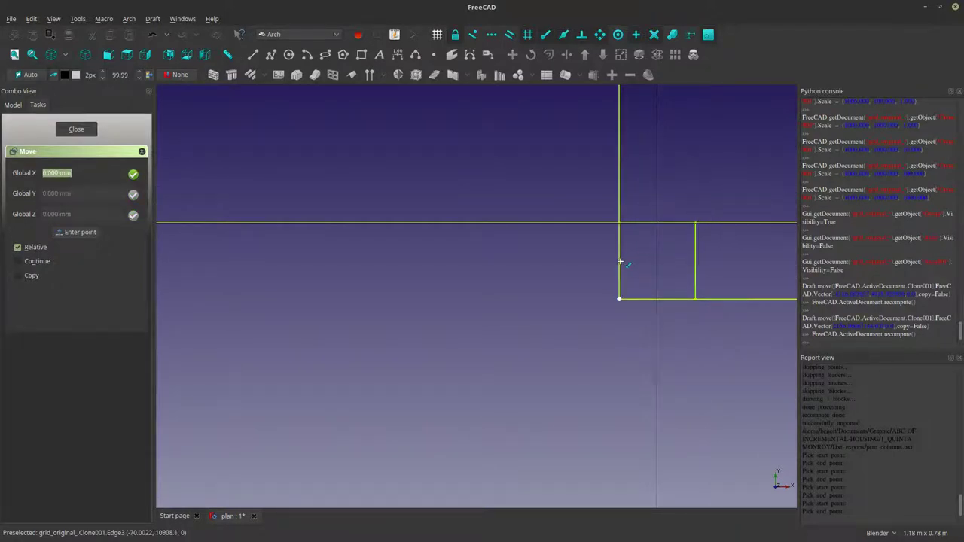
pyautogui.scroll(5, 620, 263)
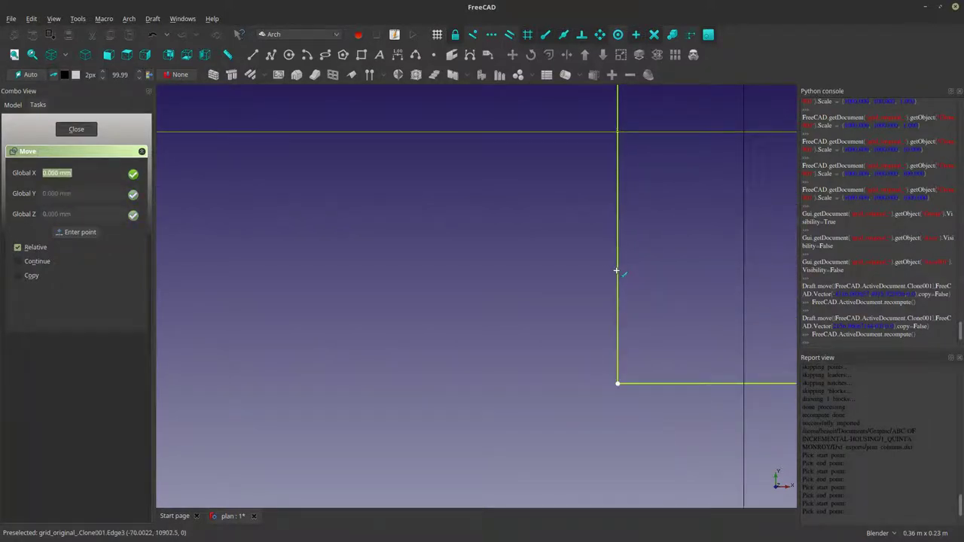
pyautogui.click(617, 262)
pyautogui.press('Tab')
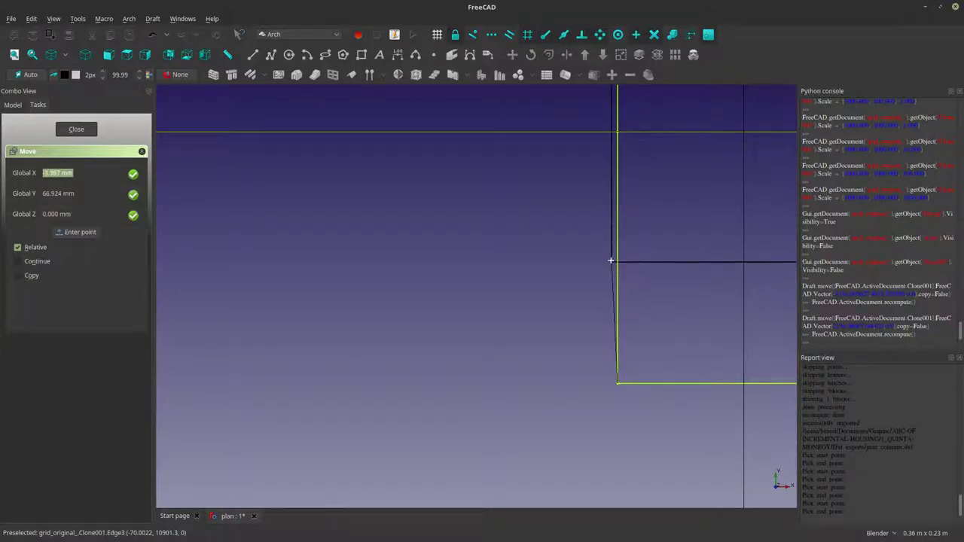
pyautogui.click(611, 261)
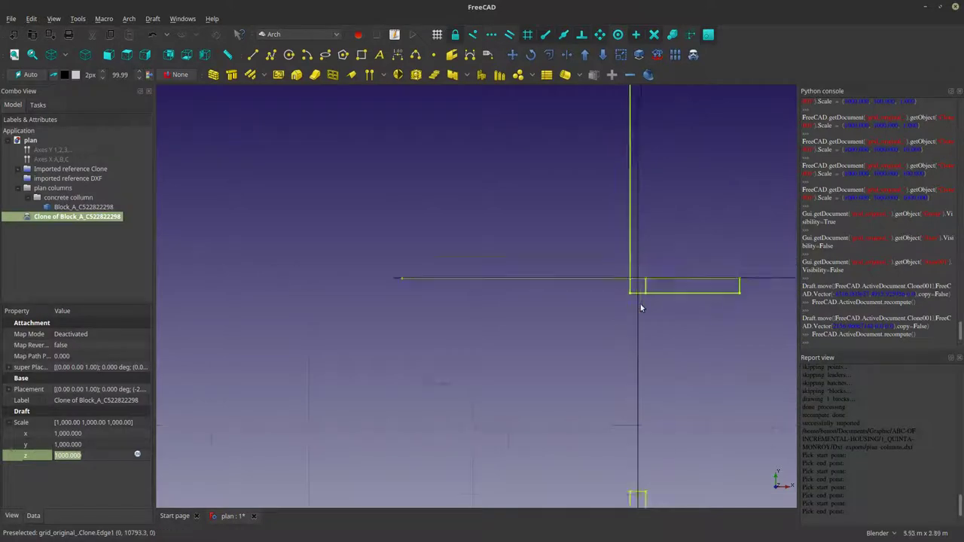
# Start a second move of the clone from the column edge base point, then cancel it.
pyautogui.scroll(-3, 609, 312)
pyautogui.scroll(3, 618, 299)
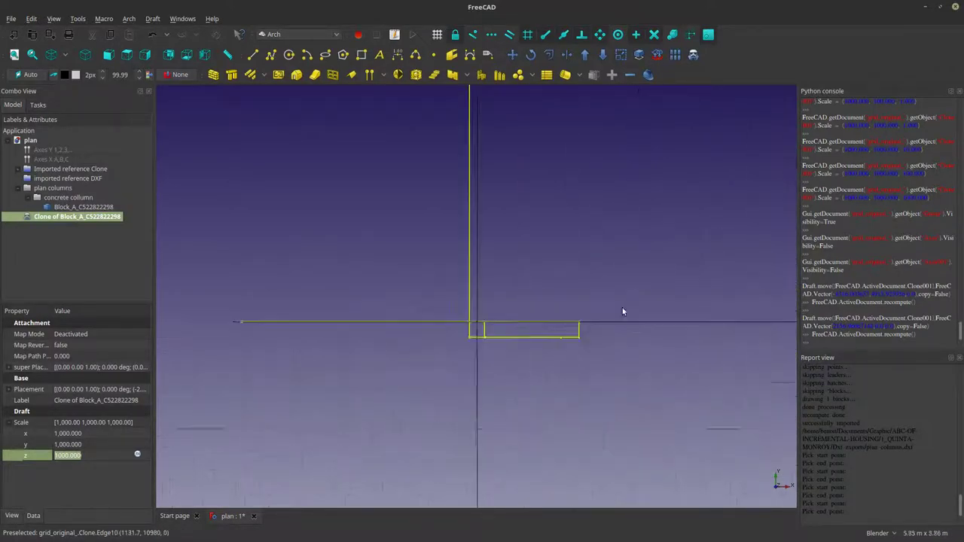
pyautogui.scroll(2, 622, 311)
pyautogui.press('m')
pyautogui.press('v')
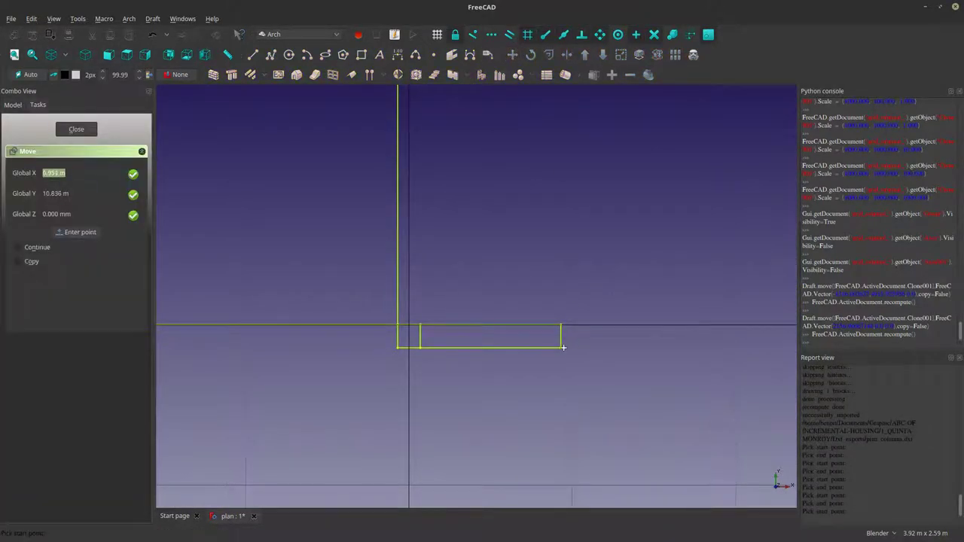
pyautogui.click(564, 348)
pyautogui.scroll(3, 568, 341)
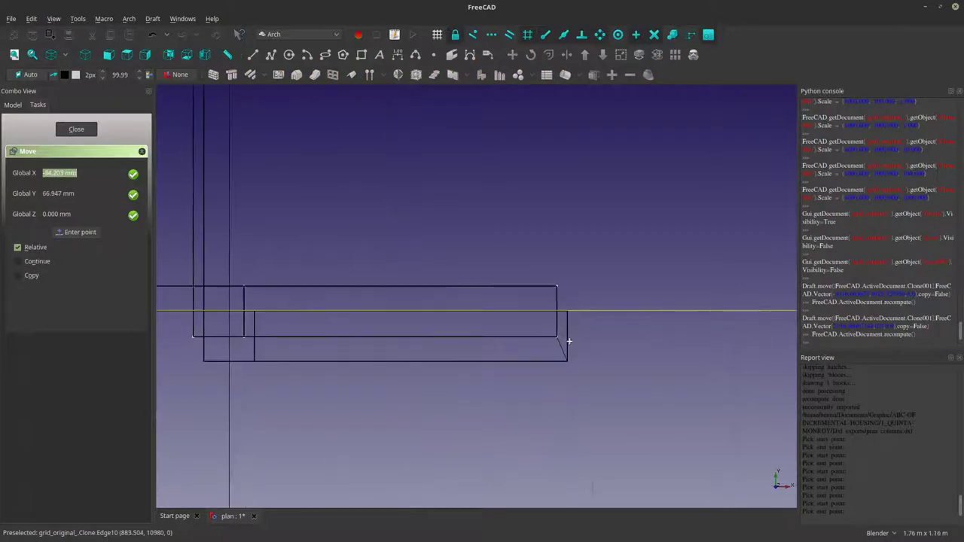
pyautogui.scroll(2, 569, 341)
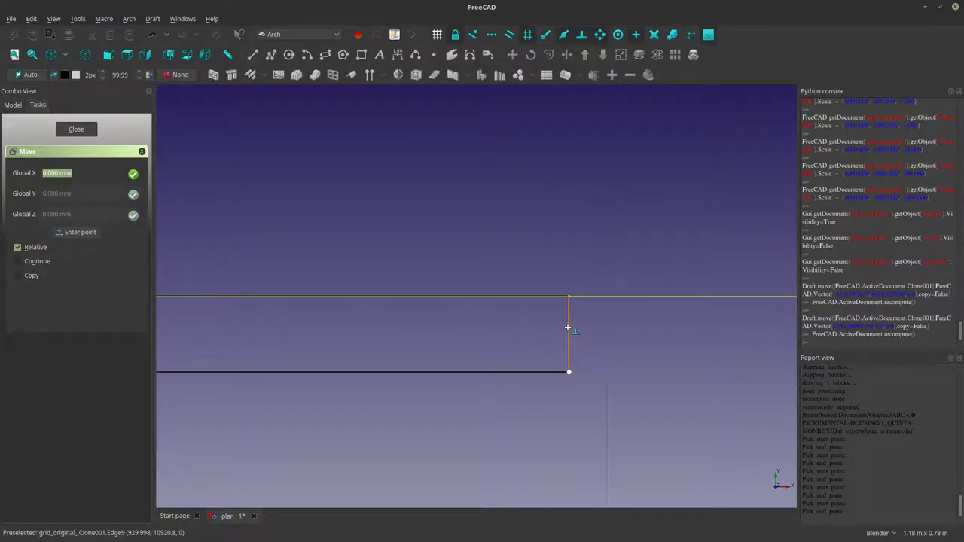
pyautogui.scroll(-10, 567, 339)
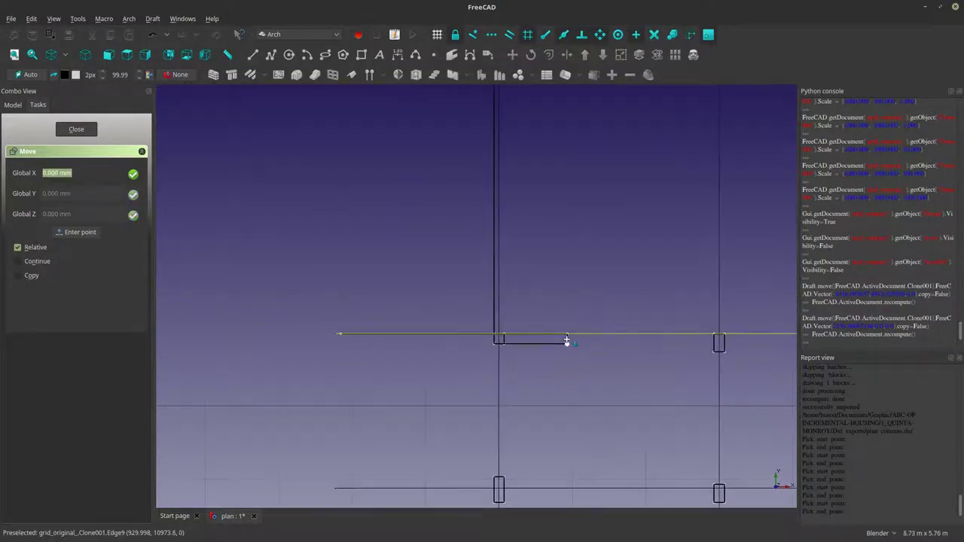
pyautogui.scroll(2, 569, 339)
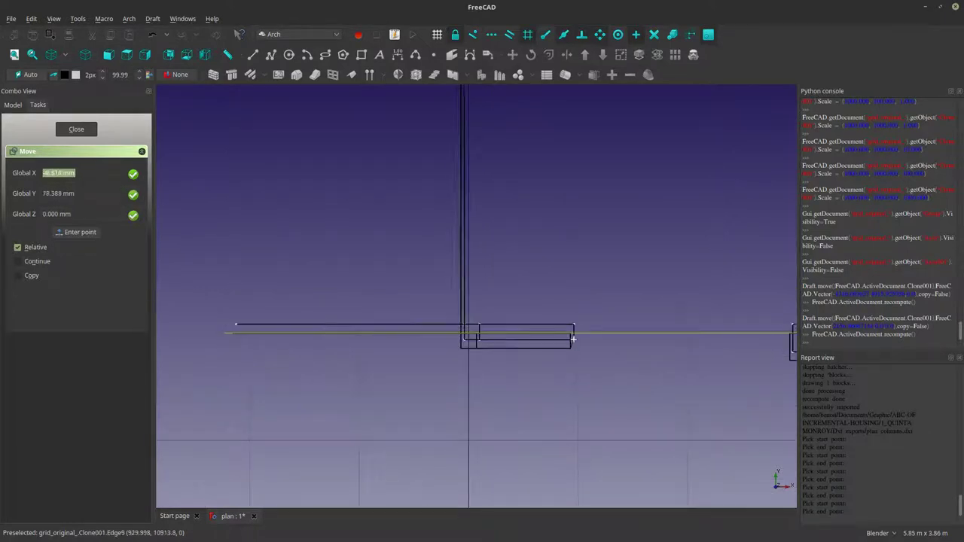
pyautogui.click(570, 342)
pyautogui.scroll(4, 571, 339)
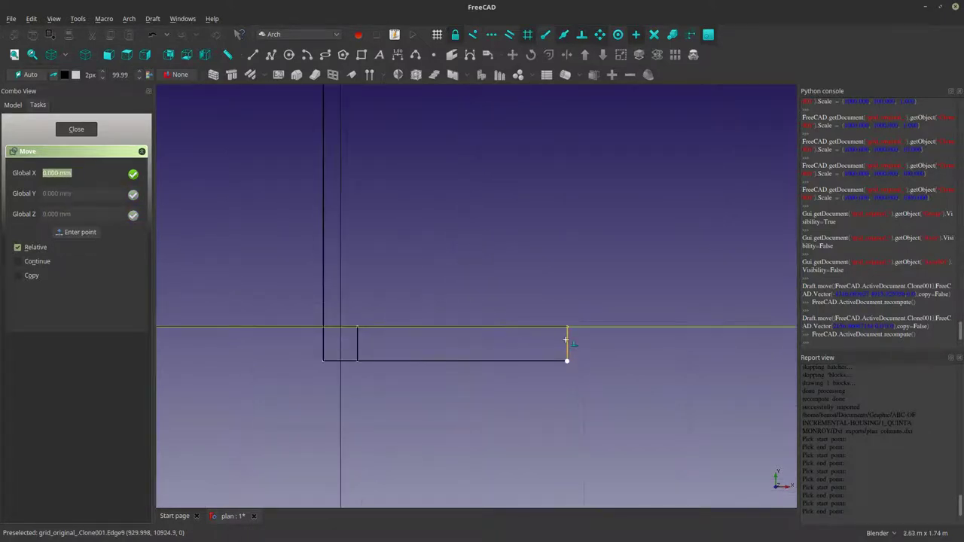
pyautogui.press('Escape')
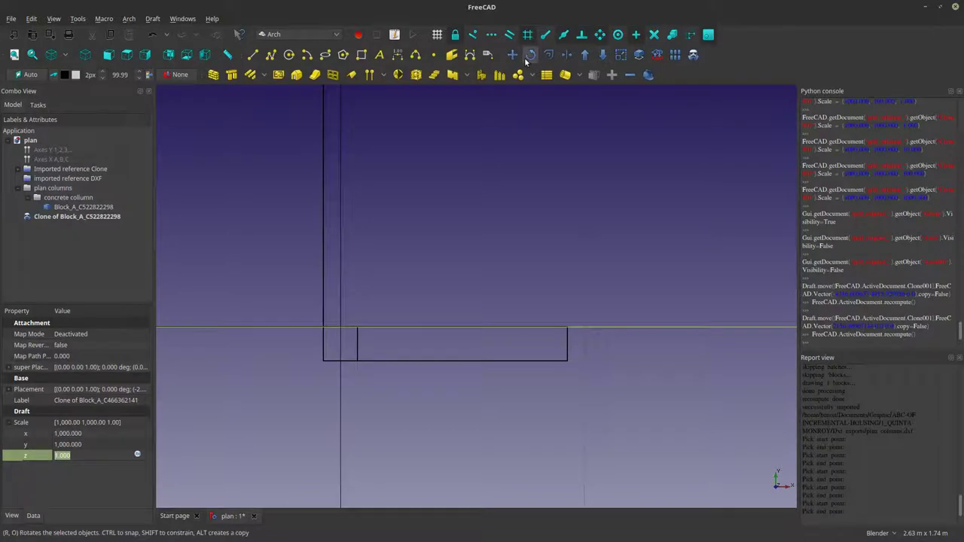
# Cancel the Draft Line command twice so no helper line is drawn.
pyautogui.click(228, 54)
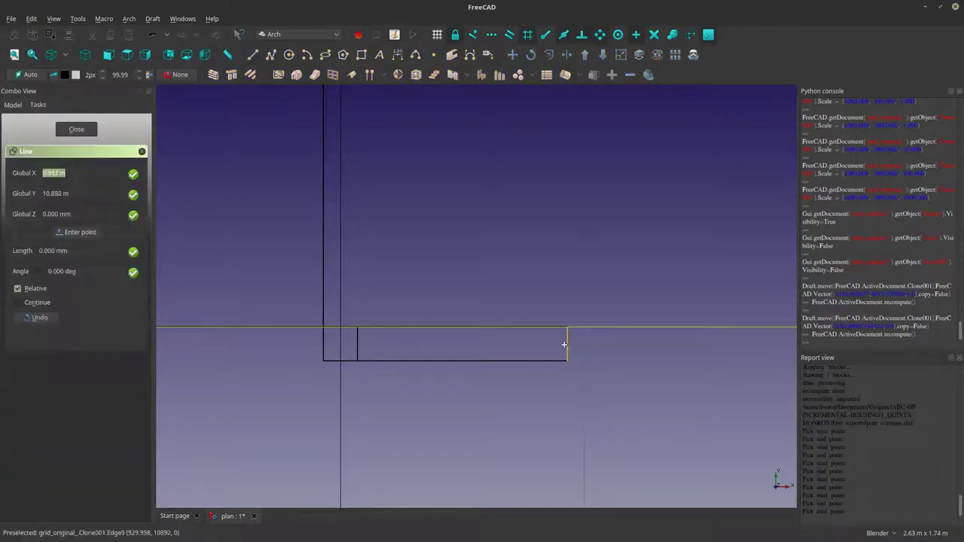
pyautogui.press('Escape')
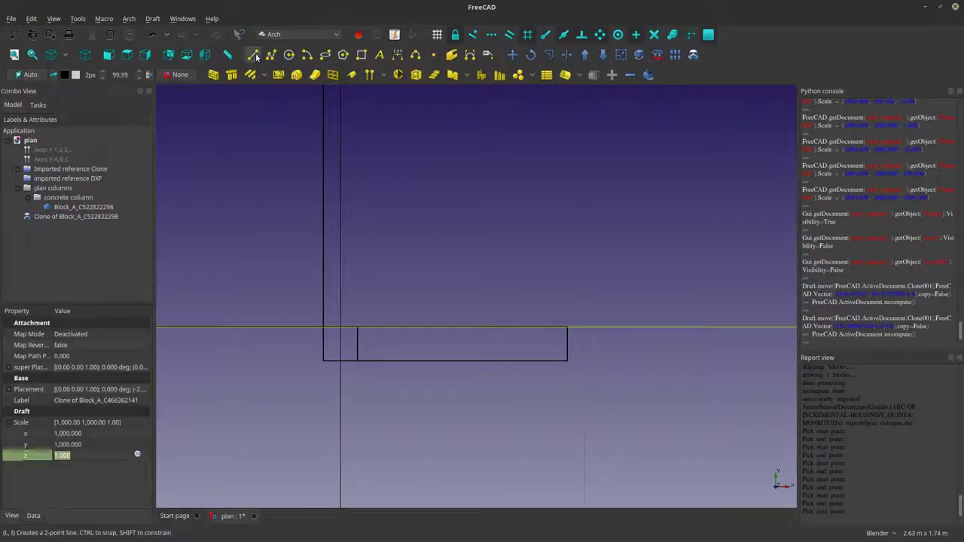
pyautogui.click(227, 55)
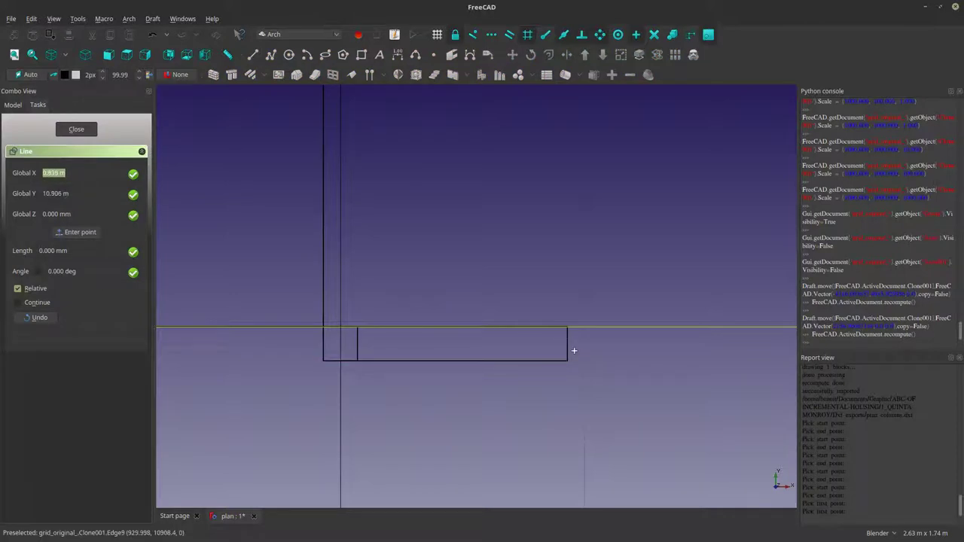
pyautogui.press('Escape')
# Fit the column plan, frame the column clone, and return to the top view.
pyautogui.press('v')
pyautogui.press('f')
pyautogui.click(86, 216)
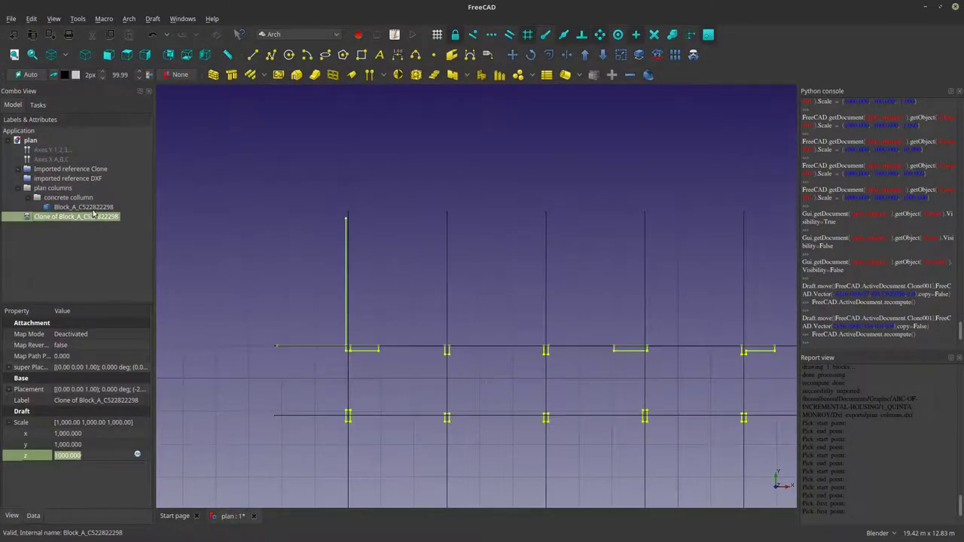
pyautogui.scroll(-6, 288, 289)
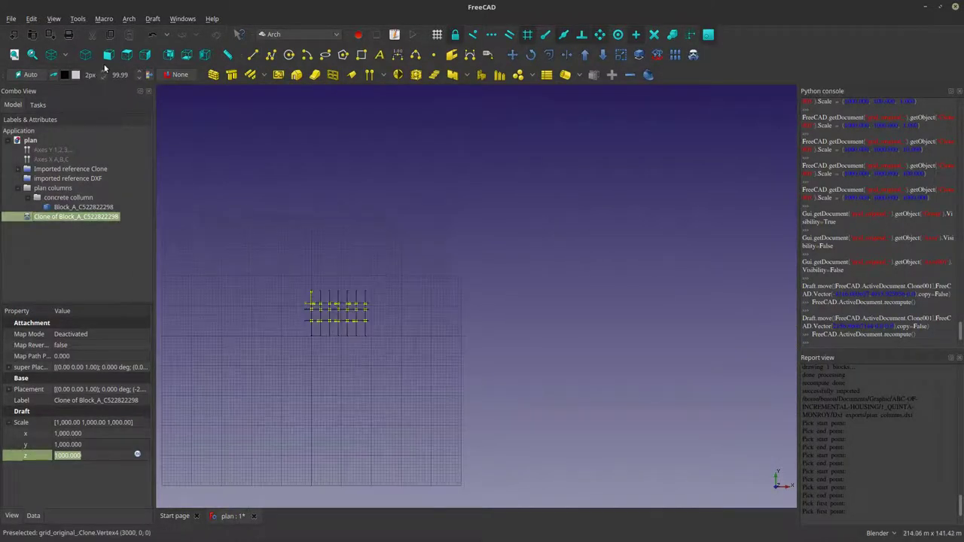
pyautogui.click(109, 56)
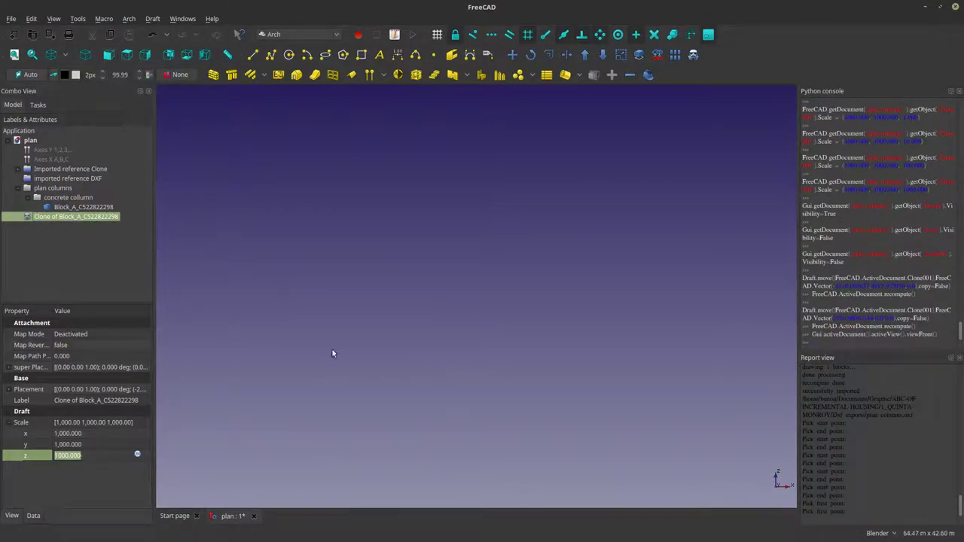
pyautogui.scroll(-3, 372, 418)
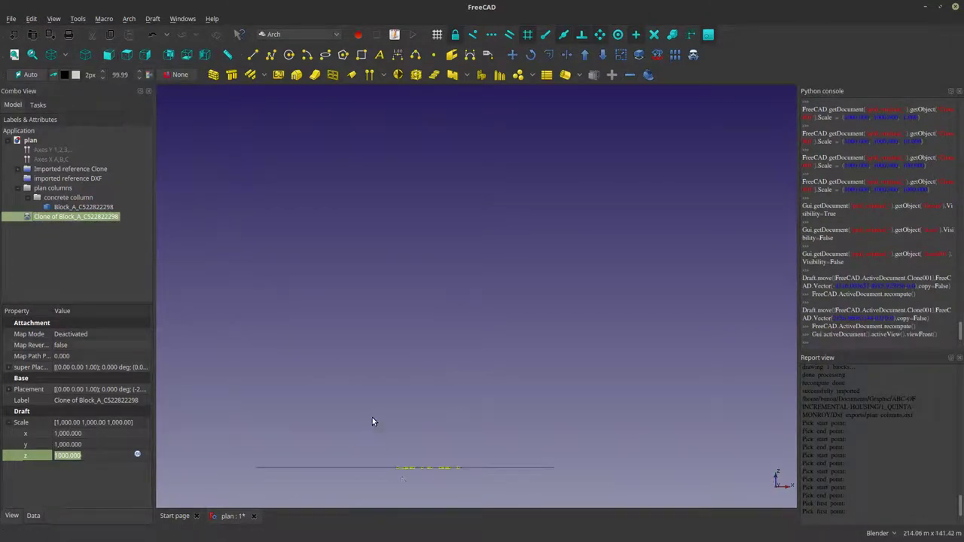
pyautogui.click(32, 54)
pyautogui.scroll(-2, 372, 301)
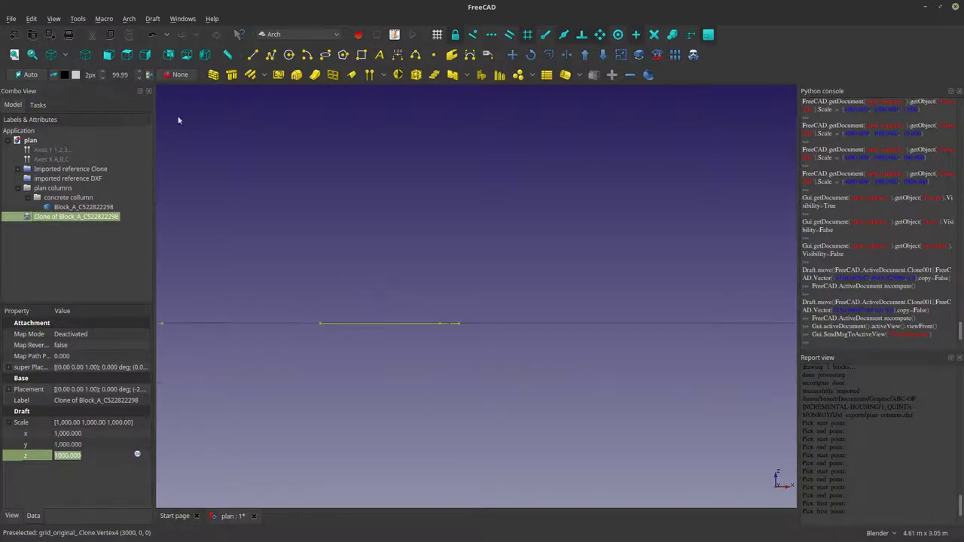
pyautogui.click(126, 55)
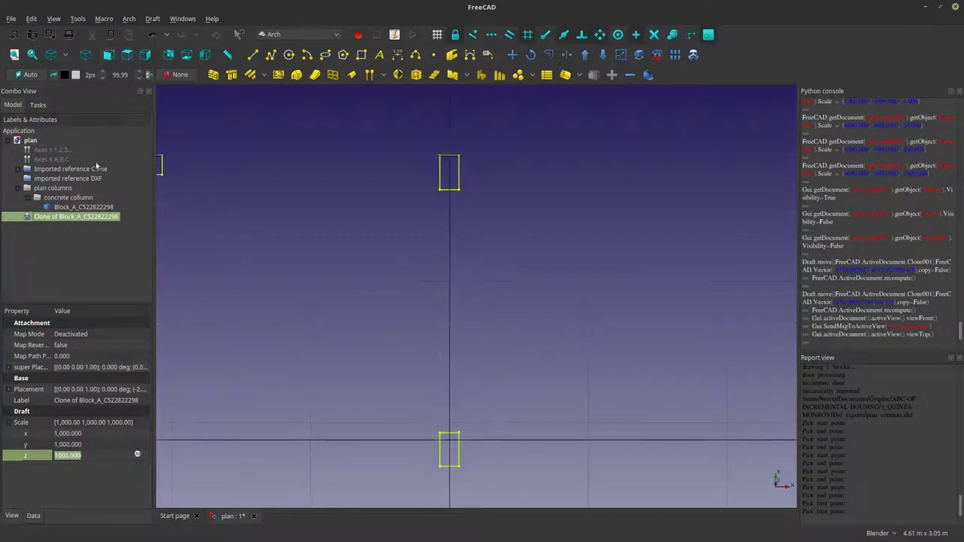
pyautogui.click(412, 310)
pyautogui.scroll(-5, 428, 298)
pyautogui.scroll(5, 344, 269)
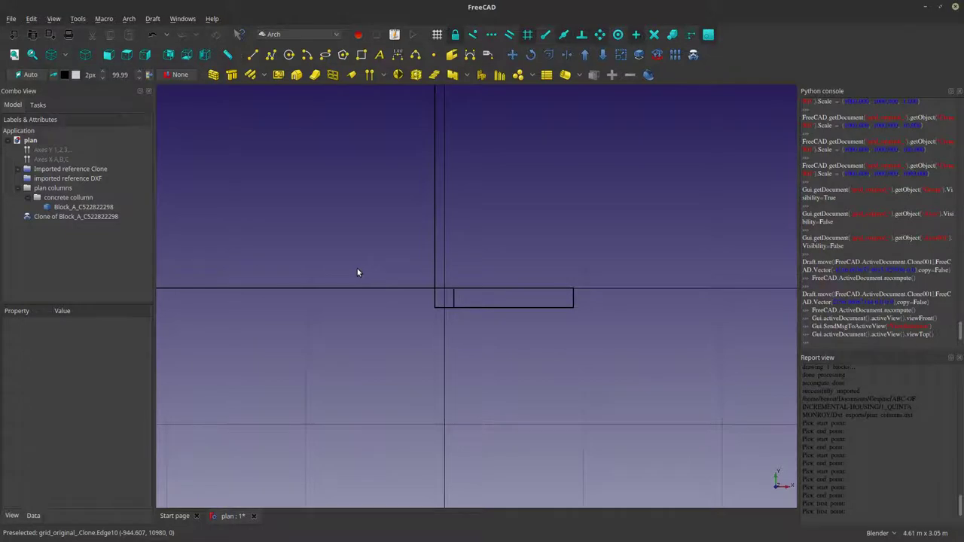
pyautogui.scroll(5, 451, 296)
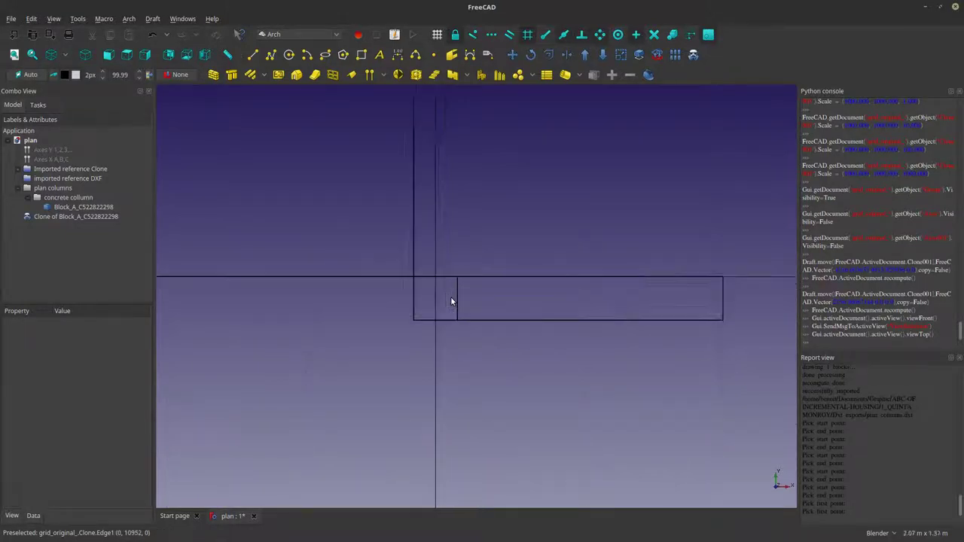
# Select the column clone by its edge, then compare it with the original block in the tree.
pyautogui.click(464, 284)
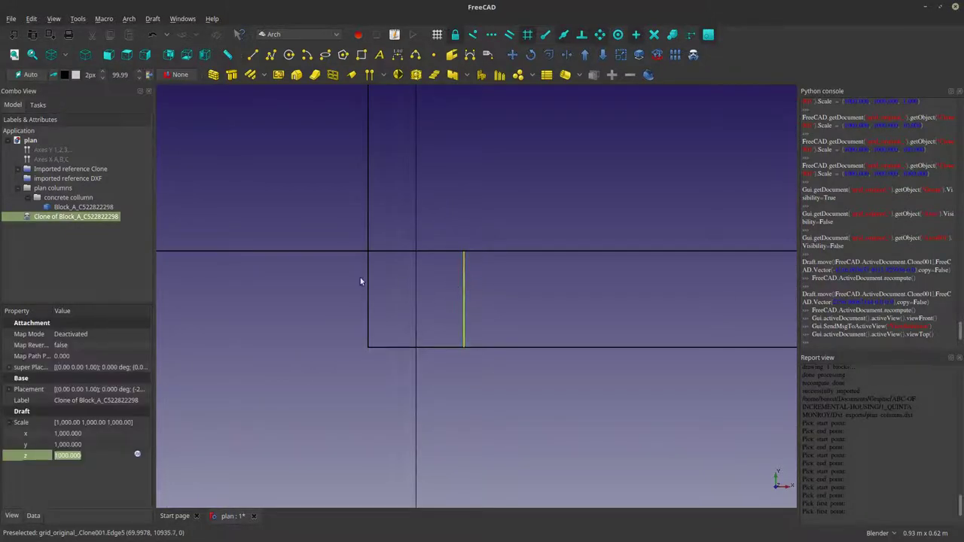
pyautogui.scroll(-5, 588, 294)
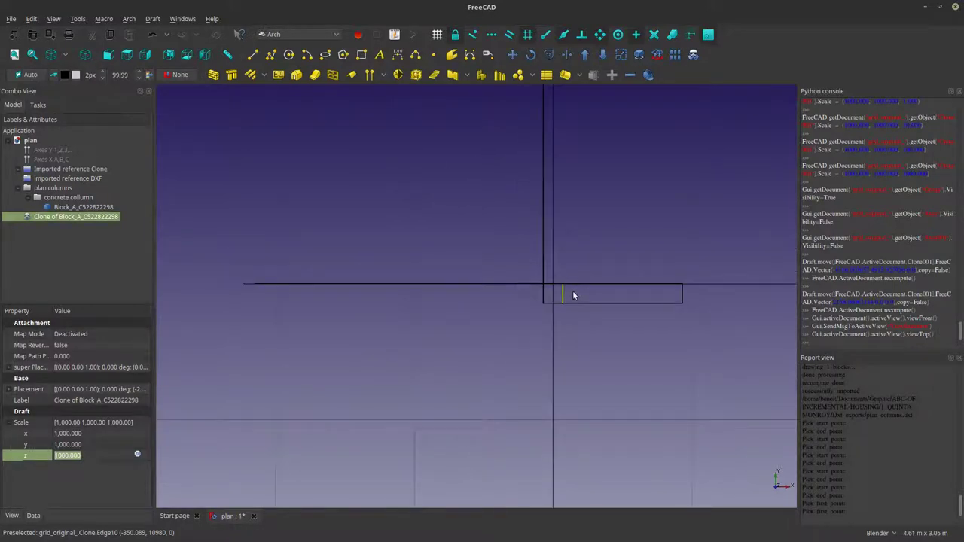
pyautogui.scroll(1, 568, 295)
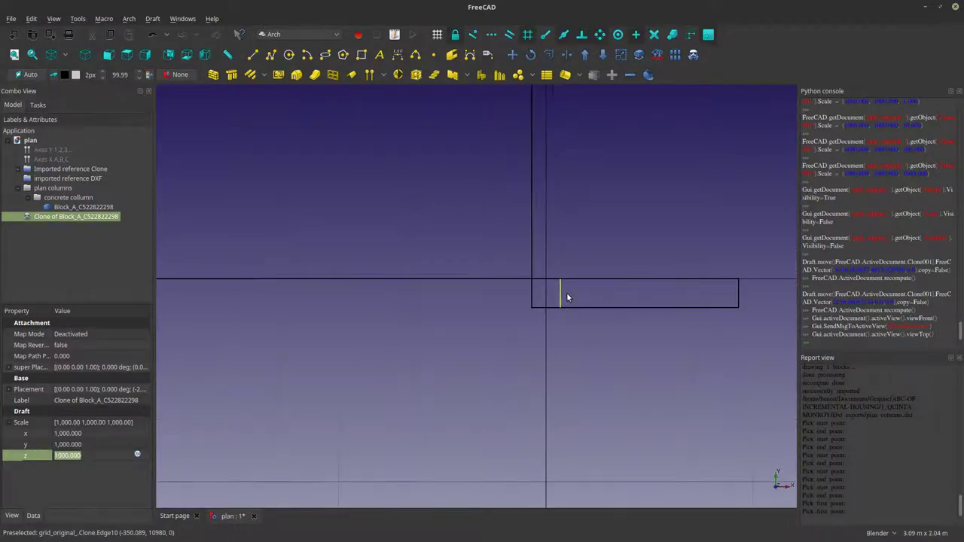
pyautogui.scroll(-1, 567, 298)
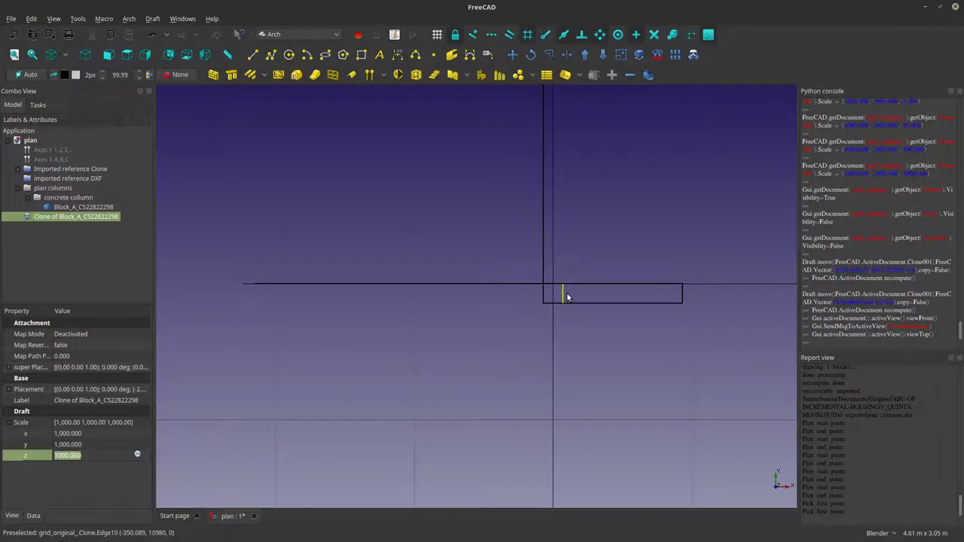
pyautogui.scroll(-2, 567, 294)
pyautogui.scroll(3, 567, 294)
pyautogui.scroll(-5, 411, 282)
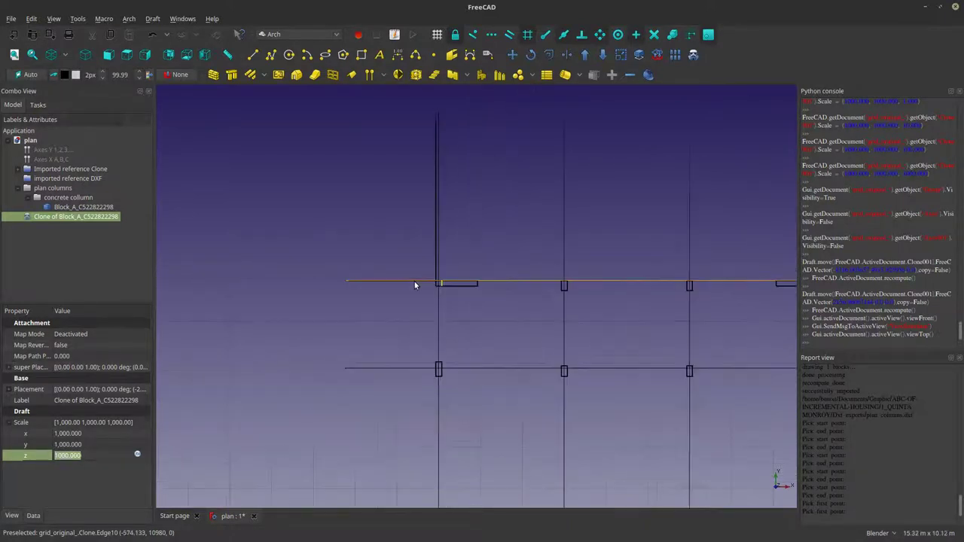
pyautogui.scroll(5, 410, 254)
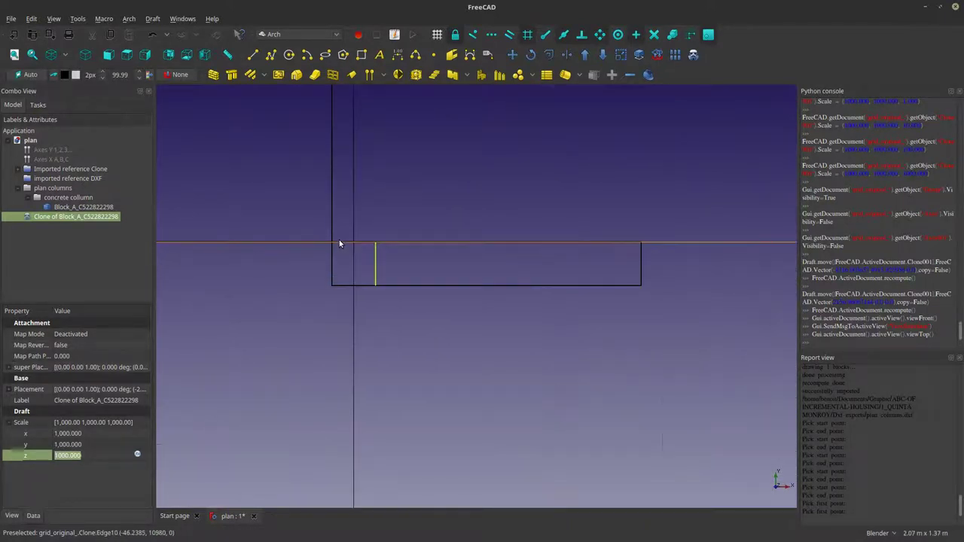
pyautogui.scroll(1, 353, 250)
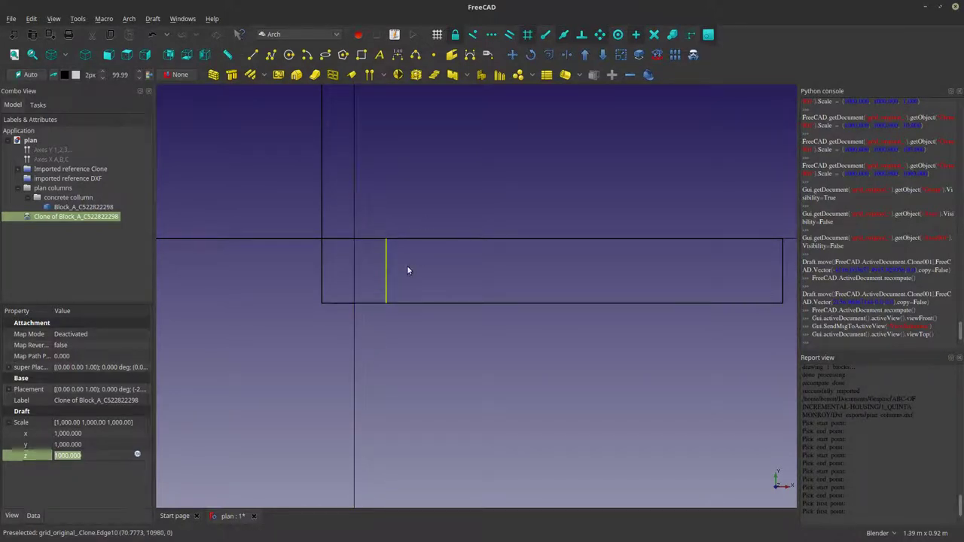
pyautogui.scroll(-1, 407, 263)
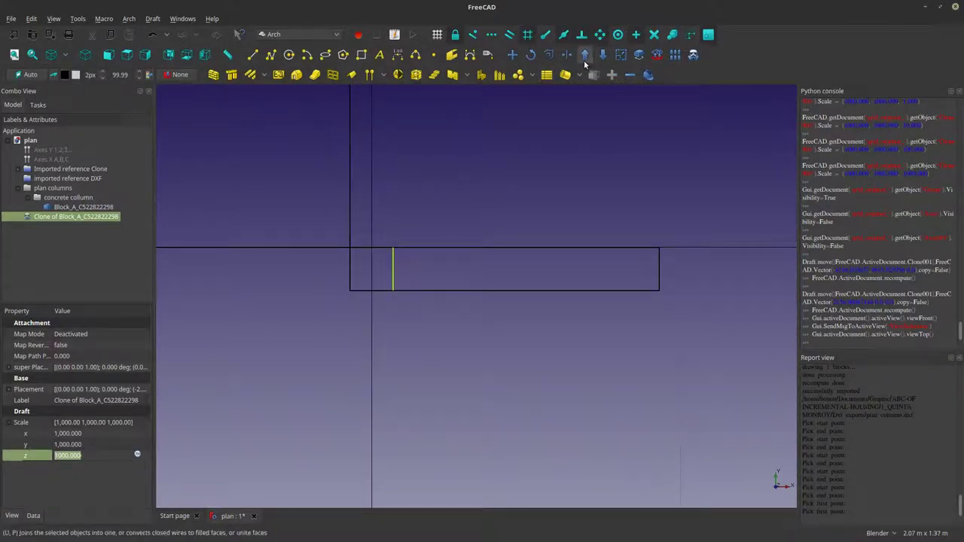
pyautogui.click(92, 207)
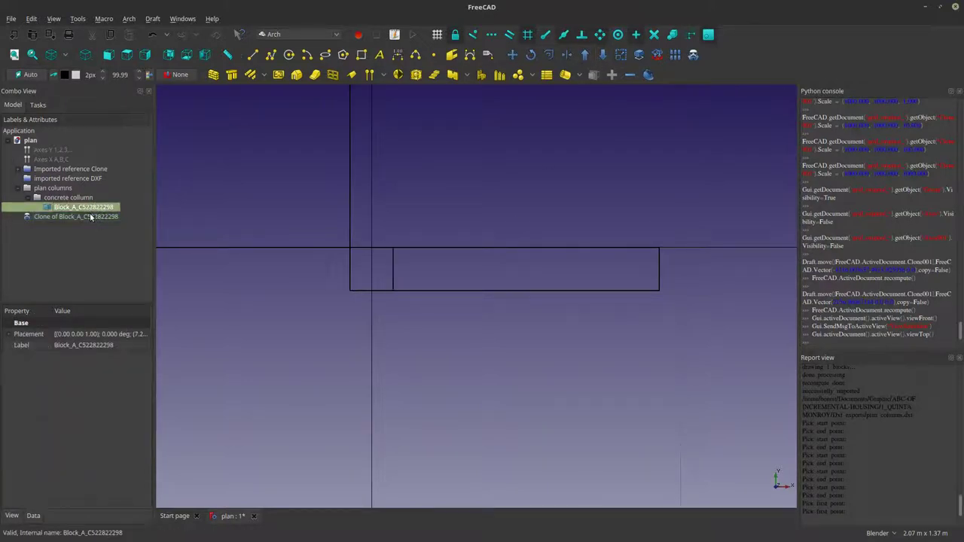
pyautogui.click(88, 218)
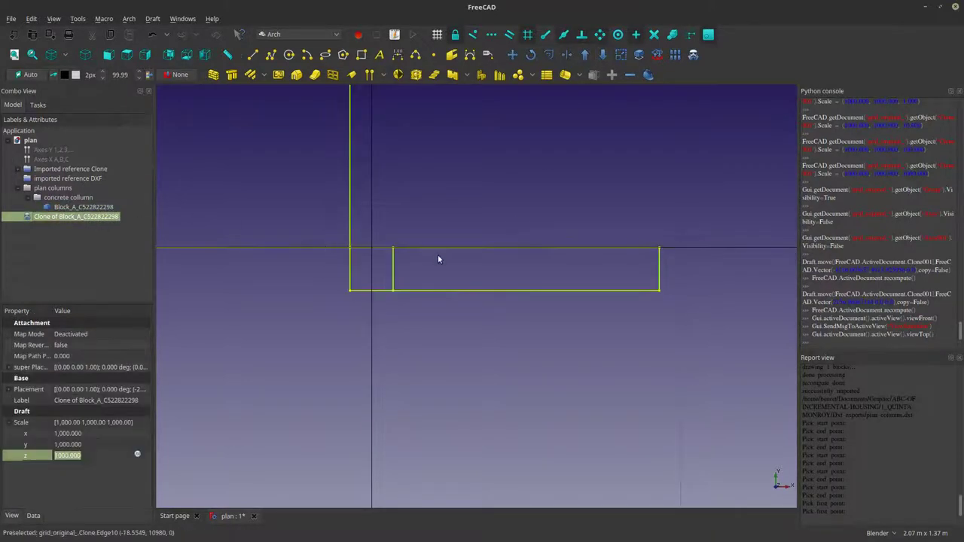
pyautogui.scroll(-3, 440, 257)
pyautogui.scroll(3, 387, 261)
pyautogui.scroll(2, 564, 215)
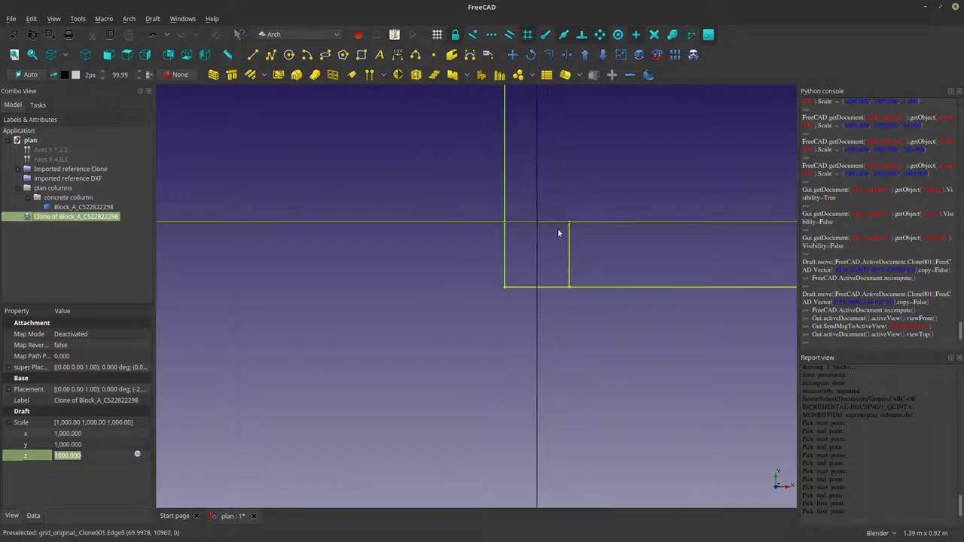
# Abandon the Draft Line command twice and reselect the column clone.
pyautogui.click(253, 54)
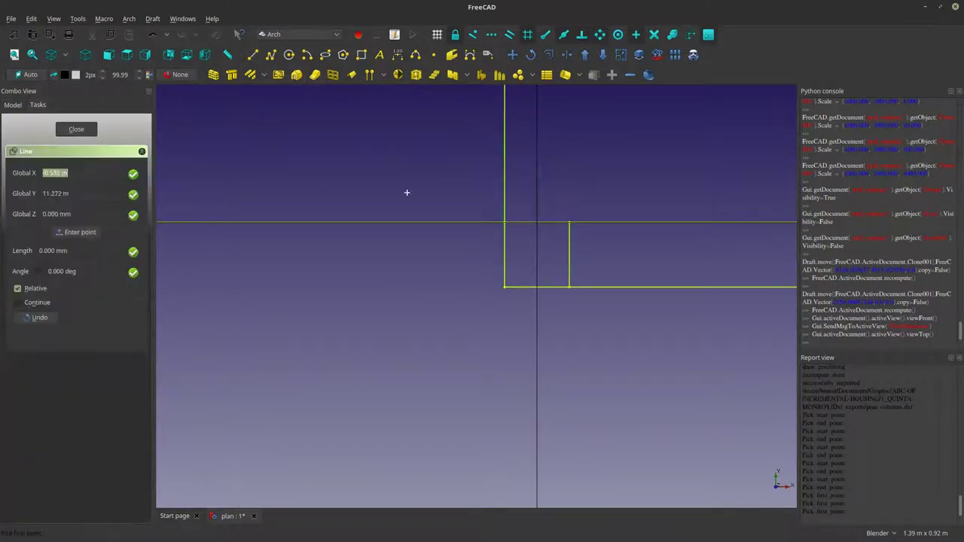
pyautogui.press('Escape')
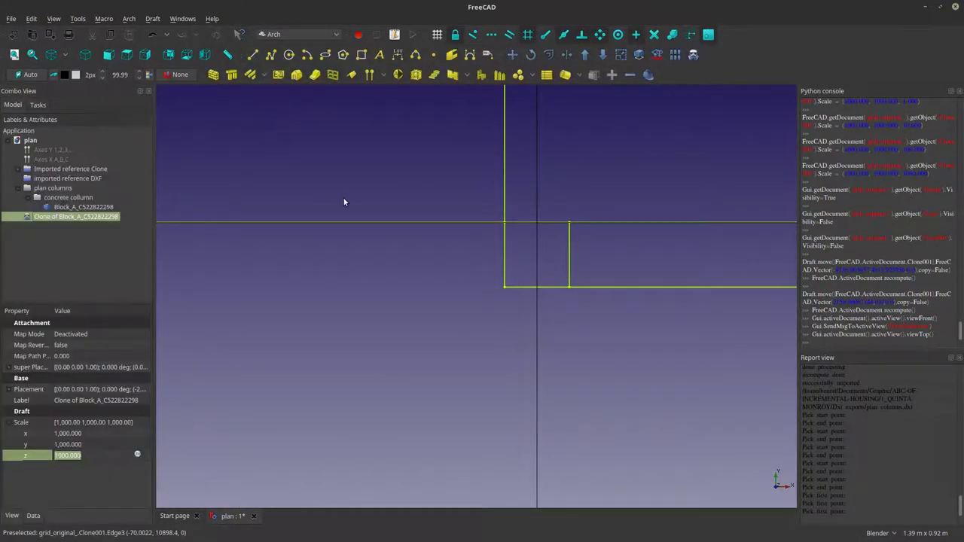
pyautogui.click(252, 54)
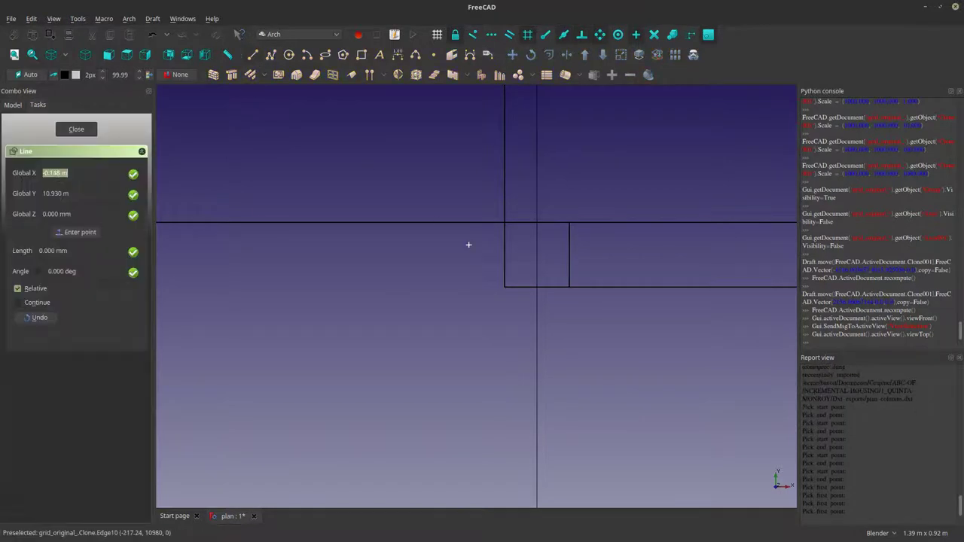
pyautogui.press('Escape')
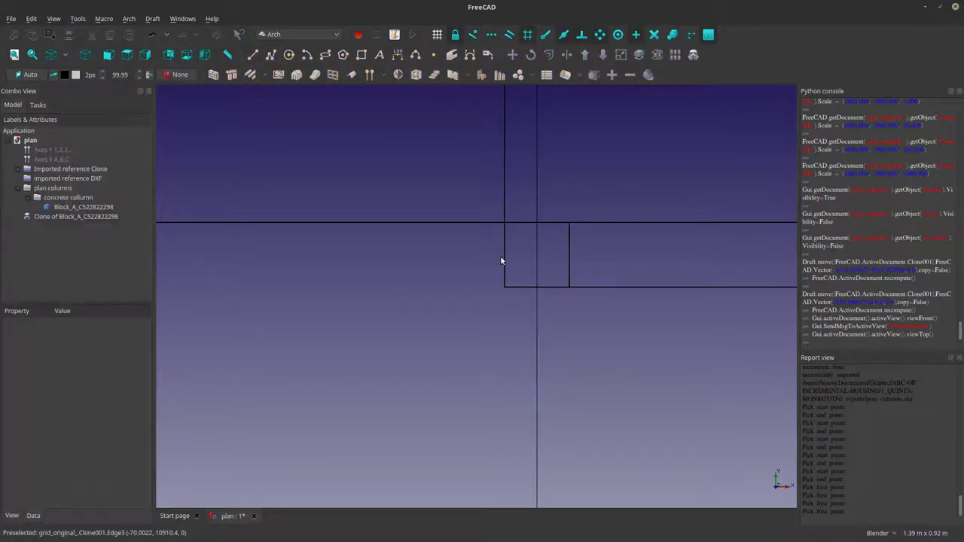
pyautogui.scroll(-5, 455, 288)
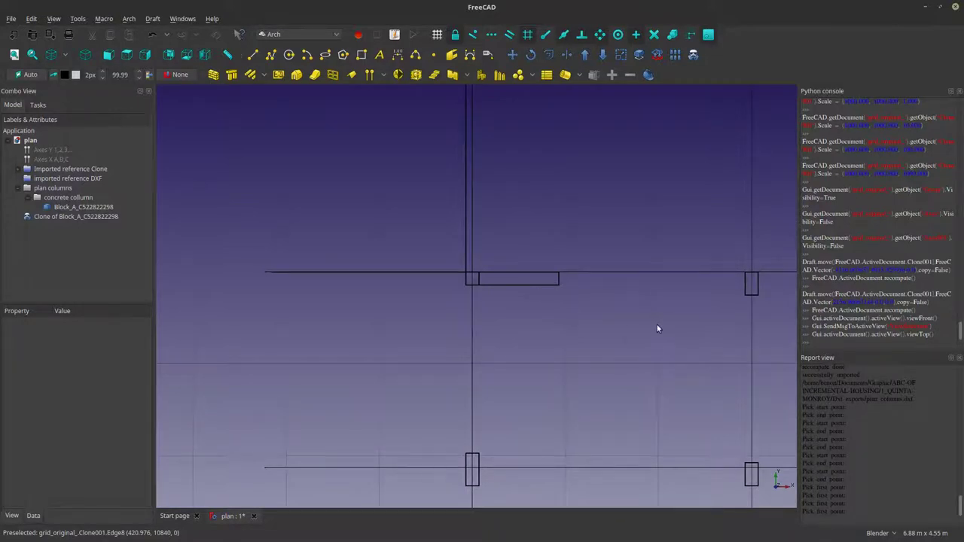
pyautogui.scroll(10, 276, 273)
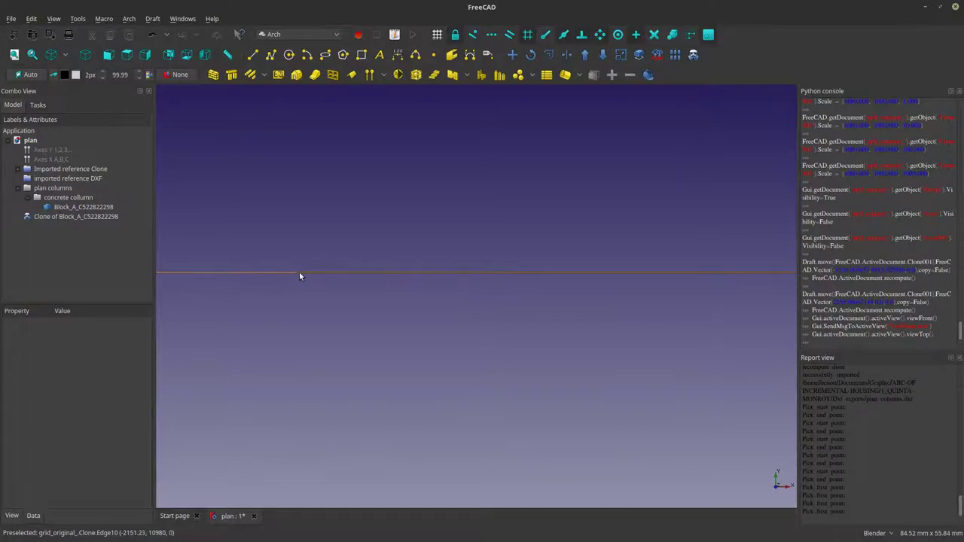
pyautogui.scroll(-4, 324, 287)
pyautogui.scroll(-3, 369, 294)
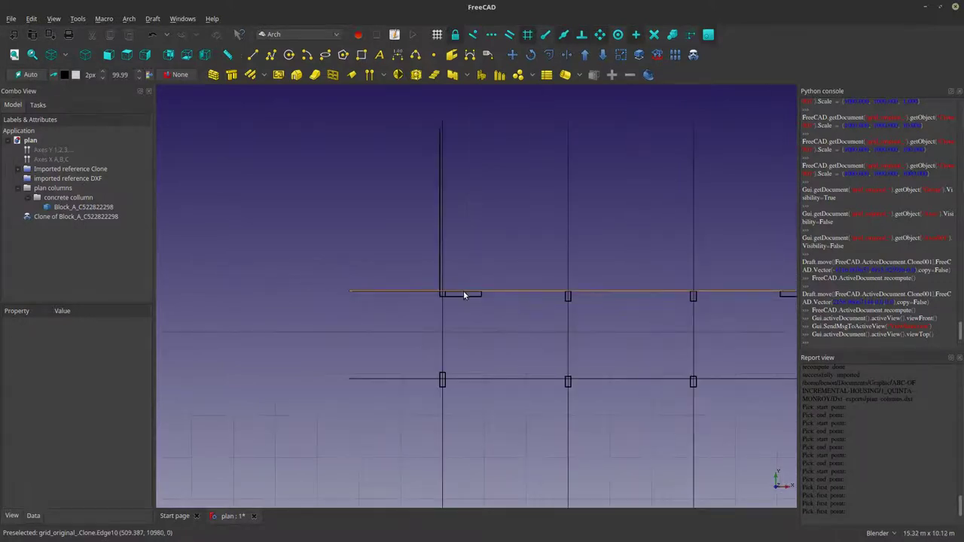
pyautogui.scroll(3, 427, 300)
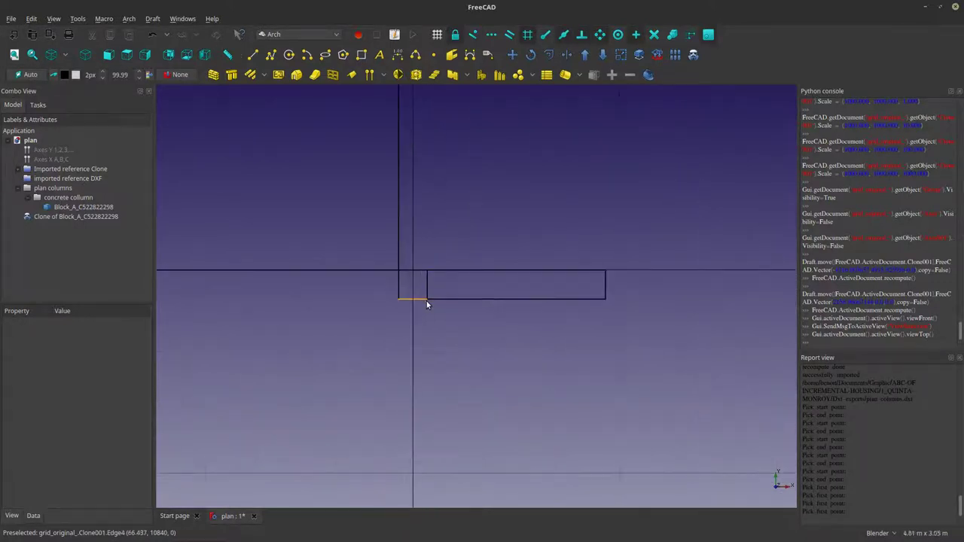
pyautogui.click(110, 216)
pyautogui.scroll(-8, 422, 323)
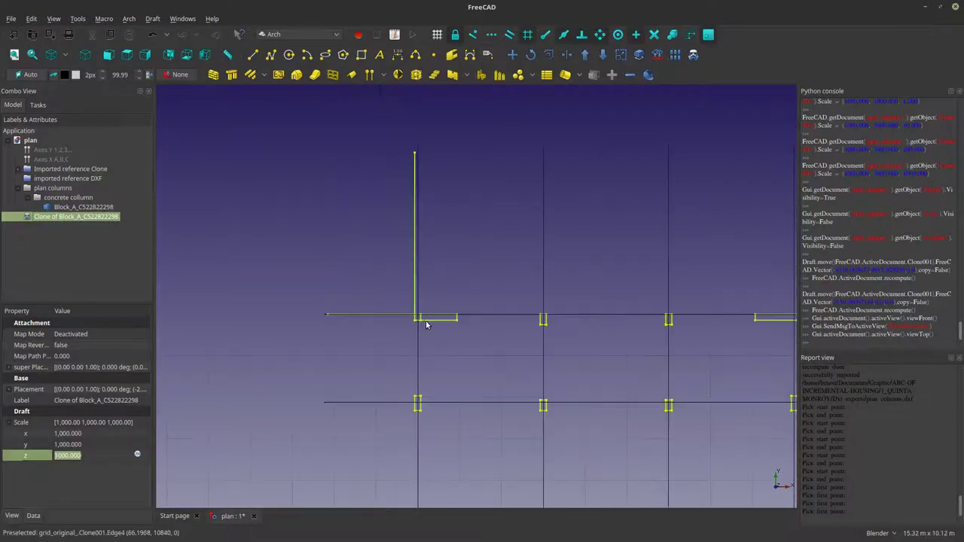
pyautogui.scroll(-4, 426, 324)
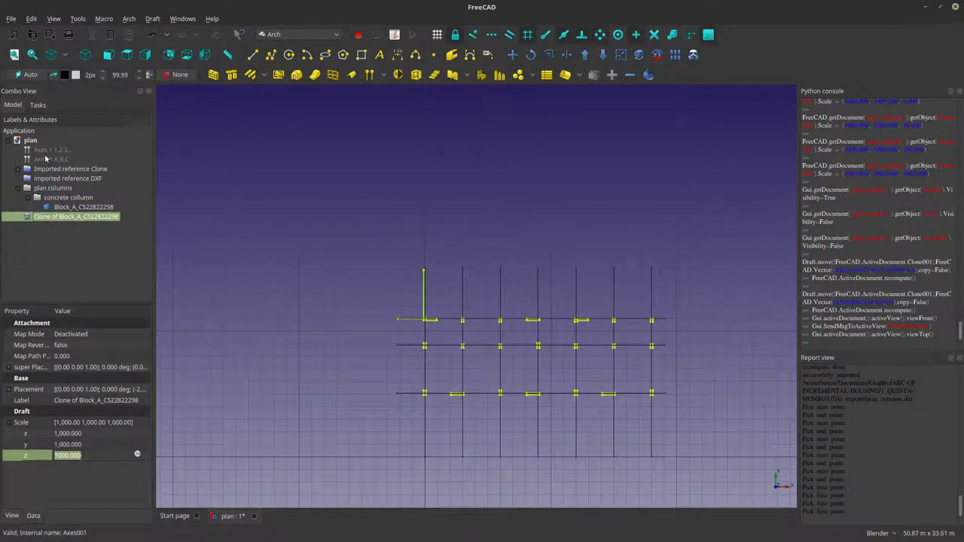
# Hide the 'Imported reference Clone' and select the column clone in the view.
pyautogui.click(43, 169)
pyautogui.press('space')
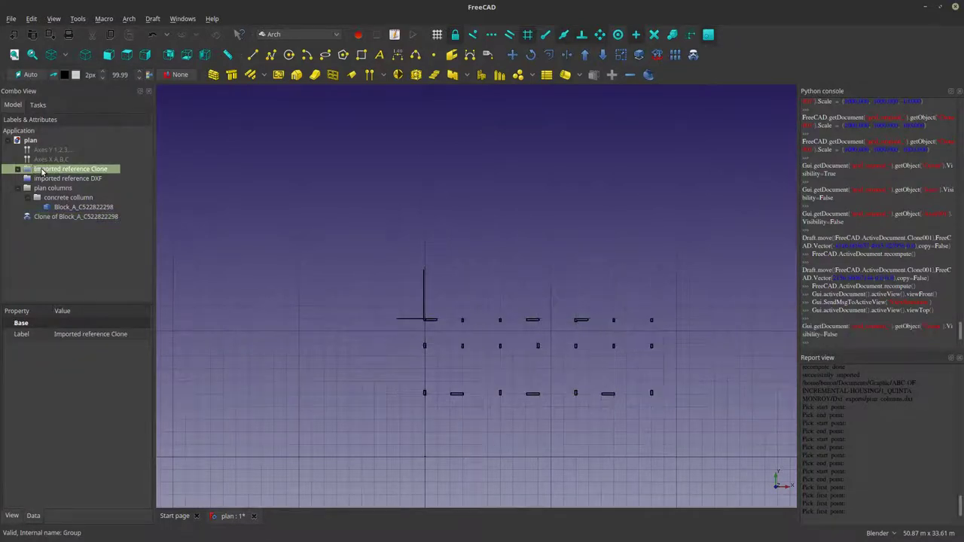
pyautogui.scroll(10, 456, 320)
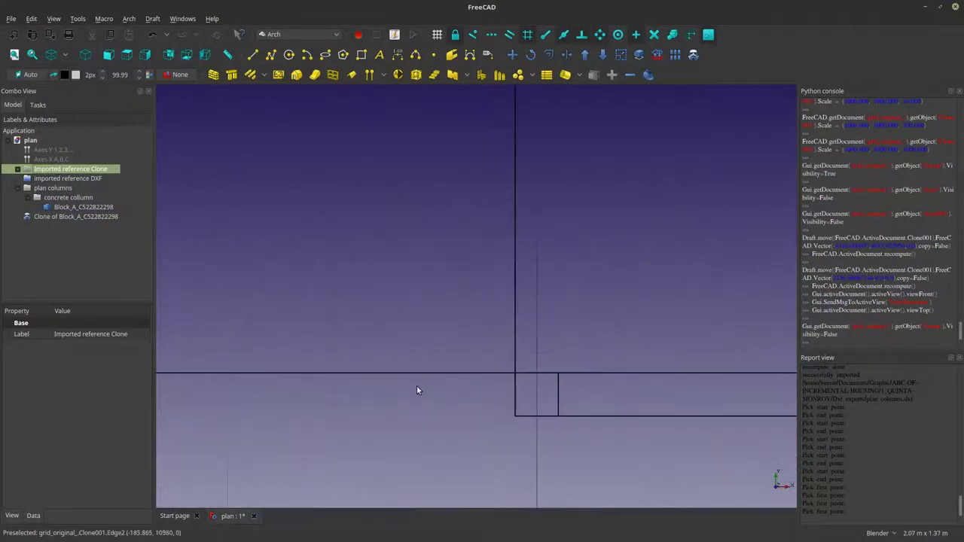
pyautogui.click(515, 389)
pyautogui.press('m')
pyautogui.press('v')
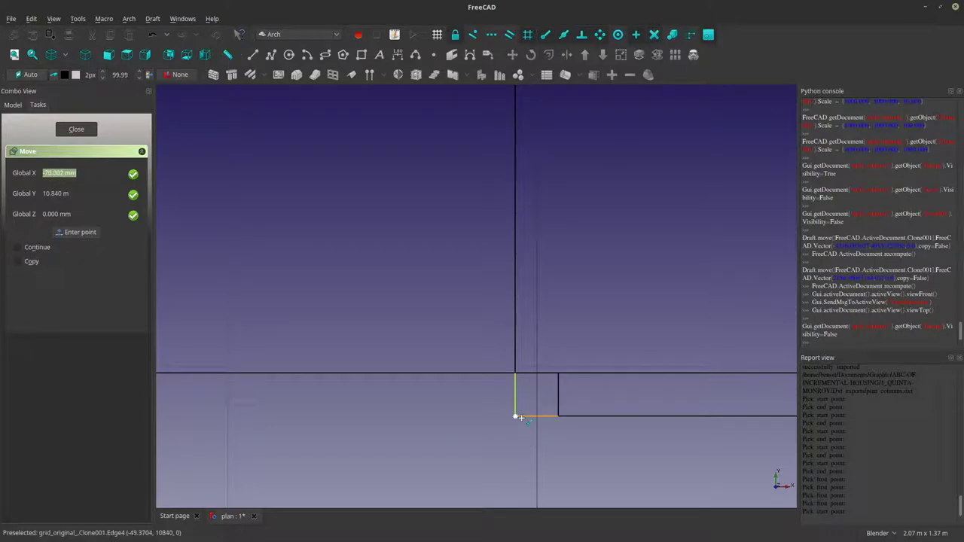
pyautogui.click(522, 416)
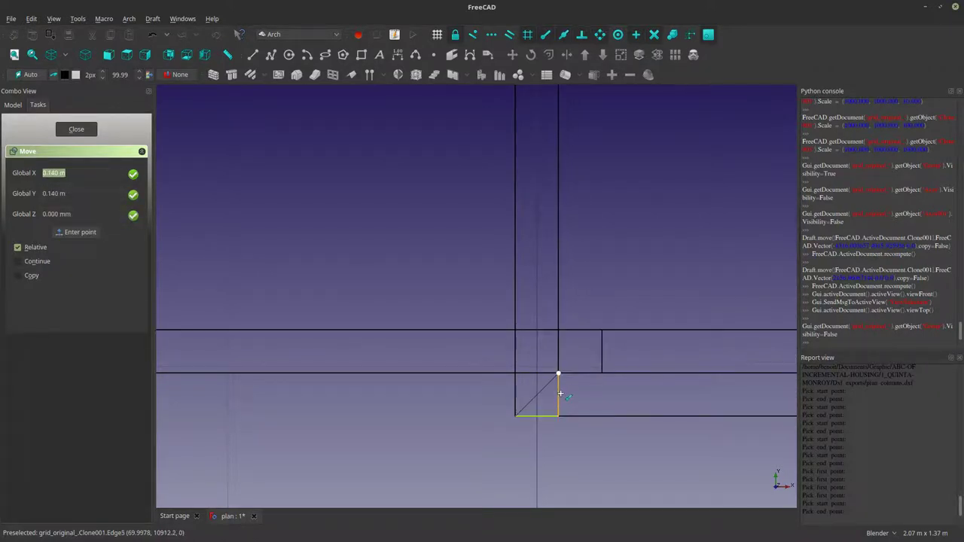
pyautogui.press('Escape')
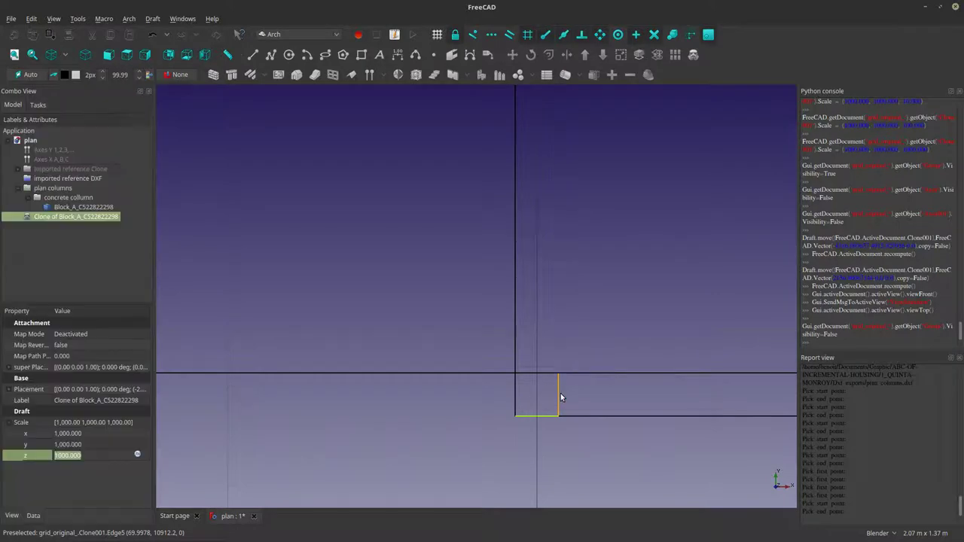
pyautogui.click(463, 299)
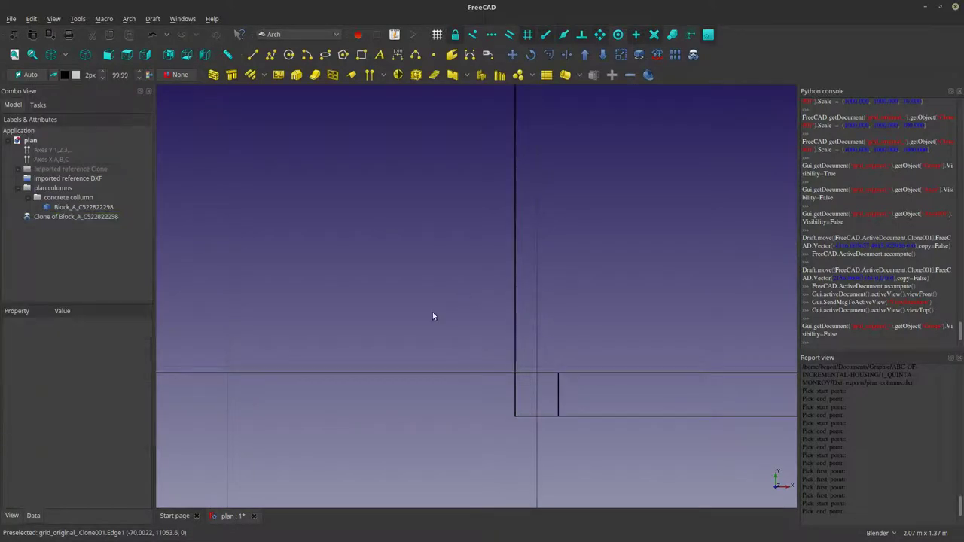
pyautogui.scroll(-10, 348, 306)
pyautogui.click(109, 217)
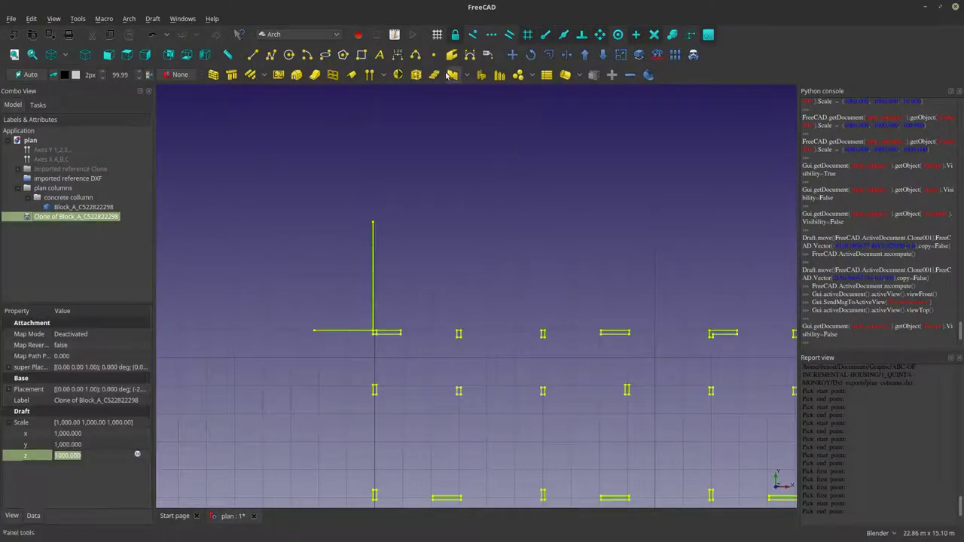
# Downgrade the column clone into separate faces and delete the stray face 'Face'.
pyautogui.click(602, 55)
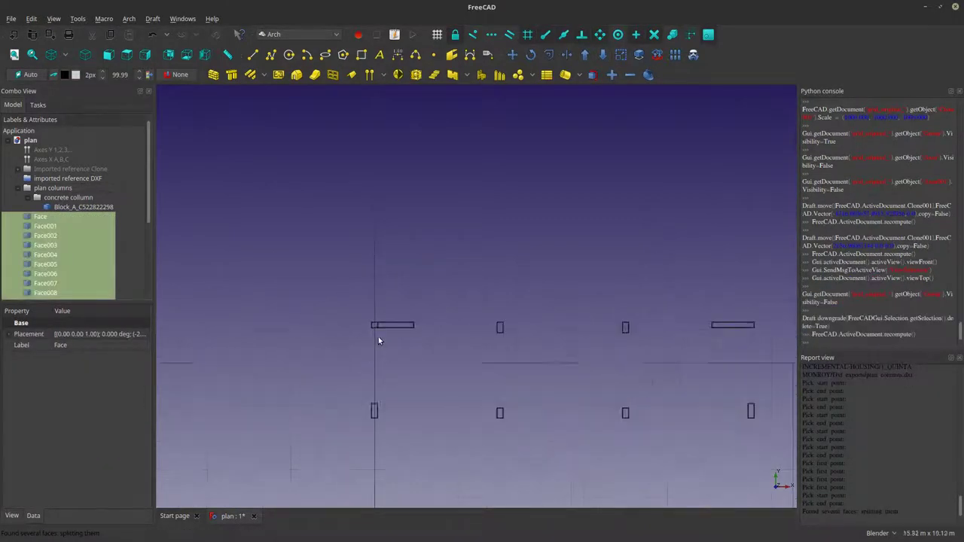
pyautogui.scroll(10, 378, 333)
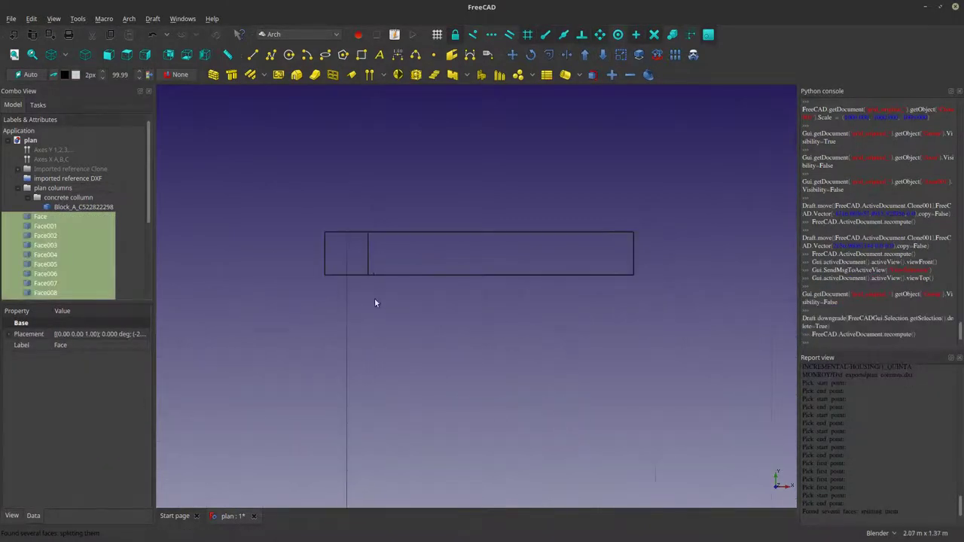
pyautogui.click(367, 258)
pyautogui.press('space')
pyautogui.press('space')
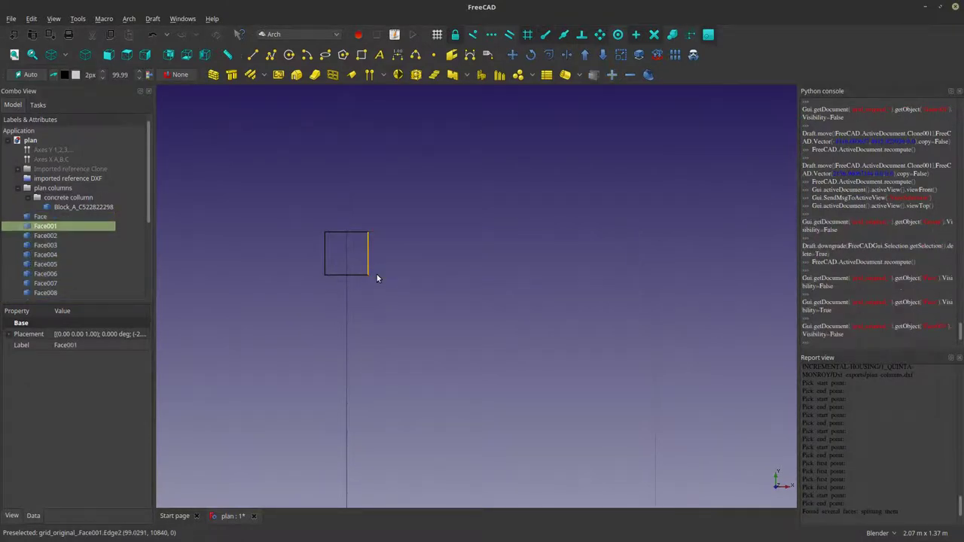
pyautogui.click(373, 254)
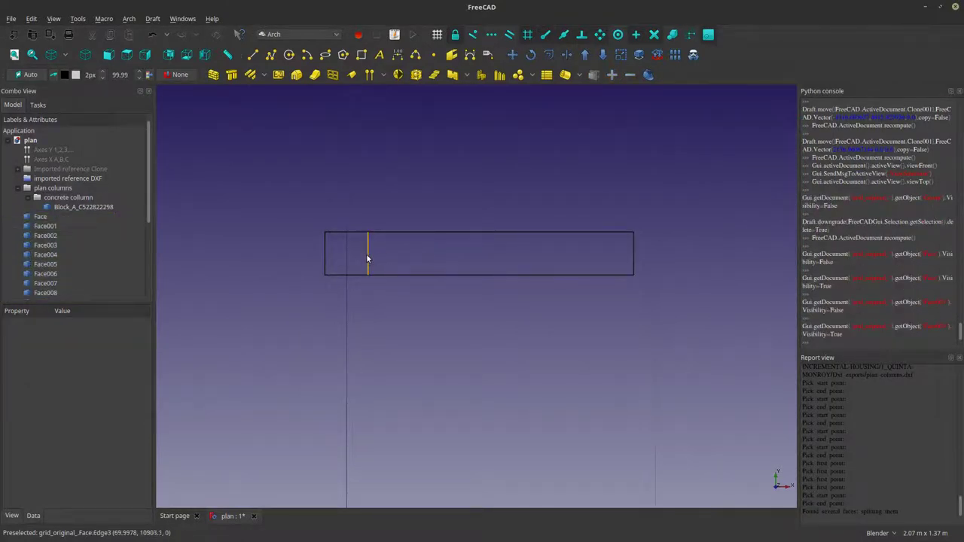
pyautogui.click(366, 258)
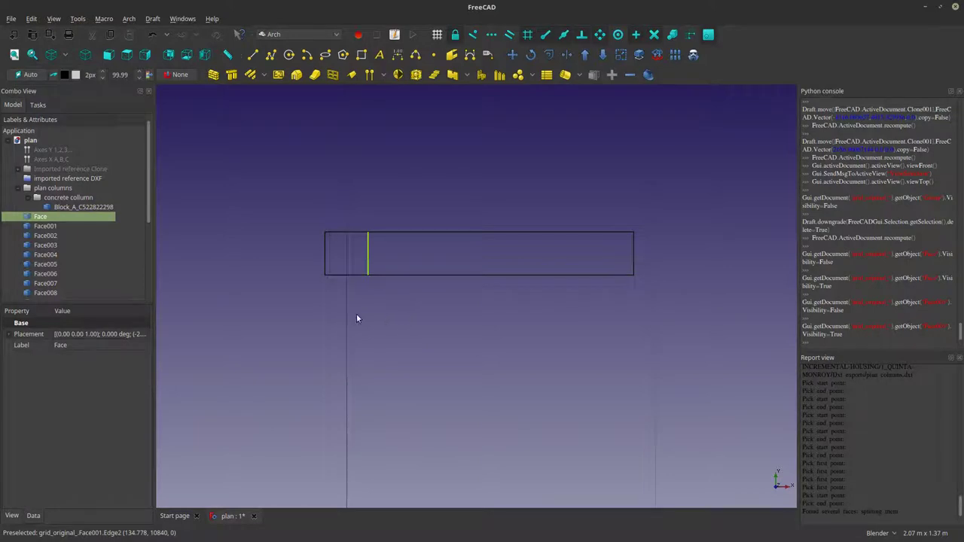
pyautogui.press('Delete')
# Select Face001 through Face009 in the model tree.
pyautogui.click(53, 219)
pyautogui.scroll(-4, 58, 219)
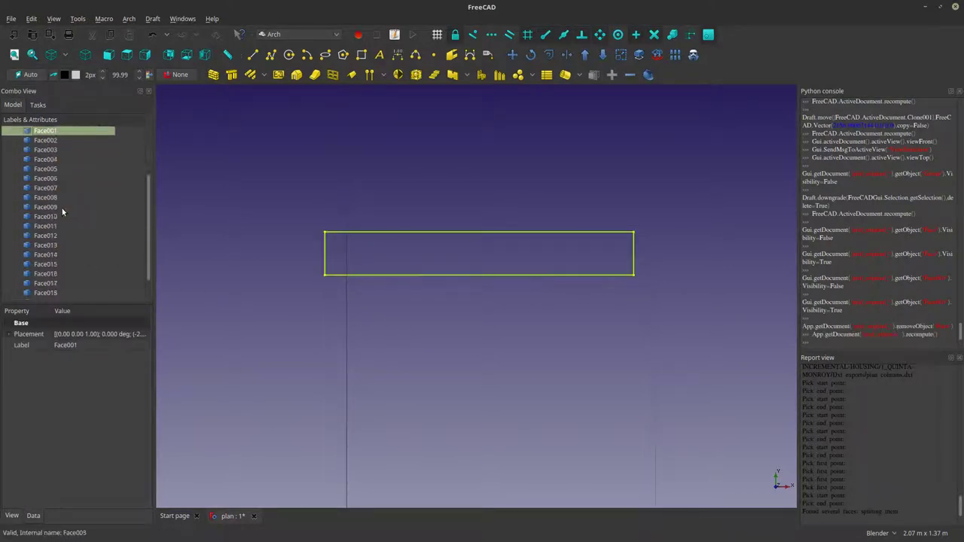
pyautogui.scroll(4, 46, 295)
pyautogui.keyDown('shift'); pyautogui.click(46, 296); pyautogui.keyUp('shift')
pyautogui.scroll(-3, 45, 295)
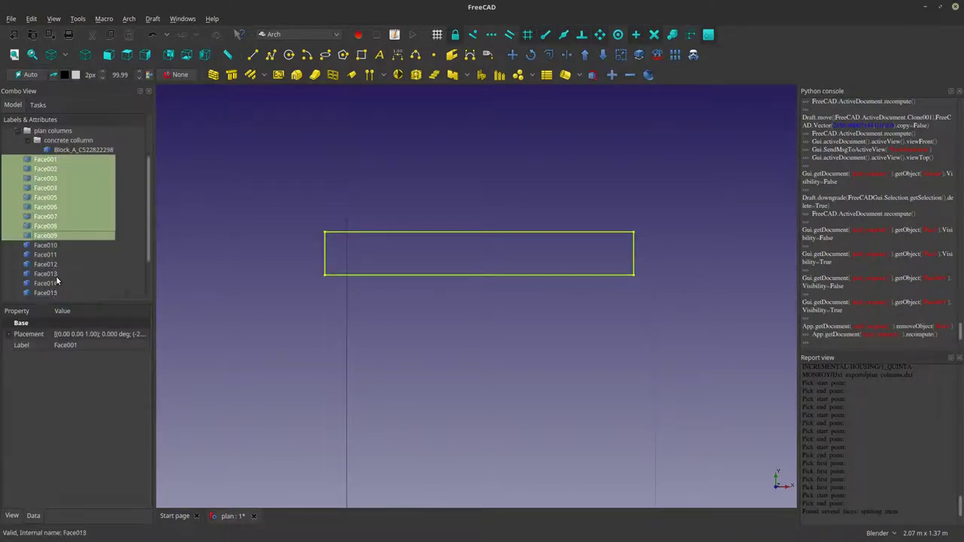
pyautogui.scroll(2, 44, 293)
pyautogui.scroll(-2, 44, 293)
# Extend the selection to Face020 and begin a Move from the lower-left corner, then cancel.
pyautogui.keyDown('shift'); pyautogui.click(43, 292); pyautogui.keyUp('shift')
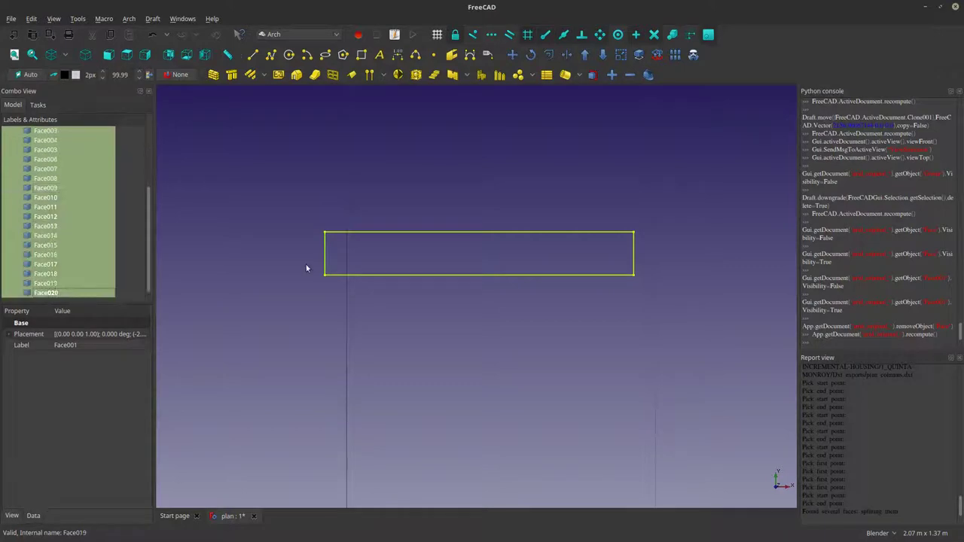
pyautogui.scroll(-3, 361, 271)
pyautogui.scroll(8, 410, 279)
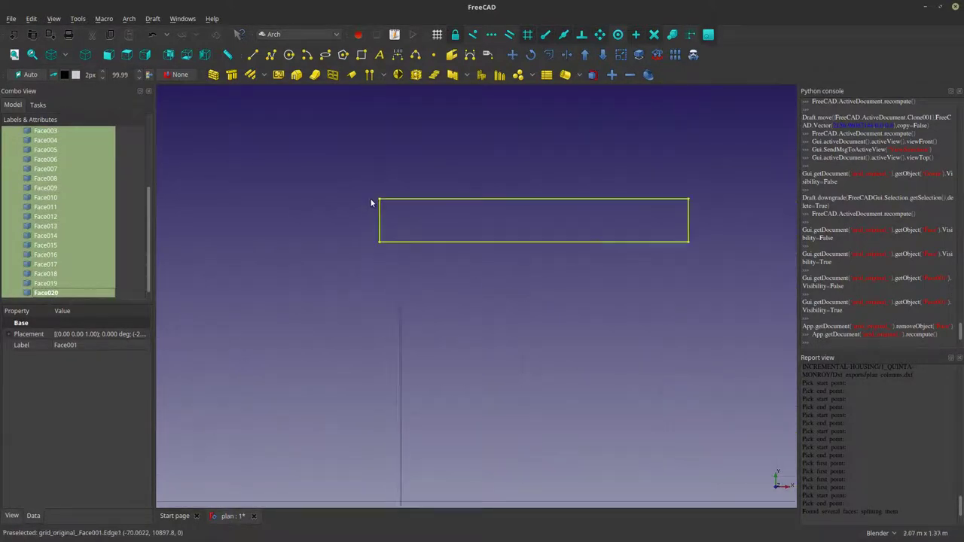
pyautogui.click(512, 55)
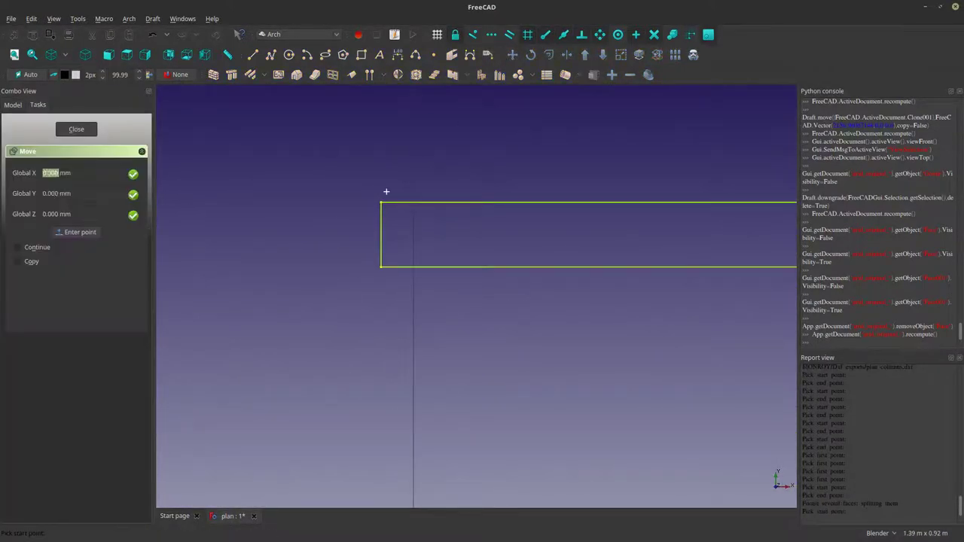
pyautogui.click(382, 266)
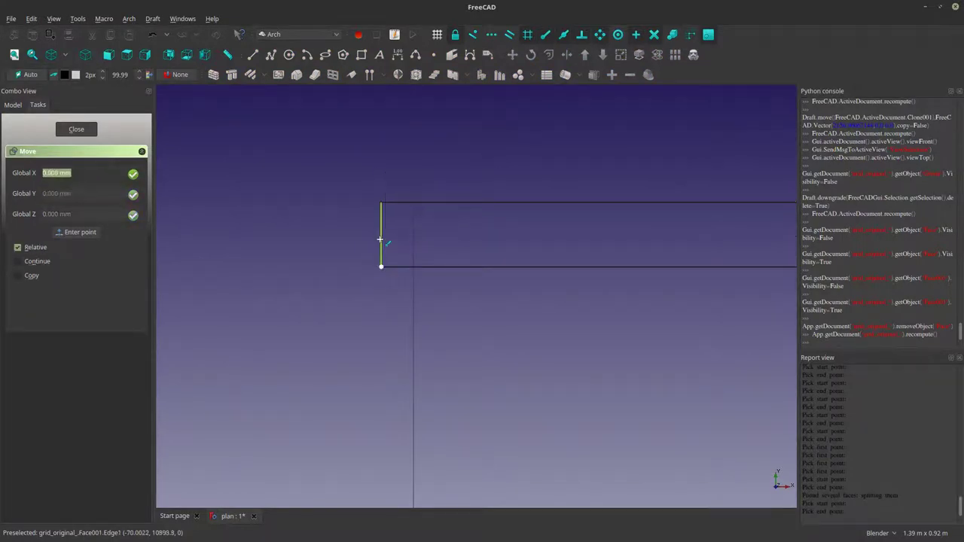
pyautogui.press('Escape')
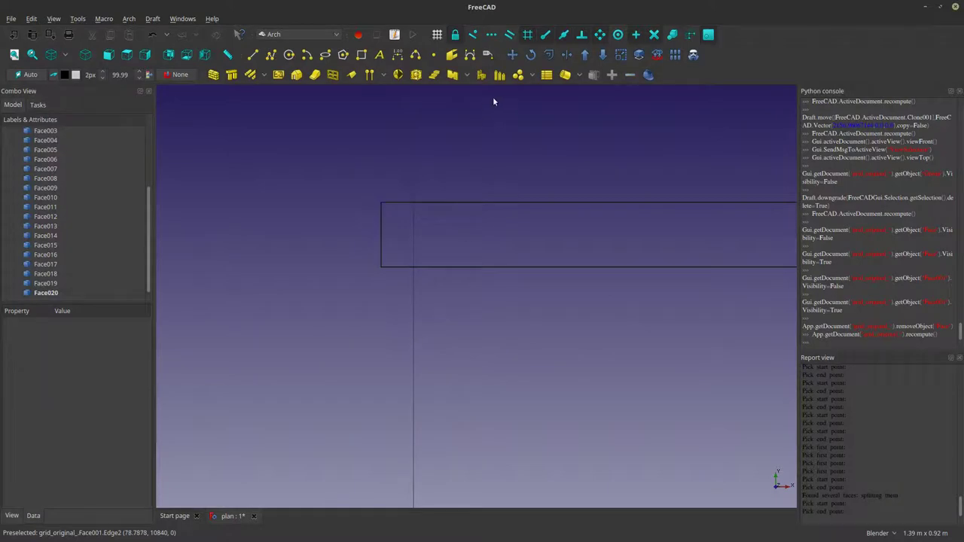
# Draw a helper Draft Line along the column face's left edge.
pyautogui.click(252, 55)
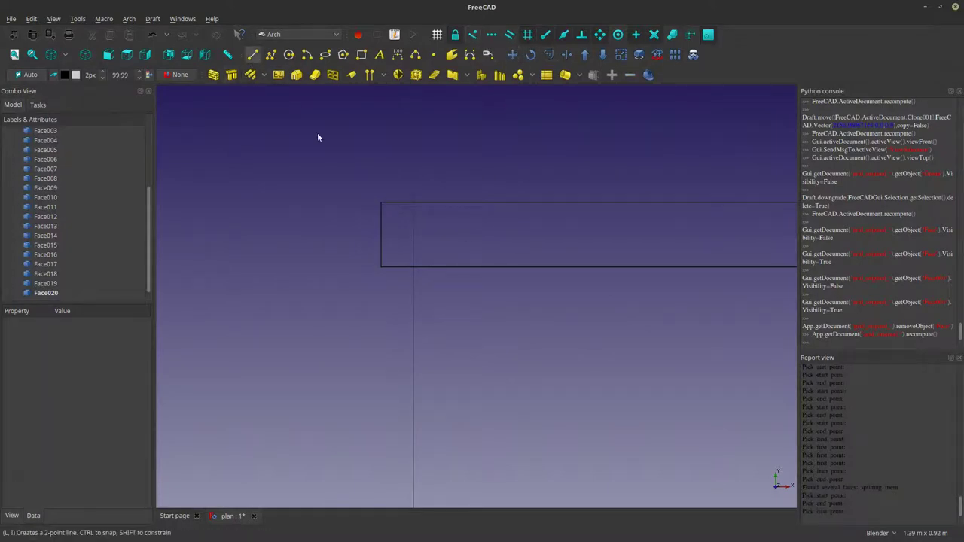
pyautogui.click(389, 202)
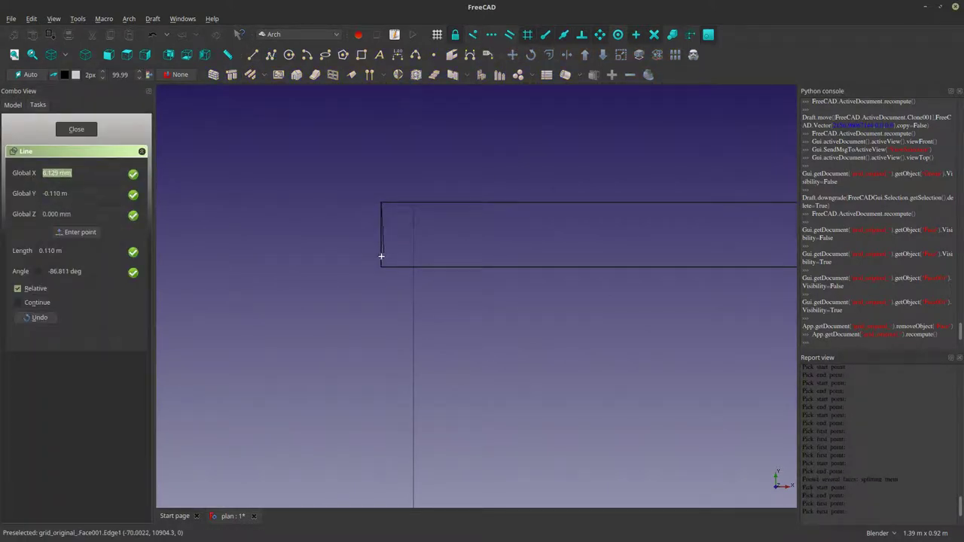
pyautogui.click(381, 265)
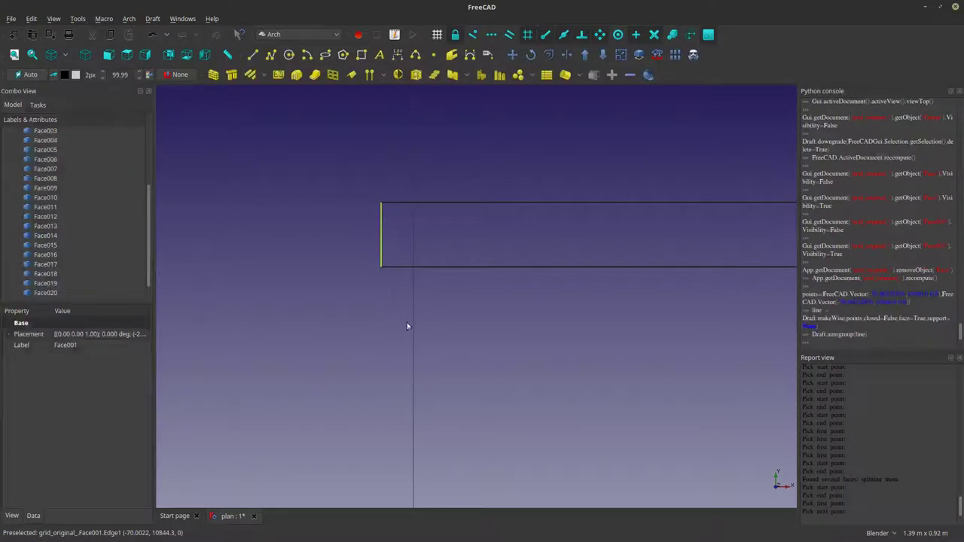
# Reselect Face001–Face020 and try another Move, cancelling it.
pyautogui.click(53, 293)
pyautogui.scroll(5, 63, 257)
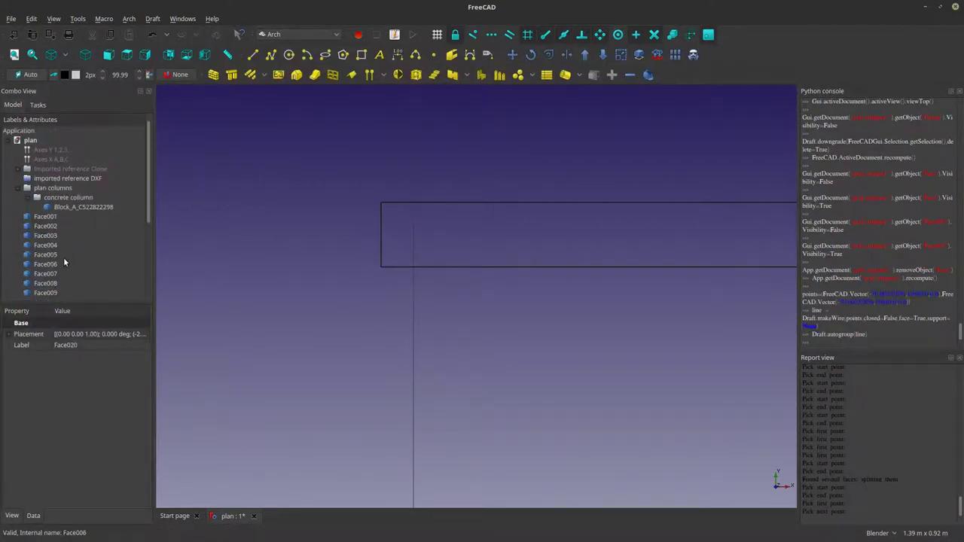
pyautogui.keyDown('shift'); pyautogui.click(52, 218); pyautogui.keyUp('shift')
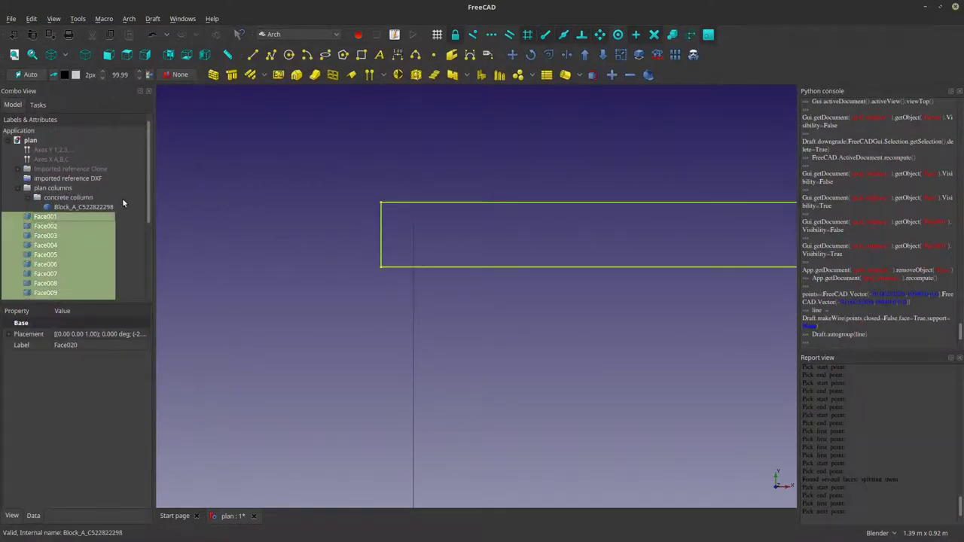
pyautogui.click(512, 55)
pyautogui.click(381, 265)
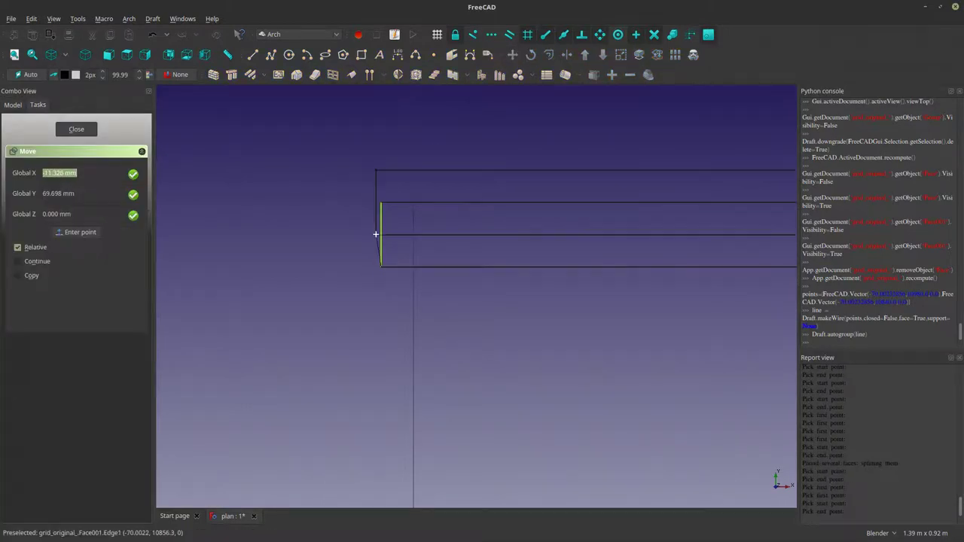
pyautogui.press('Escape')
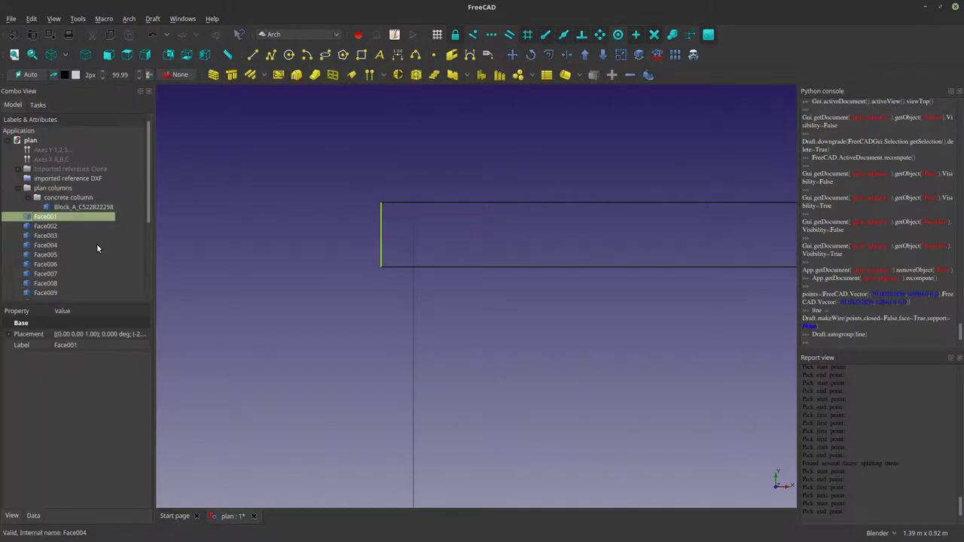
# Move the new helper line from its endpoint to the left of the face.
pyautogui.scroll(-4, 68, 264)
pyautogui.click(41, 292)
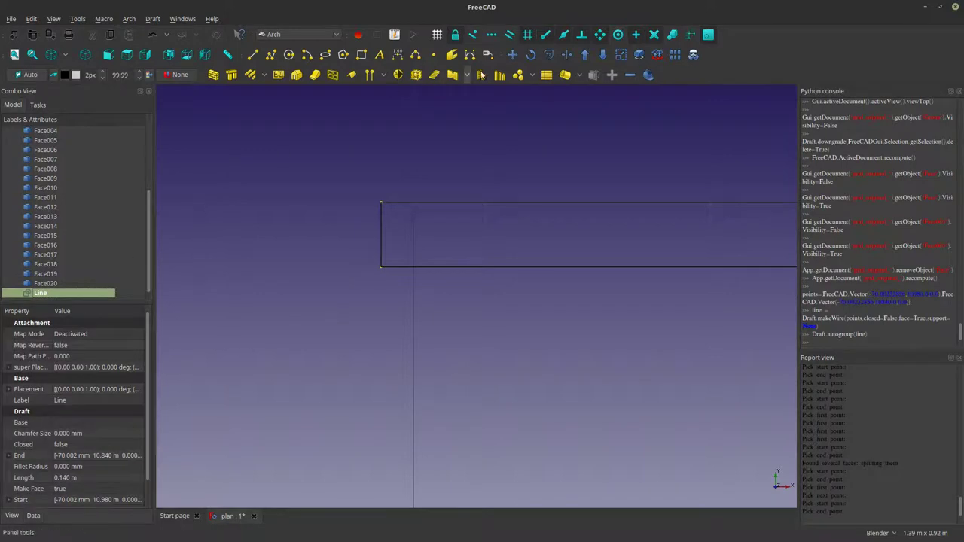
pyautogui.click(512, 56)
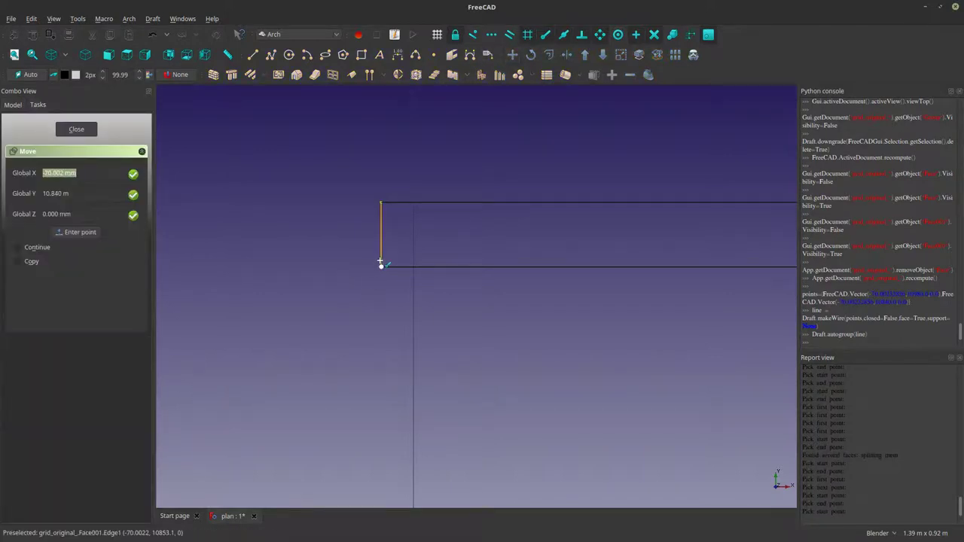
pyautogui.click(381, 263)
pyautogui.click(342, 269)
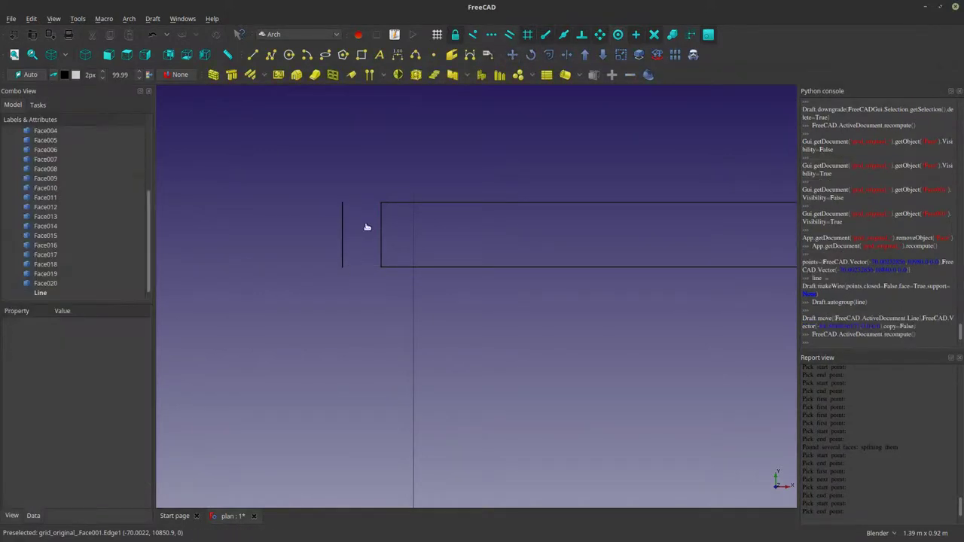
# Draw a short helper line from the vertical grid axis to the column's edge.
pyautogui.click(253, 54)
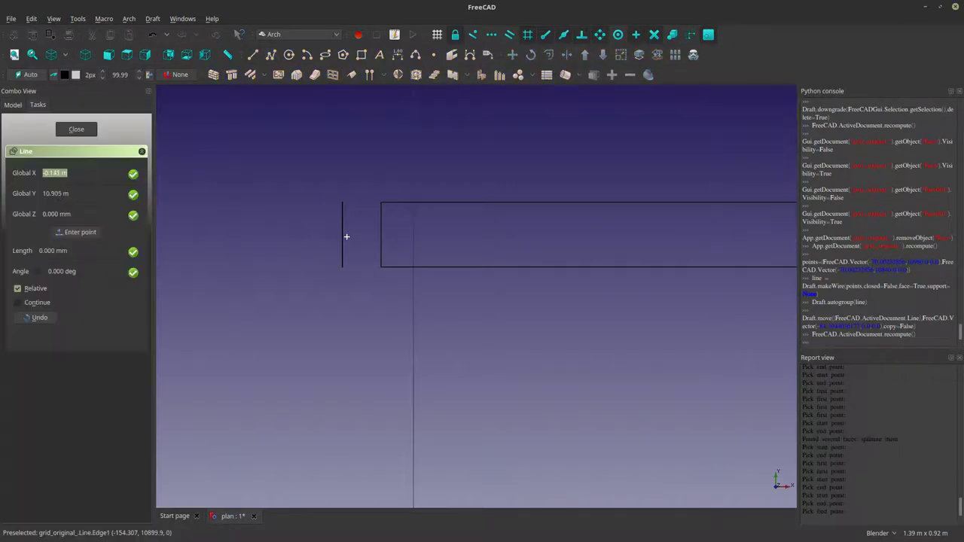
pyautogui.click(343, 234)
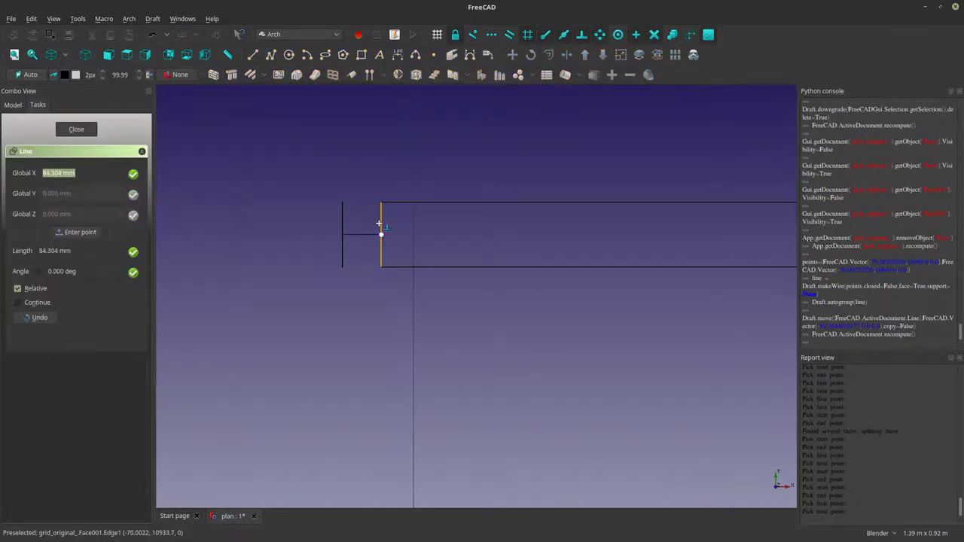
pyautogui.click(380, 225)
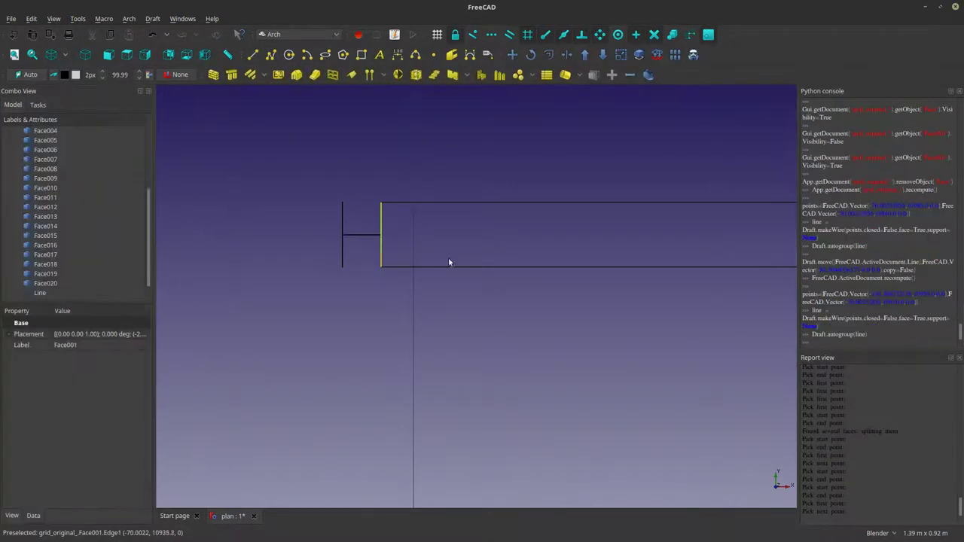
# Move Face001–Face020 together from the rectangle corner onto the grid axis.
pyautogui.click(45, 283)
pyautogui.scroll(5, 53, 257)
pyautogui.keyDown('shift'); pyautogui.click(45, 218); pyautogui.keyUp('shift')
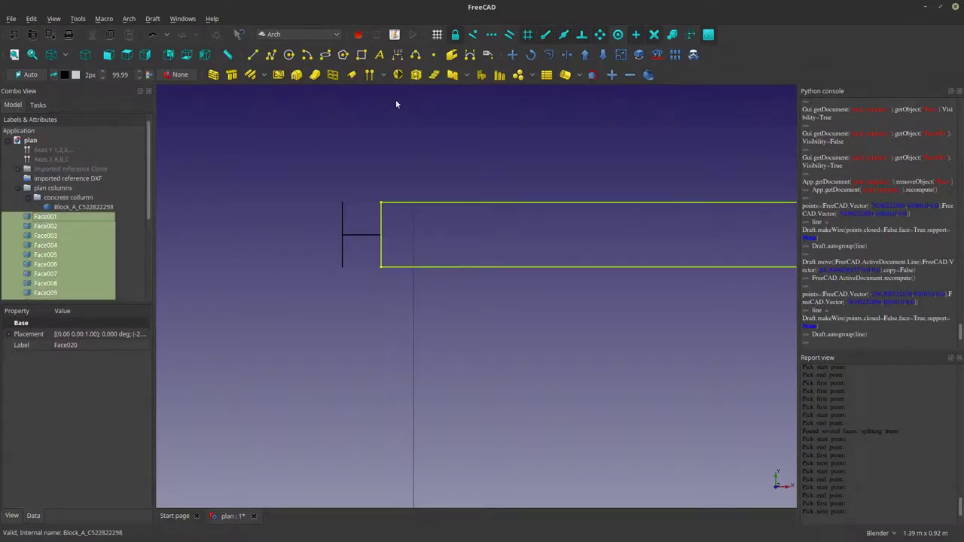
pyautogui.click(513, 54)
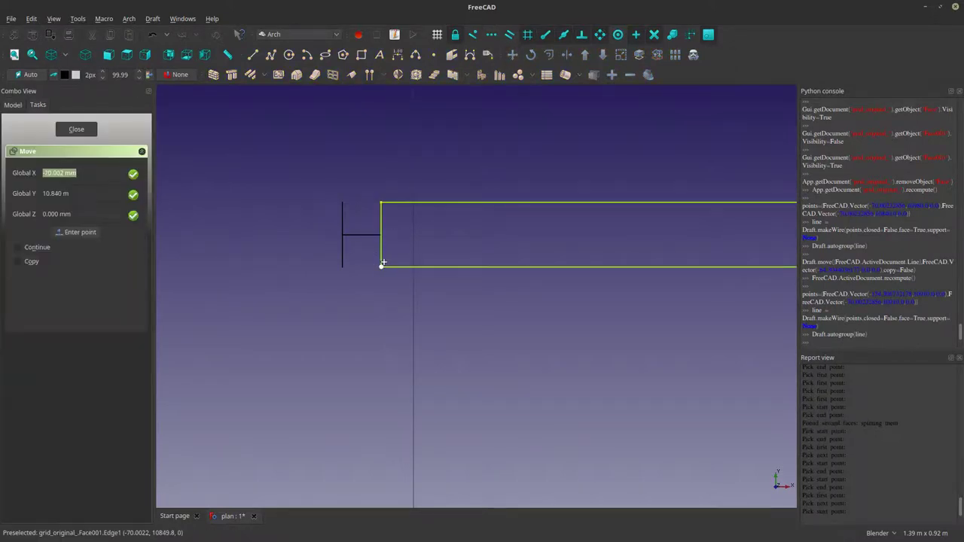
pyautogui.click(381, 265)
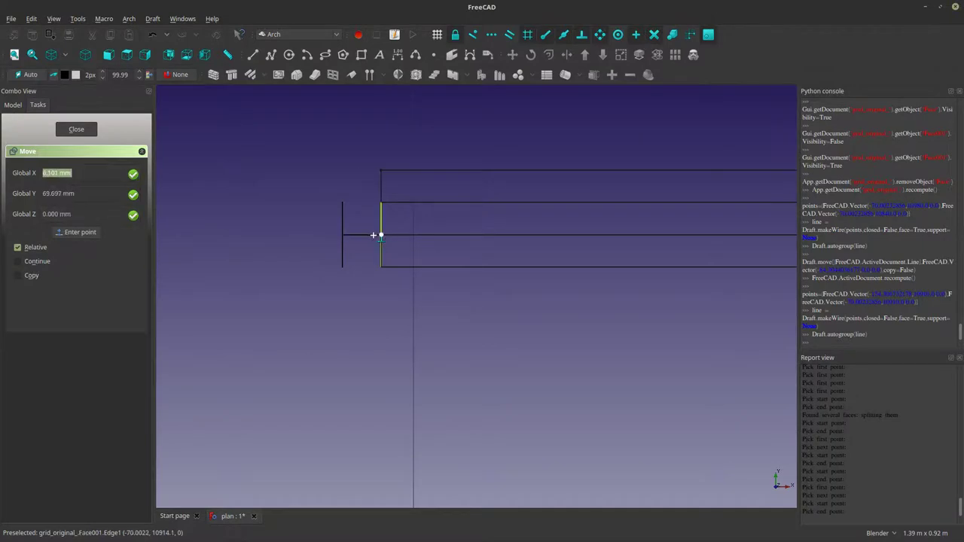
pyautogui.click(374, 235)
pyautogui.scroll(-5, 379, 267)
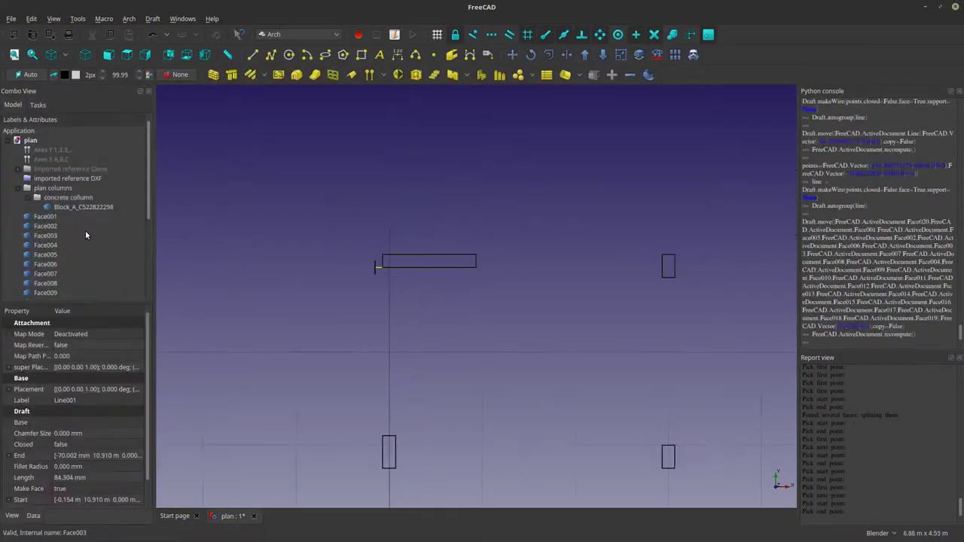
# Make both hidden Arch axis systems visible, including Axes Y 1,2,3.
pyautogui.click(48, 154)
pyautogui.press('space')
pyautogui.click(50, 160)
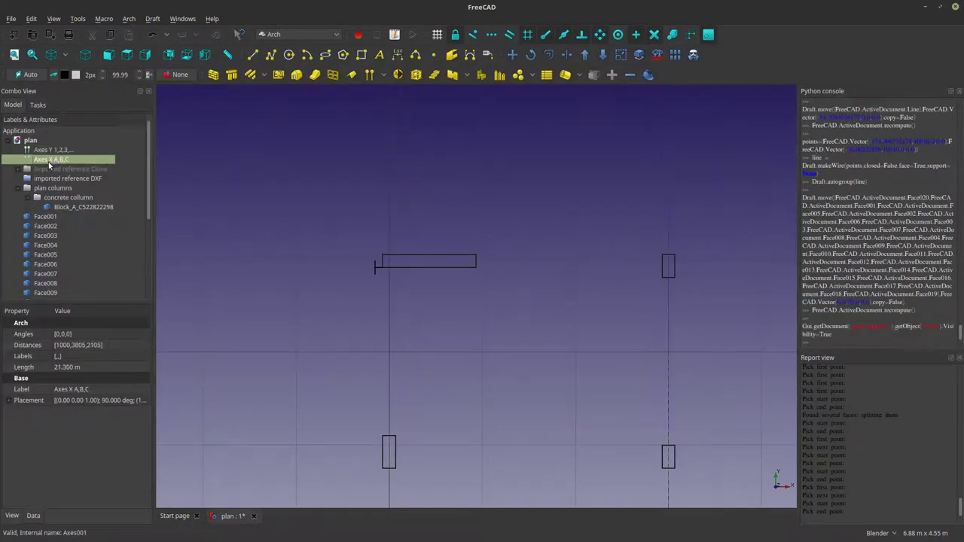
pyautogui.press('space')
pyautogui.click(63, 150)
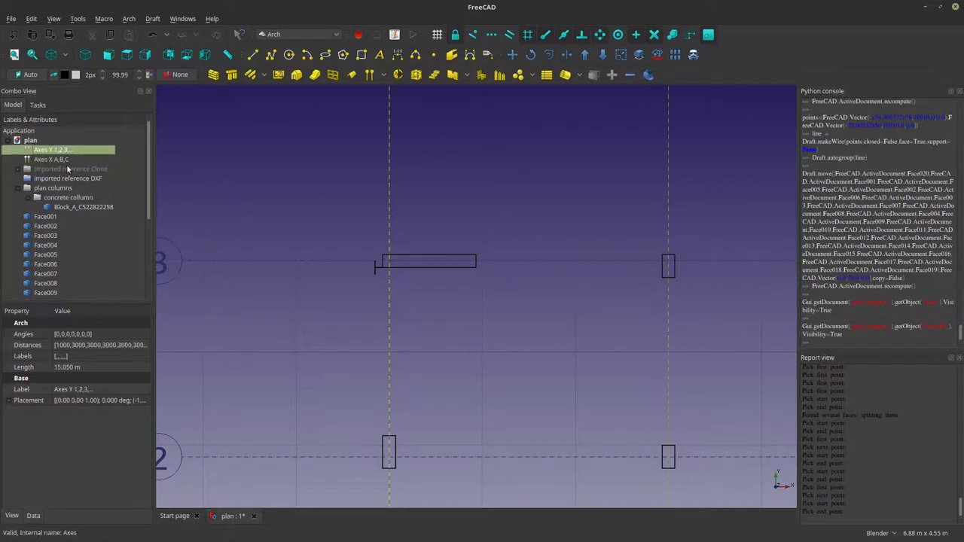
# Delete the helper lines Line and Line001.
pyautogui.click(68, 207)
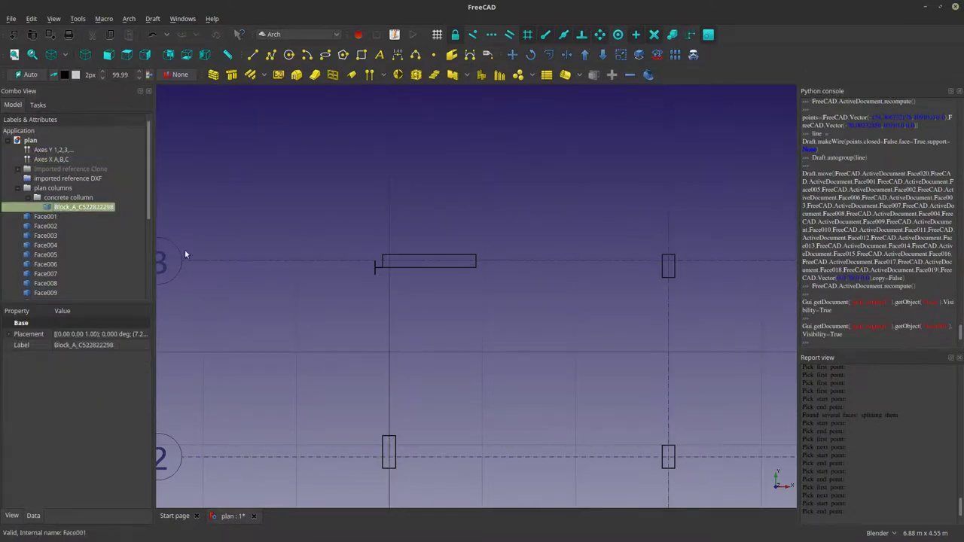
pyautogui.scroll(-5, 381, 315)
pyautogui.scroll(5, 381, 315)
pyautogui.scroll(-5, 79, 241)
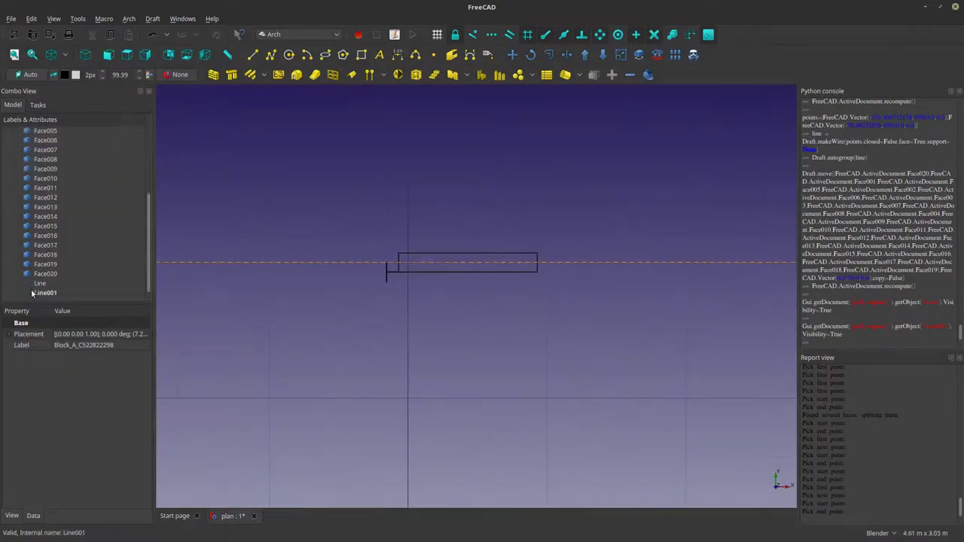
pyautogui.click(34, 285)
pyautogui.keyDown('ctrl'); pyautogui.click(39, 296); pyautogui.keyUp('ctrl')
pyautogui.press('Delete')
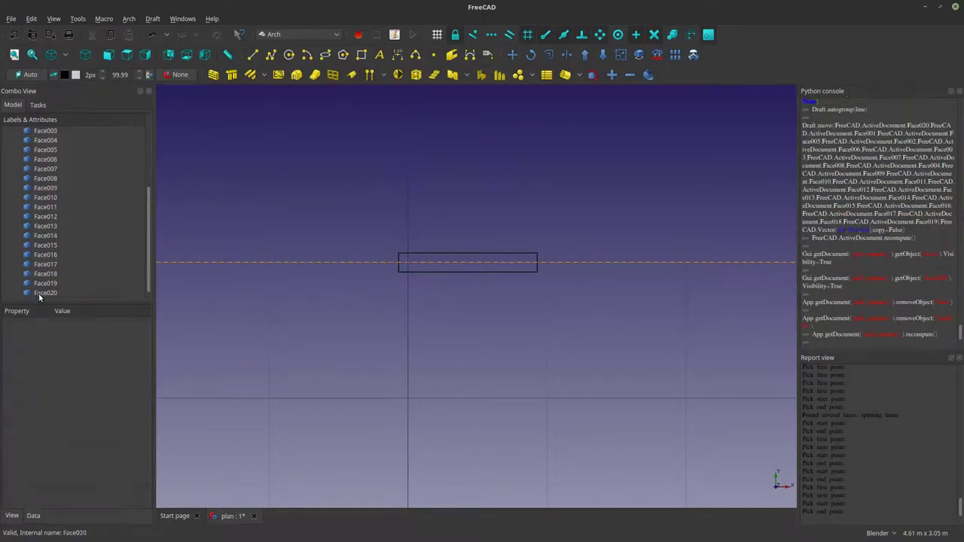
# Delete the Block_A_C522822298 block, the concrete collumn folder and the plan columns group.
pyautogui.scroll(-5, 388, 258)
pyautogui.scroll(5, 69, 203)
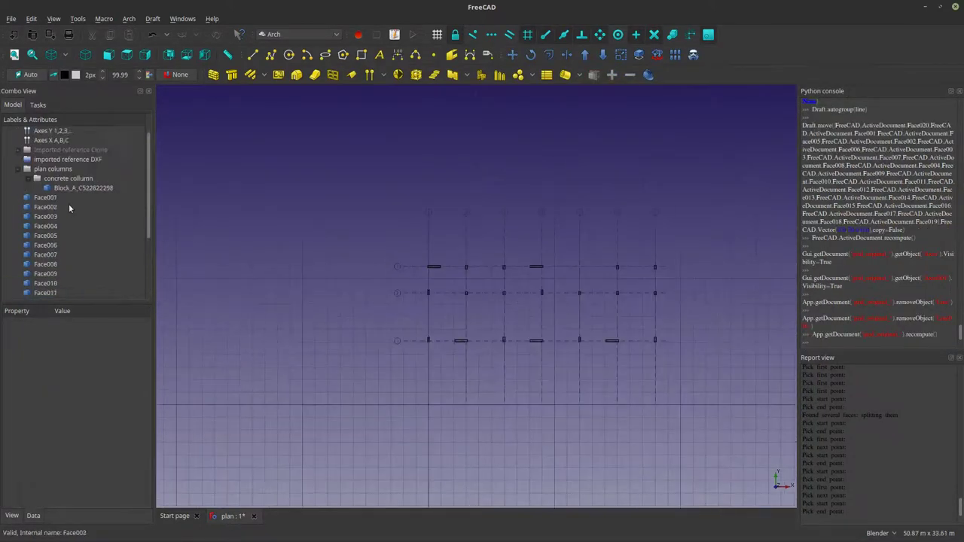
pyautogui.scroll(-5, 65, 205)
pyautogui.scroll(6, 433, 411)
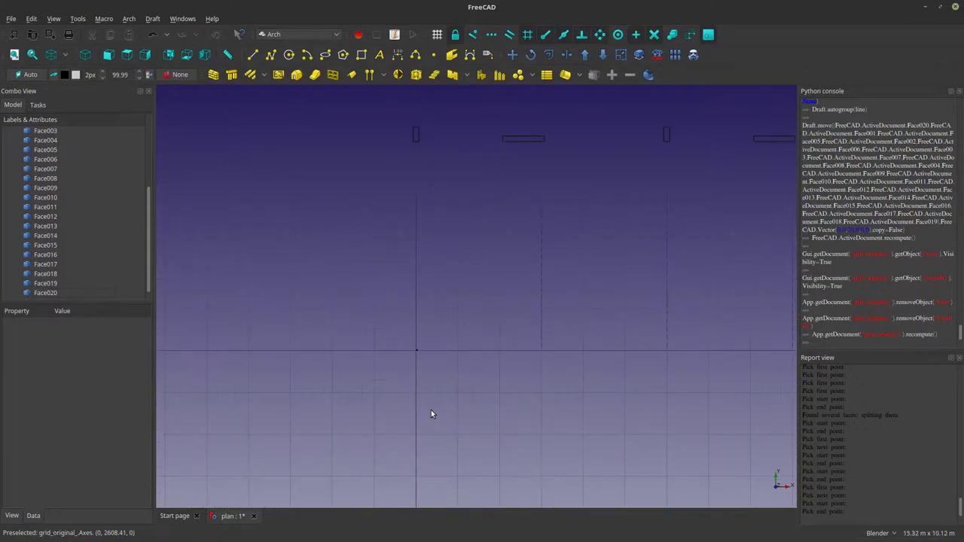
pyautogui.scroll(5, 65, 239)
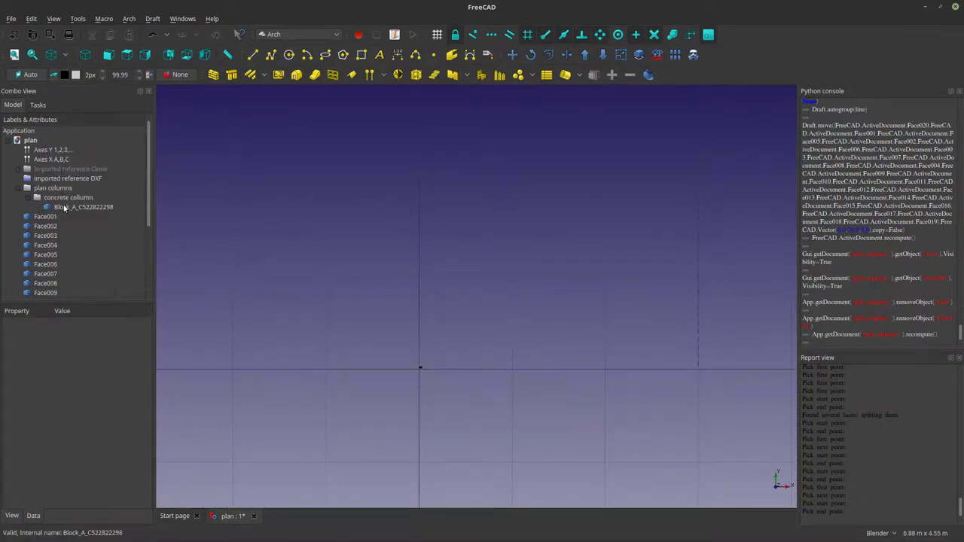
pyautogui.click(67, 208)
pyautogui.keyDown('ctrl'); pyautogui.click(66, 197); pyautogui.keyUp('ctrl')
pyautogui.keyDown('ctrl'); pyautogui.click(66, 189); pyautogui.keyUp('ctrl')
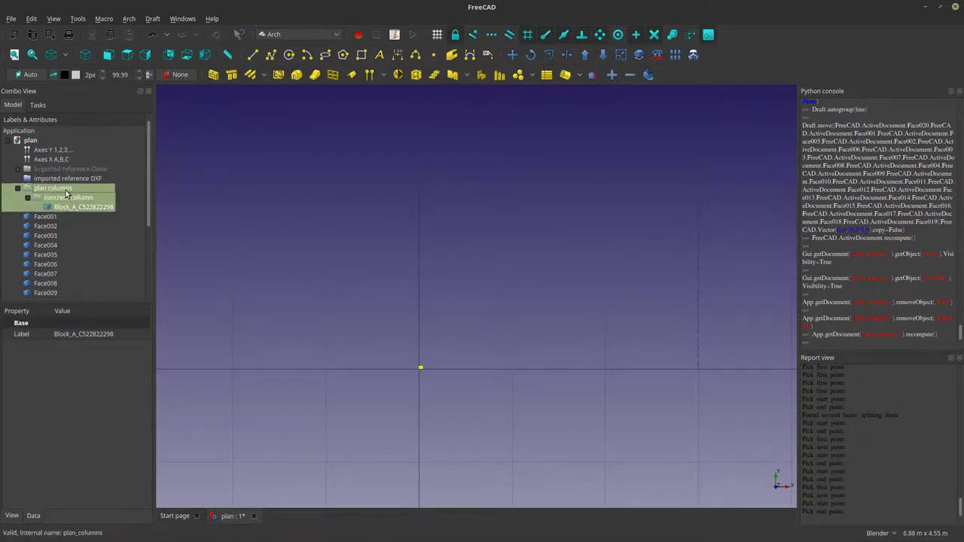
pyautogui.press('Delete')
# Select the Axes X A,B,C and Axes Y 1,2,3 systems, then clear the selection.
pyautogui.scroll(-5, 439, 297)
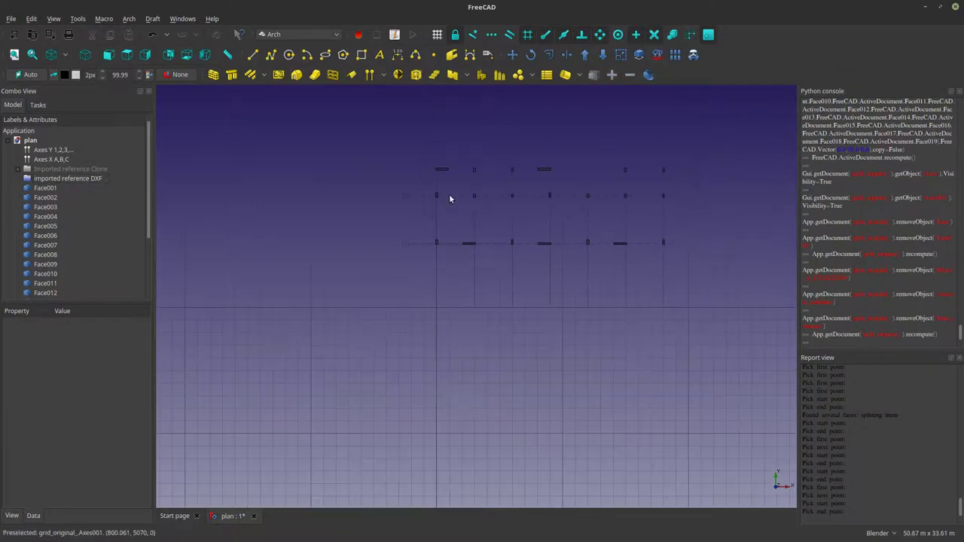
pyautogui.scroll(3, 452, 189)
pyautogui.scroll(2, 454, 186)
pyautogui.scroll(-5, 368, 316)
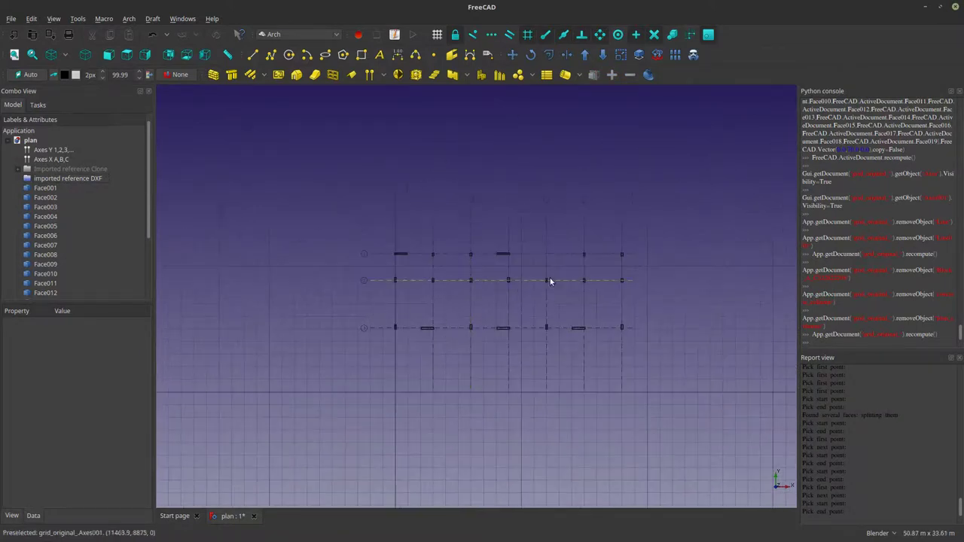
pyautogui.scroll(2, 392, 273)
pyautogui.scroll(2, 373, 247)
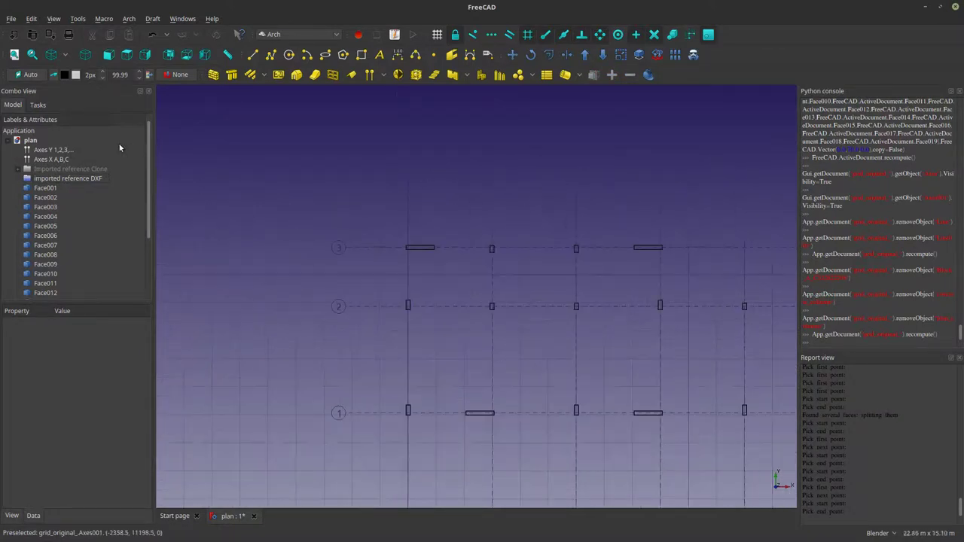
pyautogui.click(48, 159)
pyautogui.keyDown('ctrl'); pyautogui.click(47, 151); pyautogui.keyUp('ctrl')
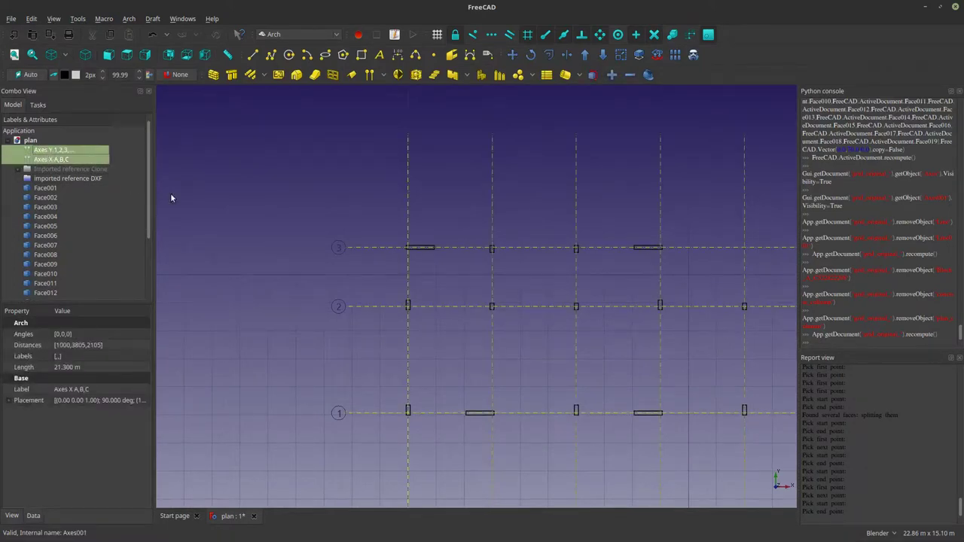
pyautogui.scroll(-4, 399, 230)
pyautogui.scroll(6, 417, 239)
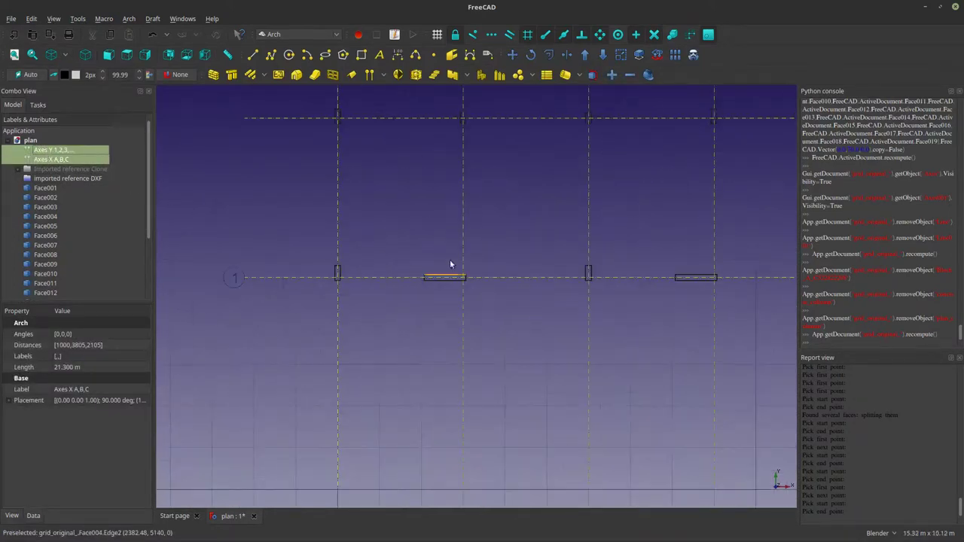
pyautogui.click(243, 173)
# Save the plan document from the File menu.
pyautogui.click(12, 19)
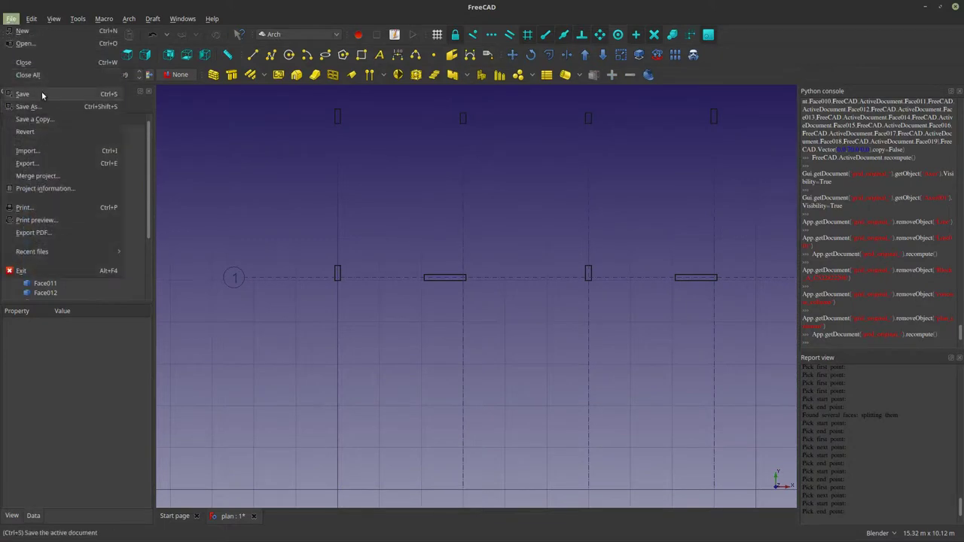
pyautogui.click(41, 91)
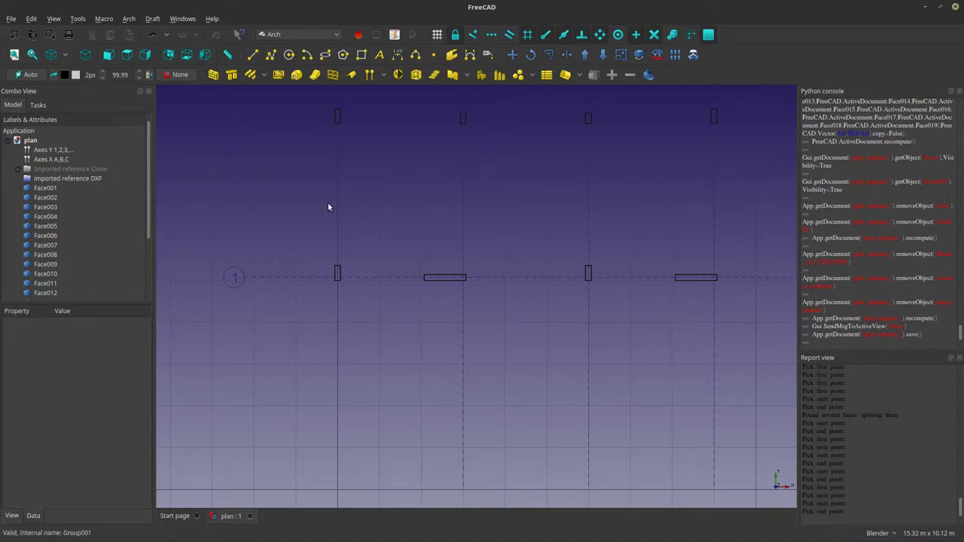
pyautogui.scroll(-4, 379, 301)
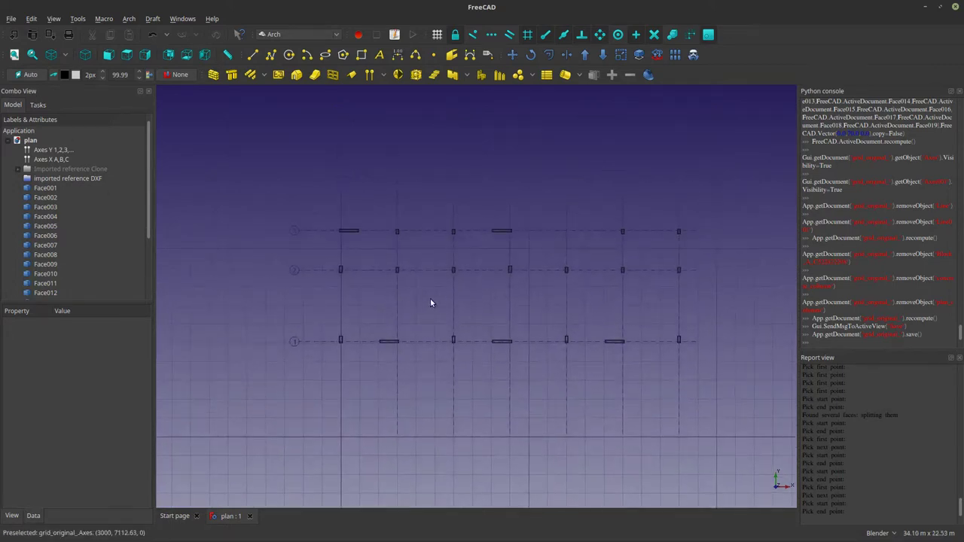
pyautogui.scroll(10, 384, 300)
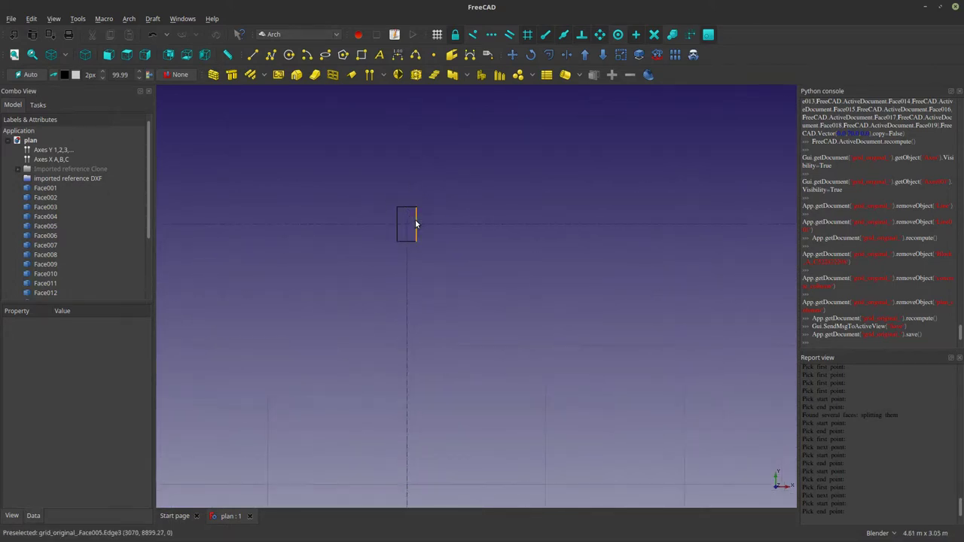
pyautogui.scroll(-4, 415, 219)
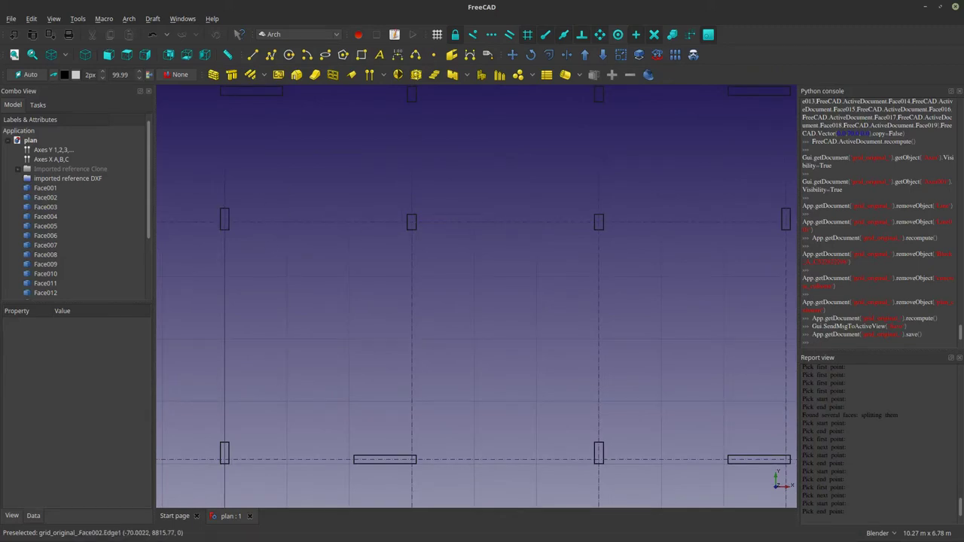